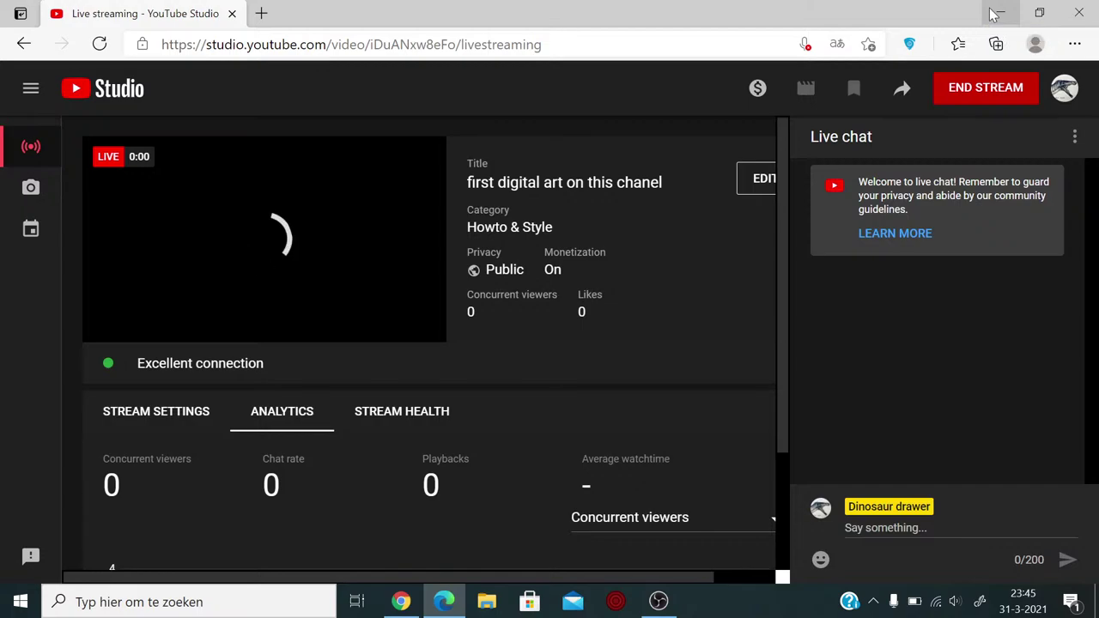
Step: Switch from the browser windows to MediBang Paint Pro on the desktop and dismiss its advertisement and cloud service windows
left_click(994, 14)
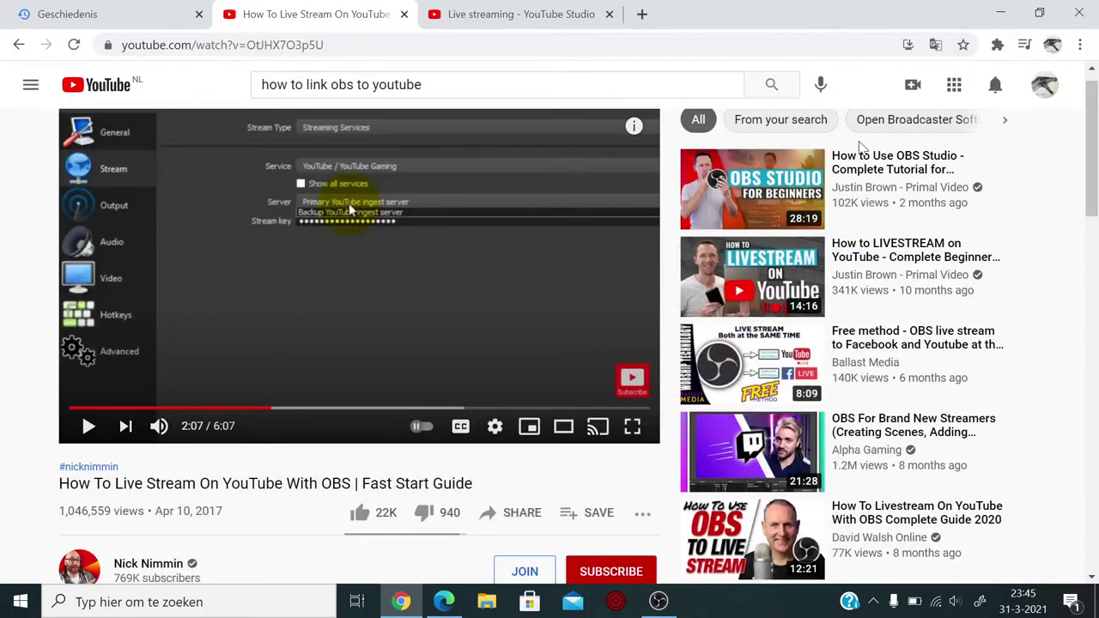
left_click(999, 12)
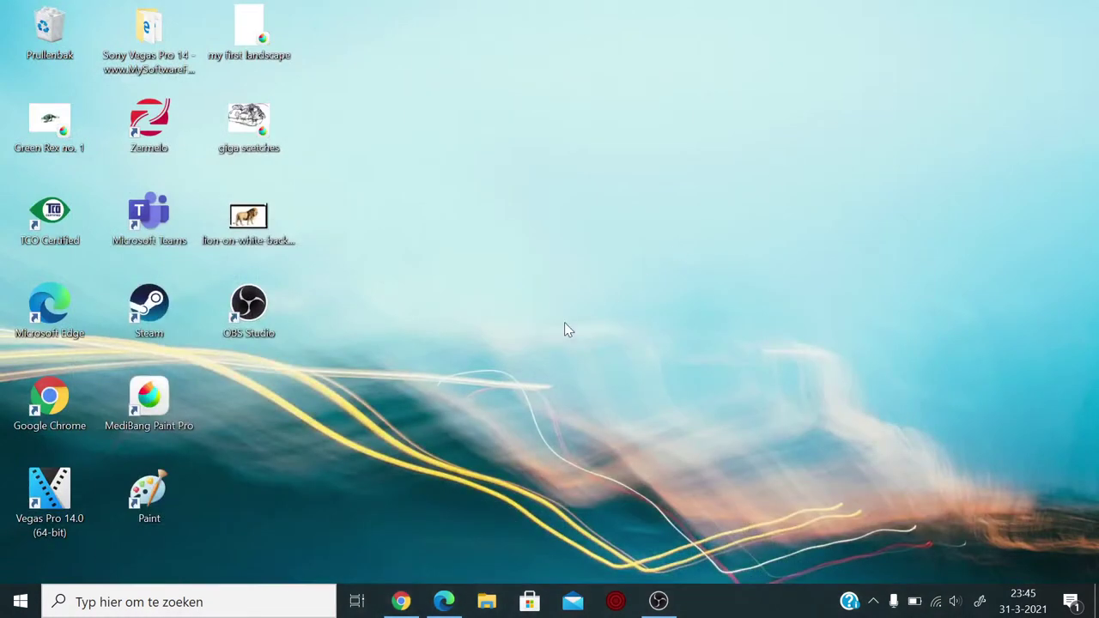
double_click(152, 405)
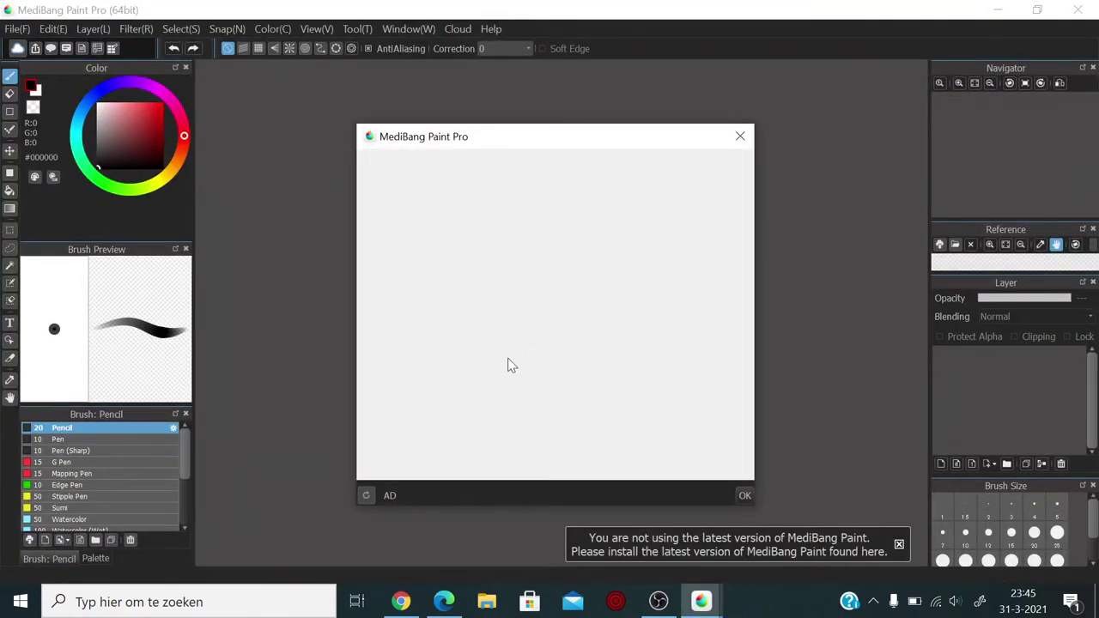
left_click(740, 139)
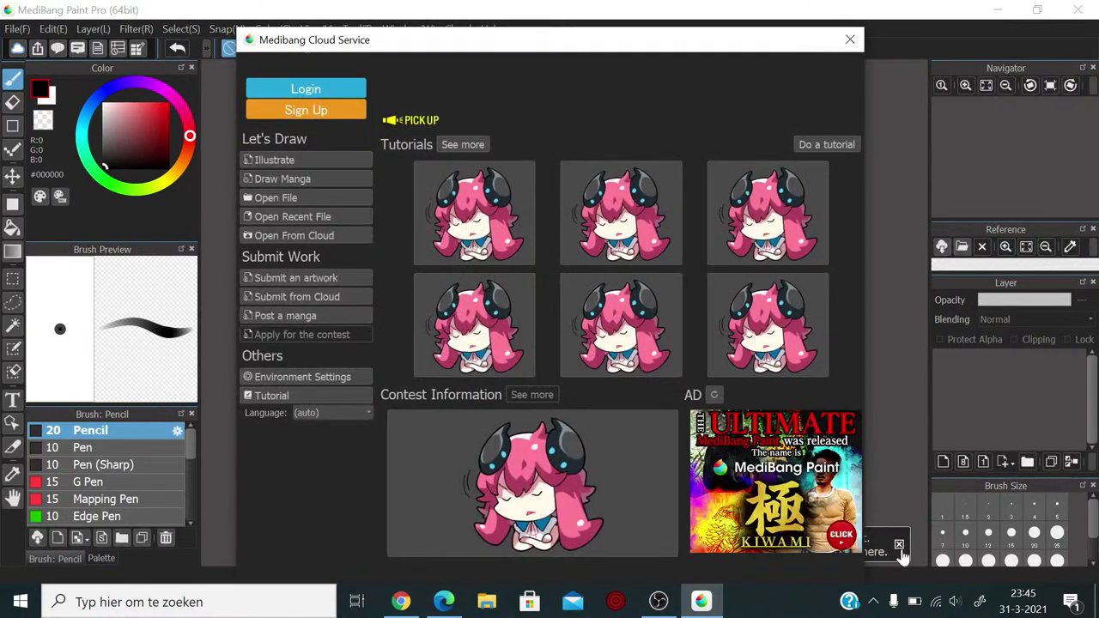
left_click(849, 39)
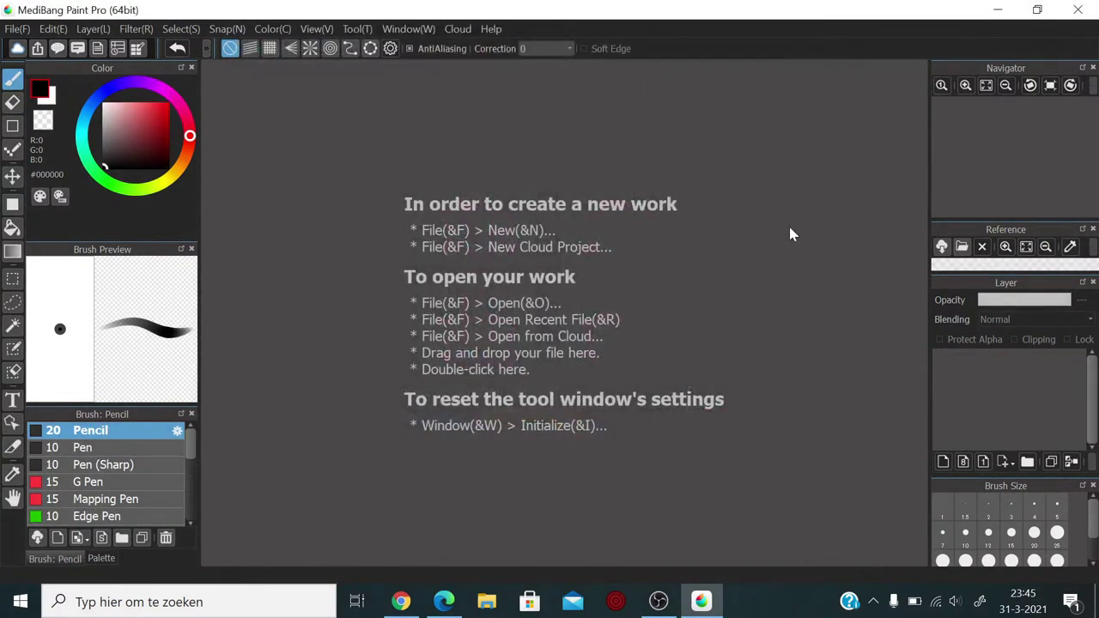
Step: Create a new 30 × 20 cm image at 350 dpi with a transparent background and a color layer
left_click(16, 28)
left_click(41, 52)
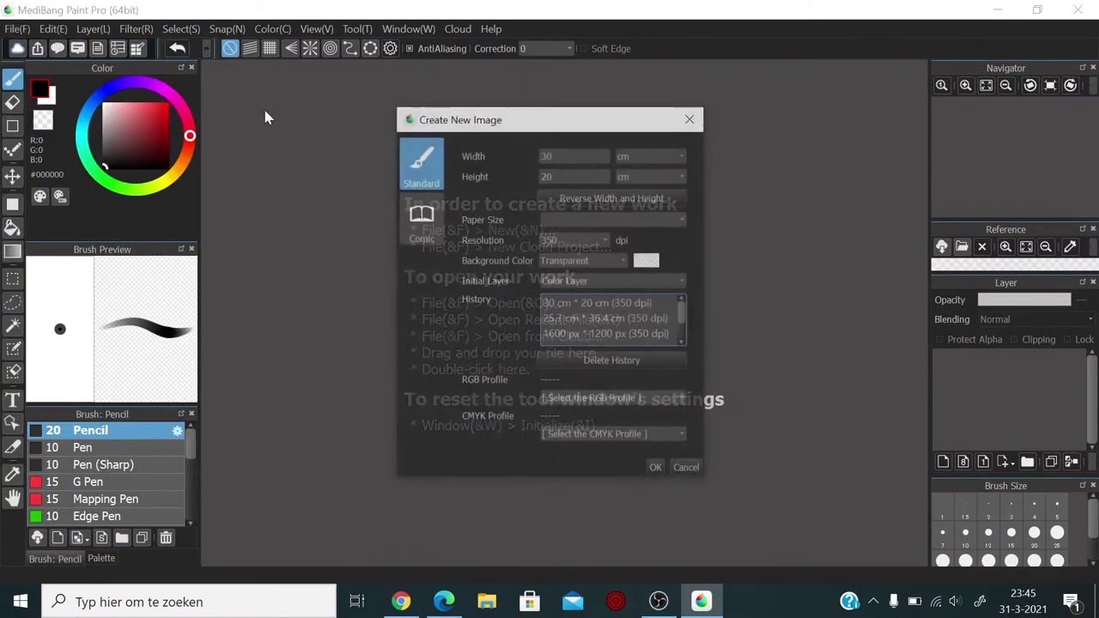
left_click(653, 467)
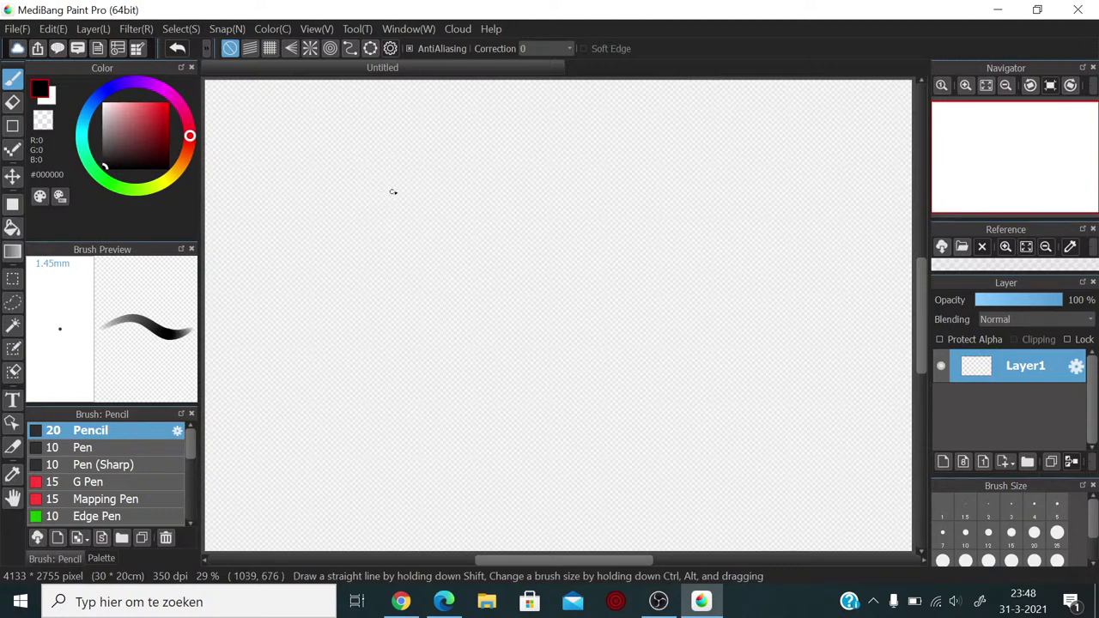
Step: Sketch a dinosaur head in profile with the Pencil, with a long upper snout, a rounded skull and a slim open lower jaw
mouse_move(408, 222)
left_mouse_down()
mouse_move(407, 181)
mouse_move(387, 230)
mouse_move(376, 192)
mouse_move(449, 183)
mouse_move(399, 171)
mouse_move(521, 194)
left_mouse_up()
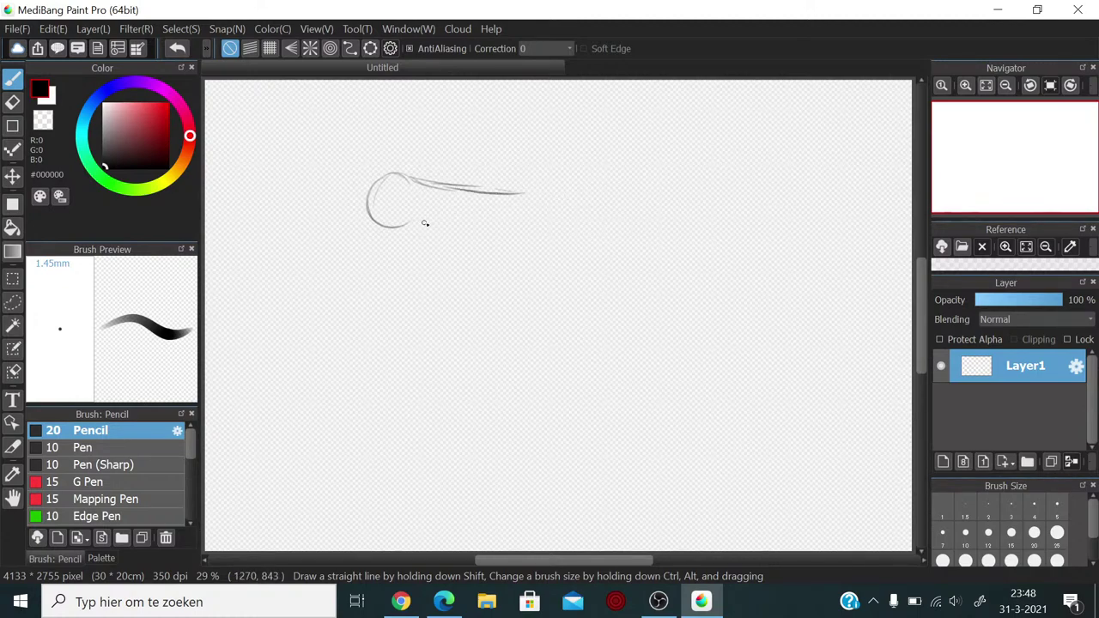
mouse_move(425, 221)
left_mouse_down()
mouse_move(538, 226)
mouse_move(496, 233)
mouse_move(640, 177)
mouse_move(545, 206)
mouse_move(529, 183)
mouse_move(597, 189)
mouse_move(572, 235)
mouse_move(587, 250)
mouse_move(534, 208)
mouse_move(634, 198)
mouse_move(528, 190)
mouse_move(546, 182)
mouse_move(554, 226)
mouse_move(596, 233)
mouse_move(570, 230)
mouse_move(574, 244)
mouse_move(600, 234)
left_mouse_up()
mouse_move(537, 184)
left_mouse_down()
mouse_move(637, 179)
mouse_move(609, 169)
mouse_move(635, 179)
mouse_move(651, 221)
left_mouse_up()
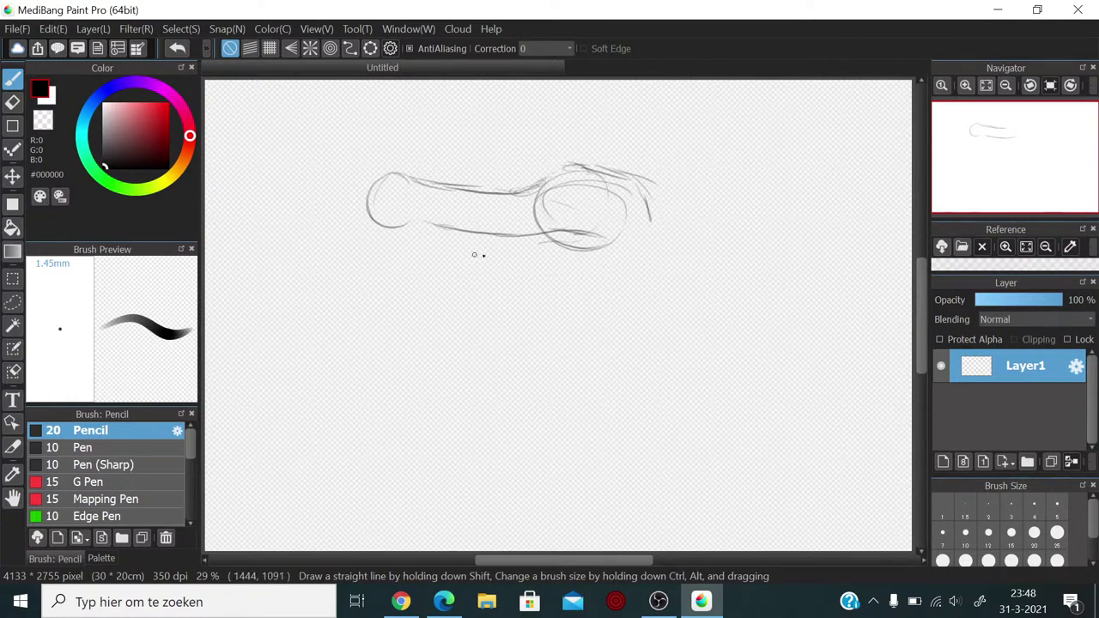
mouse_move(508, 259)
left_mouse_down()
mouse_move(554, 228)
mouse_move(457, 273)
left_mouse_up()
mouse_move(497, 263)
left_mouse_down()
mouse_move(431, 285)
mouse_move(414, 306)
mouse_move(403, 290)
mouse_move(451, 288)
mouse_move(455, 307)
mouse_move(432, 303)
mouse_move(586, 257)
mouse_move(657, 252)
mouse_move(591, 232)
mouse_move(658, 240)
mouse_move(534, 236)
left_mouse_up()
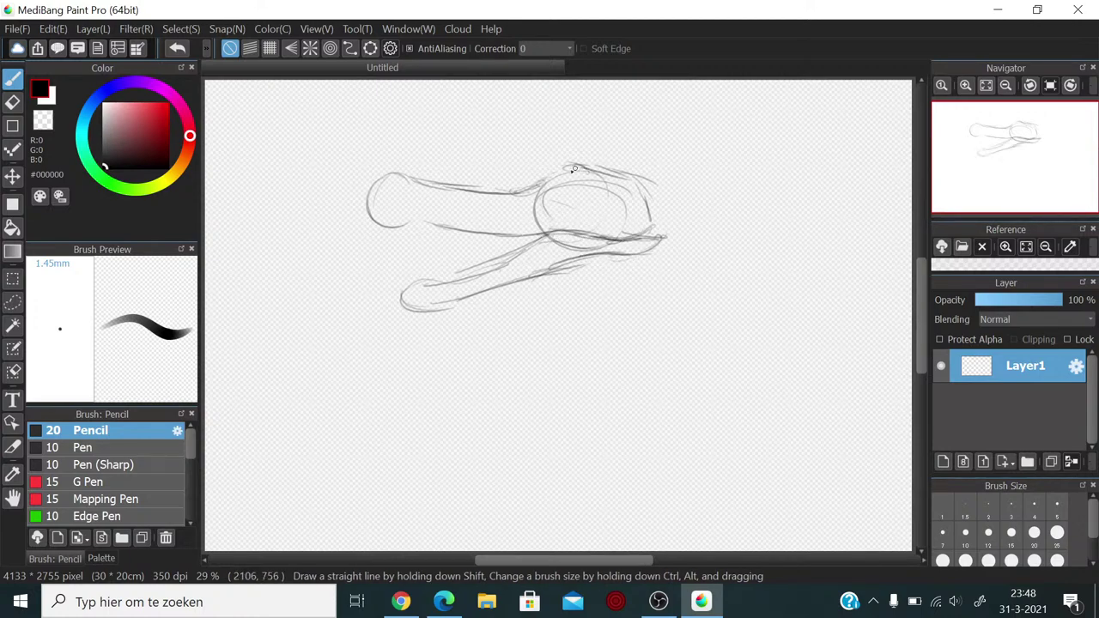
Step: Add the eye and reinforce the dinosaur's skull and lower jaw outlines, extending short neck lines behind the head
mouse_move(526, 187)
left_mouse_down()
mouse_move(577, 175)
mouse_move(552, 166)
mouse_move(611, 201)
left_mouse_up()
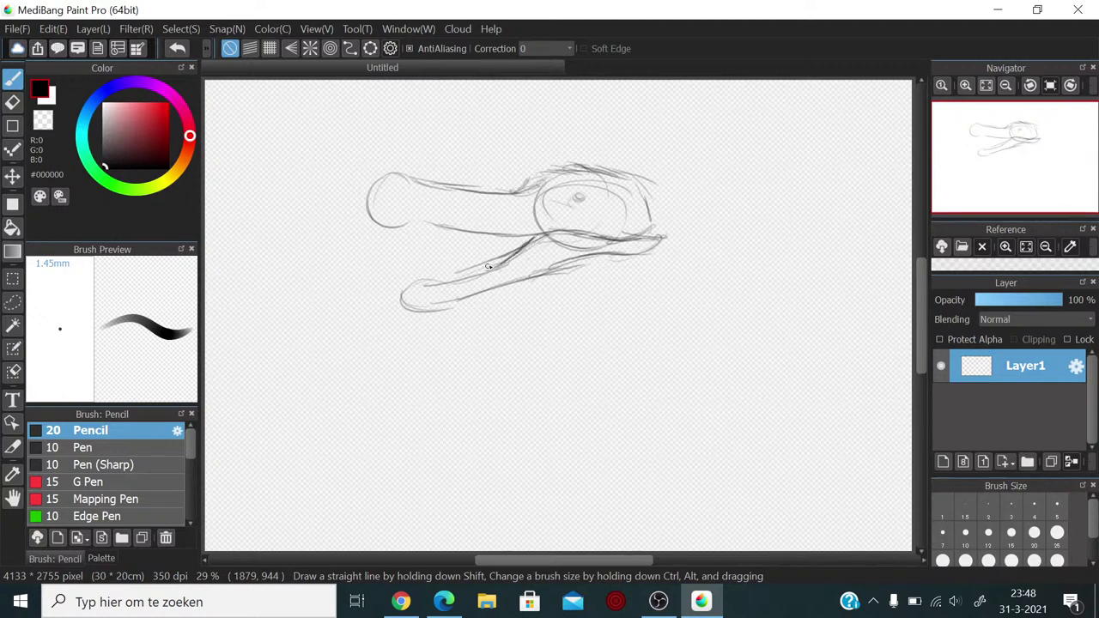
mouse_move(535, 237)
left_mouse_down()
mouse_move(442, 284)
mouse_move(461, 281)
mouse_move(415, 286)
mouse_move(404, 305)
mouse_move(416, 284)
mouse_move(427, 308)
mouse_move(410, 304)
mouse_move(453, 300)
mouse_move(428, 310)
mouse_move(597, 253)
left_mouse_up()
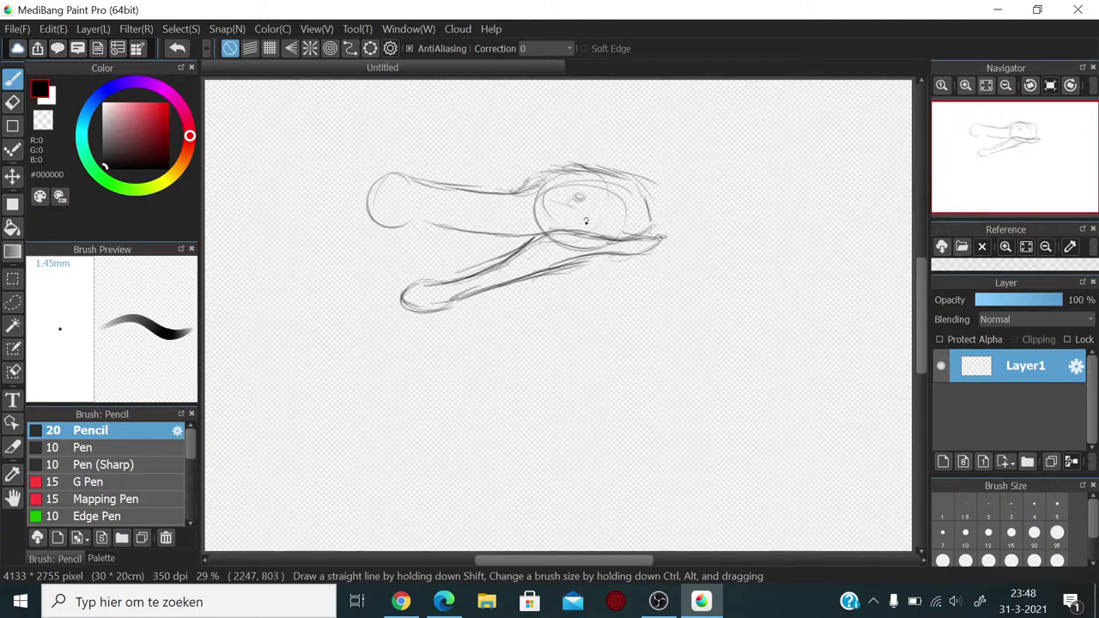
mouse_move(422, 303)
left_mouse_down()
mouse_move(415, 314)
mouse_move(460, 302)
mouse_move(455, 316)
mouse_move(522, 289)
mouse_move(505, 290)
mouse_move(635, 273)
left_mouse_up()
left_click_drag(665, 239, 631, 270)
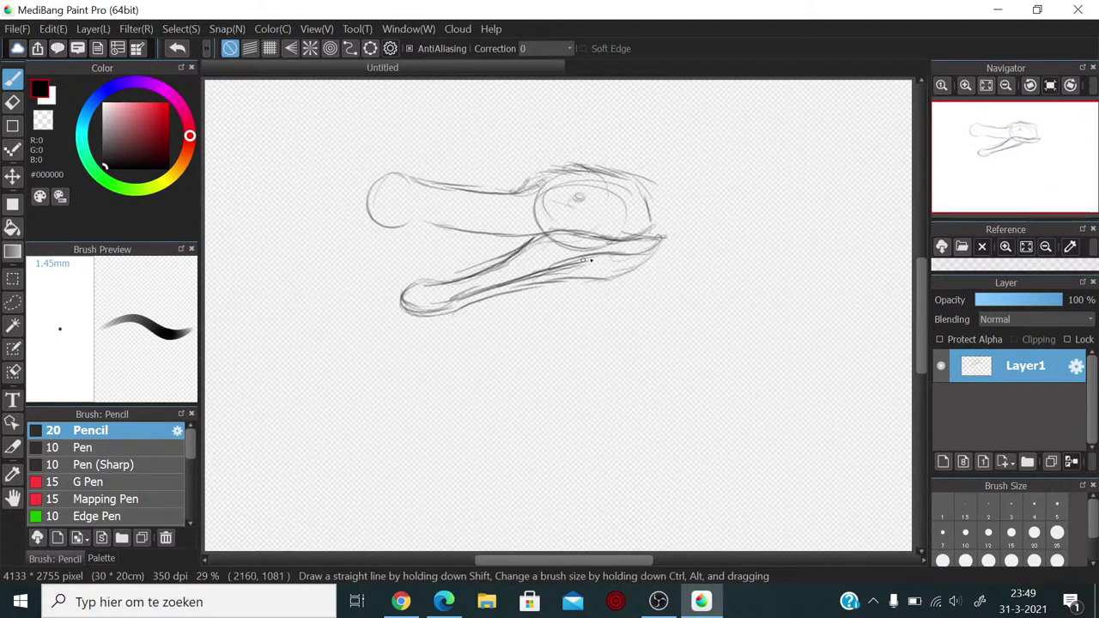
mouse_move(654, 204)
left_mouse_down()
mouse_move(643, 257)
mouse_move(663, 237)
mouse_move(639, 258)
left_mouse_up()
mouse_move(636, 179)
left_mouse_down()
mouse_move(657, 236)
mouse_move(586, 170)
mouse_move(669, 169)
left_mouse_up()
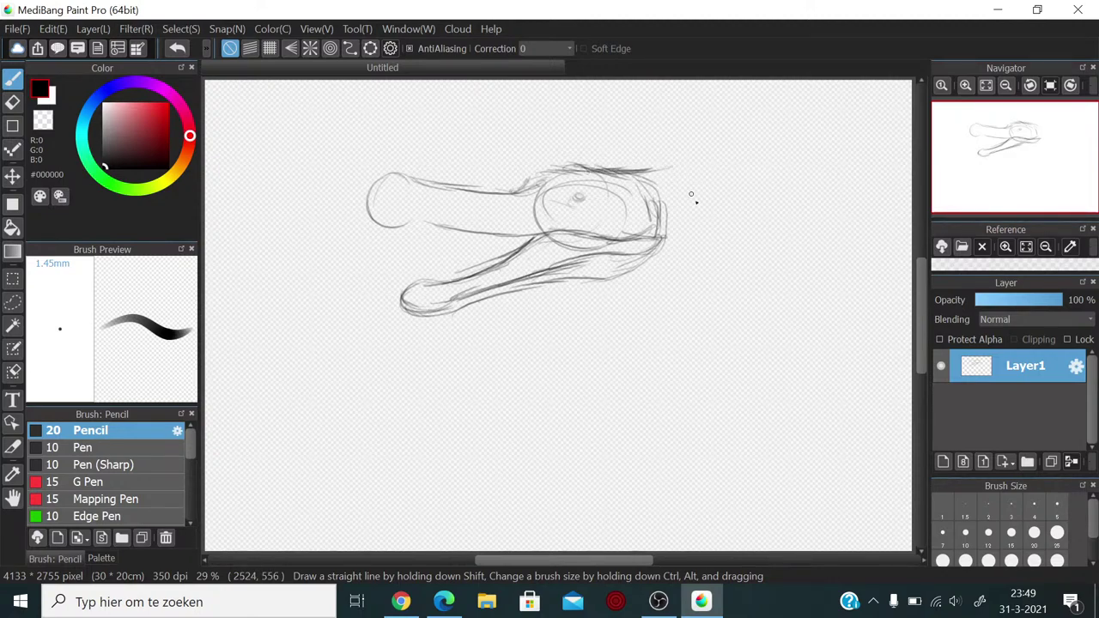
mouse_move(623, 272)
left_mouse_down()
mouse_move(635, 259)
mouse_move(697, 266)
left_mouse_up()
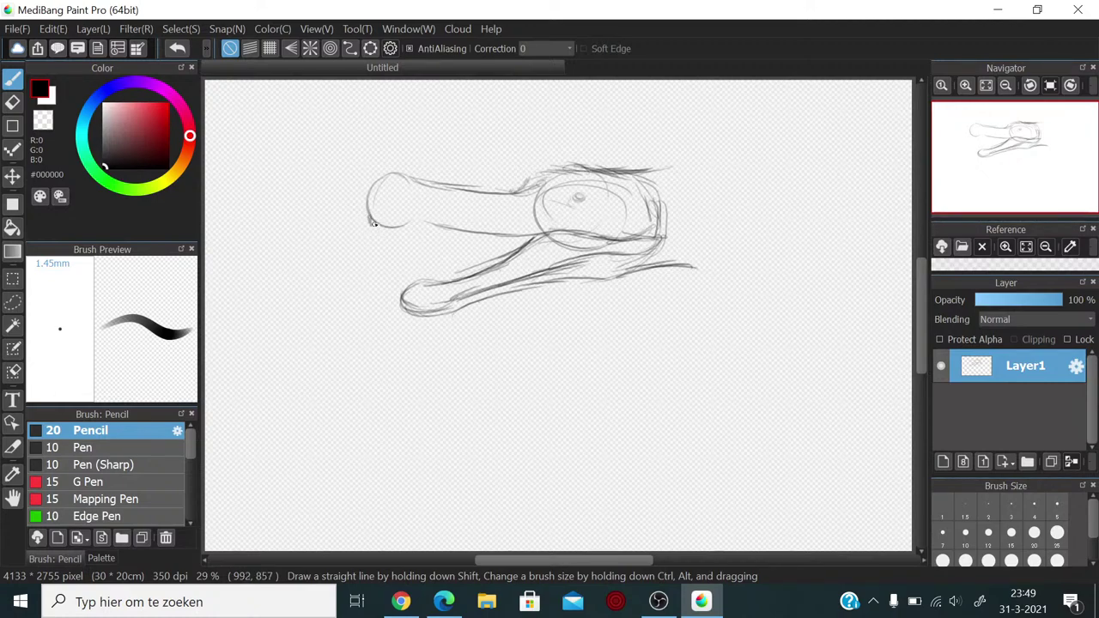
Step: Draw pointed teeth along the dinosaur's upper and lower jaws and mark the inner corner of the mouth
mouse_move(390, 234)
left_mouse_down()
mouse_move(420, 216)
mouse_move(466, 243)
left_mouse_up()
mouse_move(470, 232)
left_mouse_down()
mouse_move(552, 228)
mouse_move(529, 235)
mouse_move(556, 240)
left_mouse_up()
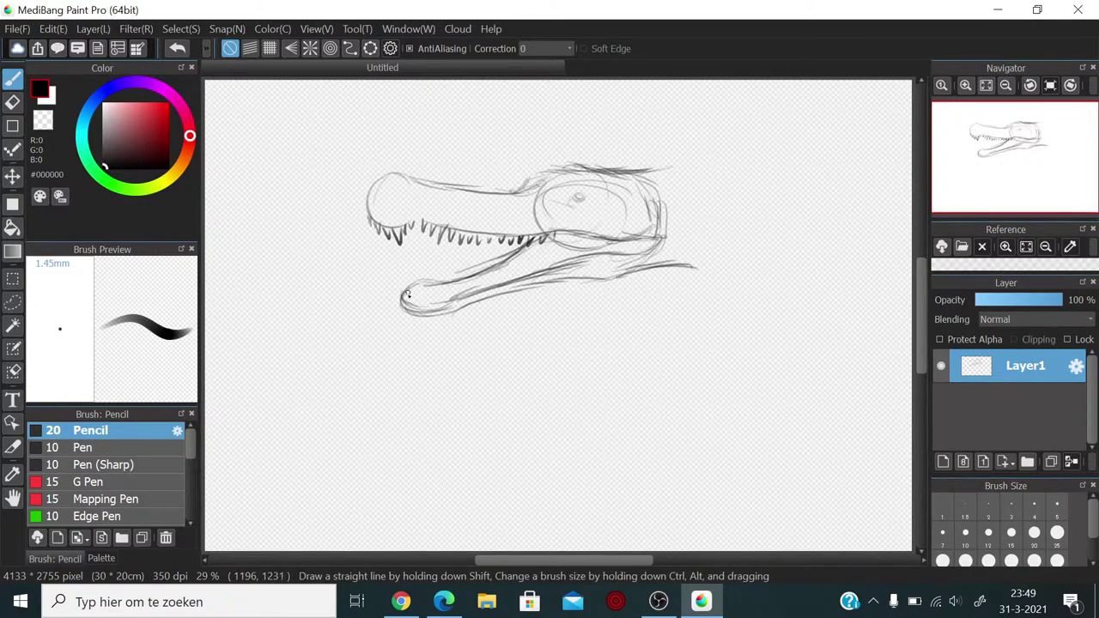
mouse_move(402, 284)
left_mouse_down()
mouse_move(455, 282)
mouse_move(508, 259)
left_mouse_up()
left_click_drag(580, 236, 571, 264)
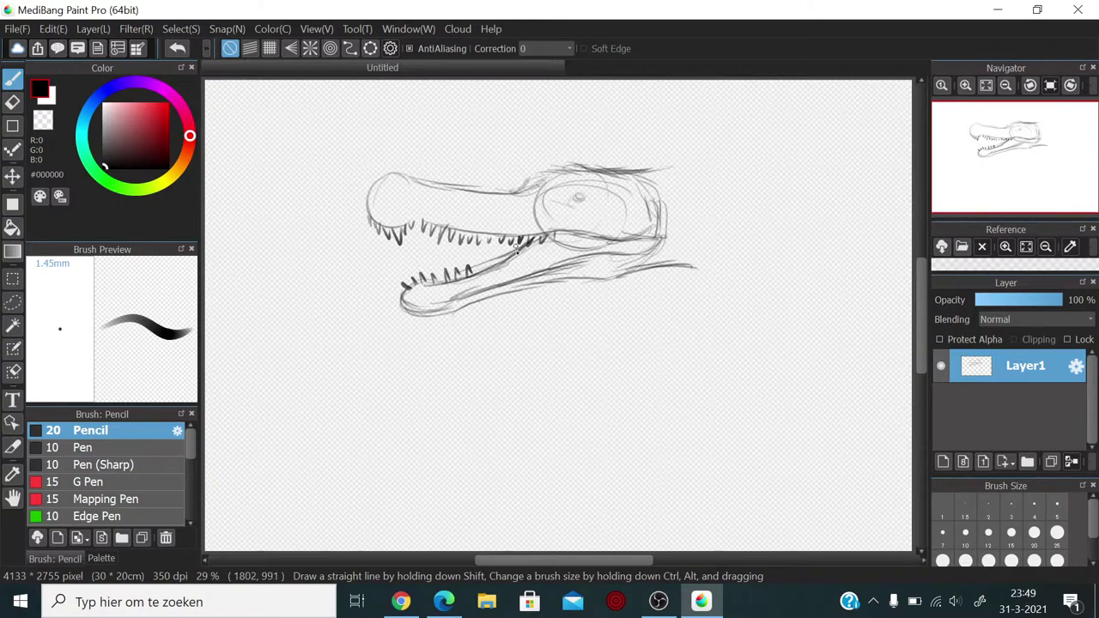
mouse_move(565, 233)
left_mouse_down()
mouse_move(574, 263)
mouse_move(556, 254)
mouse_move(572, 245)
mouse_move(557, 237)
left_mouse_up()
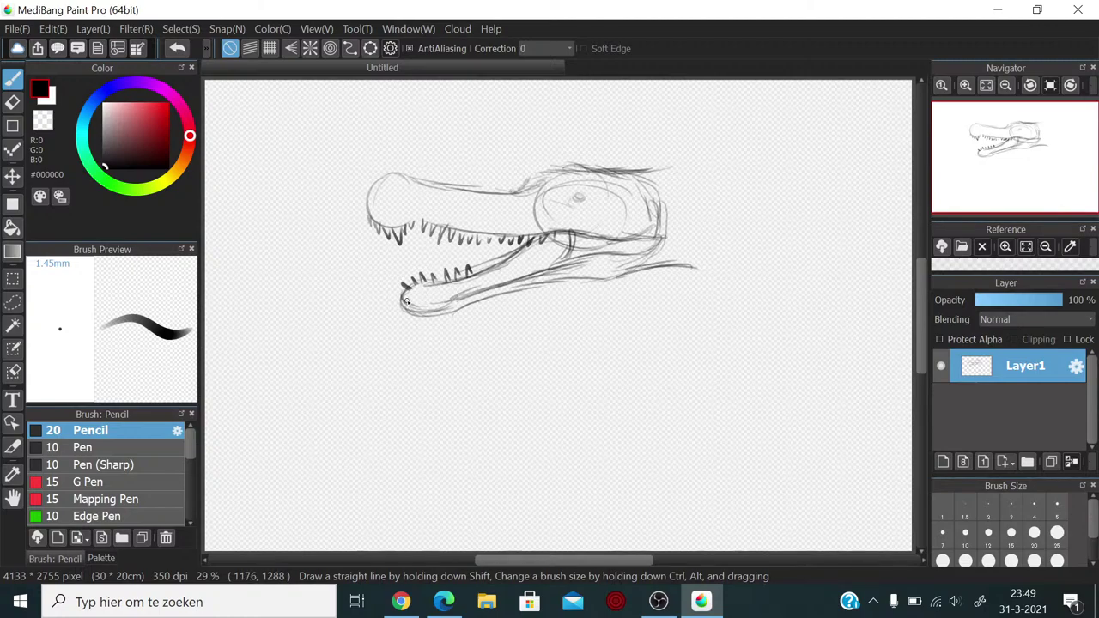
mouse_move(405, 293)
left_mouse_down()
mouse_move(431, 310)
mouse_move(461, 288)
mouse_move(529, 272)
mouse_move(462, 270)
mouse_move(510, 261)
left_mouse_up()
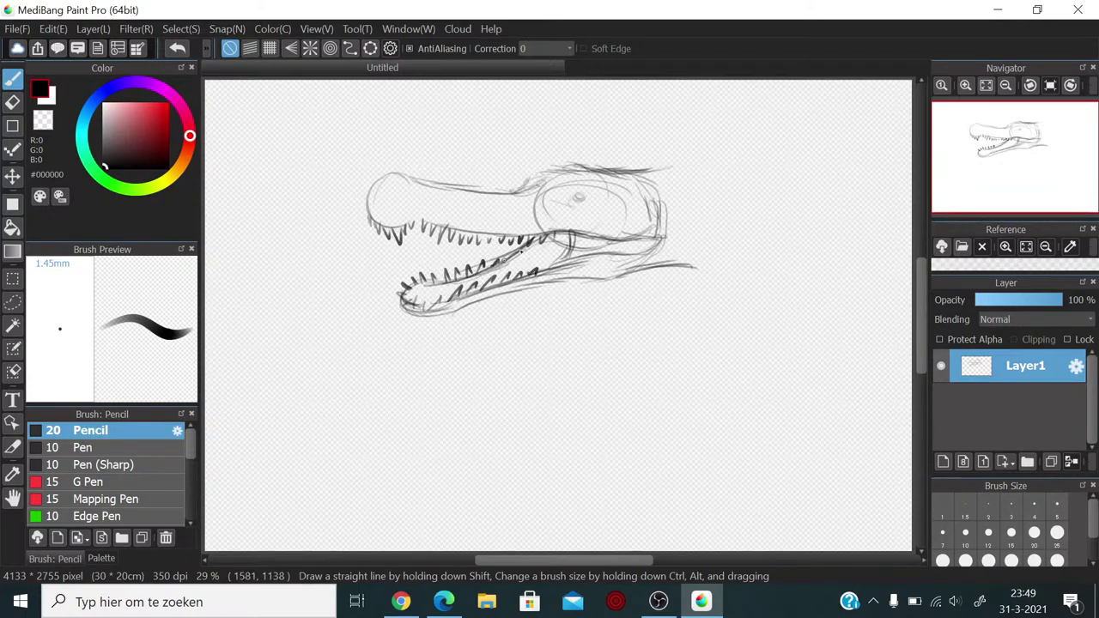
Step: Darken the eye, nostril and top profile of the dinosaur's head and hatch shading along the upper jaw
left_click_drag(580, 196, 573, 192)
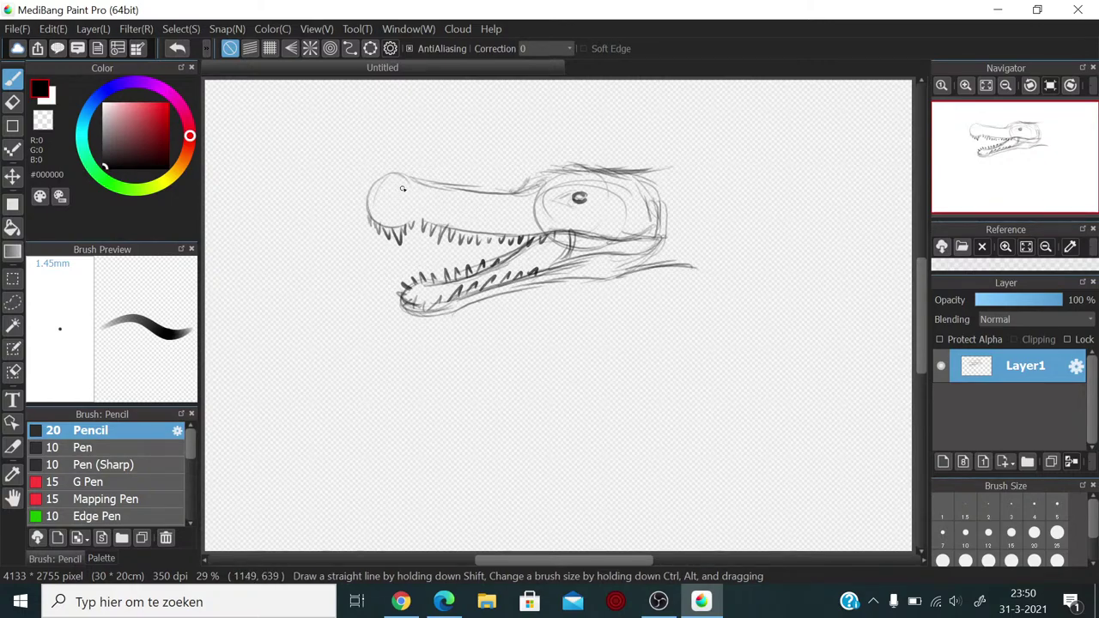
mouse_move(400, 187)
left_mouse_down()
mouse_move(392, 193)
mouse_move(505, 196)
mouse_move(559, 164)
mouse_move(631, 178)
mouse_move(645, 195)
mouse_move(661, 172)
left_mouse_up()
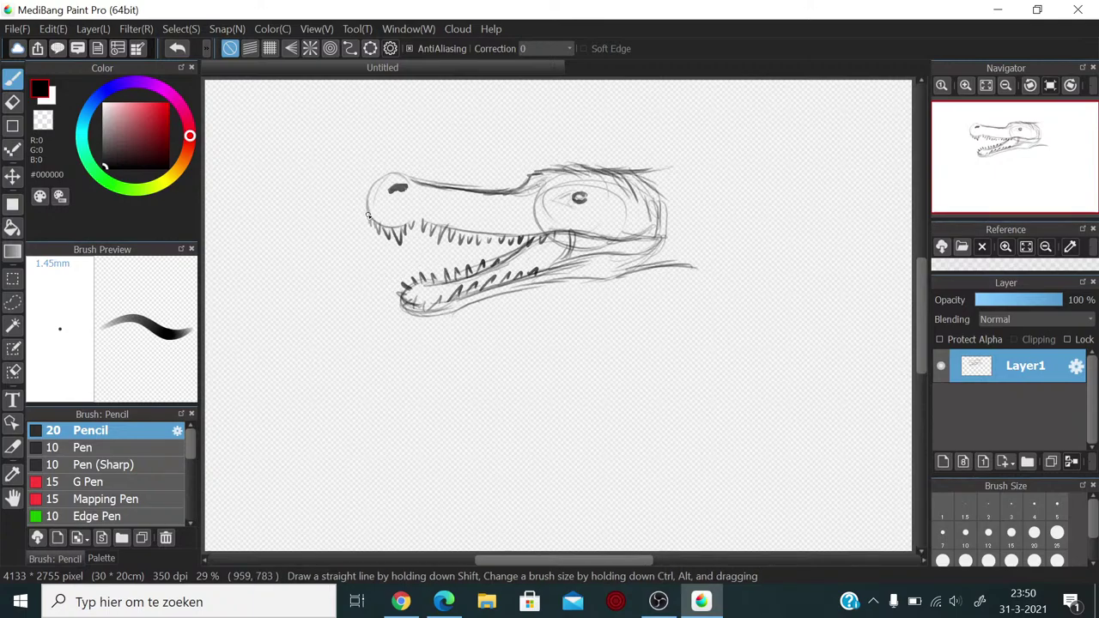
mouse_move(378, 207)
left_mouse_down()
mouse_move(381, 225)
mouse_move(450, 206)
mouse_move(435, 215)
left_mouse_up()
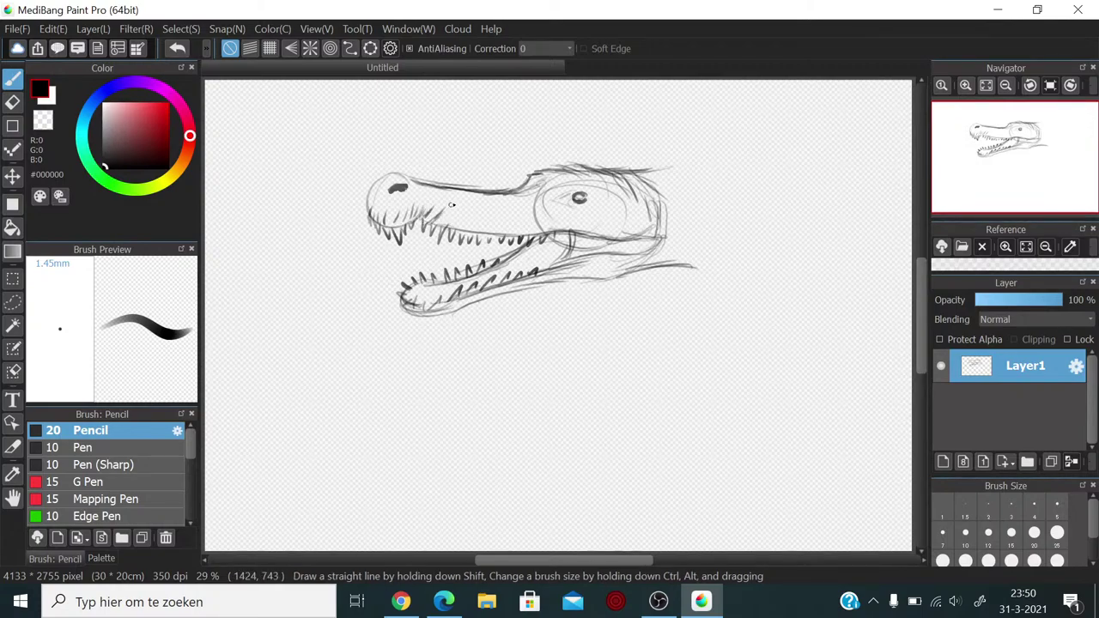
mouse_move(435, 225)
left_mouse_down()
mouse_move(563, 222)
mouse_move(566, 268)
mouse_move(577, 265)
left_mouse_up()
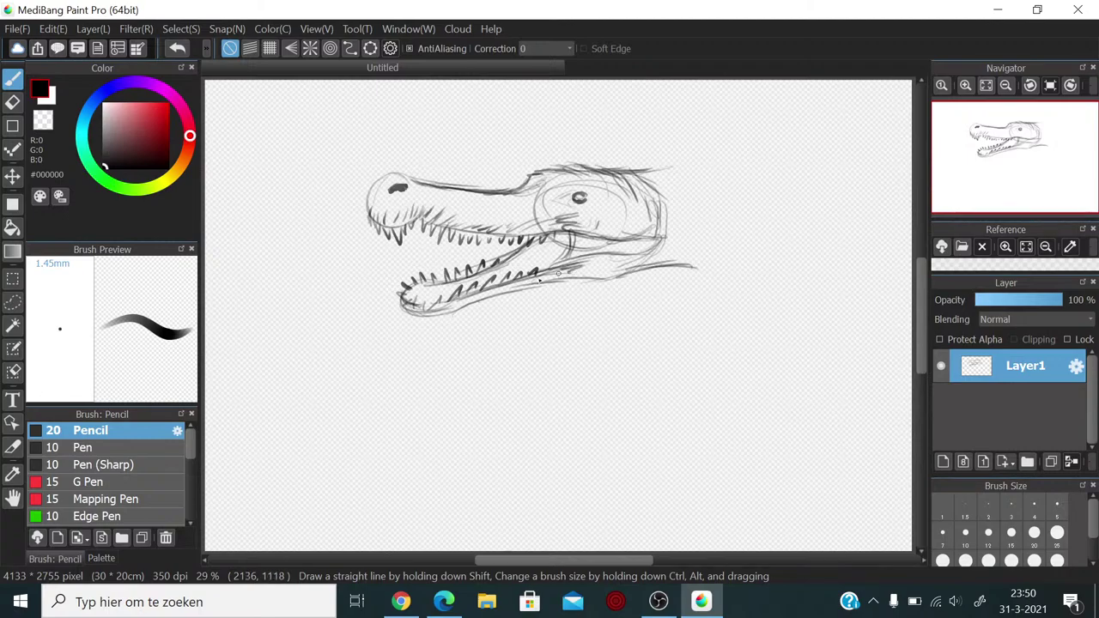
Step: Darken the dinosaur's lower jaw and jaw hinge, and shade around the eye and the back of the skull
mouse_move(441, 314)
left_mouse_down()
mouse_move(631, 268)
mouse_move(620, 277)
mouse_move(657, 244)
mouse_move(628, 269)
mouse_move(640, 243)
mouse_move(625, 249)
mouse_move(645, 242)
mouse_move(607, 234)
mouse_move(660, 236)
mouse_move(566, 232)
mouse_move(609, 243)
mouse_move(642, 235)
mouse_move(586, 256)
mouse_move(618, 279)
mouse_move(578, 281)
mouse_move(628, 276)
mouse_move(555, 286)
mouse_move(605, 281)
mouse_move(639, 257)
left_mouse_up()
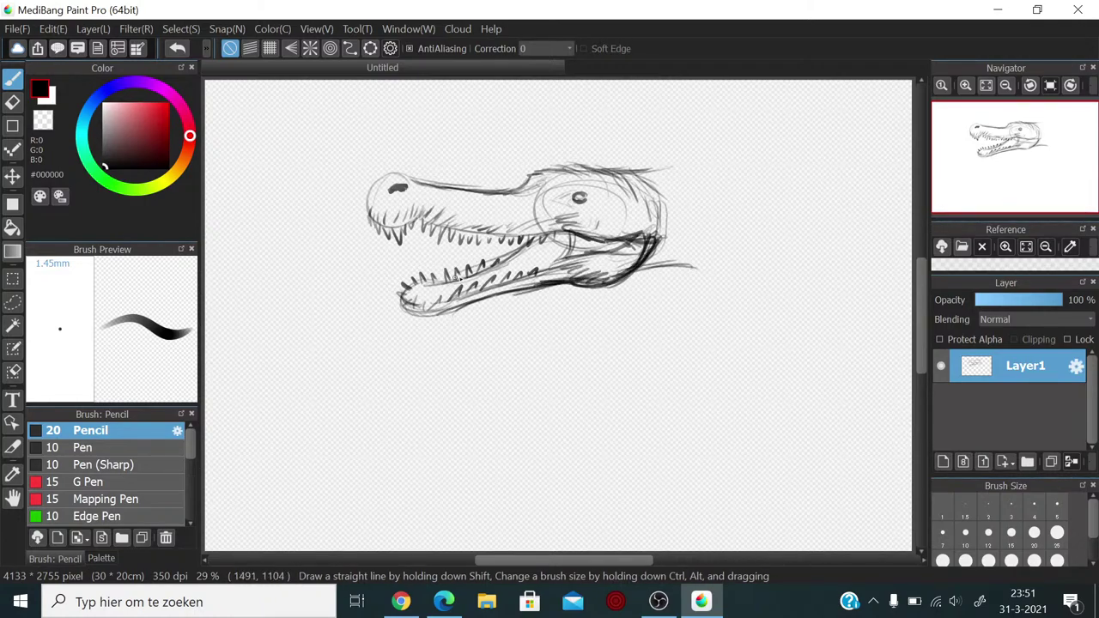
left_click_drag(448, 273, 463, 282)
mouse_move(459, 306)
left_mouse_down()
mouse_move(581, 267)
mouse_move(580, 280)
mouse_move(620, 274)
mouse_move(654, 241)
left_mouse_up()
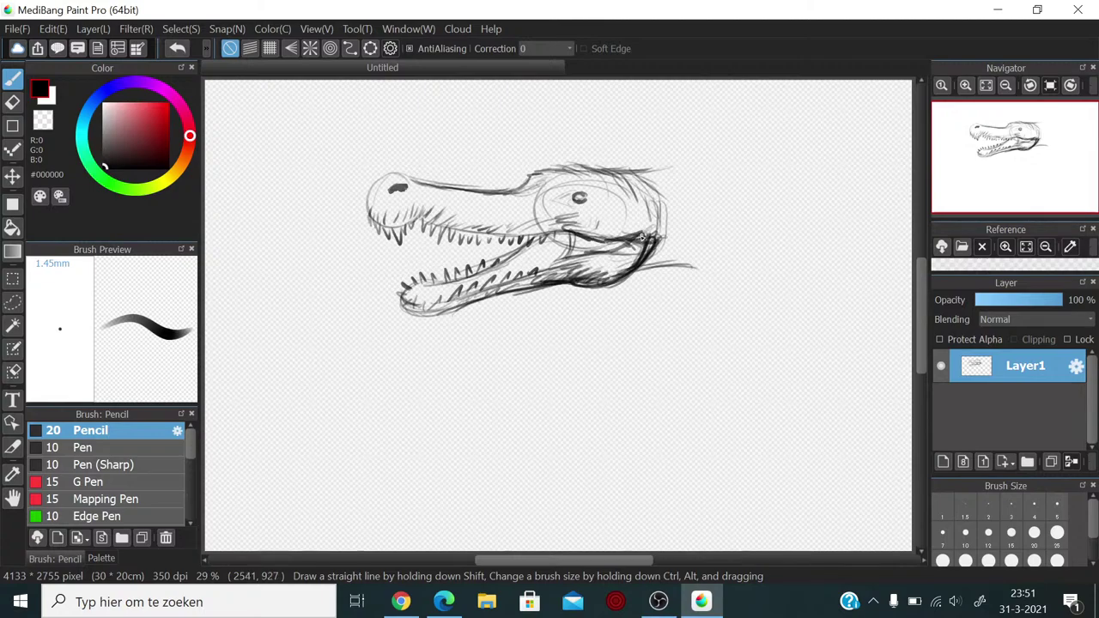
mouse_move(573, 230)
left_mouse_down()
mouse_move(600, 225)
mouse_move(574, 231)
mouse_move(571, 204)
mouse_move(552, 231)
mouse_move(562, 198)
left_mouse_up()
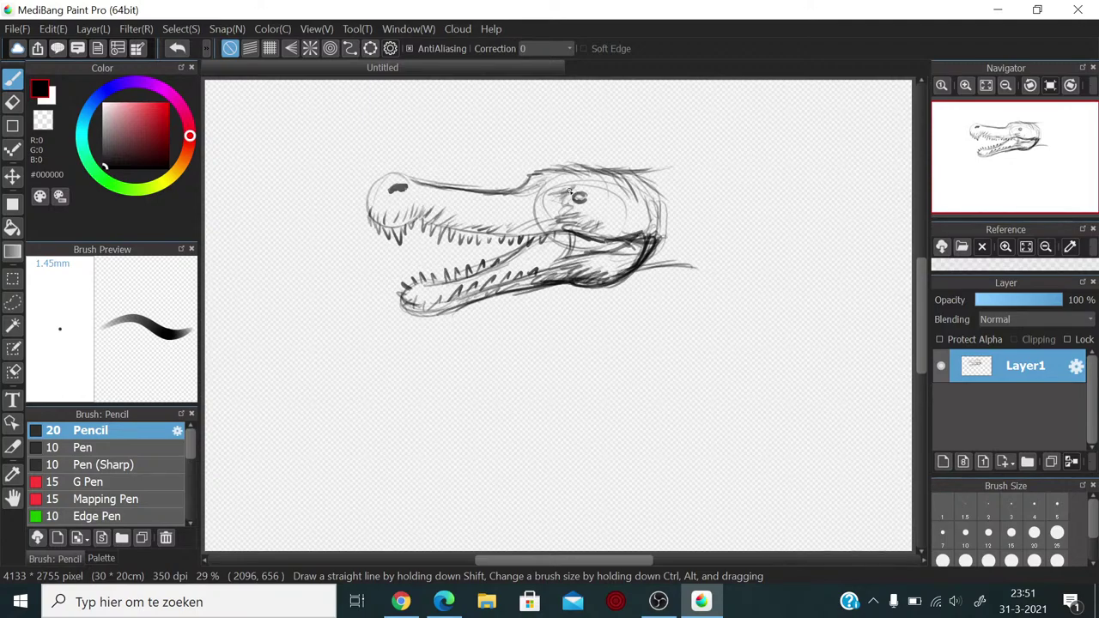
mouse_move(544, 199)
left_mouse_down()
mouse_move(589, 194)
mouse_move(525, 180)
mouse_move(538, 170)
mouse_move(606, 180)
mouse_move(616, 193)
left_mouse_up()
mouse_move(625, 190)
left_mouse_down()
mouse_move(600, 175)
mouse_move(627, 170)
mouse_move(601, 181)
mouse_move(642, 214)
mouse_move(635, 221)
mouse_move(608, 178)
mouse_move(640, 223)
mouse_move(633, 270)
mouse_move(610, 276)
mouse_move(612, 266)
mouse_move(596, 289)
mouse_move(575, 287)
mouse_move(594, 292)
mouse_move(528, 291)
mouse_move(470, 309)
mouse_move(625, 262)
mouse_move(649, 203)
mouse_move(619, 216)
mouse_move(652, 233)
mouse_move(633, 180)
left_mouse_up()
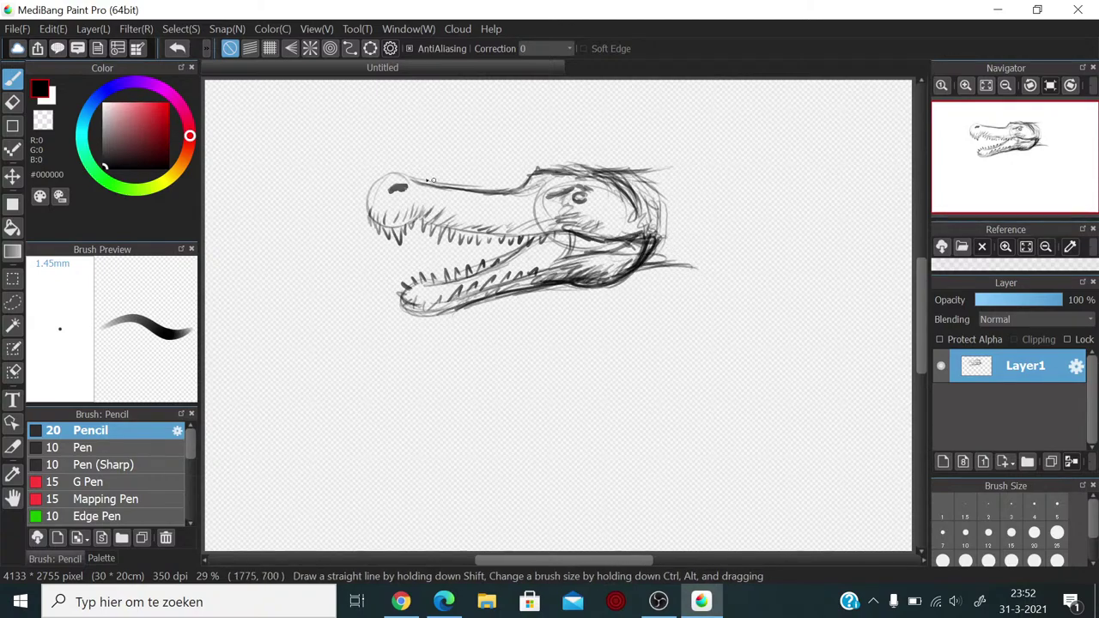
Step: Erase the entire dinosaur head sketch with the eraser enlarged to about 27 mm
key("e")
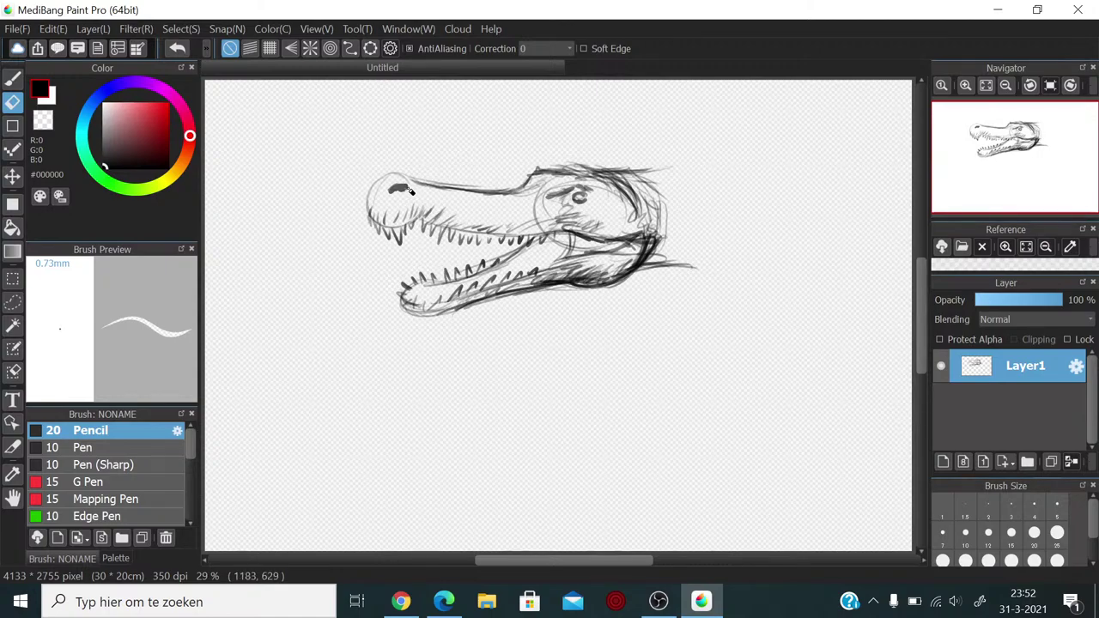
mouse_move(411, 234)
left_mouse_down("ctrl+alt")
mouse_move(368, 225)
mouse_move(317, 238)
mouse_move(464, 242)
left_mouse_up("ctrl+alt")
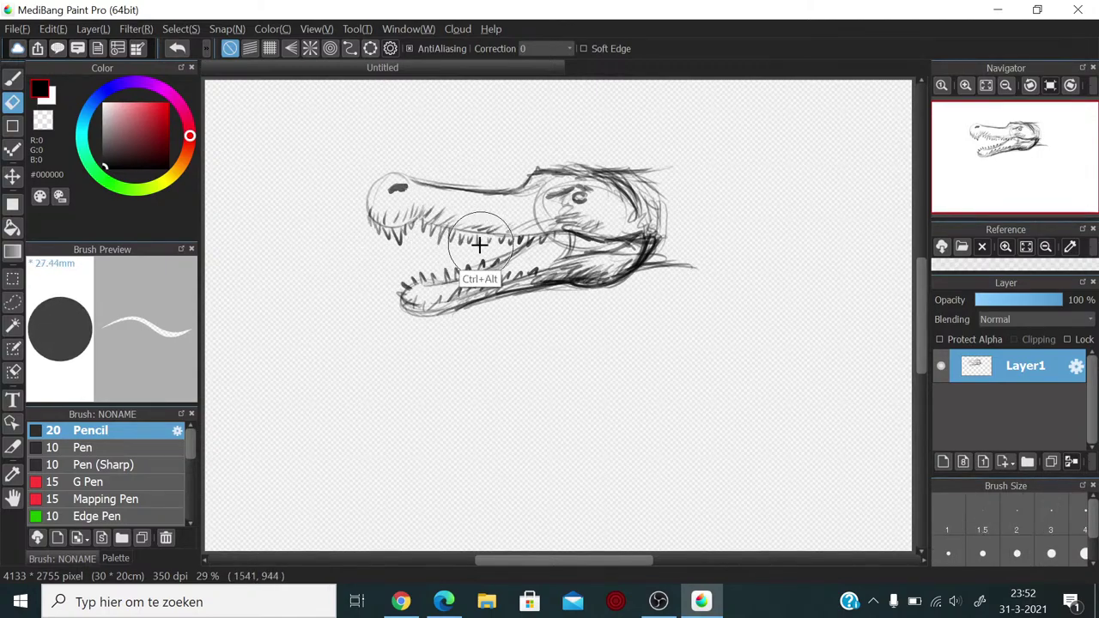
mouse_move(392, 177)
left_mouse_down()
mouse_move(410, 197)
mouse_move(505, 211)
mouse_move(499, 178)
mouse_move(430, 224)
mouse_move(400, 291)
mouse_move(546, 289)
mouse_move(647, 169)
mouse_move(682, 256)
mouse_move(606, 284)
mouse_move(489, 220)
mouse_move(203, 185)
mouse_move(206, 156)
left_mouse_up()
Step: Sketch a gorilla-like face with the Pencil, a round head containing a straight brow line, two eyes, nostrils and a curved muzzle
key("b")
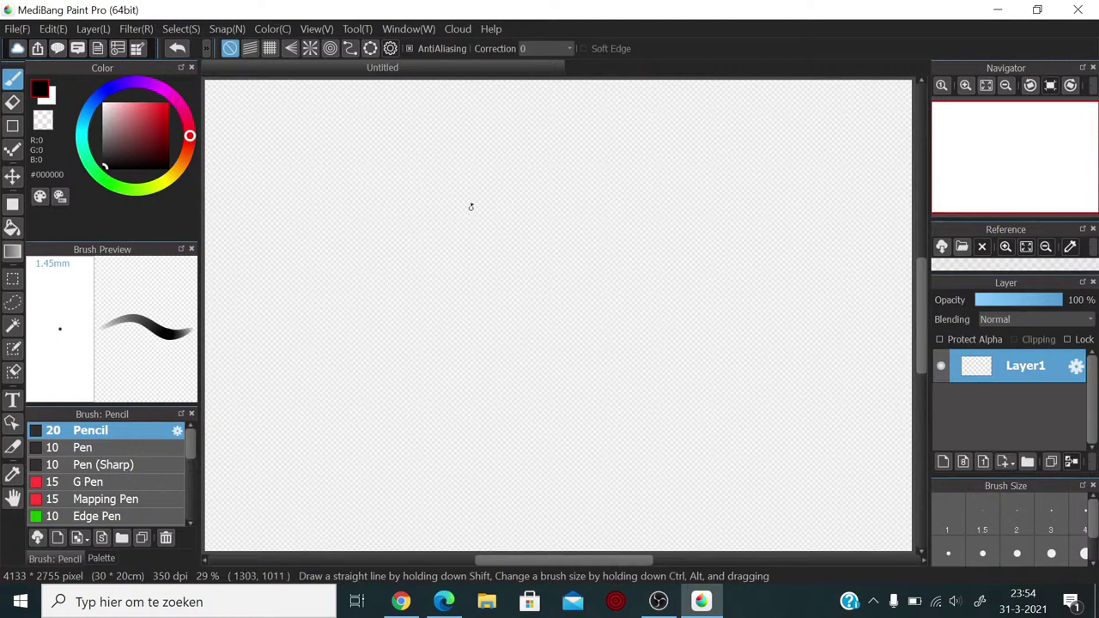
left_click_drag(455, 179, 499, 241)
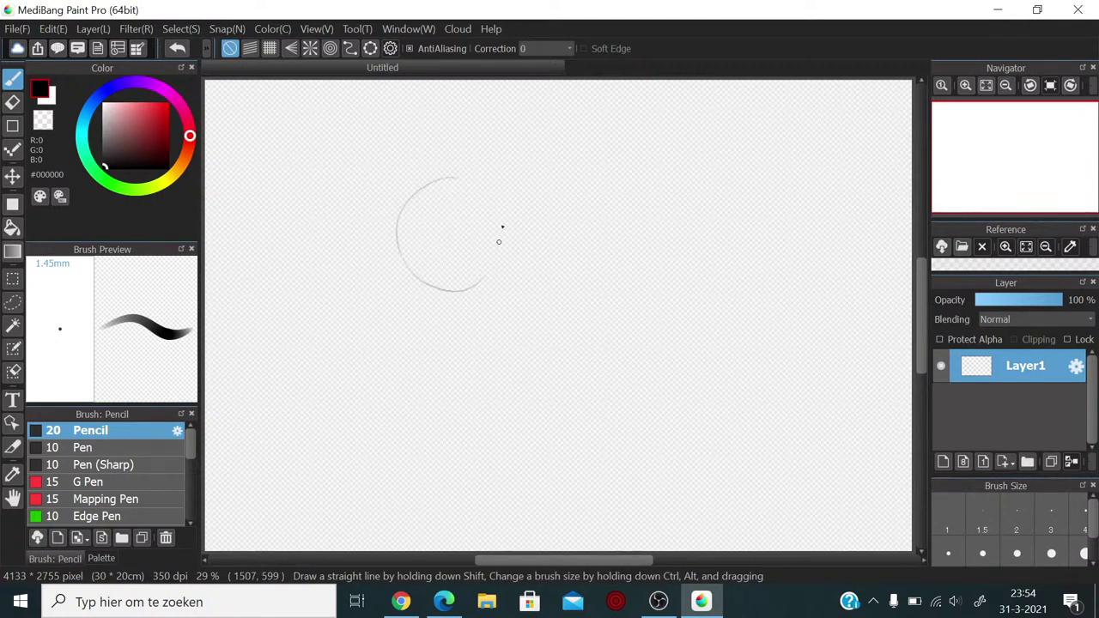
mouse_move(459, 184)
left_mouse_down()
mouse_move(506, 233)
mouse_move(467, 280)
left_mouse_up()
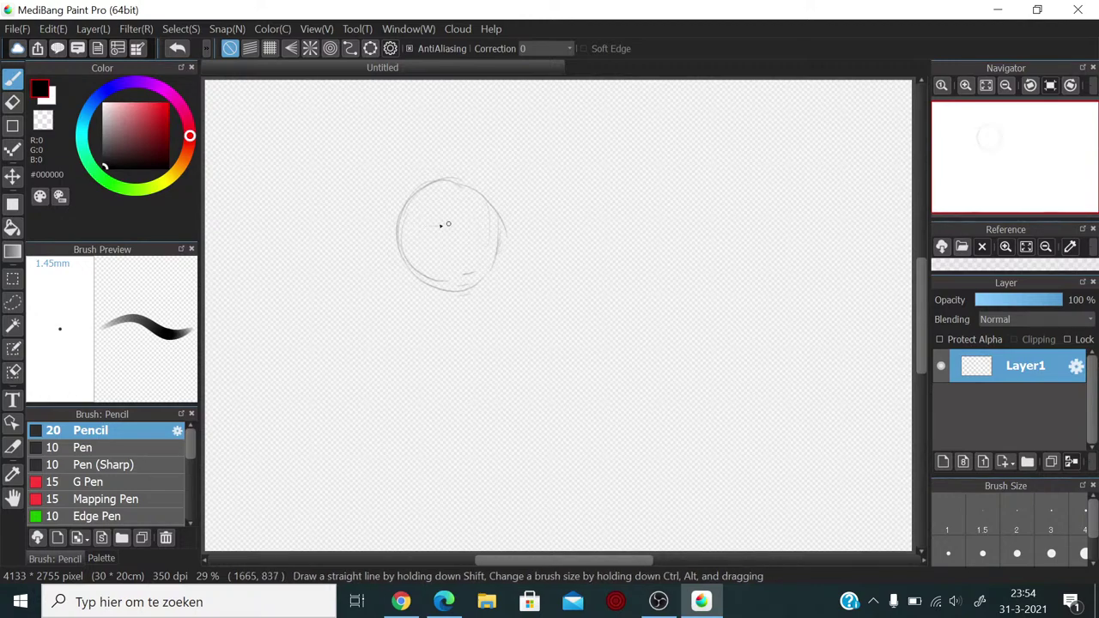
mouse_move(421, 227)
left_mouse_down()
mouse_move(497, 233)
mouse_move(436, 234)
mouse_move(476, 233)
mouse_move(439, 233)
mouse_move(478, 233)
left_mouse_up()
left_click_drag(438, 249, 457, 248)
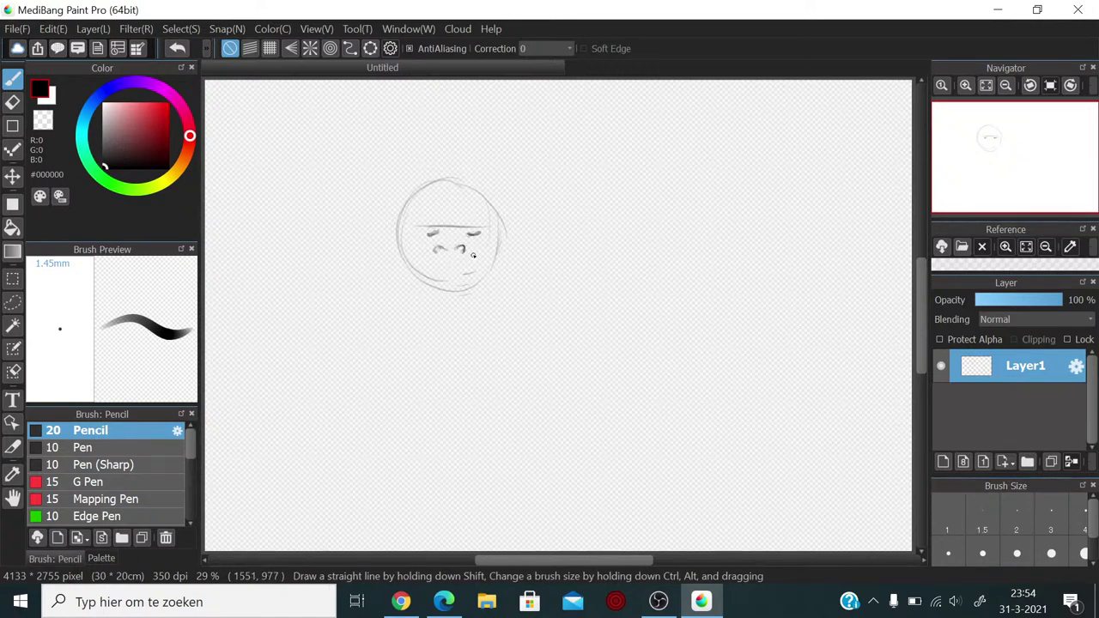
mouse_move(449, 249)
left_mouse_down()
mouse_move(475, 280)
mouse_move(477, 257)
mouse_move(428, 279)
left_mouse_up()
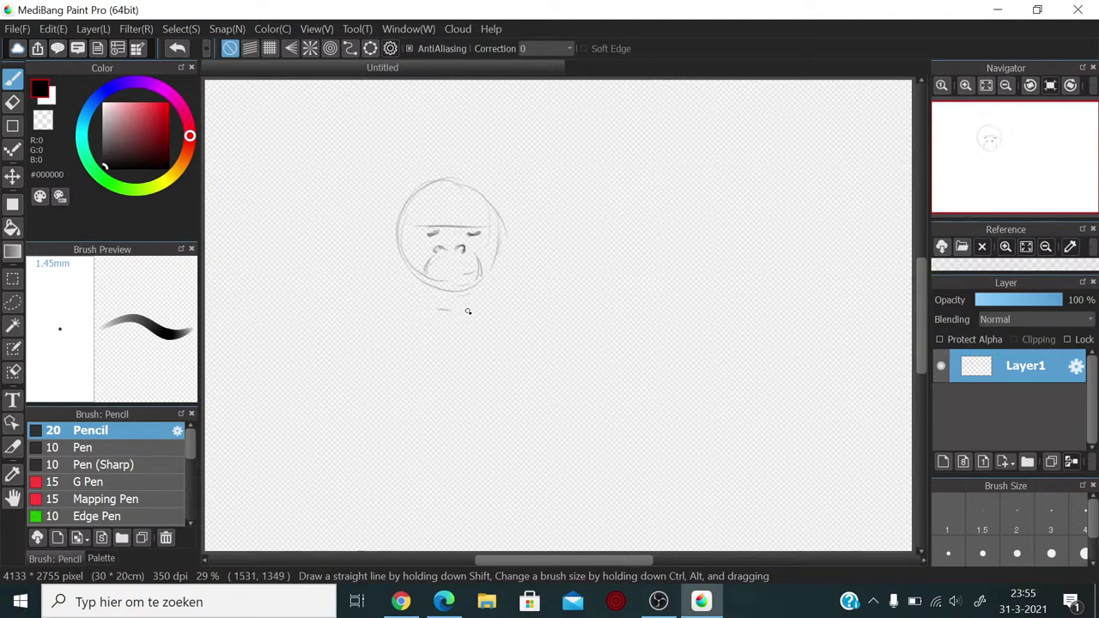
Step: Draw the chin below the head circle and join it to both sides of the face with jaw lines
left_click_drag(444, 311, 467, 313)
left_click_drag(497, 251, 477, 302)
mouse_move(408, 256)
left_mouse_down()
mouse_move(424, 304)
mouse_move(447, 312)
left_mouse_up()
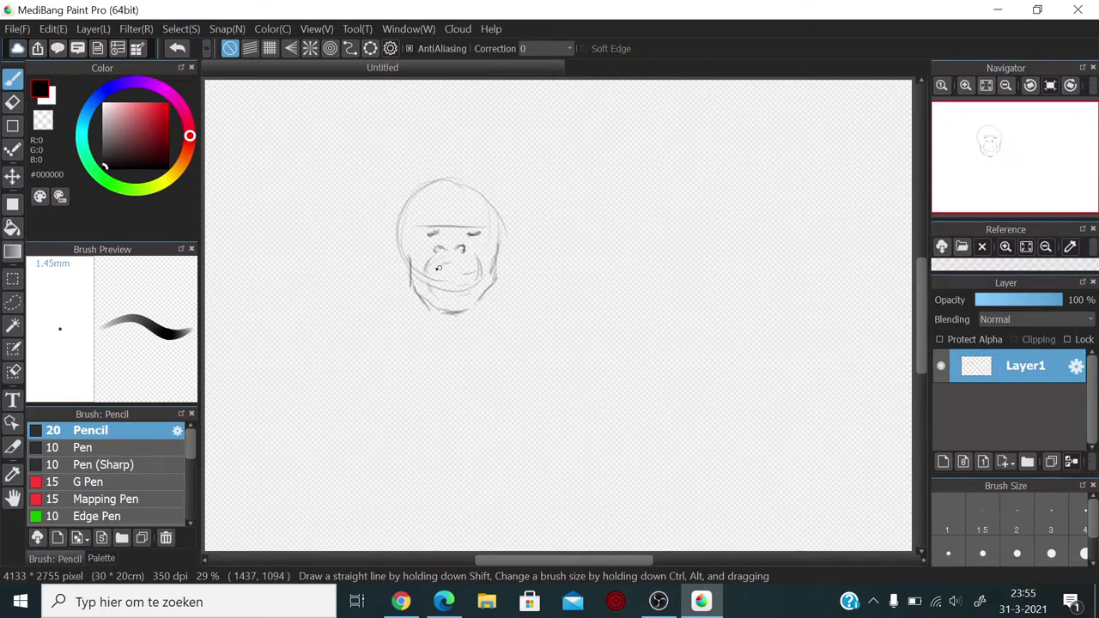
Step: Draw a wide-open mouth inside the gorilla's muzzle and extend the chin with a lower, darker jaw contour
mouse_move(468, 267)
left_mouse_down()
mouse_move(432, 265)
mouse_move(478, 268)
mouse_move(438, 265)
mouse_move(432, 280)
mouse_move(431, 265)
mouse_move(429, 291)
mouse_move(468, 300)
left_mouse_up()
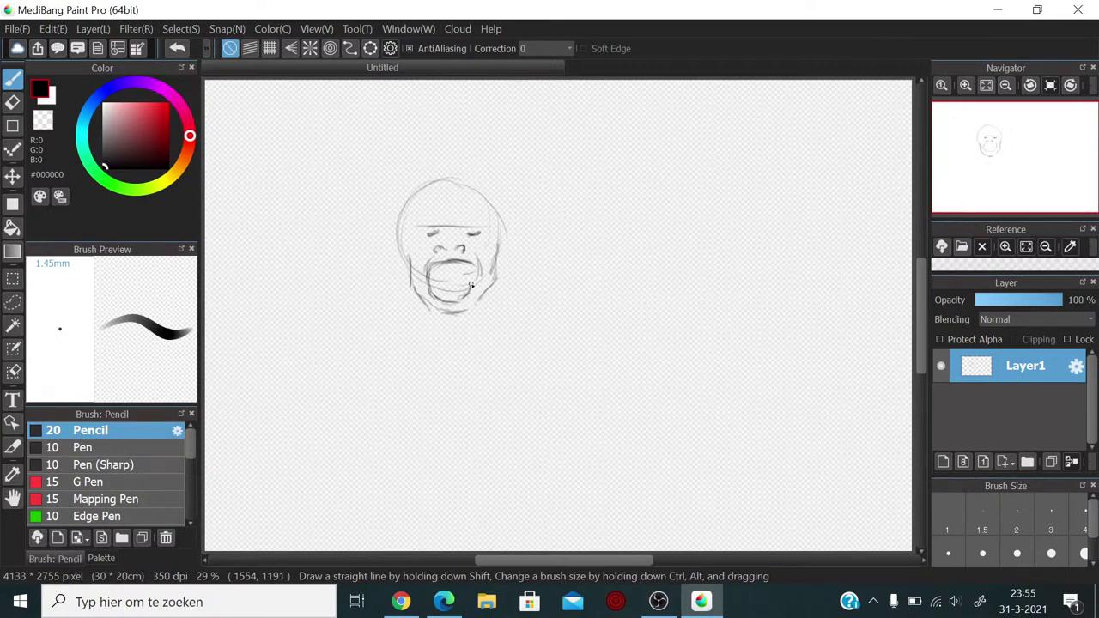
mouse_move(411, 286)
left_mouse_down()
mouse_move(451, 324)
mouse_move(489, 292)
mouse_move(463, 316)
mouse_move(479, 297)
left_mouse_up()
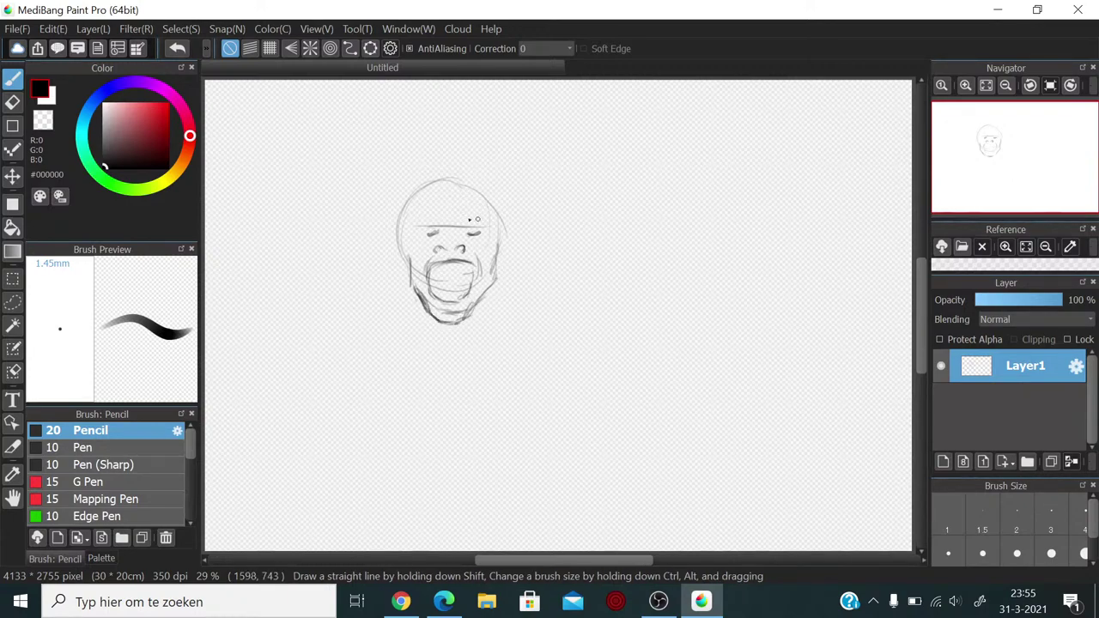
Step: Raise the head outline into a pointed crown and add a small ear at each end of the brow line
mouse_move(481, 206)
left_mouse_down()
mouse_move(447, 154)
mouse_move(426, 170)
mouse_move(460, 158)
mouse_move(480, 193)
mouse_move(475, 176)
mouse_move(447, 171)
mouse_move(426, 184)
mouse_move(449, 161)
mouse_move(410, 203)
mouse_move(432, 173)
mouse_move(417, 197)
mouse_move(454, 175)
mouse_move(485, 201)
left_mouse_up()
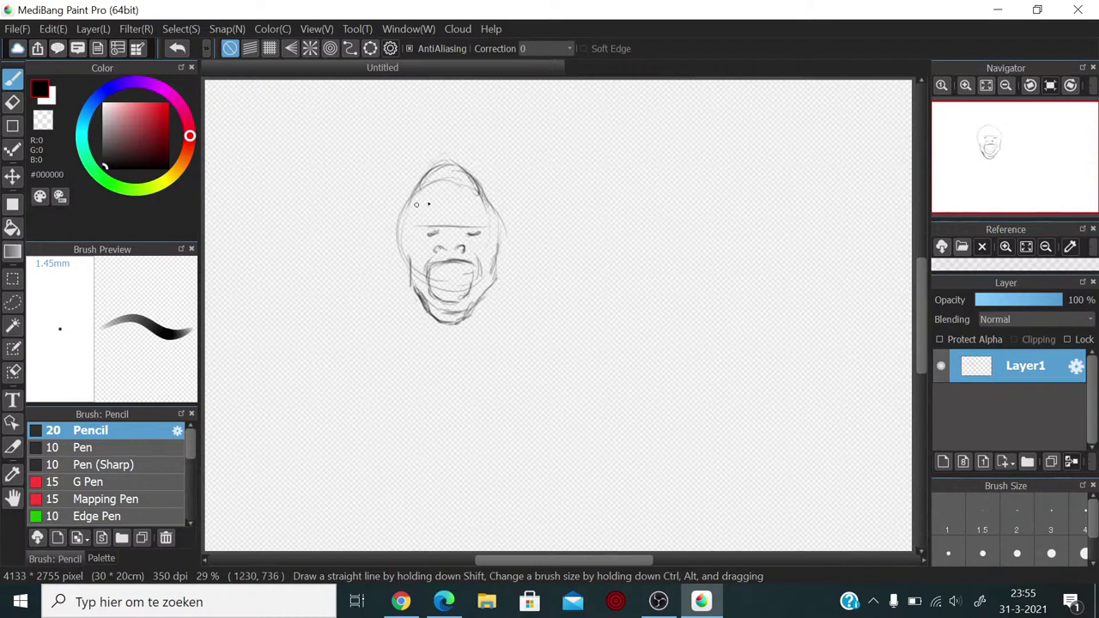
left_click_drag(416, 203, 406, 214)
left_click_drag(496, 215, 491, 227)
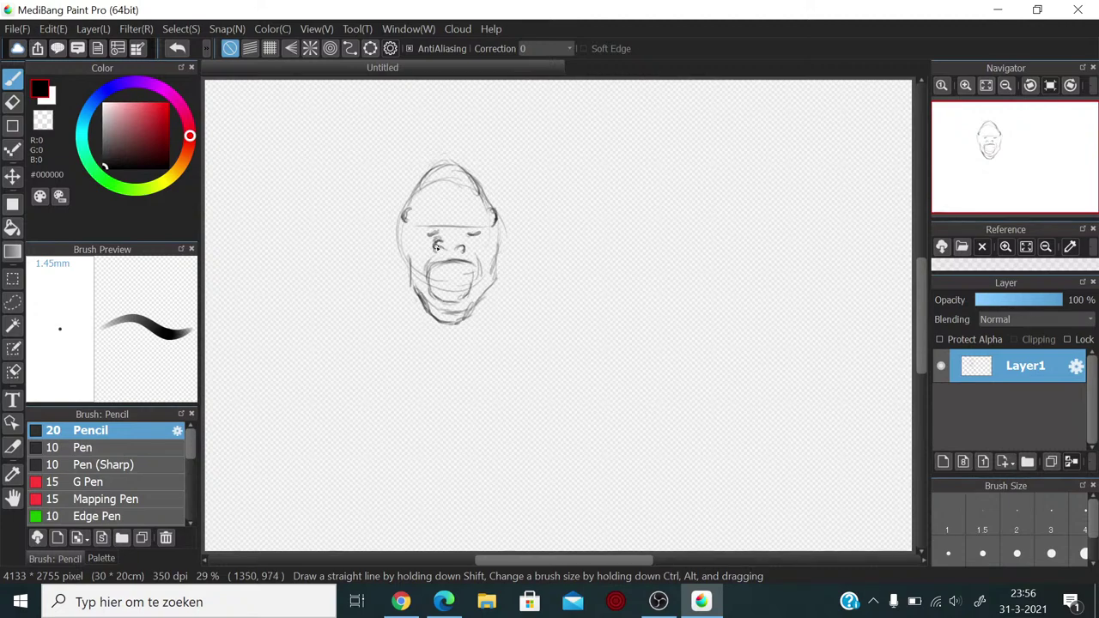
Step: Darken both nostrils and draw upper and lower teeth with fangs inside the open mouth
left_click_drag(436, 247, 443, 243)
left_click_drag(455, 247, 462, 247)
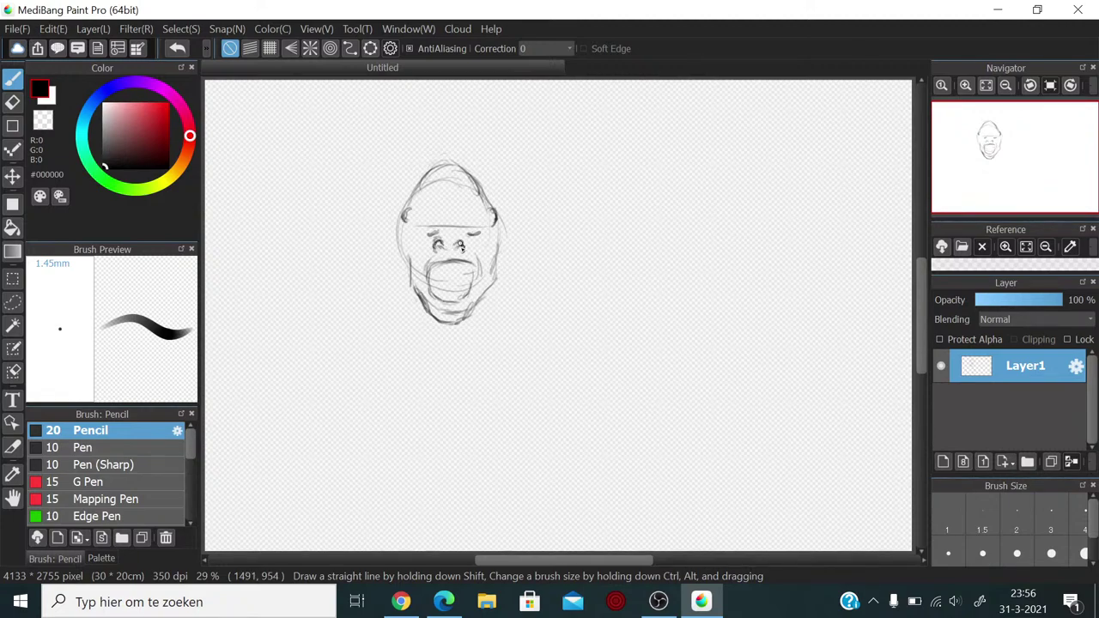
left_click(433, 284)
left_click_drag(435, 290, 448, 296)
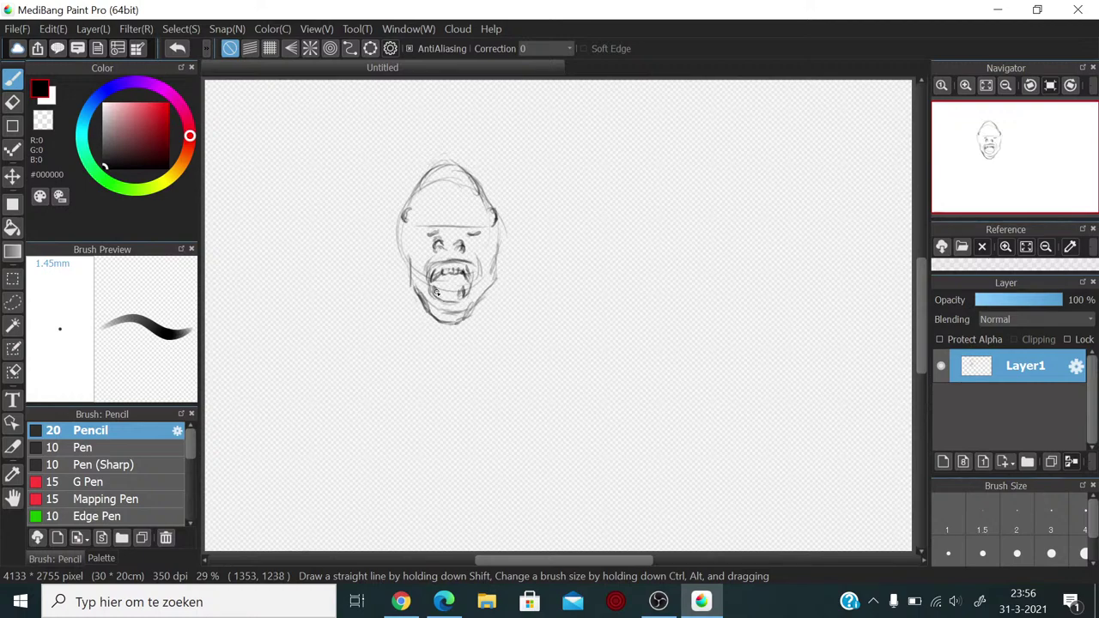
left_click_drag(436, 292, 444, 296)
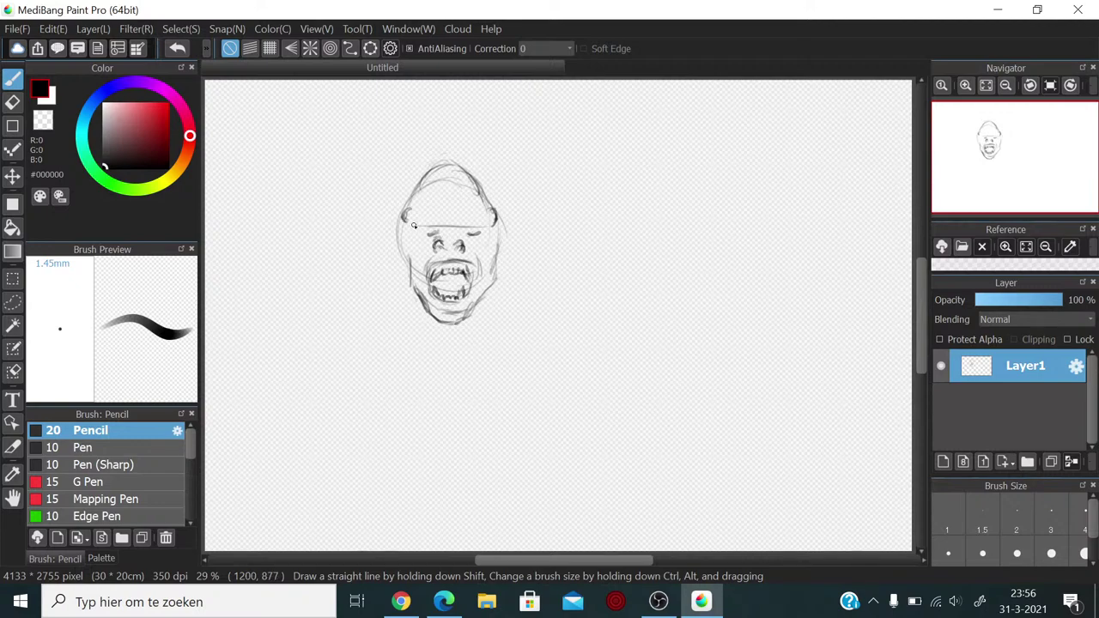
Step: Erase the two small ears with the eraser reduced to about 3.2 mm
left_click(13, 101)
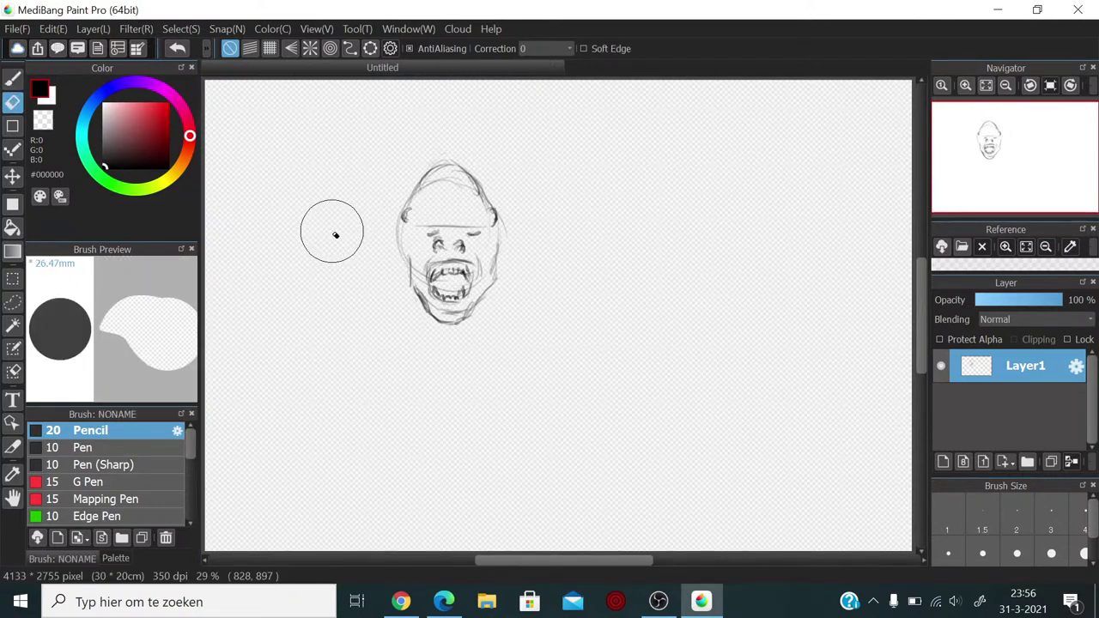
key("ctrl+alt")
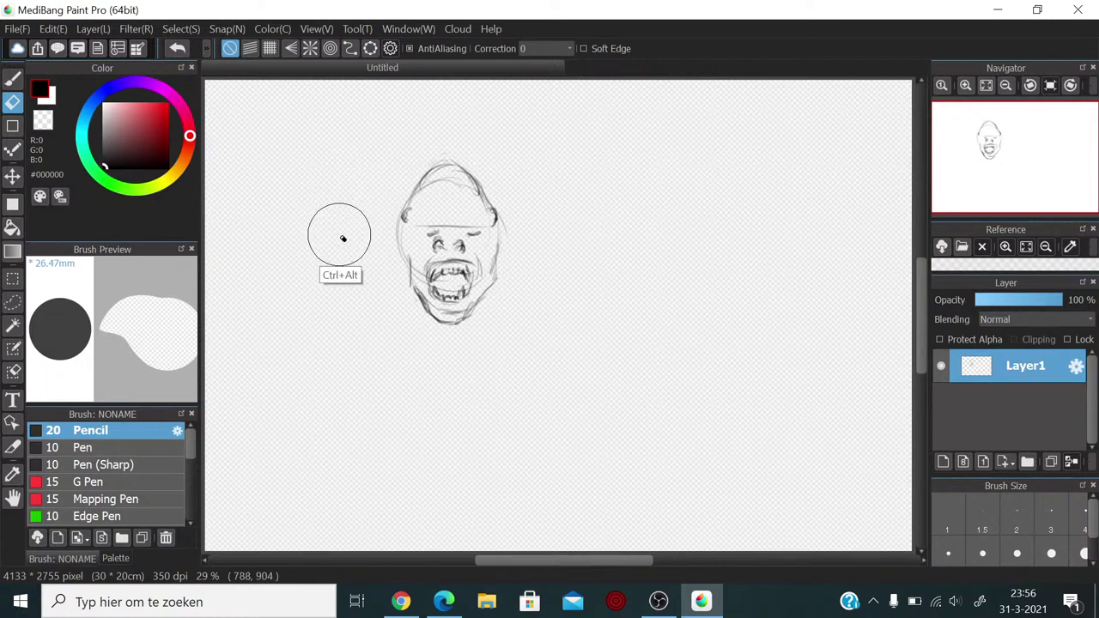
mouse_move(342, 239)
left_mouse_down()
mouse_move(254, 258)
mouse_move(311, 242)
mouse_move(298, 252)
mouse_move(307, 257)
left_mouse_up()
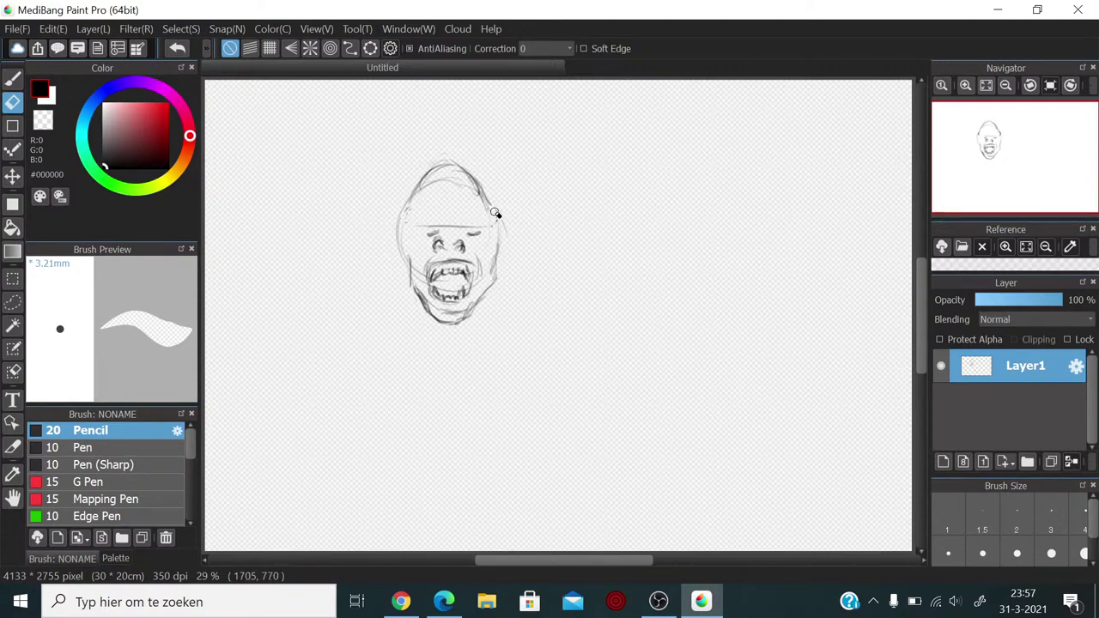
Step: Redraw the ears lower on the head with the Pencil and add neck and hair lines along both sides
left_click(12, 77)
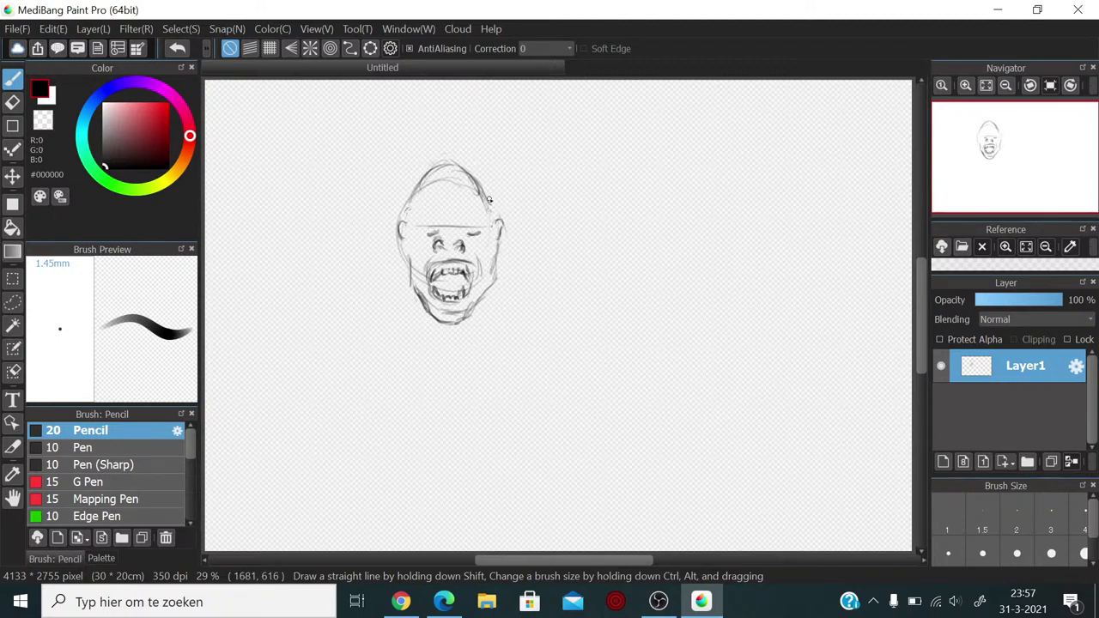
left_click_drag(483, 196, 491, 218)
left_click_drag(422, 191, 389, 280)
left_click_drag(500, 251, 508, 273)
left_click_drag(488, 208, 500, 223)
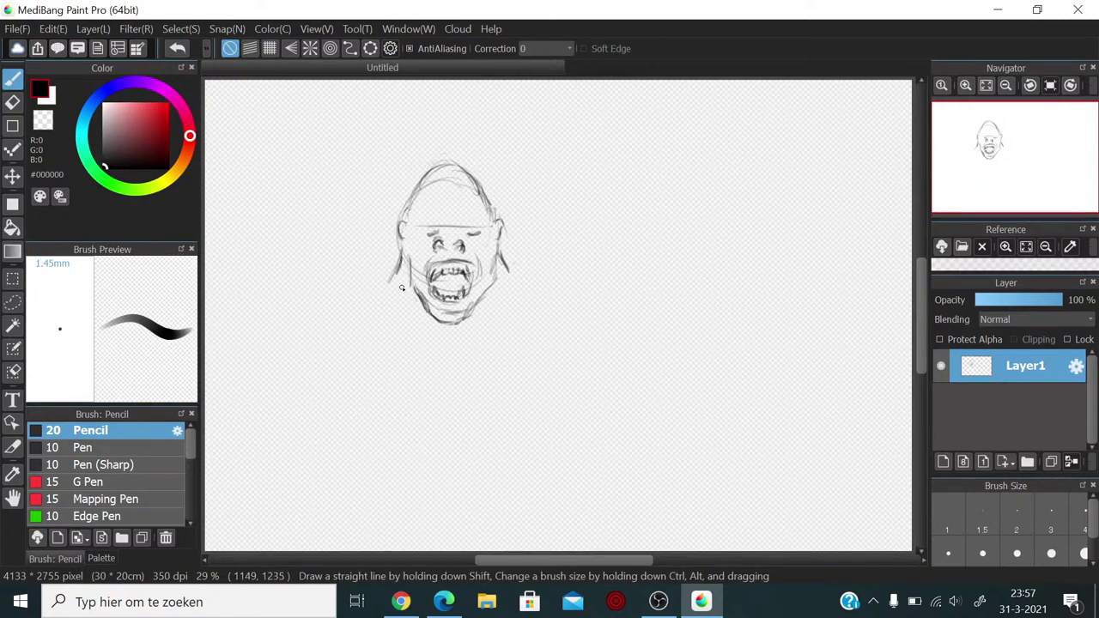
Step: Sketch a pointed beard of short fur strokes below the jaw, running up to both ears
mouse_move(401, 280)
left_mouse_down()
mouse_move(417, 326)
mouse_move(422, 319)
mouse_move(444, 356)
mouse_move(493, 301)
mouse_move(496, 249)
mouse_move(501, 271)
left_mouse_up()
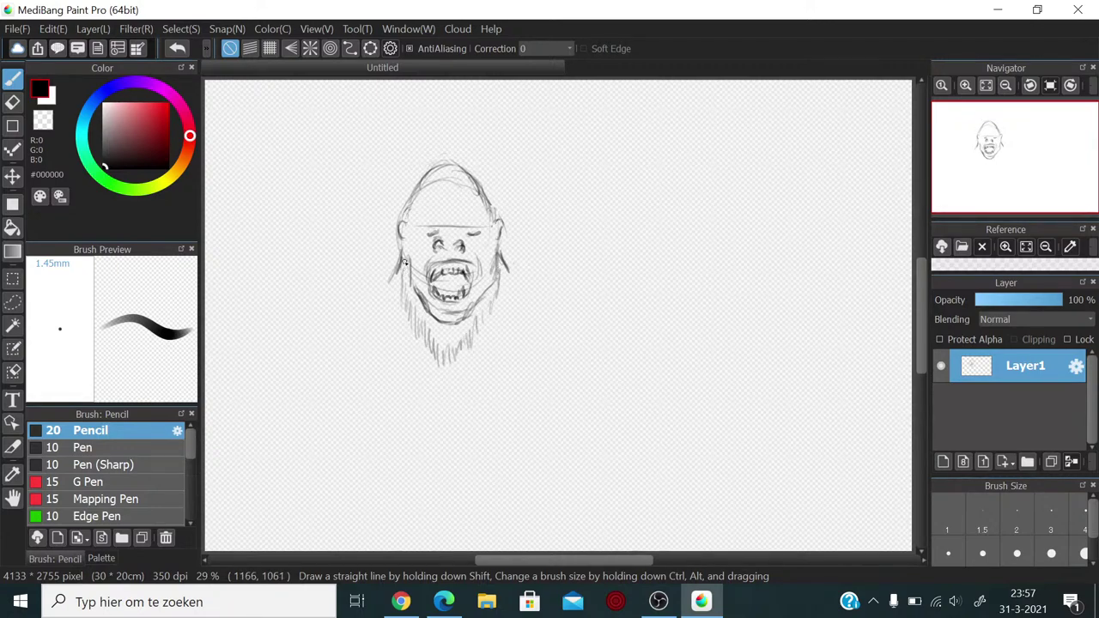
mouse_move(404, 261)
left_mouse_down()
mouse_move(407, 242)
mouse_move(416, 288)
left_mouse_up()
left_click_drag(501, 287, 498, 273)
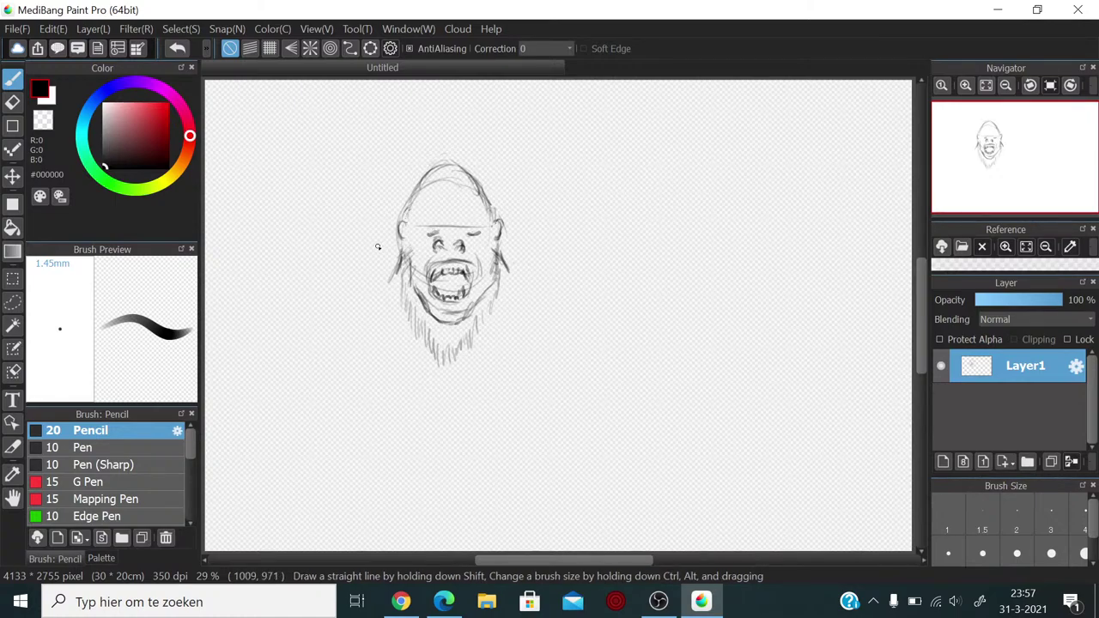
Step: Reduce the Pencil to about 0.49 mm and darken both eyes with fine strokes
scroll(376, 247, "up", 5)
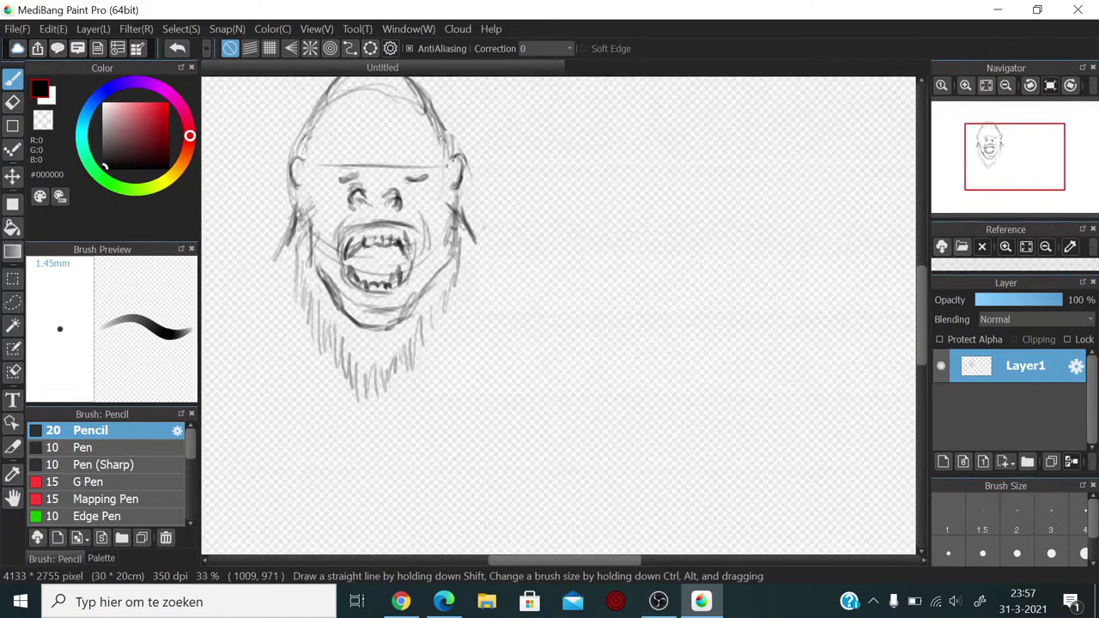
left_click_drag(421, 229, 584, 246)
left_click_drag(361, 206, 558, 248)
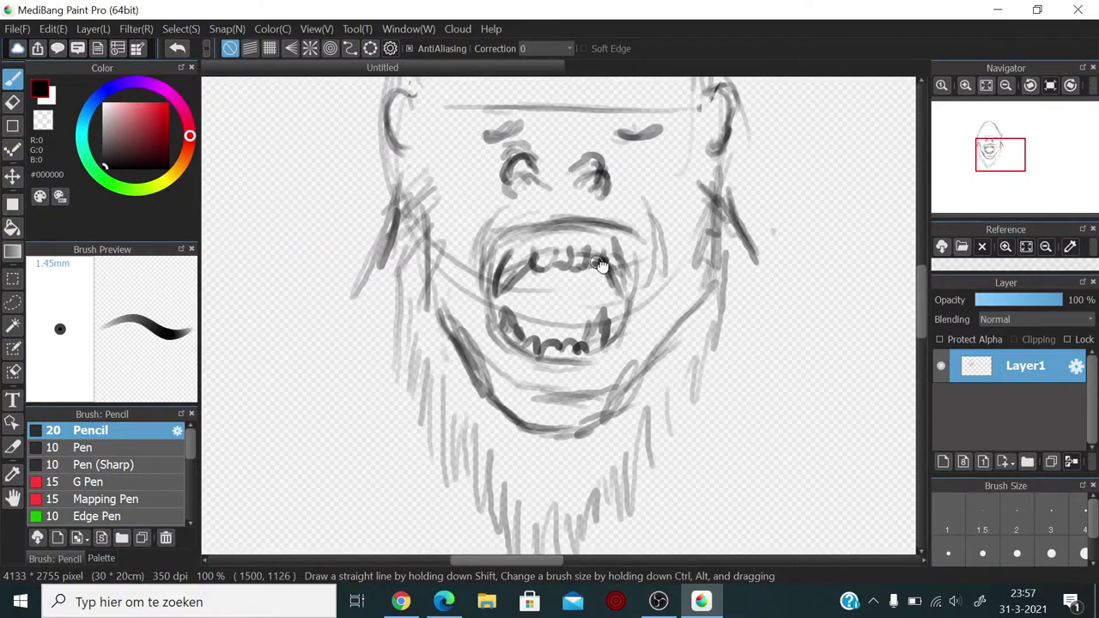
mouse_move(525, 172)
left_mouse_down()
mouse_move(524, 240)
mouse_move(540, 246)
mouse_move(515, 250)
mouse_move(540, 262)
mouse_move(530, 263)
left_mouse_up()
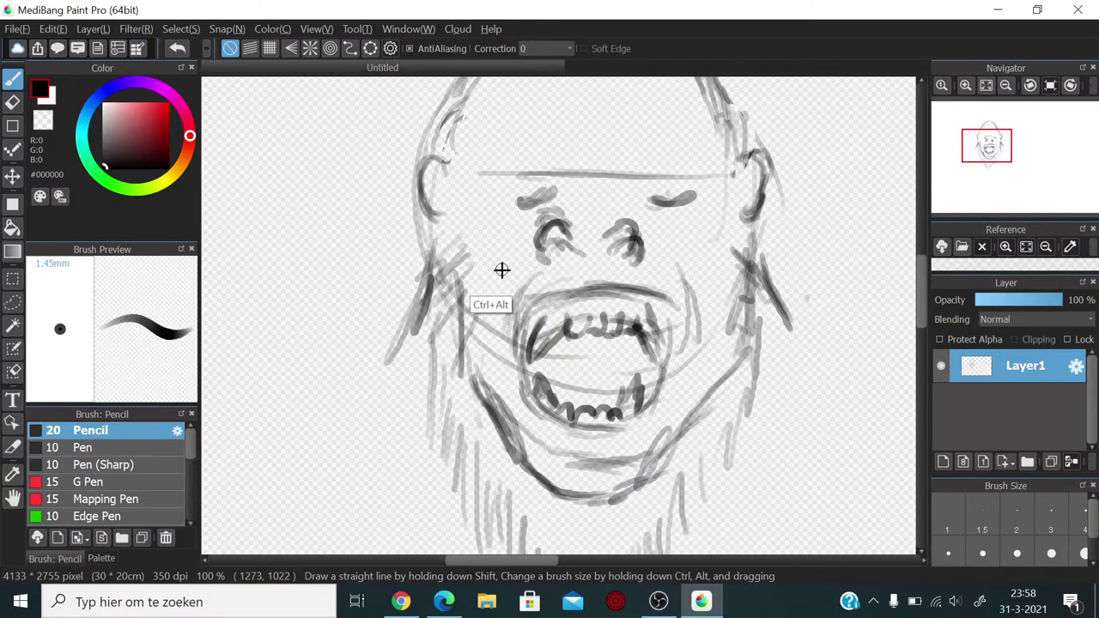
left_click_drag(500, 269, 474, 276)
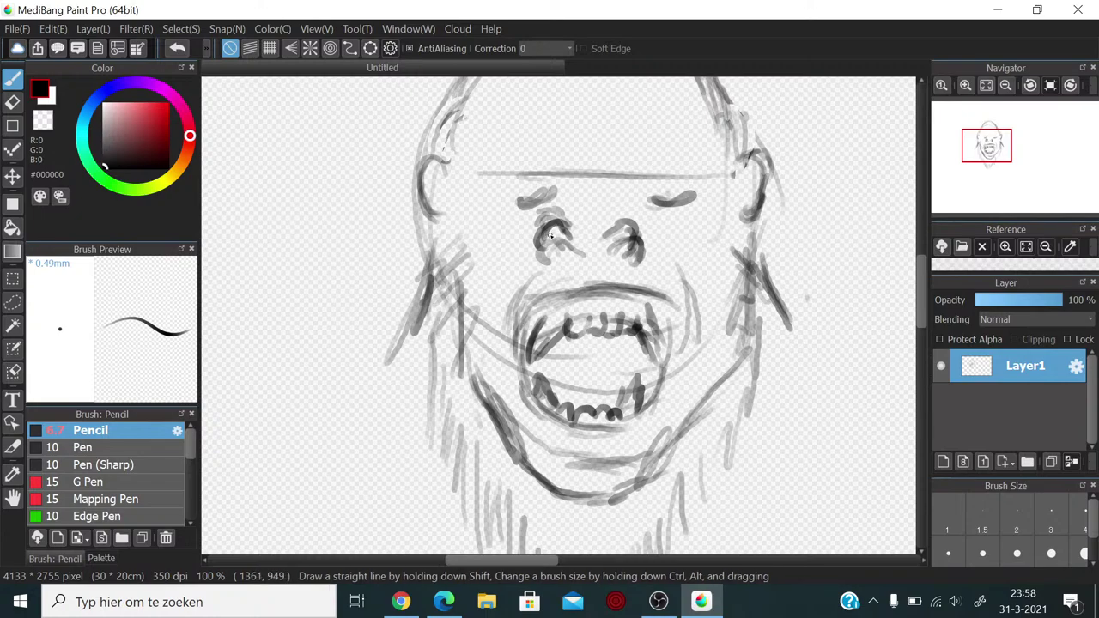
left_click_drag(544, 194, 526, 201)
left_click_drag(658, 197, 675, 196)
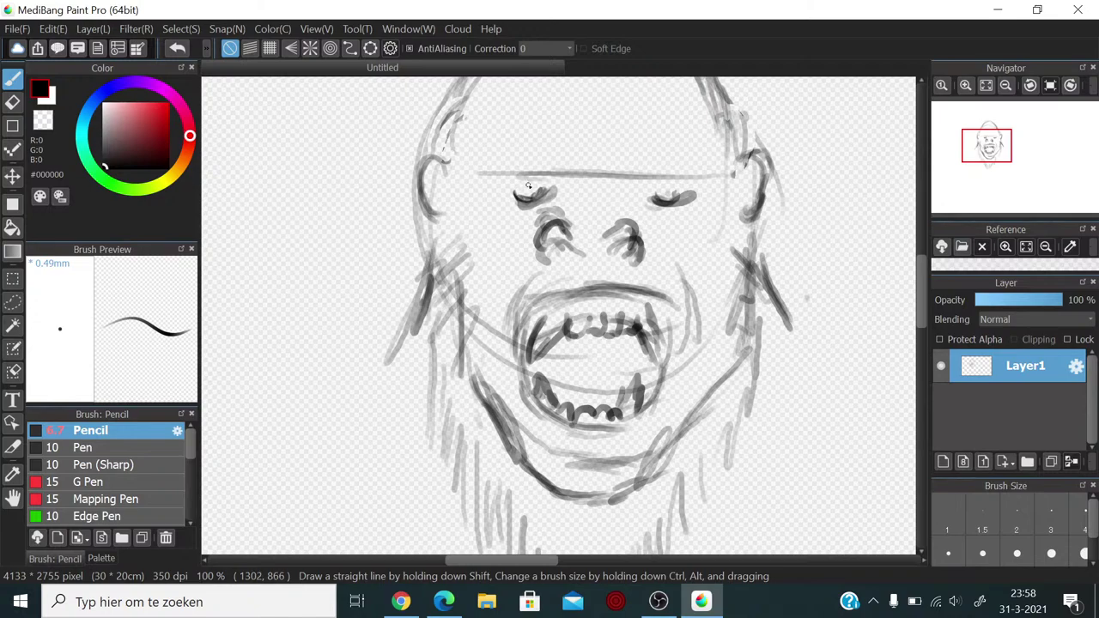
Step: Draw a heavy brow ridge around the straight brow line, dipping in the middle, with short creases above the nose
left_click_drag(512, 177, 534, 178)
mouse_move(583, 146)
left_mouse_down()
mouse_move(634, 137)
mouse_move(619, 147)
left_mouse_up()
mouse_move(672, 142)
left_mouse_down()
mouse_move(710, 142)
mouse_move(721, 167)
mouse_move(724, 137)
mouse_move(729, 173)
mouse_move(711, 139)
mouse_move(719, 180)
mouse_move(724, 157)
mouse_move(710, 182)
mouse_move(667, 182)
mouse_move(692, 189)
mouse_move(631, 187)
mouse_move(615, 168)
mouse_move(608, 178)
mouse_move(587, 166)
mouse_move(617, 214)
mouse_move(578, 218)
left_mouse_up()
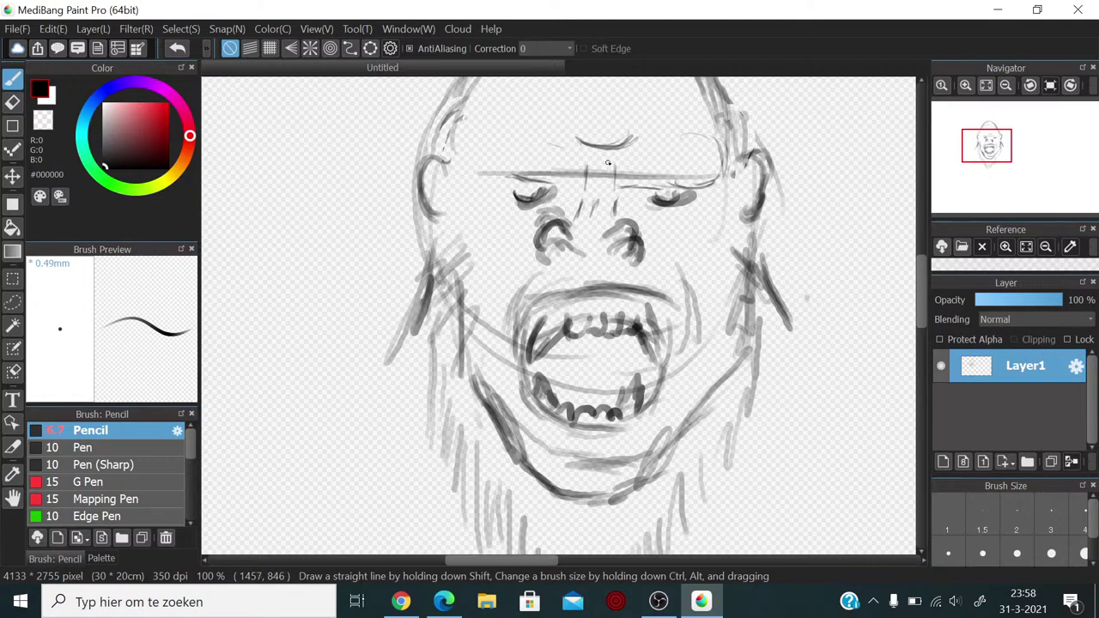
mouse_move(593, 169)
left_mouse_down()
mouse_move(549, 184)
mouse_move(579, 185)
mouse_move(485, 182)
mouse_move(485, 164)
mouse_move(529, 136)
mouse_move(594, 143)
mouse_move(576, 156)
mouse_move(624, 148)
mouse_move(646, 131)
mouse_move(706, 131)
left_mouse_up()
left_click_drag(580, 137, 506, 134)
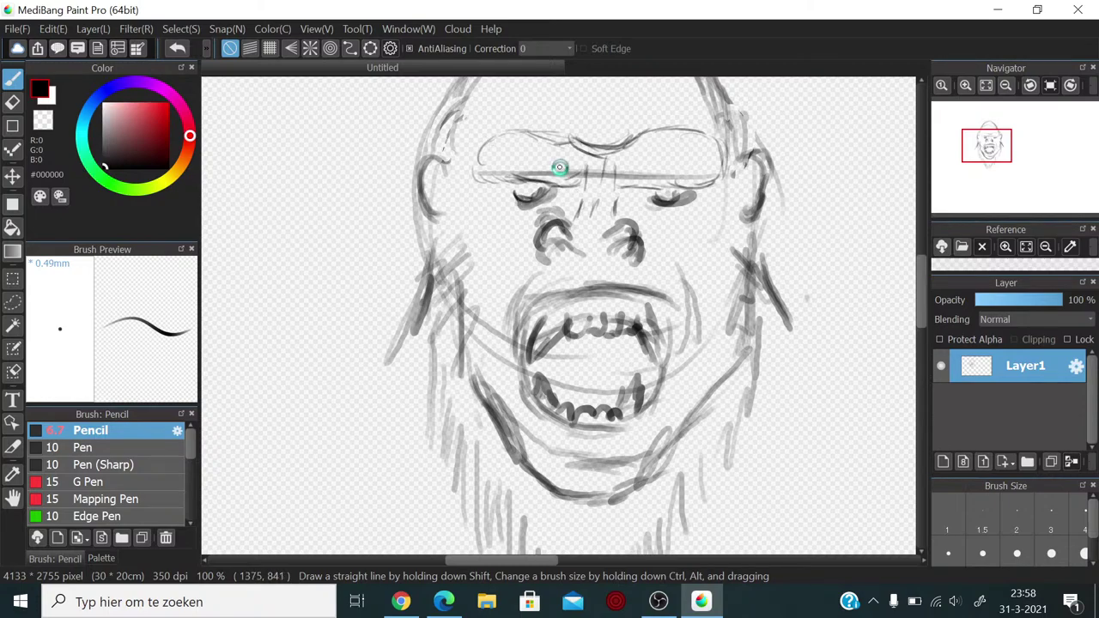
Step: Add eyelids and wrinkles around both eyes, and detail the nose and upper cheeks with short strokes
scroll(565, 173, "down", 3)
scroll(566, 176, "up", 2)
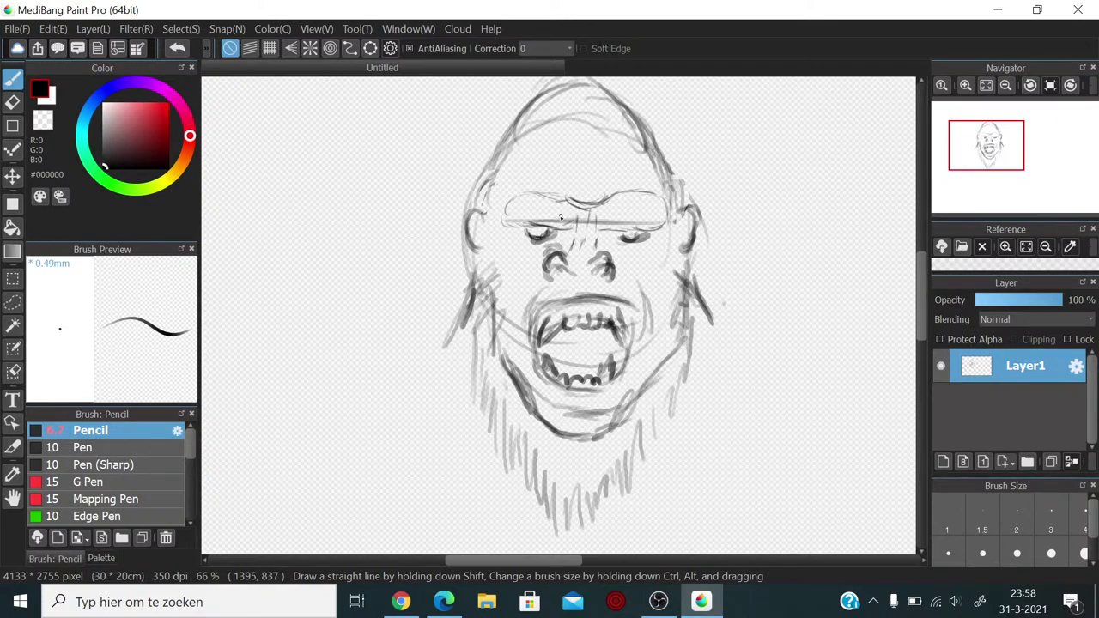
mouse_move(553, 233)
left_mouse_down()
mouse_move(522, 232)
mouse_move(527, 241)
mouse_move(551, 232)
mouse_move(526, 246)
mouse_move(519, 230)
mouse_move(539, 252)
left_mouse_up()
mouse_move(622, 238)
left_mouse_down()
mouse_move(633, 236)
mouse_move(614, 244)
mouse_move(642, 244)
mouse_move(625, 250)
mouse_move(634, 251)
mouse_move(611, 239)
mouse_move(613, 249)
mouse_move(639, 253)
mouse_move(657, 236)
left_mouse_up()
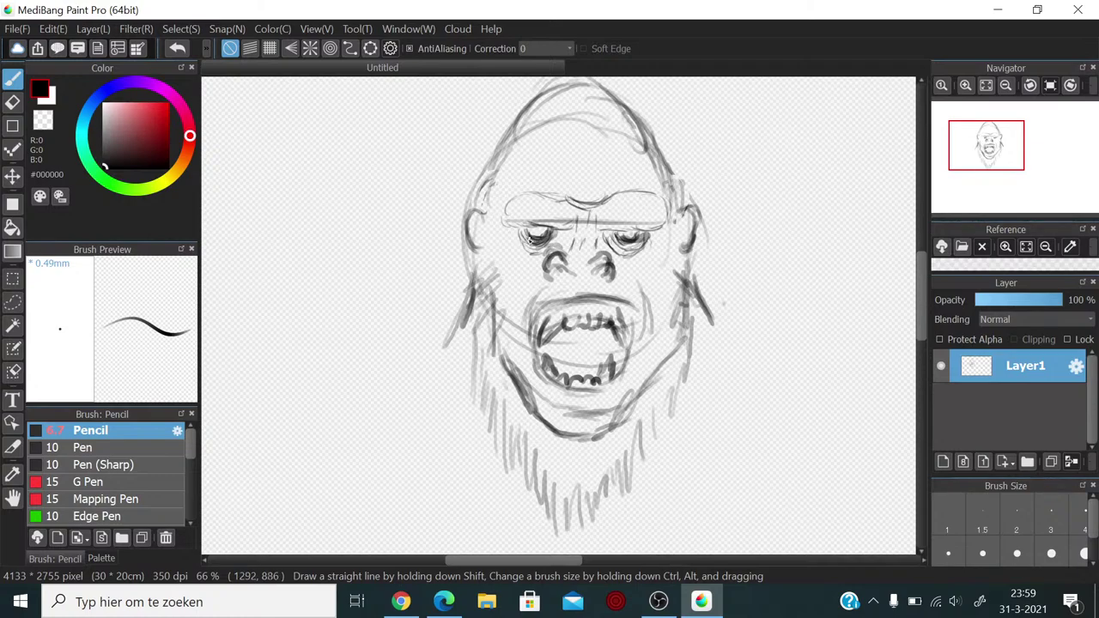
left_click_drag(507, 240, 509, 286)
mouse_move(508, 247)
left_mouse_down()
mouse_move(503, 262)
mouse_move(527, 279)
mouse_move(522, 289)
left_mouse_up()
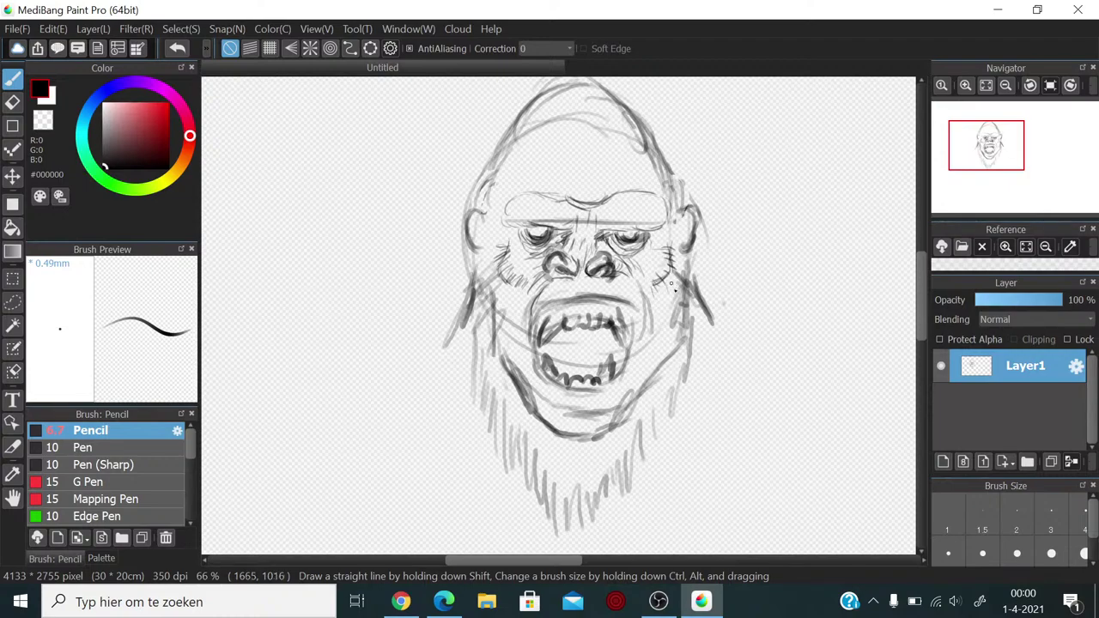
Step: Hatch fine, dark fur down the cheek and jaw on the left side of the face
mouse_move(496, 259)
left_mouse_down()
mouse_move(472, 294)
mouse_move(485, 361)
left_mouse_up()
mouse_move(510, 315)
left_mouse_down()
mouse_move(496, 395)
mouse_move(477, 347)
mouse_move(477, 362)
left_mouse_up()
left_click_drag(496, 348, 490, 390)
mouse_move(505, 373)
left_mouse_down()
mouse_move(495, 402)
mouse_move(501, 391)
left_mouse_up()
left_click_drag(517, 367, 510, 381)
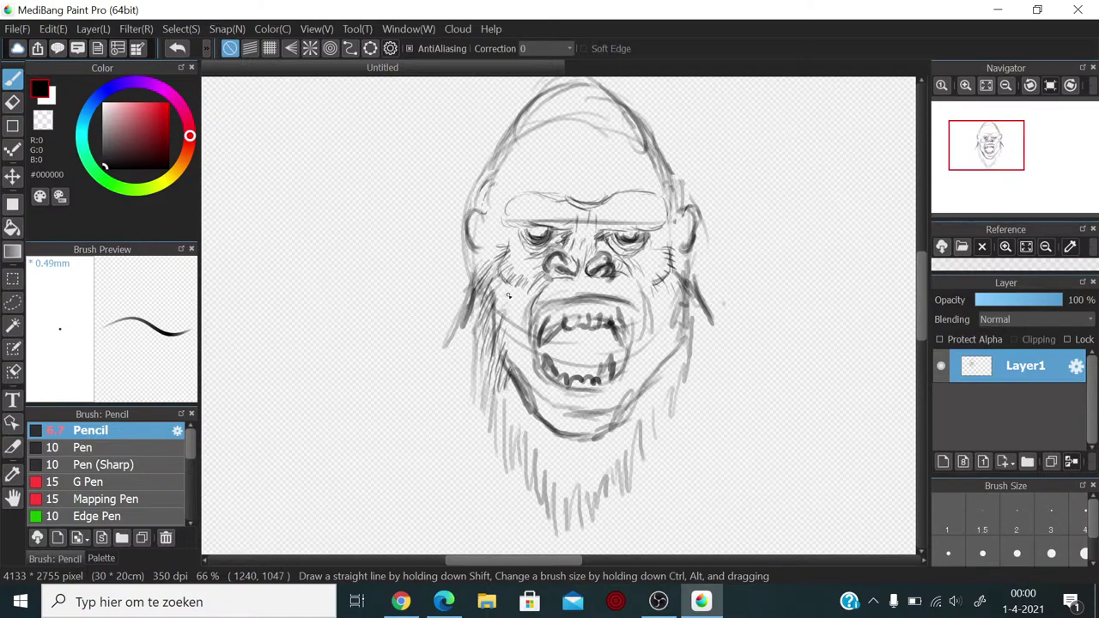
mouse_move(512, 292)
left_mouse_down()
mouse_move(502, 353)
mouse_move(521, 348)
mouse_move(516, 382)
mouse_move(517, 350)
mouse_move(508, 367)
mouse_move(515, 399)
mouse_move(532, 396)
left_mouse_up()
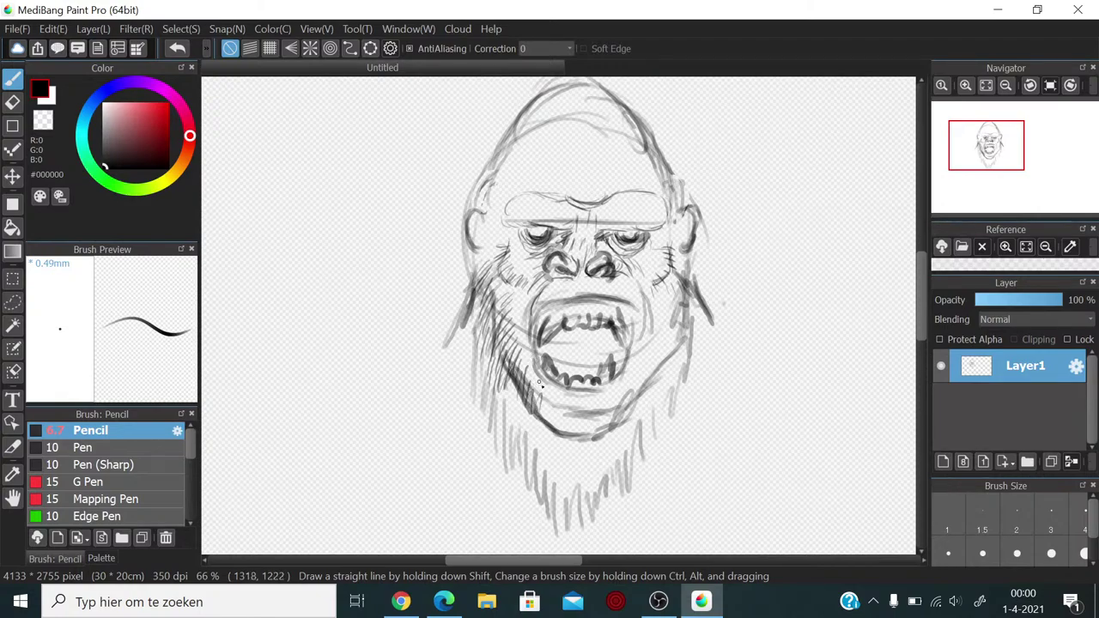
Step: Continue the fine fur around the chin and up the right jaw, and add zigzag strokes to the beard
mouse_move(545, 406)
left_mouse_down()
mouse_move(550, 437)
mouse_move(564, 424)
mouse_move(571, 445)
mouse_move(594, 374)
mouse_move(586, 442)
left_mouse_up()
mouse_move(601, 419)
left_mouse_down()
mouse_move(596, 437)
mouse_move(604, 434)
left_mouse_up()
left_click_drag(621, 409, 616, 422)
left_click_drag(648, 372, 635, 397)
mouse_move(652, 342)
left_mouse_down()
mouse_move(635, 379)
mouse_move(654, 369)
left_mouse_up()
mouse_move(681, 323)
left_mouse_down()
mouse_move(670, 352)
mouse_move(678, 341)
left_mouse_up()
mouse_move(681, 269)
left_mouse_down()
mouse_move(688, 357)
mouse_move(662, 393)
mouse_move(683, 348)
mouse_move(688, 368)
mouse_move(676, 364)
mouse_move(655, 436)
mouse_move(646, 404)
mouse_move(642, 457)
mouse_move(623, 458)
mouse_move(613, 484)
mouse_move(607, 470)
mouse_move(581, 481)
mouse_move(570, 462)
mouse_move(556, 483)
mouse_move(546, 452)
mouse_move(535, 461)
mouse_move(521, 439)
mouse_move(479, 323)
mouse_move(493, 300)
mouse_move(477, 295)
mouse_move(504, 243)
left_mouse_up()
mouse_move(671, 258)
left_mouse_down()
mouse_move(672, 282)
mouse_move(675, 313)
mouse_move(664, 298)
mouse_move(678, 337)
mouse_move(645, 344)
mouse_move(630, 395)
mouse_move(619, 406)
mouse_move(591, 378)
left_mouse_up()
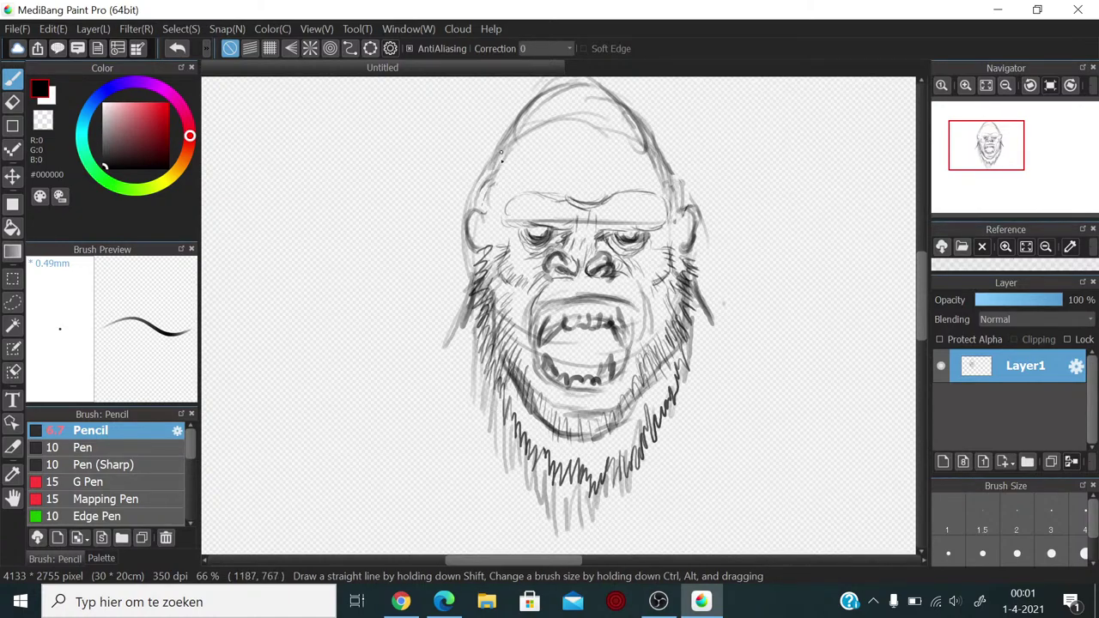
Step: Darken the outline of the pointed crown with hair strokes and add wrinkles above the brow ridge
mouse_move(513, 139)
left_mouse_down()
mouse_move(578, 87)
mouse_move(610, 84)
mouse_move(622, 94)
mouse_move(598, 87)
mouse_move(645, 110)
mouse_move(663, 178)
mouse_move(656, 130)
mouse_move(667, 153)
mouse_move(668, 213)
left_mouse_up()
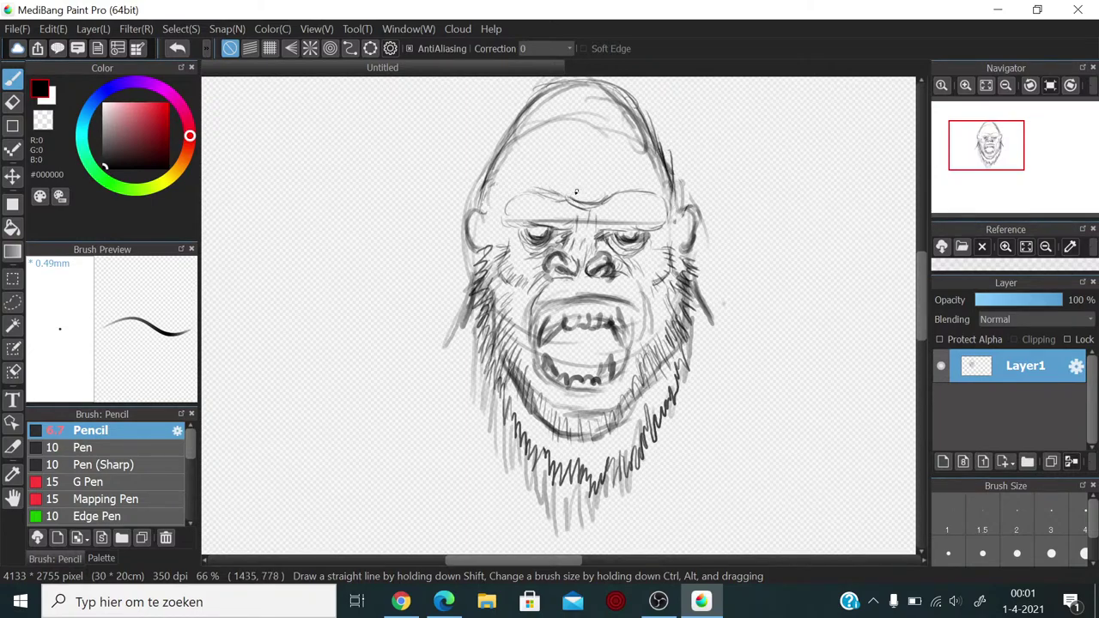
mouse_move(576, 192)
left_mouse_down()
mouse_move(649, 168)
mouse_move(638, 160)
mouse_move(657, 182)
left_mouse_up()
Step: Sketch a small sun with rays to the upper right of the head, and shade the head's left side and brow
mouse_move(799, 149)
left_mouse_down()
mouse_move(773, 137)
mouse_move(756, 156)
mouse_move(779, 183)
left_mouse_up()
left_click_drag(797, 160, 800, 180)
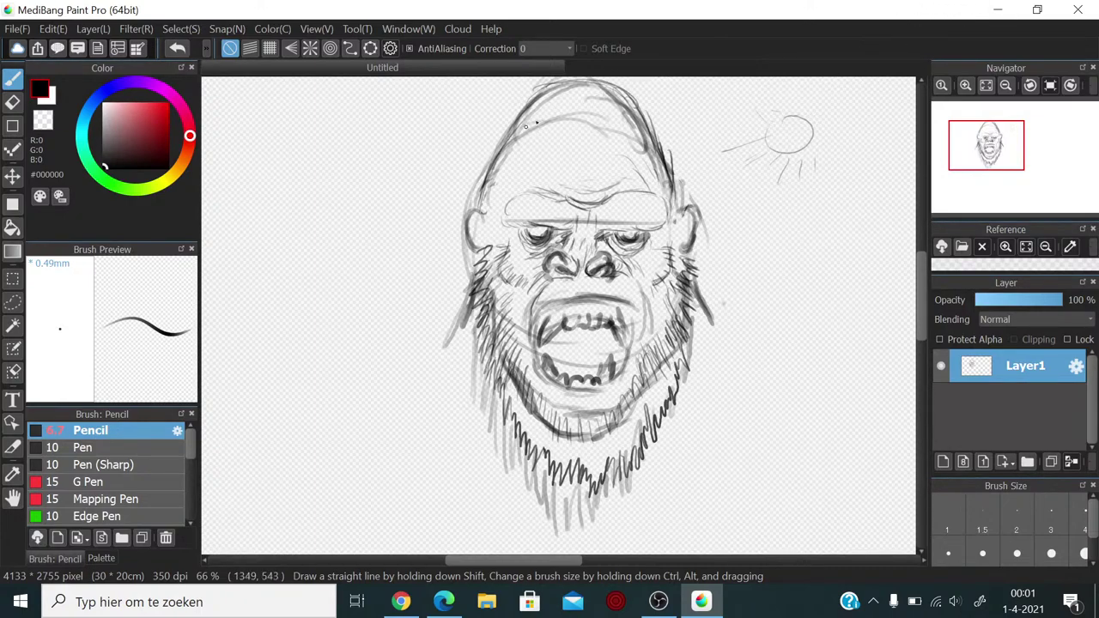
mouse_move(513, 131)
left_mouse_down()
mouse_move(495, 174)
mouse_move(486, 192)
mouse_move(502, 190)
mouse_move(487, 213)
mouse_move(531, 110)
mouse_move(502, 220)
left_mouse_up()
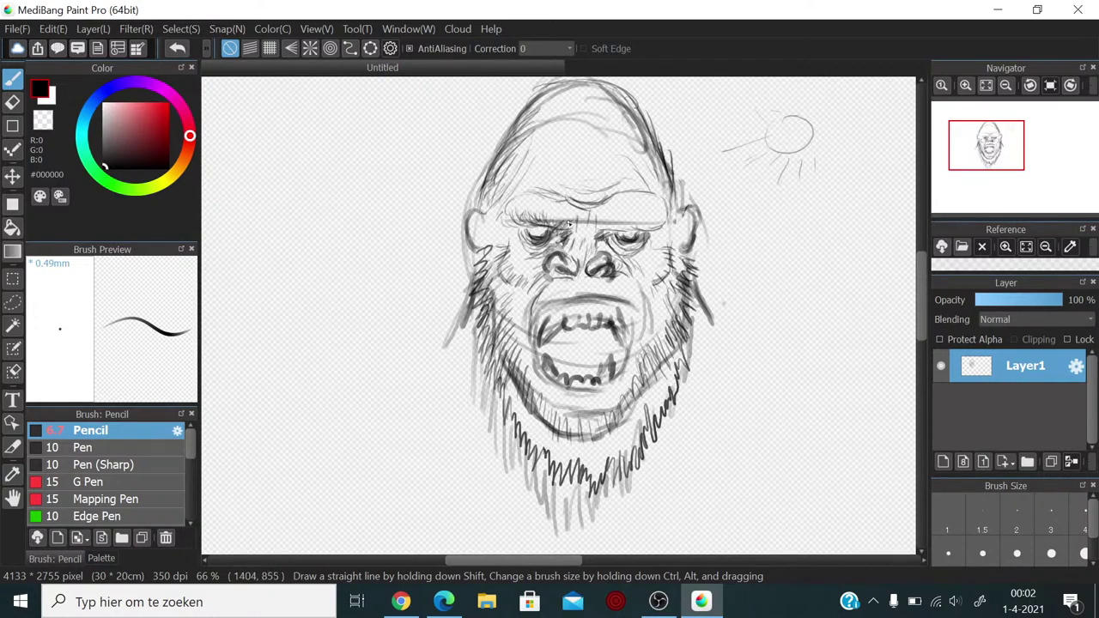
Step: Shade beneath the brow ridge and deepen the eye sockets, darkest between the left eye and the nose
mouse_move(568, 224)
left_mouse_down()
mouse_move(566, 246)
mouse_move(542, 271)
mouse_move(553, 276)
mouse_move(547, 258)
mouse_move(566, 246)
left_mouse_up()
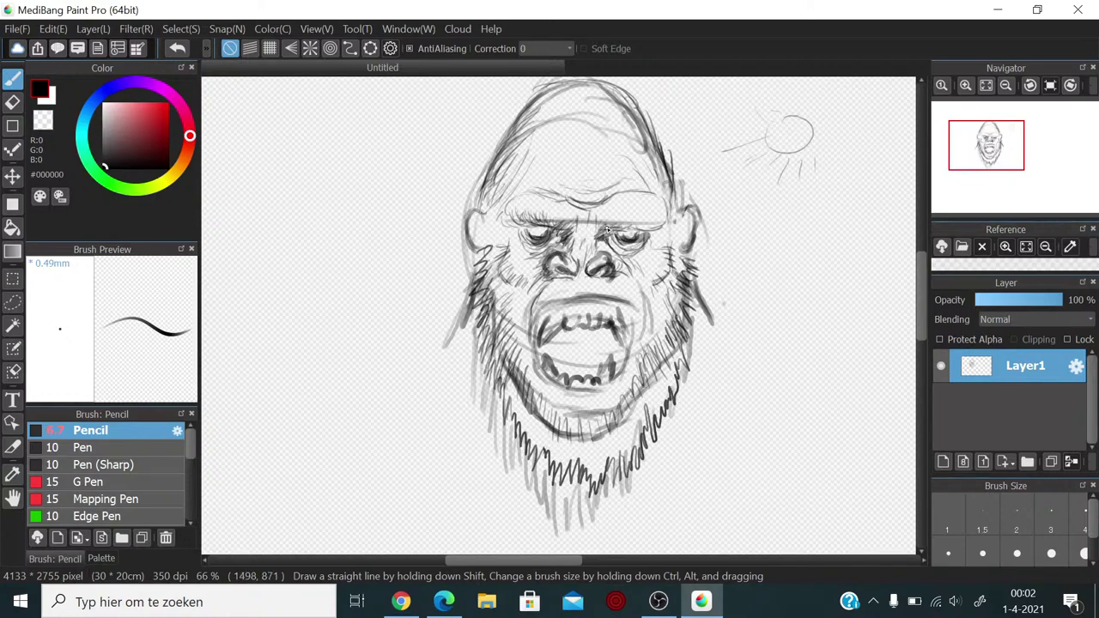
mouse_move(607, 228)
left_mouse_down()
mouse_move(651, 225)
mouse_move(636, 192)
mouse_move(664, 214)
mouse_move(659, 206)
mouse_move(663, 223)
mouse_move(623, 228)
mouse_move(649, 228)
mouse_move(634, 230)
left_mouse_up()
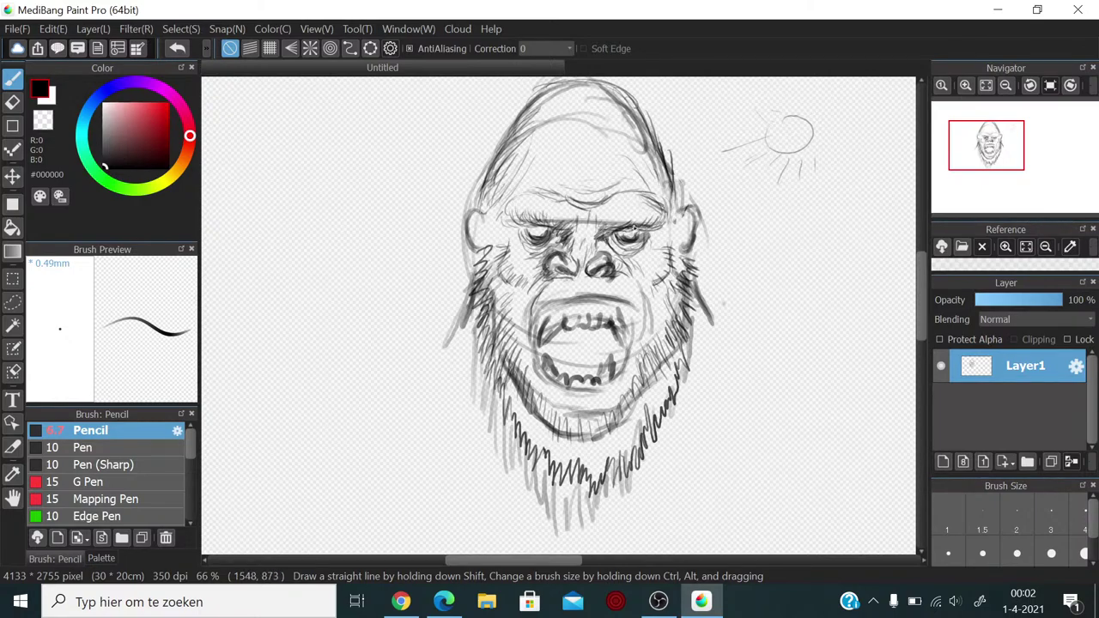
mouse_move(550, 235)
left_mouse_down()
mouse_move(529, 225)
mouse_move(560, 228)
mouse_move(568, 242)
mouse_move(567, 230)
mouse_move(575, 234)
mouse_move(549, 251)
mouse_move(564, 225)
mouse_move(544, 249)
mouse_move(521, 230)
mouse_move(541, 254)
mouse_move(529, 260)
mouse_move(519, 232)
mouse_move(530, 258)
left_mouse_up()
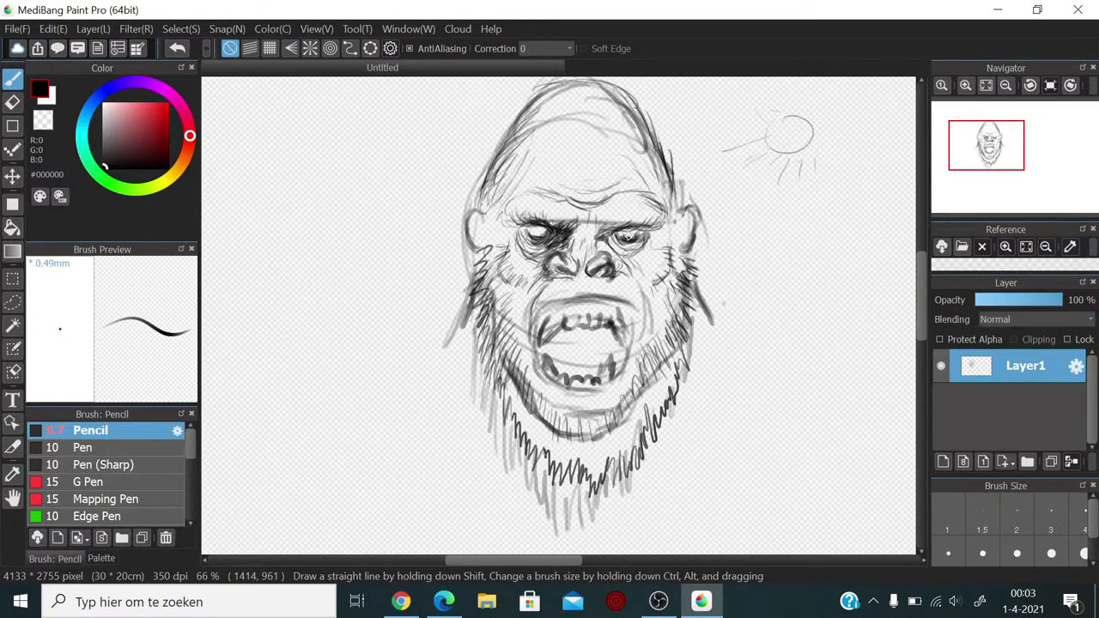
Step: Hatch shading on both cheeks, from beneath the eyes down beside the open mouth
mouse_move(643, 255)
left_mouse_down()
mouse_move(655, 294)
mouse_move(656, 257)
mouse_move(675, 266)
mouse_move(668, 226)
mouse_move(664, 285)
mouse_move(681, 292)
mouse_move(669, 279)
mouse_move(673, 323)
left_mouse_up()
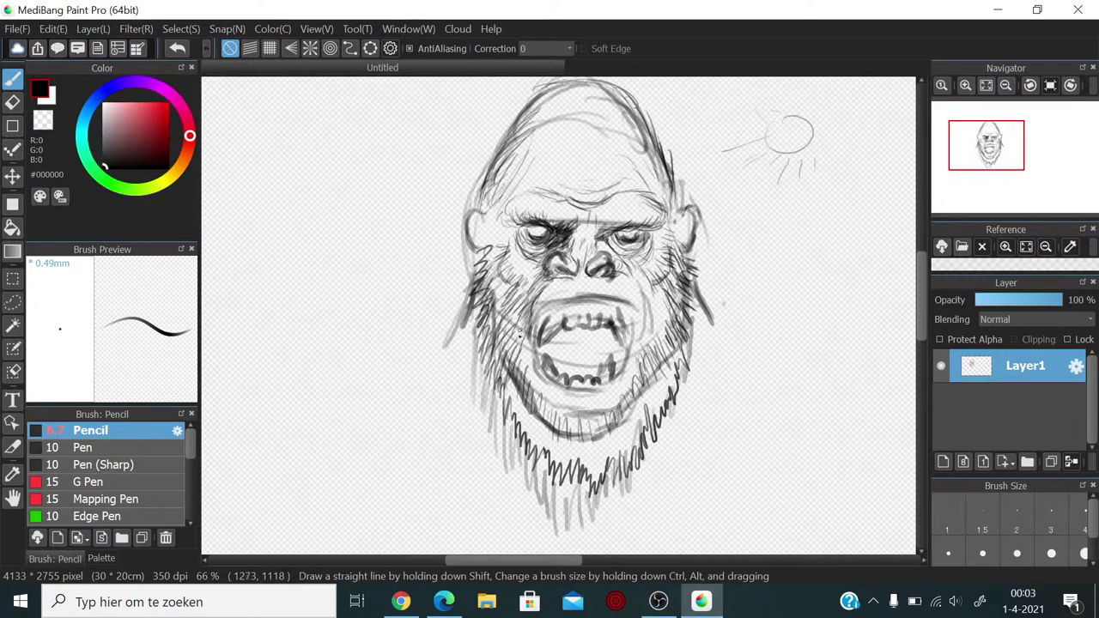
left_click_drag(510, 288, 492, 304)
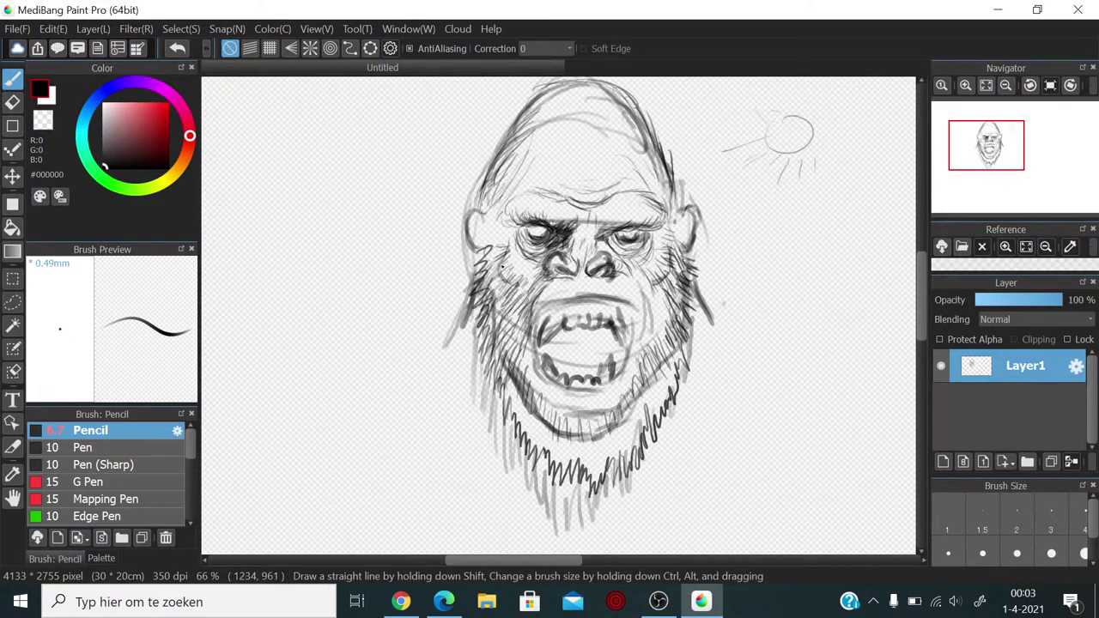
Step: Hatch fur strokes down the head's left cheek, along the jaw and beneath the open mouth to the chin
mouse_move(508, 247)
left_mouse_down()
mouse_move(496, 261)
mouse_move(498, 308)
mouse_move(488, 296)
mouse_move(494, 369)
left_mouse_up()
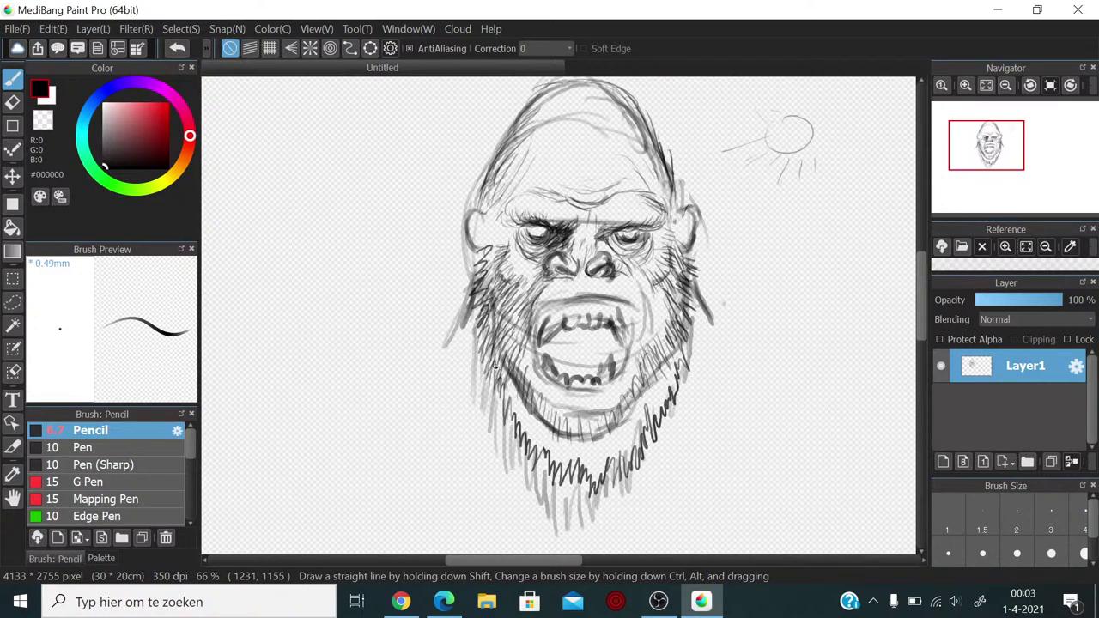
left_click_drag(520, 333, 509, 393)
mouse_move(527, 354)
left_mouse_down()
mouse_move(511, 391)
mouse_move(520, 400)
mouse_move(503, 404)
mouse_move(519, 431)
mouse_move(524, 395)
mouse_move(538, 436)
left_mouse_up()
mouse_move(546, 375)
left_mouse_down()
mouse_move(532, 414)
mouse_move(546, 453)
left_mouse_up()
left_click_drag(547, 406, 549, 455)
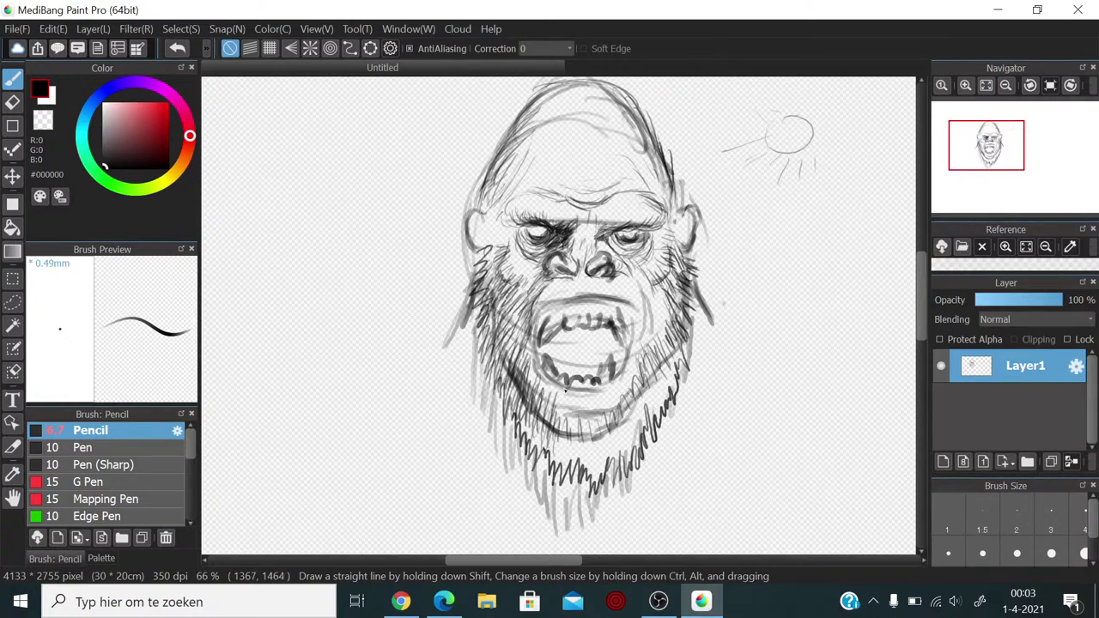
left_click_drag(570, 389, 562, 451)
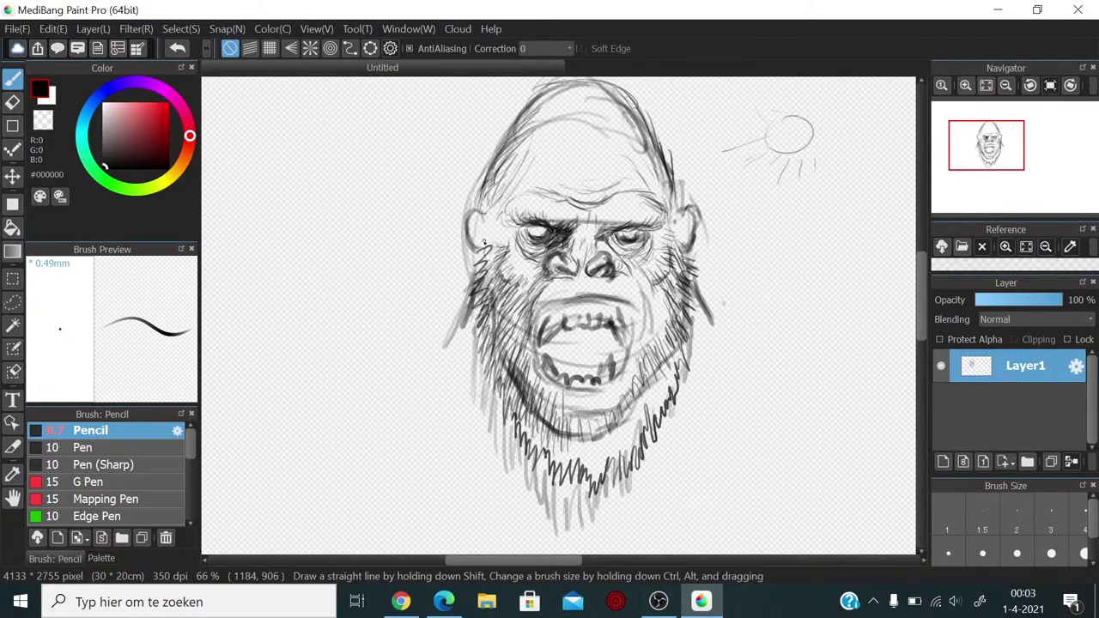
Step: Darken the neck lines that slope outward beneath both ears with repeated strokes
mouse_move(486, 219)
left_mouse_down()
mouse_move(470, 269)
mouse_move(464, 258)
mouse_move(473, 254)
mouse_move(468, 300)
mouse_move(476, 278)
mouse_move(460, 316)
left_mouse_up()
left_click_drag(481, 277, 447, 337)
left_click_drag(467, 293, 443, 343)
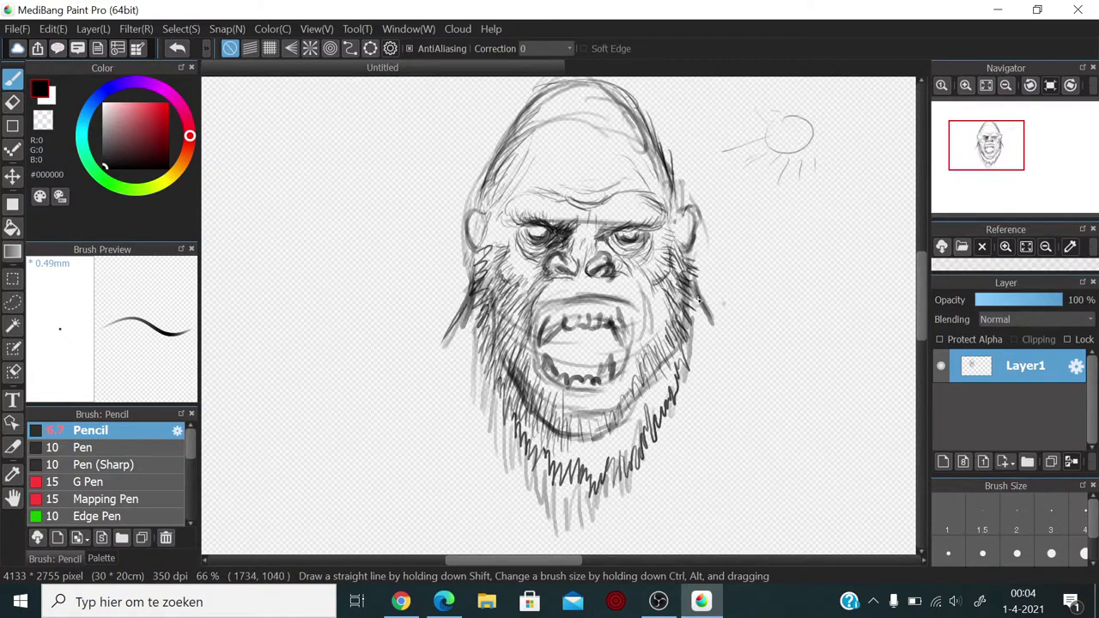
left_click_drag(690, 283, 712, 315)
left_click_drag(474, 292, 441, 338)
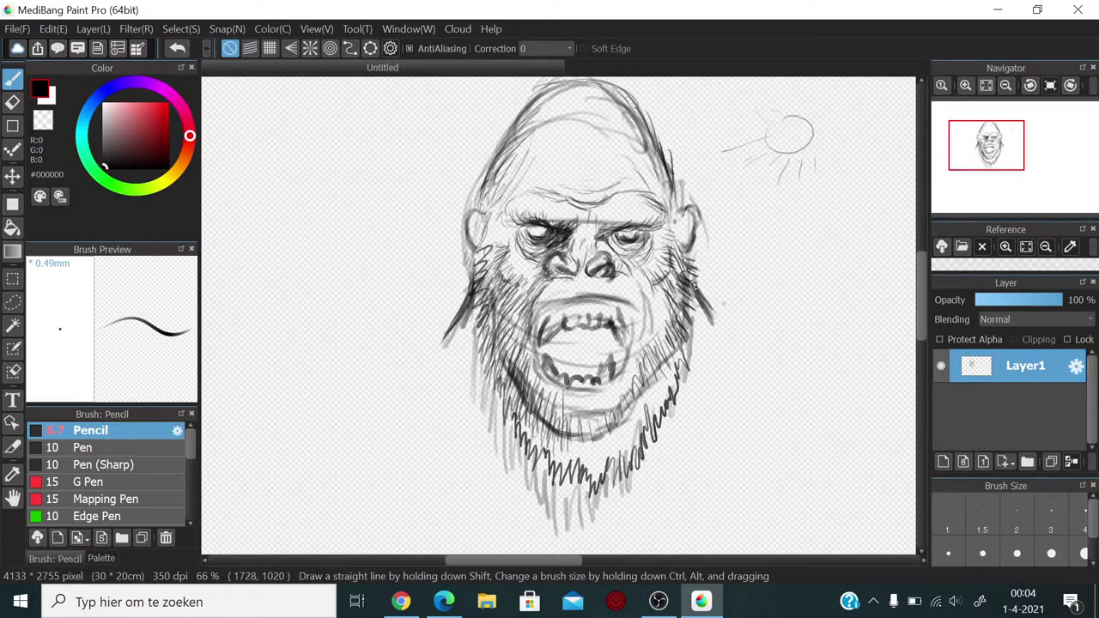
left_click_drag(692, 278, 722, 318)
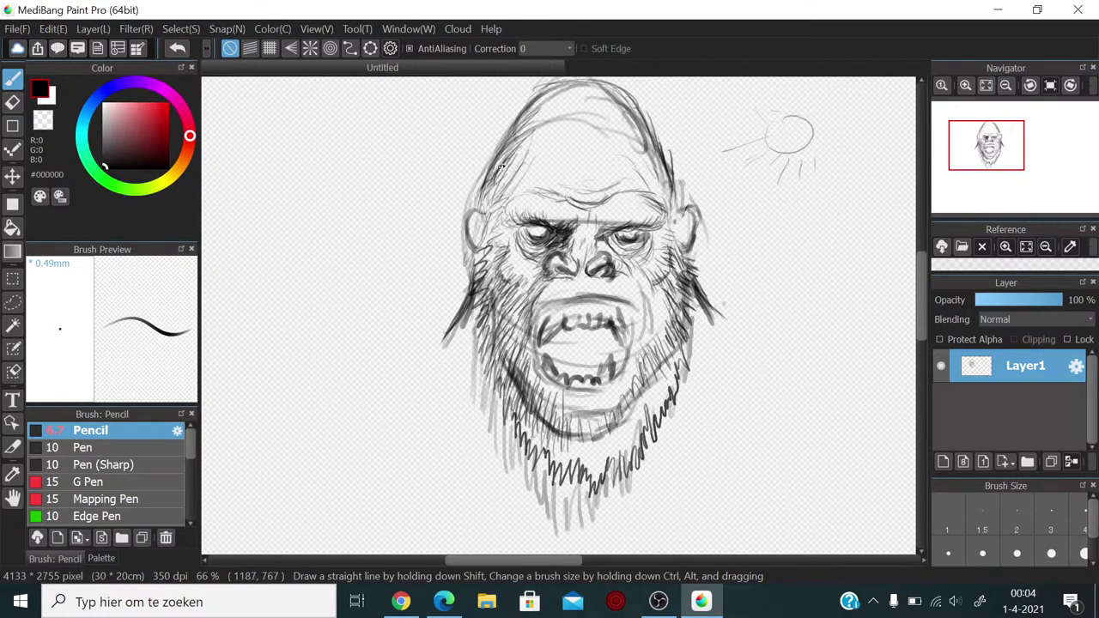
Step: Hatch light shading lines across the forehead, from the crown down towards the brow ridge
mouse_move(533, 120)
left_mouse_down()
mouse_move(511, 183)
mouse_move(535, 144)
mouse_move(517, 184)
mouse_move(554, 158)
mouse_move(543, 114)
mouse_move(552, 101)
mouse_move(551, 178)
mouse_move(538, 181)
mouse_move(545, 196)
left_mouse_up()
mouse_move(576, 99)
left_mouse_down()
mouse_move(538, 181)
mouse_move(577, 146)
mouse_move(563, 184)
left_mouse_up()
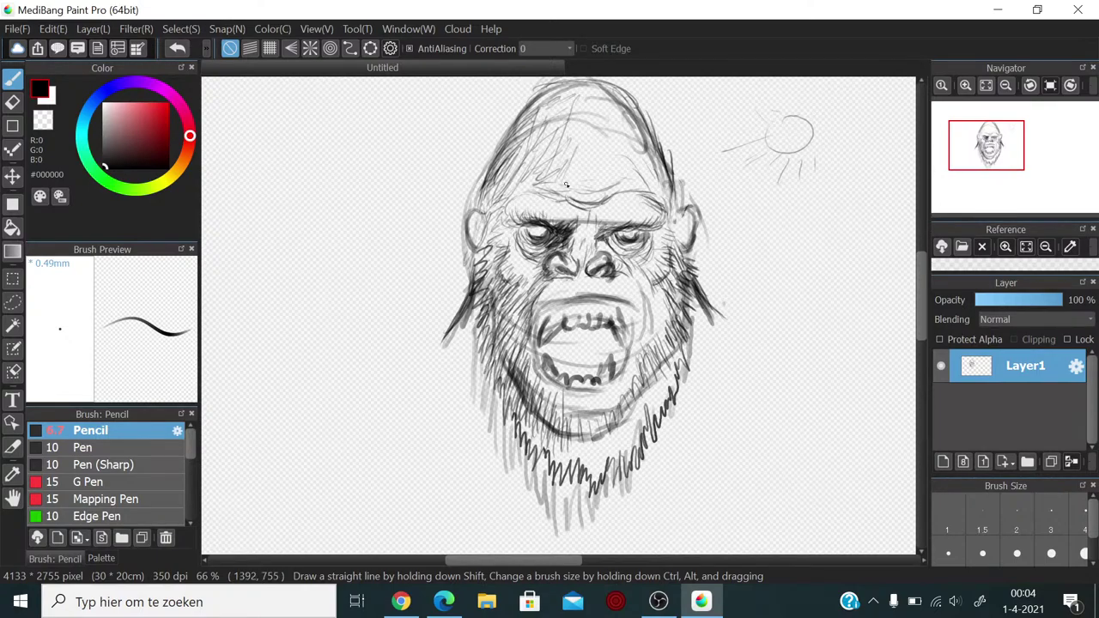
left_click_drag(577, 136, 573, 177)
mouse_move(621, 120)
left_mouse_down()
mouse_move(632, 176)
mouse_move(638, 156)
mouse_move(607, 157)
mouse_move(621, 195)
mouse_move(590, 184)
mouse_move(605, 139)
left_mouse_up()
left_click_drag(633, 148, 623, 163)
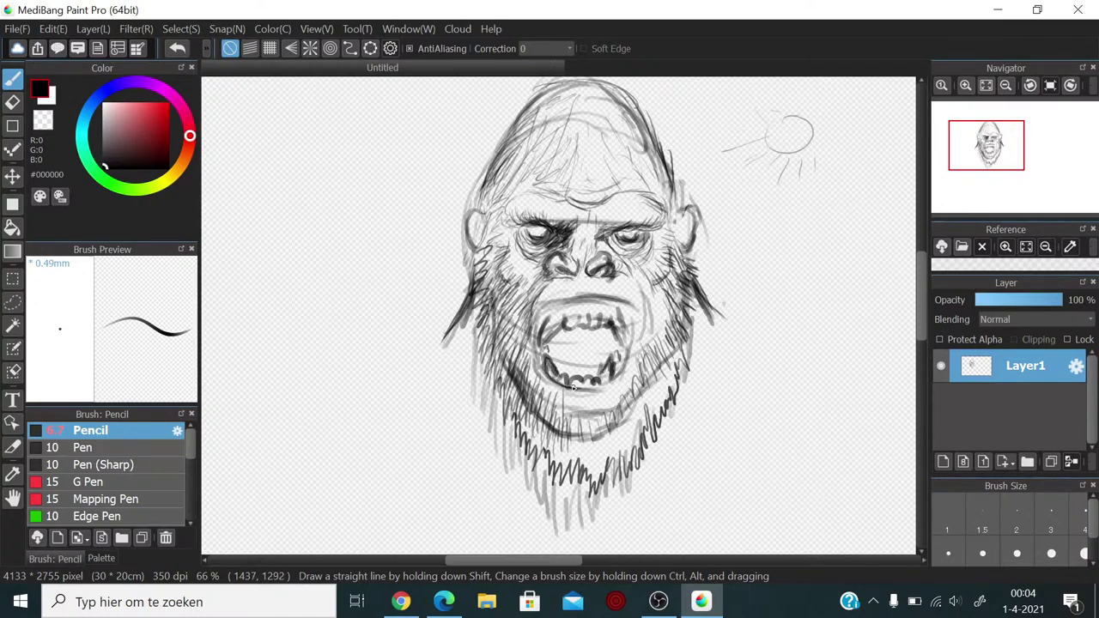
Step: Define the upper and lower teeth and fangs, and hatch the inside of the open mouth
left_click_drag(572, 387, 590, 388)
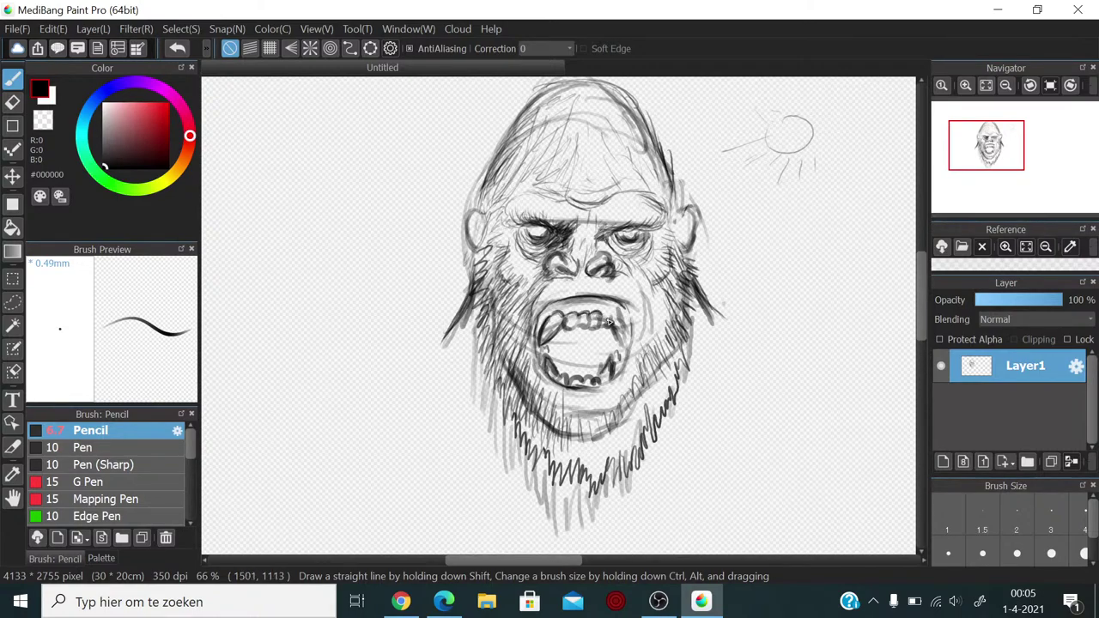
mouse_move(615, 316)
left_mouse_down()
mouse_move(624, 343)
mouse_move(616, 321)
left_mouse_up()
mouse_move(547, 322)
left_mouse_down()
mouse_move(576, 348)
mouse_move(551, 368)
left_mouse_up()
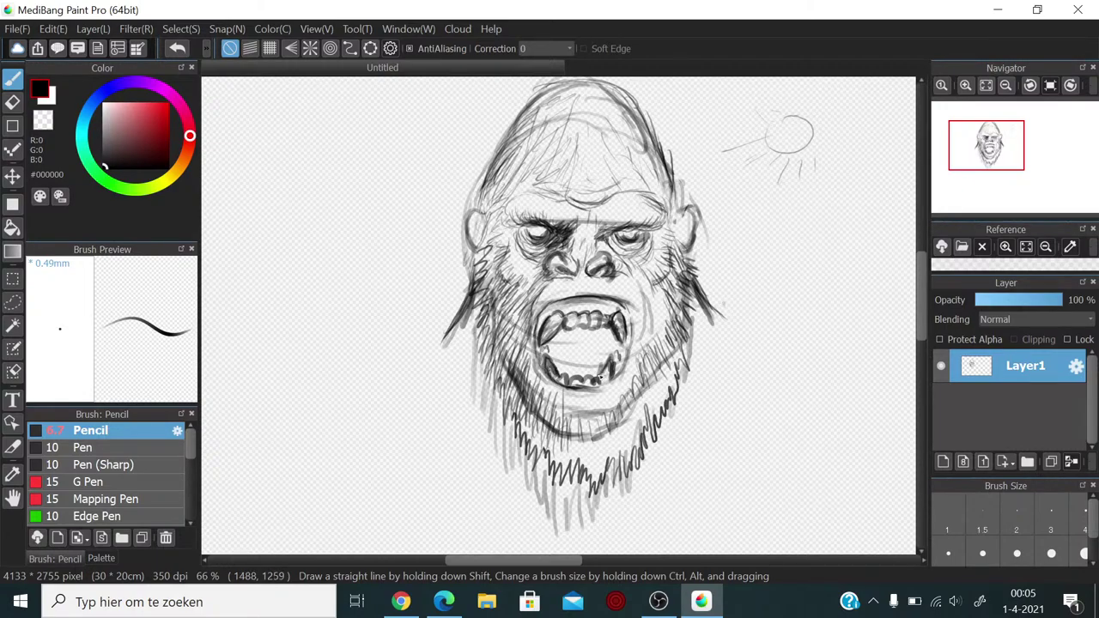
mouse_move(599, 377)
left_mouse_down()
mouse_move(605, 370)
mouse_move(606, 386)
mouse_move(618, 359)
left_mouse_up()
mouse_move(564, 337)
left_mouse_down()
mouse_move(553, 339)
mouse_move(601, 339)
mouse_move(583, 344)
mouse_move(583, 359)
mouse_move(571, 335)
mouse_move(604, 335)
mouse_move(564, 342)
mouse_move(571, 348)
mouse_move(605, 342)
mouse_move(566, 344)
mouse_move(562, 365)
mouse_move(601, 345)
mouse_move(590, 370)
mouse_move(609, 341)
mouse_move(612, 365)
mouse_move(605, 352)
left_mouse_up()
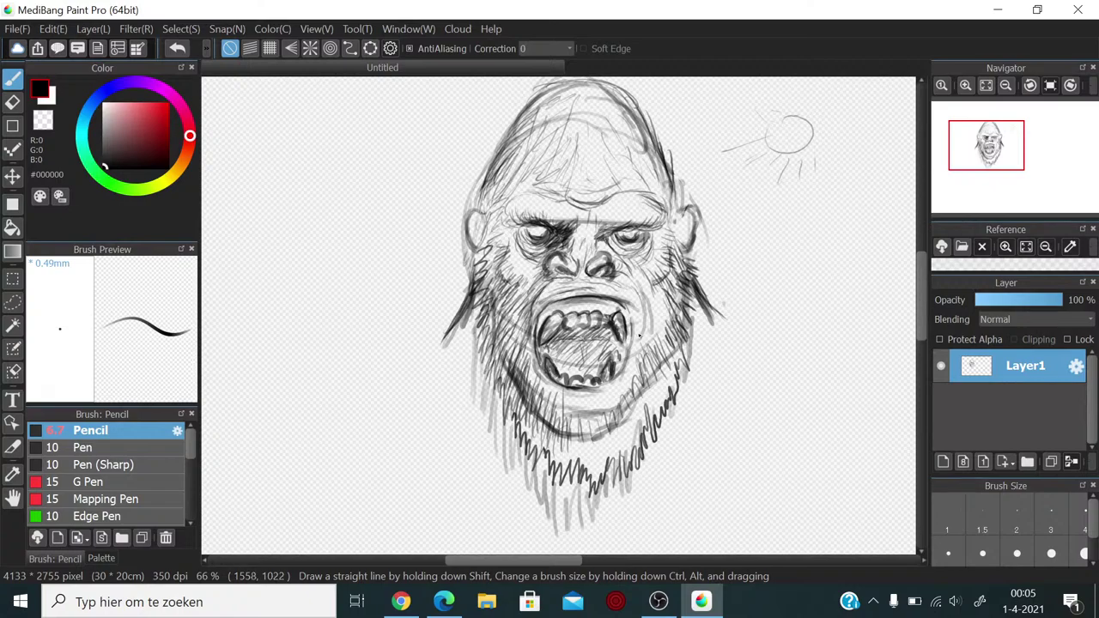
Step: Shade the skin around the upper lip and down the left side of the mouth
mouse_move(547, 281)
left_mouse_down()
mouse_move(521, 330)
mouse_move(518, 367)
left_mouse_up()
mouse_move(524, 311)
left_mouse_down()
mouse_move(508, 337)
mouse_move(514, 366)
mouse_move(534, 326)
left_mouse_up()
mouse_move(549, 290)
left_mouse_down()
mouse_move(527, 336)
mouse_move(534, 378)
mouse_move(553, 389)
mouse_move(533, 387)
mouse_move(558, 412)
mouse_move(571, 402)
mouse_move(585, 410)
mouse_move(556, 422)
left_mouse_up()
Step: Hatch the chin beneath the lower lip with downward strokes running into the beard
left_click_drag(580, 398, 575, 442)
mouse_move(567, 403)
left_mouse_down()
mouse_move(578, 436)
mouse_move(557, 436)
mouse_move(544, 412)
left_mouse_up()
mouse_move(547, 384)
left_mouse_down()
mouse_move(534, 432)
mouse_move(550, 376)
mouse_move(558, 408)
left_mouse_up()
mouse_move(575, 414)
left_mouse_down()
mouse_move(568, 446)
mouse_move(591, 467)
left_mouse_up()
mouse_move(609, 400)
left_mouse_down()
mouse_move(604, 459)
mouse_move(610, 433)
mouse_move(623, 429)
left_mouse_up()
mouse_move(633, 394)
left_mouse_down()
mouse_move(626, 431)
mouse_move(615, 403)
left_mouse_up()
left_click_drag(628, 402, 620, 421)
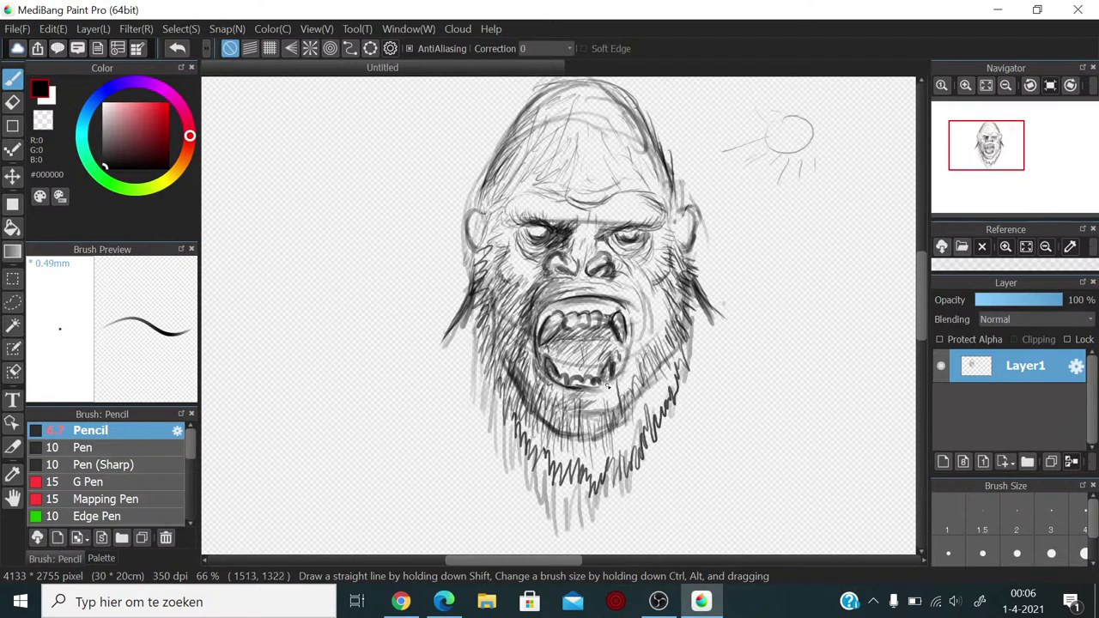
left_click_drag(610, 383, 601, 424)
left_click_drag(606, 388, 592, 457)
left_click_drag(596, 407, 589, 452)
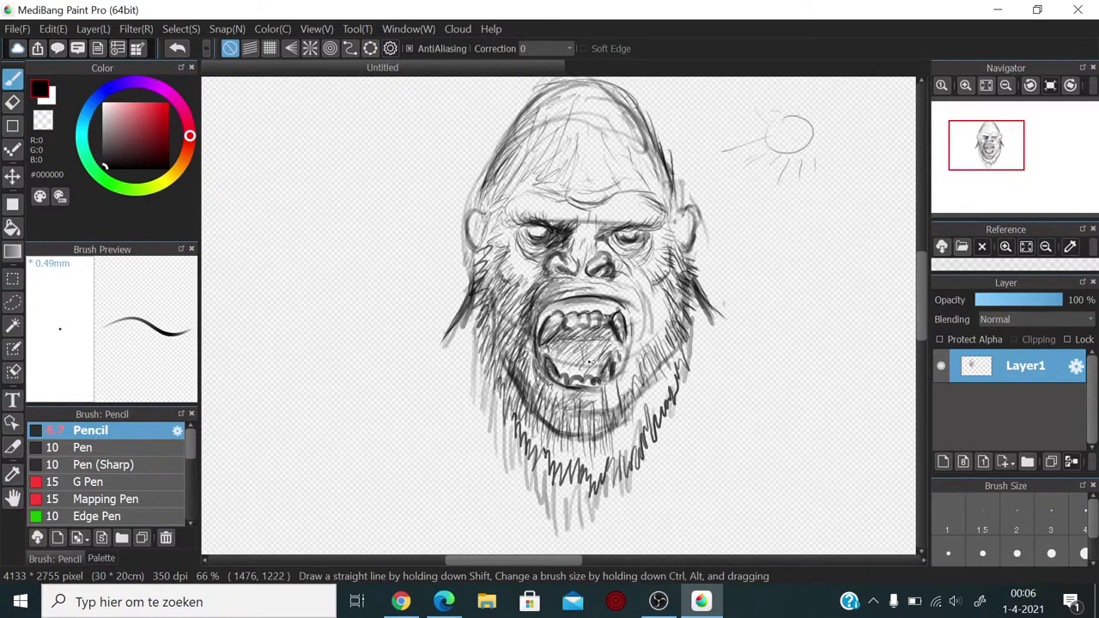
Step: Darken the fur on the left cheek with dense strokes and add hair strokes on the right cheek
mouse_move(479, 311)
left_mouse_down()
mouse_move(493, 339)
mouse_move(490, 360)
mouse_move(494, 291)
mouse_move(491, 348)
mouse_move(510, 326)
mouse_move(509, 372)
mouse_move(490, 340)
mouse_move(503, 356)
mouse_move(517, 377)
left_mouse_up()
mouse_move(506, 326)
left_mouse_down()
mouse_move(537, 414)
mouse_move(517, 273)
mouse_move(498, 289)
mouse_move(505, 246)
mouse_move(496, 267)
mouse_move(500, 248)
mouse_move(508, 290)
mouse_move(503, 258)
mouse_move(518, 277)
mouse_move(500, 258)
mouse_move(491, 283)
mouse_move(495, 249)
mouse_move(479, 257)
mouse_move(520, 316)
left_mouse_up()
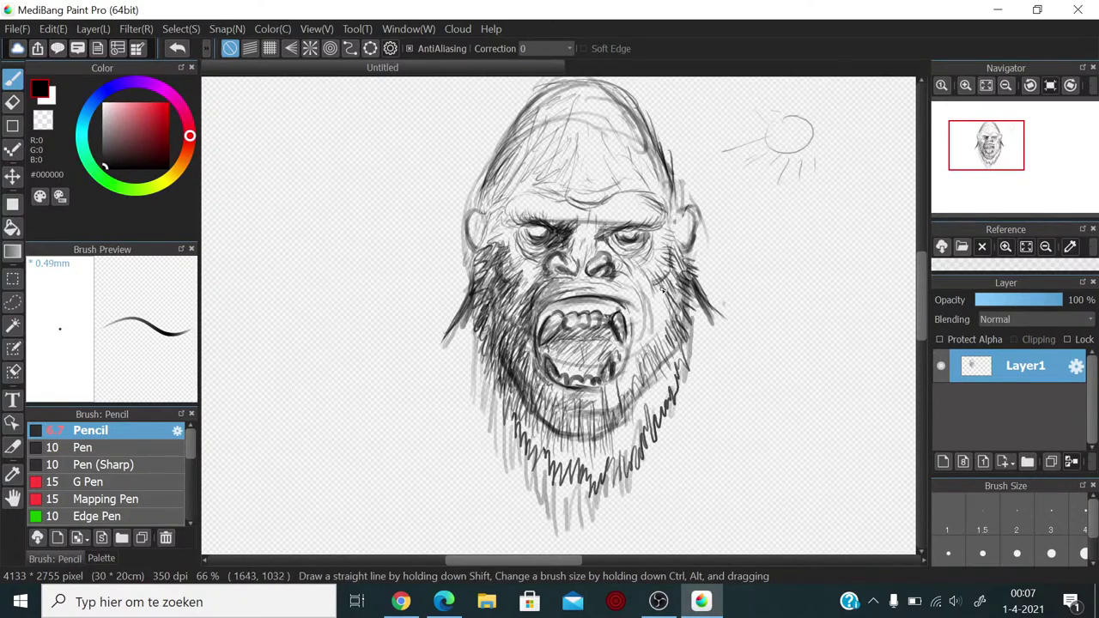
mouse_move(663, 283)
left_mouse_down()
mouse_move(662, 322)
mouse_move(647, 345)
mouse_move(635, 326)
mouse_move(639, 349)
mouse_move(638, 309)
mouse_move(635, 349)
mouse_move(636, 305)
mouse_move(626, 374)
mouse_move(645, 340)
mouse_move(605, 378)
mouse_move(622, 396)
mouse_move(622, 426)
mouse_move(632, 337)
mouse_move(638, 405)
mouse_move(643, 371)
mouse_move(651, 398)
mouse_move(652, 383)
mouse_move(666, 403)
mouse_move(663, 330)
mouse_move(699, 302)
mouse_move(674, 301)
left_mouse_up()
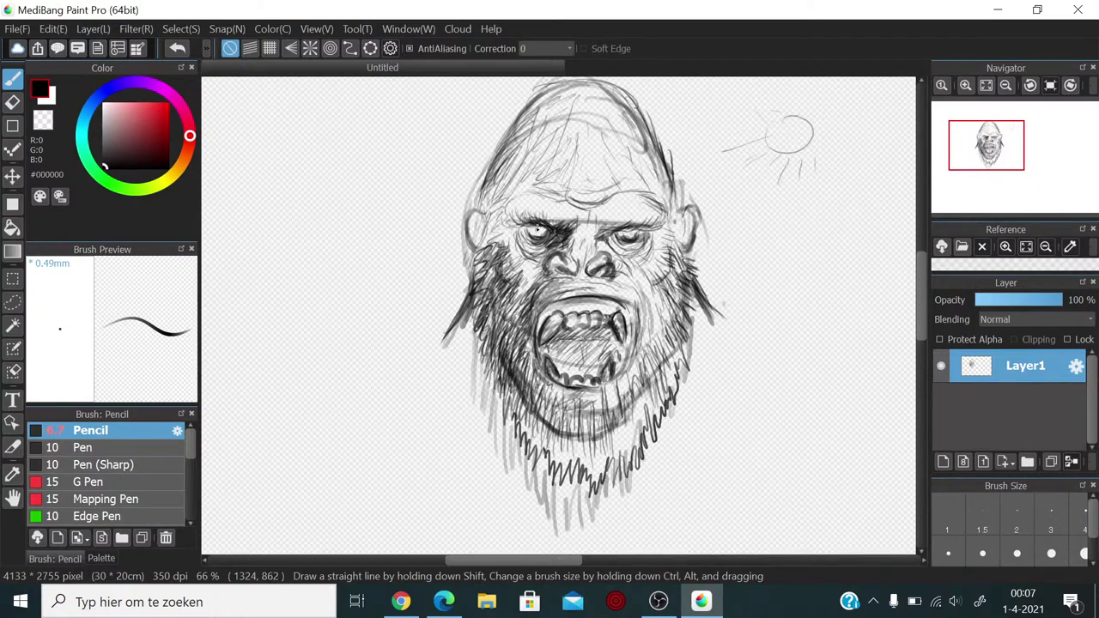
Step: Draw dark pupils and shaded irises in both eyes, and darken the lower lid of the right eye
left_click_drag(537, 228, 539, 230)
left_click_drag(628, 231, 626, 234)
key("ctrl")
key("ctrl+y")
left_click_drag(539, 232, 537, 227)
left_click_drag(626, 233, 625, 232)
left_click_drag(626, 232, 627, 233)
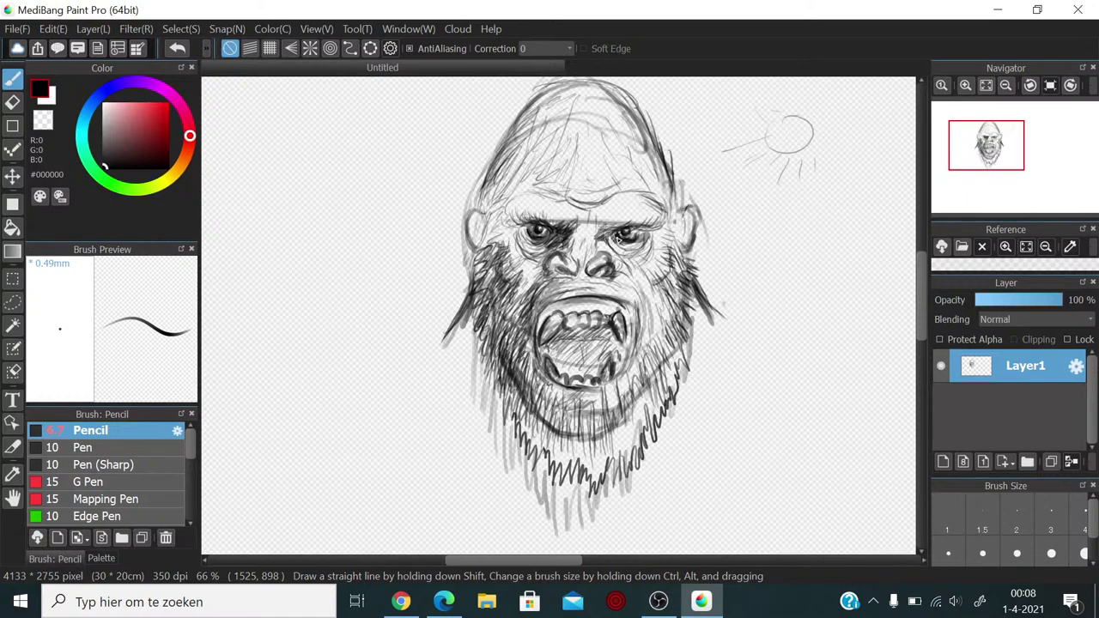
left_click_drag(618, 240, 636, 238)
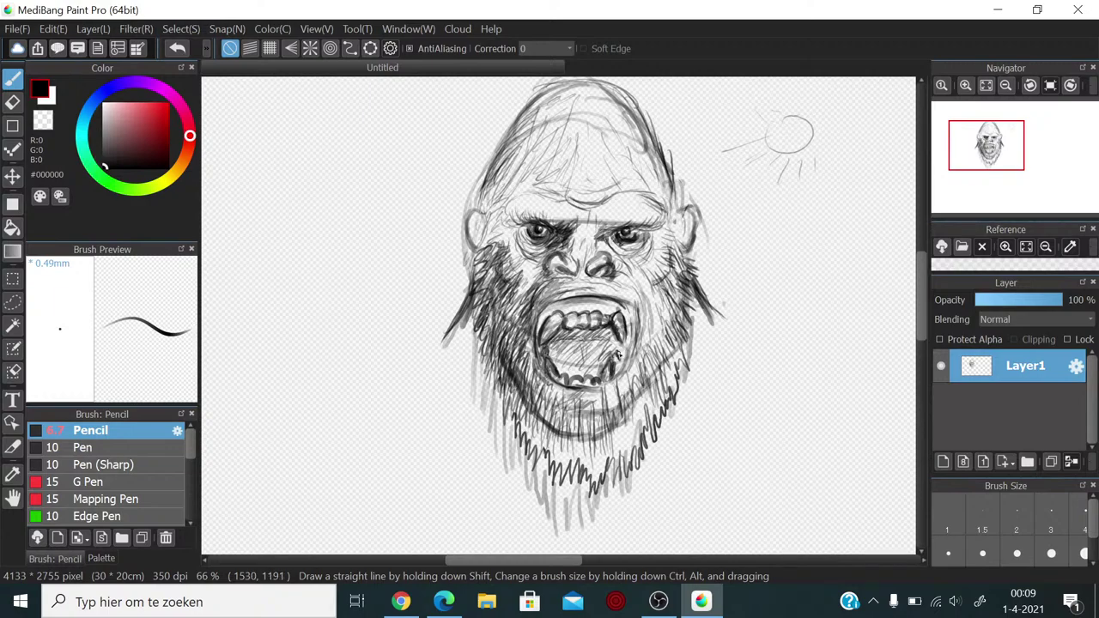
Step: Outline the lower lip, add gum lines above the upper teeth, and darken the mouth's interior
mouse_move(617, 363)
left_mouse_down()
mouse_move(627, 354)
mouse_move(615, 378)
mouse_move(589, 388)
mouse_move(601, 386)
mouse_move(550, 391)
mouse_move(537, 369)
mouse_move(562, 397)
mouse_move(618, 390)
mouse_move(578, 400)
mouse_move(540, 376)
mouse_move(563, 393)
left_mouse_up()
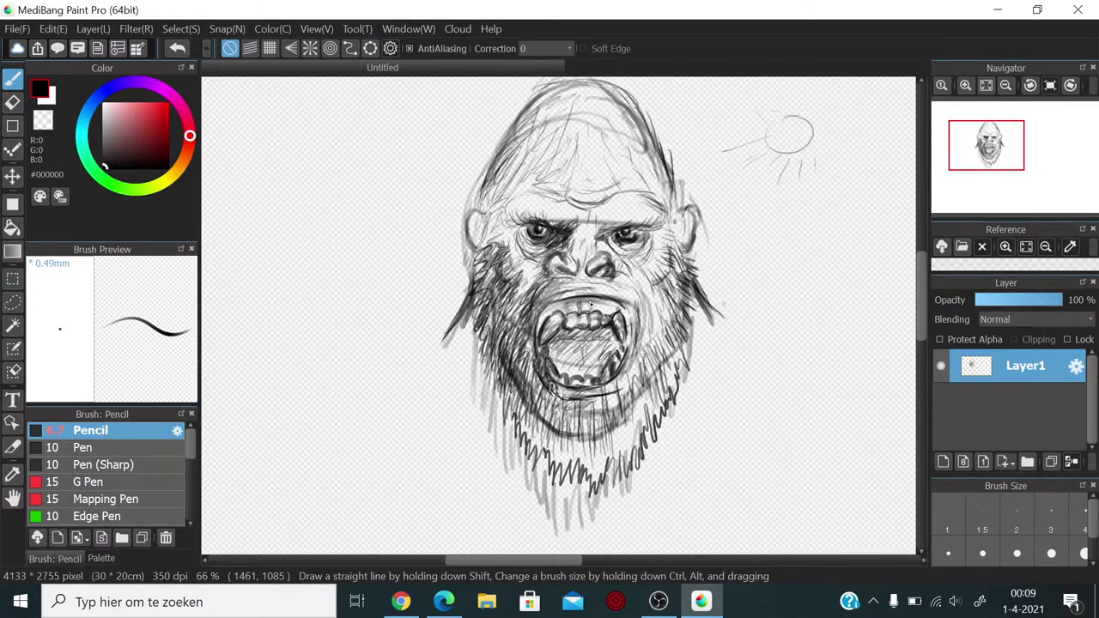
mouse_move(591, 305)
left_mouse_down()
mouse_move(554, 307)
mouse_move(540, 323)
mouse_move(568, 302)
mouse_move(542, 328)
mouse_move(574, 307)
mouse_move(564, 319)
mouse_move(621, 311)
mouse_move(630, 342)
mouse_move(573, 333)
mouse_move(611, 340)
mouse_move(554, 351)
mouse_move(588, 343)
mouse_move(604, 354)
mouse_move(611, 336)
mouse_move(615, 352)
mouse_move(611, 331)
mouse_move(557, 364)
mouse_move(602, 365)
left_mouse_up()
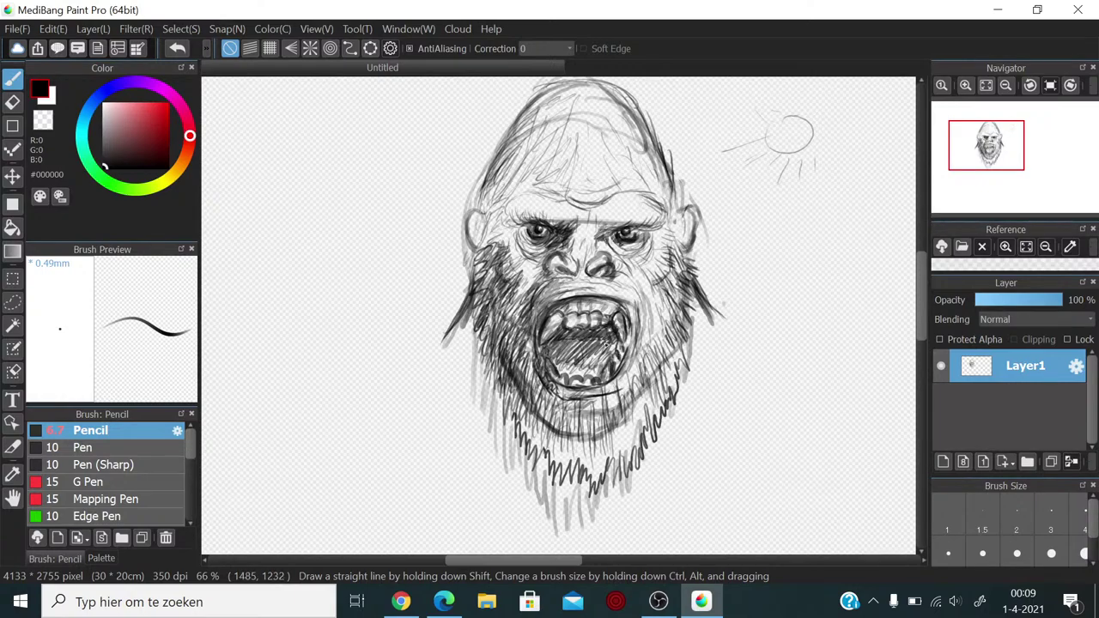
Step: Deepen the frown with darker strokes along the brow and wrinkles across the nose bridge
mouse_move(525, 128)
left_mouse_down()
mouse_move(532, 141)
mouse_move(506, 184)
mouse_move(481, 171)
mouse_move(510, 124)
mouse_move(490, 222)
mouse_move(515, 197)
left_mouse_up()
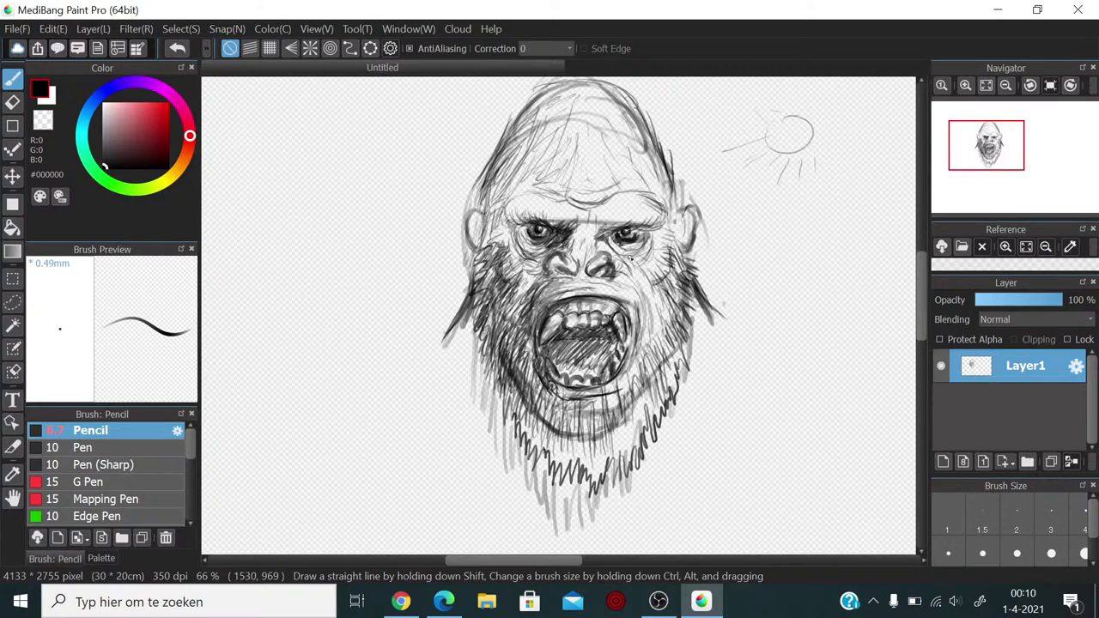
mouse_move(616, 257)
left_mouse_down()
mouse_move(649, 247)
mouse_move(642, 263)
mouse_move(625, 258)
mouse_move(635, 266)
mouse_move(623, 261)
mouse_move(627, 277)
mouse_move(610, 245)
mouse_move(593, 234)
mouse_move(581, 240)
mouse_move(606, 234)
mouse_move(606, 204)
mouse_move(601, 227)
mouse_move(510, 208)
mouse_move(518, 221)
mouse_move(514, 202)
mouse_move(520, 214)
left_mouse_up()
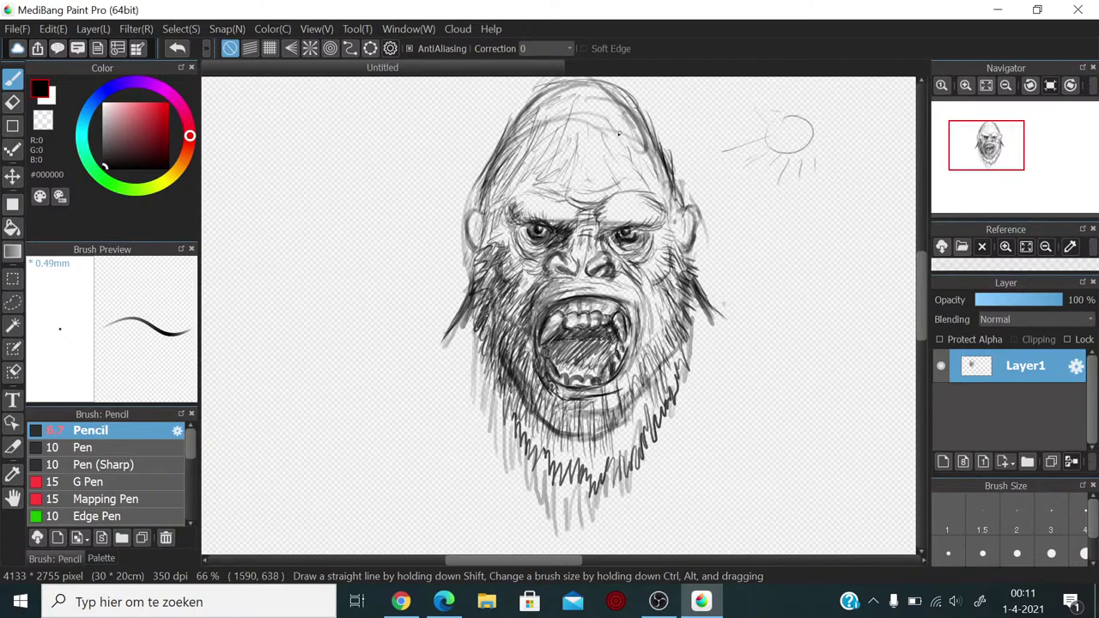
Step: Hatch the left of the forehead darker and shade inside both ears, undoing the stray stroke beside the right ear
mouse_move(531, 109)
left_mouse_down()
mouse_move(515, 163)
mouse_move(528, 171)
mouse_move(552, 153)
mouse_move(549, 172)
mouse_move(567, 180)
mouse_move(547, 159)
mouse_move(557, 137)
mouse_move(565, 181)
mouse_move(550, 185)
mouse_move(562, 94)
mouse_move(506, 148)
mouse_move(485, 191)
mouse_move(490, 225)
mouse_move(470, 215)
mouse_move(477, 242)
mouse_move(483, 222)
mouse_move(481, 244)
mouse_move(480, 225)
mouse_move(490, 227)
mouse_move(477, 236)
left_mouse_up()
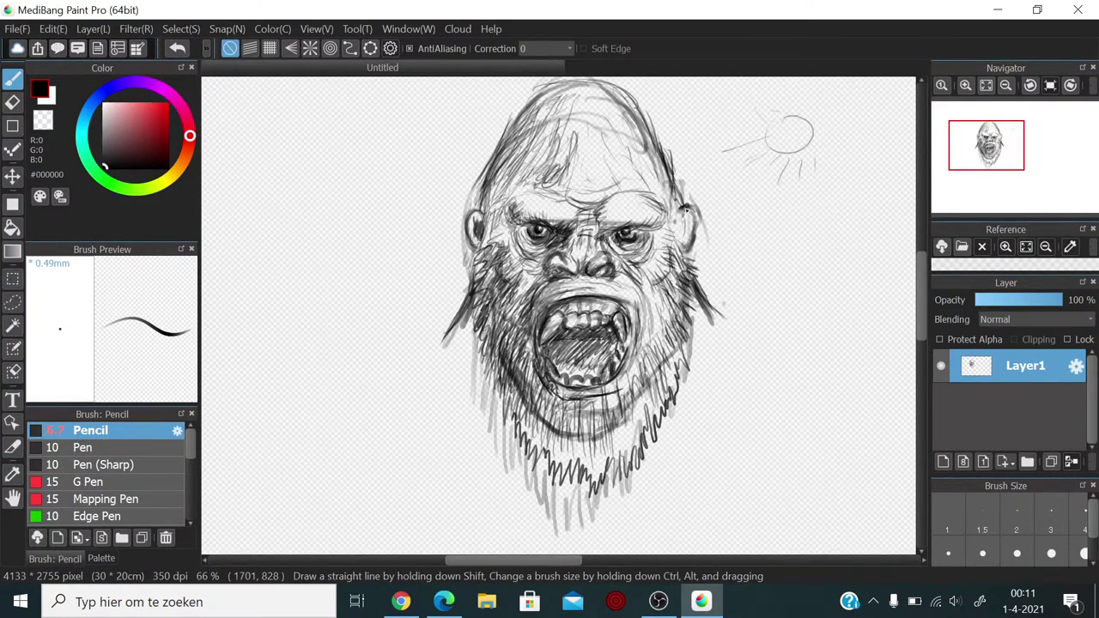
mouse_move(692, 208)
left_mouse_down()
mouse_move(698, 230)
mouse_move(679, 252)
mouse_move(685, 228)
left_mouse_up()
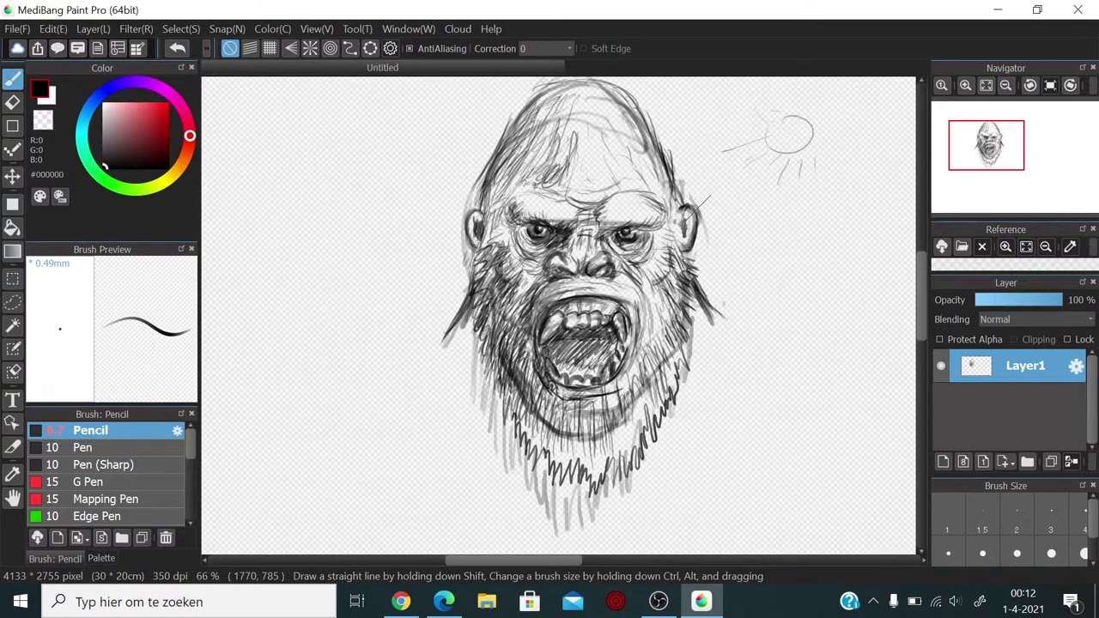
key("ctrl+z")
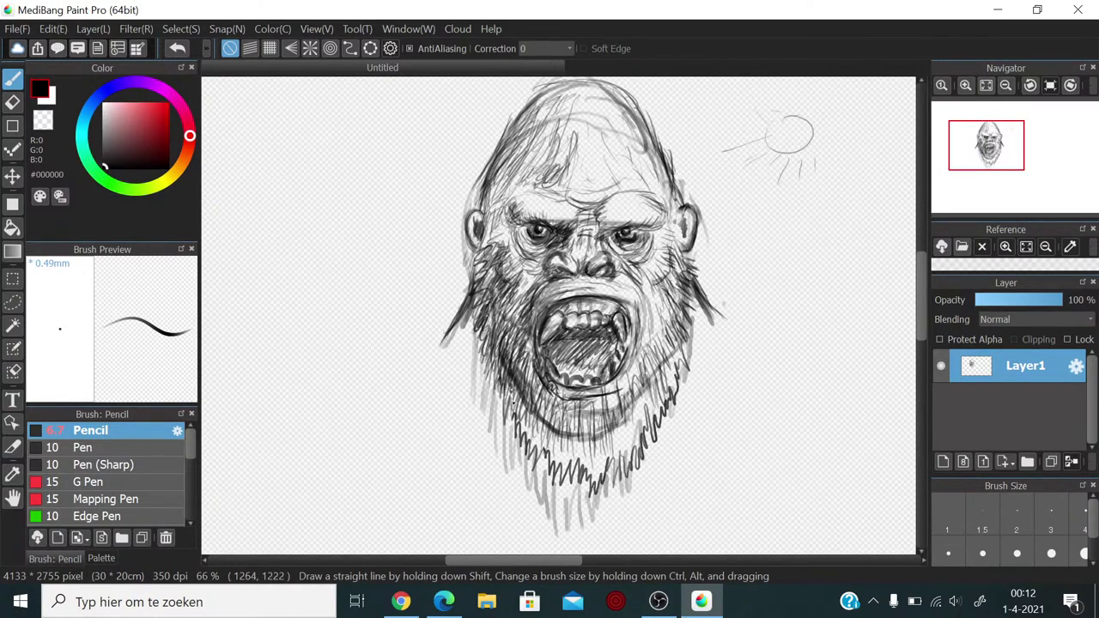
Step: Thicken the beard fur around the jaw and chin, and add more hair strokes up the left cheek and forehead
mouse_move(520, 388)
left_mouse_down()
mouse_move(519, 431)
mouse_move(534, 426)
mouse_move(547, 450)
mouse_move(566, 431)
mouse_move(560, 454)
mouse_move(556, 431)
mouse_move(560, 455)
mouse_move(579, 455)
mouse_move(588, 436)
mouse_move(600, 463)
mouse_move(601, 443)
mouse_move(615, 460)
mouse_move(620, 399)
mouse_move(631, 435)
mouse_move(640, 370)
mouse_move(672, 312)
mouse_move(688, 337)
left_mouse_up()
mouse_move(485, 333)
left_mouse_down()
mouse_move(484, 282)
mouse_move(486, 353)
mouse_move(493, 341)
mouse_move(533, 442)
mouse_move(539, 429)
mouse_move(542, 438)
mouse_move(513, 360)
mouse_move(542, 458)
mouse_move(548, 438)
mouse_move(563, 461)
mouse_move(567, 448)
mouse_move(492, 322)
mouse_move(486, 264)
mouse_move(481, 290)
mouse_move(497, 280)
mouse_move(503, 325)
mouse_move(513, 324)
mouse_move(515, 302)
mouse_move(517, 323)
mouse_move(485, 245)
mouse_move(494, 170)
mouse_move(547, 168)
left_mouse_up()
mouse_move(527, 115)
left_mouse_down()
mouse_move(554, 94)
mouse_move(542, 124)
mouse_move(551, 137)
mouse_move(581, 113)
mouse_move(581, 99)
mouse_move(582, 191)
mouse_move(571, 176)
mouse_move(590, 165)
mouse_move(588, 139)
mouse_move(596, 180)
mouse_move(594, 112)
mouse_move(606, 148)
mouse_move(594, 94)
mouse_move(585, 92)
mouse_move(606, 125)
mouse_move(586, 102)
mouse_move(581, 129)
mouse_move(595, 130)
mouse_move(586, 138)
mouse_move(570, 124)
mouse_move(588, 138)
mouse_move(581, 97)
mouse_move(606, 118)
left_mouse_up()
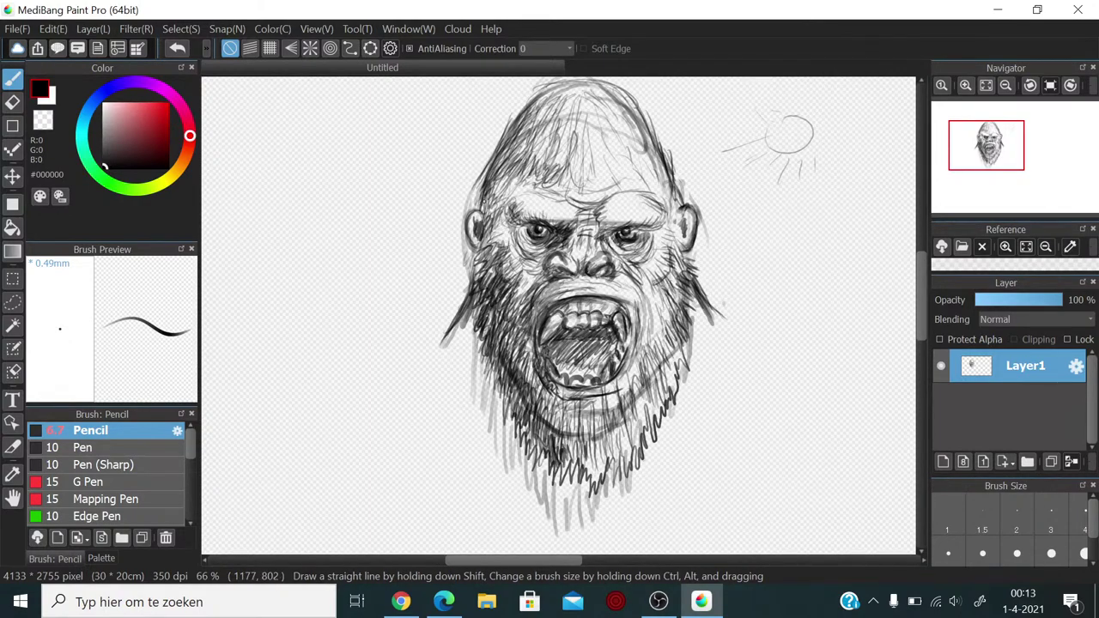
Step: Fill the area between the left ear, temple and cheek with darker hatching
mouse_move(478, 254)
left_mouse_down()
mouse_move(479, 278)
mouse_move(477, 240)
mouse_move(483, 302)
left_mouse_up()
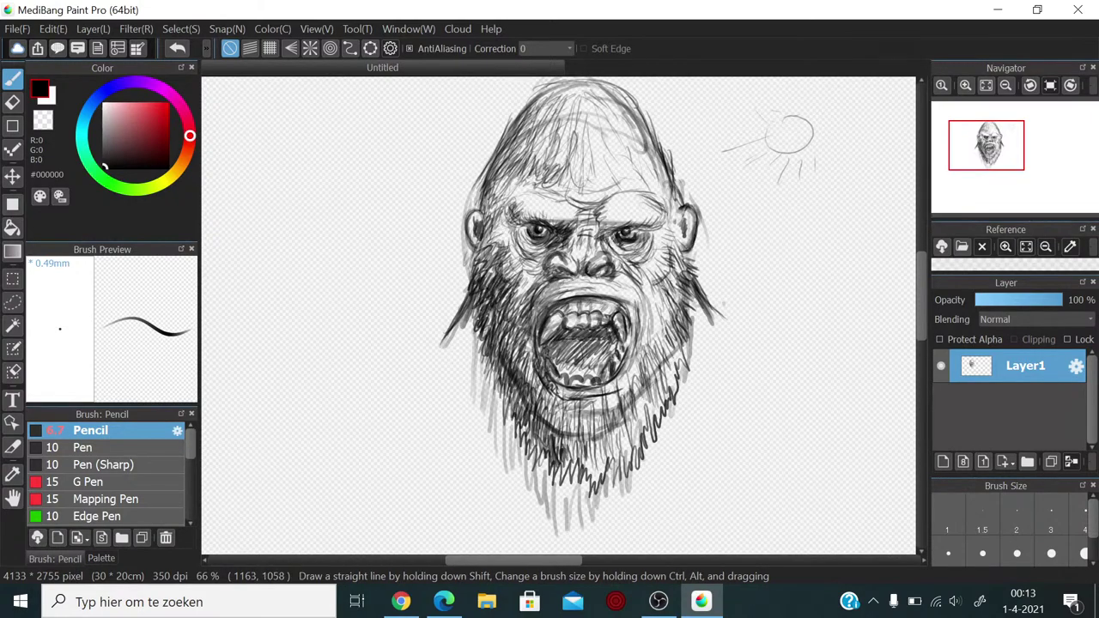
mouse_move(476, 246)
left_mouse_down()
mouse_move(473, 260)
mouse_move(489, 235)
mouse_move(484, 206)
left_mouse_up()
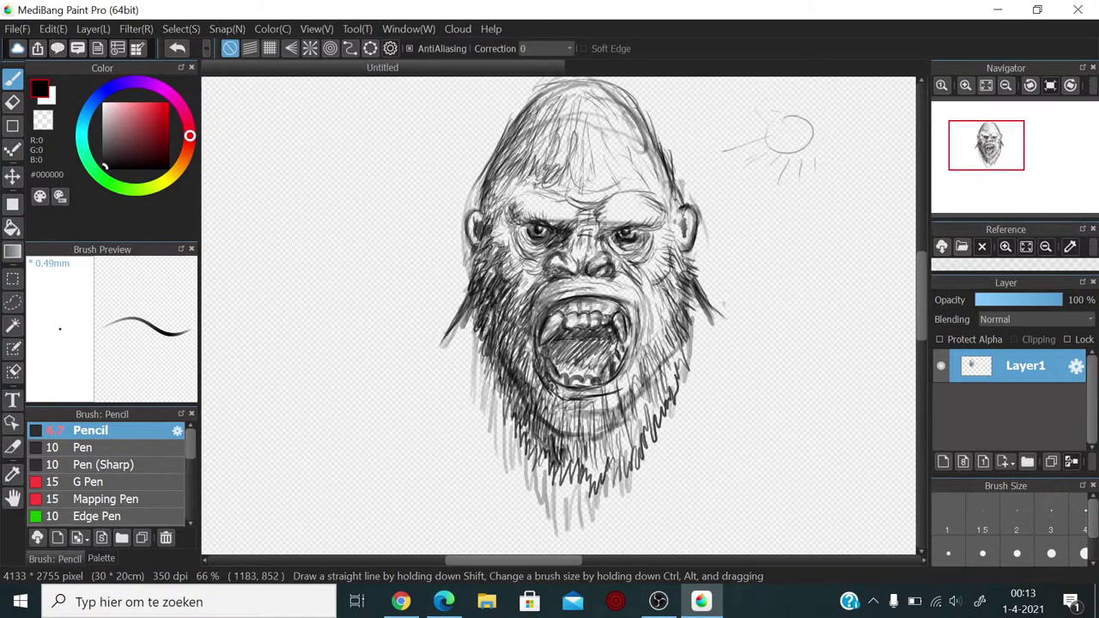
mouse_move(512, 146)
left_mouse_down()
mouse_move(491, 214)
mouse_move(505, 216)
mouse_move(494, 241)
mouse_move(519, 281)
left_mouse_up()
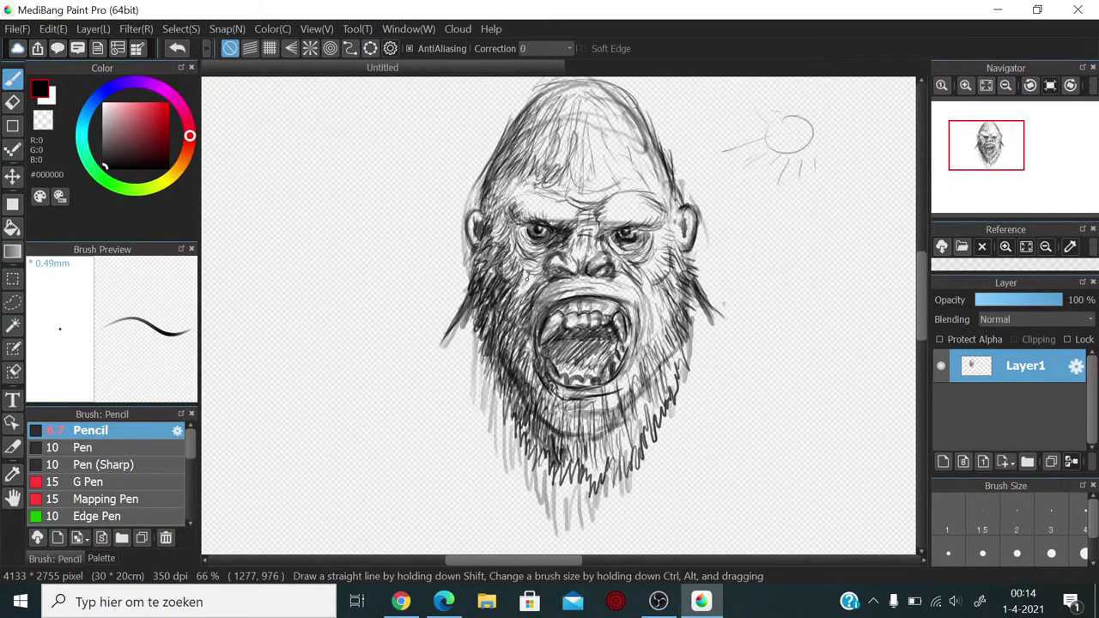
Step: Shade the left brow ridge with fine strokes and darken the area between the eyes
left_click_drag(526, 184, 538, 178)
left_click_drag(519, 207, 553, 217)
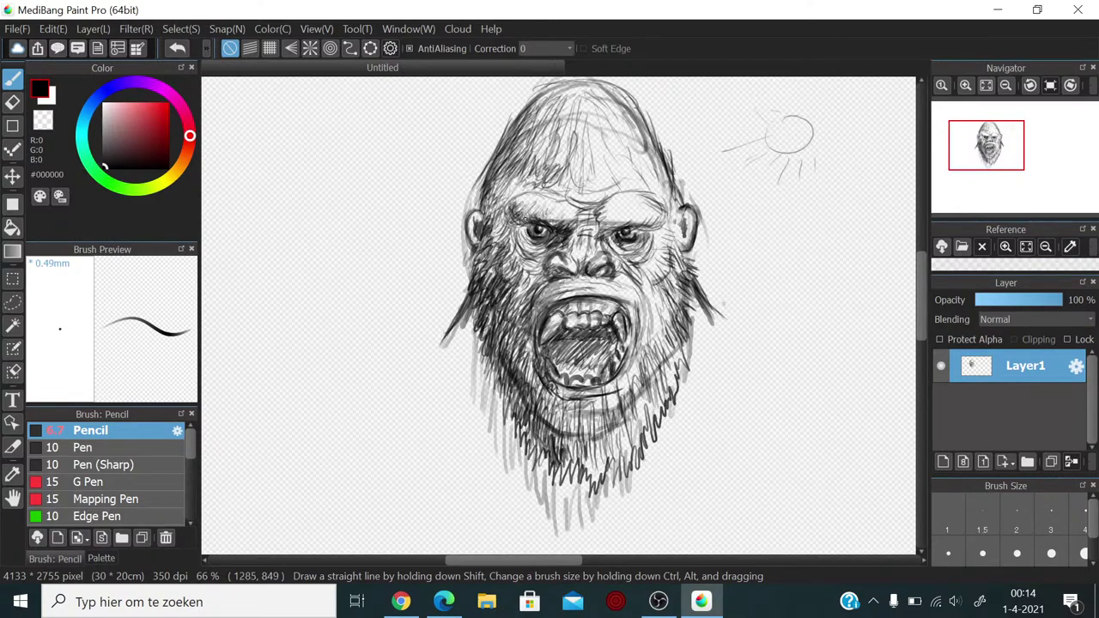
mouse_move(609, 217)
left_mouse_down()
mouse_move(633, 220)
mouse_move(602, 228)
mouse_move(606, 237)
mouse_move(577, 229)
mouse_move(601, 226)
left_mouse_up()
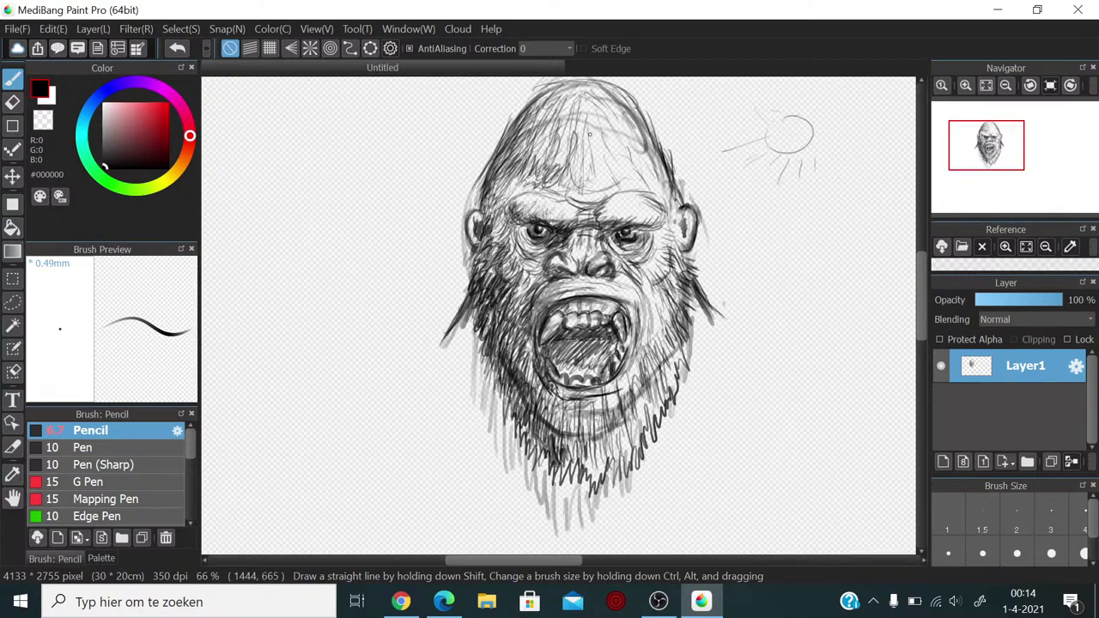
Step: Add hair strokes over the middle and left of the forehead, down past the temple to the left cheek
left_click_drag(588, 139, 587, 179)
left_click_drag(569, 113, 553, 154)
left_click_drag(549, 97, 521, 135)
mouse_move(500, 183)
left_mouse_down()
mouse_move(483, 211)
mouse_move(496, 240)
mouse_move(503, 190)
left_mouse_up()
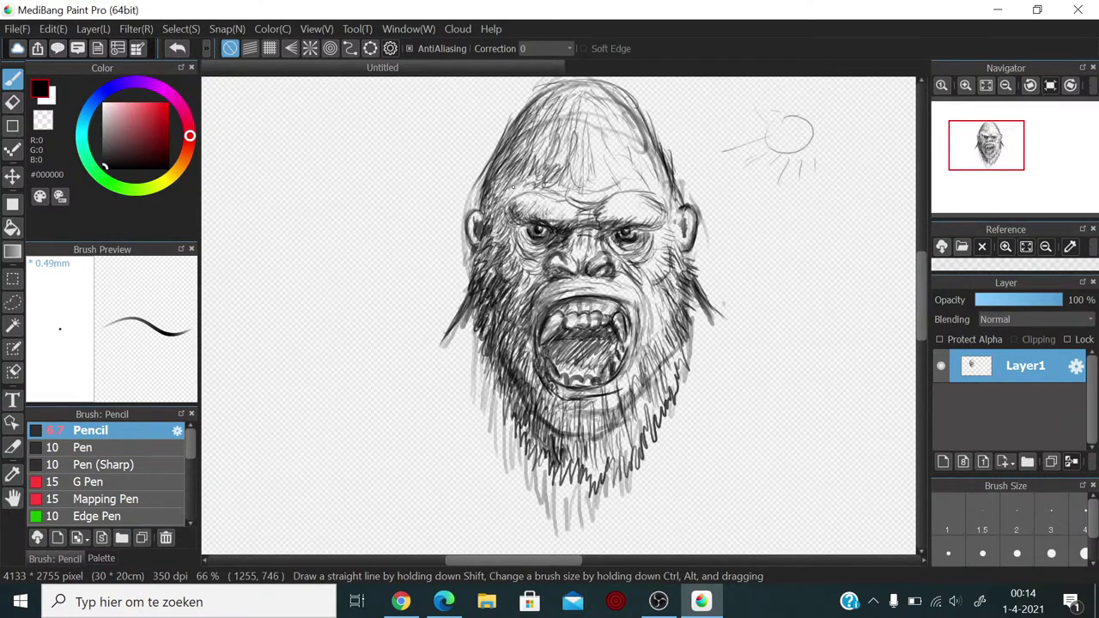
mouse_move(513, 232)
left_mouse_down()
mouse_move(524, 299)
mouse_move(509, 347)
mouse_move(470, 320)
mouse_move(482, 374)
left_mouse_up()
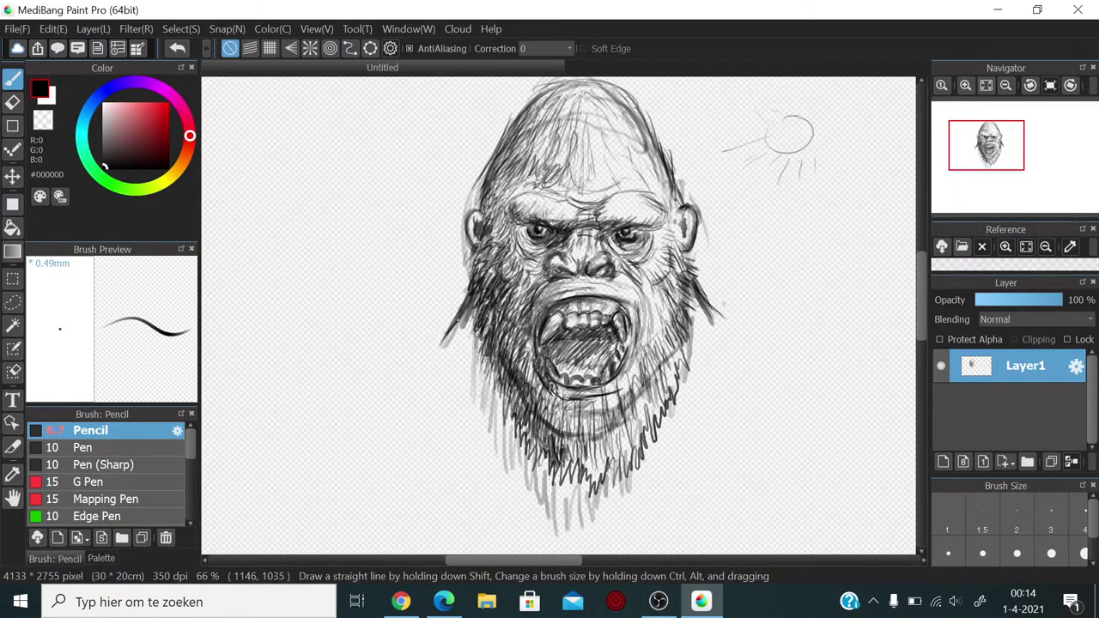
Step: Sketch sloping shoulder lines outward from both sides of the neck, curving the left one down at its end
left_click_drag(457, 318, 405, 350)
mouse_move(474, 301)
left_mouse_down()
mouse_move(445, 339)
mouse_move(456, 321)
mouse_move(393, 352)
mouse_move(365, 384)
left_mouse_up()
left_click_drag(717, 318, 803, 352)
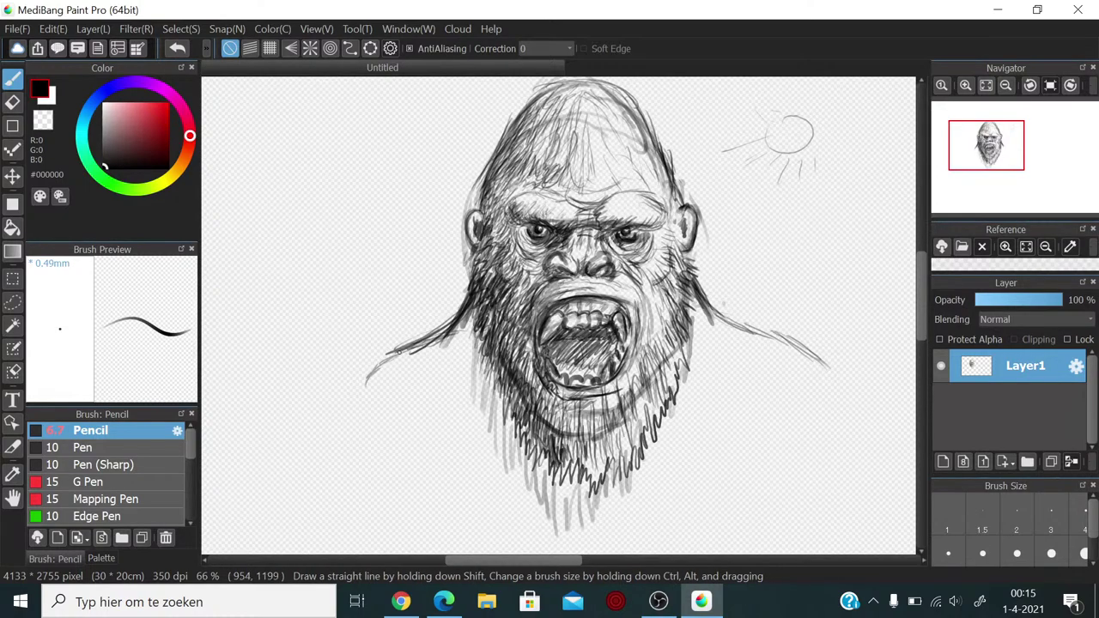
left_click_drag(383, 361, 347, 392)
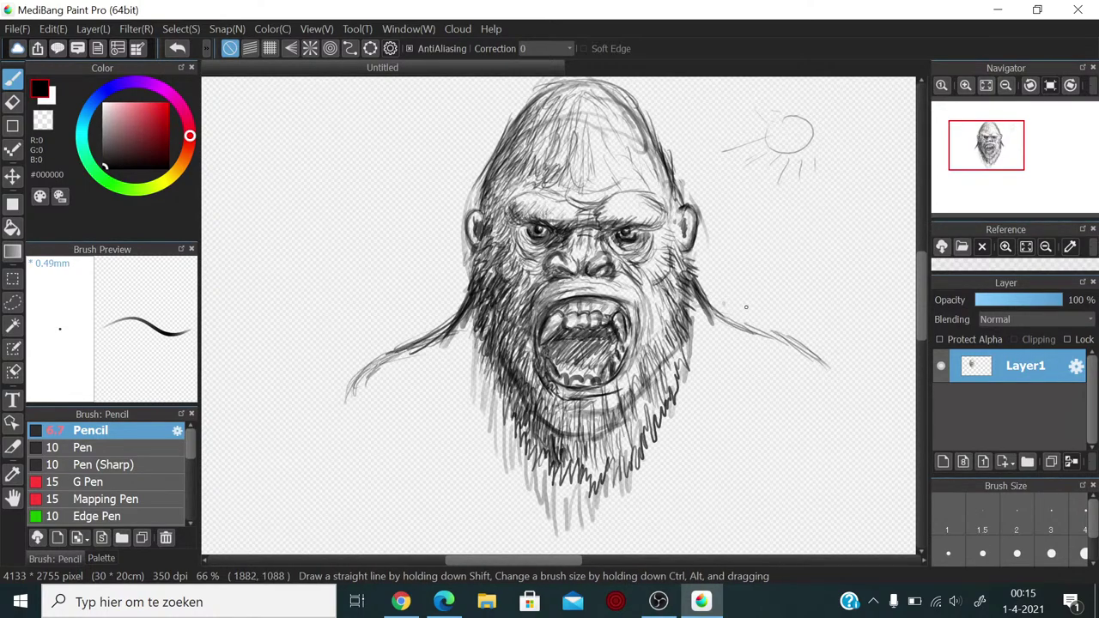
left_click_drag(745, 320, 814, 353)
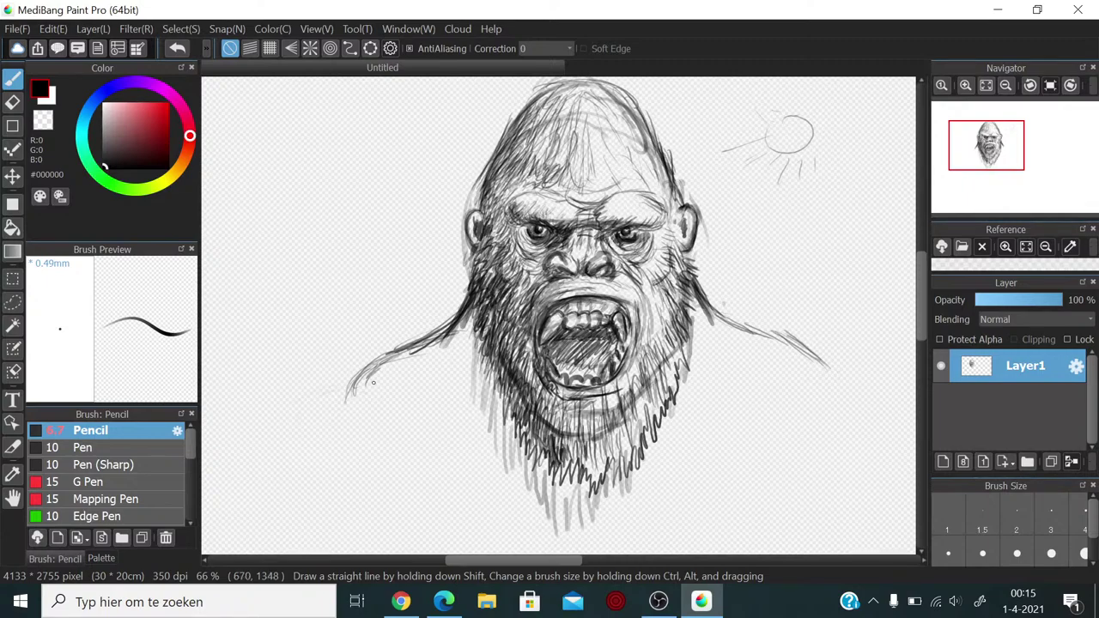
Step: Sketch the left shoulder as a rounded ball and add loose zigzag hatching below both shoulder lines
mouse_move(373, 383)
left_mouse_down()
mouse_move(296, 423)
mouse_move(314, 398)
mouse_move(399, 432)
mouse_move(293, 428)
mouse_move(356, 394)
mouse_move(346, 483)
mouse_move(283, 423)
mouse_move(412, 417)
mouse_move(316, 488)
left_mouse_up()
mouse_move(365, 374)
left_mouse_down()
mouse_move(291, 430)
mouse_move(340, 457)
mouse_move(453, 372)
mouse_move(388, 339)
mouse_move(344, 380)
mouse_move(379, 381)
mouse_move(286, 427)
mouse_move(310, 405)
mouse_move(283, 437)
mouse_move(367, 383)
mouse_move(290, 404)
mouse_move(376, 376)
mouse_move(383, 356)
mouse_move(314, 398)
mouse_move(292, 460)
left_mouse_up()
mouse_move(470, 331)
left_mouse_down()
mouse_move(436, 374)
mouse_move(452, 349)
mouse_move(410, 357)
mouse_move(358, 411)
mouse_move(470, 371)
mouse_move(444, 429)
mouse_move(336, 435)
mouse_move(301, 453)
mouse_move(305, 469)
mouse_move(453, 394)
mouse_move(421, 477)
left_mouse_up()
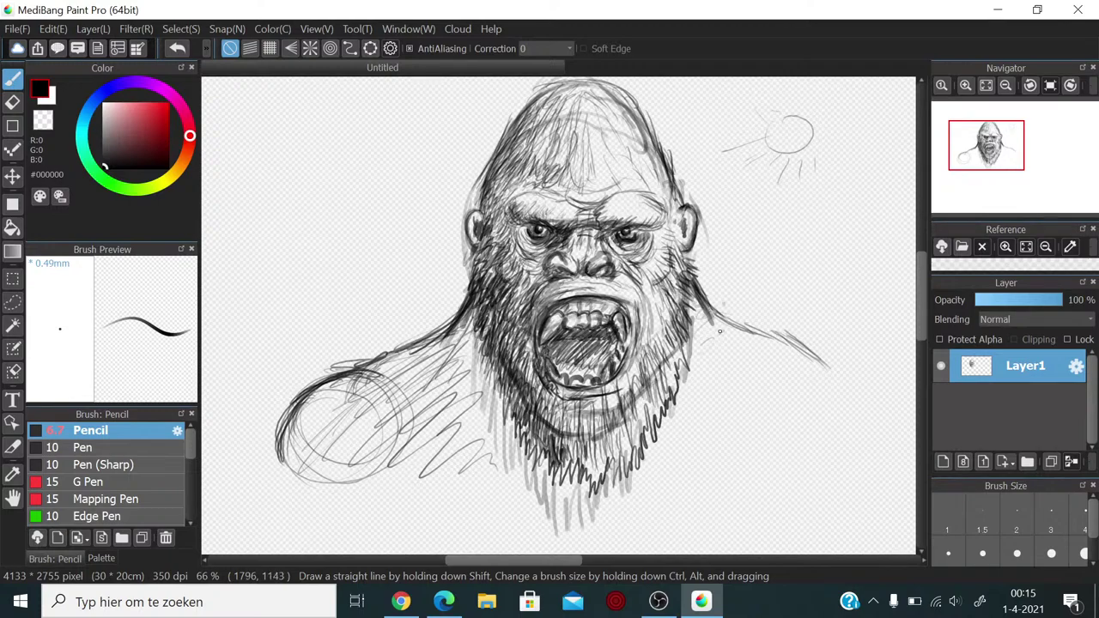
mouse_move(706, 336)
left_mouse_down()
mouse_move(760, 347)
mouse_move(790, 373)
mouse_move(768, 422)
mouse_move(828, 423)
left_mouse_up()
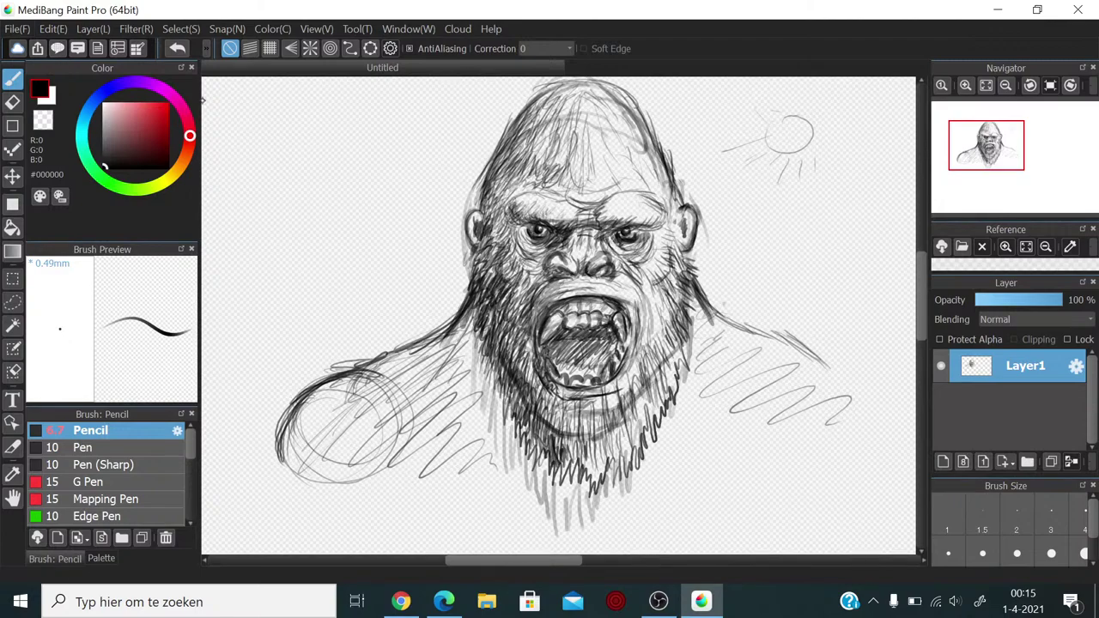
left_click_drag(350, 372, 386, 371)
Step: Save the gorilla drawing in MediBang Paint Pro (*.mdp) format as "kong face stream"
left_click(17, 28)
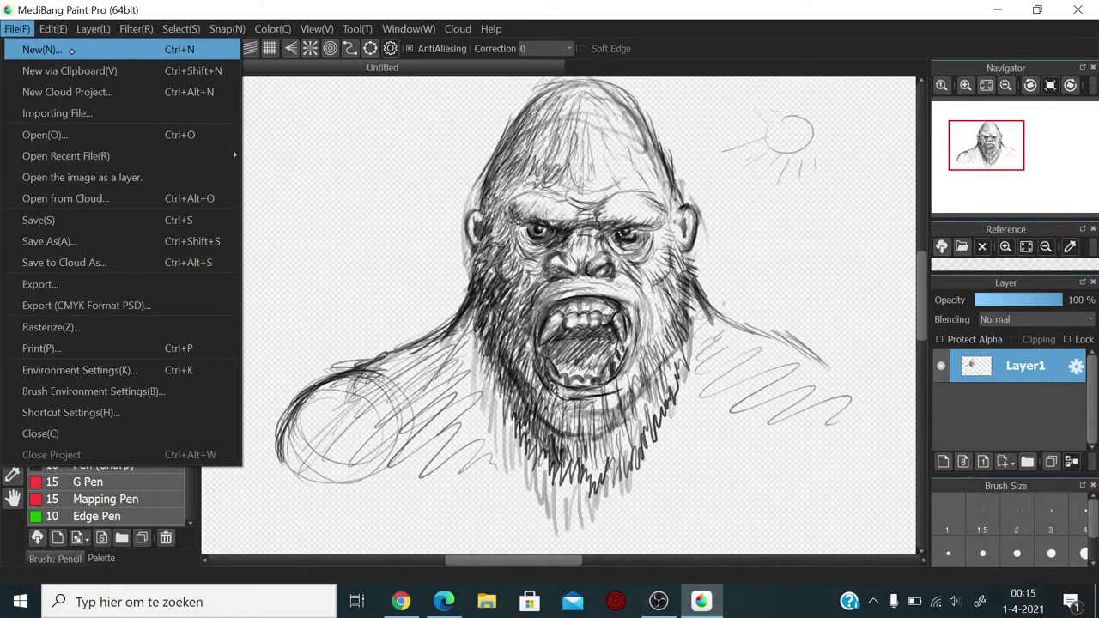
left_click(78, 243)
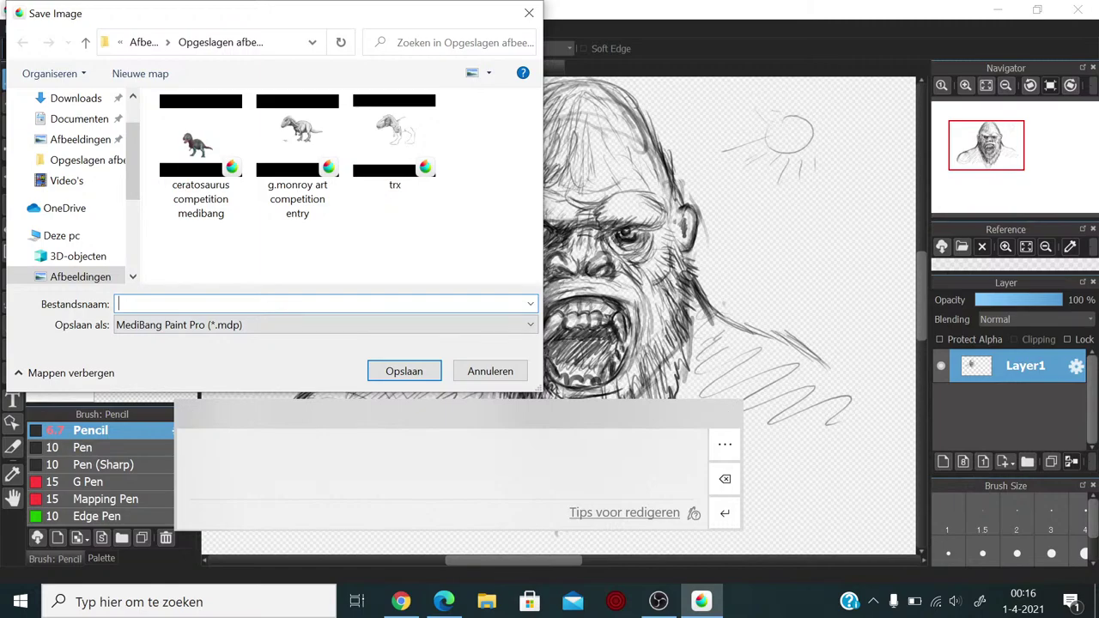
type("ko")
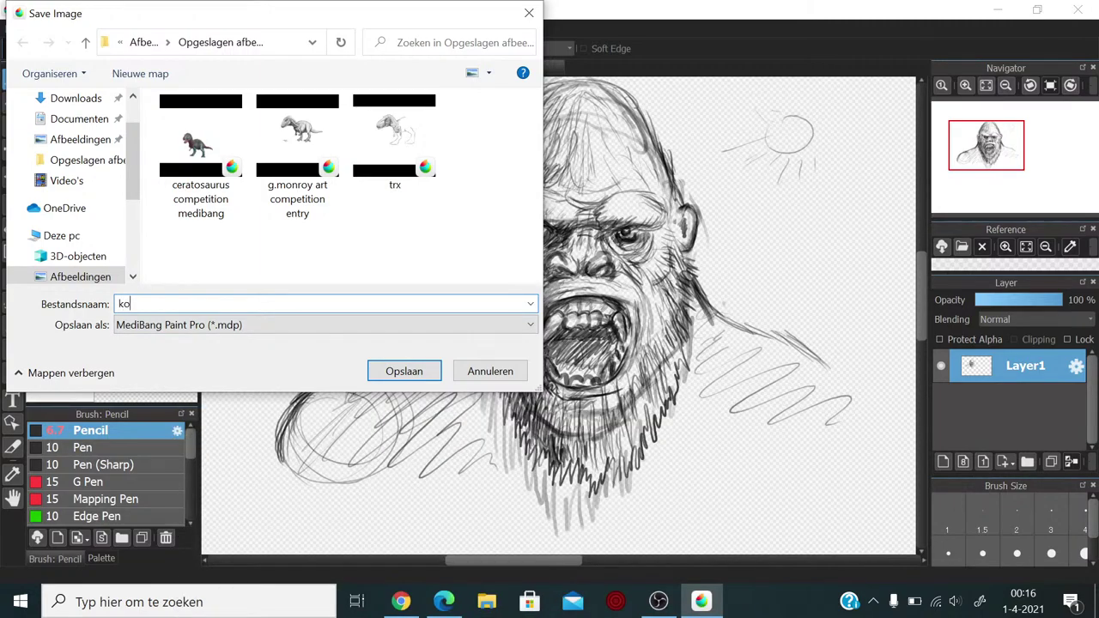
type("ng face stream")
key("Return")
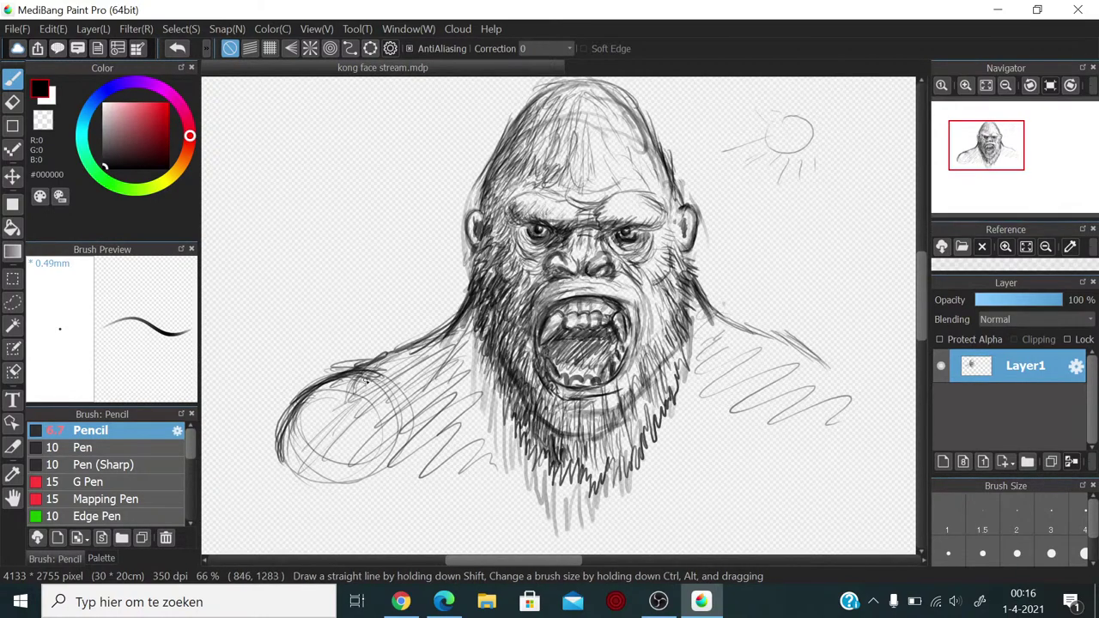
Step: Sketch fur strokes between the left shoulder ball and the beard, from the neck slope down over the chest
left_click_drag(431, 431, 409, 485)
left_click_drag(434, 398, 420, 479)
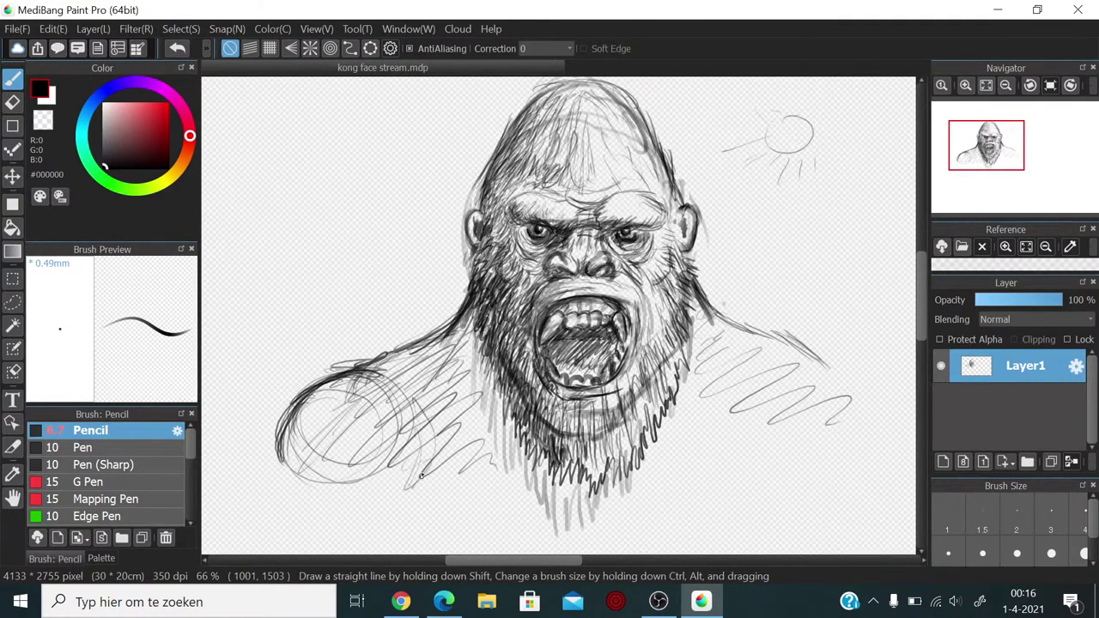
mouse_move(423, 366)
left_mouse_down()
mouse_move(412, 396)
mouse_move(424, 402)
left_mouse_up()
mouse_move(467, 329)
left_mouse_down()
mouse_move(456, 355)
mouse_move(482, 352)
mouse_move(444, 412)
left_mouse_up()
mouse_move(469, 324)
left_mouse_down()
mouse_move(455, 376)
mouse_move(494, 365)
mouse_move(468, 404)
mouse_move(497, 400)
mouse_move(481, 445)
mouse_move(494, 442)
mouse_move(496, 426)
mouse_move(469, 425)
mouse_move(446, 449)
left_mouse_up()
left_click_drag(488, 361, 473, 407)
mouse_move(500, 398)
left_mouse_down()
mouse_move(478, 435)
mouse_move(439, 445)
left_mouse_up()
mouse_move(491, 366)
left_mouse_down()
mouse_move(440, 354)
mouse_move(416, 378)
left_mouse_up()
mouse_move(441, 330)
left_mouse_down()
mouse_move(392, 366)
mouse_move(401, 356)
left_mouse_up()
left_click_drag(471, 309, 426, 352)
left_click_drag(434, 342, 363, 388)
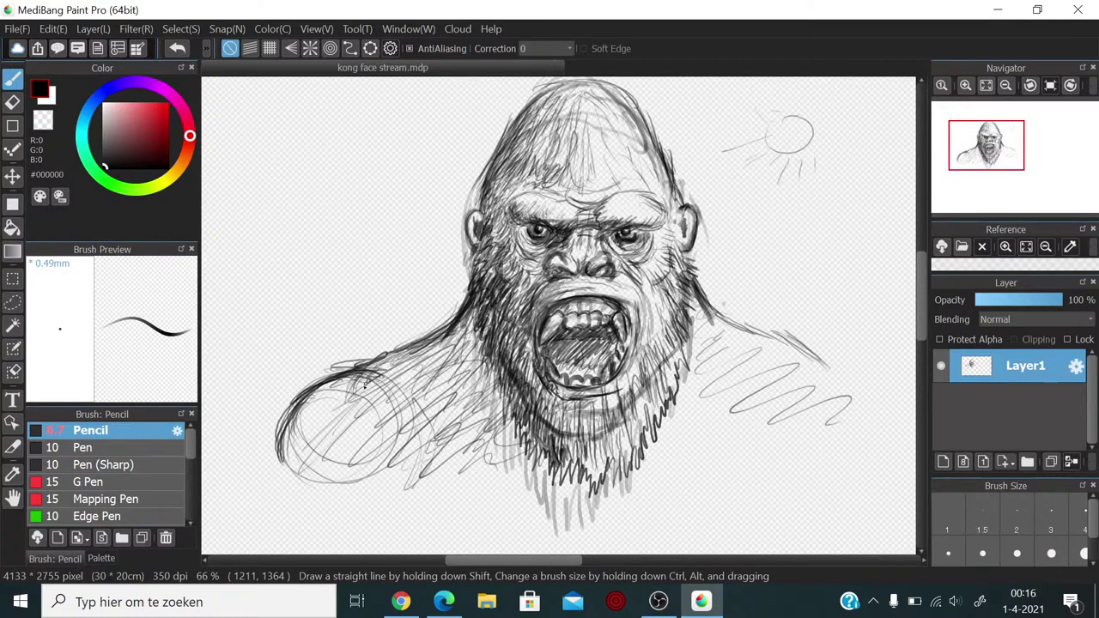
Step: Darken the fur below the left neck slope with denser short strokes between the shoulder ball and the beard
left_click_drag(416, 361, 364, 388)
left_click_drag(448, 345, 436, 355)
mouse_move(467, 319)
left_mouse_down()
mouse_move(455, 348)
mouse_move(469, 354)
mouse_move(454, 393)
left_mouse_up()
mouse_move(463, 343)
left_mouse_down()
mouse_move(417, 367)
mouse_move(433, 402)
left_mouse_up()
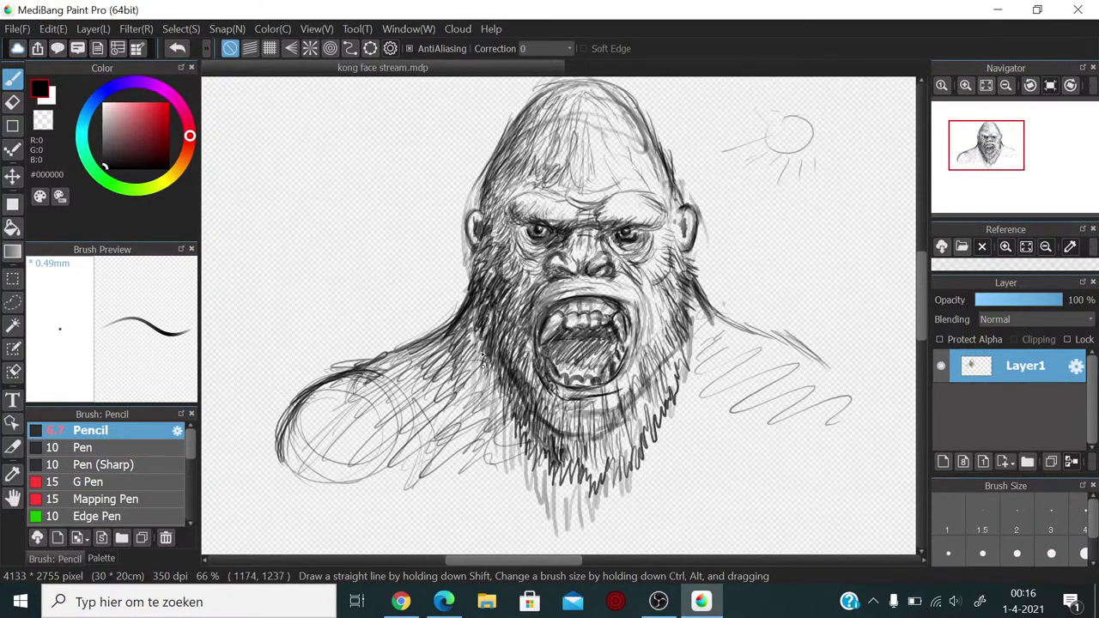
mouse_move(496, 357)
left_mouse_down()
mouse_move(446, 404)
mouse_move(456, 416)
left_mouse_up()
mouse_move(504, 400)
left_mouse_down()
mouse_move(470, 425)
mouse_move(484, 439)
left_mouse_up()
mouse_move(451, 338)
left_mouse_down()
mouse_move(406, 372)
mouse_move(405, 388)
left_mouse_up()
mouse_move(462, 366)
left_mouse_down()
mouse_move(417, 386)
mouse_move(448, 399)
mouse_move(469, 433)
mouse_move(434, 424)
left_mouse_up()
mouse_move(417, 375)
left_mouse_down()
mouse_move(390, 407)
mouse_move(393, 424)
left_mouse_up()
left_click_drag(439, 398, 422, 421)
left_click_drag(448, 415, 413, 433)
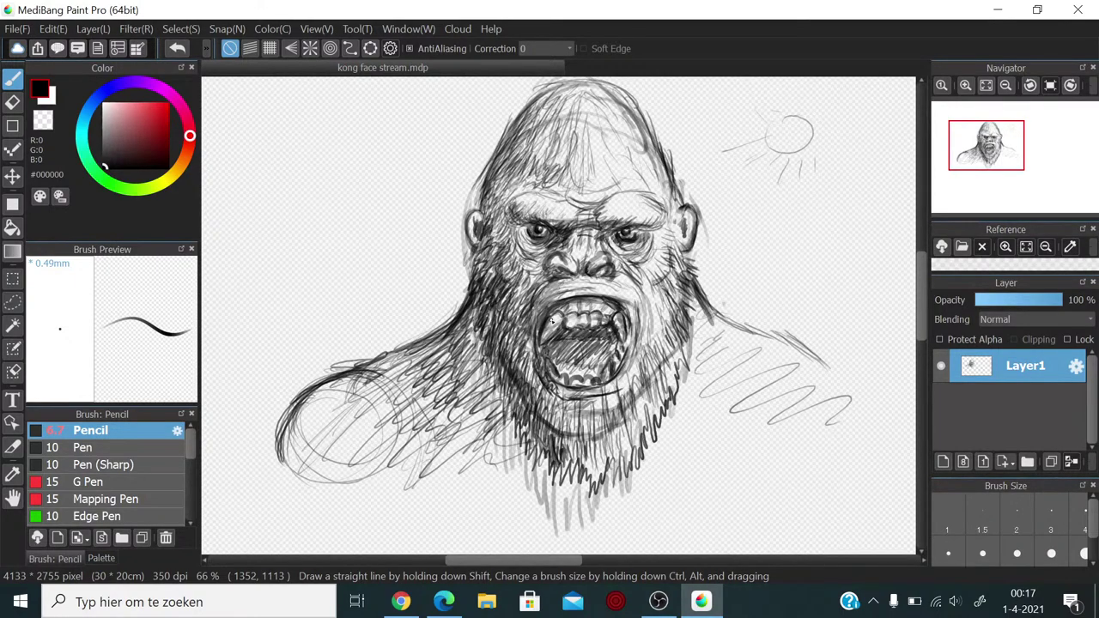
Step: Create a new blank canvas for a second drawing
key("alt+f")
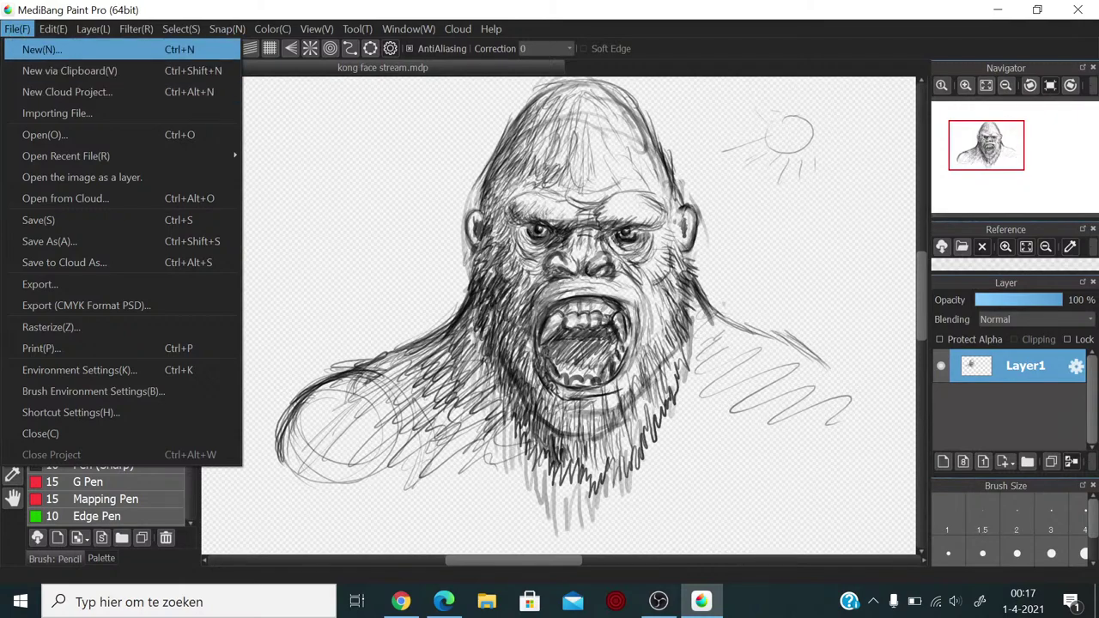
key("Return")
left_click(656, 469)
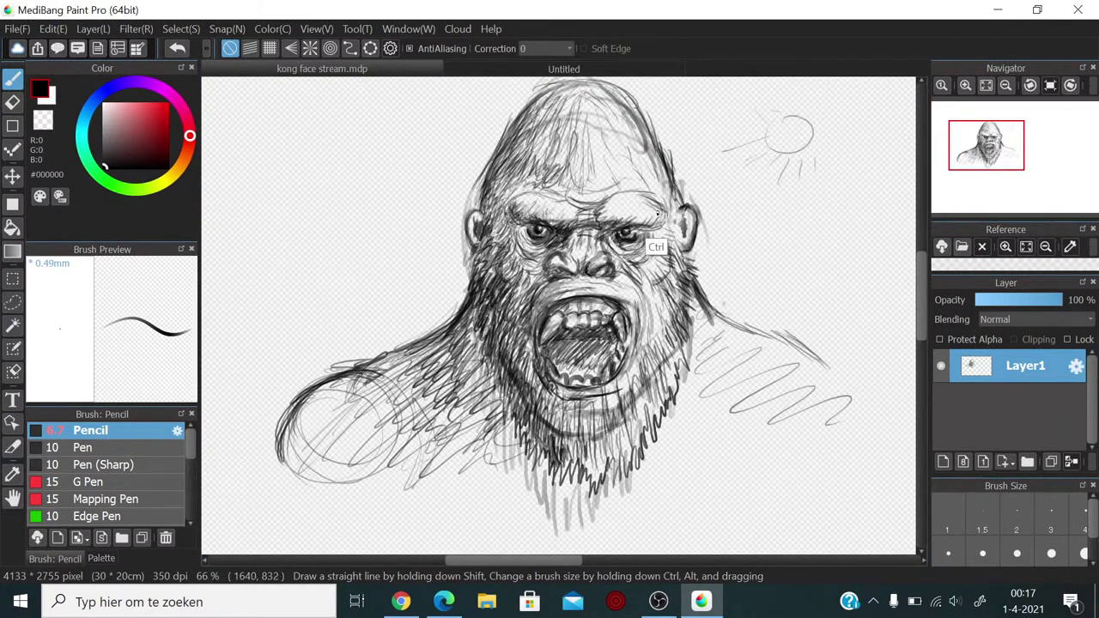
Step: Try covering the sun sketch in the gorilla drawing with a pencil stroke enlarged to 6.63 mm
mouse_move(441, 232)
left_mouse_down()
mouse_move(416, 237)
mouse_move(515, 256)
left_mouse_up()
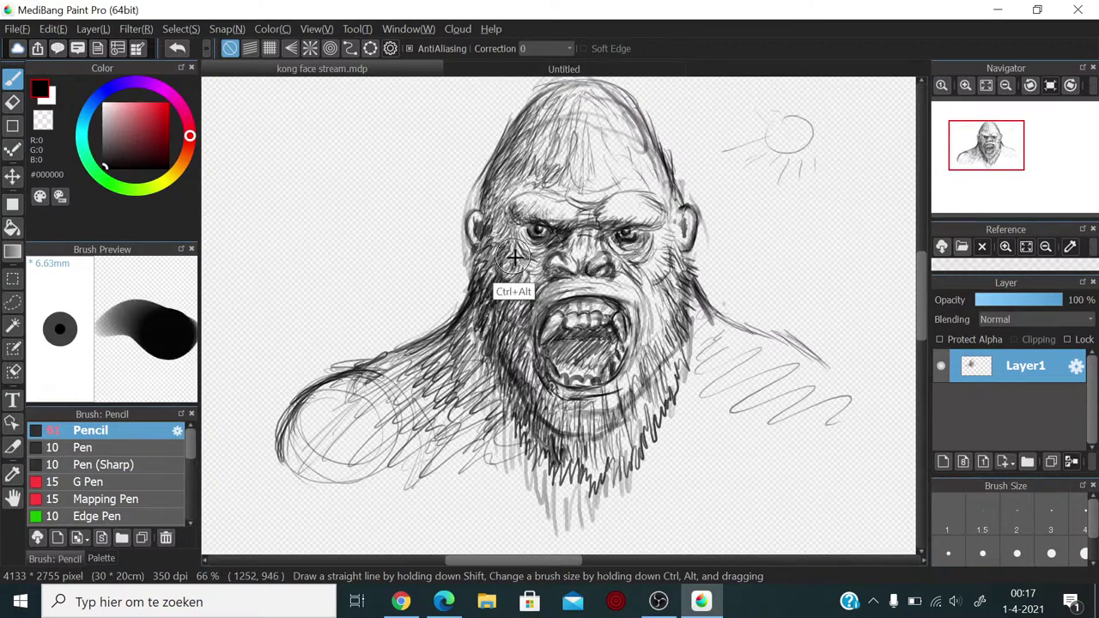
mouse_move(811, 168)
left_mouse_down()
mouse_move(829, 154)
mouse_move(782, 180)
left_mouse_up()
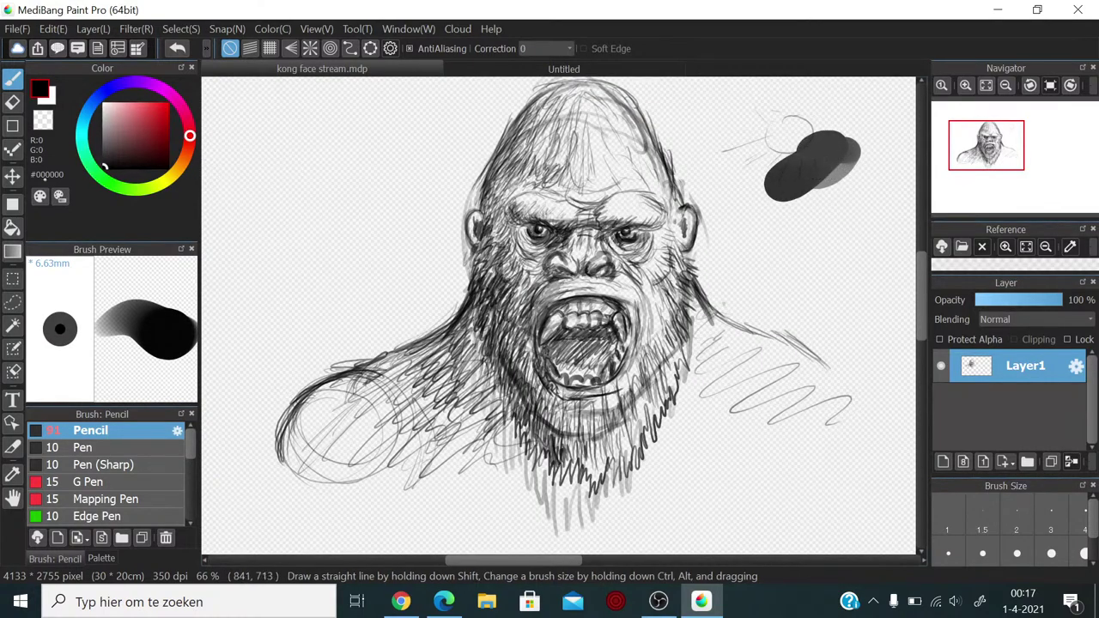
Step: Undo the thick pencil stroke and erase the sun sketch with its rays beside the gorilla's head
left_click(13, 102)
key("ctrl+z")
key("ctrl+z")
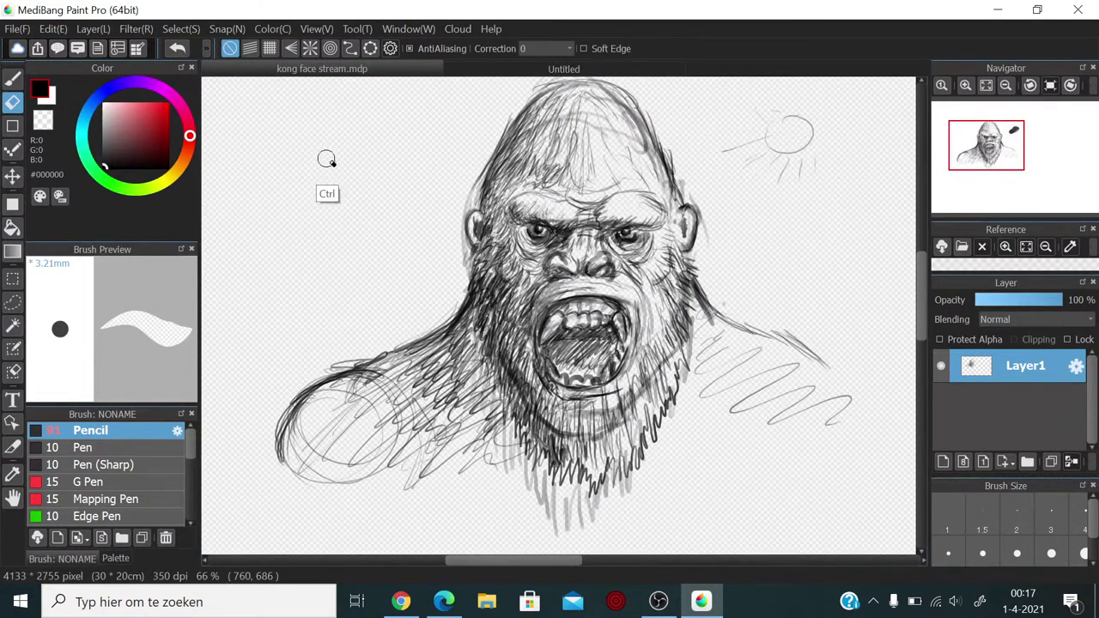
mouse_move(819, 167)
left_mouse_down()
mouse_move(785, 189)
mouse_move(827, 152)
mouse_move(774, 158)
mouse_move(794, 113)
mouse_move(761, 107)
mouse_move(737, 126)
mouse_move(762, 138)
mouse_move(765, 124)
mouse_move(745, 142)
mouse_move(747, 172)
left_mouse_up()
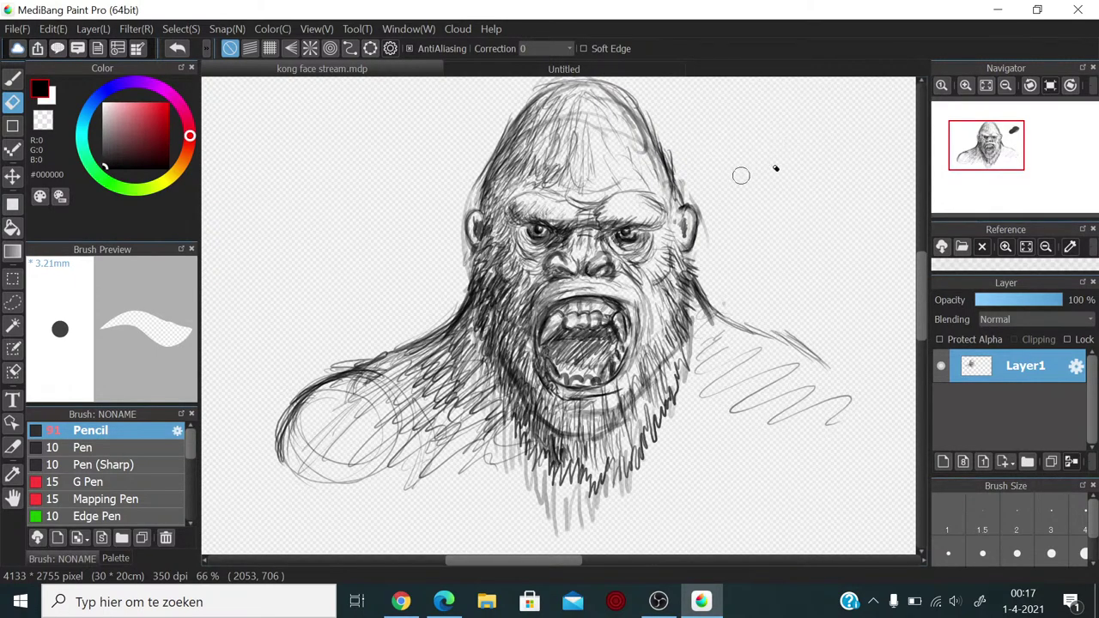
Step: On the blank untitled canvas, set the pencil size to 20 (1.45 mm) and sketch a small circle for a creature's head
left_click(506, 72)
left_click(12, 78)
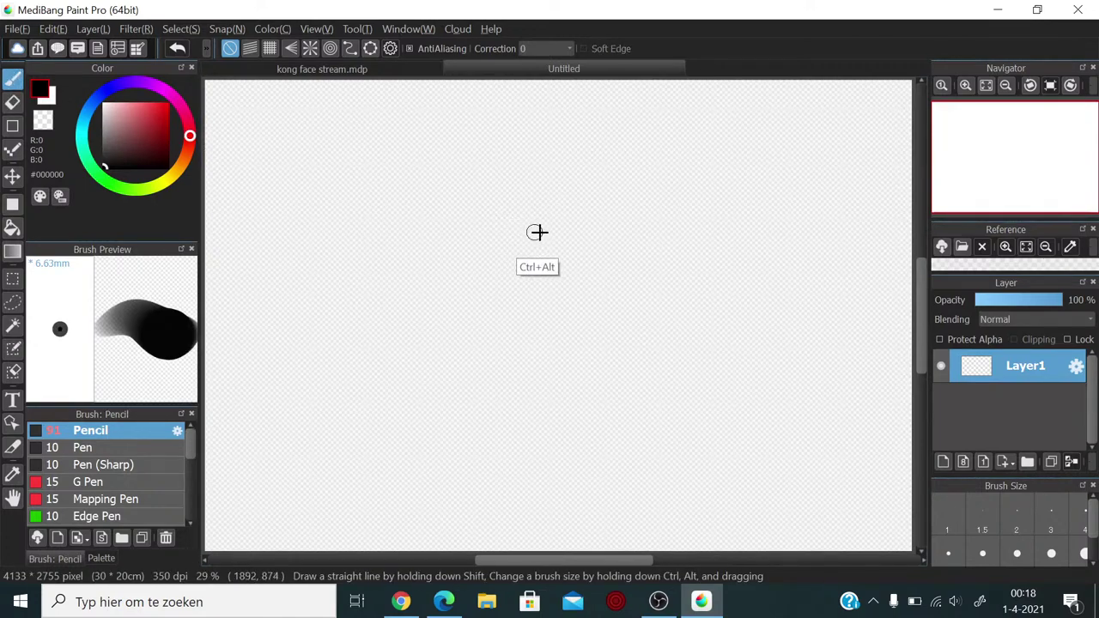
mouse_move(534, 232)
left_mouse_down()
mouse_move(510, 228)
mouse_move(532, 243)
left_mouse_up()
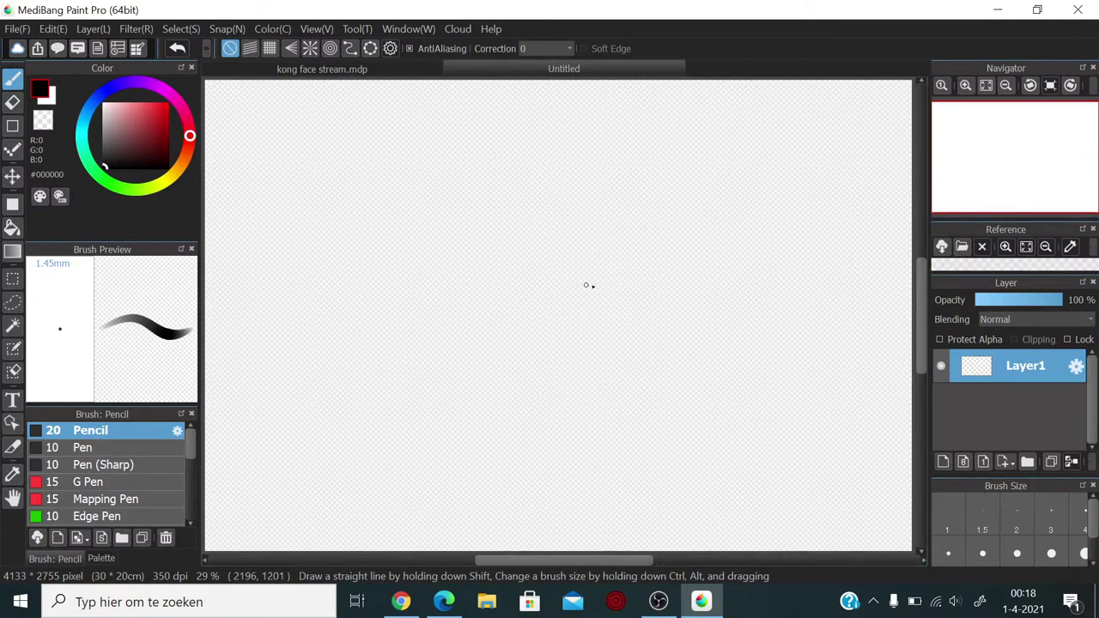
mouse_move(580, 297)
left_mouse_down()
mouse_move(601, 295)
mouse_move(583, 279)
left_mouse_up()
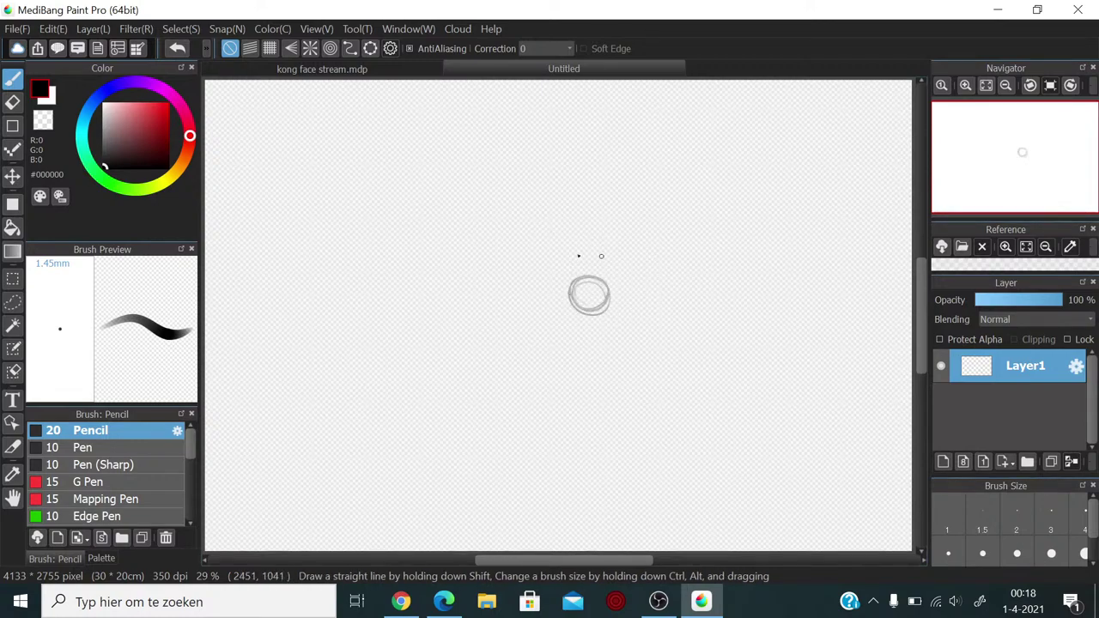
Step: Sketch a sloping back line from the head circle up to the left, ending in a forked tail fin
left_click_drag(541, 250, 515, 239)
left_click_drag(577, 273, 468, 216)
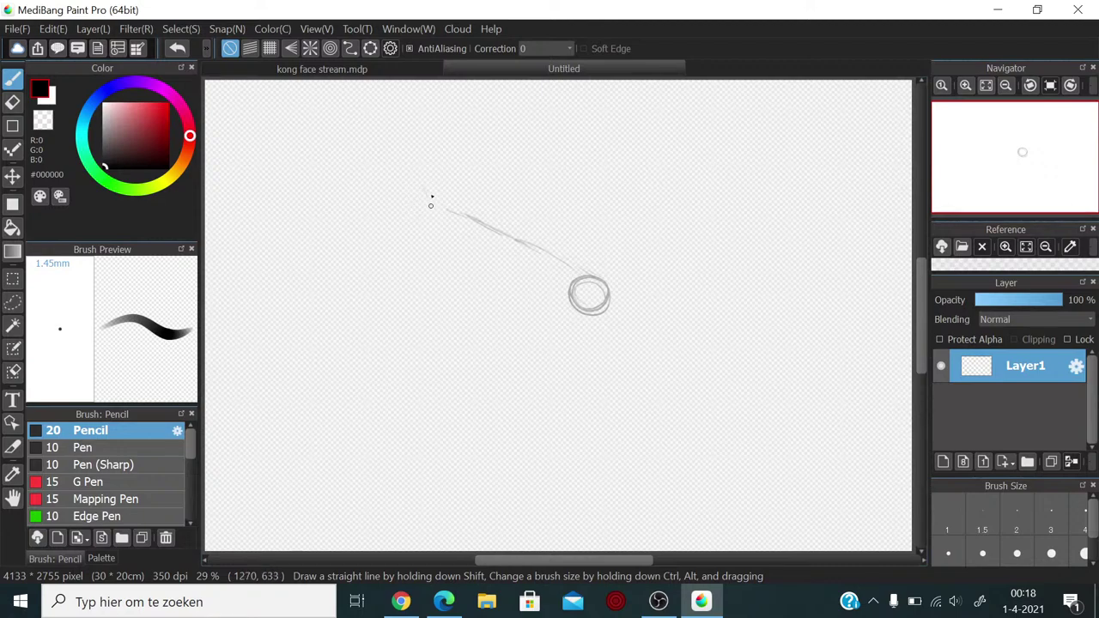
left_click_drag(432, 183, 423, 249)
mouse_move(431, 199)
left_mouse_down()
mouse_move(412, 225)
mouse_move(445, 209)
mouse_move(416, 234)
mouse_move(440, 187)
mouse_move(468, 206)
left_mouse_up()
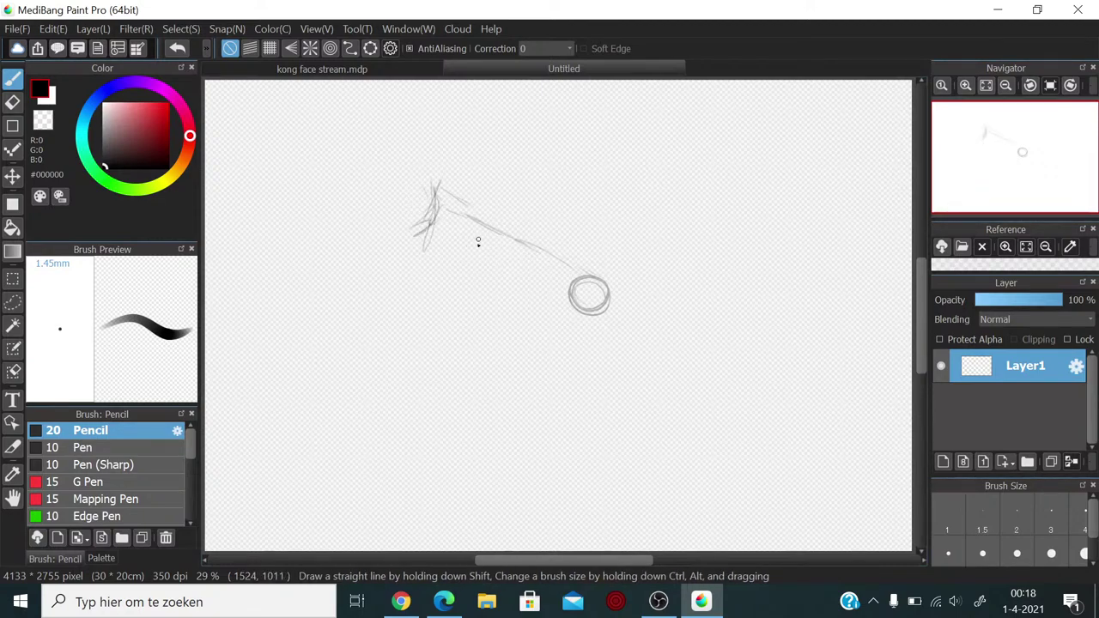
Step: Sketch two fins below the body, the belly line between them and the outline of the tail
mouse_move(463, 257)
left_mouse_down()
mouse_move(483, 235)
mouse_move(457, 263)
left_mouse_up()
left_click_drag(533, 276, 501, 300)
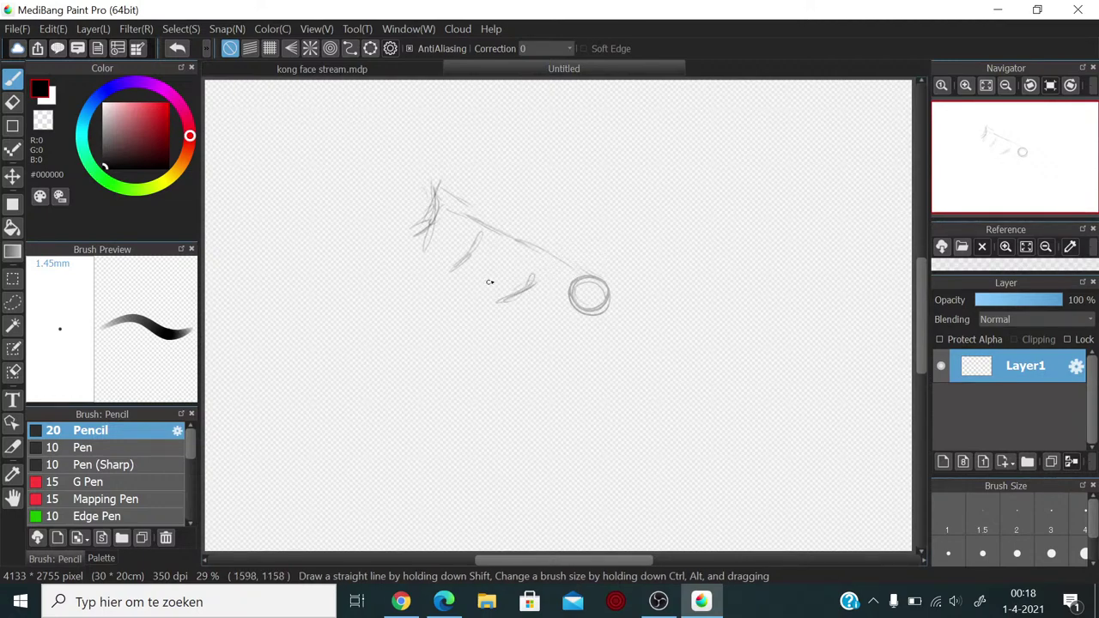
mouse_move(472, 257)
left_mouse_down()
mouse_move(527, 280)
mouse_move(519, 276)
left_mouse_up()
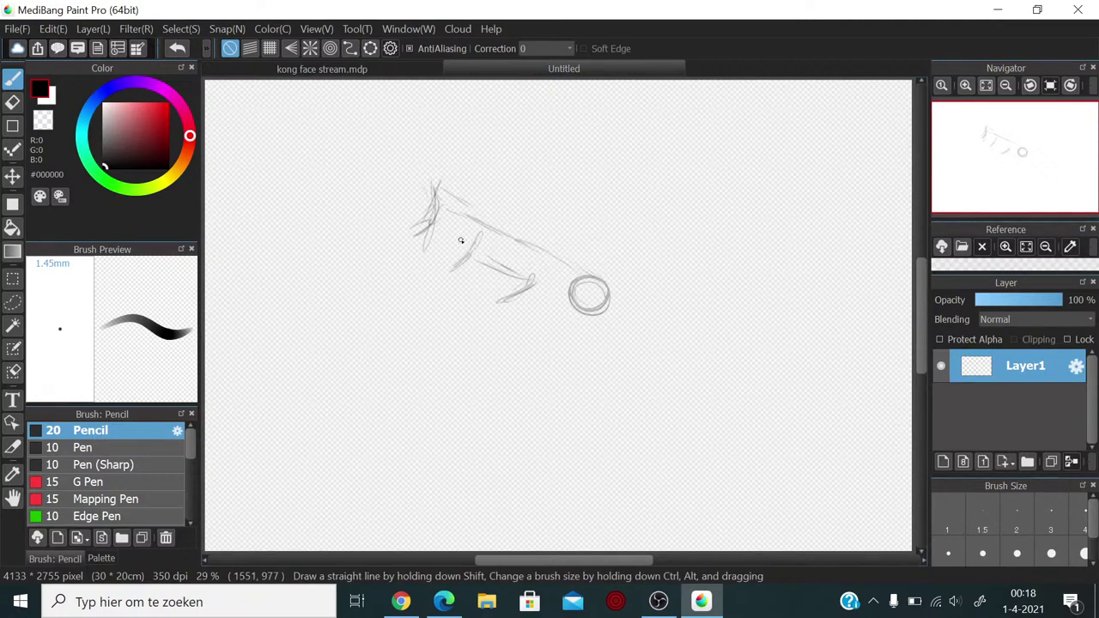
mouse_move(455, 217)
left_mouse_down()
mouse_move(533, 256)
mouse_move(487, 223)
mouse_move(542, 247)
left_mouse_up()
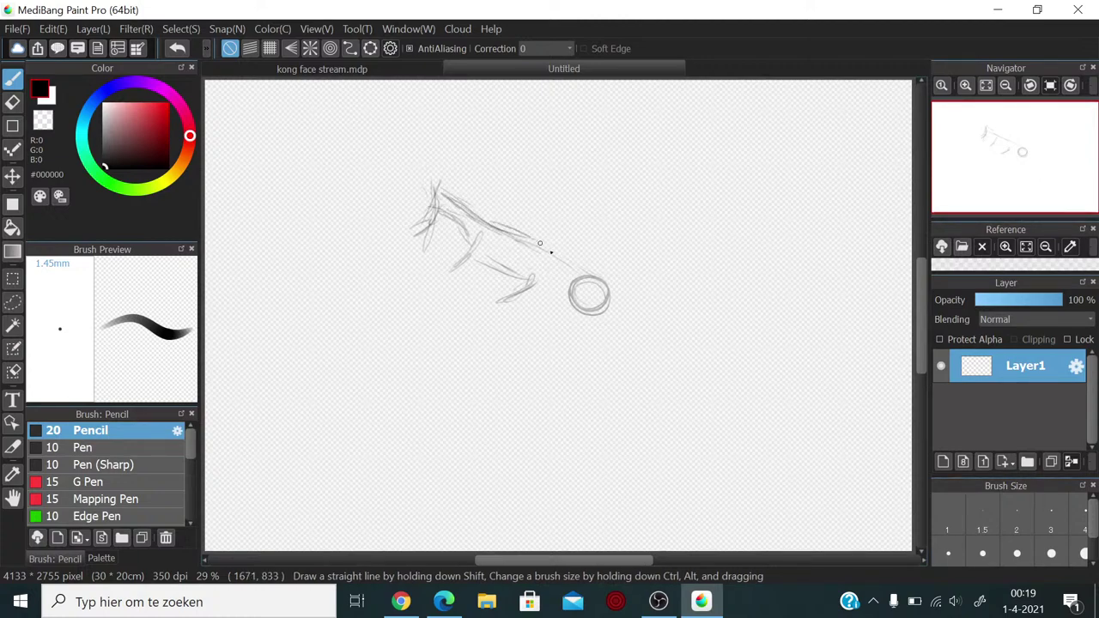
Step: Strengthen the back contour down to the head and draw long, slightly open jaws extending from the head circle
mouse_move(488, 223)
left_mouse_down()
mouse_move(562, 253)
mouse_move(614, 288)
mouse_move(569, 270)
mouse_move(660, 317)
mouse_move(614, 312)
left_mouse_up()
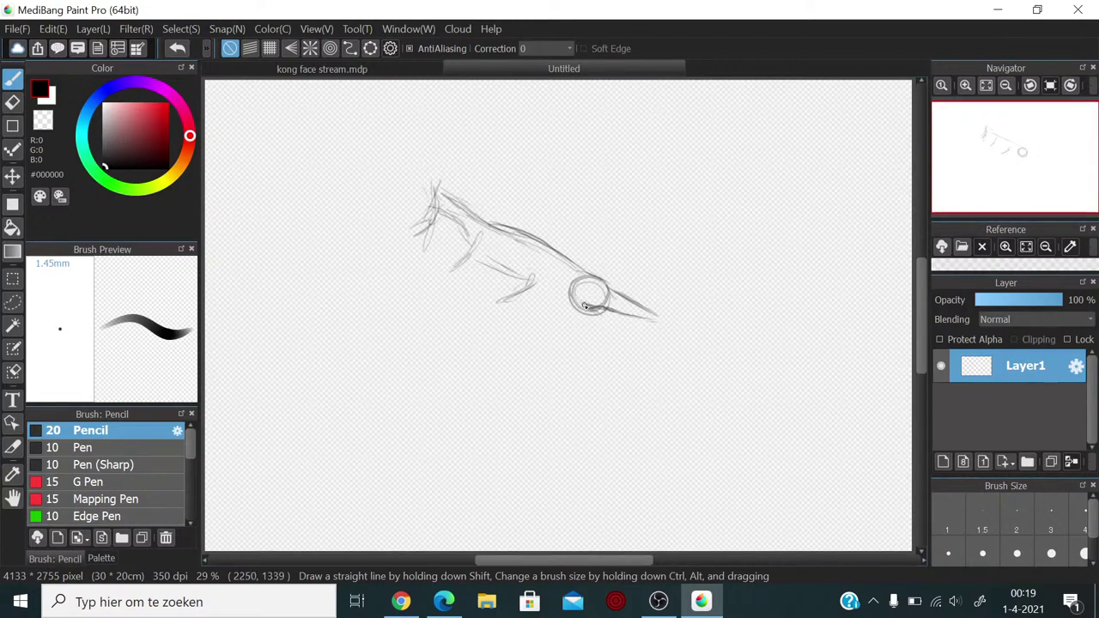
left_click_drag(592, 314, 636, 330)
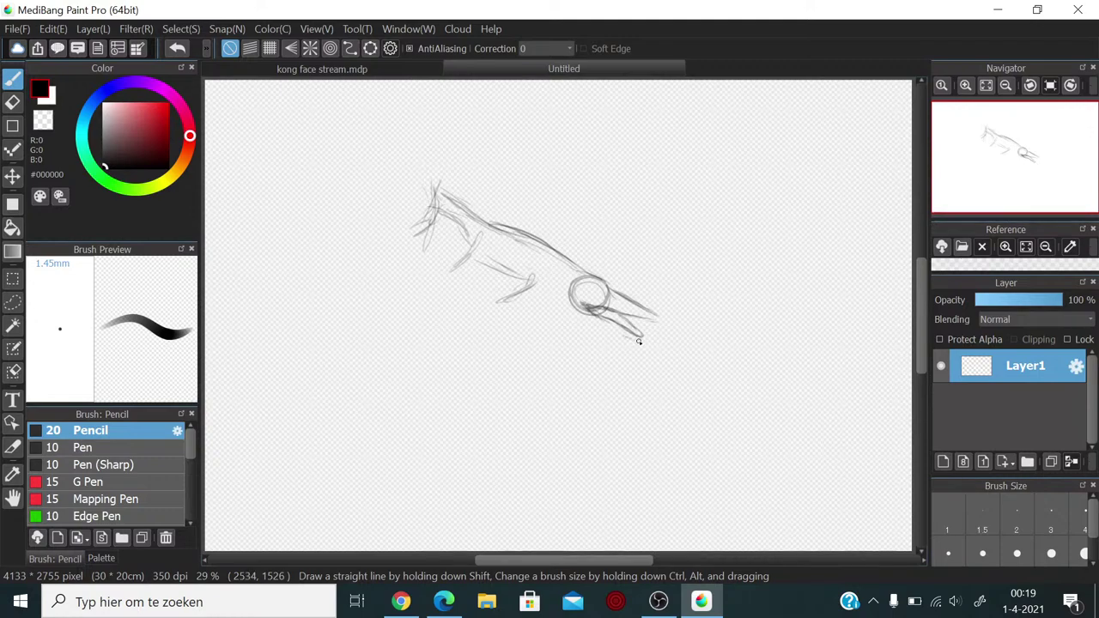
mouse_move(638, 342)
left_mouse_down()
mouse_move(578, 301)
mouse_move(592, 315)
left_mouse_up()
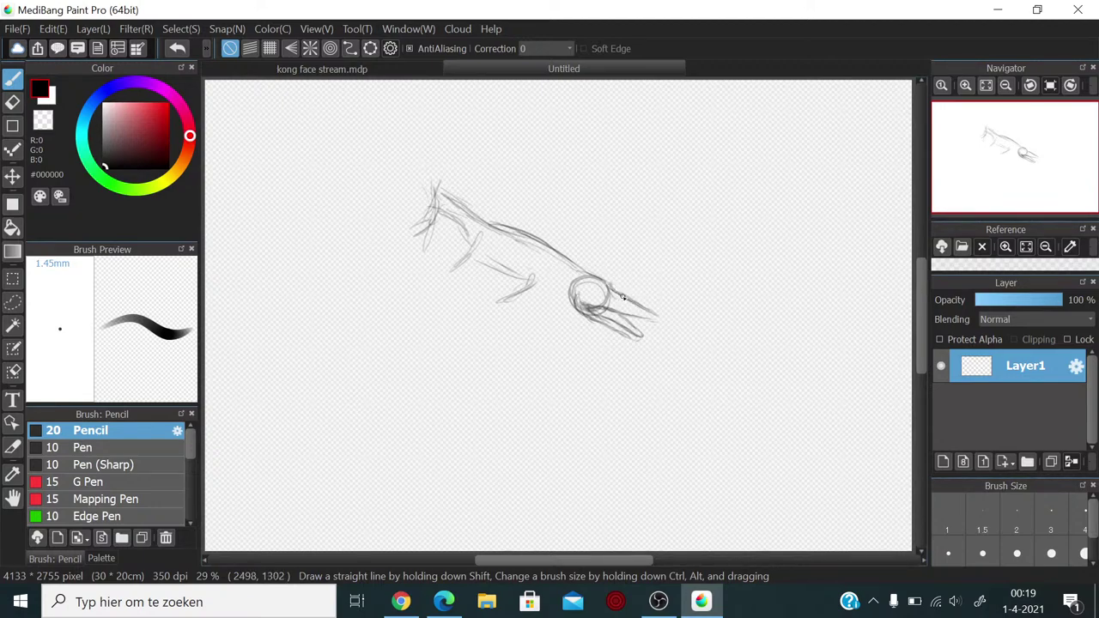
left_click_drag(614, 287, 586, 274)
Step: Darken the creature's back, snout and throat contours and outline the rounded front fin
scroll(675, 293, "up", 5)
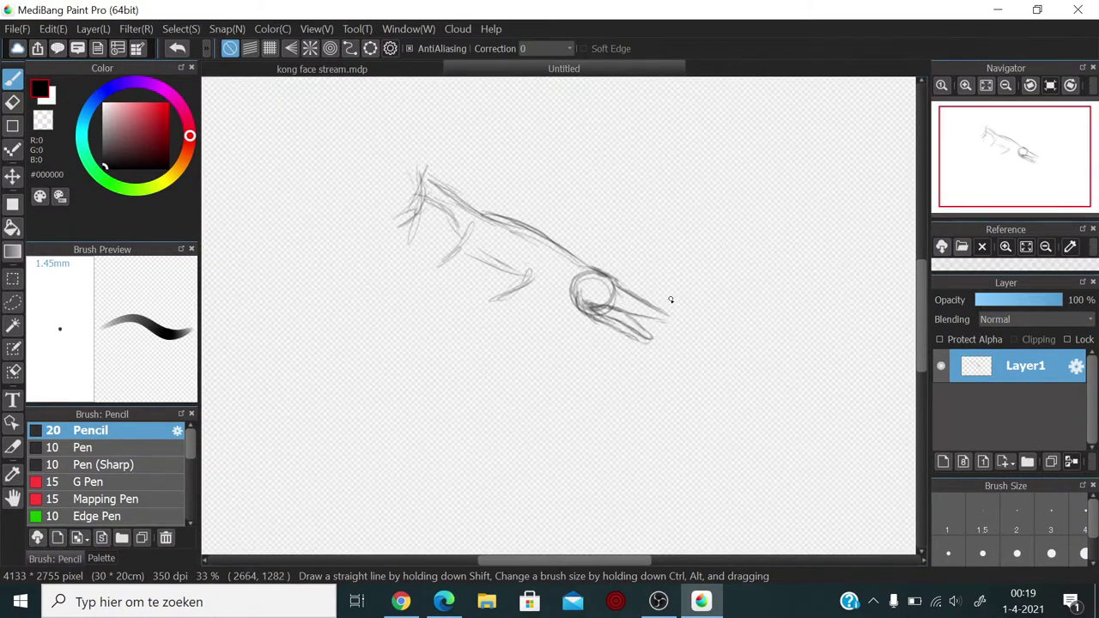
scroll(662, 303, "down", 1)
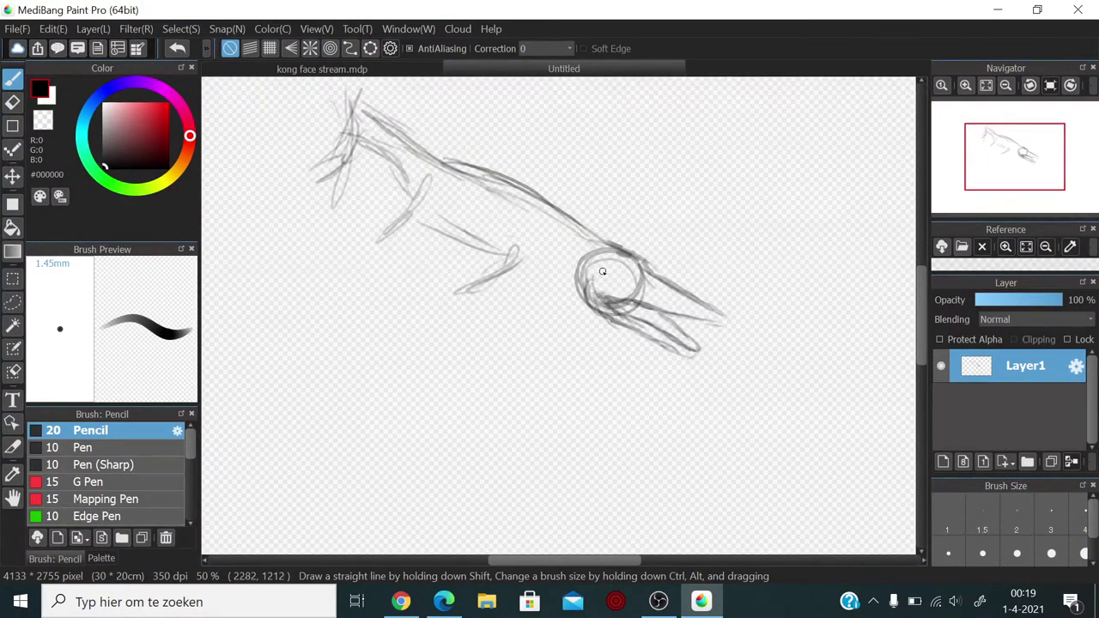
left_click_drag(564, 228, 594, 276)
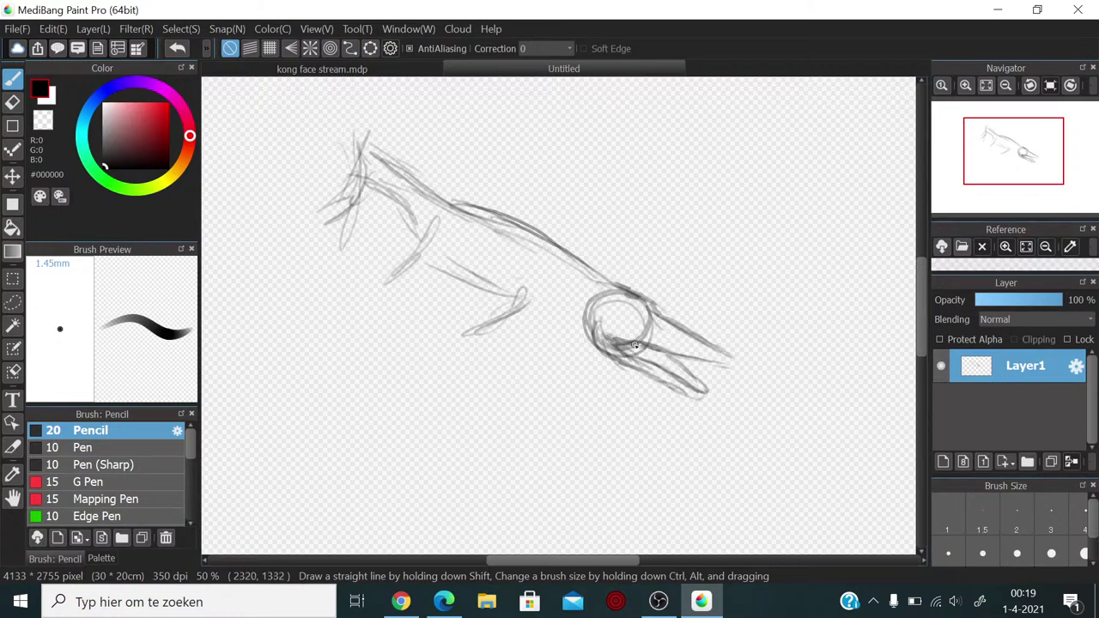
mouse_move(652, 349)
left_mouse_down()
mouse_move(721, 365)
mouse_move(637, 295)
mouse_move(474, 215)
mouse_move(511, 225)
mouse_move(464, 212)
mouse_move(572, 261)
mouse_move(567, 316)
mouse_move(587, 331)
mouse_move(562, 307)
left_mouse_up()
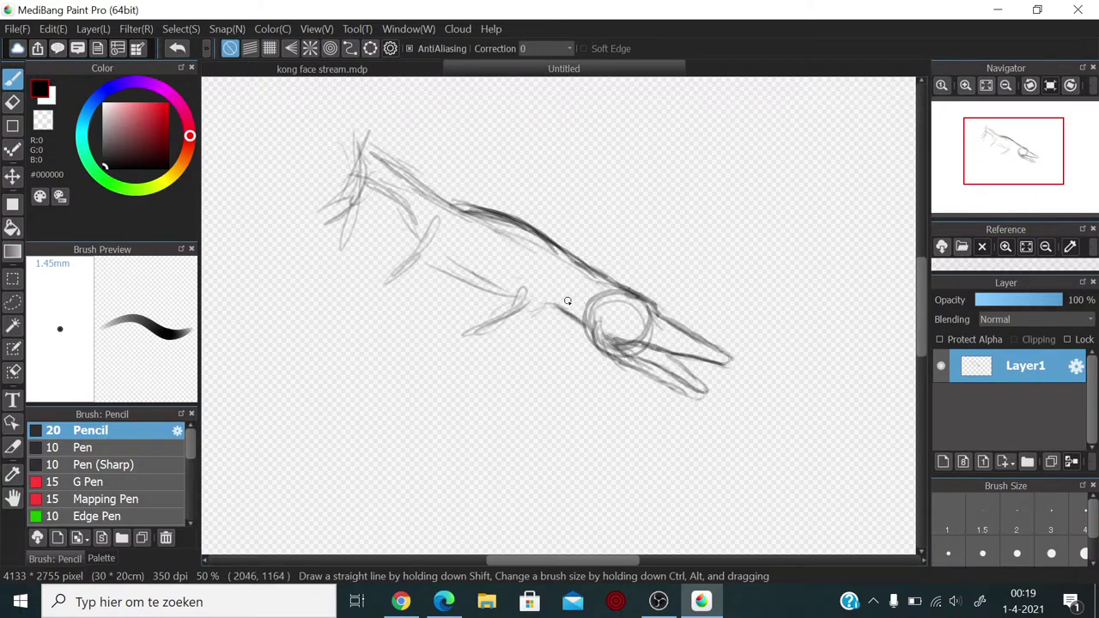
mouse_move(545, 308)
left_mouse_down()
mouse_move(488, 330)
mouse_move(493, 318)
mouse_move(458, 324)
mouse_move(467, 333)
mouse_move(451, 322)
mouse_move(456, 334)
mouse_move(505, 338)
mouse_move(499, 346)
mouse_move(534, 322)
mouse_move(456, 331)
mouse_move(482, 301)
left_mouse_up()
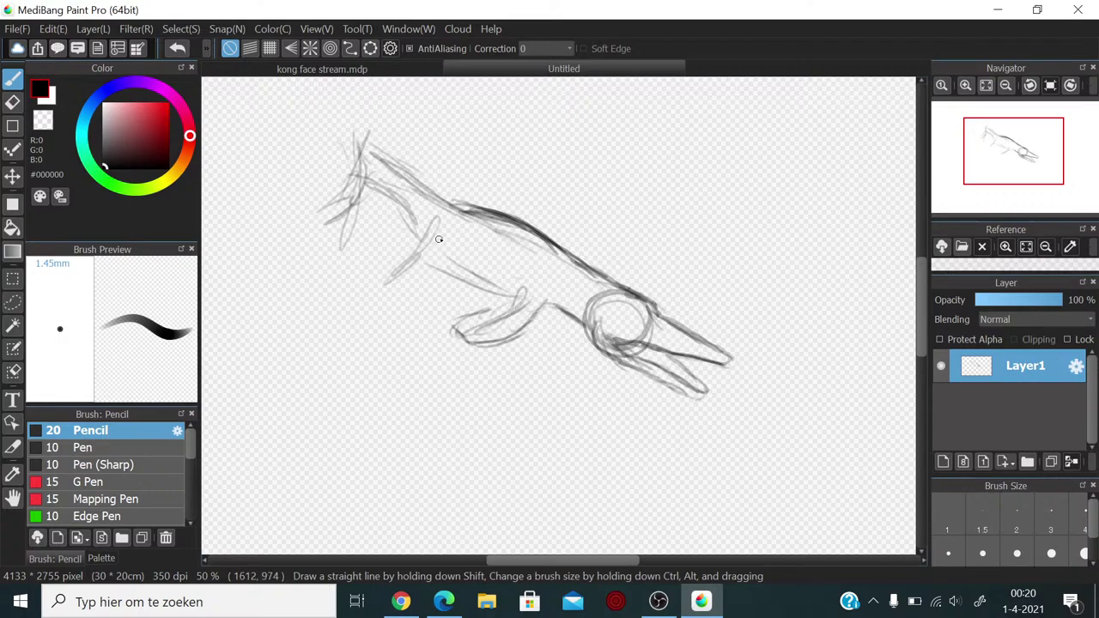
Step: Darken the tail fin, tail, rear fin and belly contours and raise the back with a bolder curved line
mouse_move(411, 245)
left_mouse_down()
mouse_move(388, 293)
mouse_move(422, 268)
mouse_move(414, 246)
mouse_move(403, 257)
mouse_move(418, 276)
mouse_move(432, 243)
mouse_move(400, 194)
mouse_move(471, 213)
mouse_move(373, 175)
left_mouse_up()
mouse_move(359, 138)
left_mouse_down()
mouse_move(332, 209)
mouse_move(343, 197)
mouse_move(336, 178)
mouse_move(337, 211)
mouse_move(345, 167)
mouse_move(313, 215)
mouse_move(350, 215)
mouse_move(371, 199)
mouse_move(405, 217)
mouse_move(356, 125)
mouse_move(359, 150)
mouse_move(464, 194)
mouse_move(577, 262)
mouse_move(413, 213)
left_mouse_up()
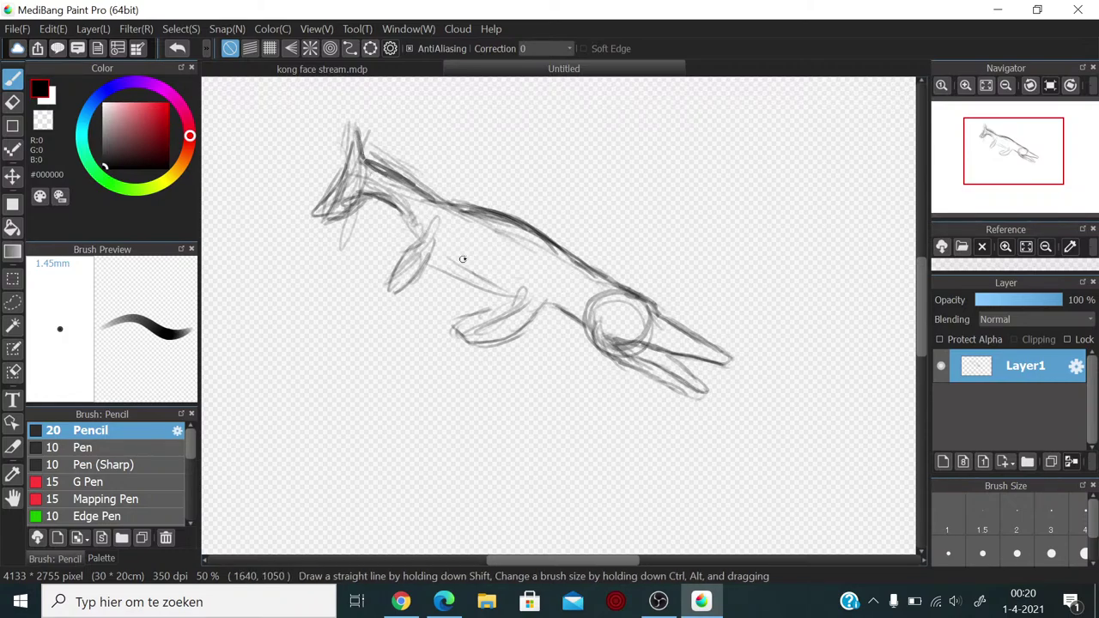
mouse_move(449, 259)
left_mouse_down()
mouse_move(500, 290)
mouse_move(465, 268)
mouse_move(507, 289)
mouse_move(487, 287)
mouse_move(570, 294)
mouse_move(535, 313)
left_mouse_up()
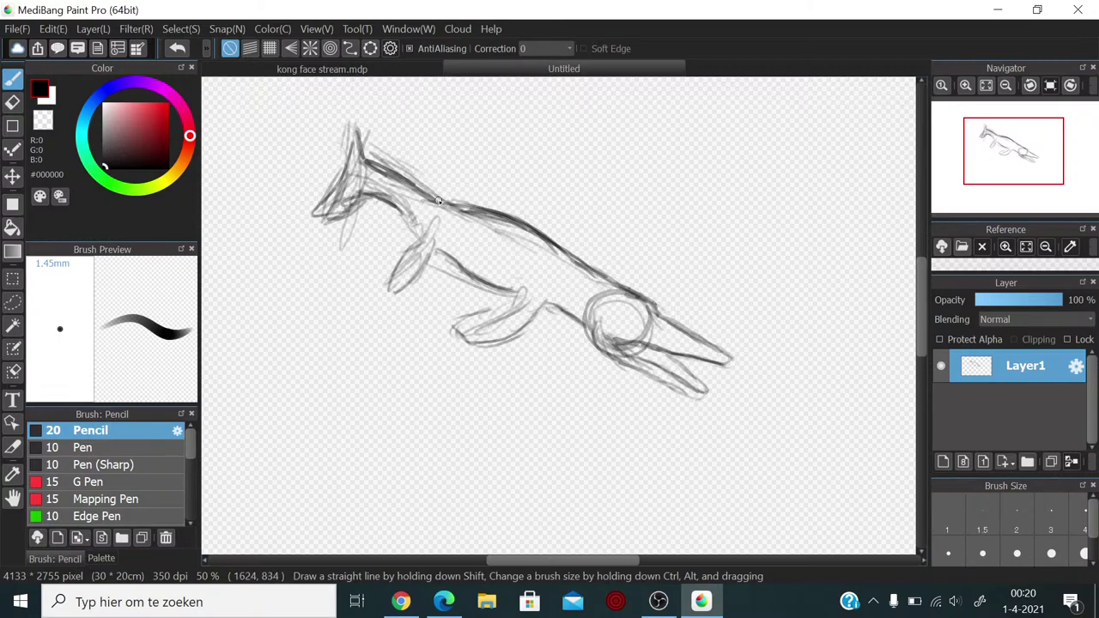
mouse_move(438, 200)
left_mouse_down()
mouse_move(520, 222)
mouse_move(490, 204)
mouse_move(563, 258)
left_mouse_up()
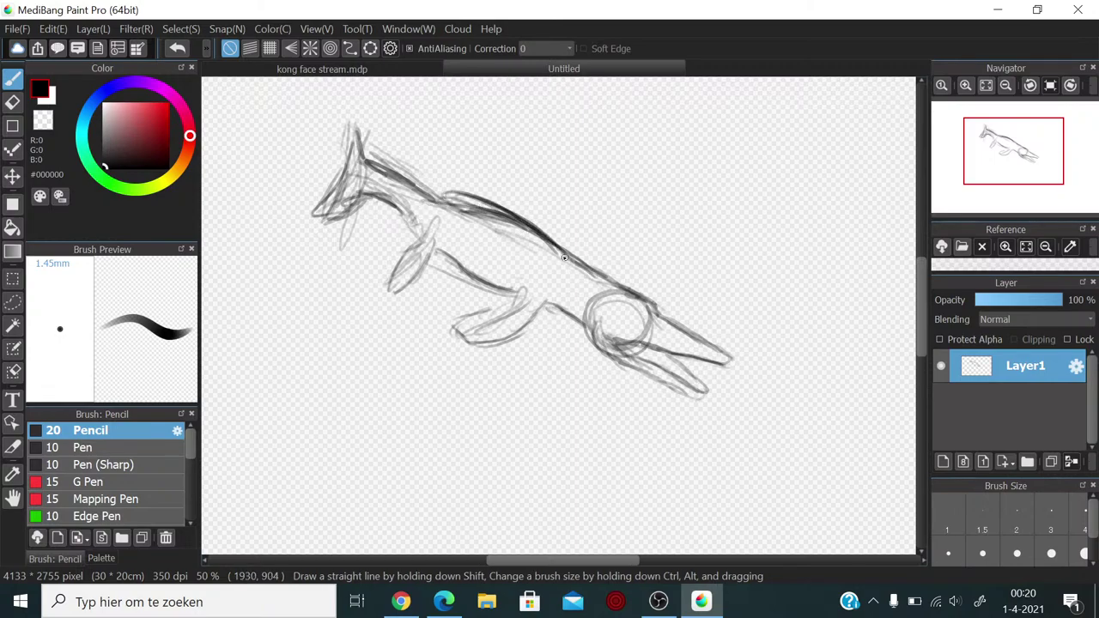
Step: Darken the creature's back contour, redraw a larger tail fin, and strengthen the underside of the tail and the belly line
mouse_move(479, 201)
left_mouse_down()
mouse_move(565, 264)
mouse_move(478, 200)
mouse_move(430, 199)
mouse_move(544, 232)
mouse_move(485, 205)
mouse_move(607, 260)
mouse_move(559, 247)
mouse_move(628, 292)
mouse_move(501, 202)
left_mouse_up()
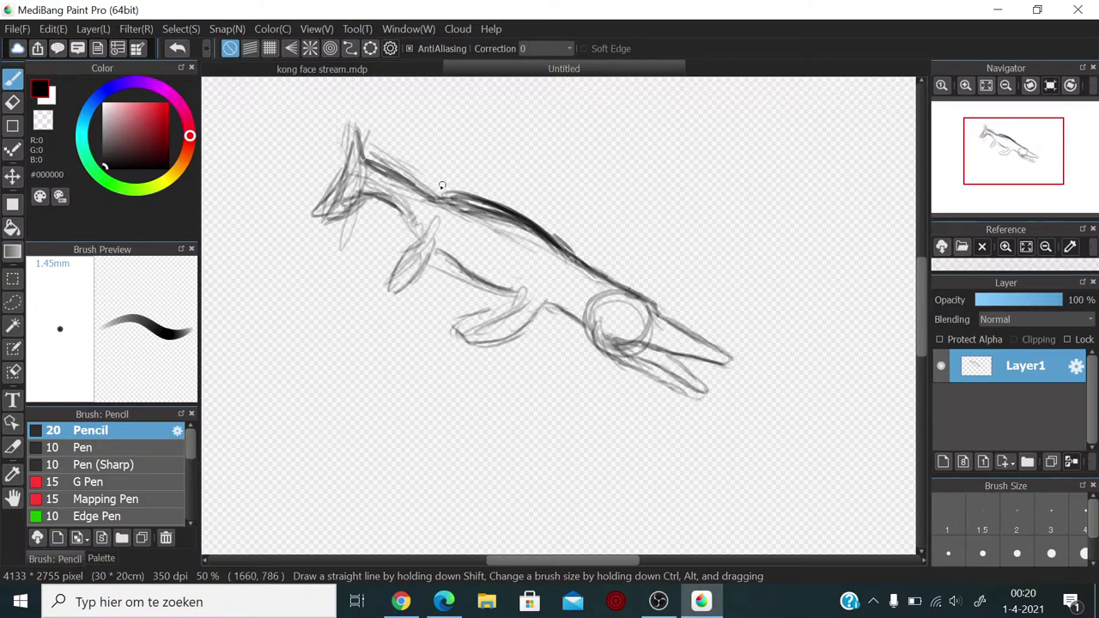
mouse_move(452, 201)
left_mouse_down()
mouse_move(387, 160)
mouse_move(489, 176)
mouse_move(446, 195)
mouse_move(391, 170)
mouse_move(429, 193)
left_mouse_up()
mouse_move(429, 193)
left_mouse_down()
mouse_move(359, 146)
mouse_move(331, 110)
mouse_move(326, 170)
mouse_move(303, 211)
mouse_move(383, 200)
mouse_move(343, 202)
mouse_move(397, 217)
left_mouse_up()
mouse_move(399, 166)
left_mouse_down()
mouse_move(344, 170)
mouse_move(353, 160)
left_mouse_up()
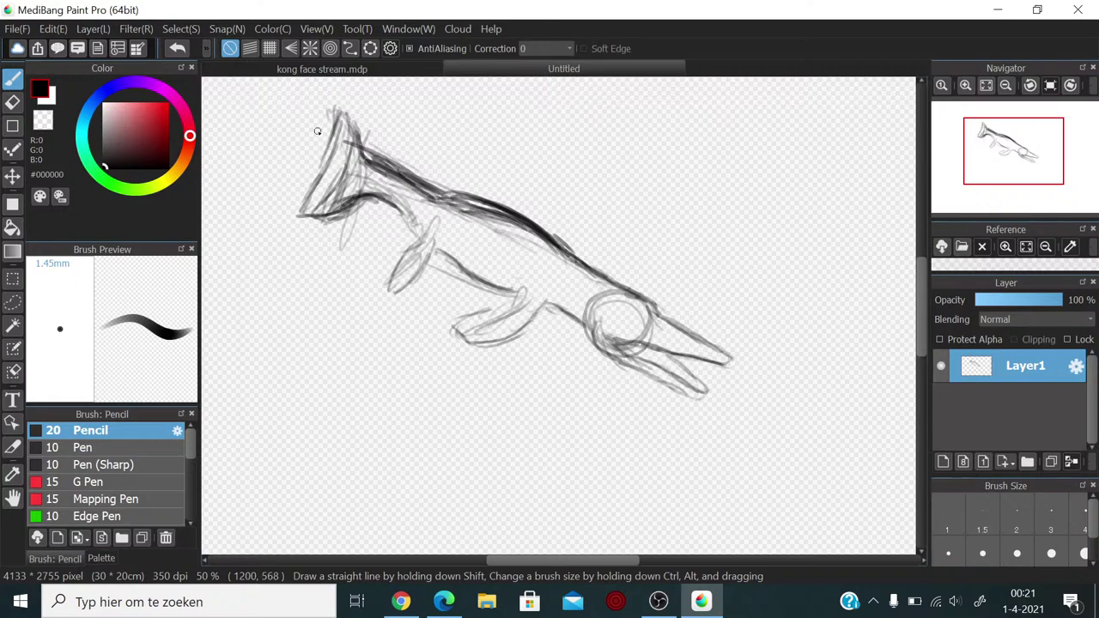
mouse_move(344, 129)
left_mouse_down()
mouse_move(327, 158)
mouse_move(335, 115)
mouse_move(312, 219)
mouse_move(352, 211)
mouse_move(344, 220)
mouse_move(383, 197)
left_mouse_up()
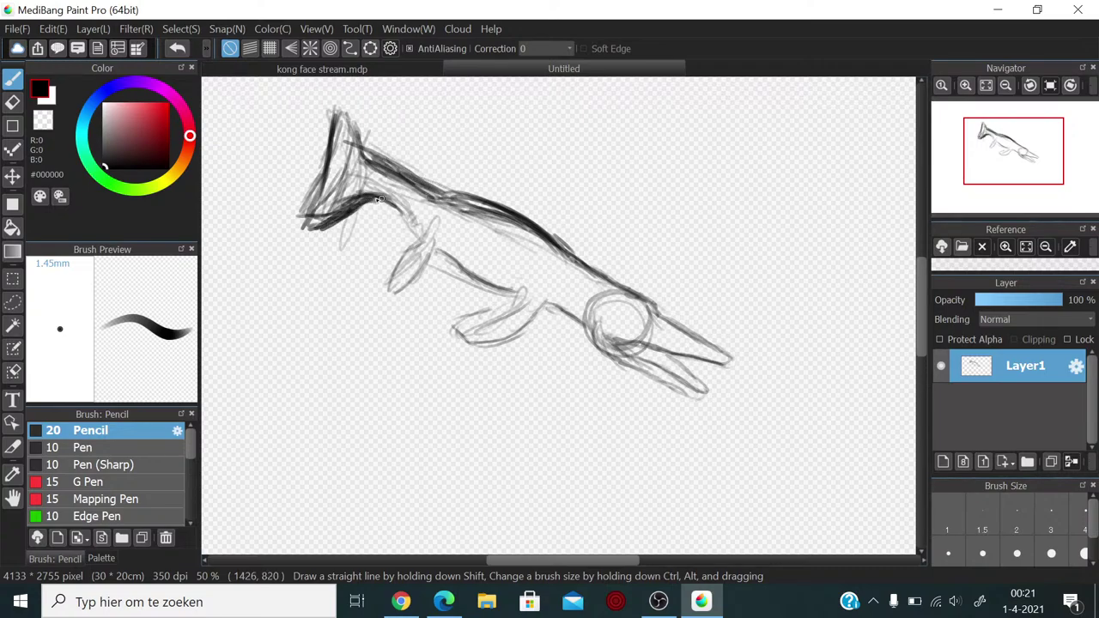
left_click_drag(376, 199, 410, 219)
mouse_move(340, 121)
left_mouse_down()
mouse_move(375, 165)
mouse_move(433, 194)
mouse_move(417, 233)
mouse_move(588, 335)
left_mouse_up()
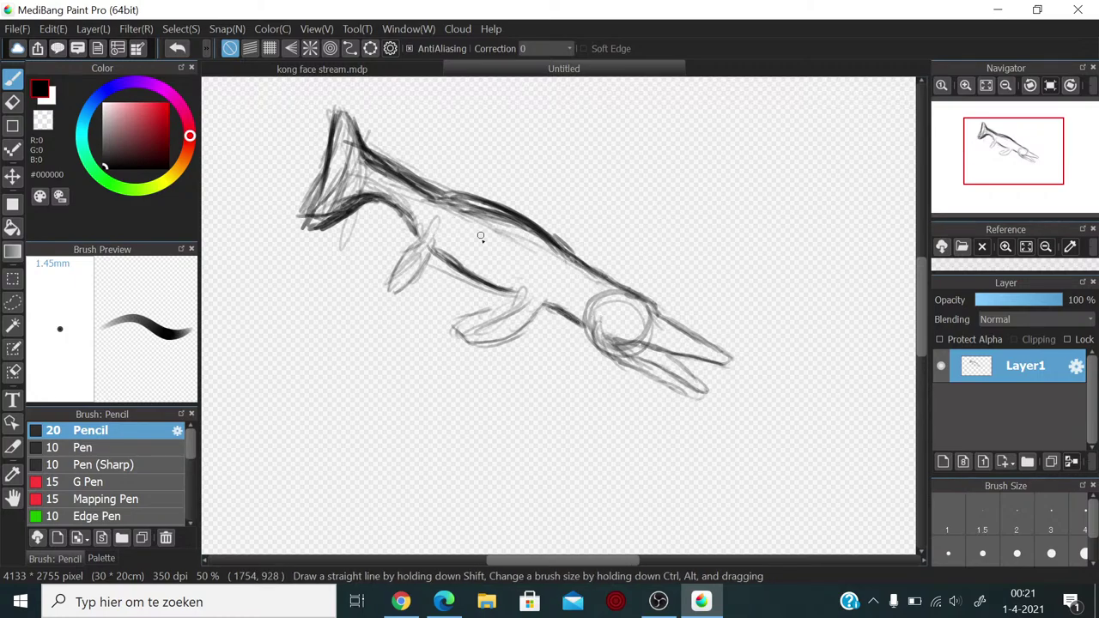
Step: Darken the outlines of the rear and front fins and the belly contour where the fins attach
mouse_move(423, 242)
left_mouse_down()
mouse_move(391, 268)
mouse_move(394, 292)
mouse_move(433, 240)
mouse_move(460, 266)
left_mouse_up()
mouse_move(520, 289)
left_mouse_down()
mouse_move(516, 304)
mouse_move(463, 318)
mouse_move(462, 345)
mouse_move(503, 334)
left_mouse_up()
mouse_move(533, 307)
left_mouse_down()
mouse_move(544, 299)
mouse_move(518, 286)
mouse_move(530, 295)
left_mouse_up()
mouse_move(654, 316)
left_mouse_down()
mouse_move(637, 305)
mouse_move(583, 331)
mouse_move(587, 342)
left_mouse_up()
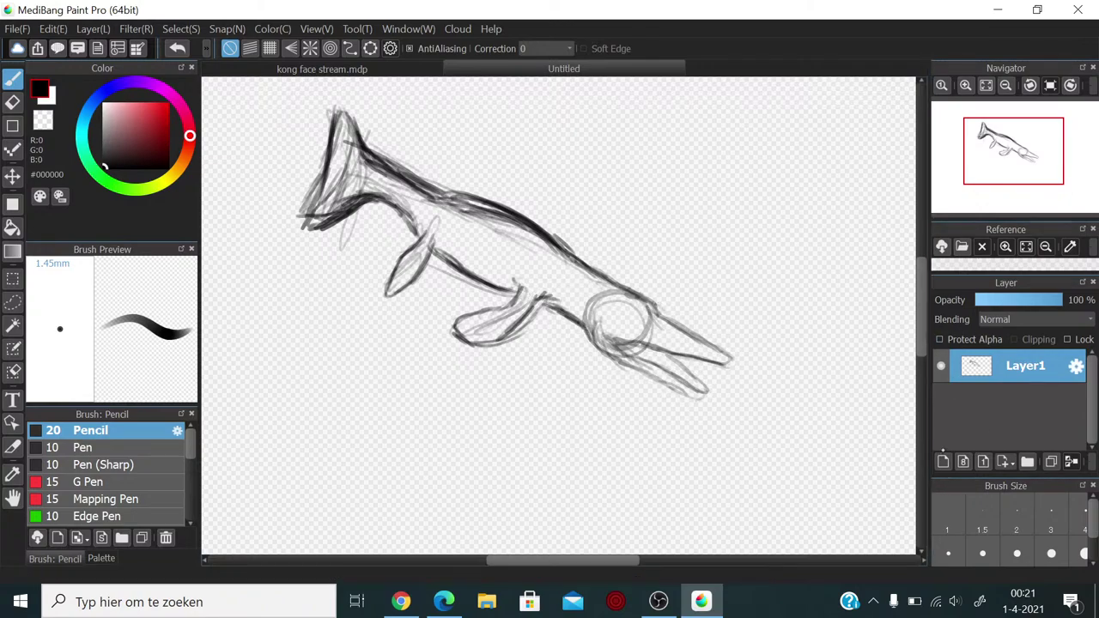
Step: Add a layer above the sketch, reduce the sketch layer's opacity to about half, and make the new layer active
left_click(943, 461)
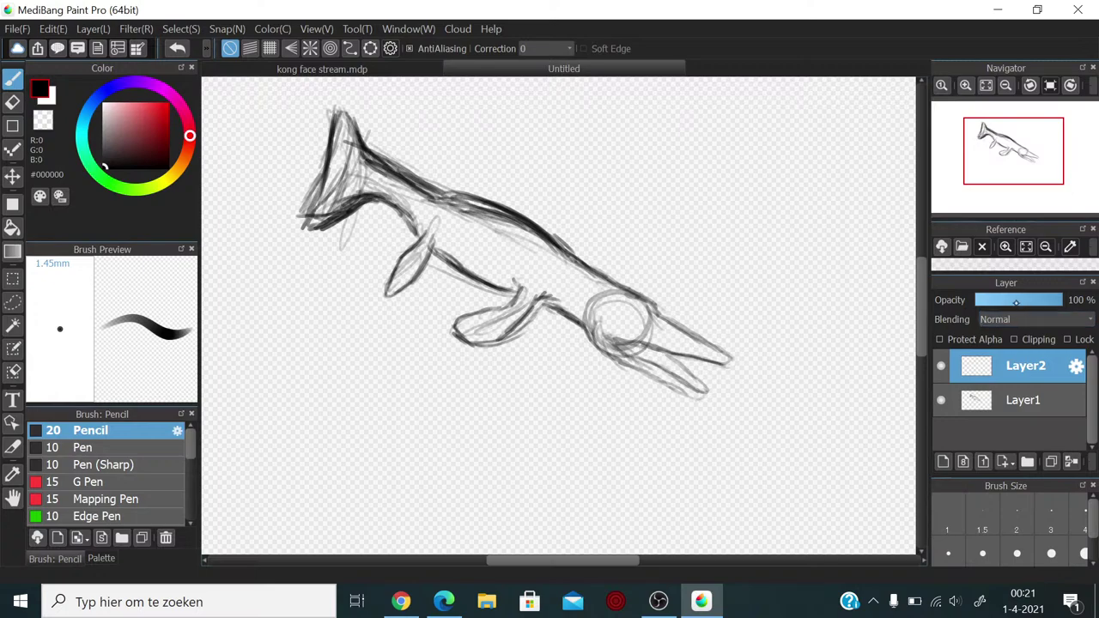
left_click_drag(1015, 302, 1068, 301)
left_click(1002, 403)
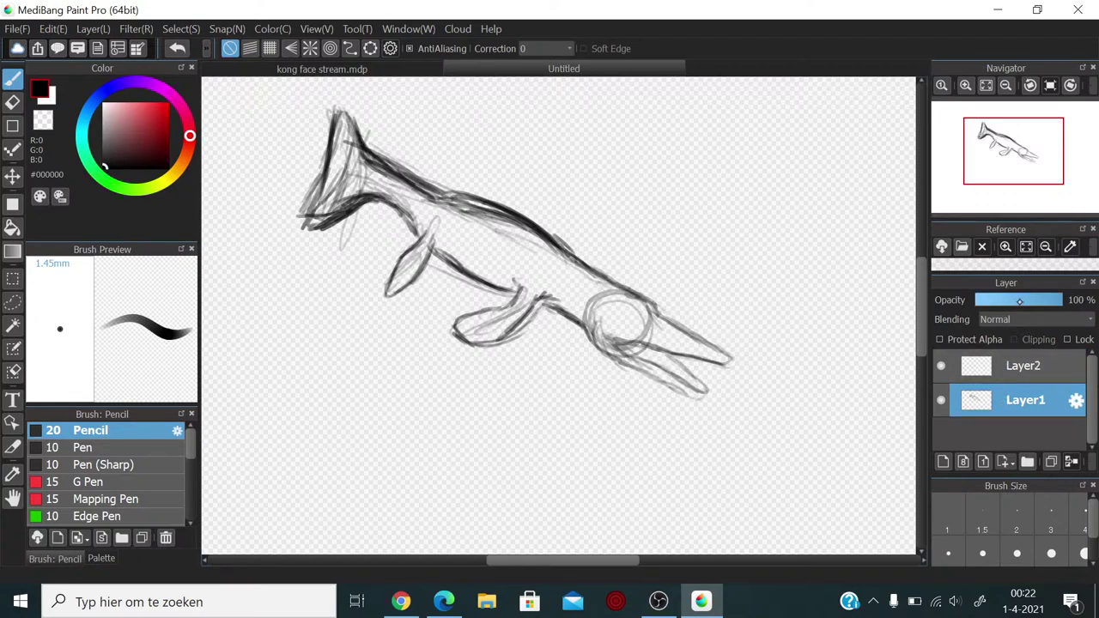
left_click(1019, 300)
left_click(1021, 365)
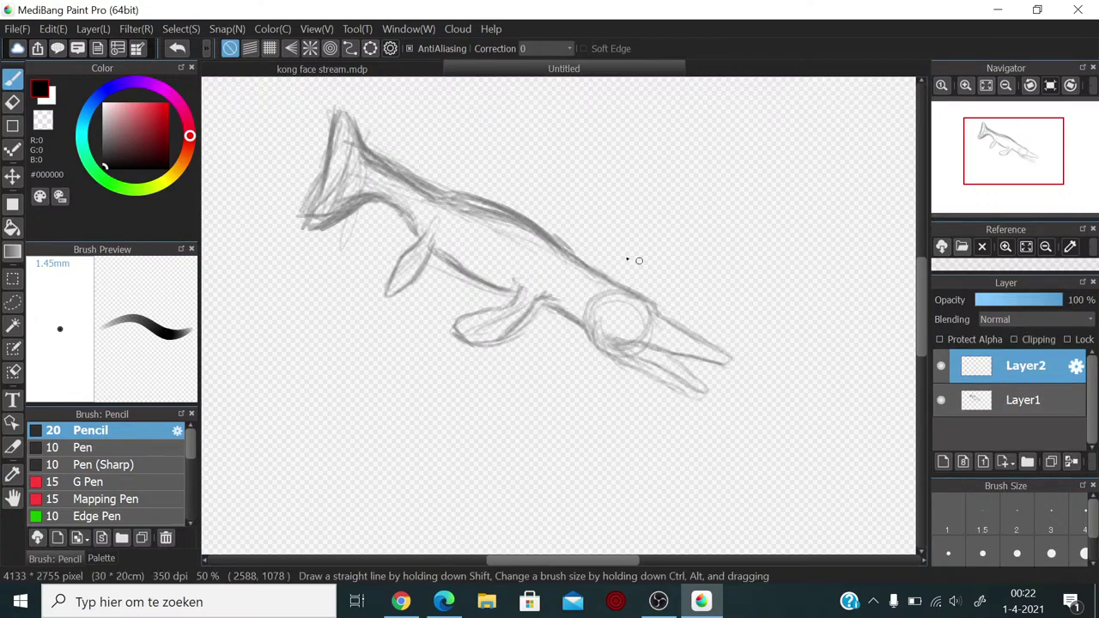
Step: Reduce the pencil size to 7.5 and trace the belly, front fin, throat and back contours on Layer2
key("ctrl+alt")
left_click_drag(466, 302, 452, 304)
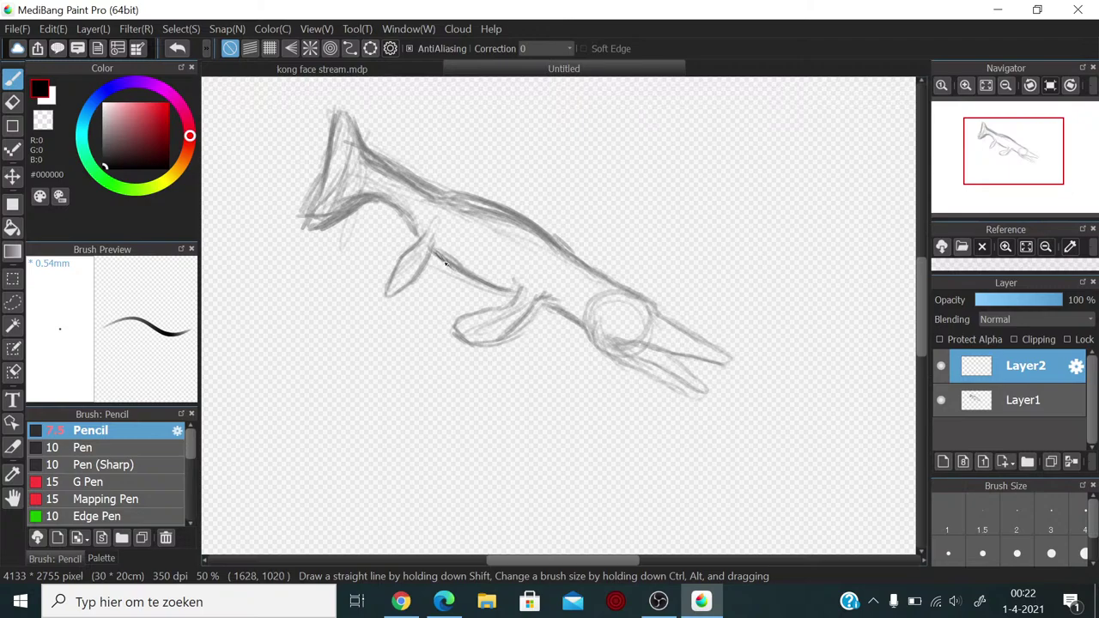
mouse_move(453, 266)
left_mouse_down()
mouse_move(500, 291)
mouse_move(516, 284)
left_mouse_up()
mouse_move(458, 330)
left_mouse_down()
mouse_move(486, 348)
mouse_move(477, 342)
mouse_move(545, 301)
left_mouse_up()
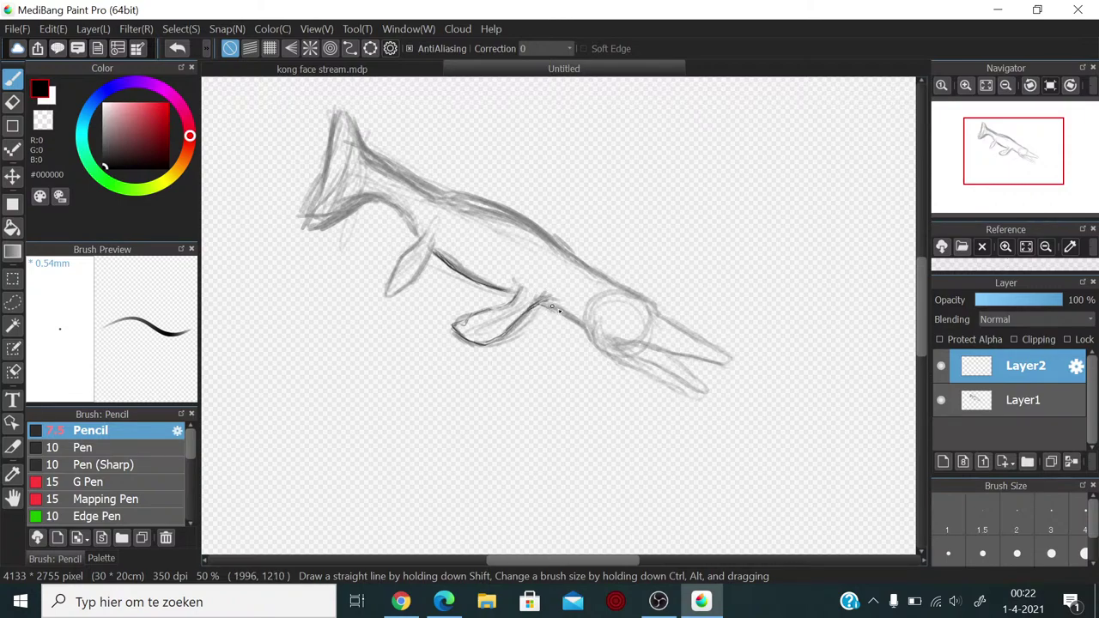
mouse_move(538, 308)
left_mouse_down()
mouse_move(613, 333)
mouse_move(555, 293)
mouse_move(541, 305)
mouse_move(587, 332)
left_mouse_up()
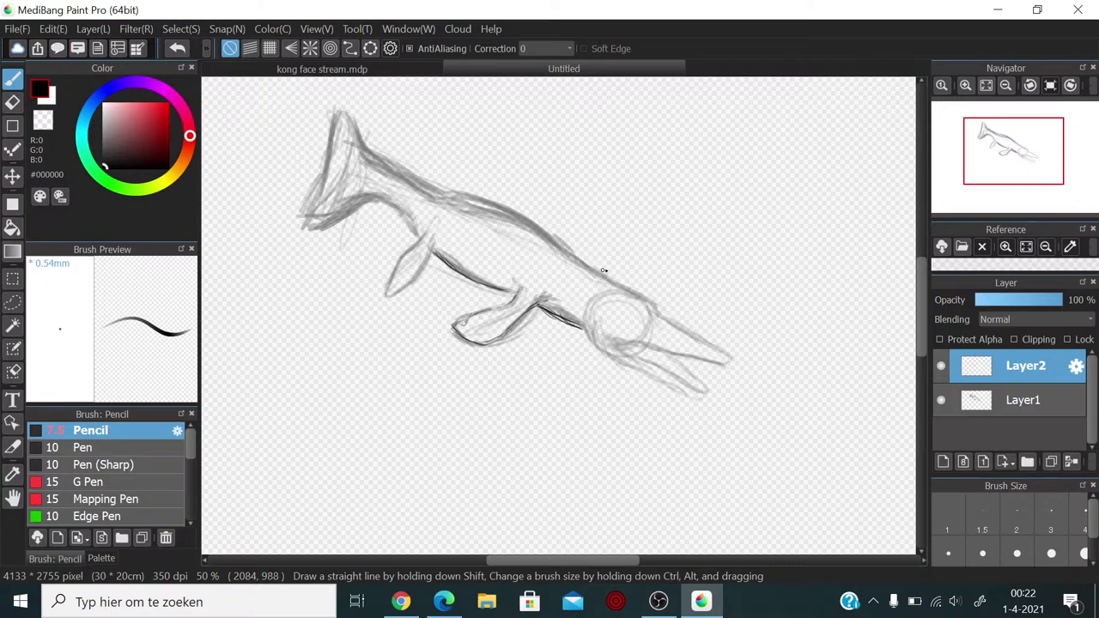
mouse_move(580, 263)
left_mouse_down()
mouse_move(559, 240)
mouse_move(579, 266)
mouse_move(547, 236)
mouse_move(587, 266)
mouse_move(548, 236)
mouse_move(552, 255)
mouse_move(523, 211)
mouse_move(420, 190)
left_mouse_up()
mouse_move(532, 224)
left_mouse_down()
mouse_move(658, 287)
mouse_move(648, 300)
left_mouse_up()
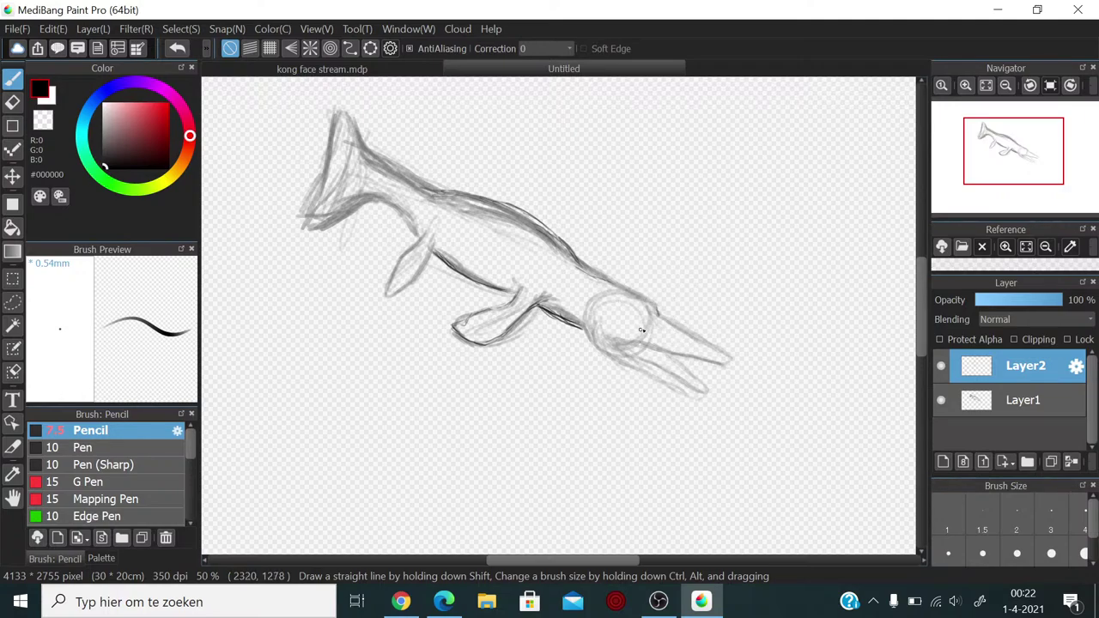
Step: Draw the eye and nostril and trace the upper jaw back to the corner of the mouth
left_click_drag(640, 321, 642, 321)
left_click_drag(642, 321, 662, 334)
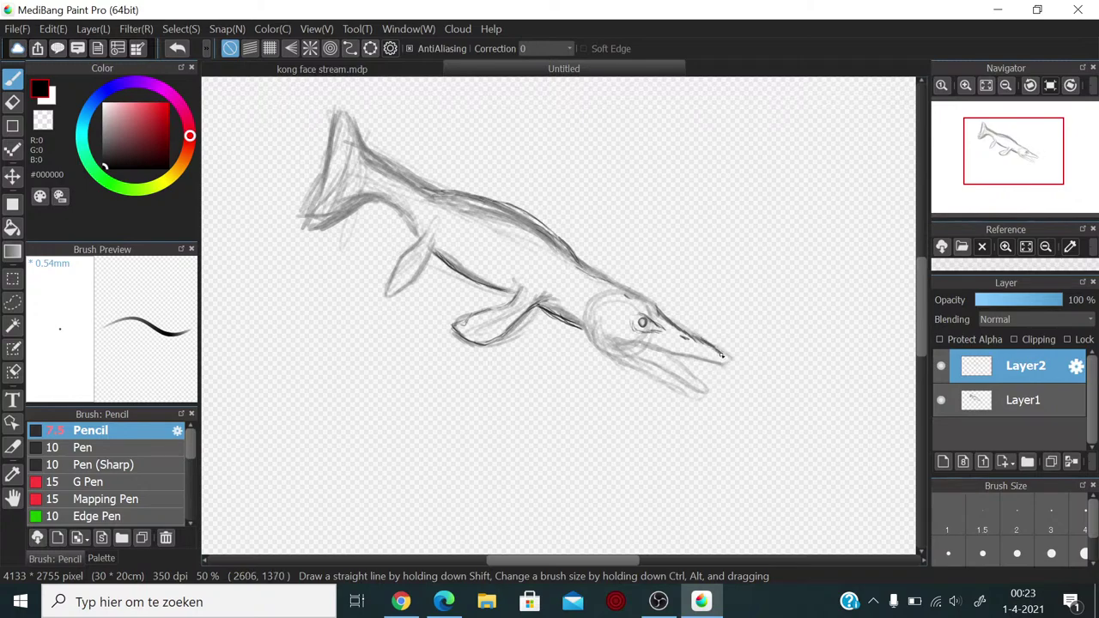
mouse_move(721, 353)
left_mouse_down()
mouse_move(721, 367)
mouse_move(652, 348)
left_mouse_up()
left_click_drag(630, 346, 613, 345)
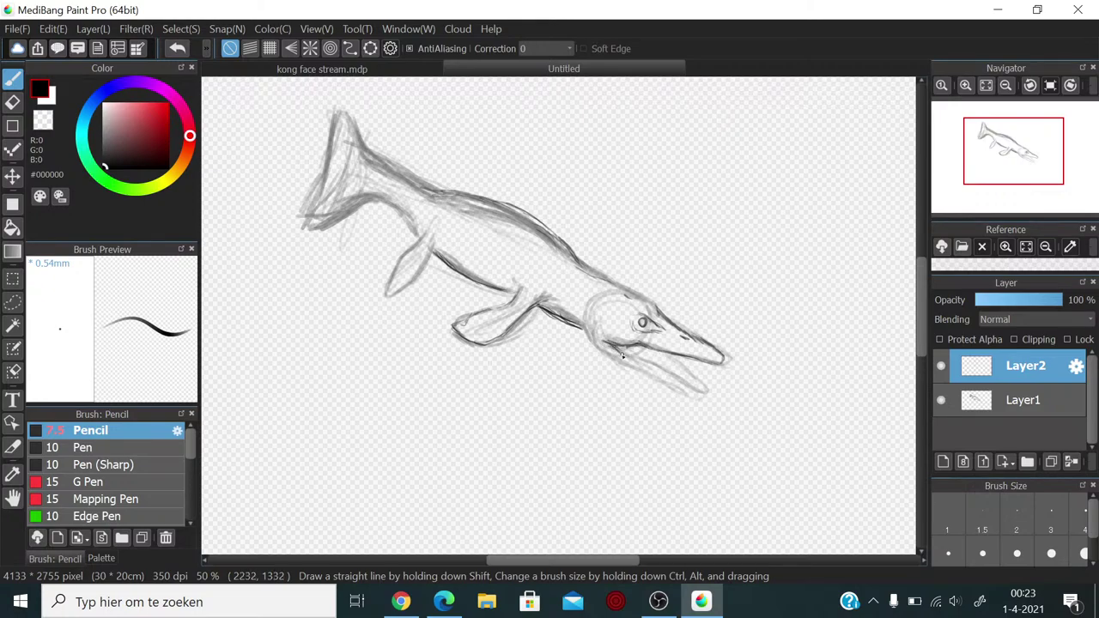
Step: Trace the open lower jaw from the mouth corner to its tip and darken the throat contour back to the front fin
left_click_drag(620, 350, 707, 392)
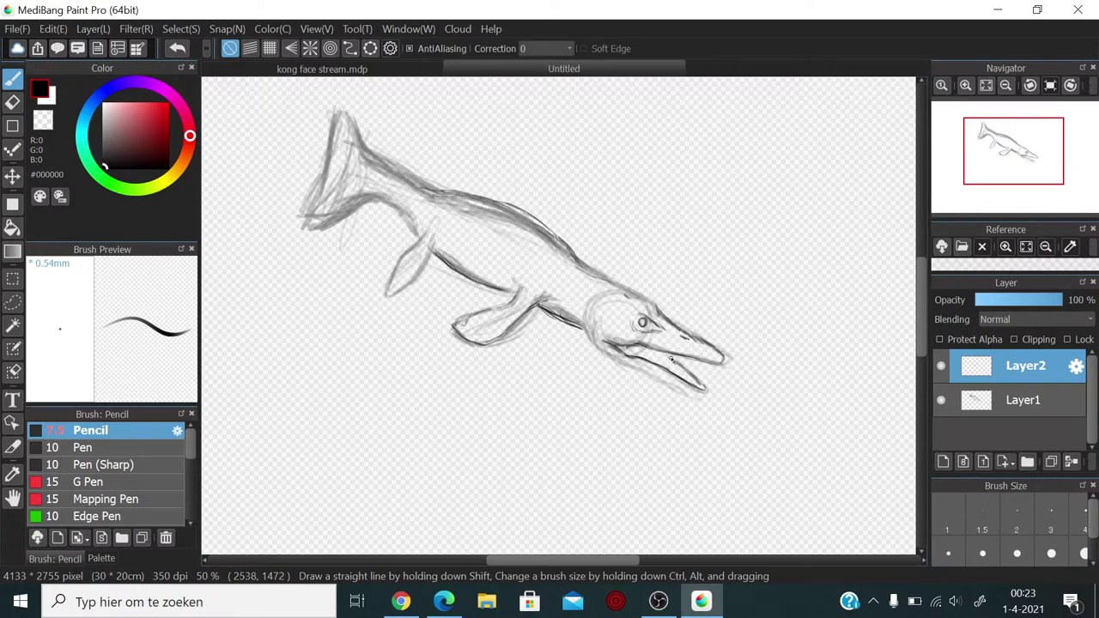
left_click_drag(690, 392, 701, 394)
left_click_drag(697, 393, 632, 366)
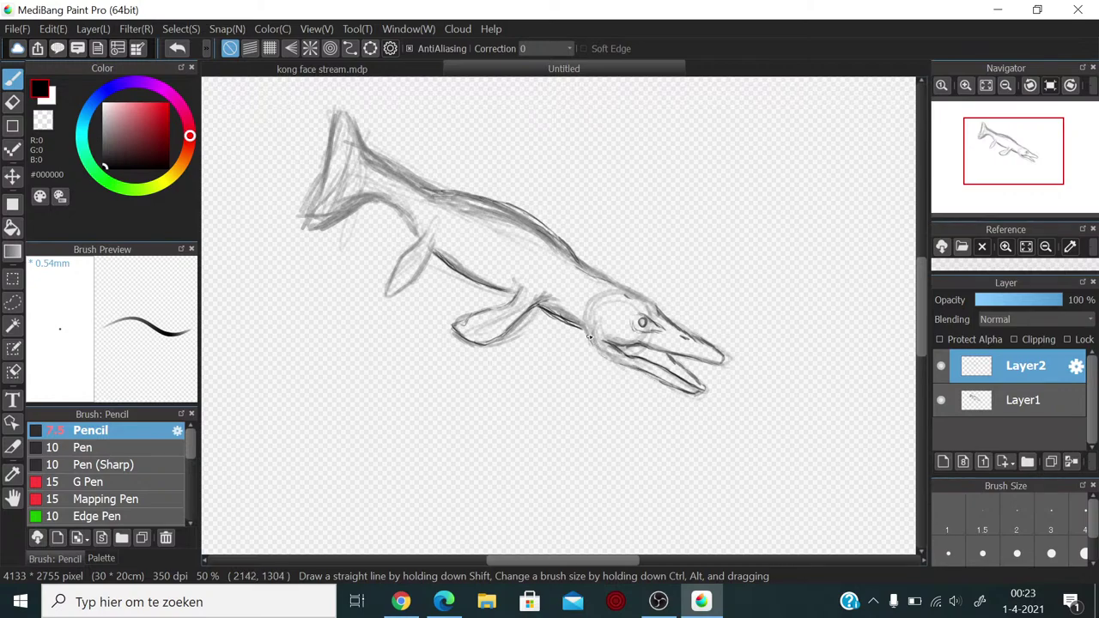
left_click_drag(589, 336, 631, 364)
mouse_move(544, 310)
left_mouse_down()
mouse_move(586, 342)
mouse_move(535, 312)
left_mouse_up()
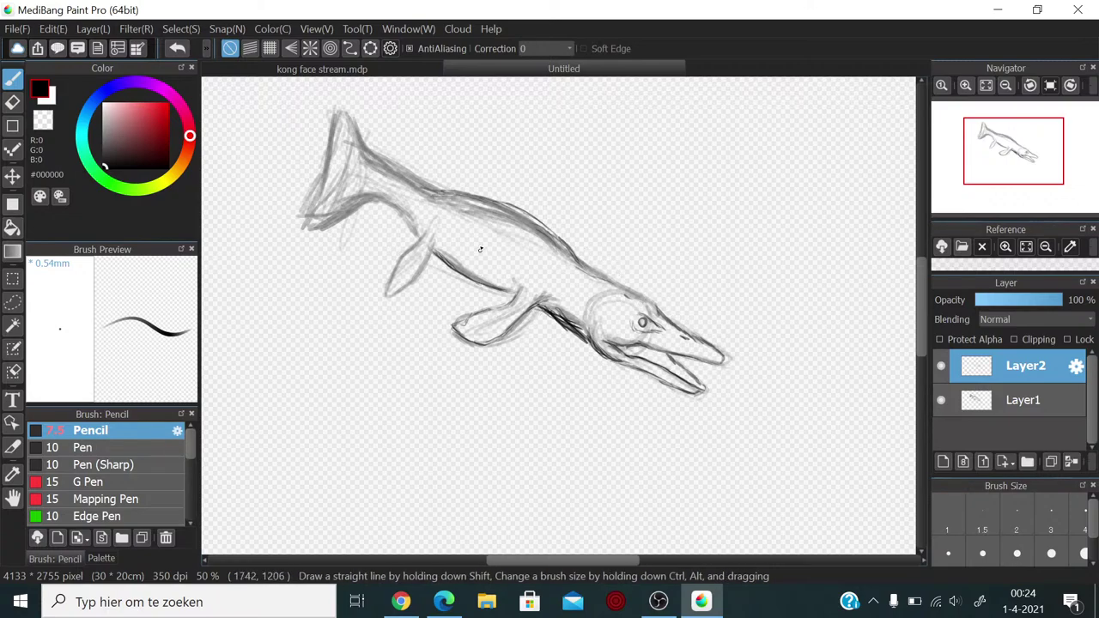
Step: Outline the rear fin, tail underside and back, and draw rows of pointed teeth with light shading along both jaws
mouse_move(436, 241)
left_mouse_down()
mouse_move(405, 292)
mouse_move(427, 268)
mouse_move(397, 293)
mouse_move(394, 267)
mouse_move(429, 226)
left_mouse_up()
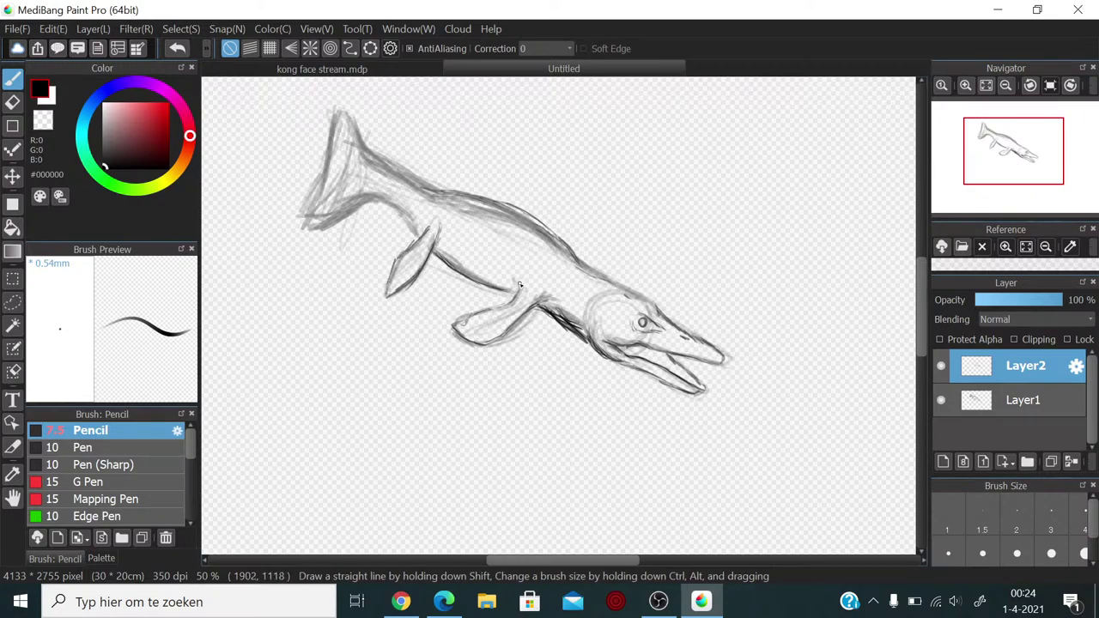
left_click_drag(518, 284, 506, 293)
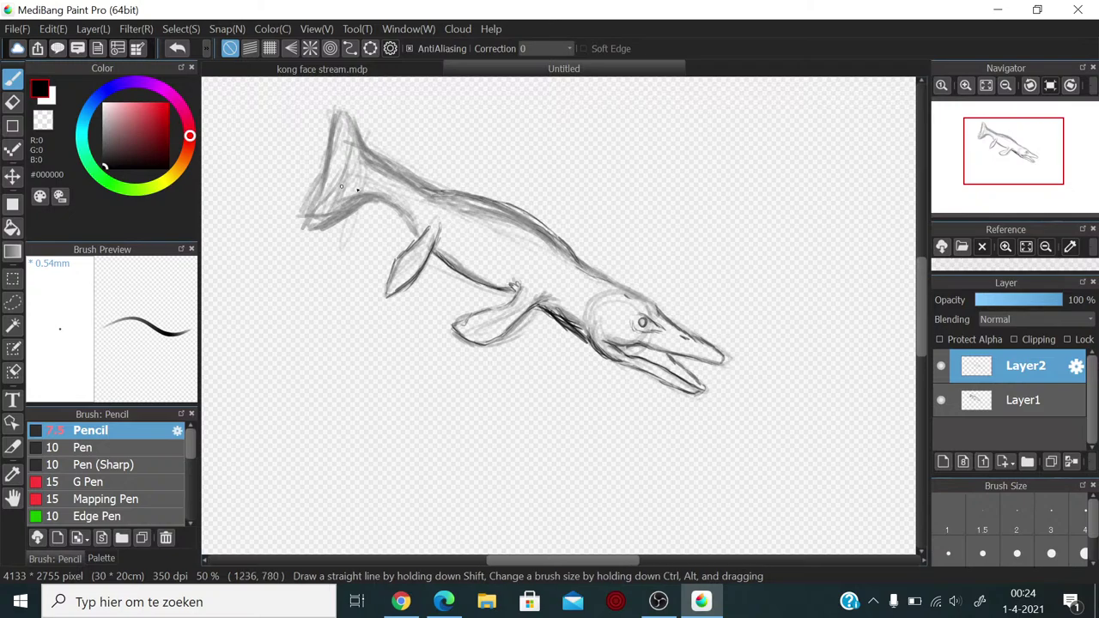
mouse_move(374, 200)
left_mouse_down()
mouse_move(413, 230)
mouse_move(413, 218)
mouse_move(465, 184)
mouse_move(514, 200)
mouse_move(485, 204)
mouse_move(521, 209)
mouse_move(501, 201)
mouse_move(574, 257)
mouse_move(576, 241)
mouse_move(564, 247)
mouse_move(644, 299)
left_mouse_up()
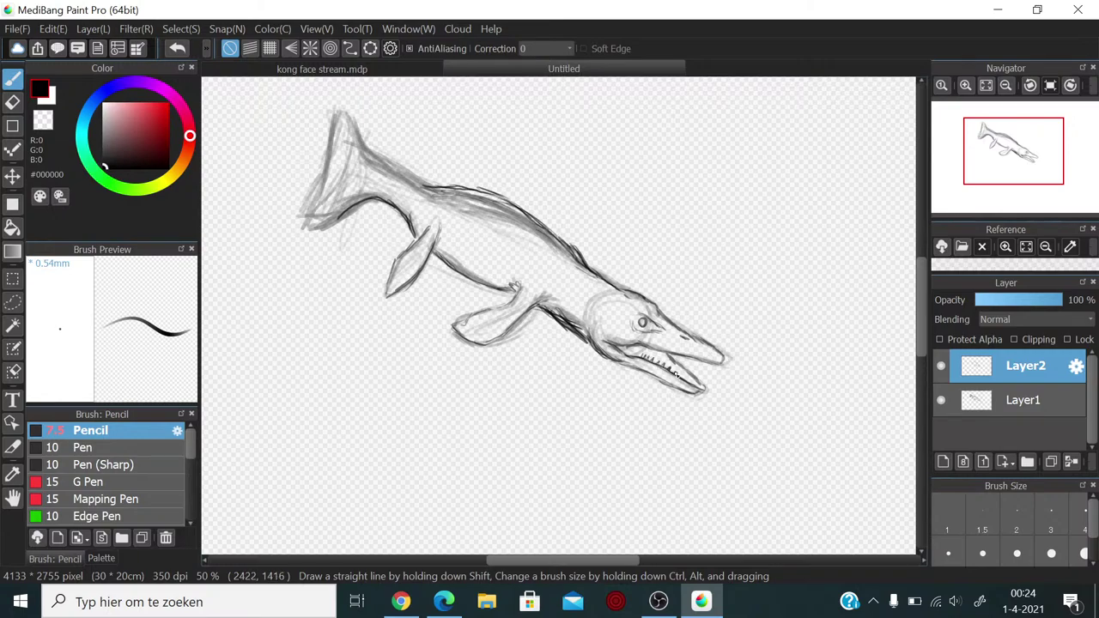
left_click_drag(683, 380, 696, 384)
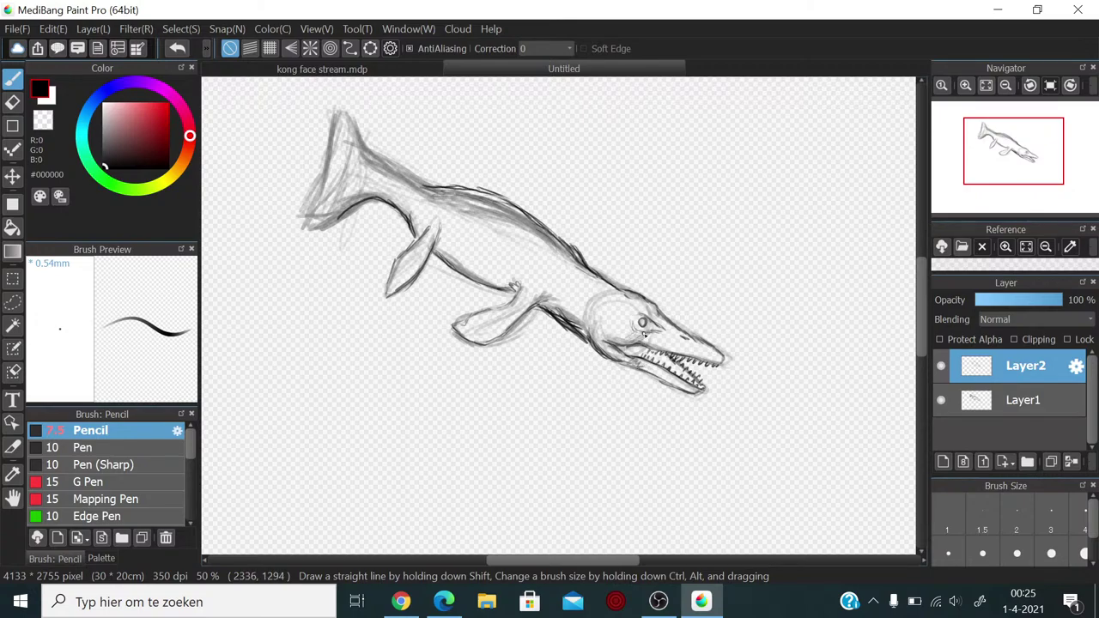
mouse_move(642, 324)
left_mouse_down()
mouse_move(693, 355)
mouse_move(662, 372)
mouse_move(701, 385)
left_mouse_up()
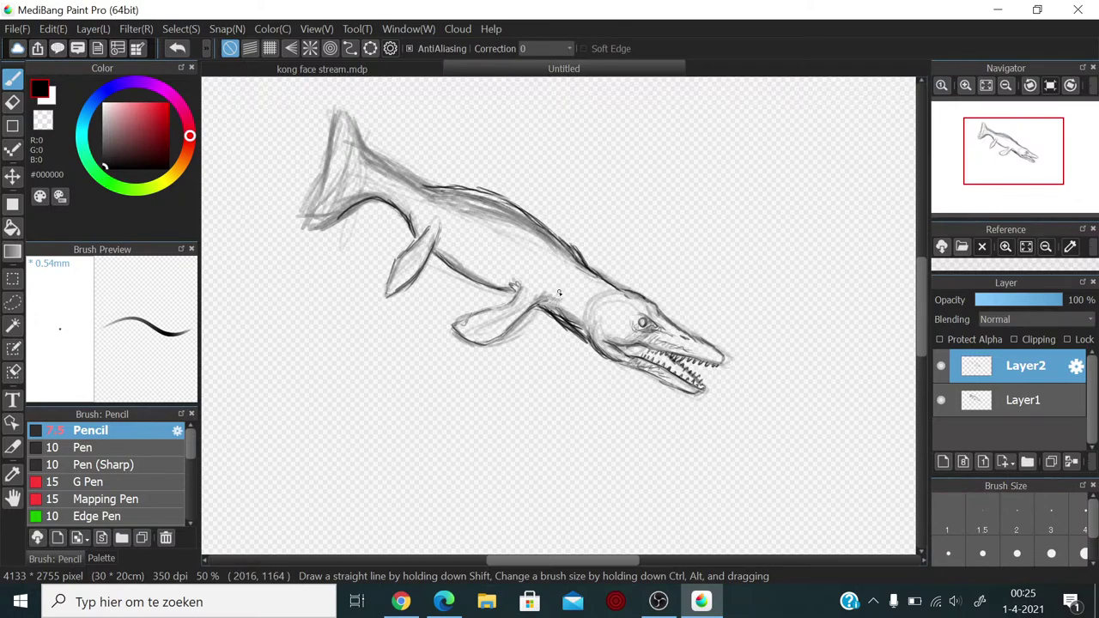
Step: Hatch the neck and belly with short strokes, and outline and hatch the tail fin
mouse_move(559, 285)
left_mouse_down()
mouse_move(554, 302)
mouse_move(576, 322)
left_mouse_up()
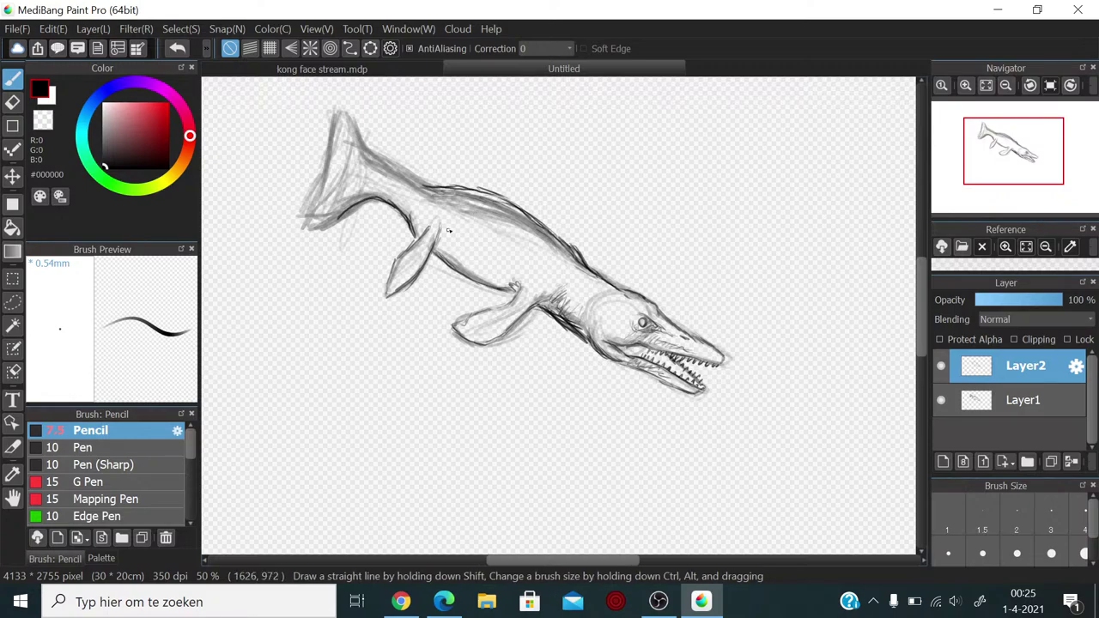
mouse_move(436, 242)
left_mouse_down()
mouse_move(468, 262)
mouse_move(449, 243)
mouse_move(486, 285)
left_mouse_up()
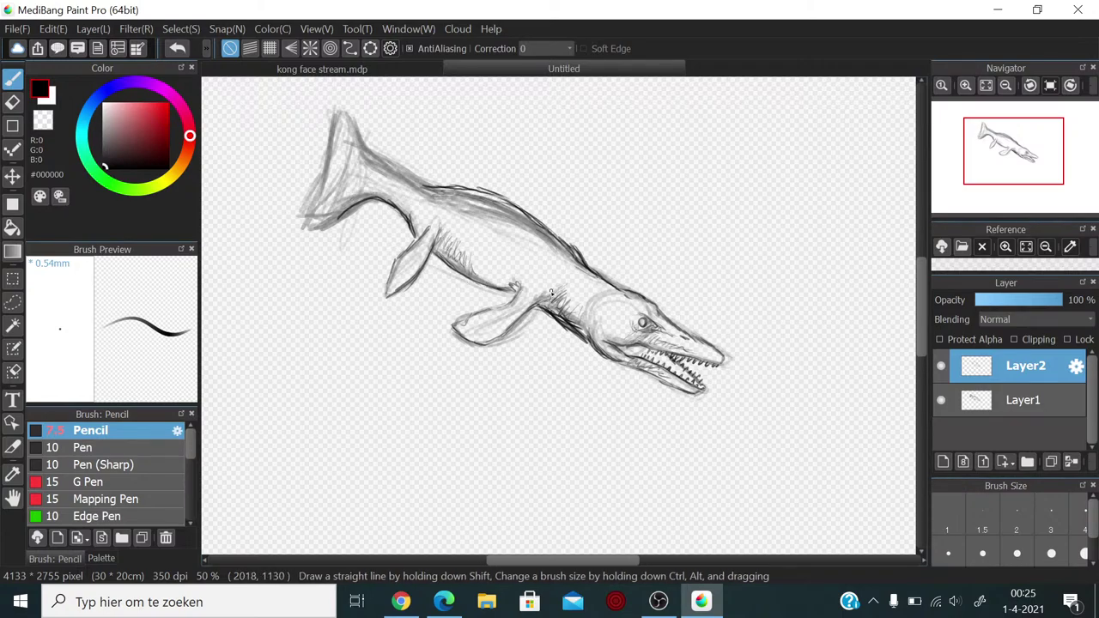
mouse_move(556, 288)
left_mouse_down()
mouse_move(508, 333)
mouse_move(575, 277)
mouse_move(559, 304)
mouse_move(578, 290)
mouse_move(585, 322)
mouse_move(592, 291)
mouse_move(554, 279)
left_mouse_up()
mouse_move(472, 244)
left_mouse_down()
mouse_move(480, 275)
mouse_move(493, 262)
mouse_move(515, 285)
left_mouse_up()
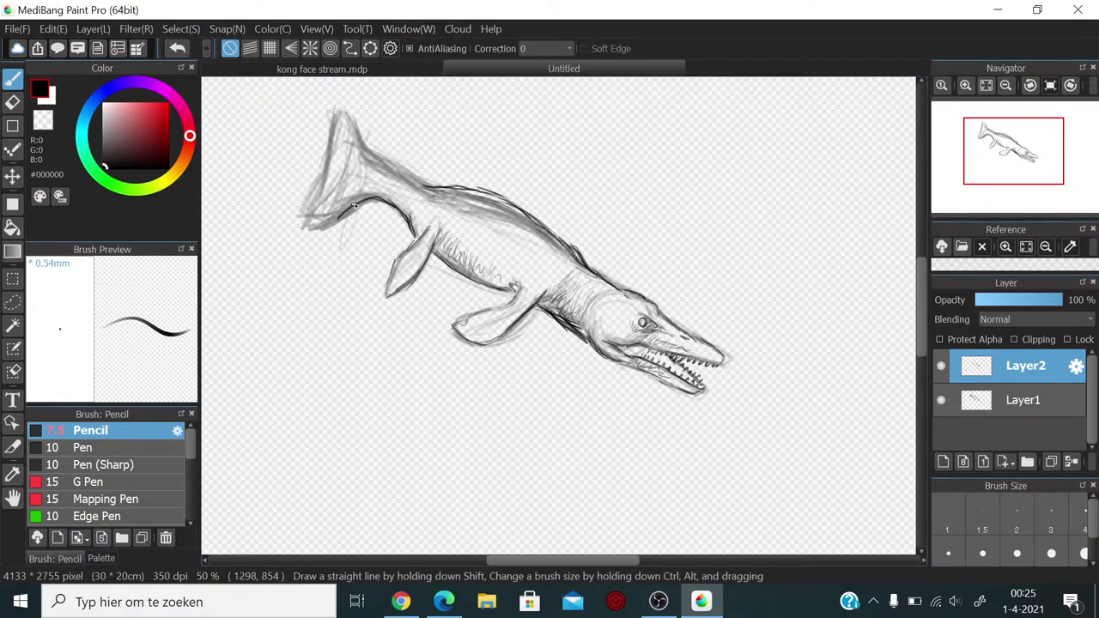
mouse_move(344, 214)
left_mouse_down()
mouse_move(307, 230)
mouse_move(302, 220)
mouse_move(333, 186)
mouse_move(352, 135)
mouse_move(340, 188)
mouse_move(323, 191)
mouse_move(354, 110)
mouse_move(377, 175)
mouse_move(433, 191)
mouse_move(408, 184)
left_mouse_up()
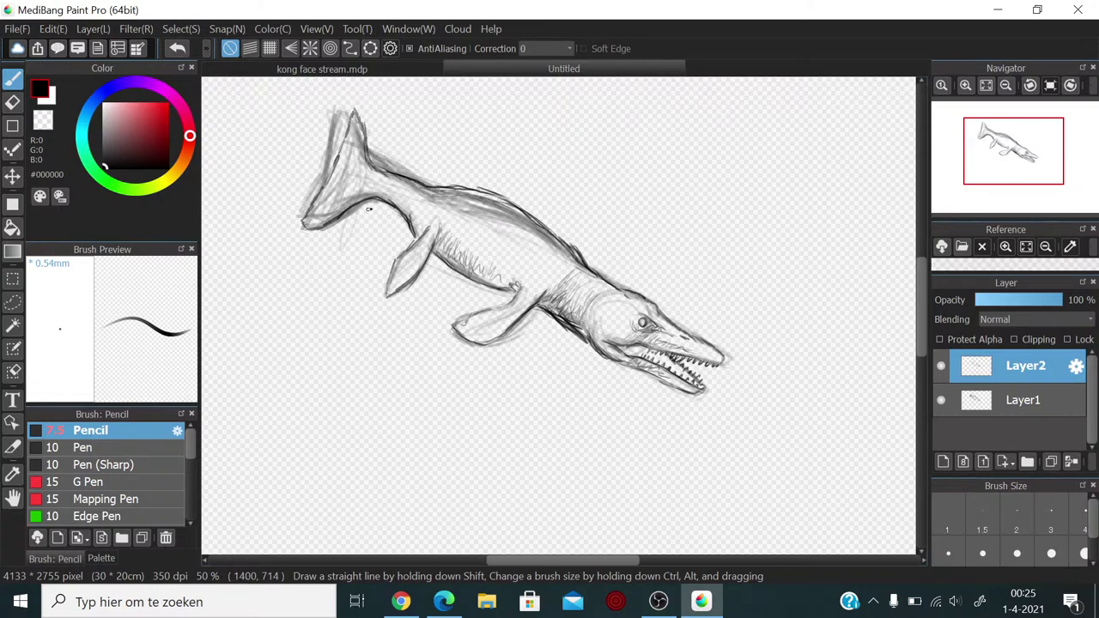
mouse_move(347, 210)
left_mouse_down()
mouse_move(360, 176)
mouse_move(386, 180)
left_mouse_up()
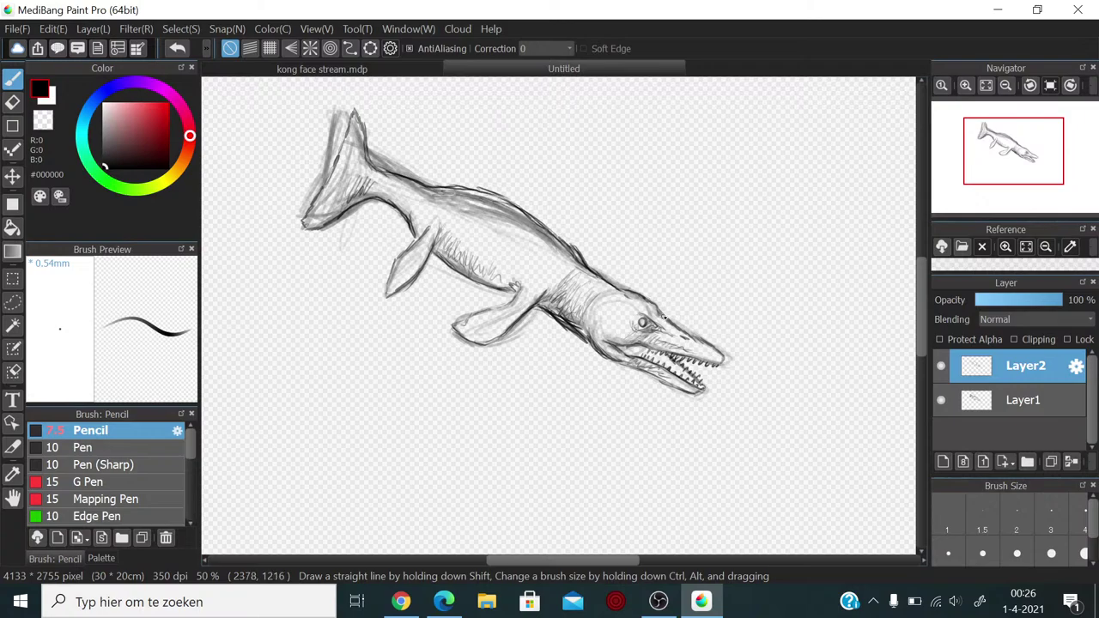
Step: Darken the pupil and the area around the eye, and reinforce the back contour from the neck to the tail
left_click_drag(649, 324, 645, 331)
left_click_drag(649, 326, 656, 331)
left_click_drag(642, 322, 645, 323)
scroll(683, 307, "down", 3)
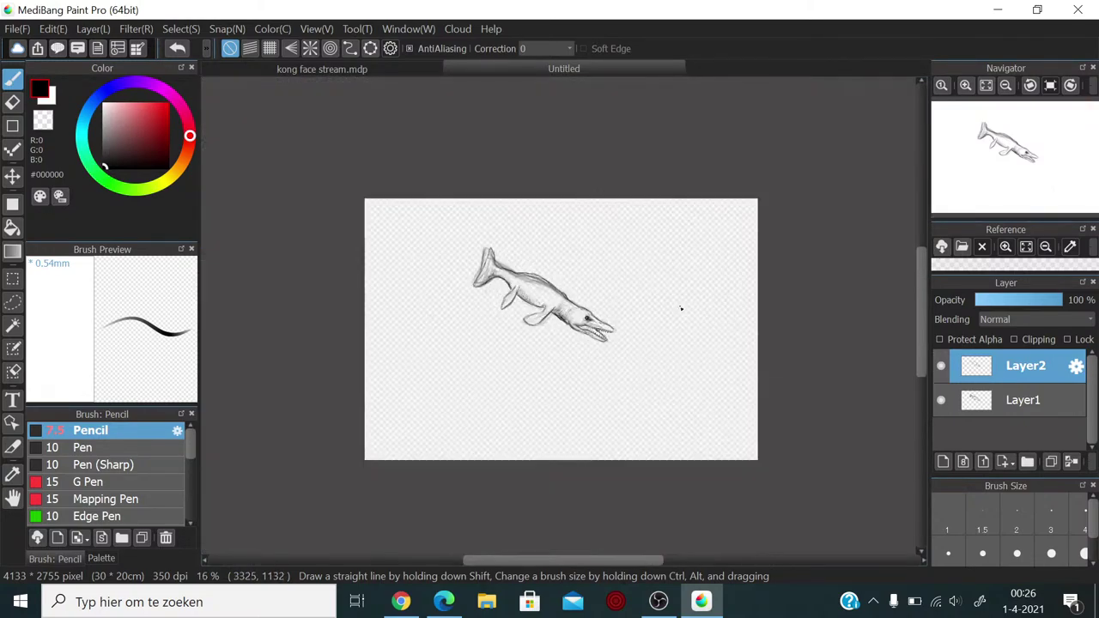
scroll(677, 309, "up", 3)
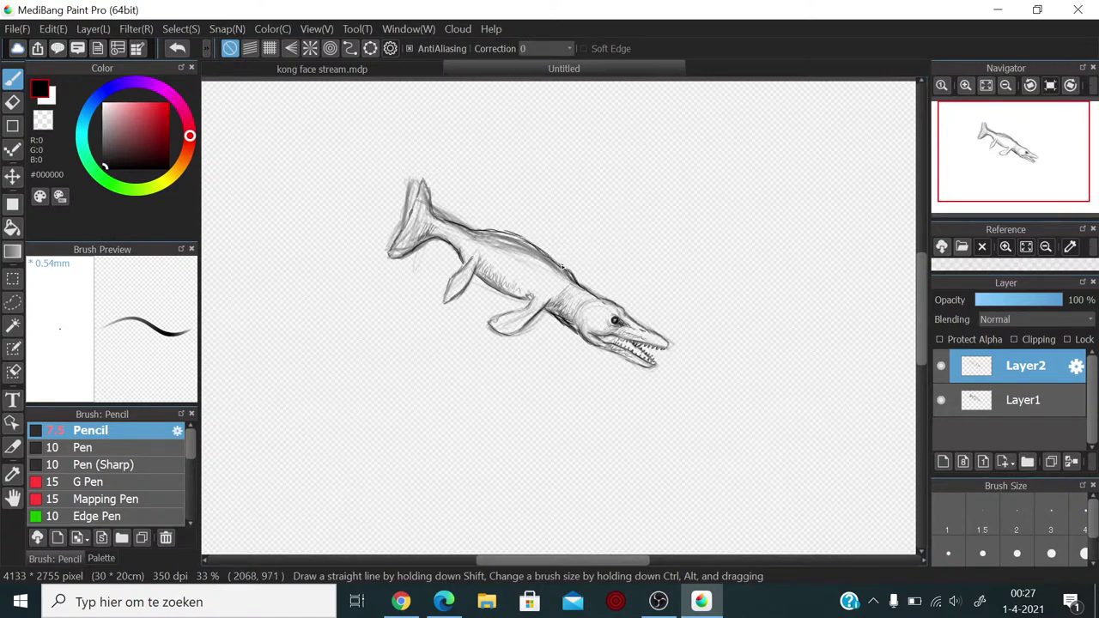
mouse_move(577, 276)
left_mouse_down()
mouse_move(530, 244)
mouse_move(475, 232)
mouse_move(521, 235)
mouse_move(443, 215)
left_mouse_up()
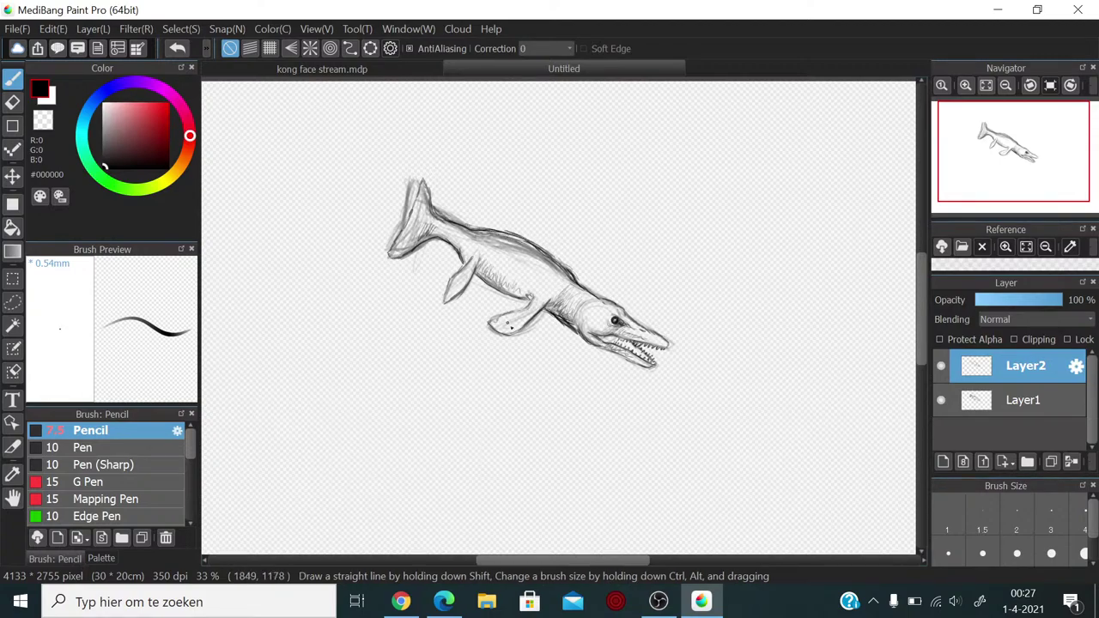
Step: Extend the hatching across the tail fin and along the belly, and shade the front and rear fins
key("ctrl+Tab")
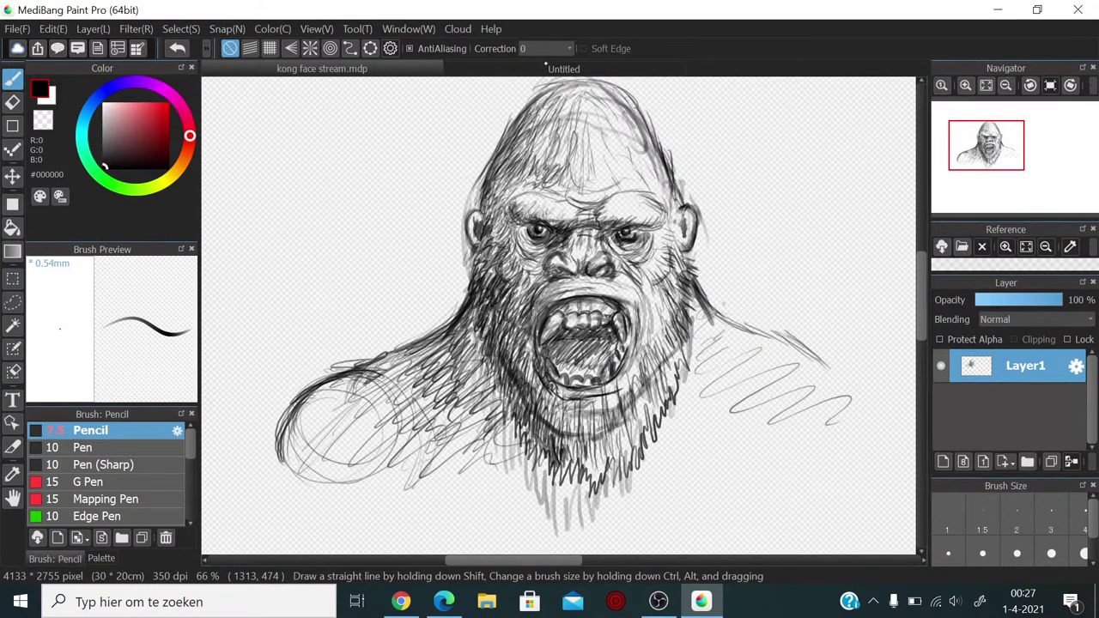
left_click(558, 69)
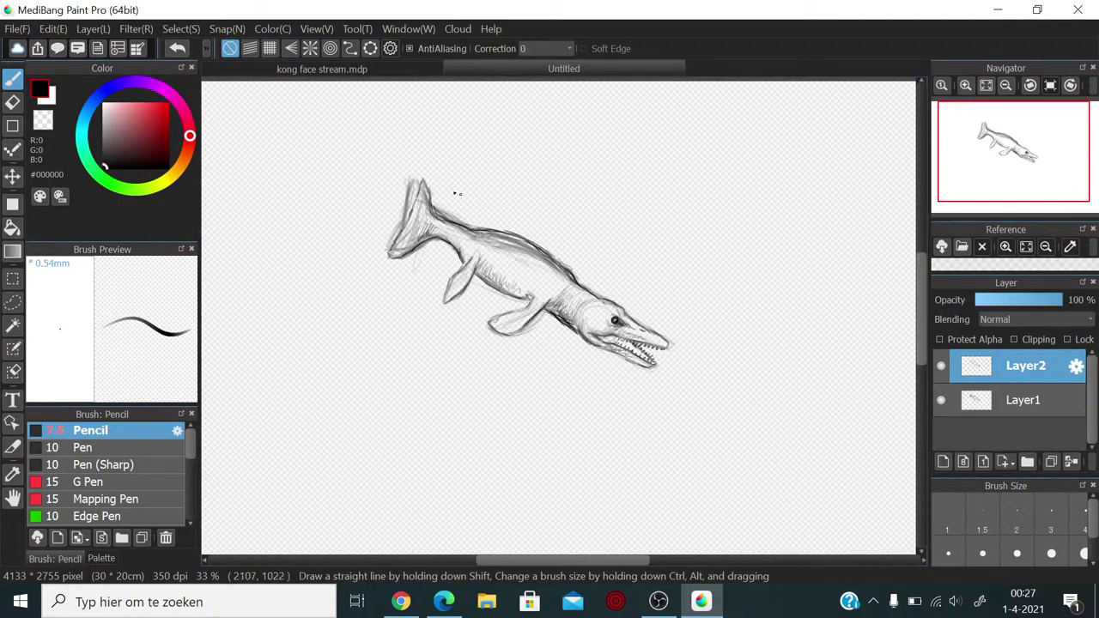
mouse_move(418, 183)
left_mouse_down()
mouse_move(413, 210)
mouse_move(422, 204)
mouse_move(398, 259)
left_mouse_up()
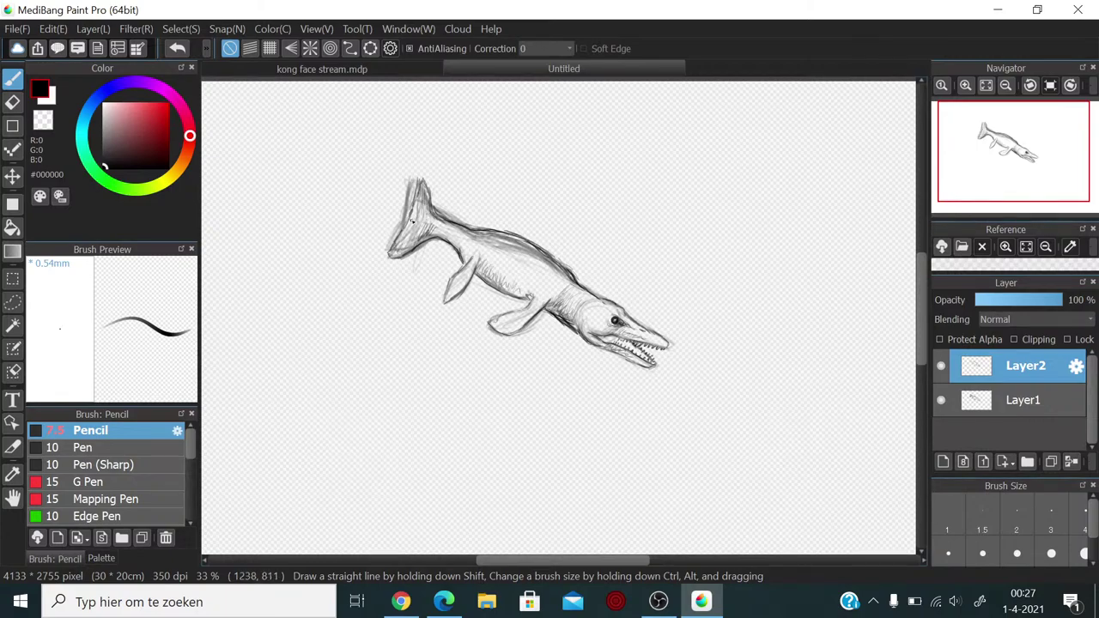
mouse_move(414, 220)
left_mouse_down()
mouse_move(396, 250)
mouse_move(415, 240)
left_mouse_up()
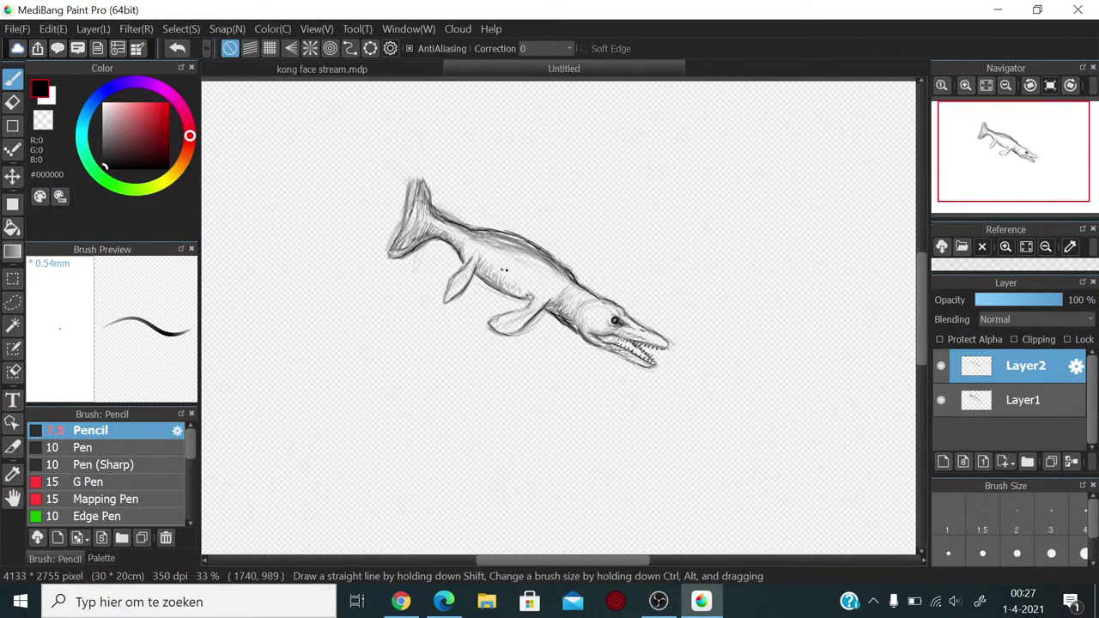
left_click_drag(526, 287, 530, 295)
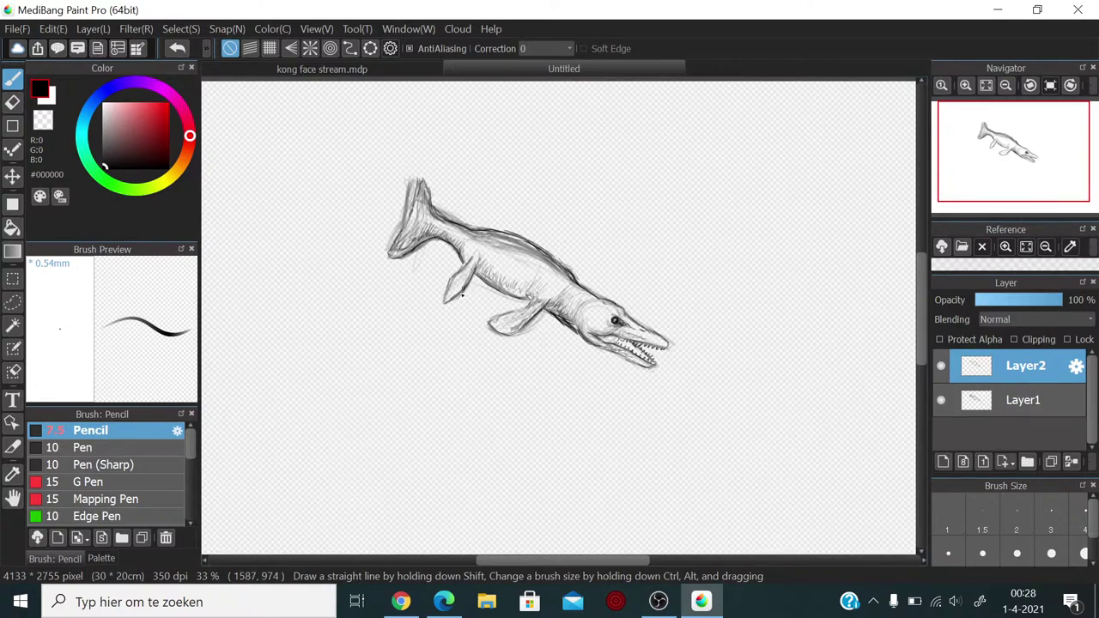
Step: Darken the lower edge of the sea creature's rear fin with short pencil strokes
left_click_drag(462, 294, 450, 299)
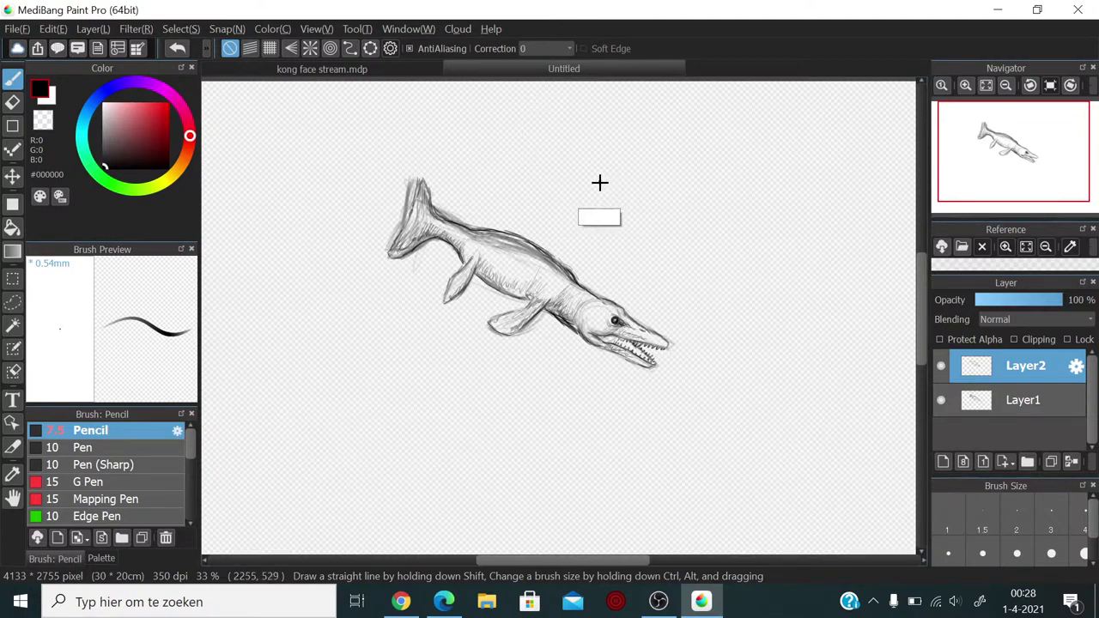
Step: Set the Pencil size to 20 and create a new 30 × 20 cm image at 350 dpi with a transparent background
mouse_move(598, 181)
left_mouse_down()
mouse_move(618, 186)
mouse_move(593, 186)
mouse_move(604, 189)
left_mouse_up()
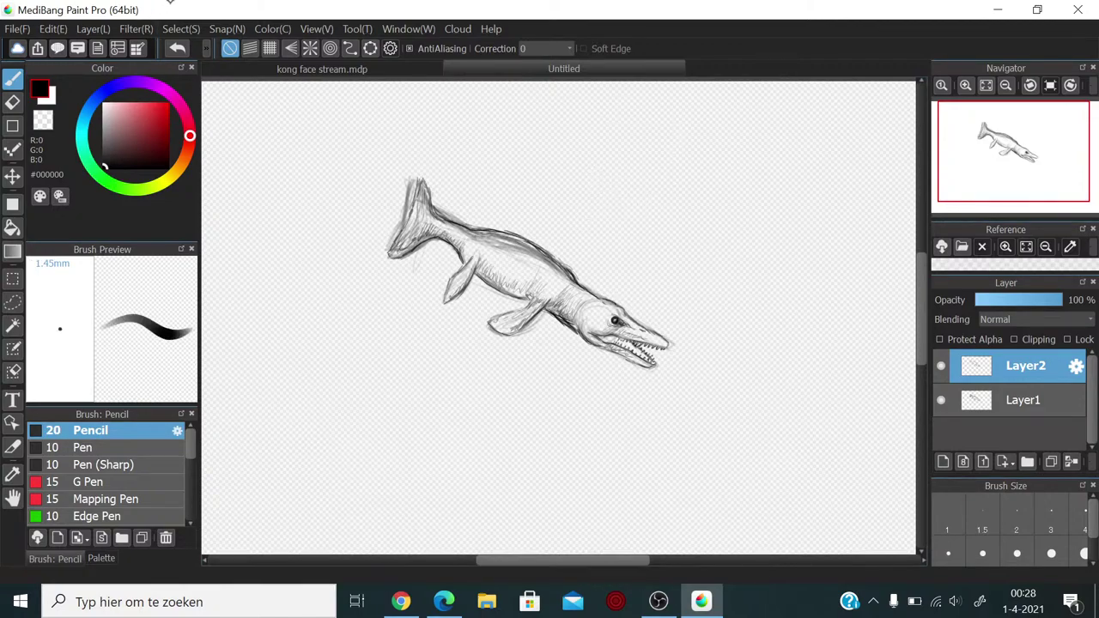
left_click(54, 28)
left_click(17, 28)
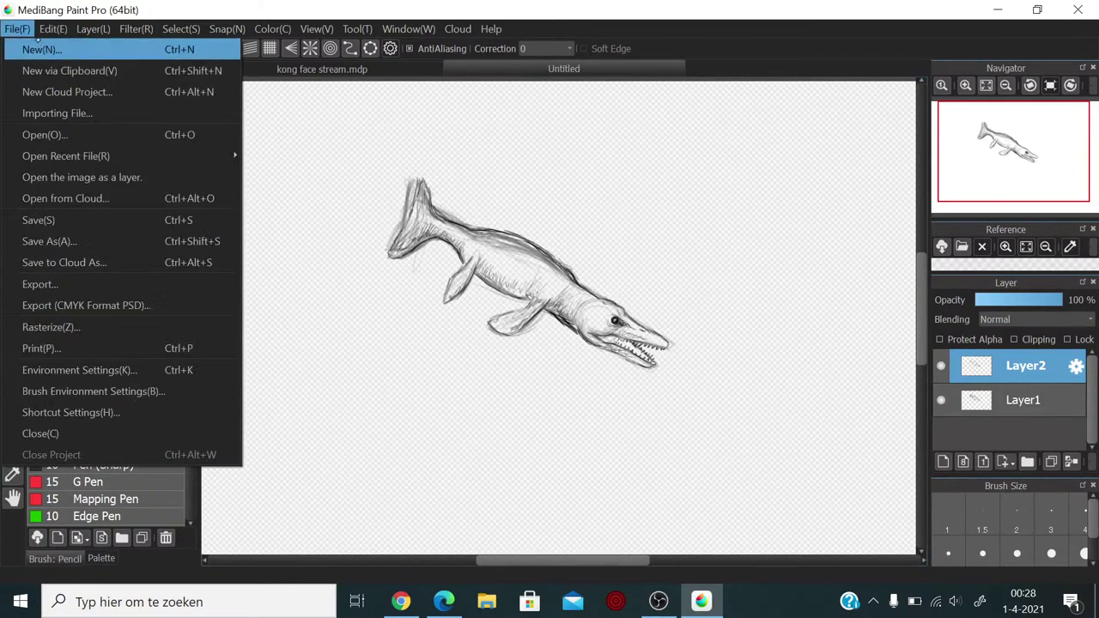
left_click(38, 47)
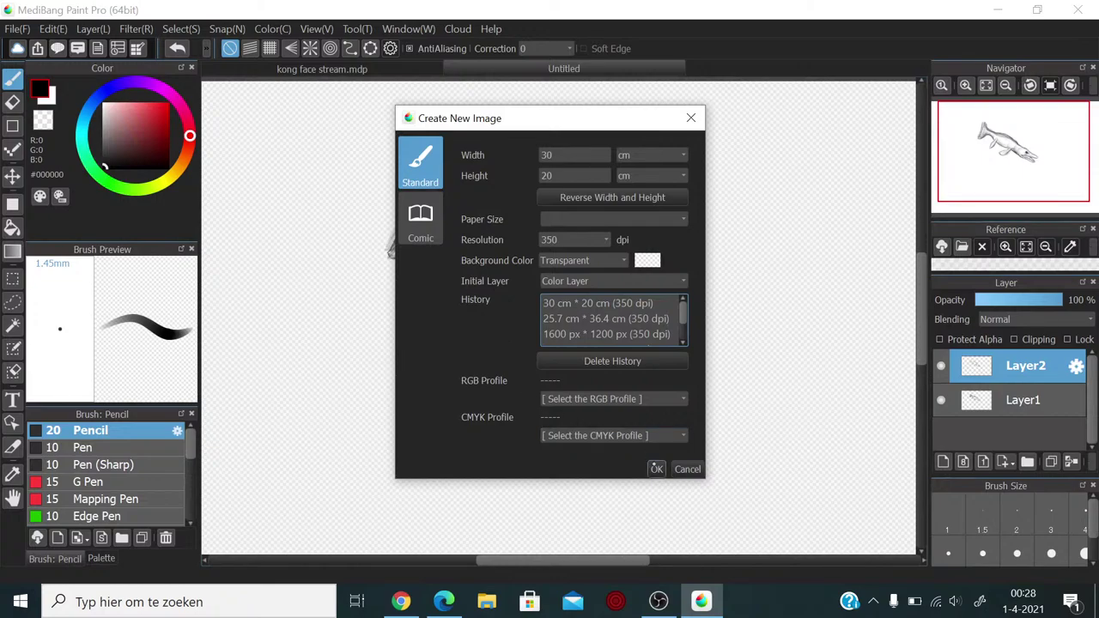
left_click(656, 469)
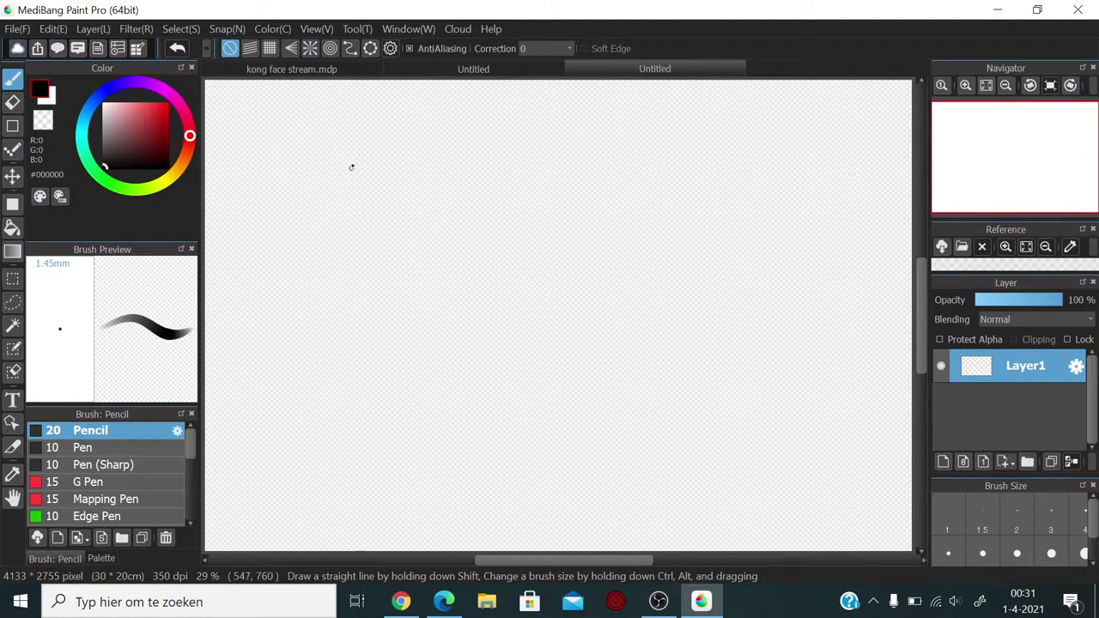
Step: Sketch a head circle near the canvas's upper-left corner and add the brow, blunt snout and open mouth lines of a reptilian monster
mouse_move(343, 136)
left_mouse_down()
mouse_move(337, 210)
mouse_move(386, 143)
mouse_move(312, 147)
mouse_move(311, 171)
left_mouse_up()
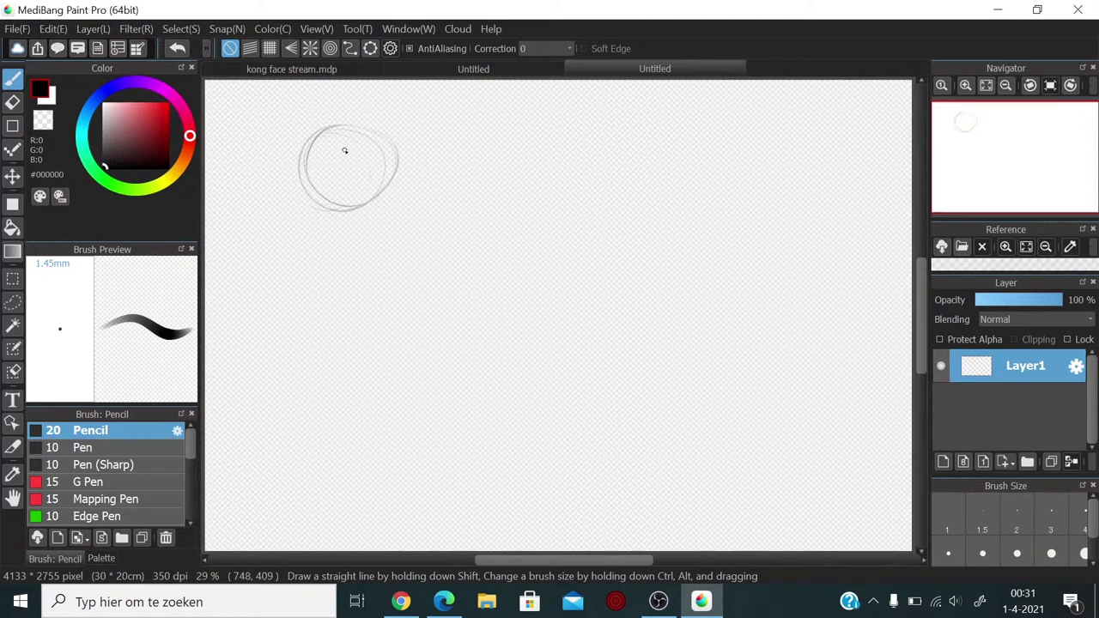
mouse_move(341, 146)
left_mouse_down()
mouse_move(375, 156)
mouse_move(393, 146)
mouse_move(400, 153)
mouse_move(387, 161)
left_mouse_up()
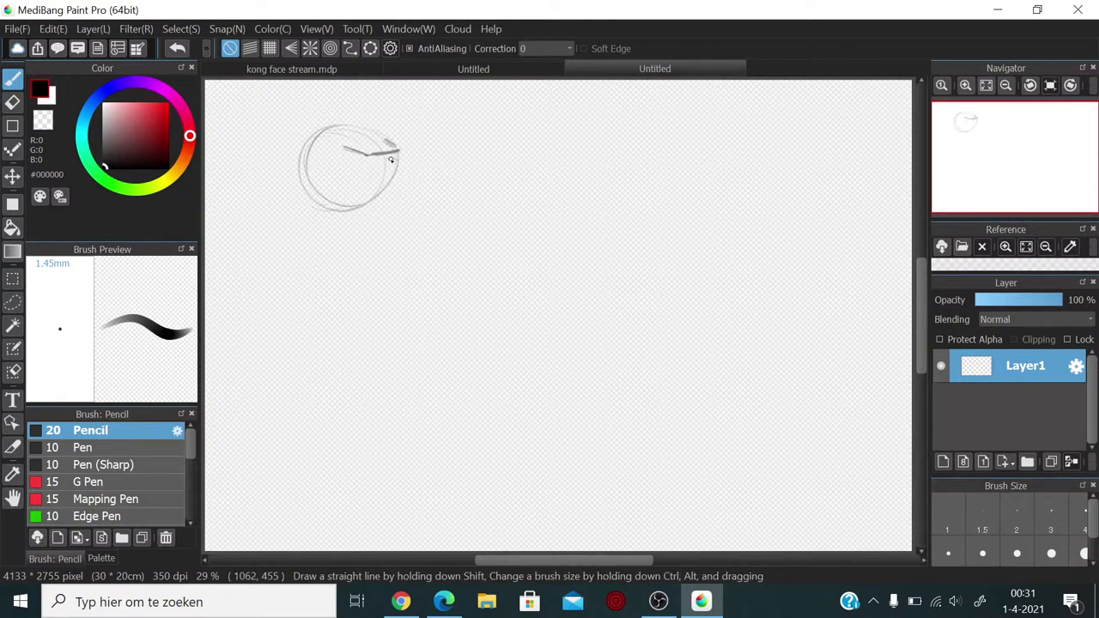
mouse_move(395, 157)
left_mouse_down()
mouse_move(431, 192)
mouse_move(352, 191)
mouse_move(382, 191)
mouse_move(363, 201)
mouse_move(353, 192)
mouse_move(422, 198)
left_mouse_up()
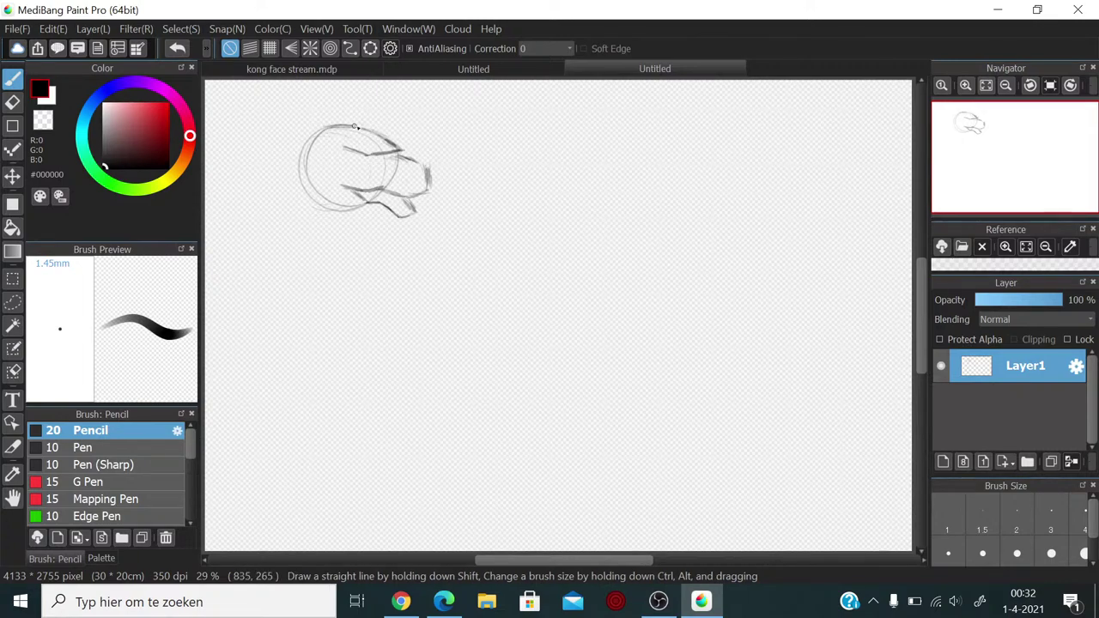
Step: Draw the back of the head with jagged spikes, and outline the lower jaw and its rounded rear corner
mouse_move(354, 126)
left_mouse_down()
mouse_move(303, 136)
mouse_move(343, 126)
mouse_move(288, 153)
mouse_move(321, 129)
mouse_move(288, 158)
mouse_move(315, 137)
mouse_move(301, 181)
left_mouse_up()
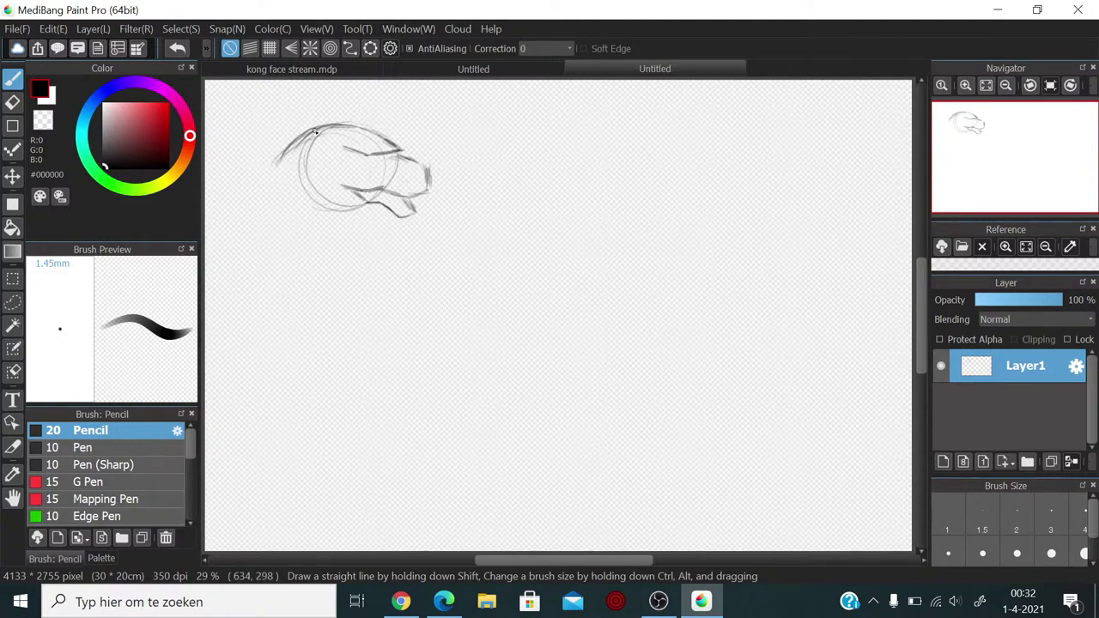
mouse_move(314, 129)
left_mouse_down()
mouse_move(329, 126)
mouse_move(309, 139)
mouse_move(273, 138)
mouse_move(264, 170)
left_mouse_up()
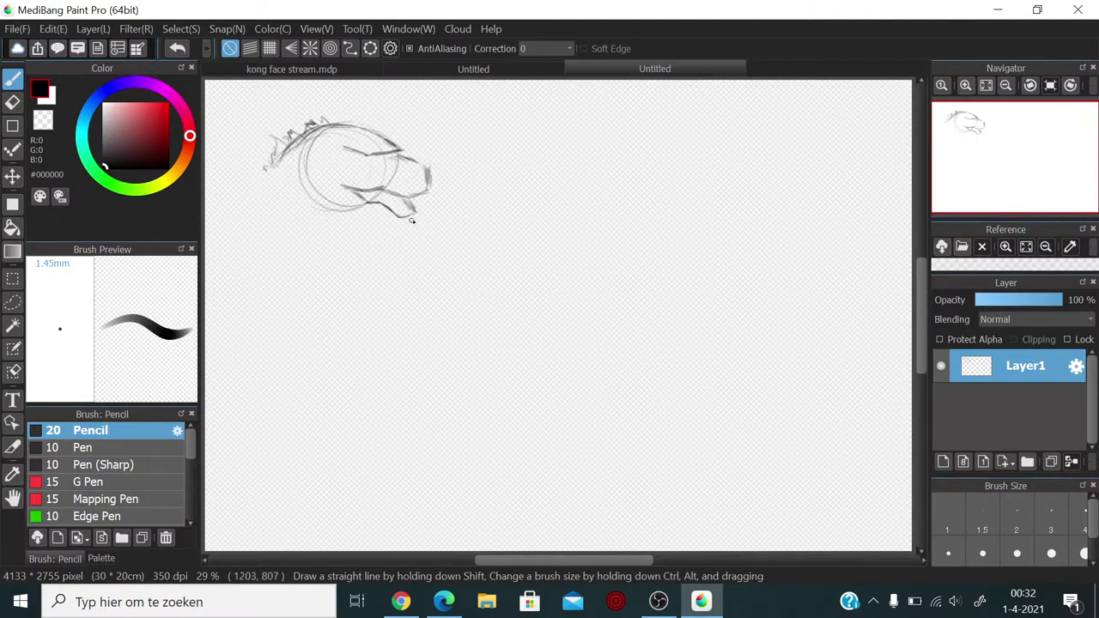
left_click_drag(412, 222, 400, 233)
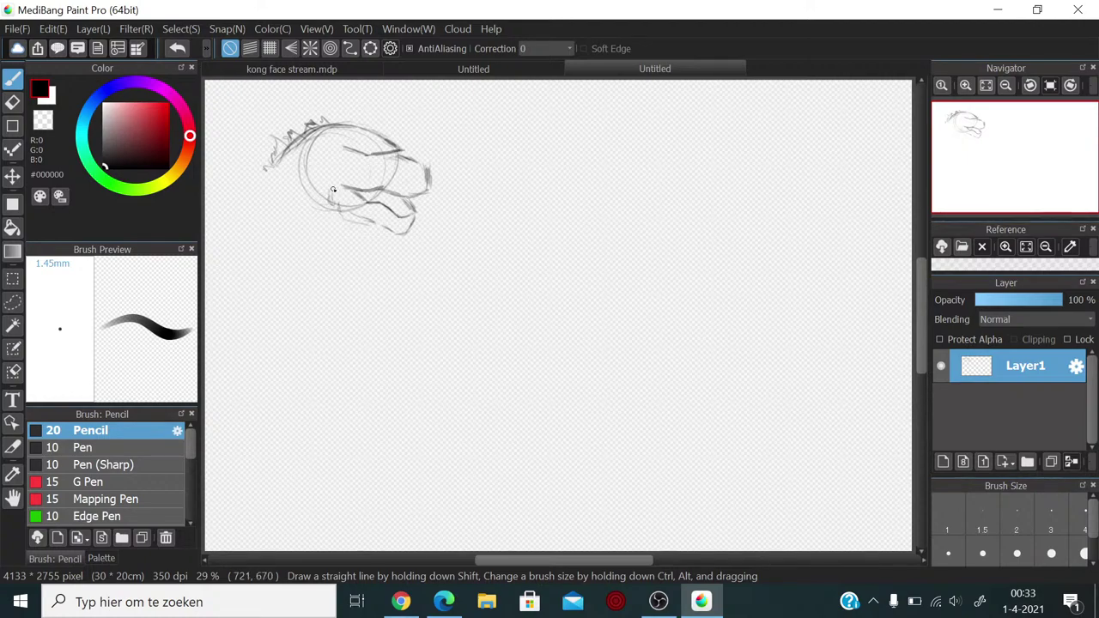
mouse_move(335, 184)
left_mouse_down()
mouse_move(331, 212)
mouse_move(330, 181)
mouse_move(346, 211)
mouse_move(323, 191)
mouse_move(364, 204)
mouse_move(329, 204)
mouse_move(360, 220)
mouse_move(324, 185)
left_mouse_up()
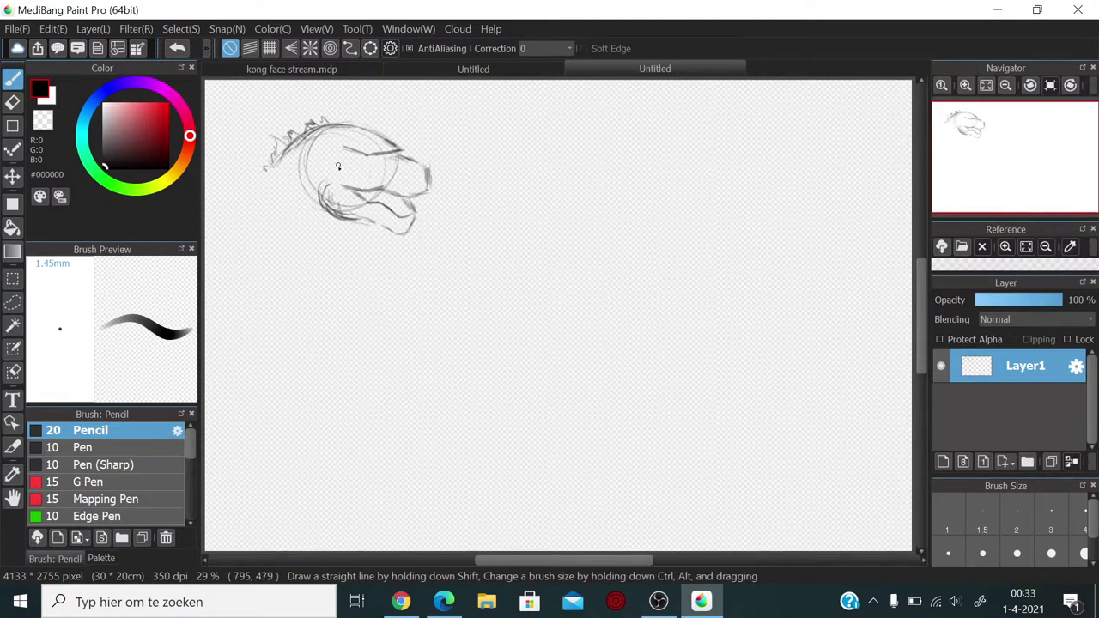
Step: Draw the small eye under the brow and reinforce the muzzle and nose contours
left_click_drag(354, 152, 350, 149)
mouse_move(363, 156)
left_mouse_down()
mouse_move(403, 155)
mouse_move(427, 186)
left_mouse_up()
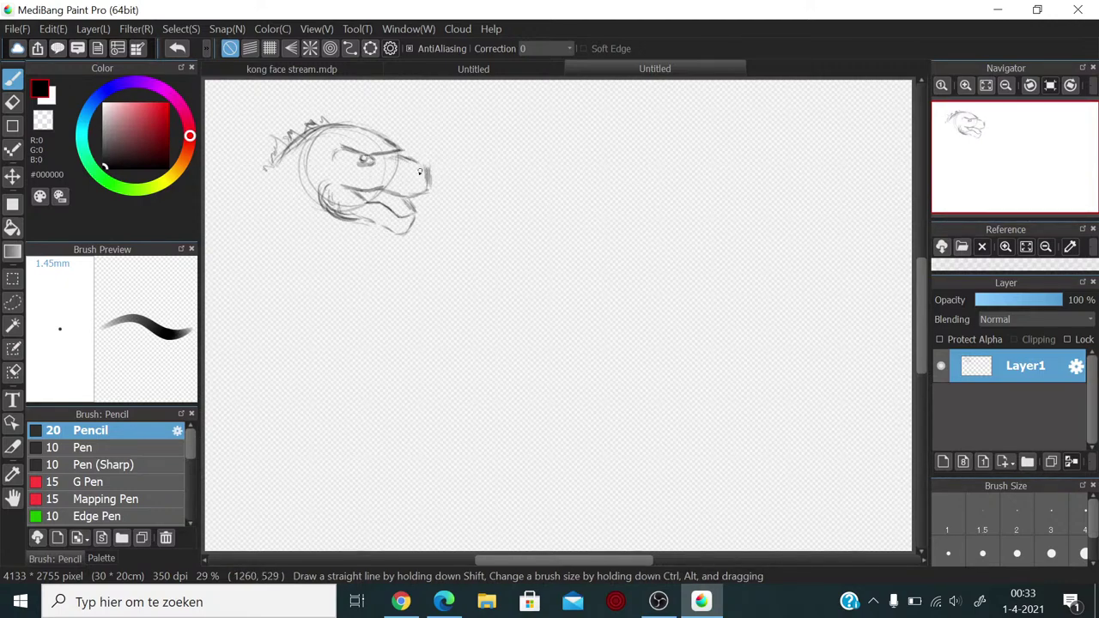
left_click_drag(417, 171, 407, 173)
left_click_drag(423, 171, 424, 182)
mouse_move(427, 177)
left_mouse_down()
mouse_move(413, 197)
mouse_move(372, 189)
mouse_move(400, 185)
left_mouse_up()
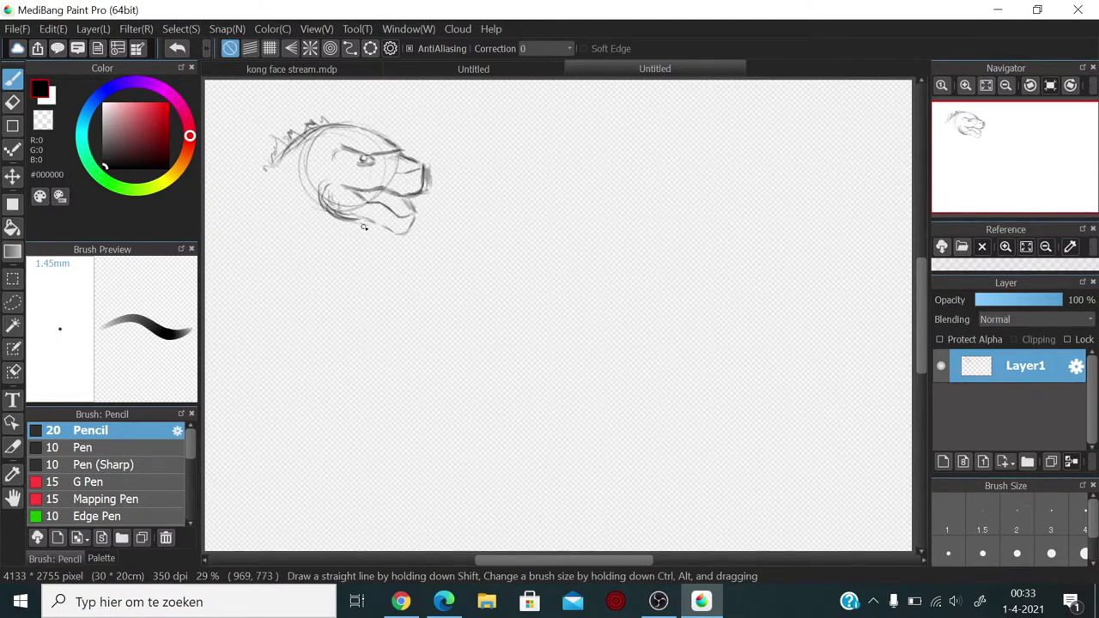
Step: Draw the throat line, shade below the eye and around the nostril, and darken the brow and toothed mouth
left_click_drag(370, 221, 345, 265)
mouse_move(351, 153)
left_mouse_down()
mouse_move(333, 160)
mouse_move(351, 161)
left_mouse_up()
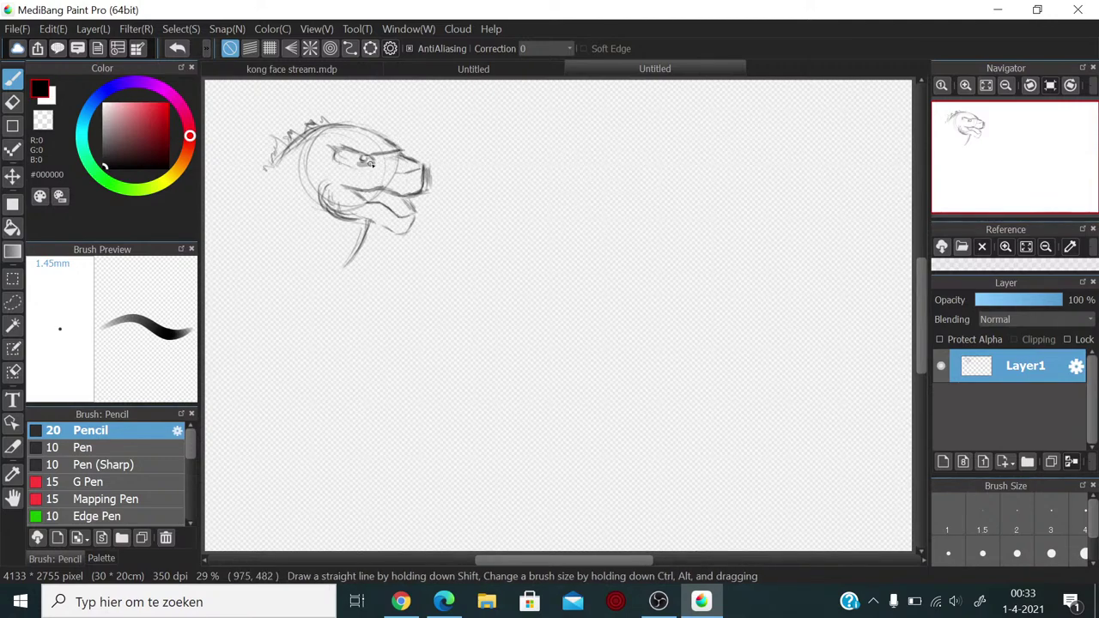
mouse_move(374, 168)
left_mouse_down()
mouse_move(381, 194)
mouse_move(362, 215)
mouse_move(401, 220)
mouse_move(448, 158)
mouse_move(409, 181)
mouse_move(423, 177)
mouse_move(422, 206)
mouse_move(404, 233)
left_mouse_up()
mouse_move(410, 171)
left_mouse_down()
mouse_move(423, 195)
mouse_move(441, 168)
mouse_move(422, 194)
mouse_move(400, 177)
left_mouse_up()
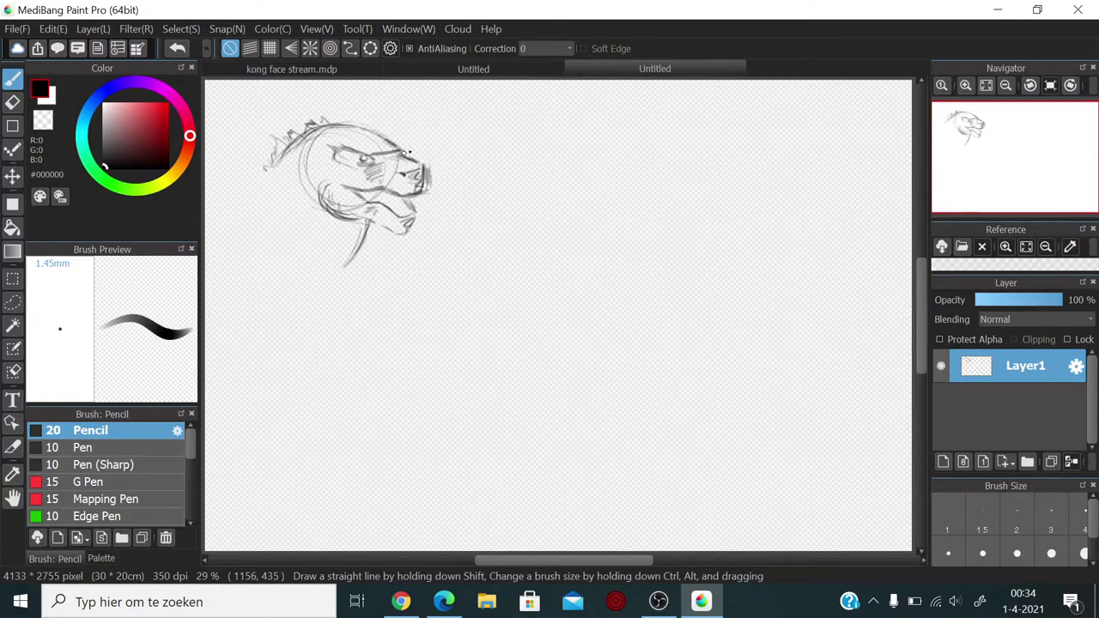
mouse_move(390, 158)
left_mouse_down()
mouse_move(377, 159)
mouse_move(399, 151)
left_mouse_up()
mouse_move(384, 153)
left_mouse_down()
mouse_move(357, 156)
mouse_move(386, 148)
mouse_move(362, 149)
mouse_move(374, 145)
mouse_move(328, 122)
mouse_move(309, 135)
left_mouse_up()
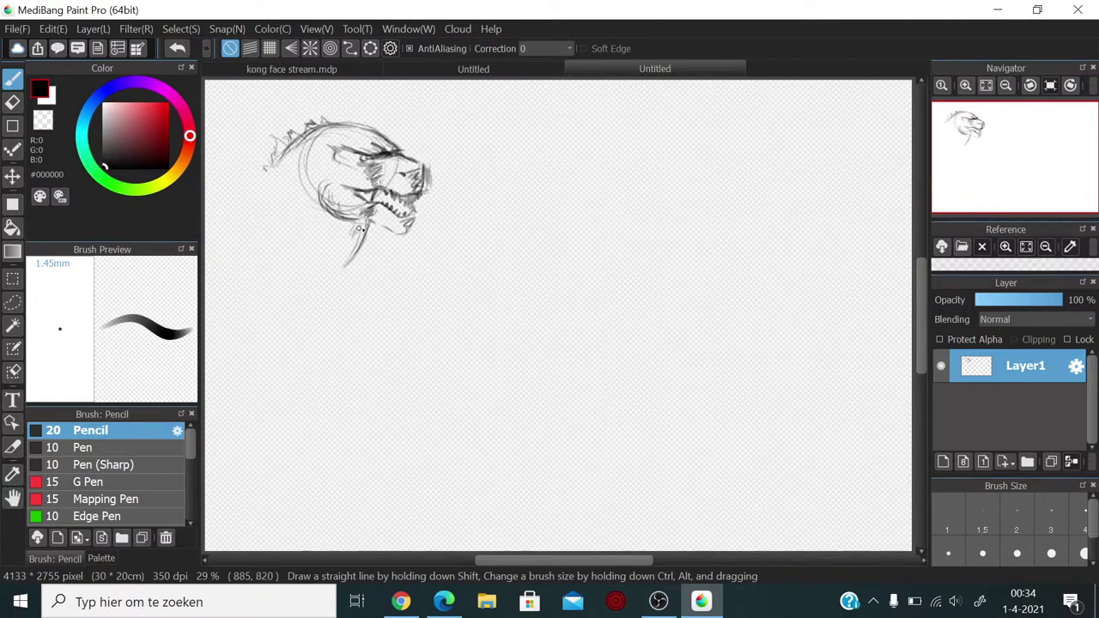
Step: Hatch the throat, draw curved folds down the side of the neck, and darken the neck's front and back contours
mouse_move(342, 246)
left_mouse_down()
mouse_move(352, 258)
mouse_move(340, 225)
mouse_move(333, 234)
mouse_move(354, 238)
mouse_move(344, 264)
left_mouse_up()
left_click_drag(352, 206, 356, 229)
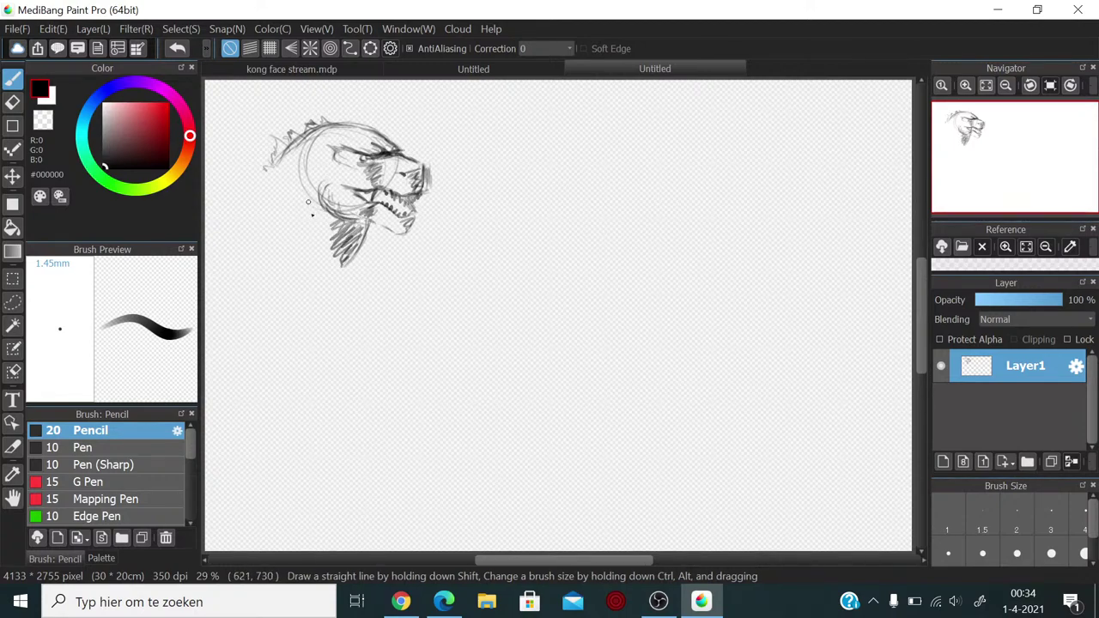
mouse_move(306, 203)
left_mouse_down()
mouse_move(320, 222)
mouse_move(296, 197)
mouse_move(301, 227)
mouse_move(321, 244)
left_mouse_up()
mouse_move(284, 209)
left_mouse_down()
mouse_move(335, 267)
mouse_move(278, 234)
mouse_move(313, 260)
mouse_move(349, 259)
mouse_move(336, 250)
mouse_move(326, 290)
left_mouse_up()
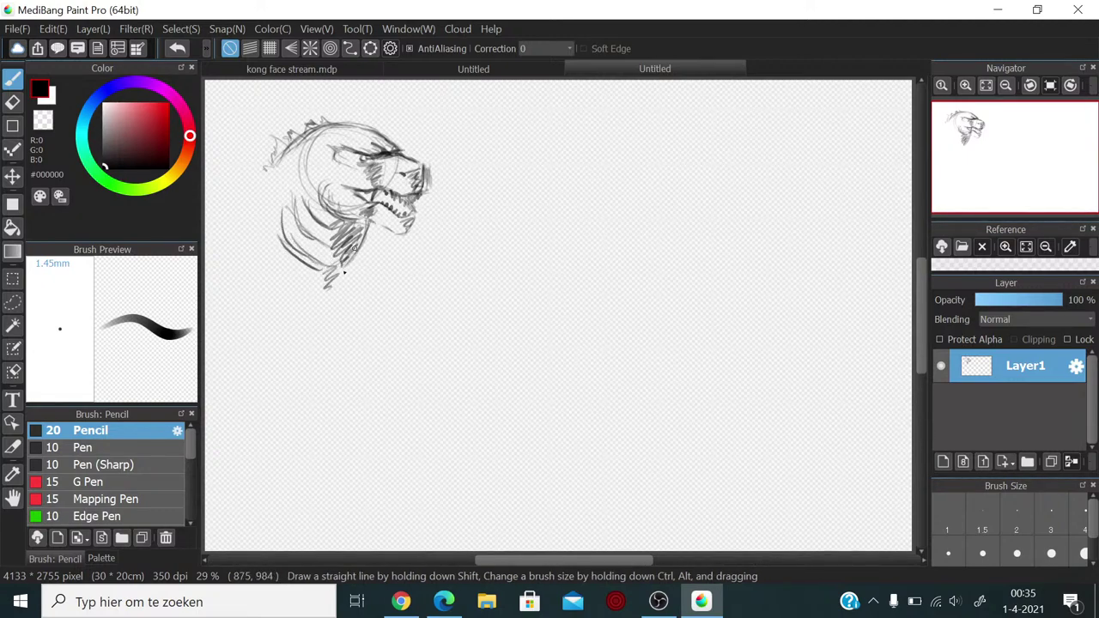
left_click_drag(353, 254, 343, 273)
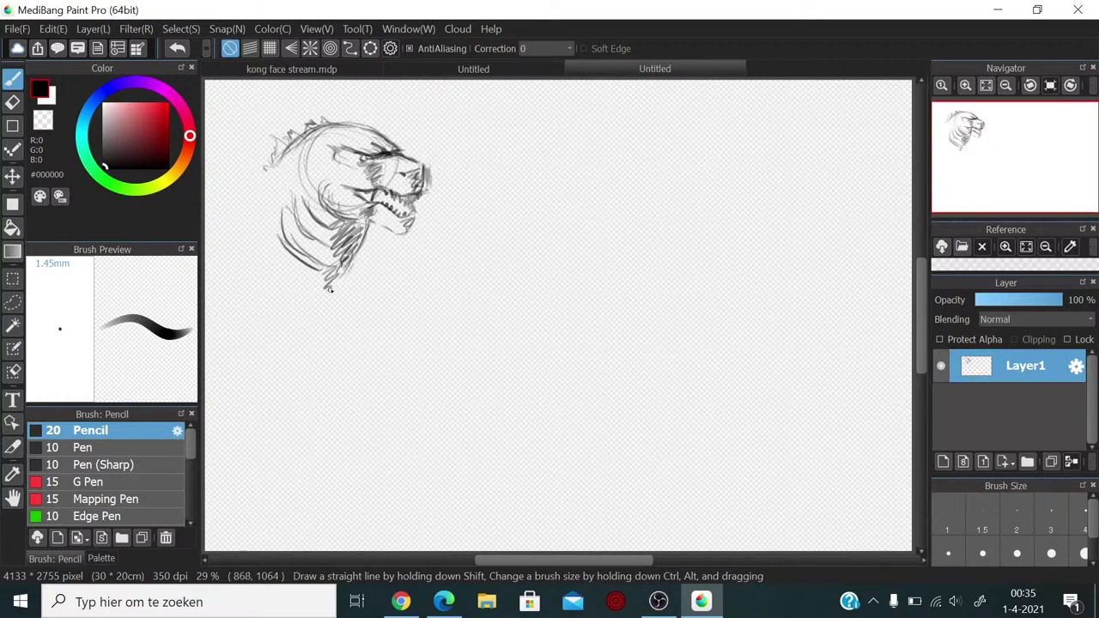
mouse_move(370, 227)
left_mouse_down()
mouse_move(337, 284)
mouse_move(346, 273)
left_mouse_up()
left_click_drag(276, 158, 249, 182)
left_click_drag(297, 145, 242, 194)
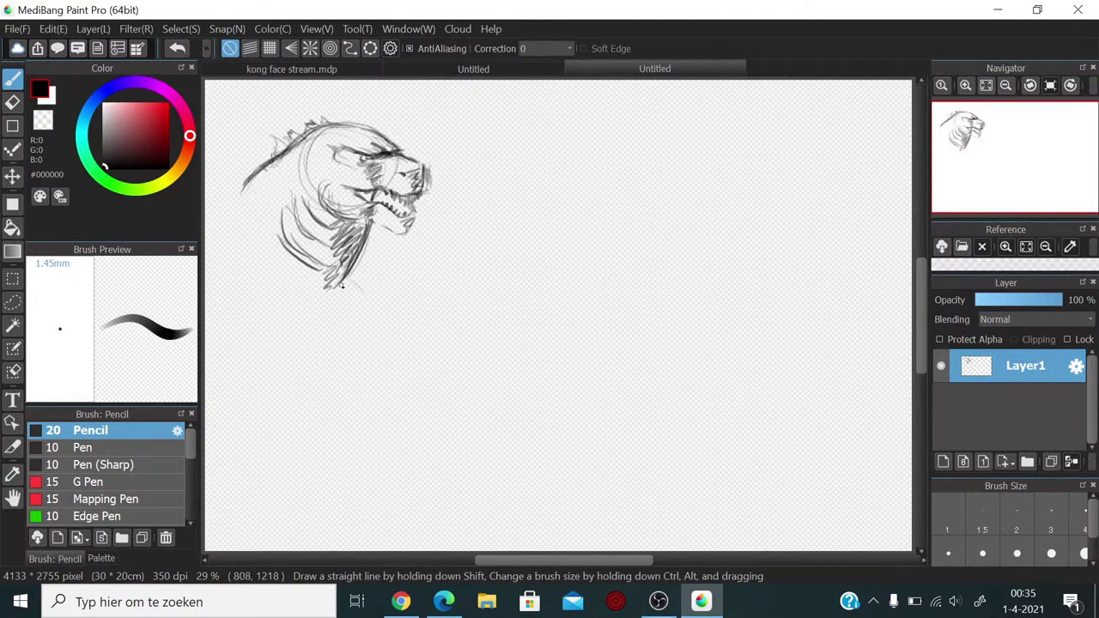
Step: Sketch the chest below the neck and extend an upper arm and forearm forward to the wrist
mouse_move(347, 283)
left_mouse_down()
mouse_move(373, 309)
mouse_move(319, 355)
mouse_move(287, 353)
left_mouse_up()
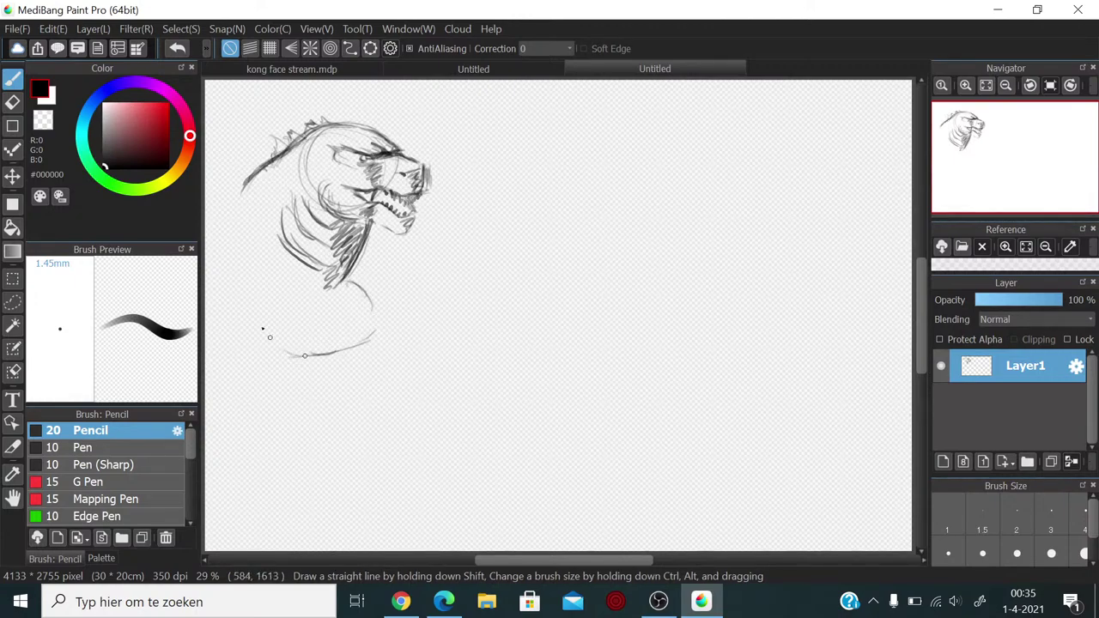
mouse_move(347, 284)
left_mouse_down()
mouse_move(361, 308)
mouse_move(348, 277)
mouse_move(361, 323)
mouse_move(363, 279)
mouse_move(359, 329)
mouse_move(365, 303)
mouse_move(368, 323)
mouse_move(345, 339)
mouse_move(363, 318)
mouse_move(394, 369)
mouse_move(362, 398)
mouse_move(377, 398)
mouse_move(337, 357)
left_mouse_up()
mouse_move(384, 316)
left_mouse_down()
mouse_move(411, 408)
mouse_move(383, 401)
mouse_move(400, 418)
mouse_move(463, 431)
left_mouse_up()
mouse_move(411, 364)
left_mouse_down()
mouse_move(440, 385)
mouse_move(473, 379)
mouse_move(454, 391)
mouse_move(491, 382)
left_mouse_up()
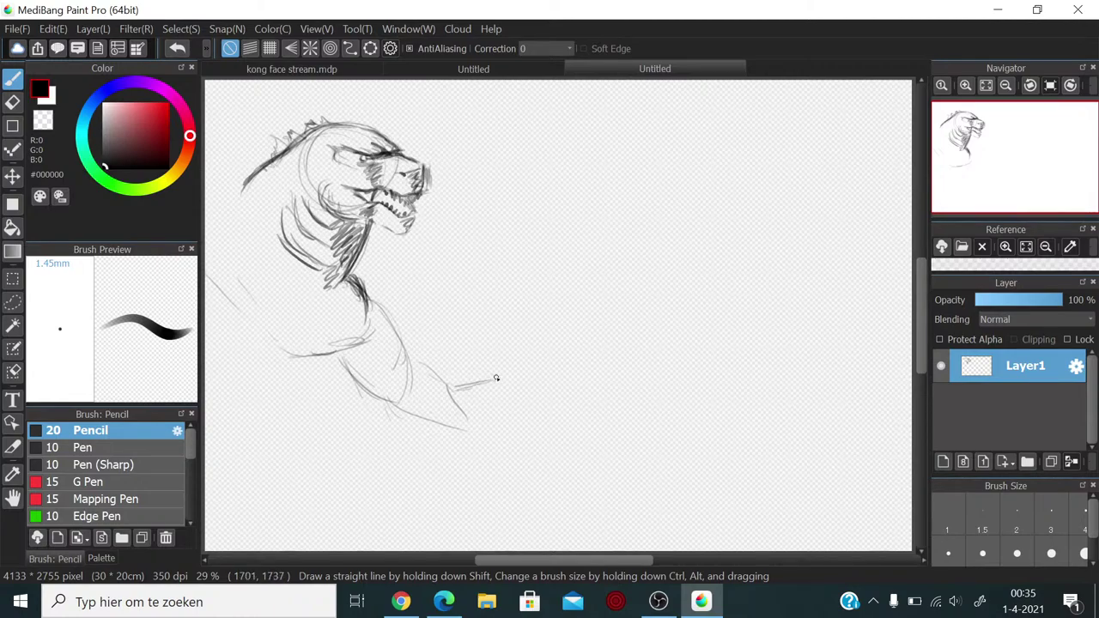
Step: Draw the hand with curled, clawed fingers and reinforce the forearm outline
mouse_move(494, 394)
left_mouse_down()
mouse_move(526, 398)
mouse_move(524, 432)
left_mouse_up()
mouse_move(527, 400)
left_mouse_down()
mouse_move(469, 381)
mouse_move(503, 381)
mouse_move(488, 382)
mouse_move(491, 413)
mouse_move(531, 424)
mouse_move(502, 415)
mouse_move(523, 429)
mouse_move(493, 427)
left_mouse_up()
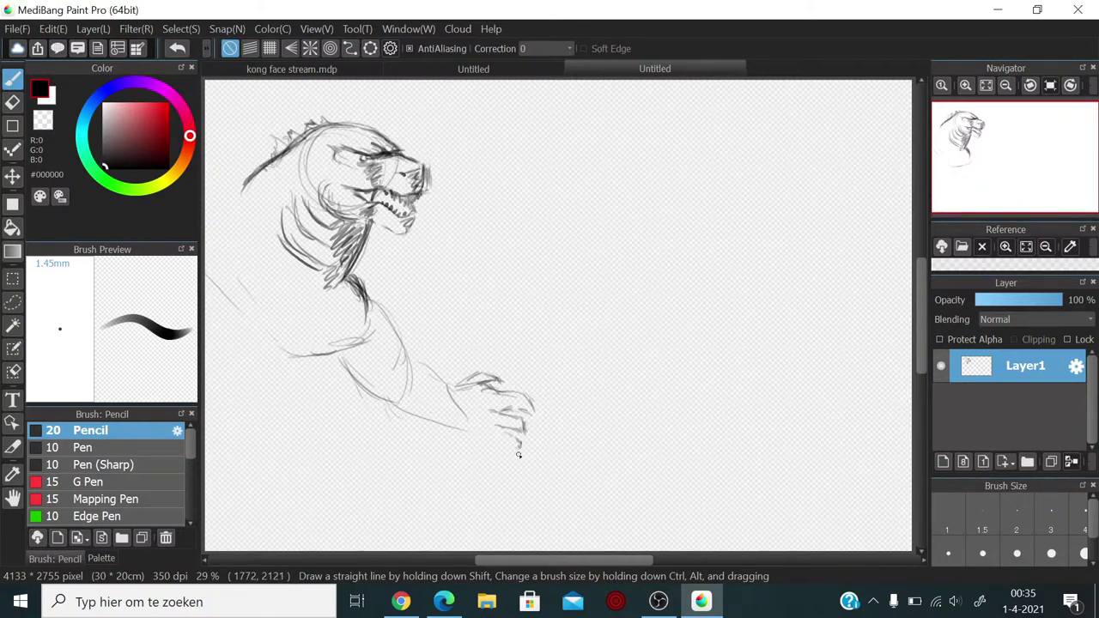
mouse_move(507, 444)
left_mouse_down()
mouse_move(493, 442)
mouse_move(521, 445)
mouse_move(510, 417)
left_mouse_up()
left_click_drag(527, 410, 520, 419)
left_click_drag(527, 400, 522, 421)
mouse_move(532, 412)
left_mouse_down()
mouse_move(525, 396)
mouse_move(505, 418)
mouse_move(525, 394)
left_mouse_up()
mouse_move(510, 436)
left_mouse_down()
mouse_move(458, 422)
mouse_move(426, 346)
mouse_move(467, 406)
mouse_move(466, 386)
mouse_move(414, 353)
left_mouse_up()
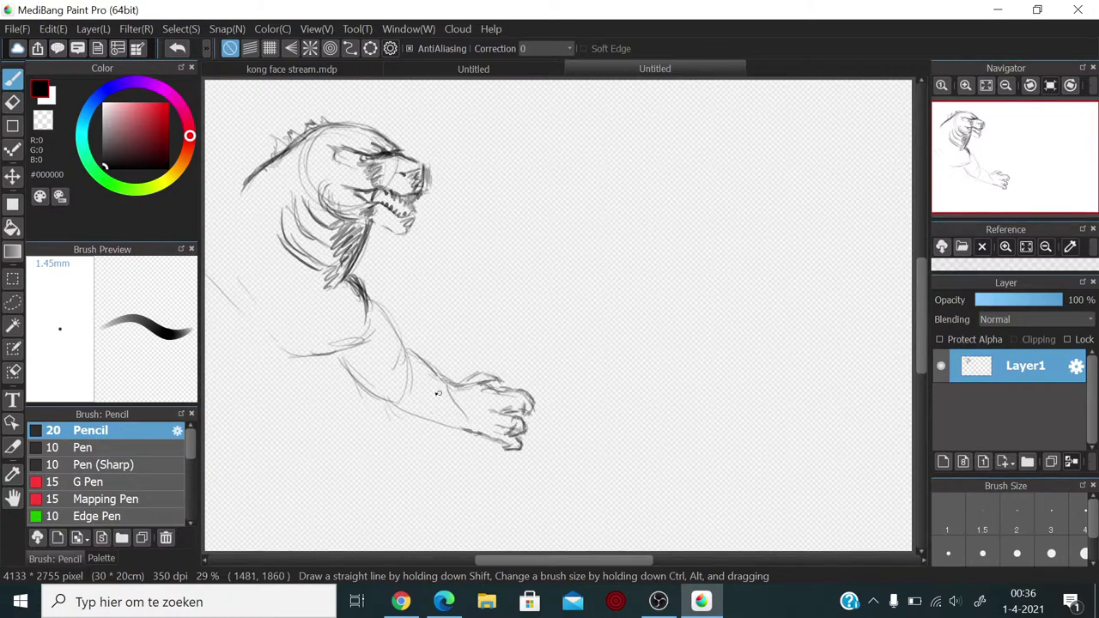
Step: Sketch the torso below the chest with rib, flank and belly contour strokes
left_click_drag(308, 364, 321, 410)
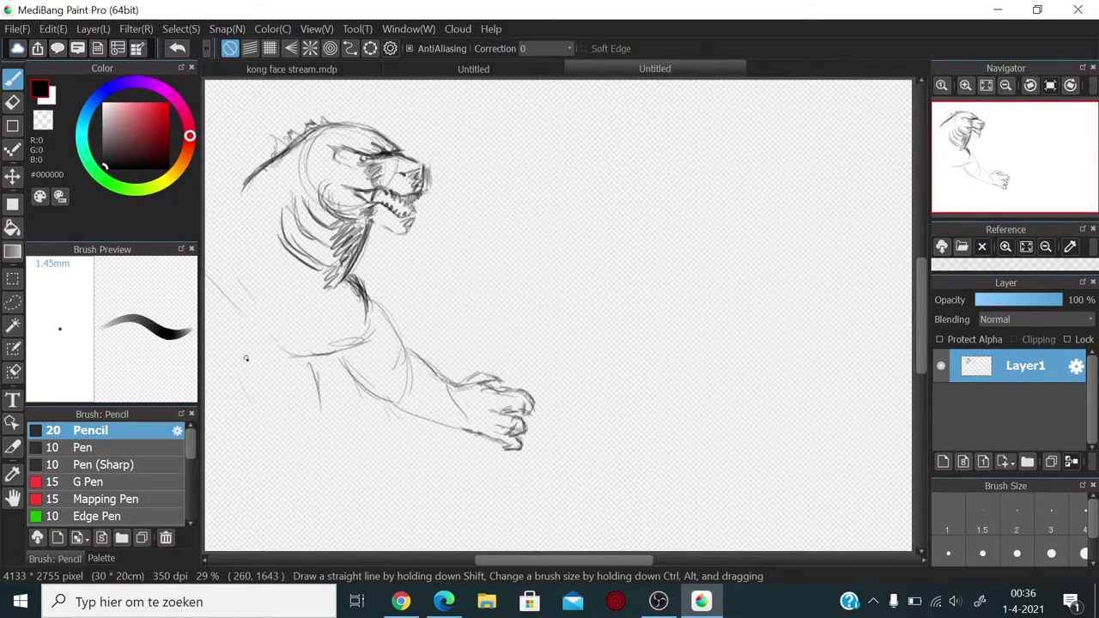
left_click_drag(247, 376, 286, 427)
mouse_move(266, 333)
left_mouse_down()
mouse_move(312, 384)
mouse_move(324, 419)
left_mouse_up()
left_click_drag(266, 342, 306, 374)
left_click_drag(283, 338, 320, 409)
left_click_drag(308, 353, 312, 411)
left_click_drag(231, 376, 297, 442)
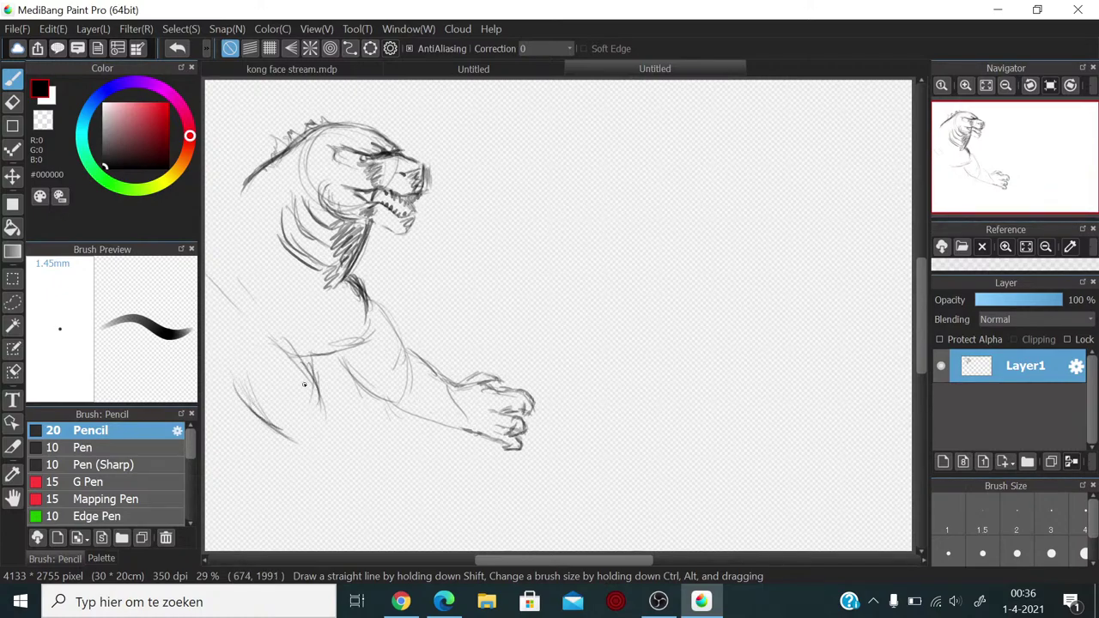
left_click_drag(361, 415, 355, 472)
left_click_drag(365, 410, 355, 488)
mouse_move(352, 400)
left_mouse_down()
mouse_move(315, 486)
mouse_move(300, 487)
left_mouse_up()
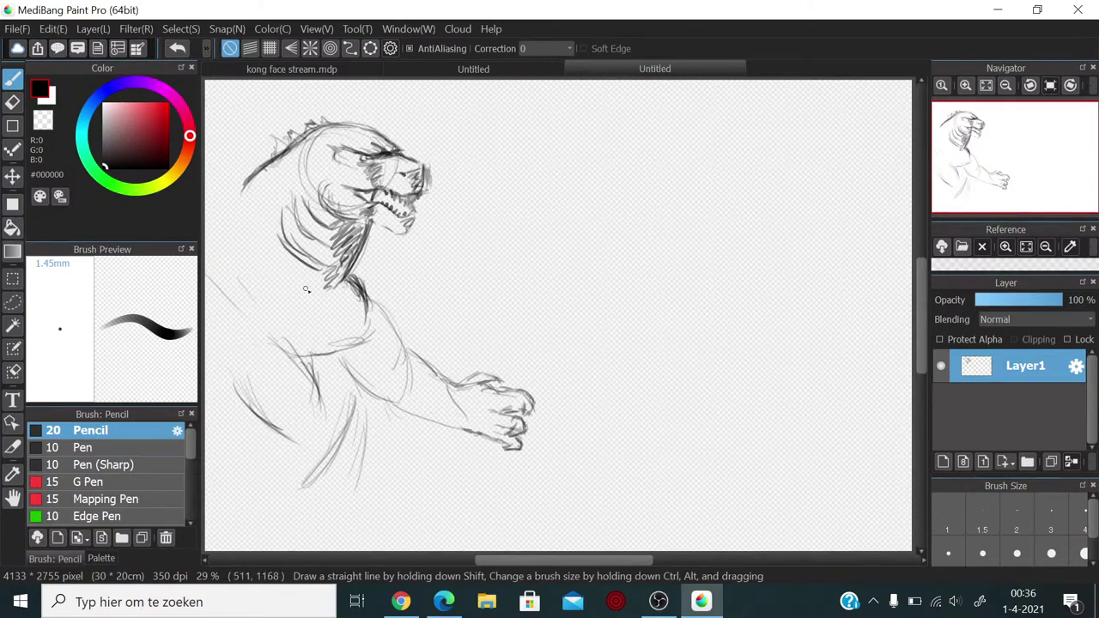
Step: Add skin folds across the chest, and rough in scales, spikes and darker shading on the neck and jaw
mouse_move(339, 288)
left_mouse_down()
mouse_move(292, 290)
mouse_move(300, 312)
mouse_move(280, 324)
left_mouse_up()
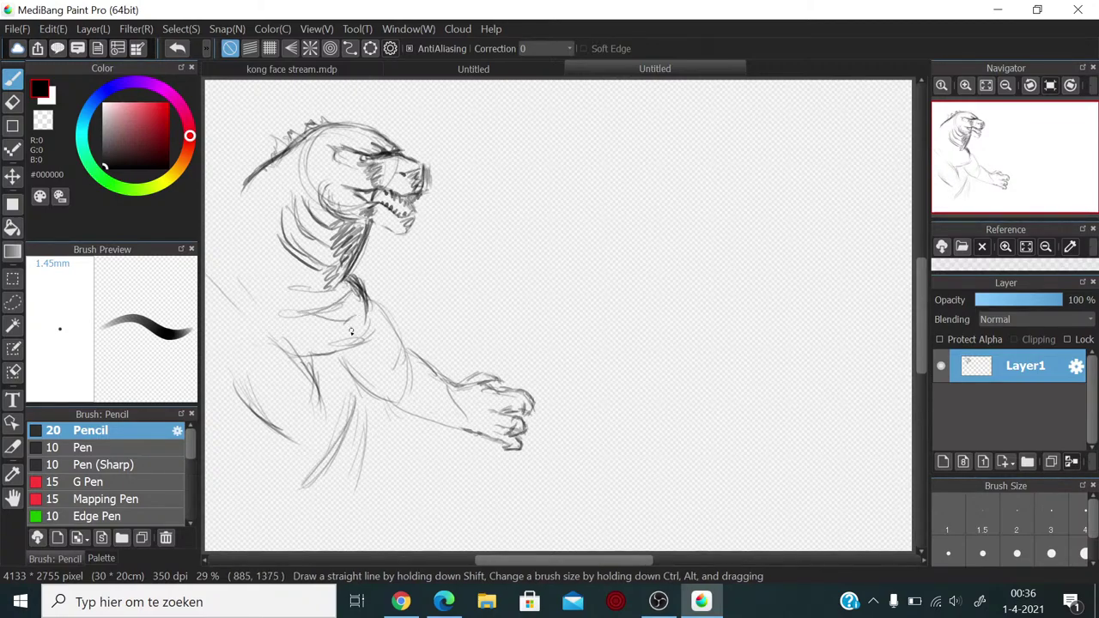
left_click_drag(355, 328, 328, 343)
left_click_drag(347, 340, 295, 345)
left_click_drag(258, 211, 272, 229)
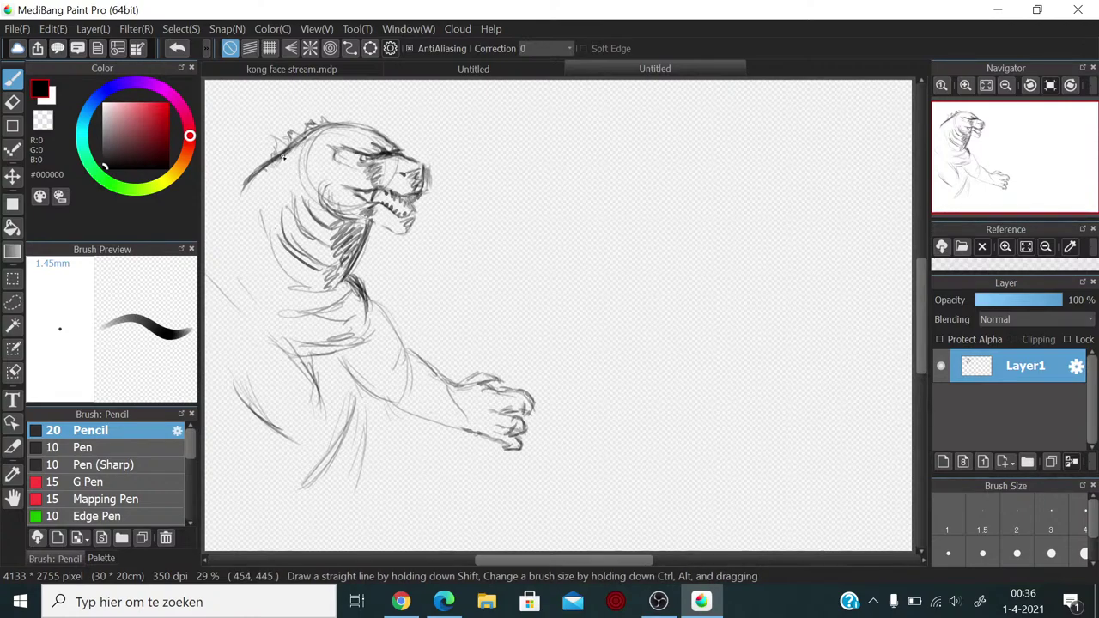
mouse_move(287, 163)
left_mouse_down()
mouse_move(291, 182)
mouse_move(261, 172)
mouse_move(279, 206)
mouse_move(240, 200)
mouse_move(266, 200)
left_mouse_up()
mouse_move(296, 165)
left_mouse_down()
mouse_move(257, 197)
mouse_move(283, 185)
mouse_move(258, 223)
mouse_move(302, 172)
mouse_move(312, 141)
mouse_move(319, 153)
mouse_move(408, 163)
mouse_move(383, 187)
mouse_move(387, 177)
mouse_move(393, 195)
mouse_move(379, 206)
mouse_move(380, 196)
mouse_move(407, 228)
mouse_move(321, 204)
mouse_move(362, 239)
mouse_move(348, 263)
left_mouse_up()
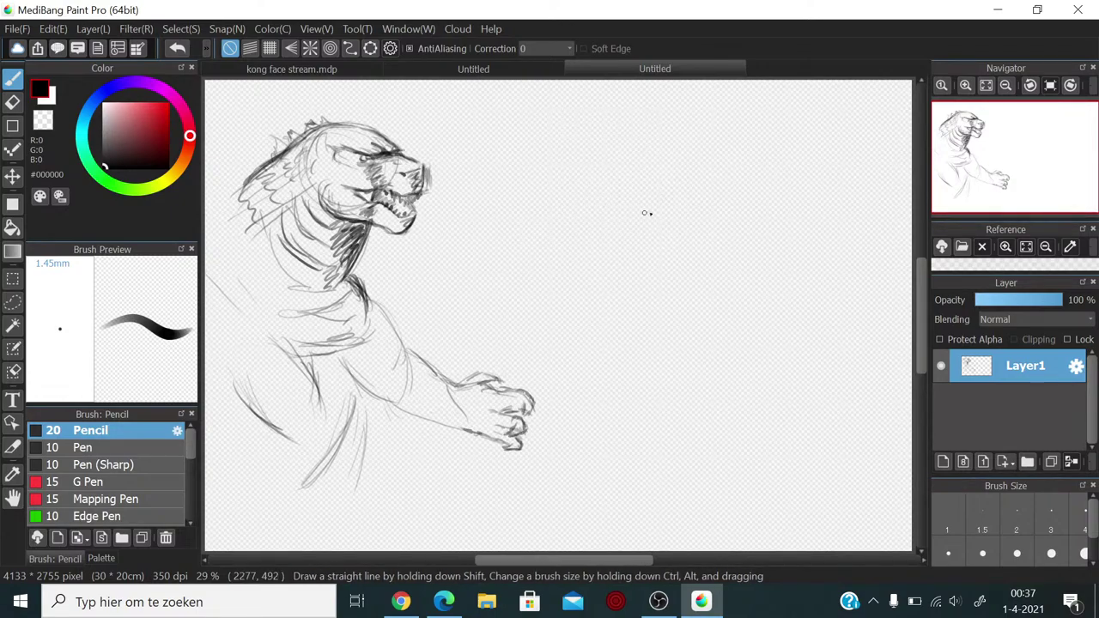
Step: Sketch the second creature's head facing the first, building brow, eye, snout, closed jaw and front neck line over a guide circle
mouse_move(642, 163)
left_mouse_down()
mouse_move(652, 211)
mouse_move(707, 162)
mouse_move(623, 181)
mouse_move(648, 248)
left_mouse_up()
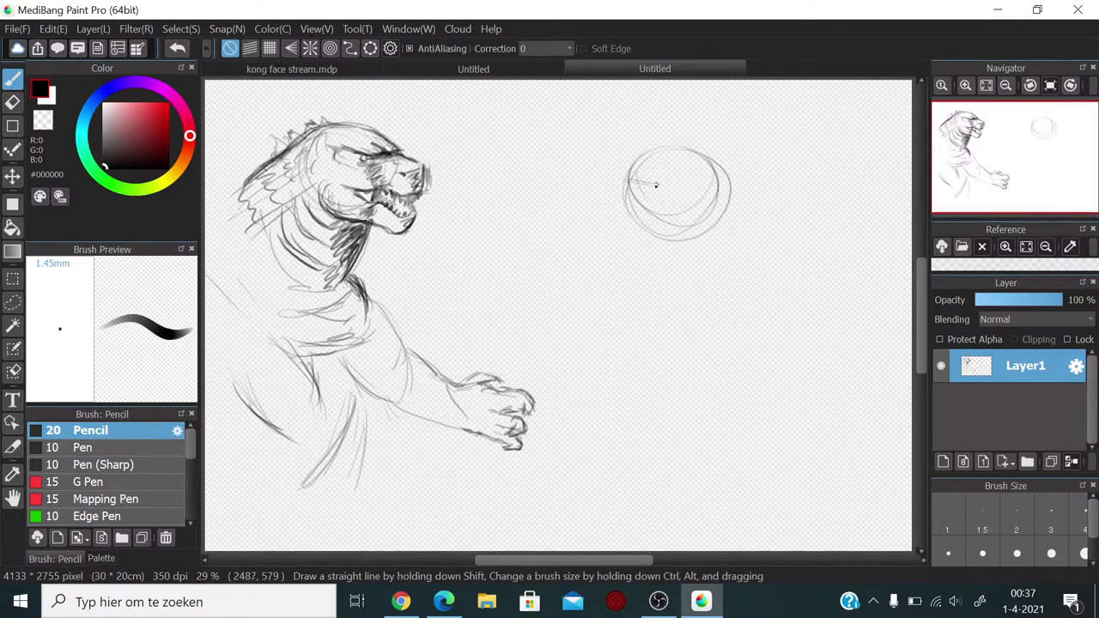
mouse_move(630, 180)
left_mouse_down()
mouse_move(696, 193)
mouse_move(621, 179)
mouse_move(678, 187)
mouse_move(620, 199)
mouse_move(609, 221)
mouse_move(625, 243)
mouse_move(649, 248)
mouse_move(699, 216)
mouse_move(687, 237)
mouse_move(706, 206)
mouse_move(656, 241)
mouse_move(699, 221)
mouse_move(665, 244)
mouse_move(704, 204)
left_mouse_up()
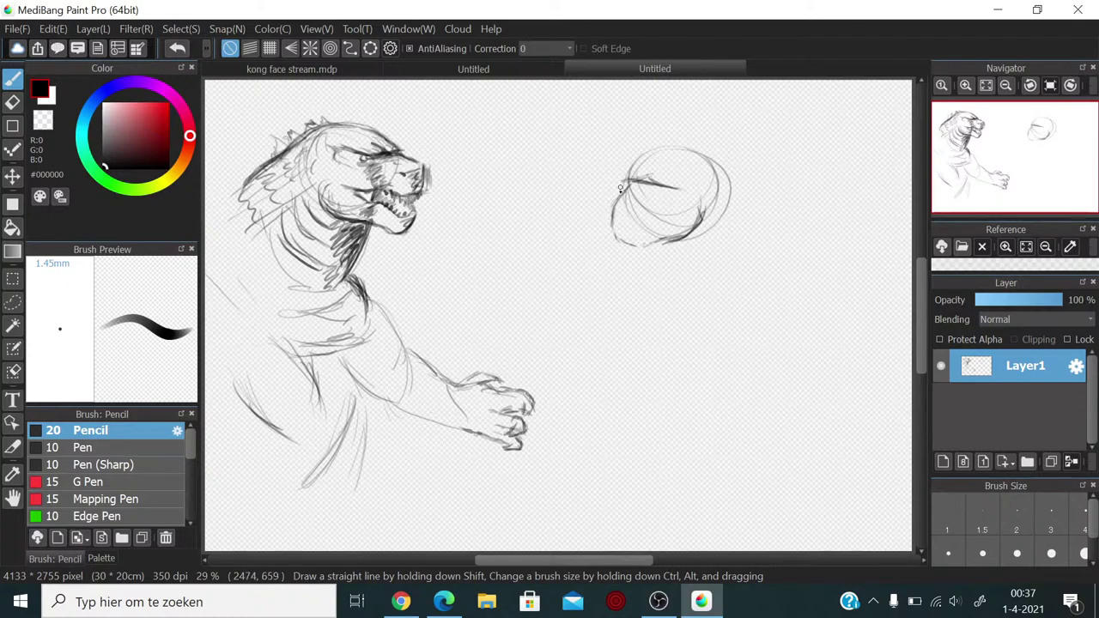
left_click_drag(631, 184, 684, 182)
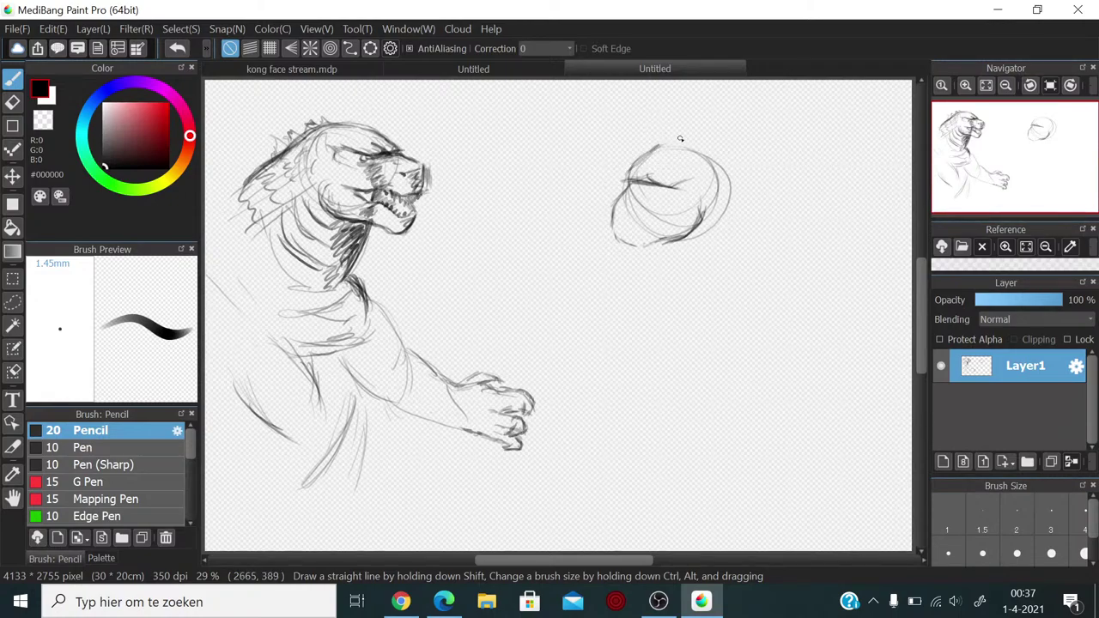
mouse_move(655, 140)
left_mouse_down()
mouse_move(714, 132)
mouse_move(732, 146)
mouse_move(642, 155)
mouse_move(627, 180)
mouse_move(669, 132)
mouse_move(704, 131)
left_mouse_up()
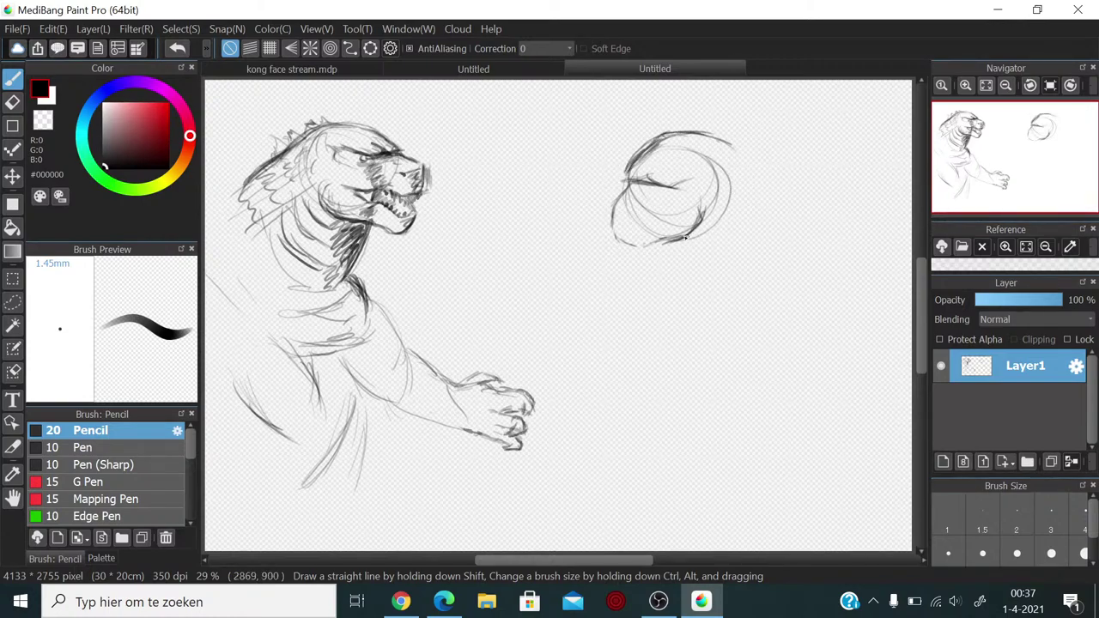
left_click_drag(675, 239, 693, 294)
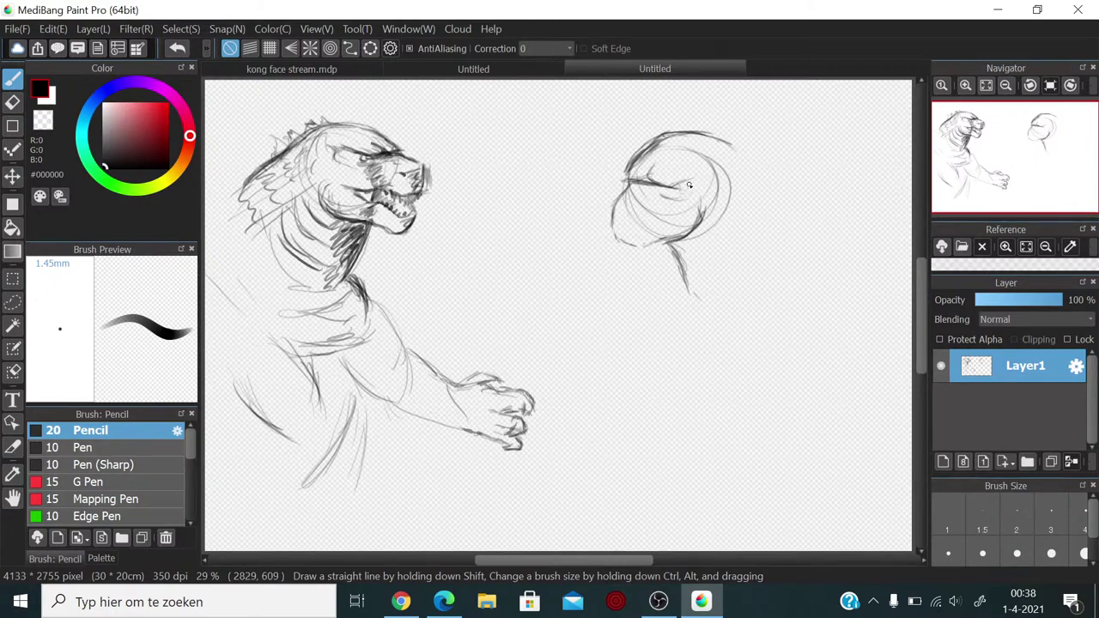
left_click_drag(670, 197, 655, 189)
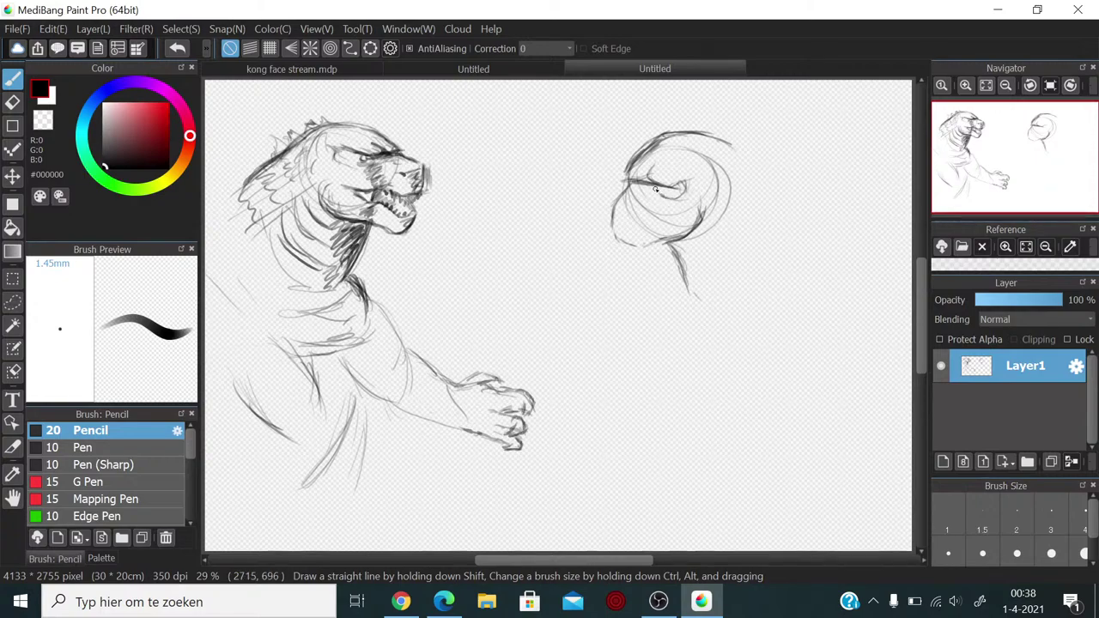
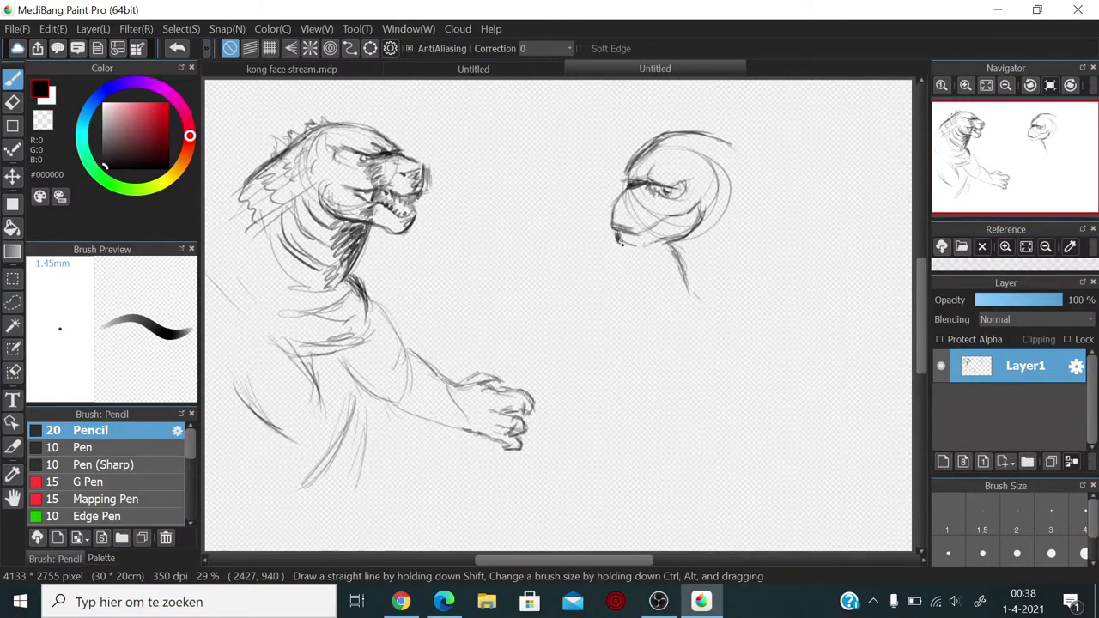
mouse_move(622, 244)
left_mouse_down()
mouse_move(710, 204)
mouse_move(705, 218)
mouse_move(676, 215)
mouse_move(651, 245)
mouse_move(669, 251)
mouse_move(702, 221)
mouse_move(621, 235)
mouse_move(704, 203)
mouse_move(720, 171)
mouse_move(711, 201)
mouse_move(728, 185)
mouse_move(695, 232)
mouse_move(728, 181)
mouse_move(700, 237)
mouse_move(734, 195)
mouse_move(705, 227)
mouse_move(746, 208)
mouse_move(731, 245)
left_mouse_up()
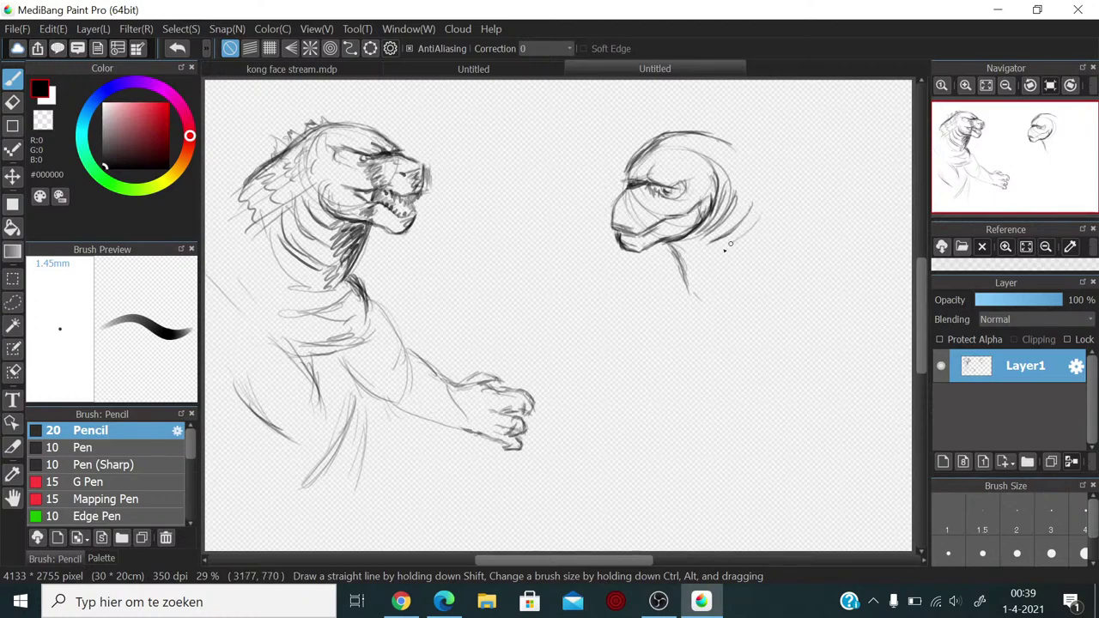
Step: Add a row of jagged spikes from the second creature's crown down the nape and onto its back
mouse_move(689, 133)
left_mouse_down()
mouse_move(728, 126)
mouse_move(726, 142)
mouse_move(771, 132)
mouse_move(753, 150)
mouse_move(749, 139)
mouse_move(772, 133)
mouse_move(758, 156)
mouse_move(734, 146)
mouse_move(727, 155)
mouse_move(782, 141)
mouse_move(791, 157)
mouse_move(765, 169)
mouse_move(781, 166)
mouse_move(762, 159)
mouse_move(792, 169)
mouse_move(742, 145)
mouse_move(810, 207)
left_mouse_up()
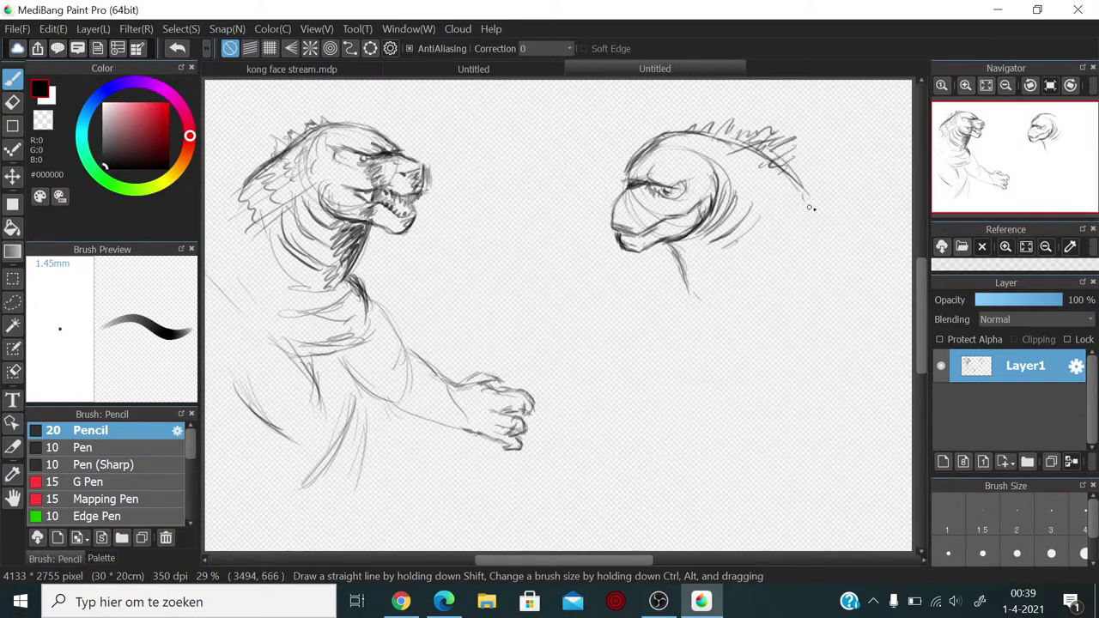
mouse_move(758, 151)
left_mouse_down()
mouse_move(750, 144)
mouse_move(788, 170)
mouse_move(855, 137)
left_mouse_up()
mouse_move(811, 173)
left_mouse_down()
mouse_move(851, 144)
mouse_move(888, 146)
mouse_move(844, 201)
left_mouse_up()
left_click_drag(857, 210, 838, 221)
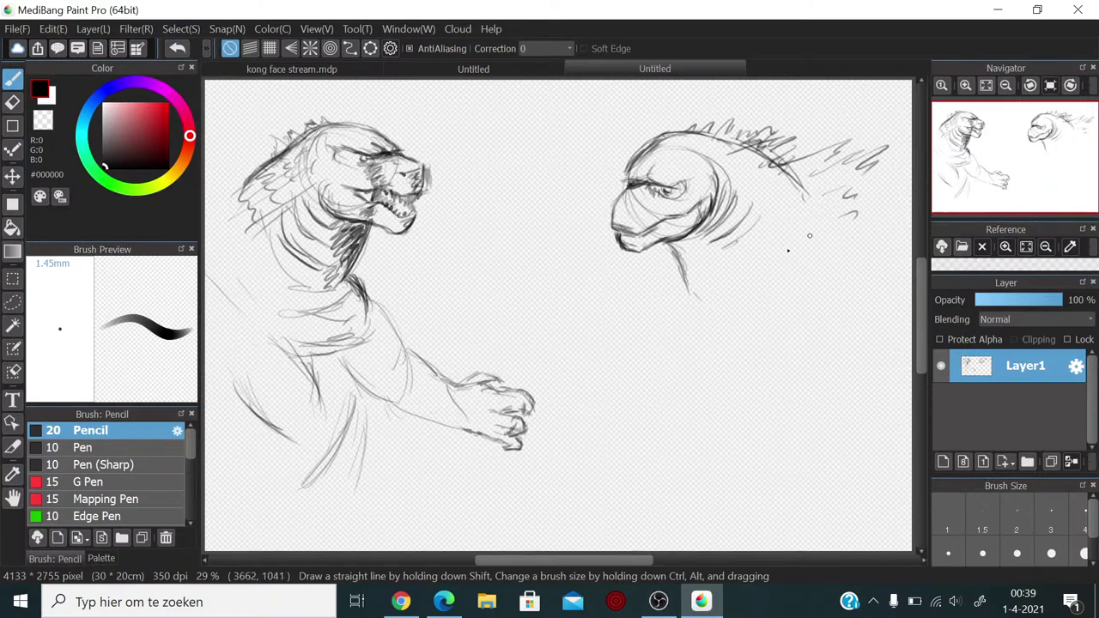
Step: Sketch the second creature's shoulder and chest folds below the neck, and reinforce the first monster's chest contour
mouse_move(678, 279)
left_mouse_down()
mouse_move(663, 297)
mouse_move(698, 320)
left_mouse_up()
mouse_move(683, 268)
left_mouse_down()
mouse_move(695, 305)
mouse_move(678, 262)
mouse_move(695, 302)
mouse_move(654, 312)
mouse_move(724, 335)
mouse_move(750, 357)
mouse_move(820, 289)
left_mouse_up()
left_click_drag(675, 285, 668, 327)
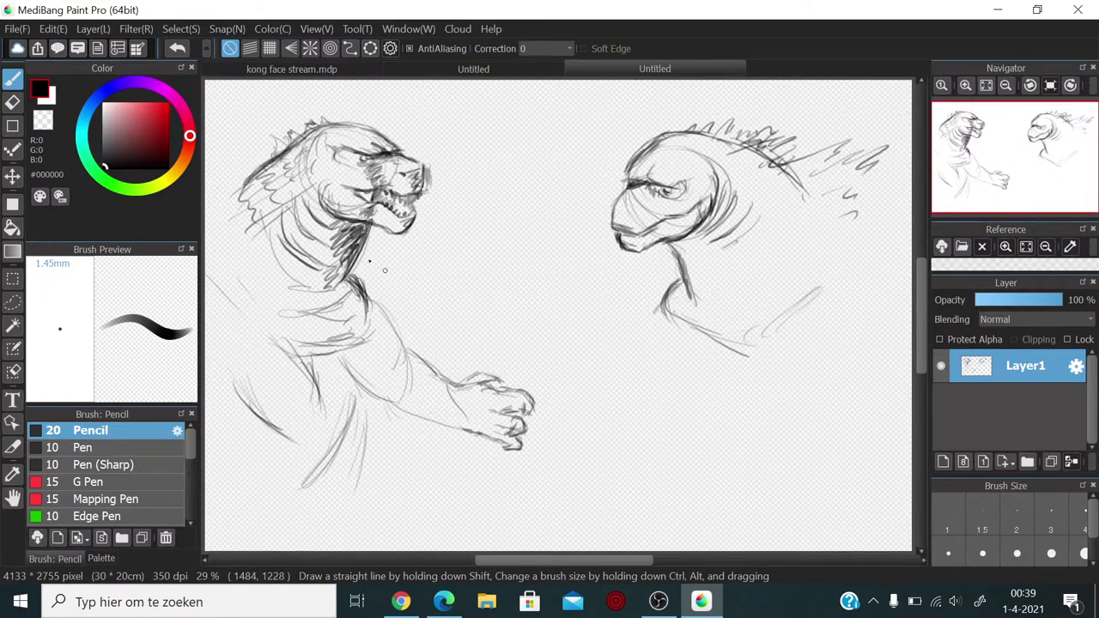
mouse_move(364, 302)
left_mouse_down()
mouse_move(356, 351)
mouse_move(323, 338)
mouse_move(319, 386)
left_mouse_up()
mouse_move(343, 326)
left_mouse_down()
mouse_move(290, 395)
mouse_move(254, 367)
left_mouse_up()
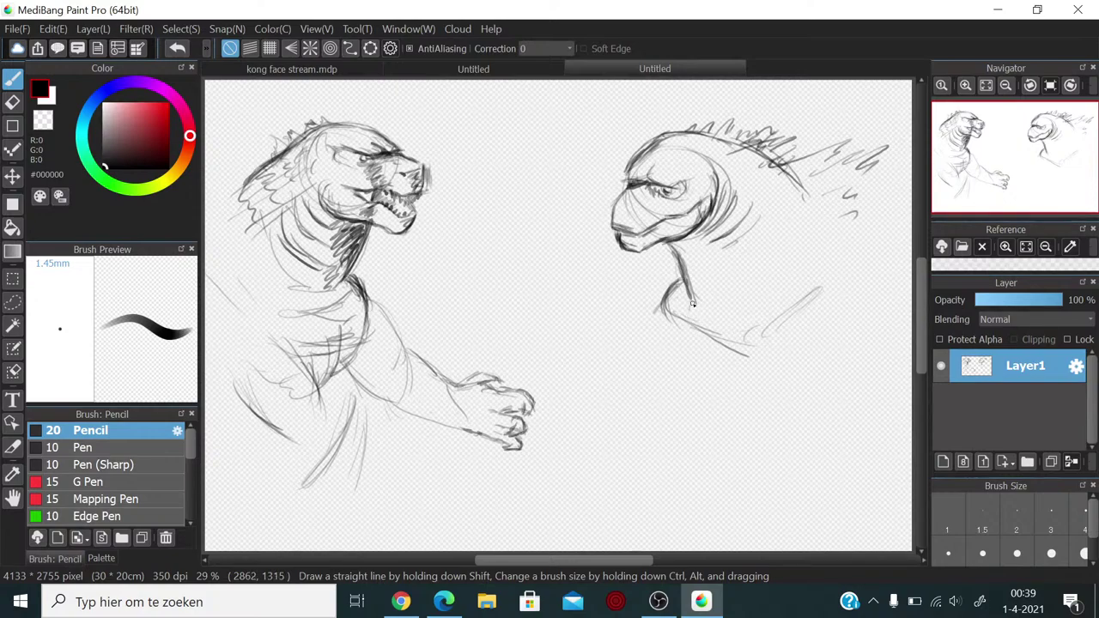
mouse_move(692, 309)
left_mouse_down()
mouse_move(701, 335)
mouse_move(753, 364)
left_mouse_up()
mouse_move(695, 339)
left_mouse_down()
mouse_move(661, 312)
mouse_move(681, 344)
mouse_move(739, 361)
left_mouse_up()
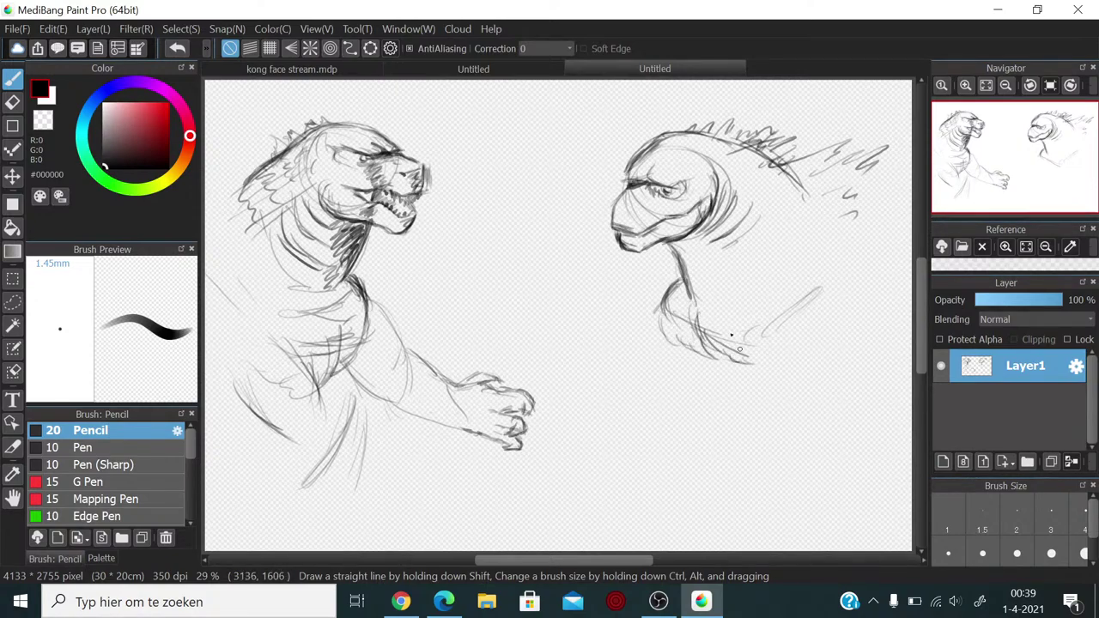
Step: Rough in the second creature's arms, with a far arm reaching forward and an oval near upper arm leading into the forearm
left_click_drag(659, 318, 656, 404)
left_click_drag(658, 343, 642, 402)
left_click_drag(707, 379, 655, 412)
mouse_move(666, 348)
left_mouse_down()
mouse_move(663, 411)
mouse_move(642, 399)
mouse_move(627, 410)
mouse_move(637, 436)
left_mouse_up()
mouse_move(788, 334)
left_mouse_down()
mouse_move(775, 345)
mouse_move(765, 429)
left_mouse_up()
left_click_drag(769, 438, 836, 369)
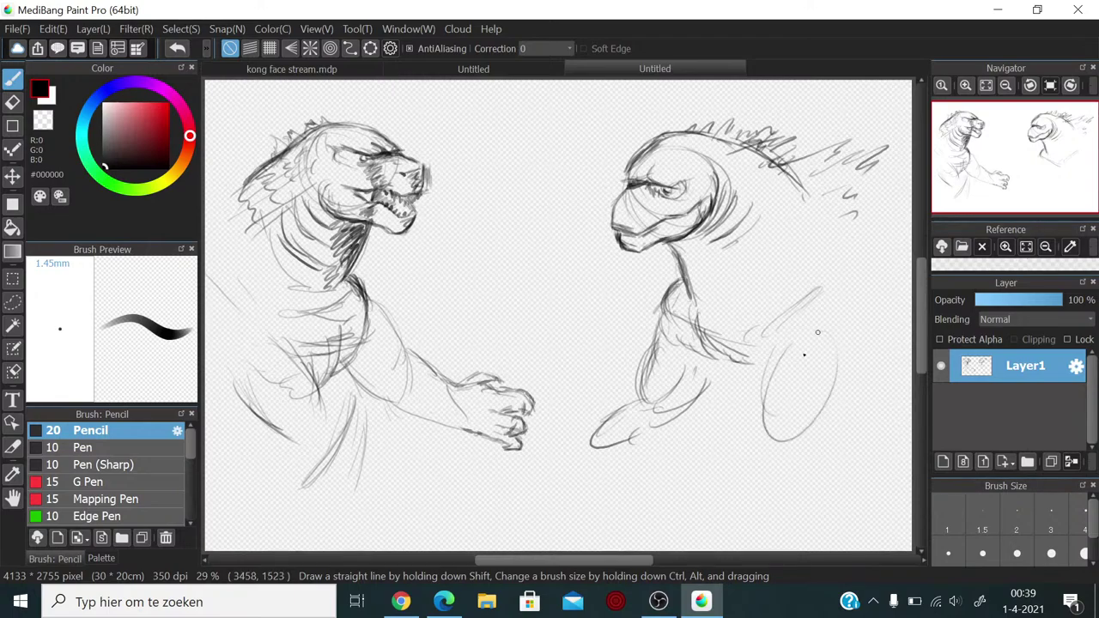
mouse_move(818, 333)
left_mouse_down()
mouse_move(790, 429)
mouse_move(743, 471)
left_mouse_up()
left_click_drag(779, 429, 749, 464)
Step: Add belly contour strokes between the second creature's arms and rough lines and spikes down its back
left_click_drag(721, 381, 724, 417)
left_click_drag(692, 364, 731, 453)
left_click_drag(717, 414, 740, 445)
mouse_move(852, 235)
left_mouse_down()
mouse_move(866, 281)
mouse_move(866, 233)
mouse_move(893, 232)
left_mouse_up()
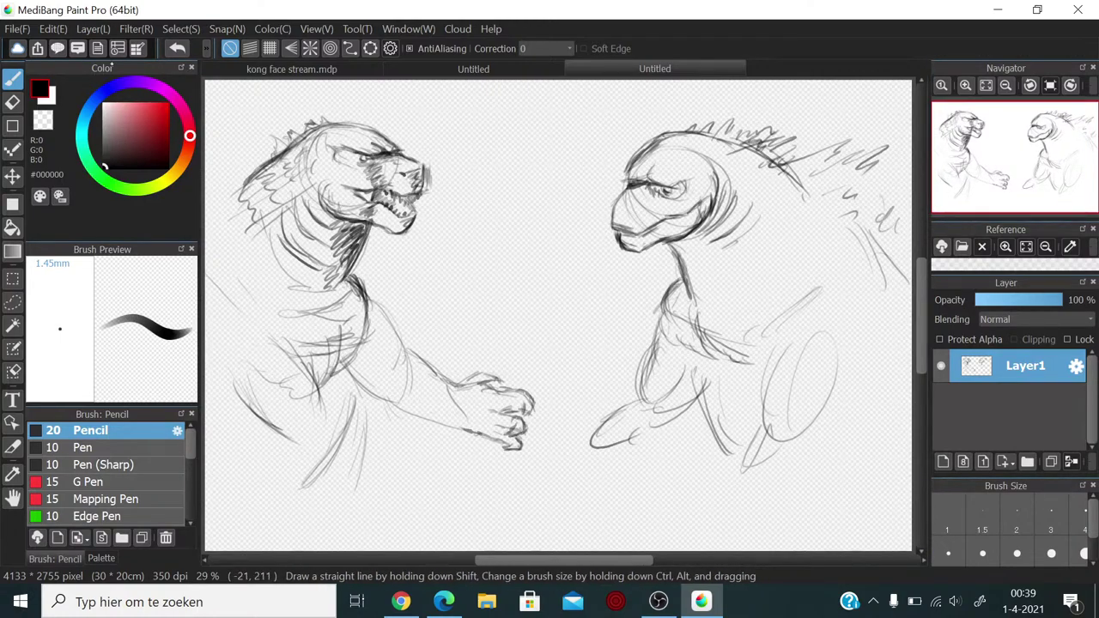
Step: Erase both monster sketches with an eraser enlarged to about 26 mm, leaving the canvas empty
left_click(12, 102)
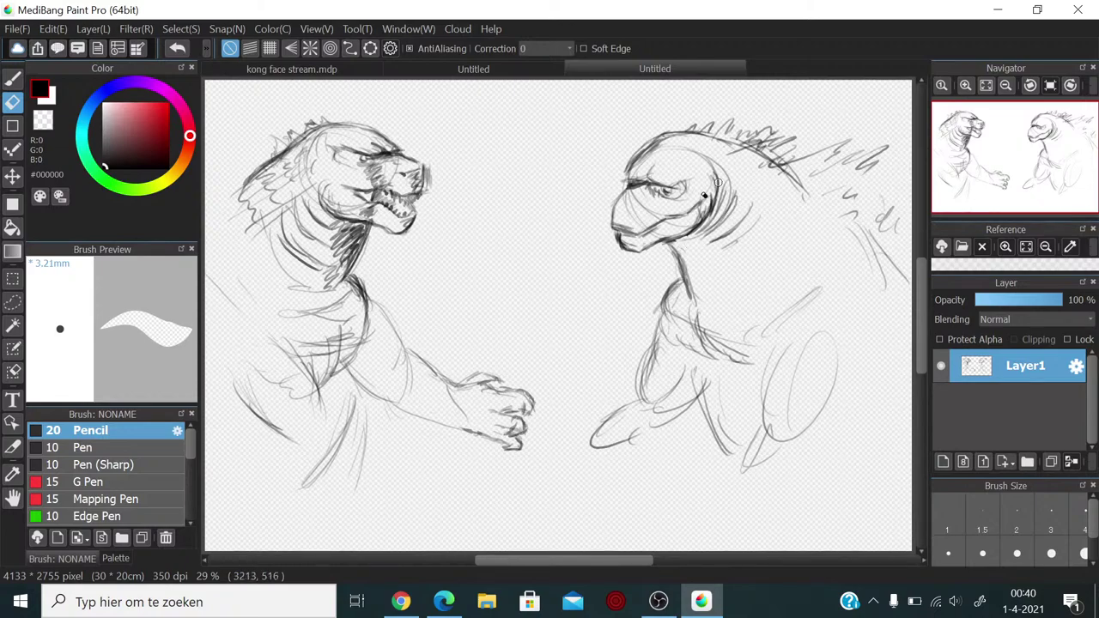
mouse_move(554, 252)
left_mouse_down()
mouse_move(613, 299)
mouse_move(619, 261)
left_mouse_up()
mouse_move(369, 129)
left_mouse_down()
mouse_move(303, 245)
mouse_move(441, 220)
mouse_move(317, 246)
mouse_move(293, 178)
mouse_move(230, 247)
mouse_move(264, 346)
mouse_move(404, 278)
mouse_move(401, 324)
mouse_move(323, 410)
mouse_move(368, 457)
mouse_move(523, 399)
mouse_move(421, 419)
mouse_move(353, 474)
mouse_move(313, 478)
mouse_move(528, 418)
mouse_move(542, 468)
mouse_move(672, 461)
mouse_move(807, 425)
mouse_move(784, 390)
mouse_move(676, 349)
mouse_move(778, 243)
mouse_move(685, 190)
mouse_move(608, 181)
mouse_move(719, 106)
mouse_move(579, 294)
left_mouse_up()
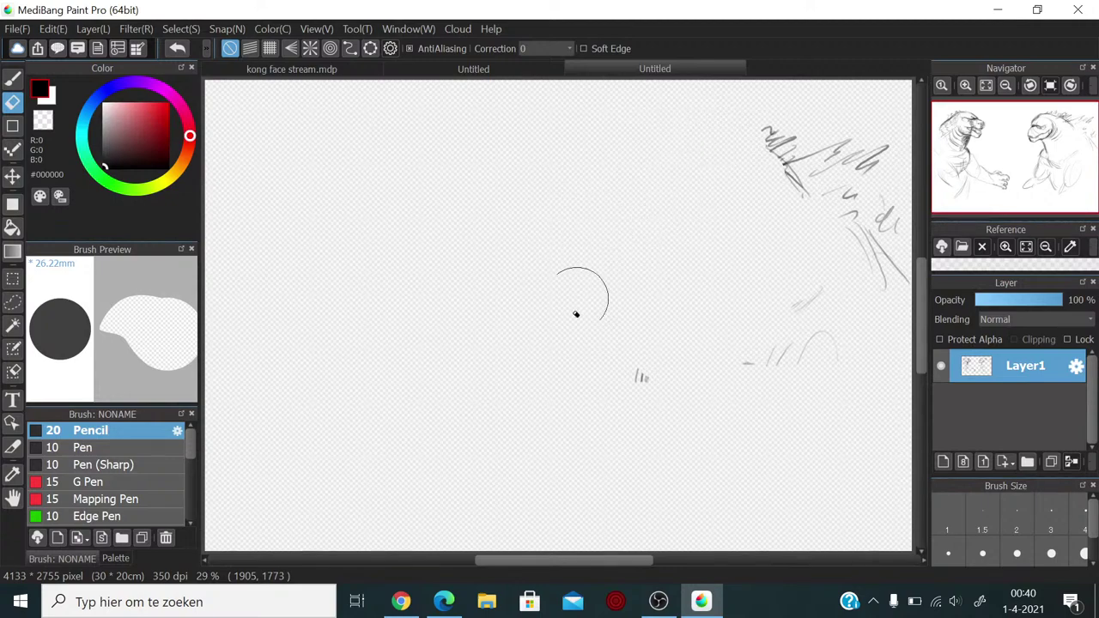
mouse_move(653, 394)
left_mouse_down()
mouse_move(727, 244)
mouse_move(790, 159)
mouse_move(731, 164)
mouse_move(793, 178)
mouse_move(863, 169)
mouse_move(835, 221)
mouse_move(844, 266)
mouse_move(913, 264)
mouse_move(868, 327)
mouse_move(779, 367)
mouse_move(729, 366)
left_mouse_up()
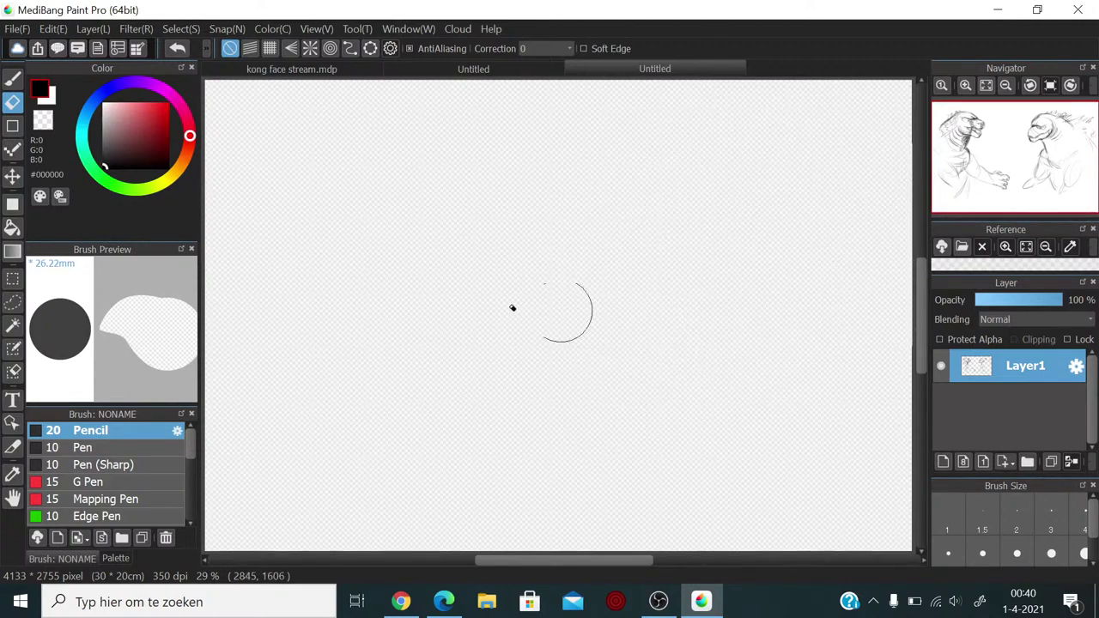
Step: Sketch an ape-like face with the Pencil inside loose guide circles, roughing in brow, eyes, nose, cheek and muzzle
key("b")
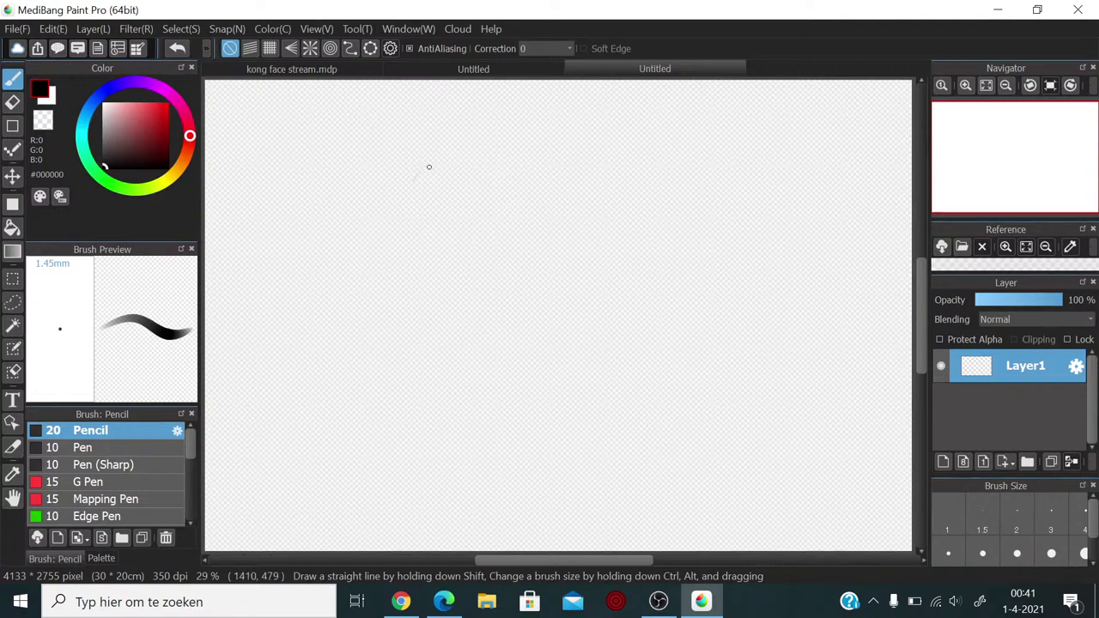
mouse_move(429, 166)
left_mouse_down()
mouse_move(446, 243)
mouse_move(503, 203)
mouse_move(497, 147)
mouse_move(437, 140)
mouse_move(380, 152)
mouse_move(416, 268)
left_mouse_up()
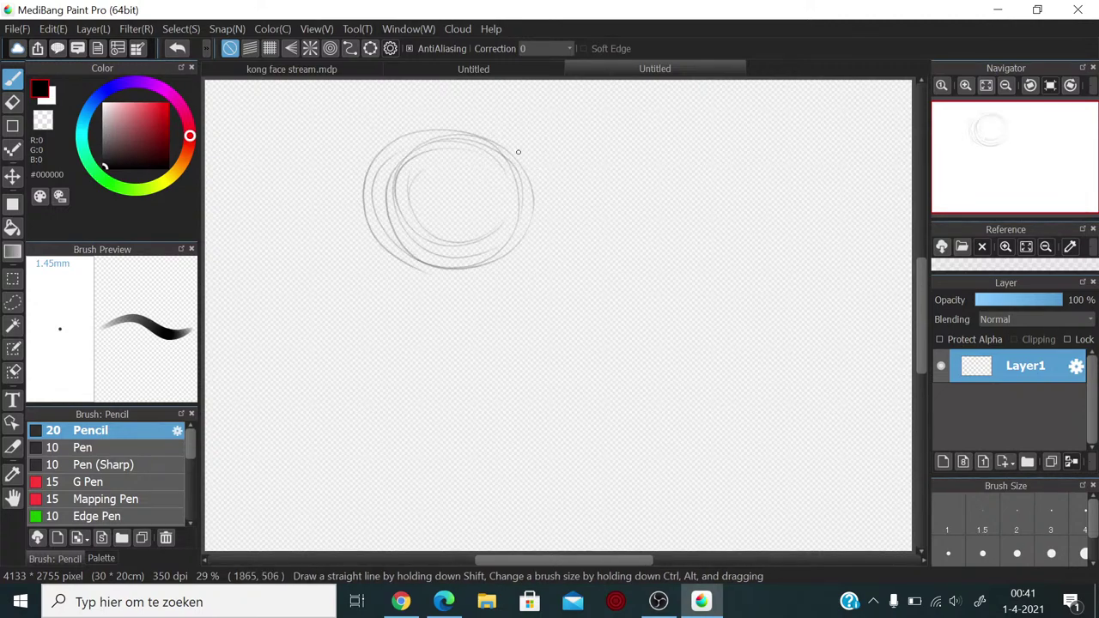
mouse_move(498, 146)
left_mouse_down()
mouse_move(485, 144)
mouse_move(506, 171)
mouse_move(425, 182)
left_mouse_up()
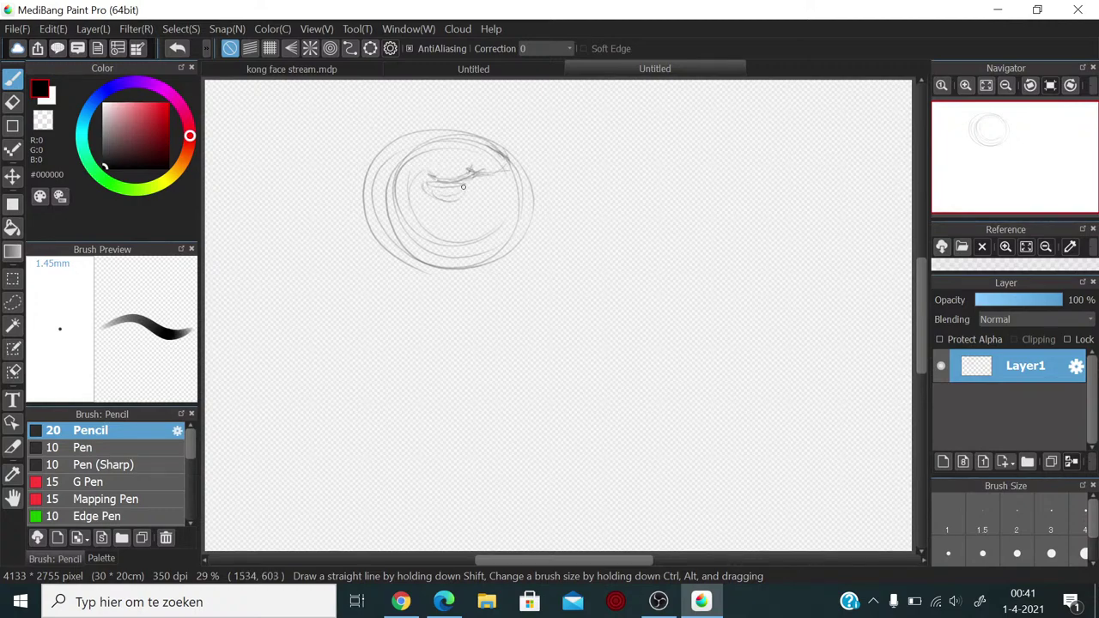
left_click_drag(463, 187, 442, 196)
mouse_move(506, 172)
left_mouse_down()
mouse_move(508, 191)
mouse_move(497, 184)
mouse_move(508, 178)
mouse_move(508, 197)
left_mouse_up()
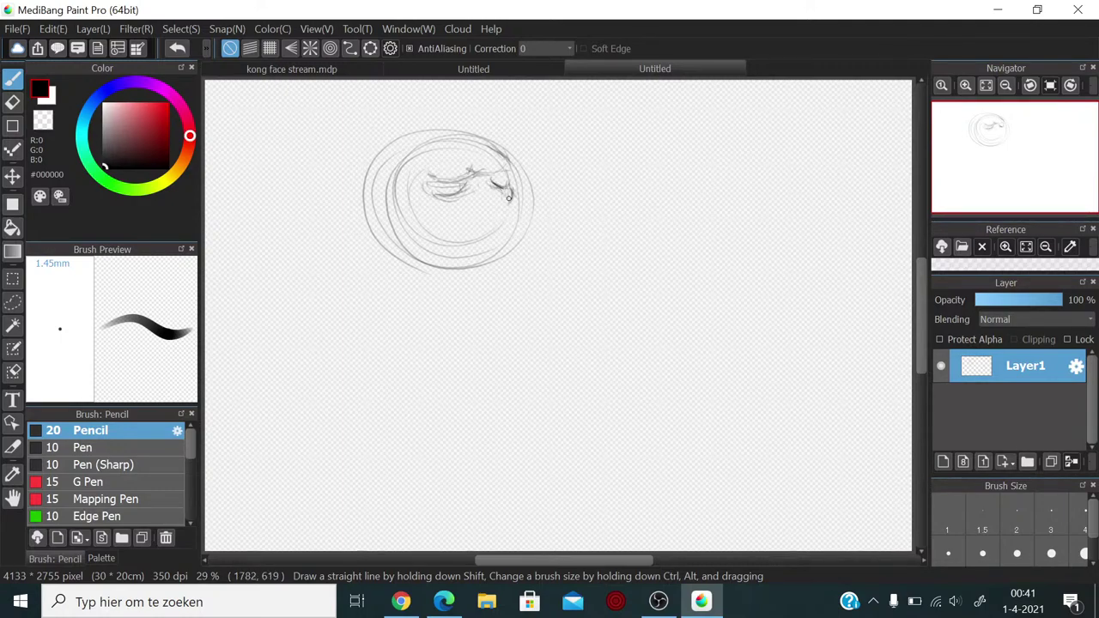
mouse_move(431, 201)
left_mouse_down()
mouse_move(421, 220)
mouse_move(435, 209)
left_mouse_up()
mouse_move(511, 208)
left_mouse_down()
mouse_move(505, 196)
mouse_move(514, 242)
mouse_move(463, 240)
left_mouse_up()
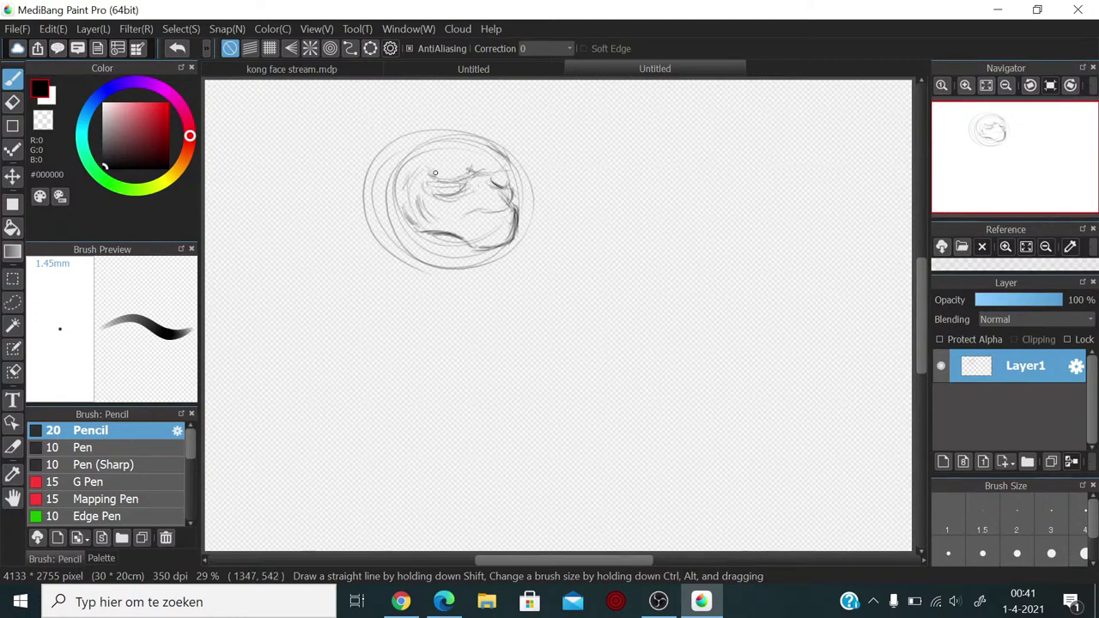
Step: Outline the crown and back of the head, add pupils, and darken the brow, nose and muzzle lines
mouse_move(459, 127)
left_mouse_down()
mouse_move(415, 136)
mouse_move(434, 132)
mouse_move(429, 149)
mouse_move(402, 146)
left_mouse_up()
mouse_move(466, 137)
left_mouse_down()
mouse_move(431, 146)
mouse_move(391, 178)
mouse_move(409, 163)
mouse_move(372, 239)
left_mouse_up()
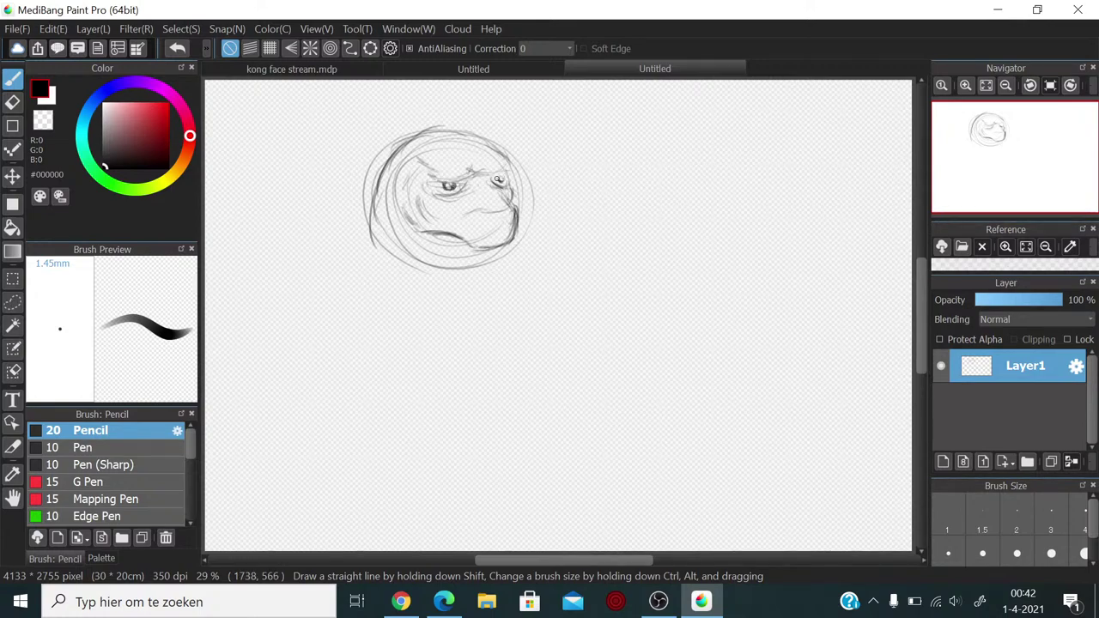
left_click_drag(503, 177, 493, 175)
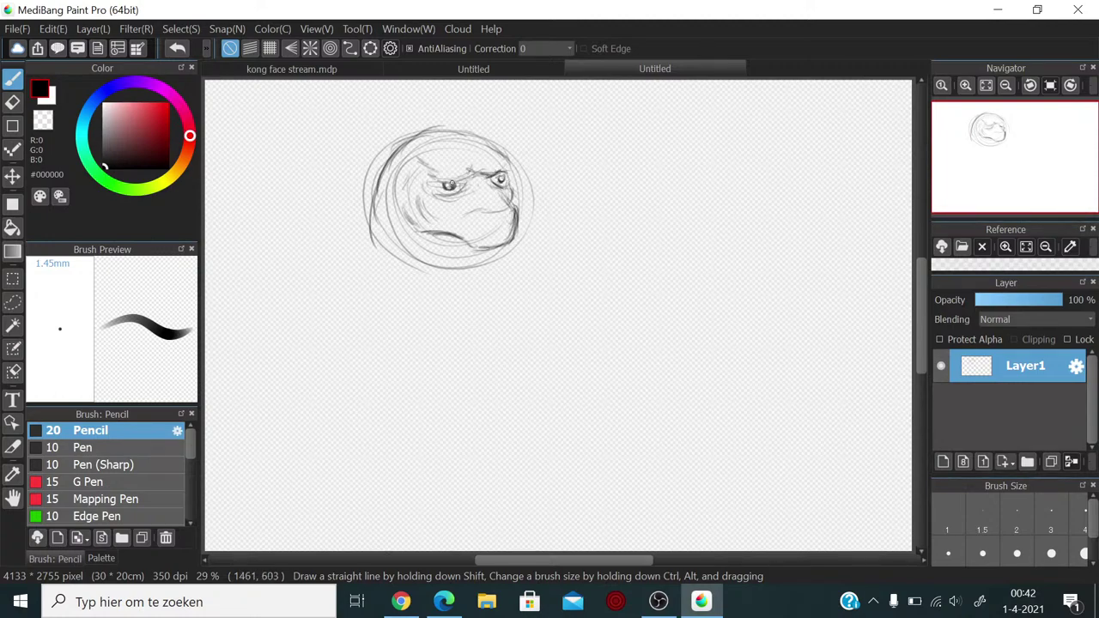
left_click_drag(448, 184, 455, 180)
left_click_drag(493, 173, 505, 170)
left_click_drag(504, 180, 505, 212)
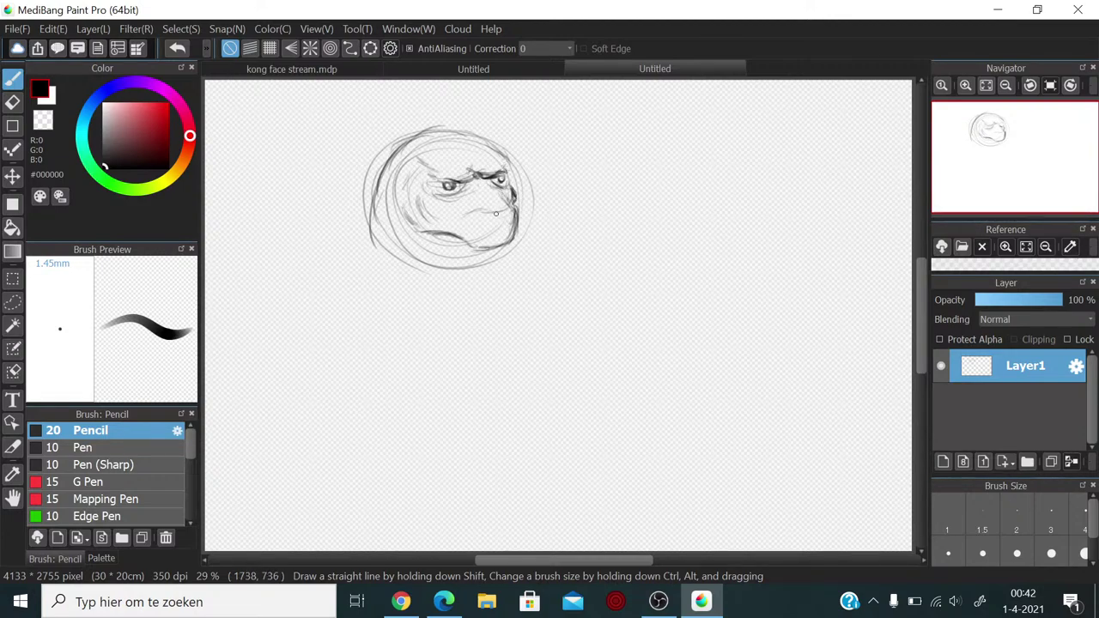
mouse_move(415, 185)
left_mouse_down()
mouse_move(417, 201)
mouse_move(473, 177)
left_mouse_up()
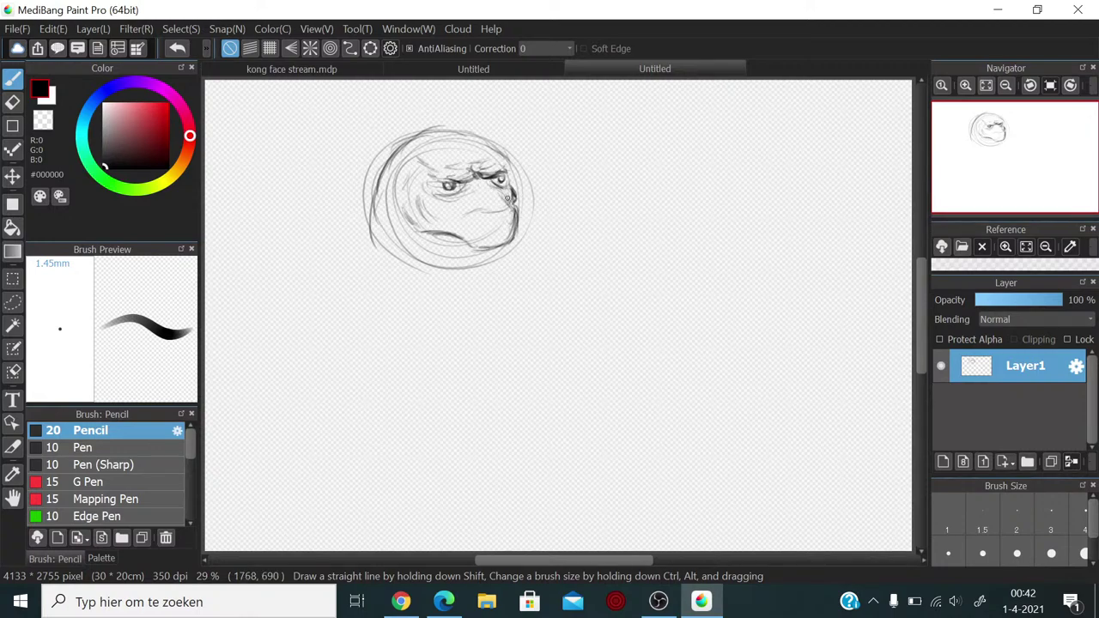
mouse_move(511, 192)
left_mouse_down()
mouse_move(508, 235)
mouse_move(479, 244)
mouse_move(511, 240)
mouse_move(490, 246)
mouse_move(404, 215)
left_mouse_up()
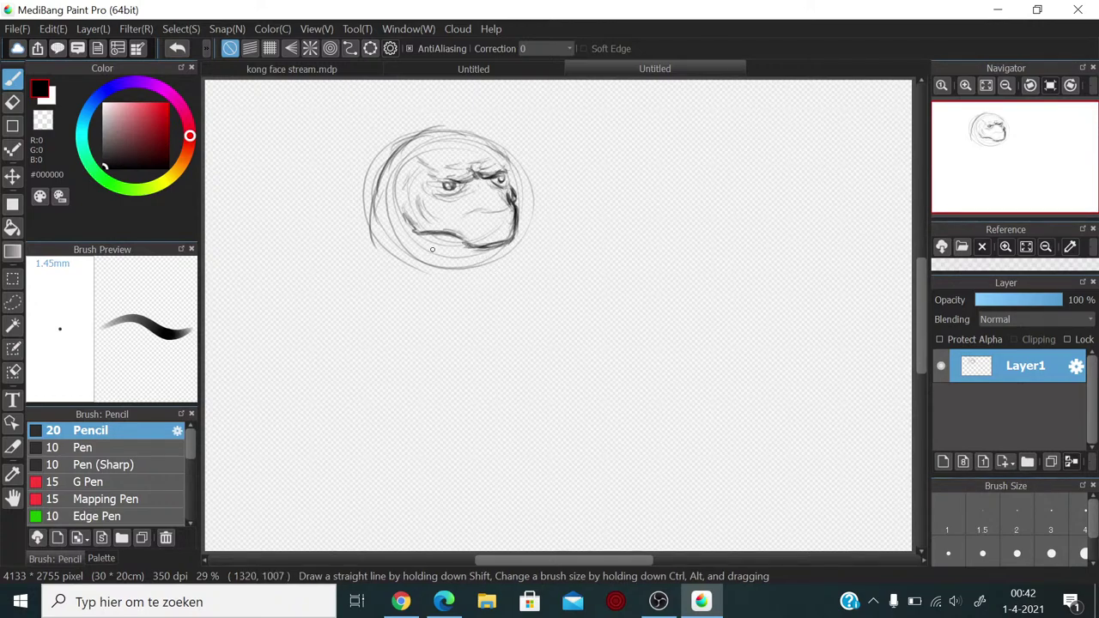
Step: Try an open lower jaw beneath the muzzle, with a chin, jawline and cheek strokes joining it to the face
mouse_move(471, 273)
left_mouse_down()
mouse_move(477, 258)
mouse_move(498, 266)
mouse_move(498, 279)
mouse_move(477, 283)
left_mouse_up()
mouse_move(503, 281)
left_mouse_down()
mouse_move(480, 311)
mouse_move(470, 299)
mouse_move(485, 309)
mouse_move(506, 290)
mouse_move(462, 300)
mouse_move(414, 264)
left_mouse_up()
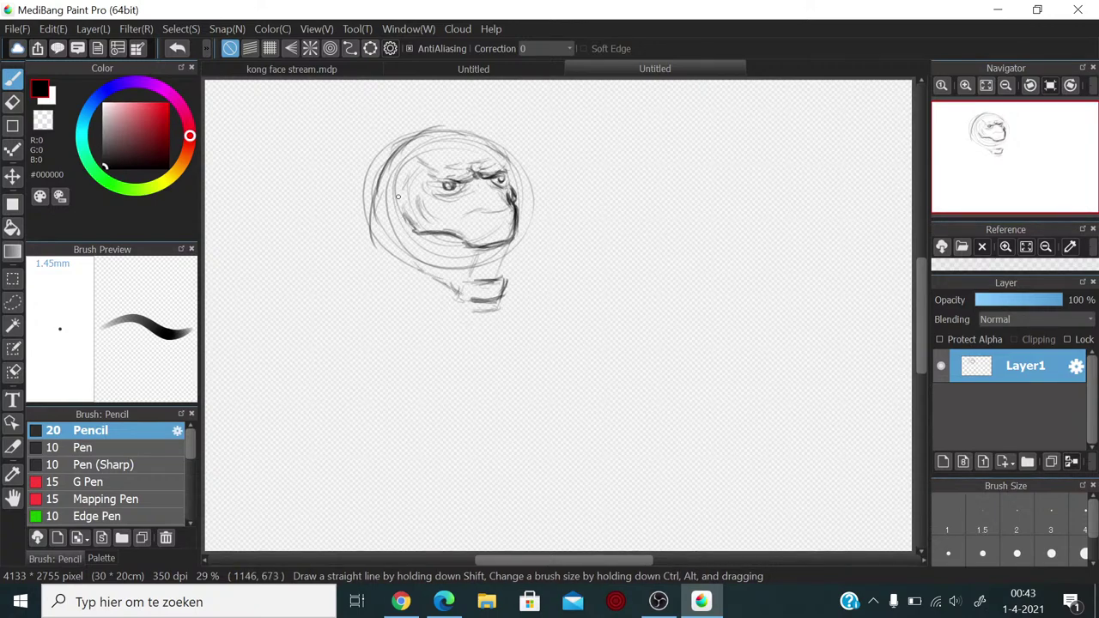
mouse_move(398, 188)
left_mouse_down()
mouse_move(391, 236)
mouse_move(406, 196)
mouse_move(399, 238)
mouse_move(400, 204)
mouse_move(412, 252)
mouse_move(393, 226)
mouse_move(454, 293)
left_mouse_up()
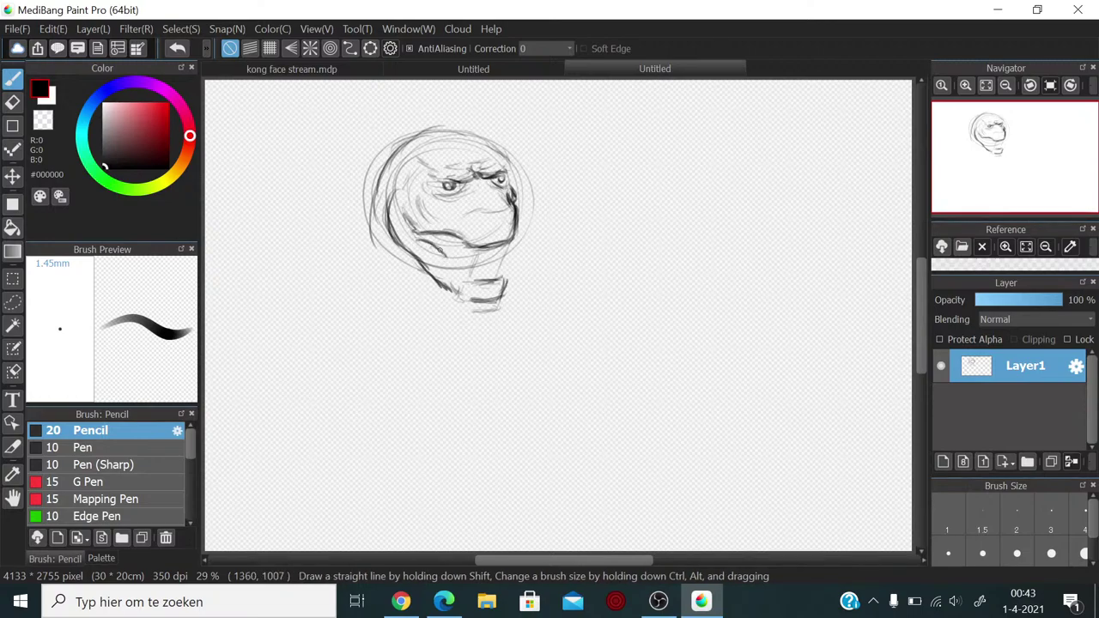
mouse_move(433, 249)
left_mouse_down()
mouse_move(470, 283)
mouse_move(496, 280)
left_mouse_up()
left_click_drag(512, 267, 503, 258)
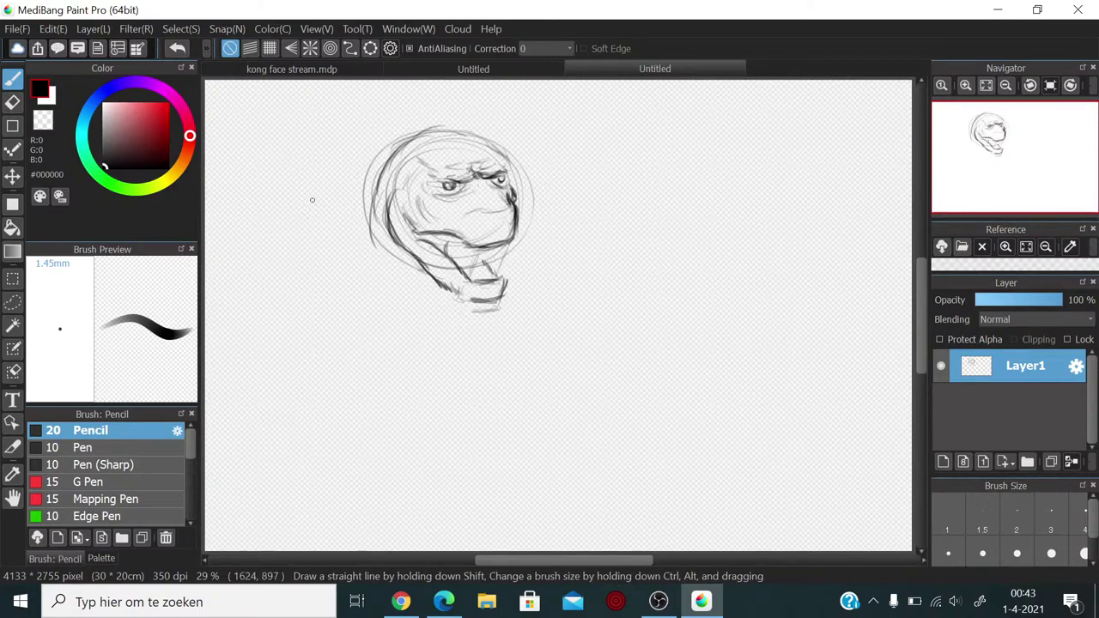
Step: Erase the open jaw and guide circles below the face, and reinforce the brow and crown outline with the Pencil
left_click(12, 102)
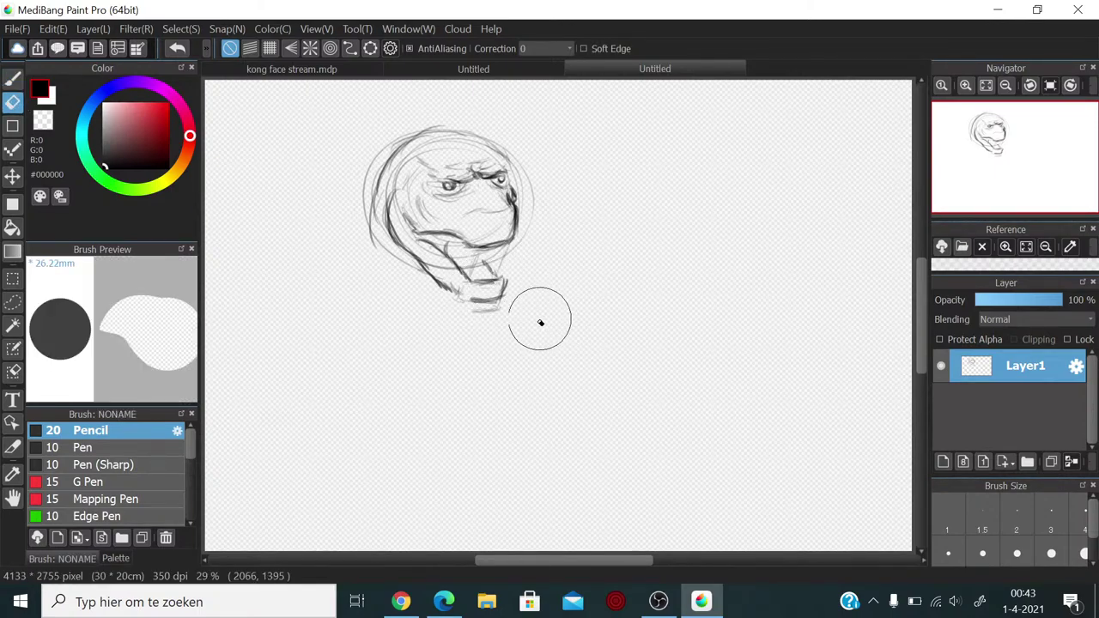
mouse_move(540, 322)
left_mouse_down()
mouse_move(522, 291)
mouse_move(475, 307)
mouse_move(475, 292)
mouse_move(420, 296)
mouse_move(485, 291)
mouse_move(513, 275)
mouse_move(447, 279)
mouse_move(441, 269)
mouse_move(515, 270)
mouse_move(508, 282)
mouse_move(415, 291)
mouse_move(427, 277)
mouse_move(384, 266)
mouse_move(378, 239)
mouse_move(399, 262)
left_mouse_up()
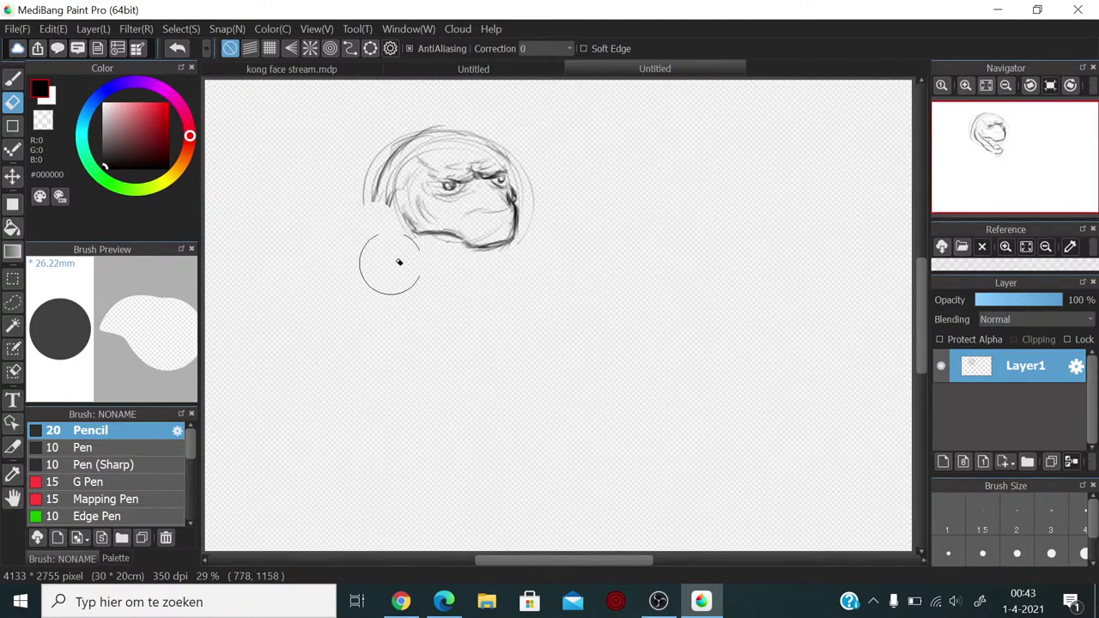
key("b")
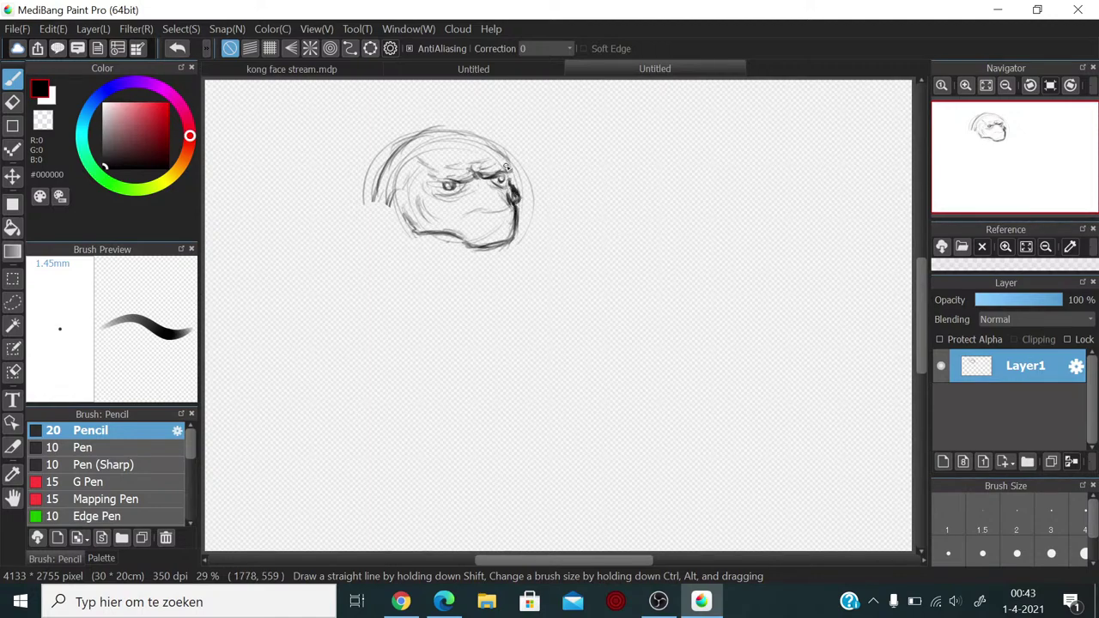
mouse_move(501, 160)
left_mouse_down()
mouse_move(442, 145)
mouse_move(462, 143)
mouse_move(483, 150)
mouse_move(440, 145)
mouse_move(461, 146)
mouse_move(409, 155)
mouse_move(441, 150)
mouse_move(407, 160)
mouse_move(439, 148)
mouse_move(386, 185)
mouse_move(429, 147)
mouse_move(402, 177)
mouse_move(424, 151)
mouse_move(479, 146)
mouse_move(395, 146)
mouse_move(478, 145)
mouse_move(413, 142)
mouse_move(424, 142)
mouse_move(409, 148)
mouse_move(426, 159)
mouse_move(437, 139)
mouse_move(376, 207)
mouse_move(417, 146)
mouse_move(372, 210)
mouse_move(409, 147)
left_mouse_up()
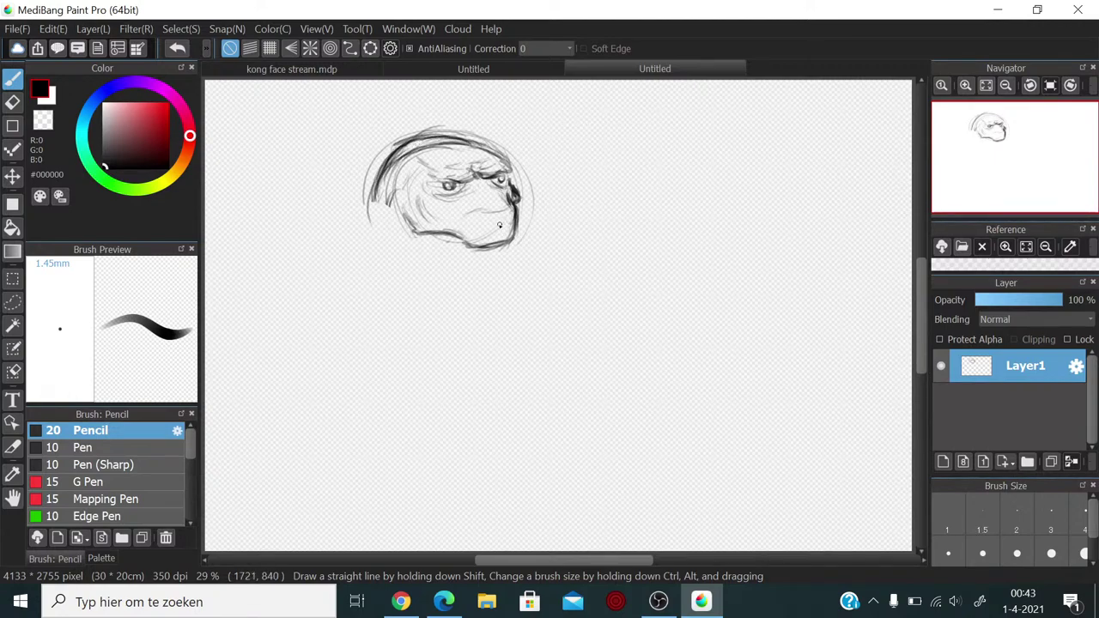
Step: Erase the rear corner of the upper jaw and redraw the jawline from the cheek to the muzzle with the Pencil
mouse_move(488, 213)
left_mouse_down()
mouse_move(458, 236)
mouse_move(403, 218)
mouse_move(402, 214)
left_mouse_up()
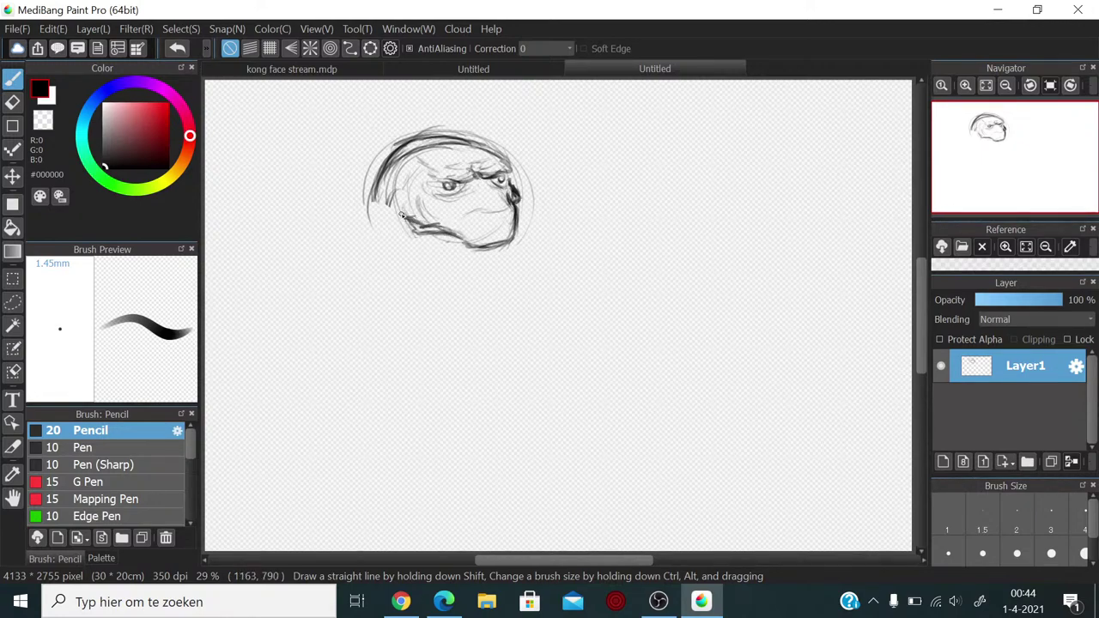
key("e")
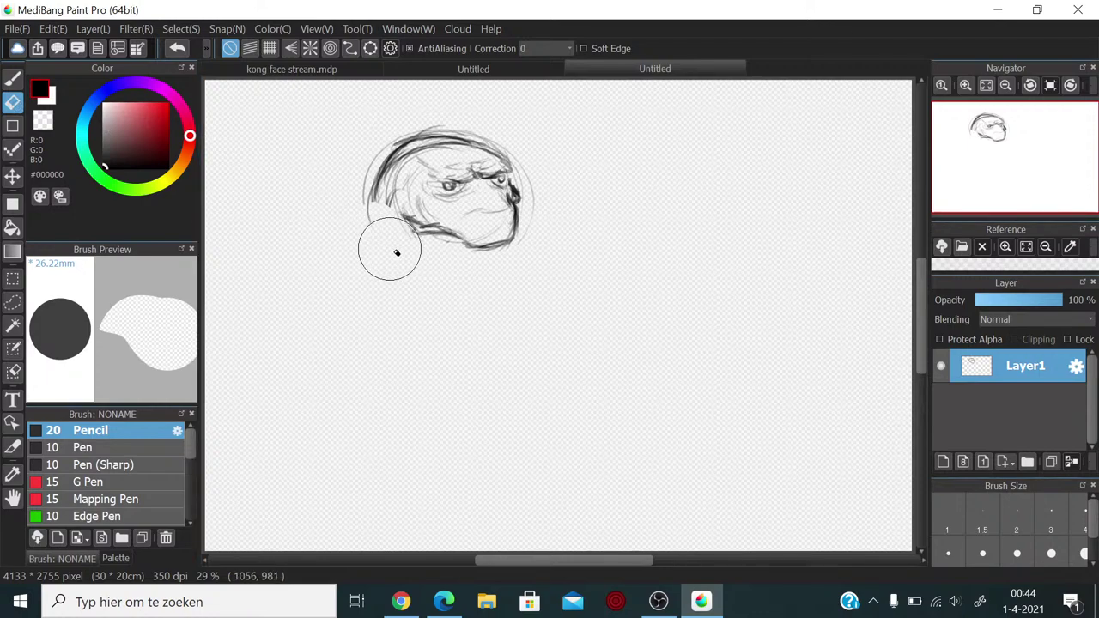
mouse_move(412, 251)
left_mouse_down()
mouse_move(399, 227)
mouse_move(431, 243)
mouse_move(406, 227)
mouse_move(433, 229)
mouse_move(402, 216)
mouse_move(397, 228)
mouse_move(387, 214)
mouse_move(469, 240)
mouse_move(428, 226)
left_mouse_up()
key("b")
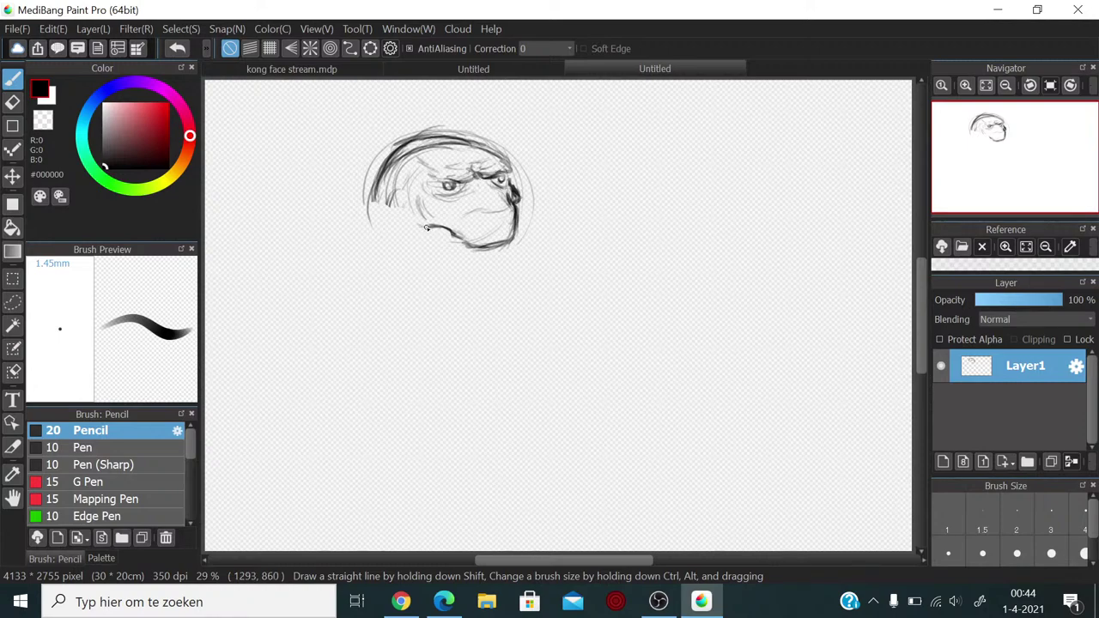
left_click_drag(406, 218, 412, 220)
left_click_drag(413, 221, 500, 247)
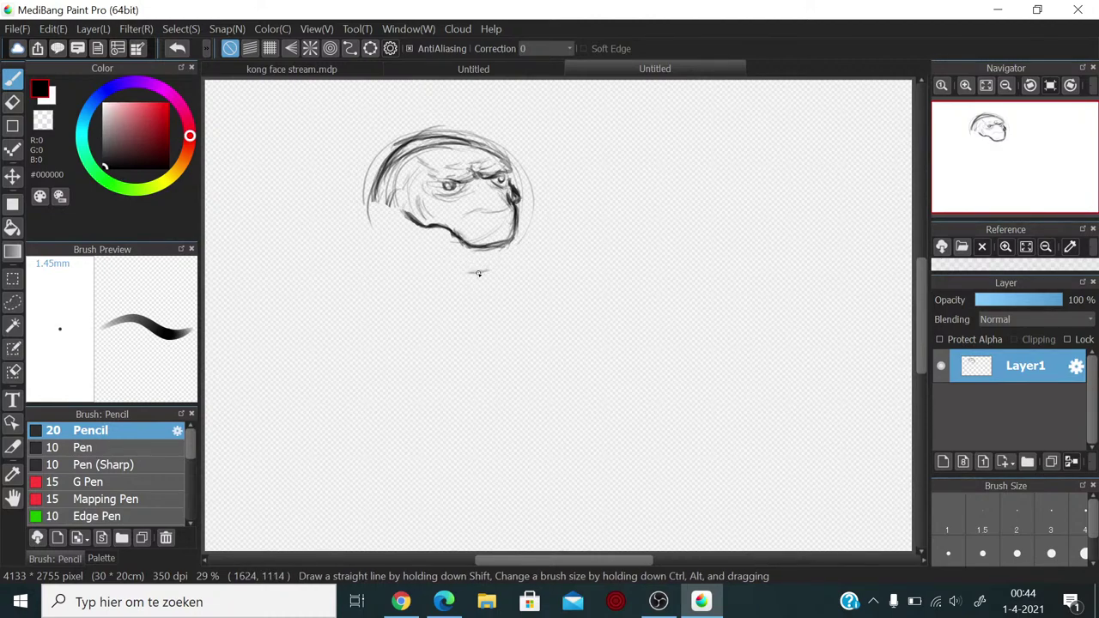
Step: Try an open lower jaw beneath the muzzle, with a boxy chin and a curved jawline rising to the cheek
mouse_move(484, 275)
left_mouse_down()
mouse_move(503, 277)
mouse_move(492, 291)
mouse_move(466, 293)
mouse_move(468, 273)
left_mouse_up()
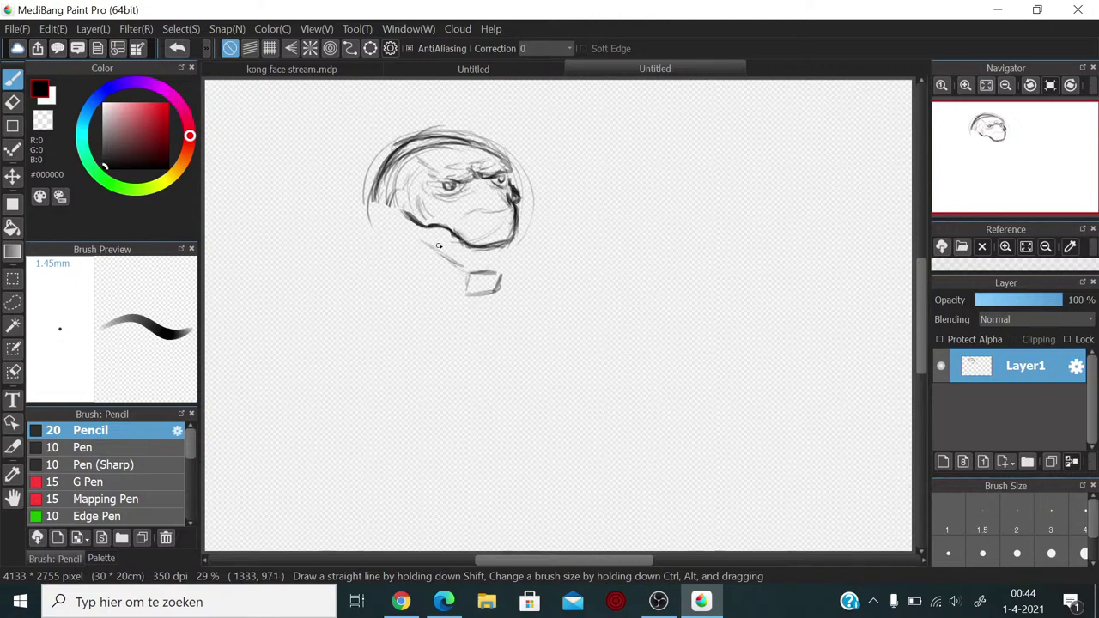
mouse_move(428, 246)
left_mouse_down()
mouse_move(462, 271)
mouse_move(490, 270)
mouse_move(494, 290)
mouse_move(450, 288)
mouse_move(424, 245)
left_mouse_up()
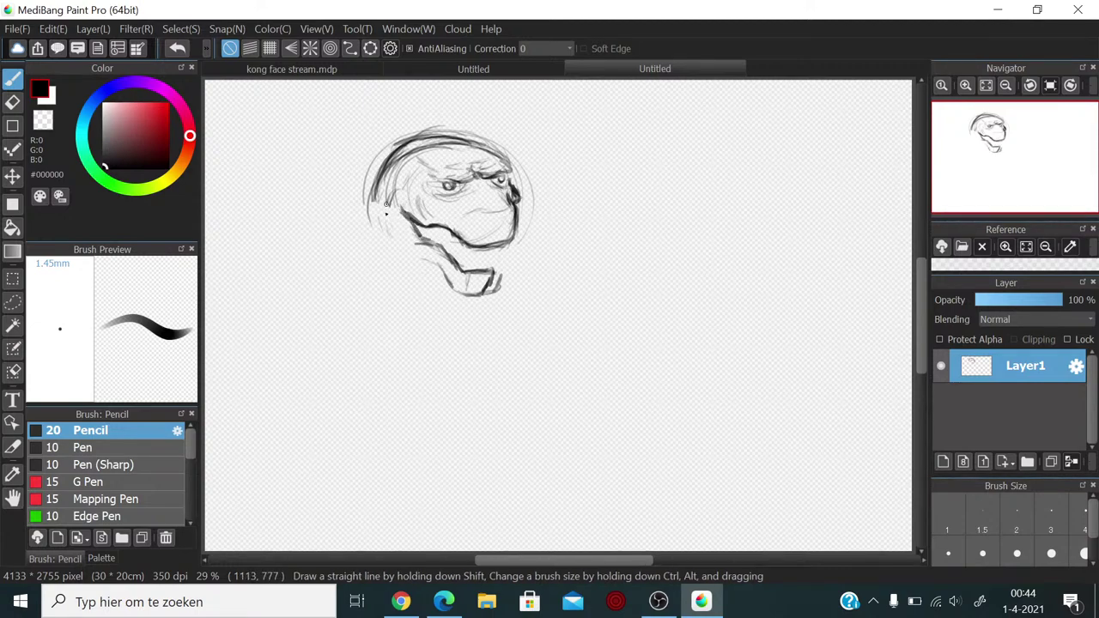
mouse_move(389, 221)
left_mouse_down()
mouse_move(409, 248)
mouse_move(391, 208)
mouse_move(409, 234)
mouse_move(394, 246)
mouse_move(399, 200)
mouse_move(406, 249)
mouse_move(394, 205)
mouse_move(412, 236)
mouse_move(388, 209)
left_mouse_up()
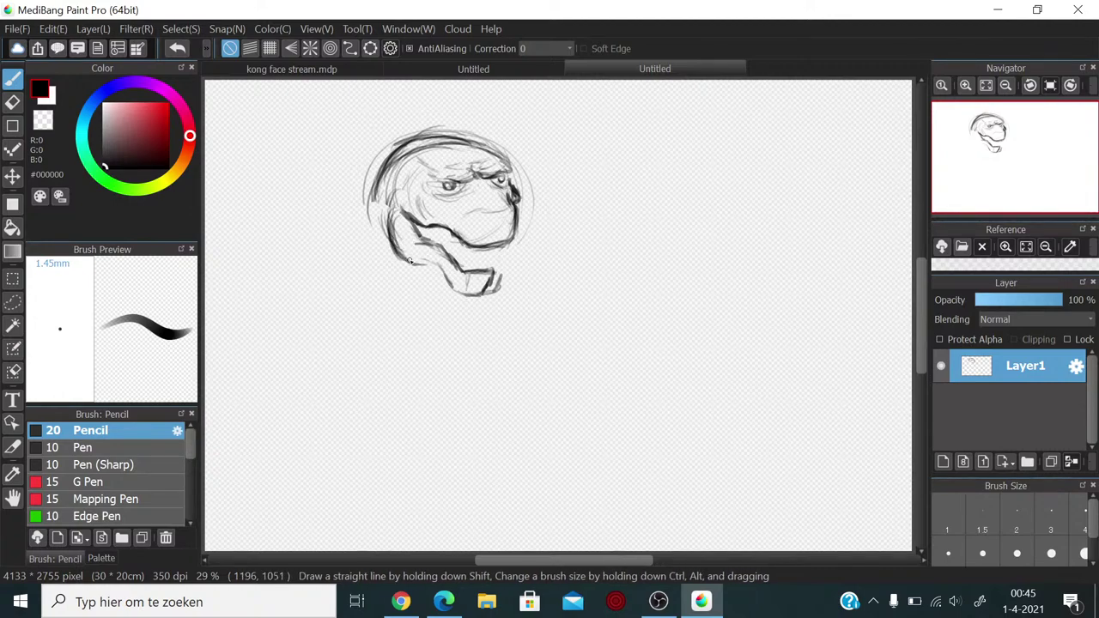
left_click_drag(407, 256, 453, 282)
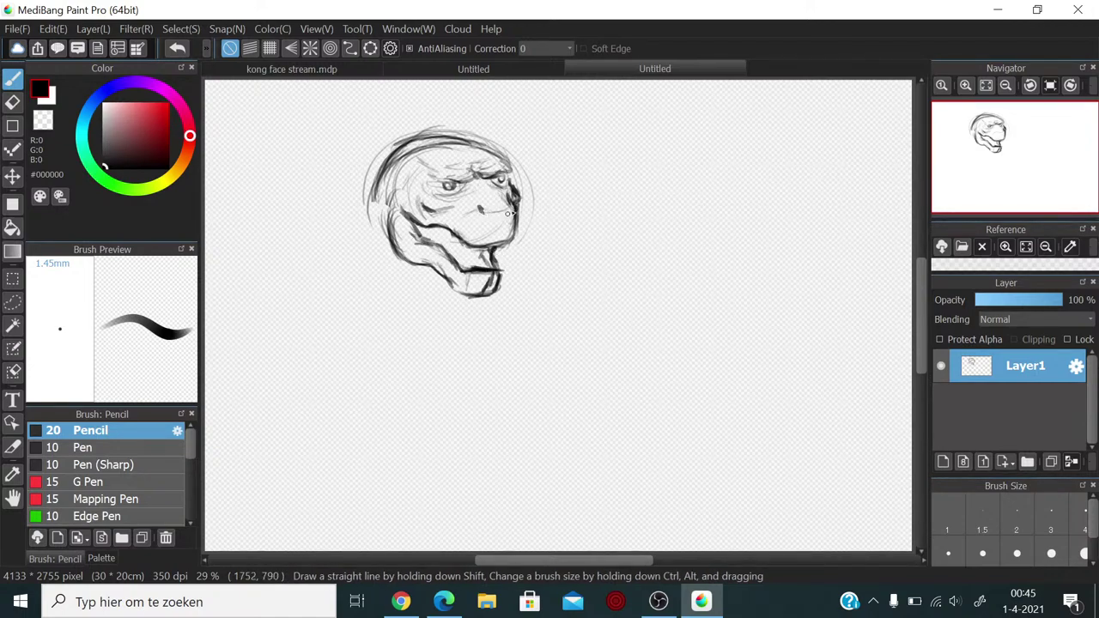
Step: Flatten the underside of the open jaw's chin and darken its front edge and the mouth corner
mouse_move(507, 257)
left_mouse_down()
mouse_move(496, 274)
mouse_move(441, 281)
mouse_move(465, 292)
mouse_move(498, 286)
mouse_move(486, 292)
left_mouse_up()
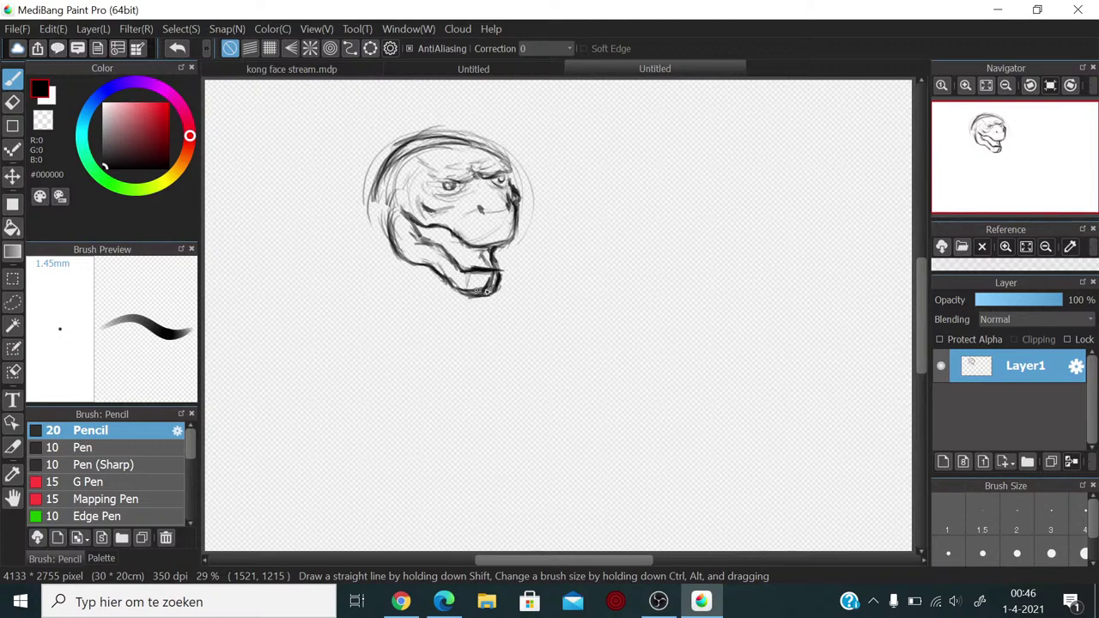
key("e")
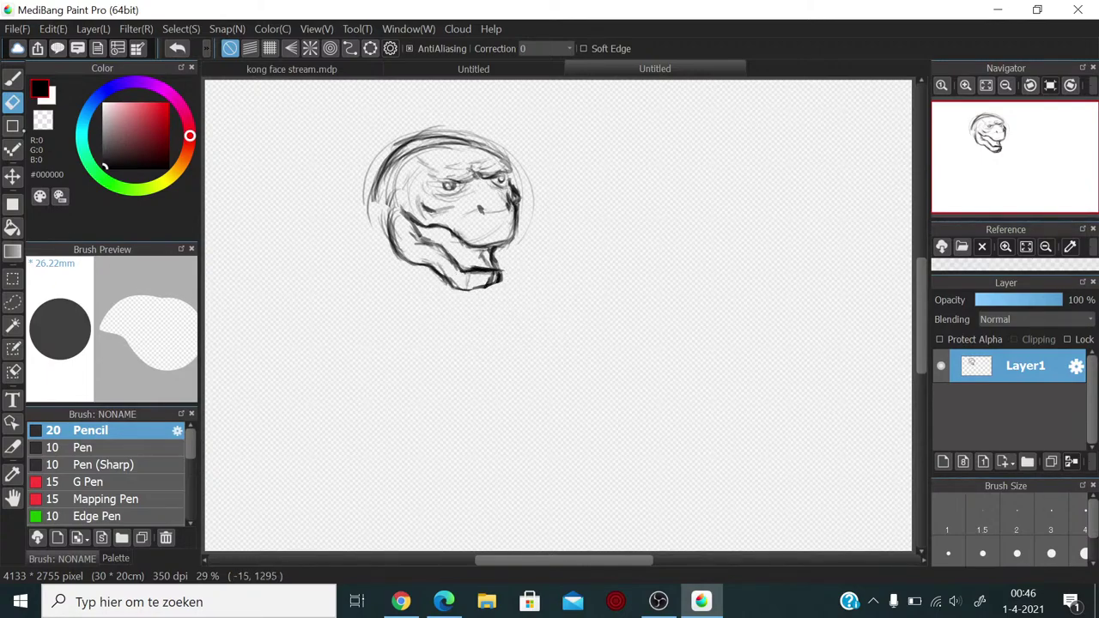
left_click(12, 78)
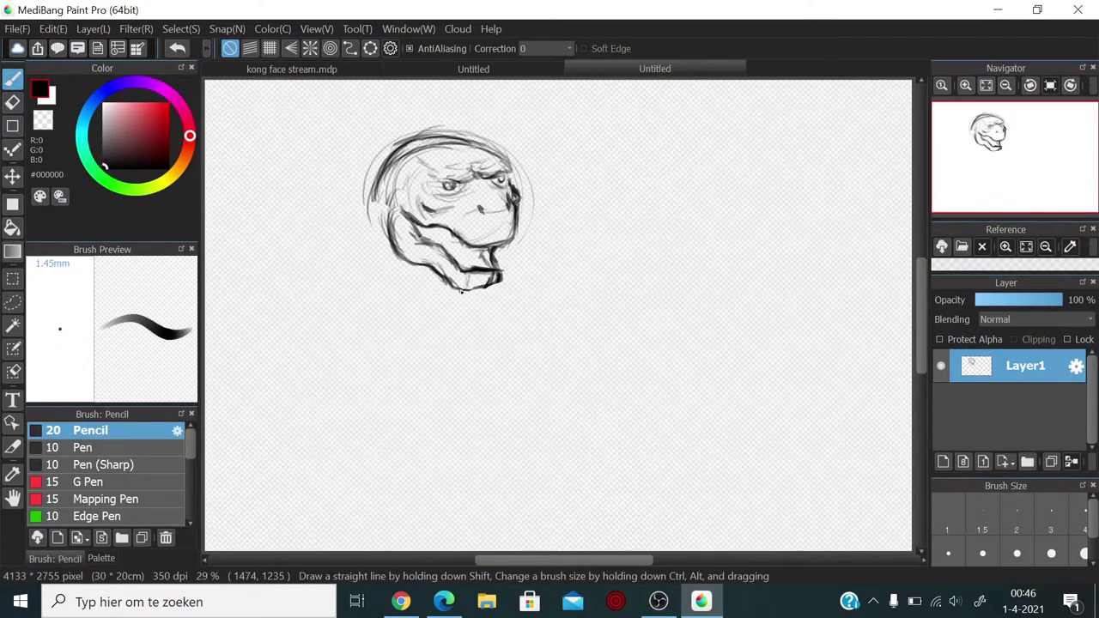
mouse_move(481, 290)
left_mouse_down()
mouse_move(502, 277)
mouse_move(472, 298)
left_mouse_up()
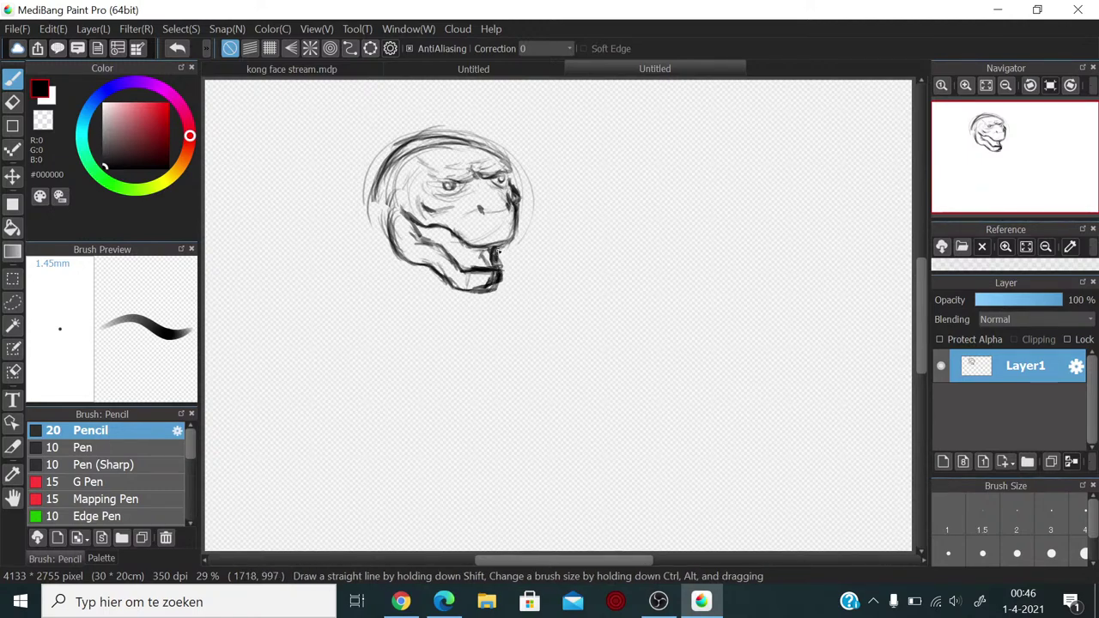
left_click_drag(498, 251, 500, 256)
Step: Extend the back of the head down toward the neck, and erase the open lower jaw, reducing the eraser to 15.29 mm
left_click_drag(397, 159, 361, 227)
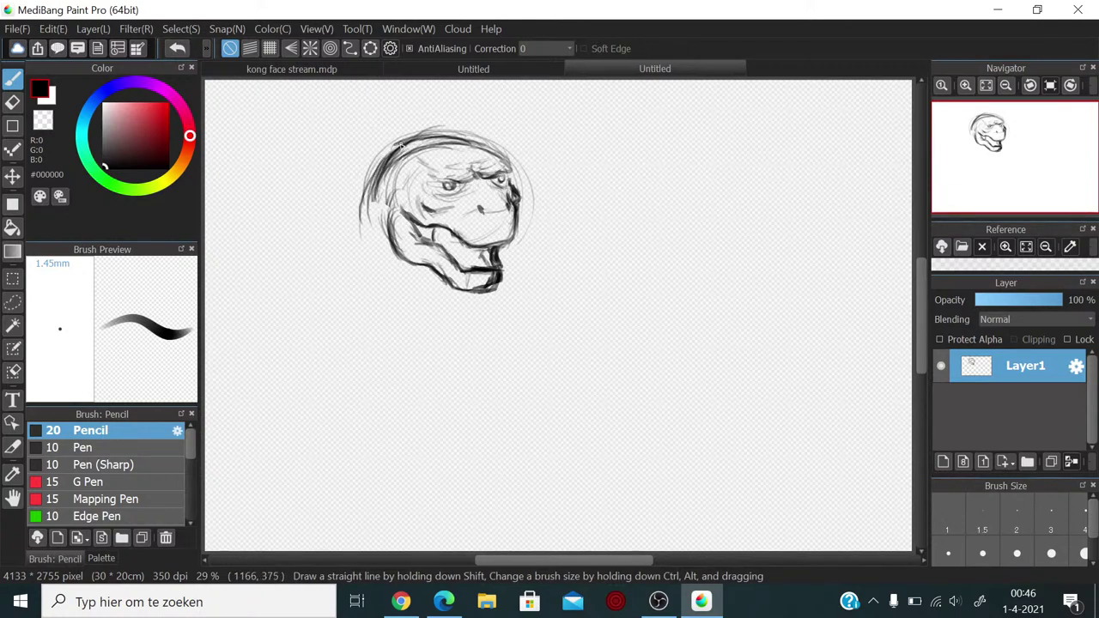
left_click_drag(386, 166, 344, 263)
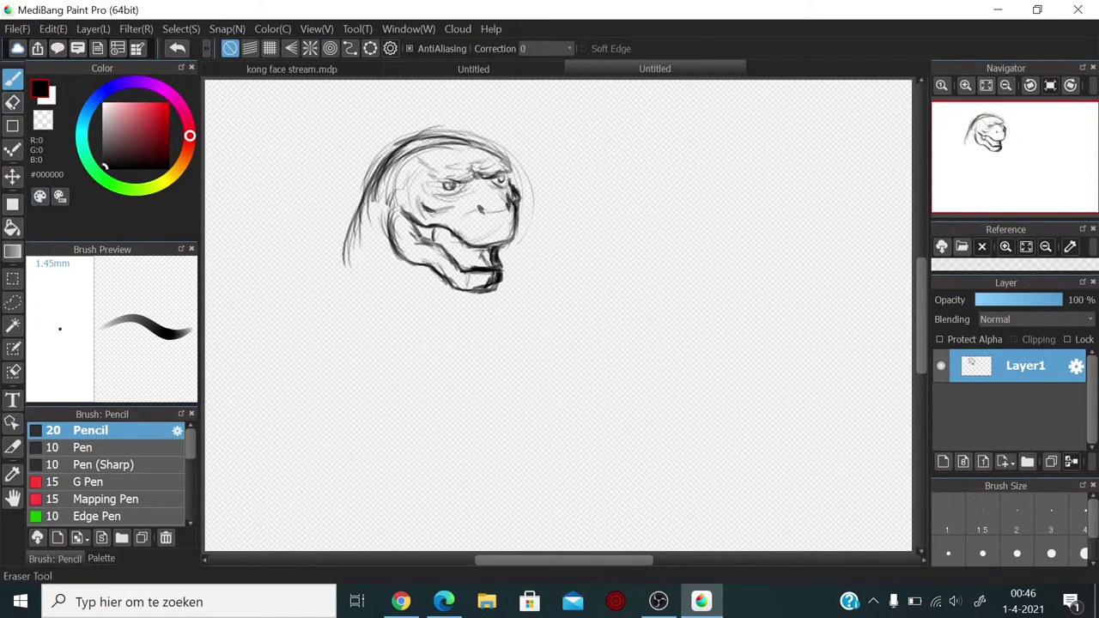
left_click(12, 102)
mouse_move(490, 321)
left_mouse_down()
mouse_move(470, 303)
mouse_move(515, 299)
mouse_move(516, 285)
mouse_move(452, 297)
mouse_move(463, 286)
mouse_move(448, 285)
mouse_move(502, 274)
mouse_move(549, 298)
mouse_move(499, 299)
mouse_move(477, 260)
mouse_move(503, 260)
mouse_move(434, 278)
mouse_move(449, 265)
mouse_move(419, 265)
mouse_move(419, 250)
mouse_move(387, 223)
mouse_move(418, 252)
mouse_move(433, 243)
mouse_move(400, 233)
mouse_move(449, 248)
left_mouse_up()
key("ctrl+alt")
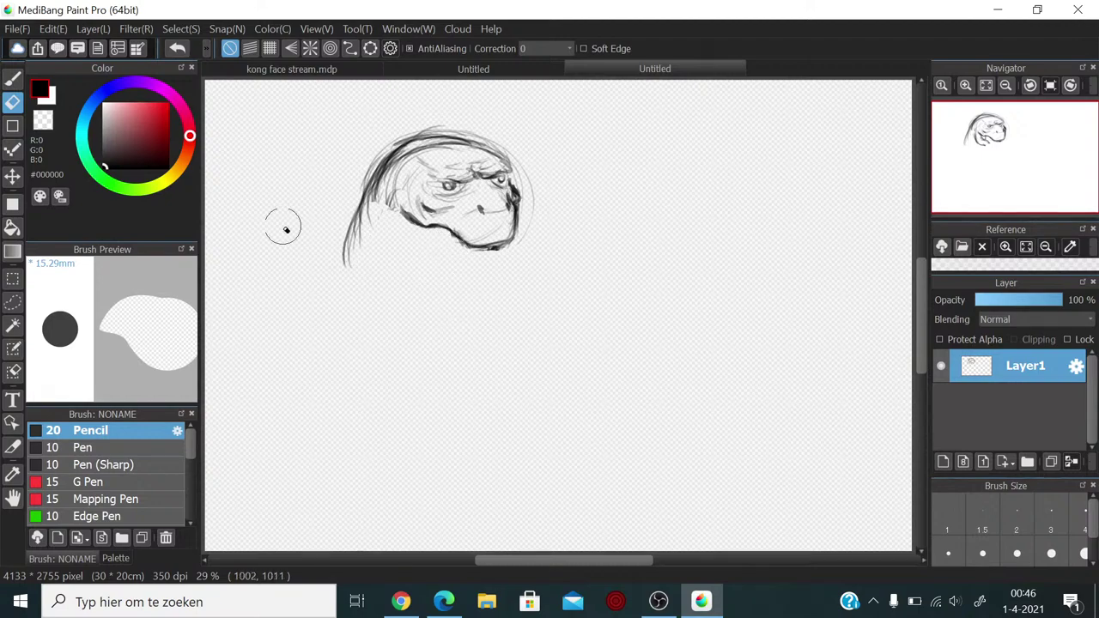
Step: Draw a nearly closed lower jaw just under the muzzle with the Pencil, and erase the guide arc in front of the face
key("b")
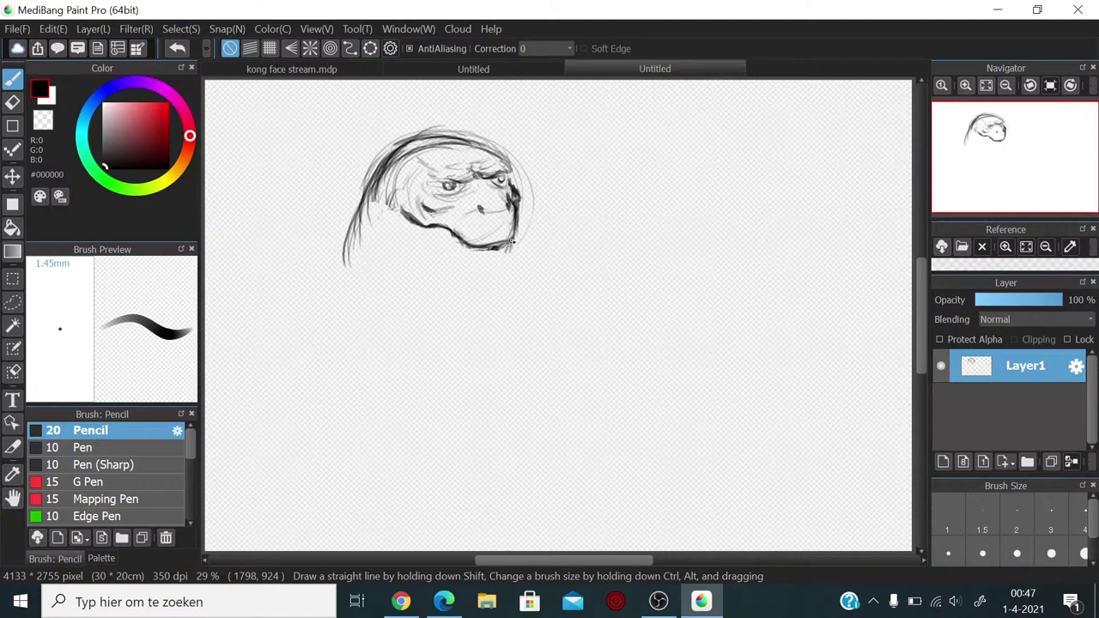
left_click_drag(500, 261, 506, 263)
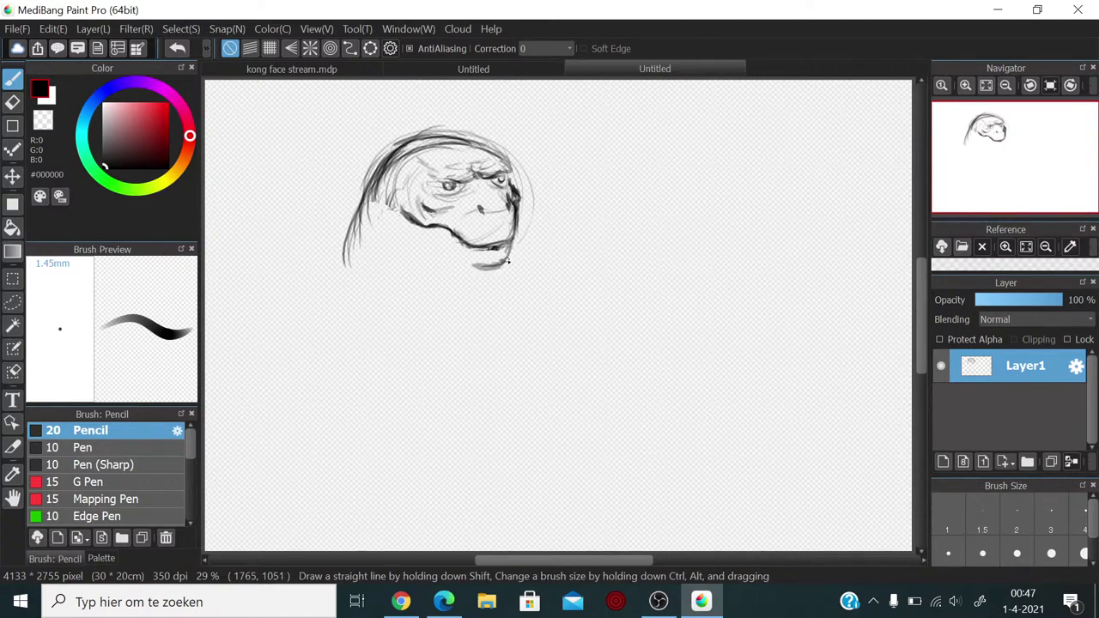
mouse_move(504, 264)
left_mouse_down()
mouse_move(472, 254)
mouse_move(467, 233)
mouse_move(449, 247)
mouse_move(471, 275)
mouse_move(444, 254)
left_mouse_up()
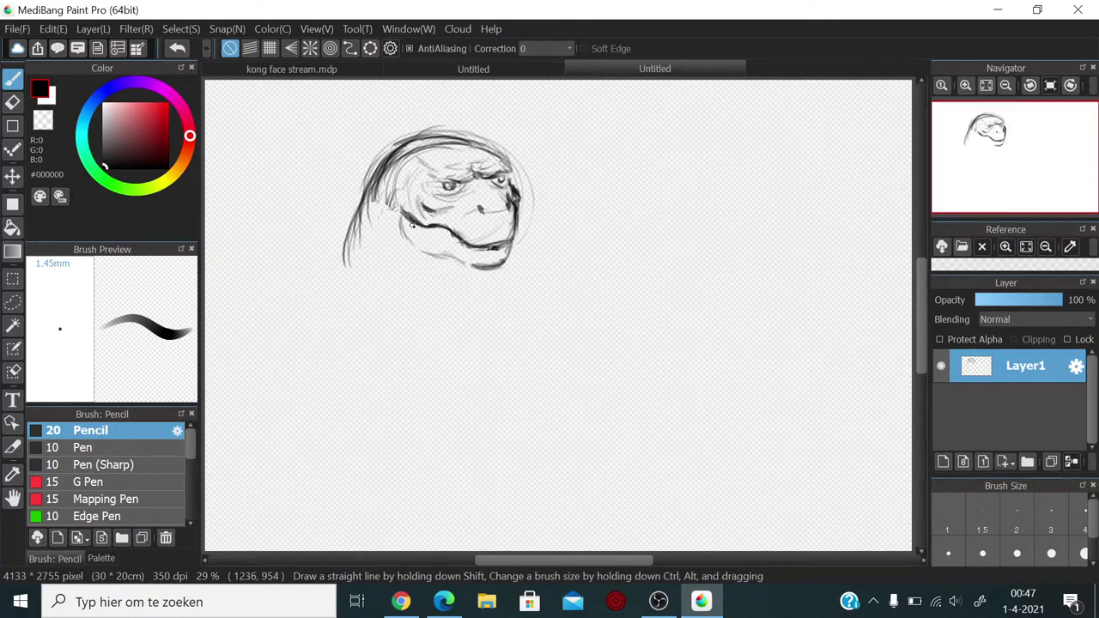
mouse_move(412, 226)
left_mouse_down()
mouse_move(397, 235)
mouse_move(437, 258)
mouse_move(503, 266)
mouse_move(511, 250)
left_mouse_up()
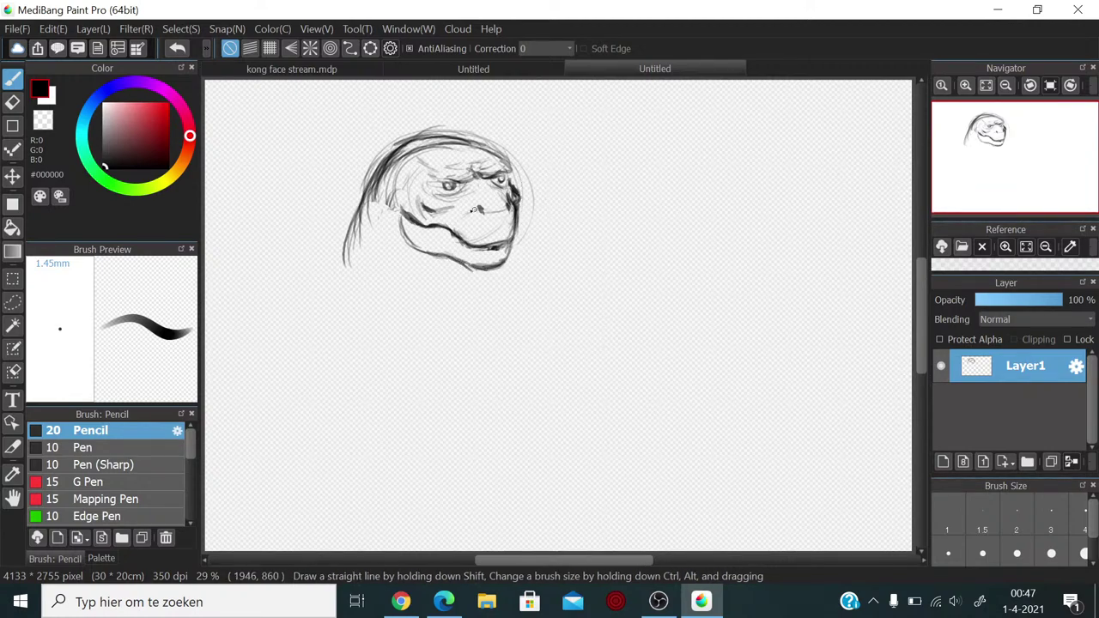
left_click(12, 101)
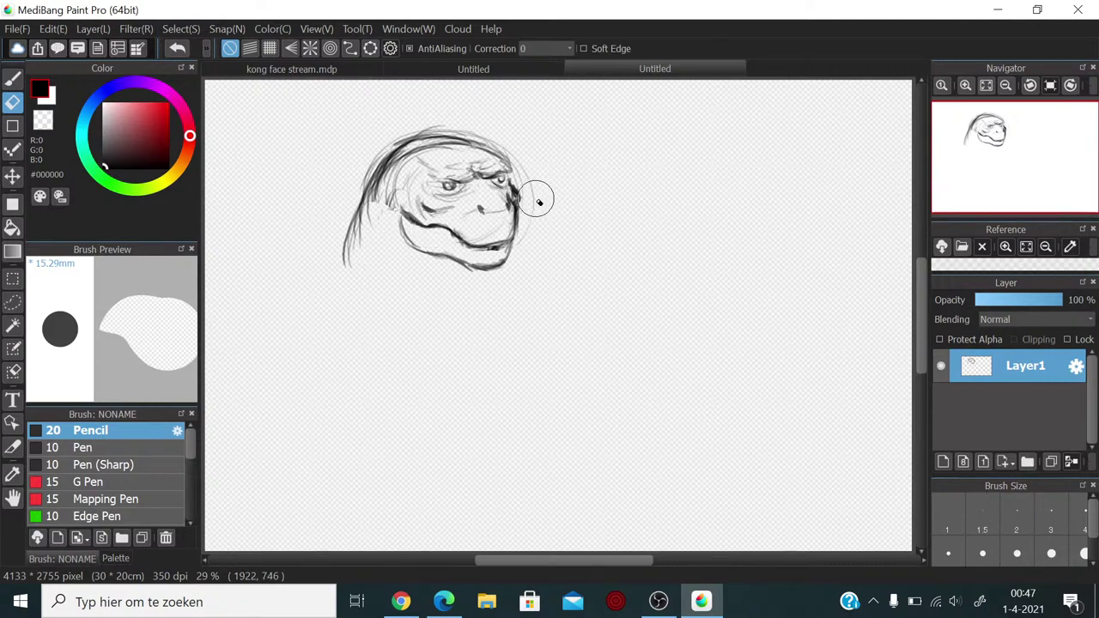
mouse_move(533, 205)
left_mouse_down()
mouse_move(521, 236)
mouse_move(515, 169)
mouse_move(527, 180)
mouse_move(531, 246)
left_mouse_up()
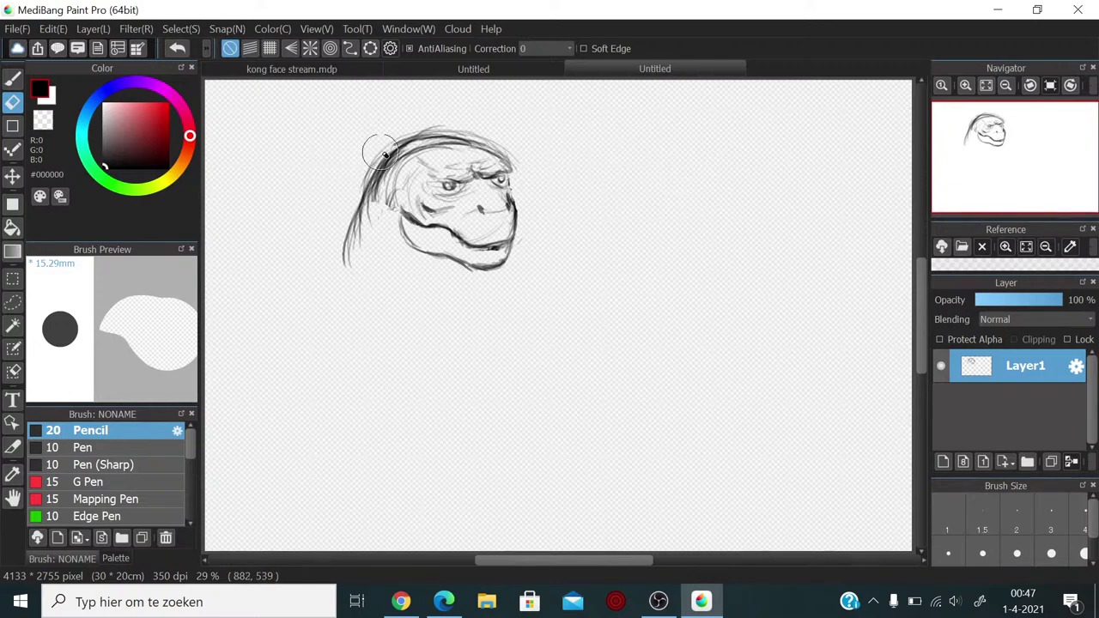
Step: Sketch the neck down from the back of the head and rough in the far shoulder and curved chest base
key("b")
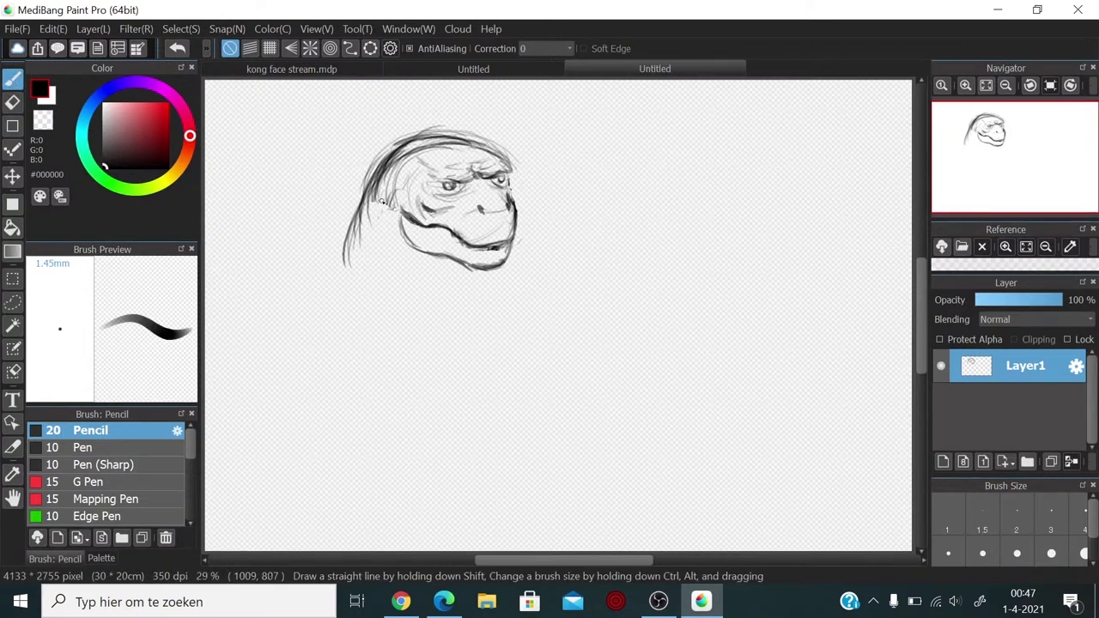
mouse_move(380, 201)
left_mouse_down()
mouse_move(346, 246)
mouse_move(374, 199)
mouse_move(346, 283)
left_mouse_up()
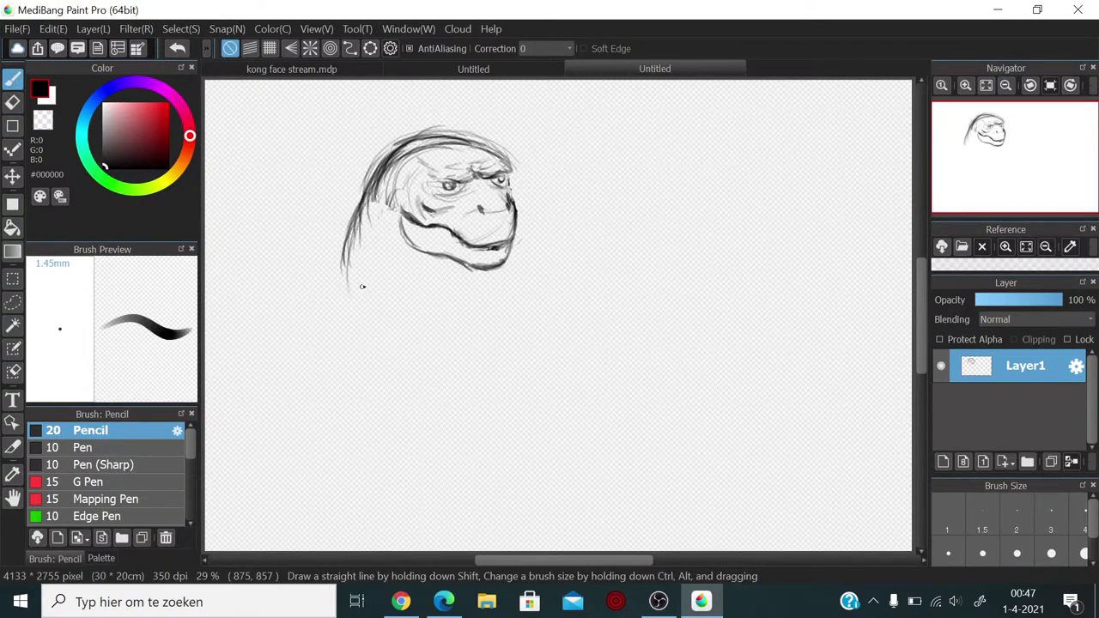
left_click_drag(362, 215, 369, 296)
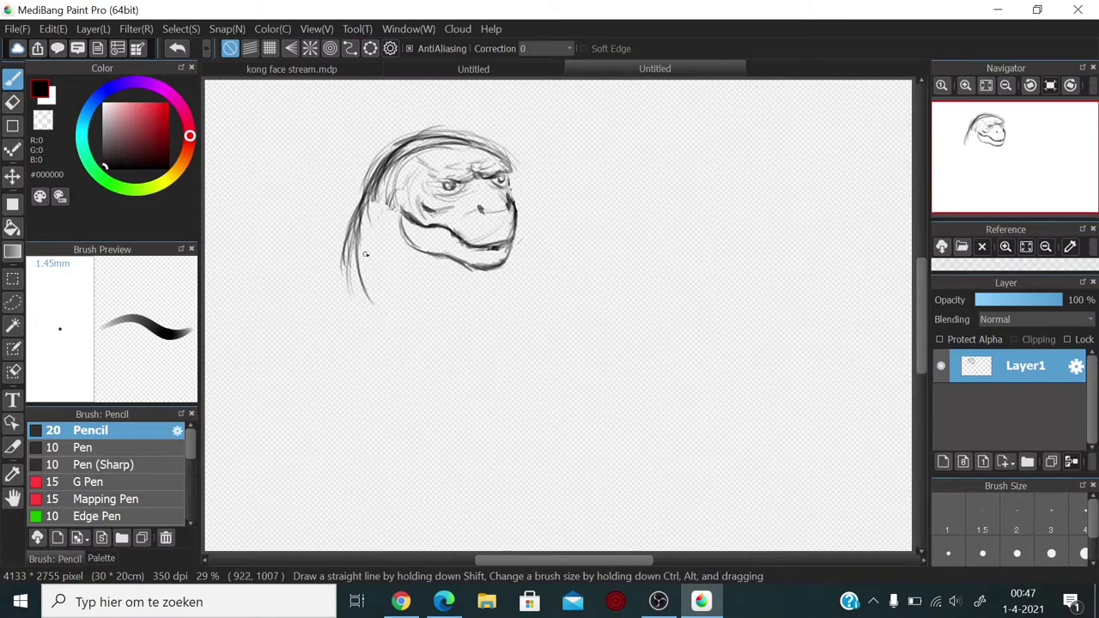
left_click_drag(374, 206, 373, 316)
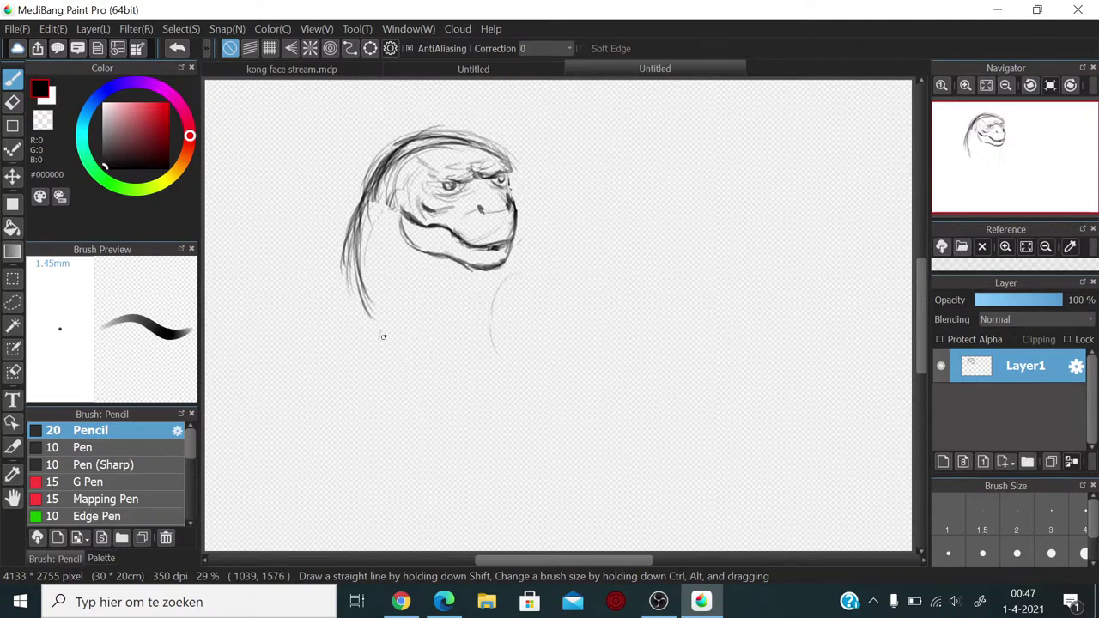
mouse_move(375, 364)
left_mouse_down()
mouse_move(381, 330)
mouse_move(359, 329)
mouse_move(513, 367)
left_mouse_up()
left_click_drag(496, 297, 476, 354)
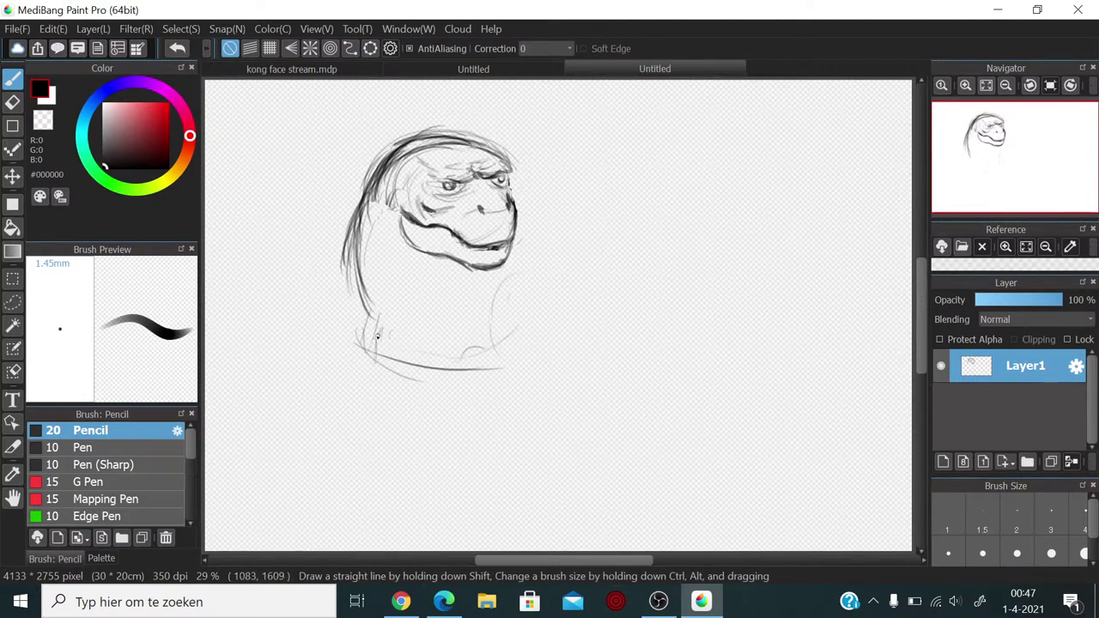
Step: Rough in the foreleg below the neck's rear outline, with a tapered upper limb and a clawed foot
mouse_move(388, 316)
left_mouse_down()
mouse_move(409, 365)
mouse_move(374, 340)
mouse_move(379, 353)
mouse_move(378, 317)
mouse_move(391, 375)
mouse_move(423, 390)
mouse_move(367, 474)
left_mouse_up()
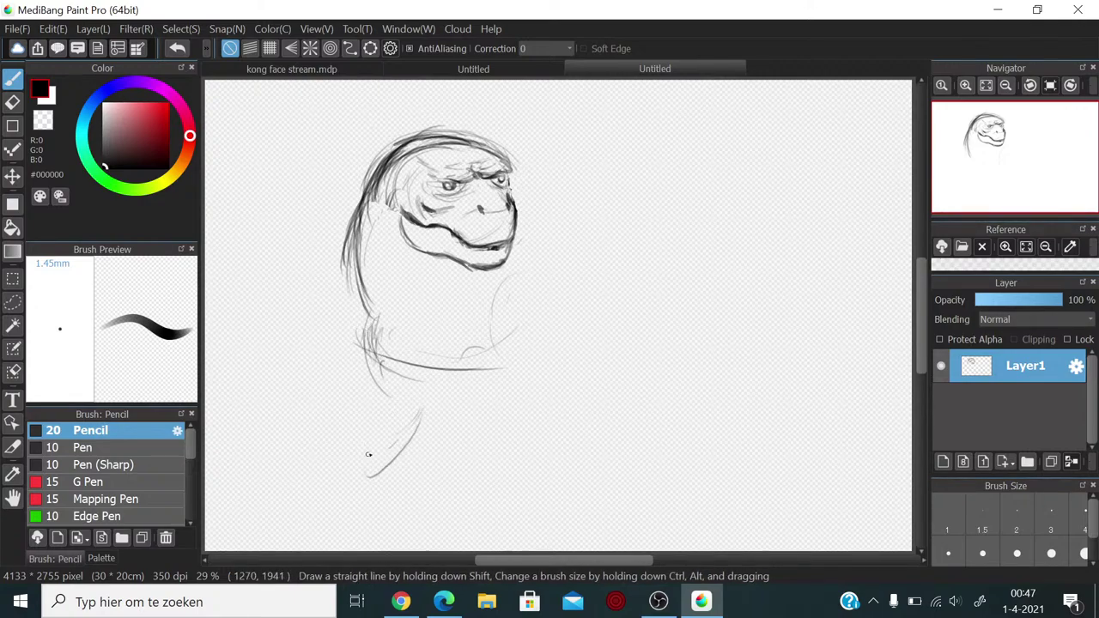
left_click_drag(376, 399, 371, 457)
mouse_move(384, 378)
left_mouse_down()
mouse_move(379, 447)
mouse_move(326, 486)
mouse_move(337, 477)
mouse_move(326, 522)
left_mouse_up()
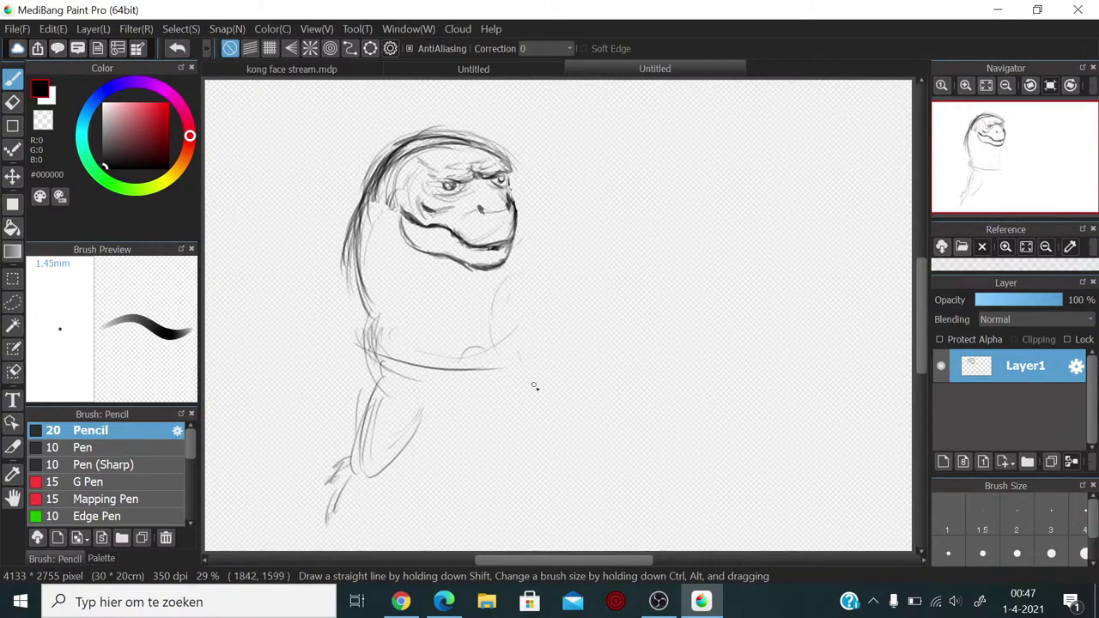
Step: Sketch the other foreleg below the chin side of the chest, with a broad shoulder, bent elbow and rounded forearm
mouse_move(568, 348)
left_mouse_down()
mouse_move(576, 425)
mouse_move(543, 472)
left_mouse_up()
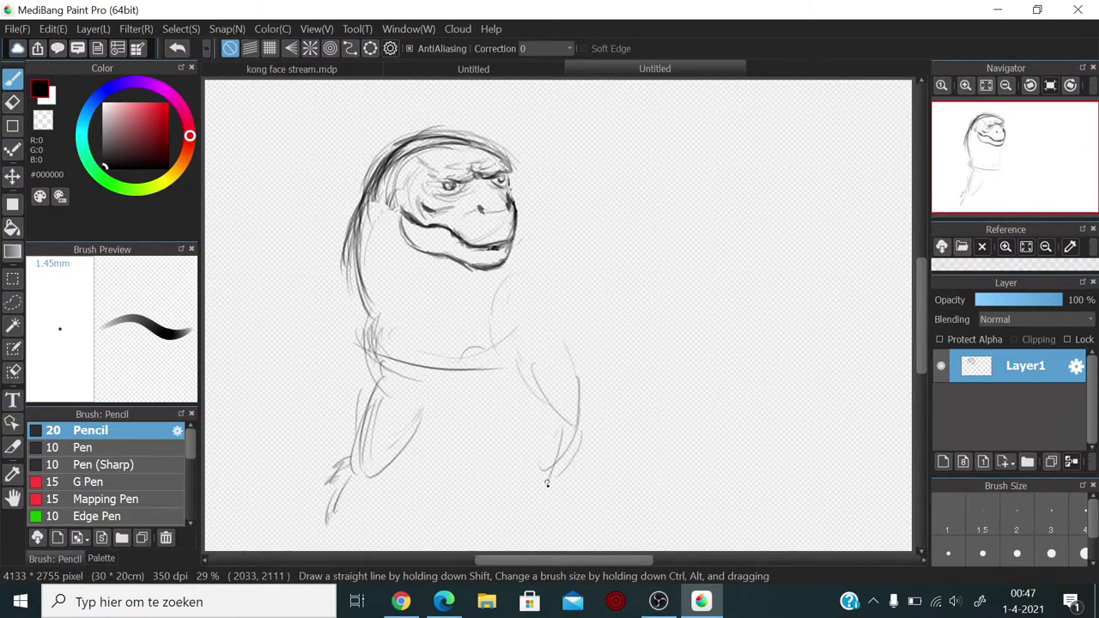
mouse_move(550, 429)
left_mouse_down()
mouse_move(542, 497)
mouse_move(558, 516)
left_mouse_up()
left_click_drag(583, 417, 566, 513)
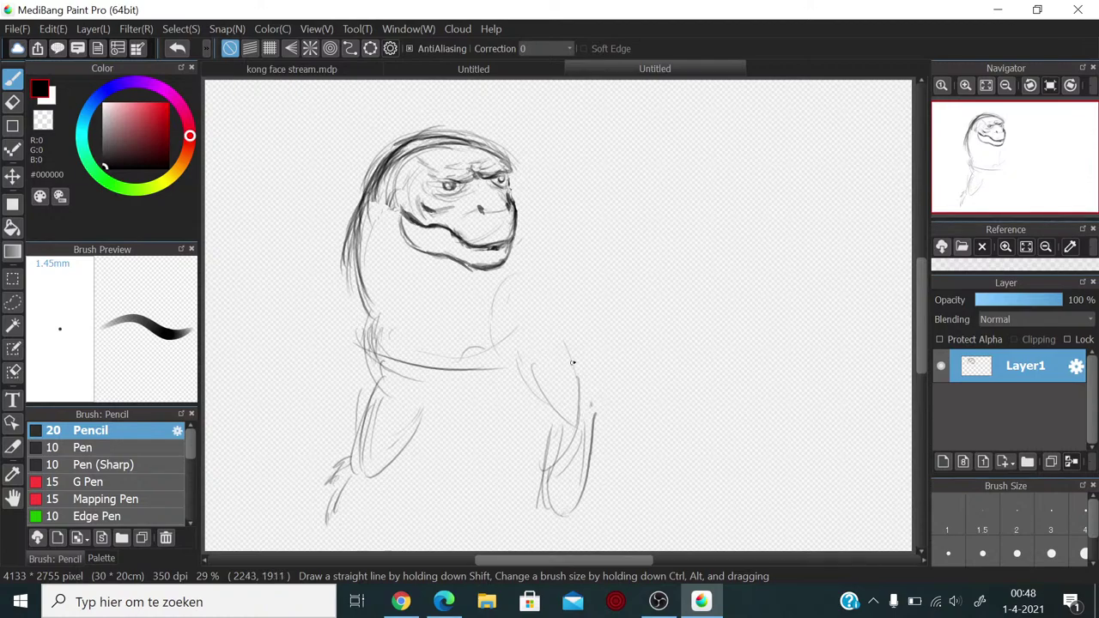
left_click_drag(588, 314, 591, 418)
left_click_drag(514, 309, 543, 400)
left_click_drag(538, 360, 530, 392)
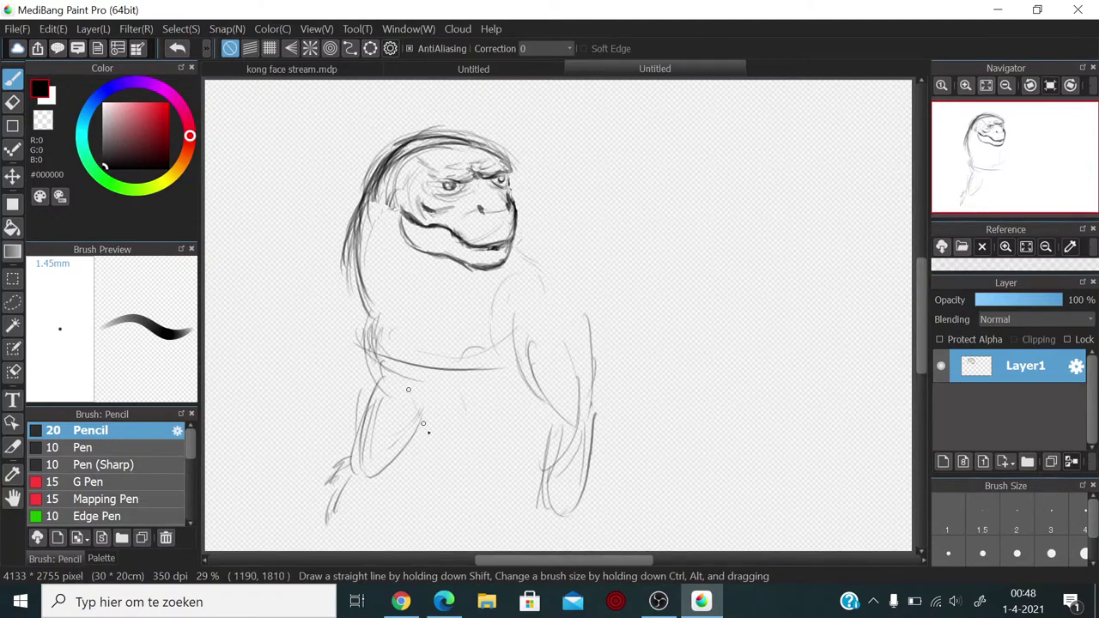
Step: Draw the belly curve between the two forelegs and a long arched back line running down from the jaw
mouse_move(410, 402)
left_mouse_down()
mouse_move(436, 452)
mouse_move(500, 490)
left_mouse_up()
left_click_drag(428, 421, 526, 496)
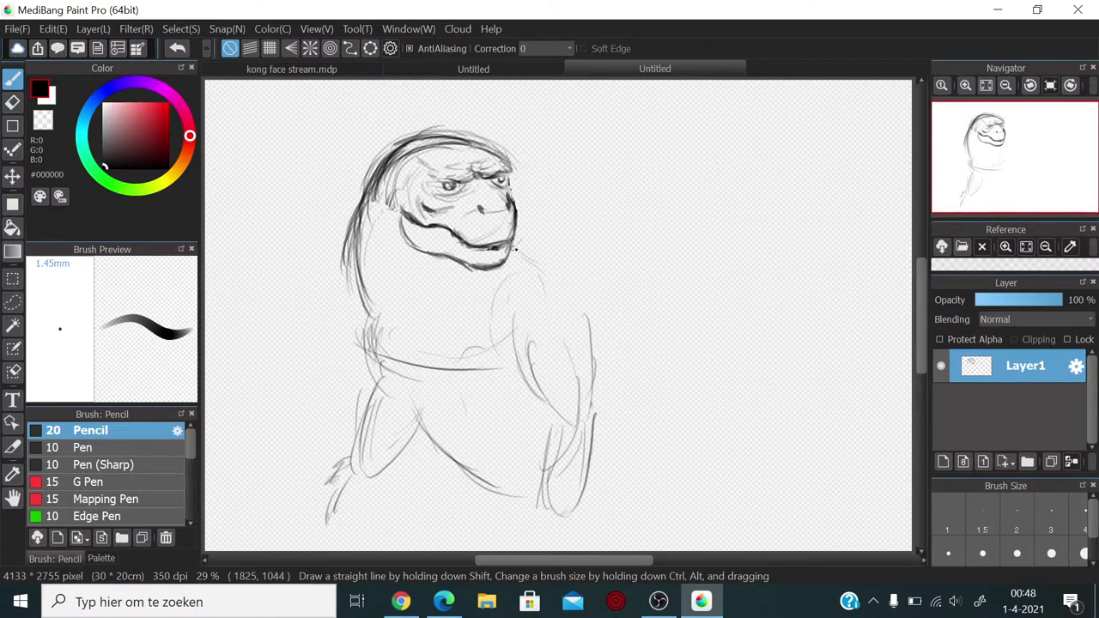
mouse_move(513, 249)
left_mouse_down()
mouse_move(595, 277)
mouse_move(662, 344)
mouse_move(682, 413)
left_mouse_up()
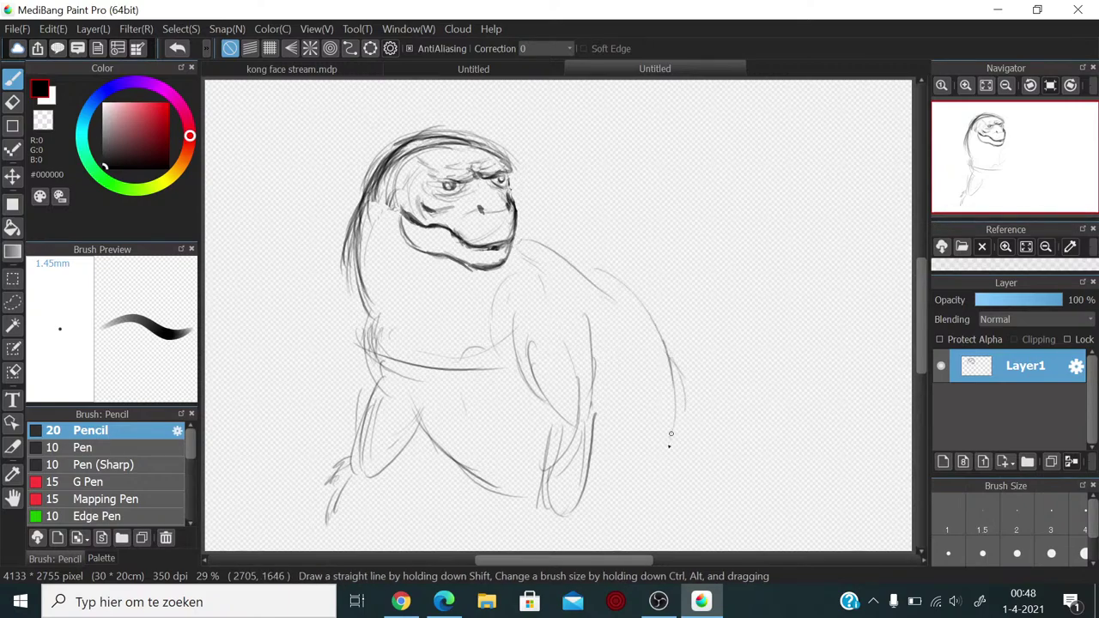
Step: Rough in the hind leg and haunch below the end of the back with long overlapping curves
mouse_move(642, 367)
left_mouse_down()
mouse_move(640, 505)
mouse_move(654, 427)
left_mouse_up()
mouse_move(687, 341)
left_mouse_down()
mouse_move(733, 454)
mouse_move(742, 407)
mouse_move(687, 532)
left_mouse_up()
left_click_drag(728, 407, 674, 533)
left_click_drag(709, 441, 666, 524)
left_click_drag(632, 407, 670, 520)
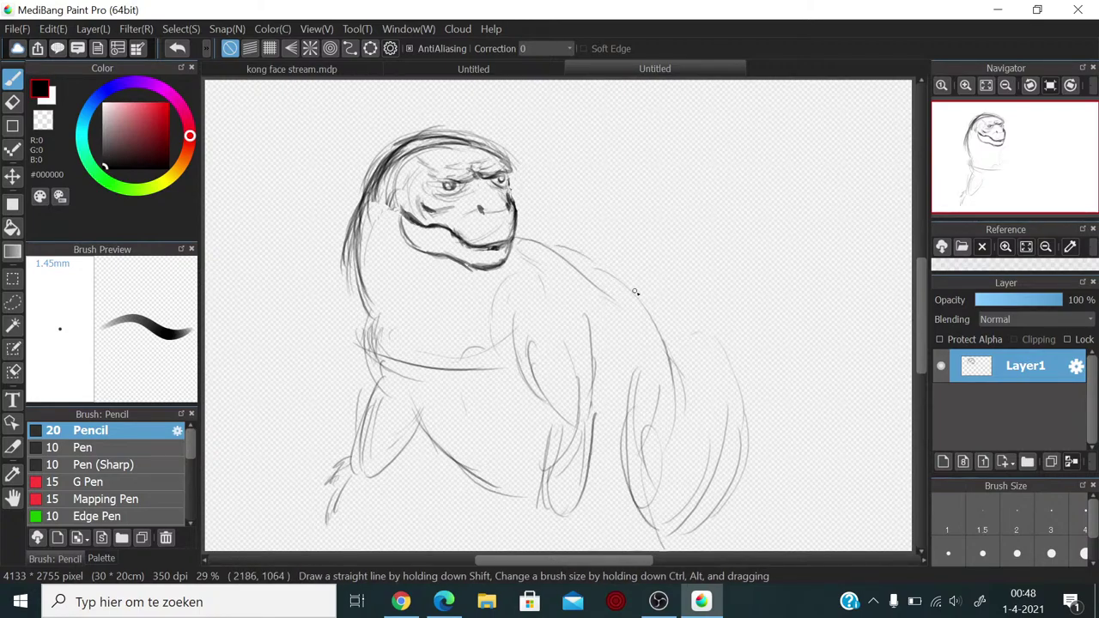
Step: Scribble jagged spikes rising along the creature's back behind the head
left_click_drag(518, 221, 566, 158)
mouse_move(587, 141)
left_mouse_down()
mouse_move(563, 173)
mouse_move(576, 170)
left_mouse_up()
left_click_drag(594, 161, 572, 195)
mouse_move(654, 120)
left_mouse_down()
mouse_move(623, 172)
mouse_move(609, 239)
mouse_move(650, 237)
mouse_move(708, 208)
mouse_move(692, 275)
left_mouse_up()
left_click_drag(530, 226, 600, 168)
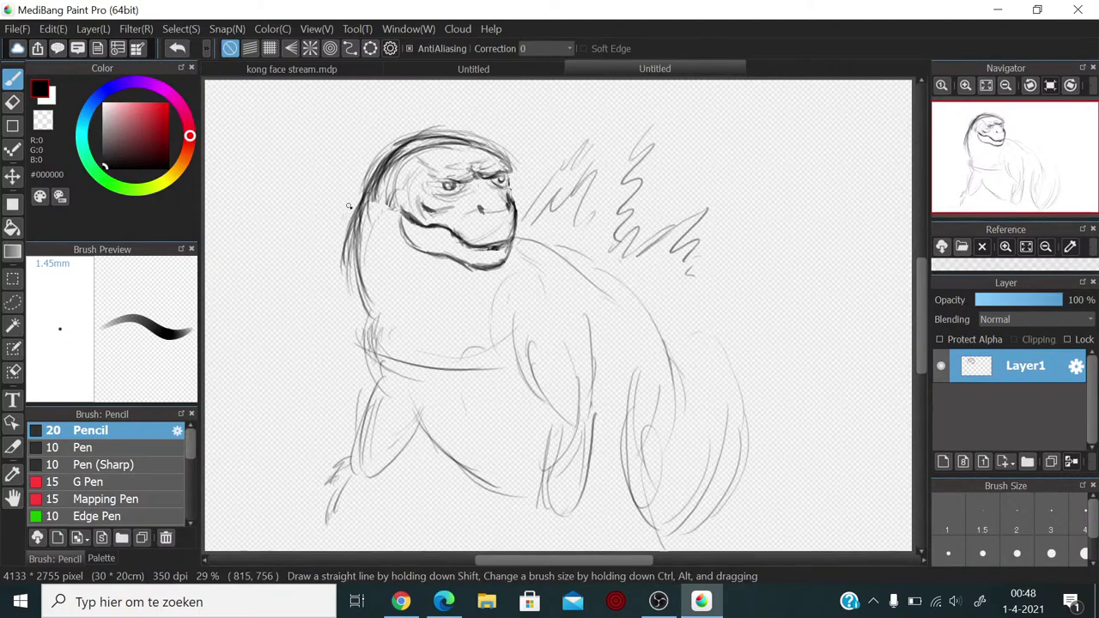
Step: Scribble short jagged spikes over the back and crown of the head and along the neck behind the jaw
left_click_drag(356, 188, 364, 198)
left_click_drag(372, 156, 375, 140)
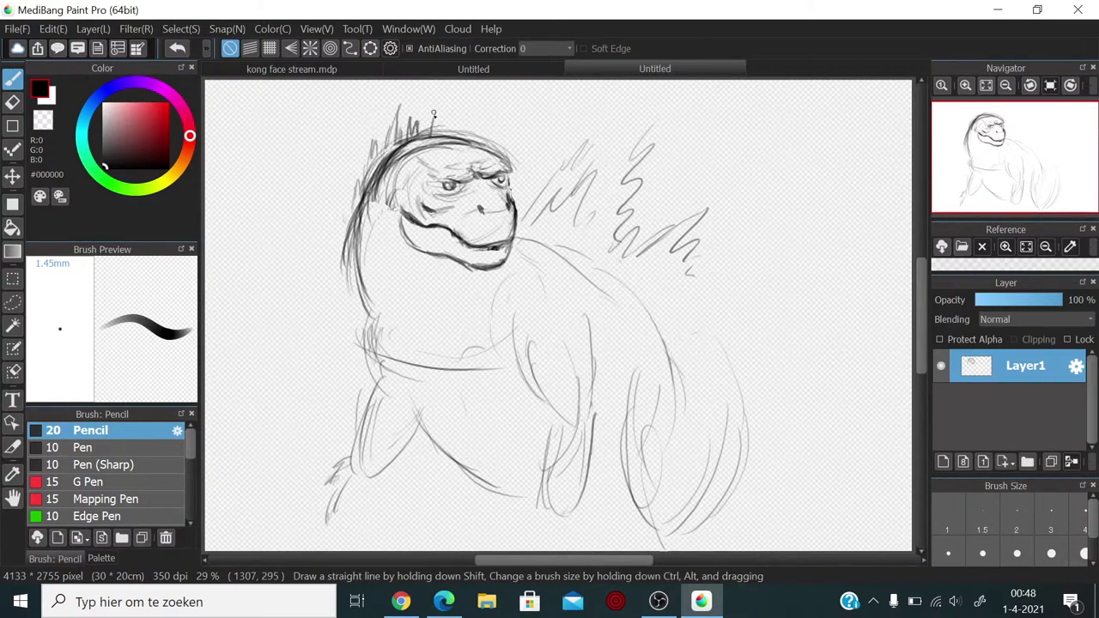
left_click_drag(434, 113, 467, 137)
mouse_move(526, 188)
left_mouse_down()
mouse_move(511, 200)
mouse_move(522, 160)
mouse_move(520, 245)
mouse_move(539, 221)
left_mouse_up()
mouse_move(540, 247)
left_mouse_down()
mouse_move(554, 223)
mouse_move(584, 246)
left_mouse_up()
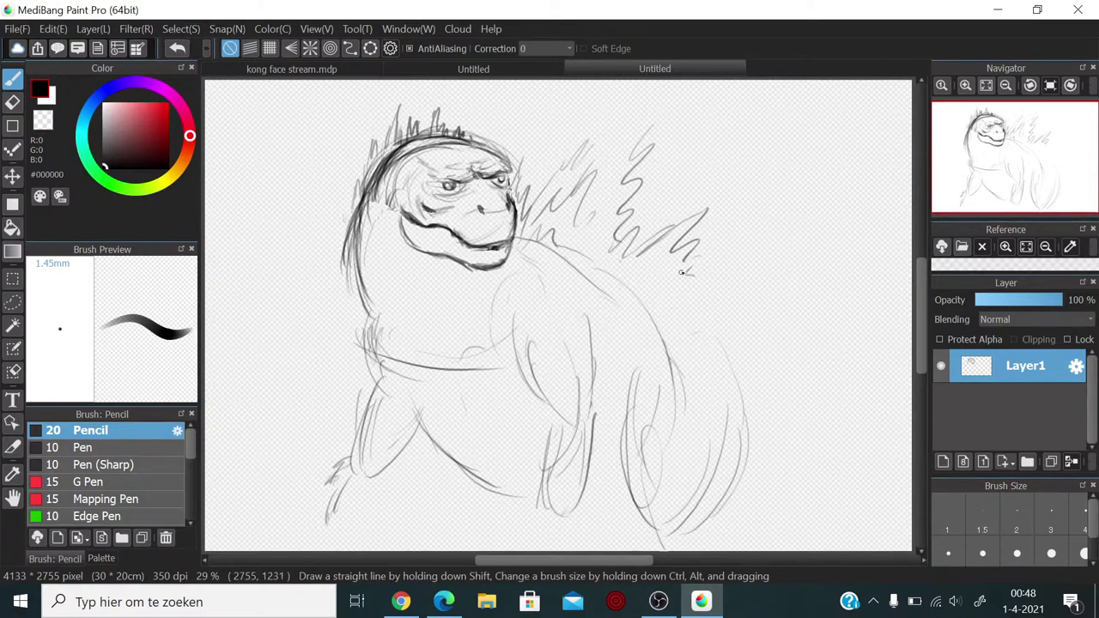
Step: Reduce the Pencil size to 9.2 and darken the rims of both eyes on the creature's face
scroll(571, 238, "up", 4)
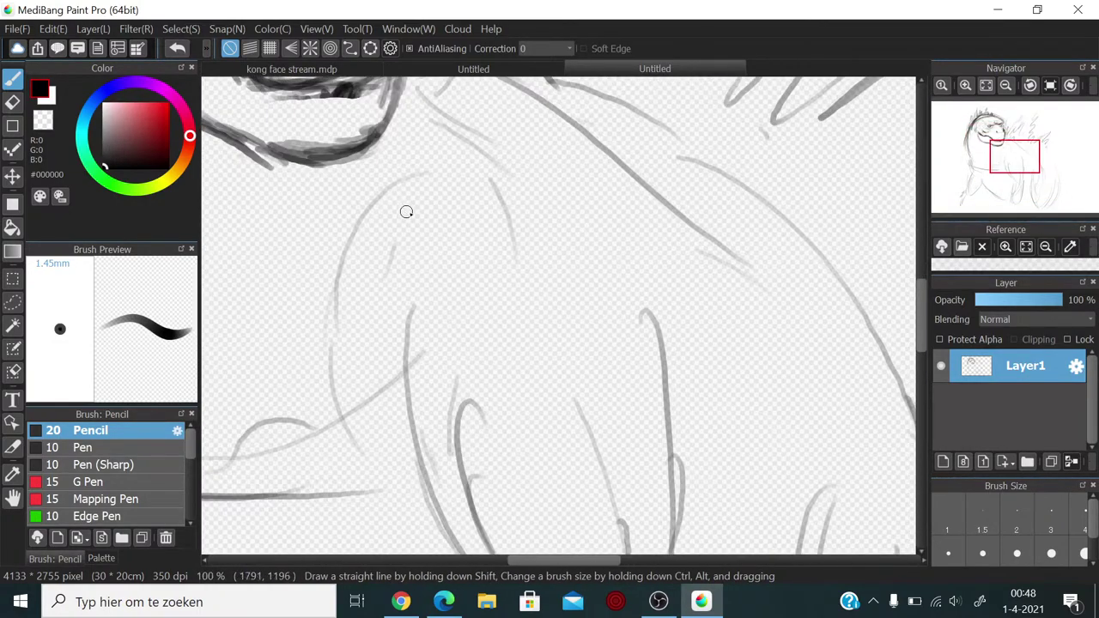
left_click_drag(336, 206, 564, 283)
mouse_move(410, 233)
left_mouse_down()
mouse_move(490, 342)
mouse_move(528, 466)
left_mouse_up()
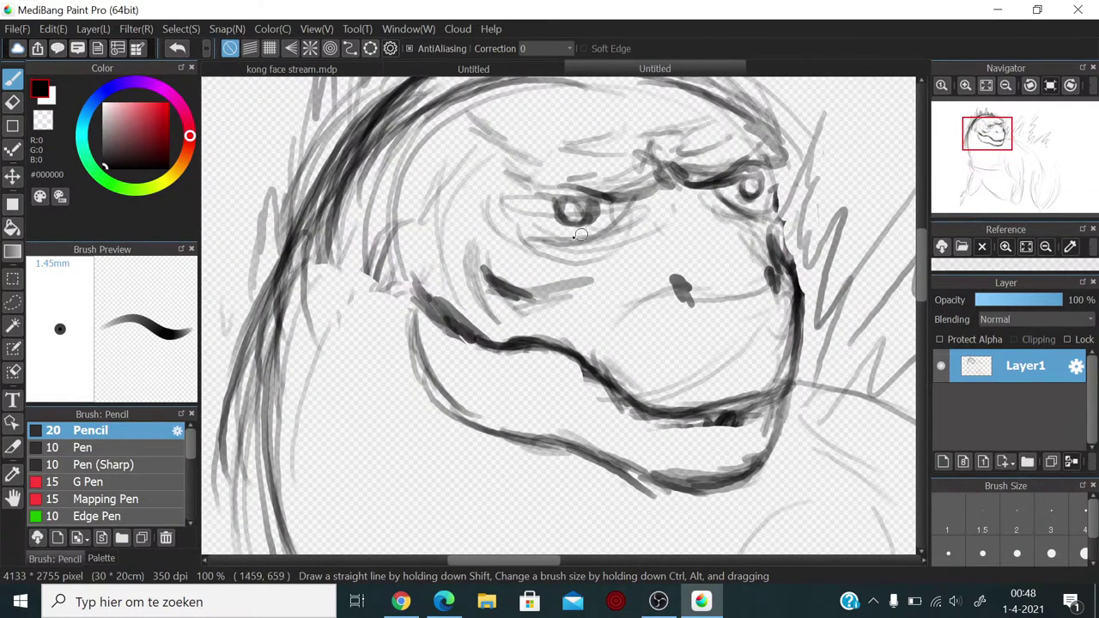
key("ctrl+alt")
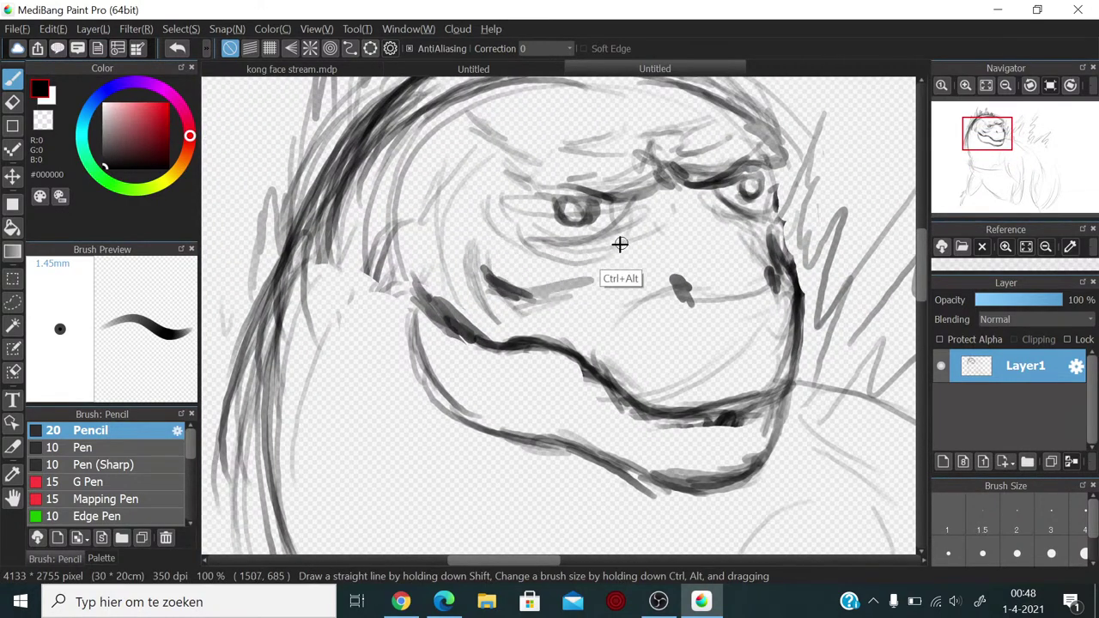
mouse_move(627, 245)
left_mouse_down()
mouse_move(589, 214)
mouse_move(580, 223)
mouse_move(593, 215)
mouse_move(563, 218)
left_mouse_up()
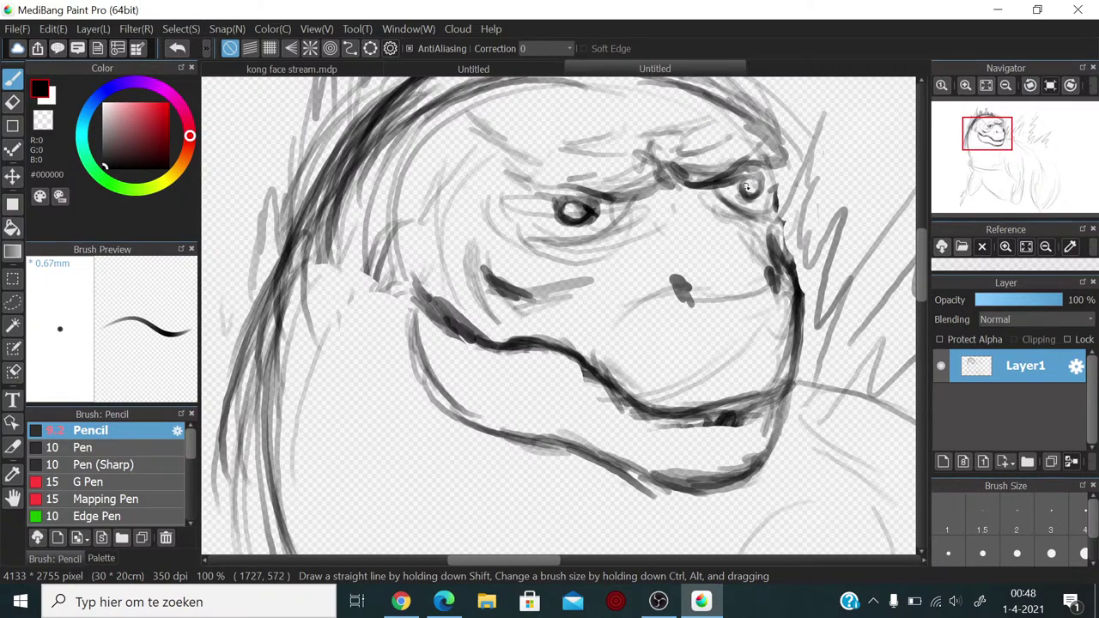
left_click_drag(757, 176, 755, 180)
Step: Darken the brow ridges and far side of the face, ringing both eyes and hatching wrinkles across the nose bridge
mouse_move(587, 196)
left_mouse_down()
mouse_move(563, 195)
mouse_move(604, 205)
mouse_move(519, 172)
mouse_move(614, 216)
left_mouse_up()
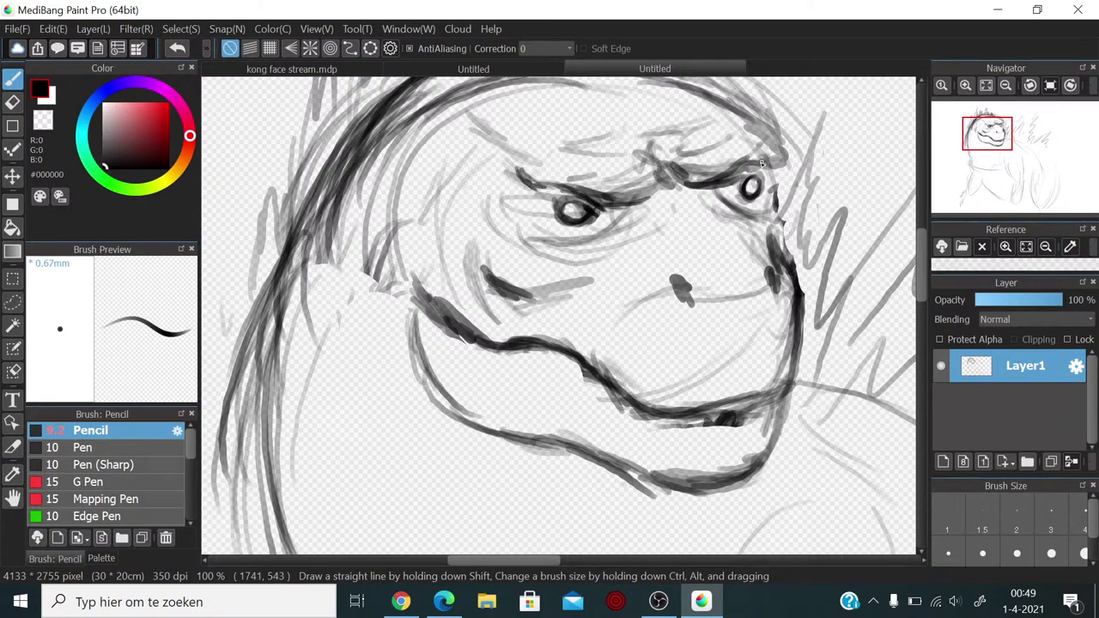
mouse_move(769, 160)
left_mouse_down()
mouse_move(703, 183)
mouse_move(768, 164)
mouse_move(772, 141)
mouse_move(787, 161)
mouse_move(704, 101)
mouse_move(712, 140)
mouse_move(731, 114)
mouse_move(705, 92)
mouse_move(738, 127)
left_mouse_up()
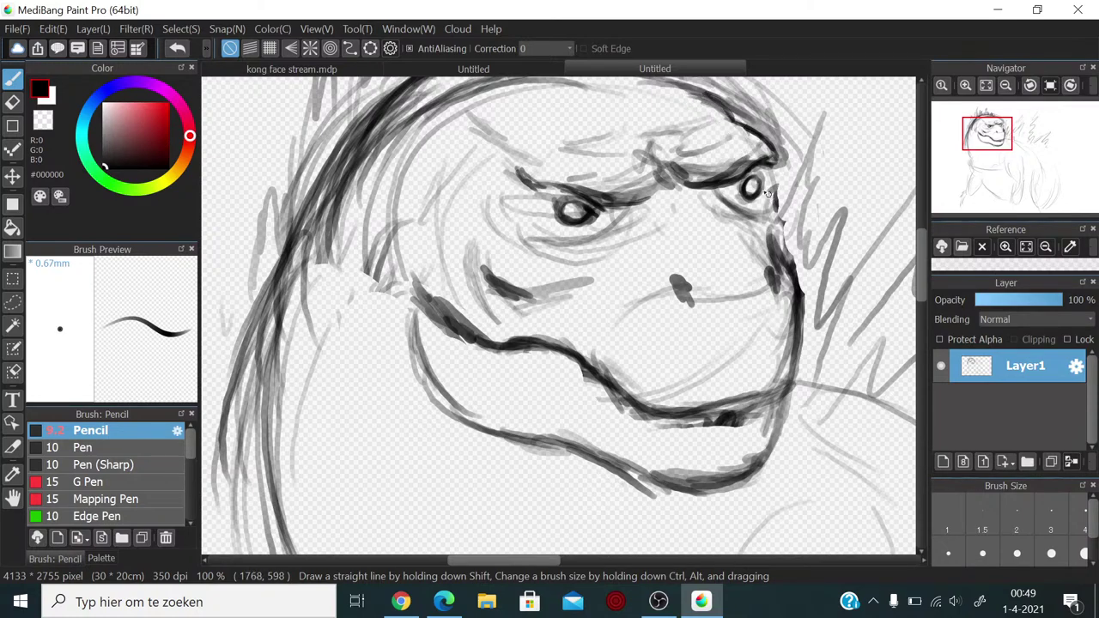
mouse_move(761, 177)
left_mouse_down()
mouse_move(766, 211)
mouse_move(734, 209)
mouse_move(731, 187)
mouse_move(755, 204)
mouse_move(743, 208)
mouse_move(762, 189)
mouse_move(770, 203)
mouse_move(767, 178)
mouse_move(759, 201)
left_mouse_up()
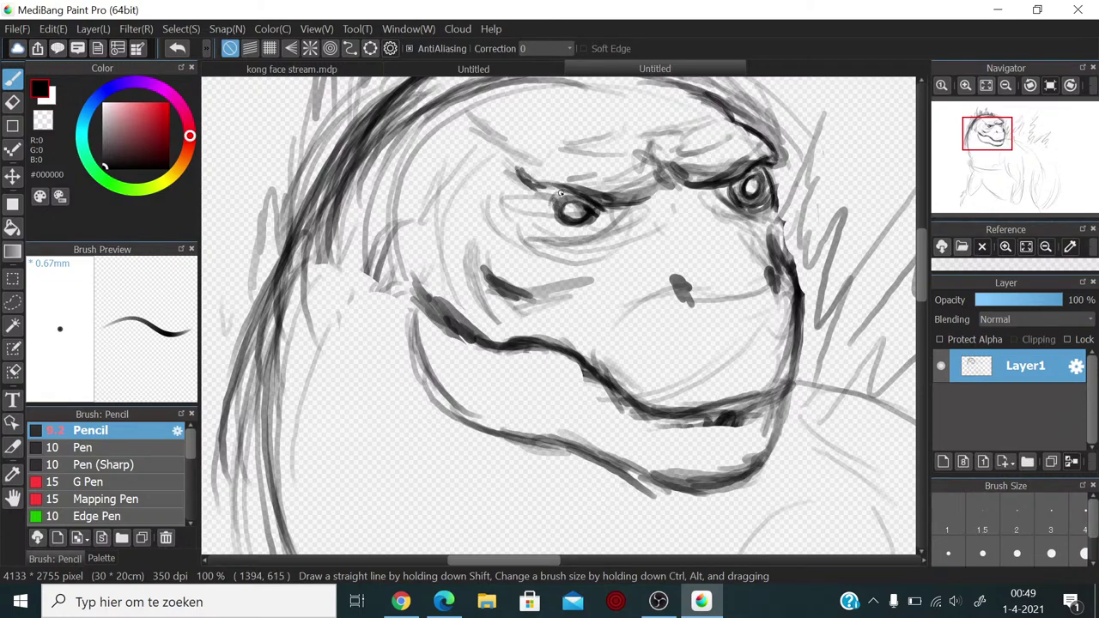
mouse_move(559, 193)
left_mouse_down()
mouse_move(550, 187)
mouse_move(561, 228)
mouse_move(551, 208)
mouse_move(562, 225)
mouse_move(596, 214)
mouse_move(562, 235)
mouse_move(603, 210)
mouse_move(579, 234)
mouse_move(608, 216)
mouse_move(599, 226)
mouse_move(562, 244)
mouse_move(608, 228)
mouse_move(583, 241)
mouse_move(623, 209)
mouse_move(663, 203)
mouse_move(657, 174)
mouse_move(658, 194)
mouse_move(662, 177)
mouse_move(672, 187)
mouse_move(659, 168)
mouse_move(717, 190)
mouse_move(663, 207)
mouse_move(755, 205)
mouse_move(684, 206)
mouse_move(713, 207)
mouse_move(670, 223)
mouse_move(722, 237)
left_mouse_up()
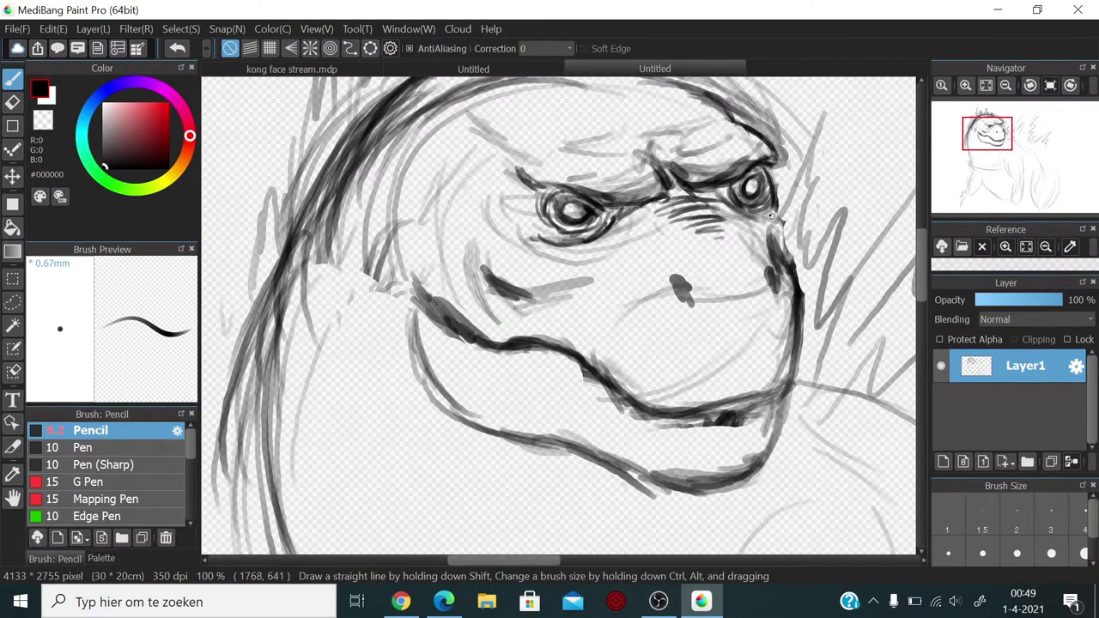
mouse_move(777, 212)
left_mouse_down()
mouse_move(769, 242)
mouse_move(786, 275)
left_mouse_up()
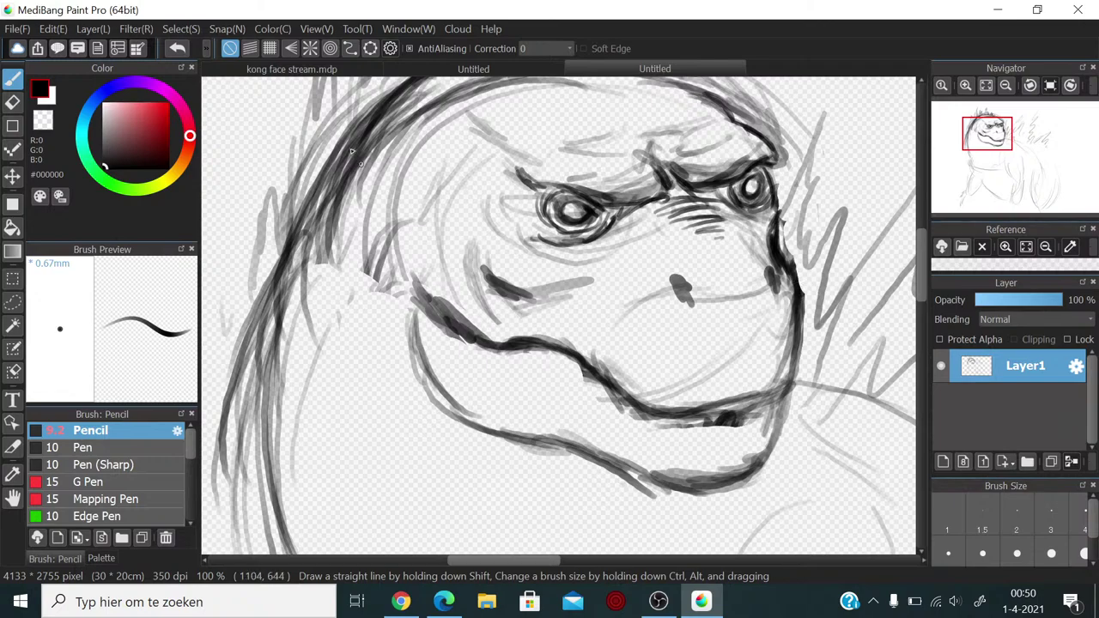
Step: Draw a small circle behind the head and hatch shadow on the far side of the muzzle and chin
mouse_move(263, 129)
left_mouse_down()
mouse_move(296, 172)
mouse_move(275, 120)
left_mouse_up()
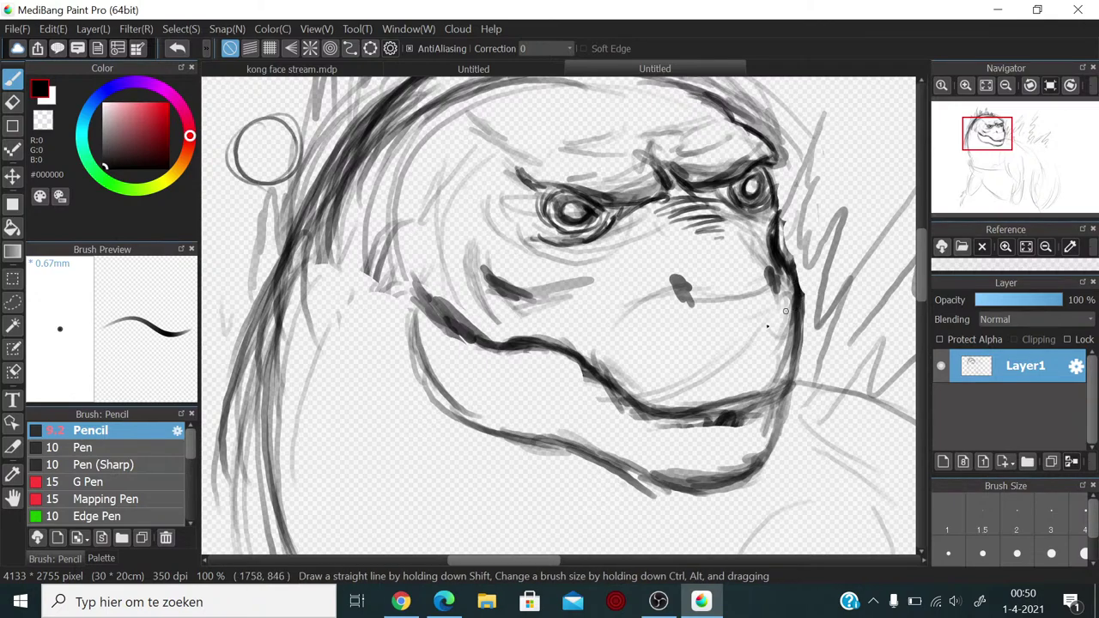
mouse_move(758, 314)
left_mouse_down()
mouse_move(776, 314)
mouse_move(766, 378)
left_mouse_up()
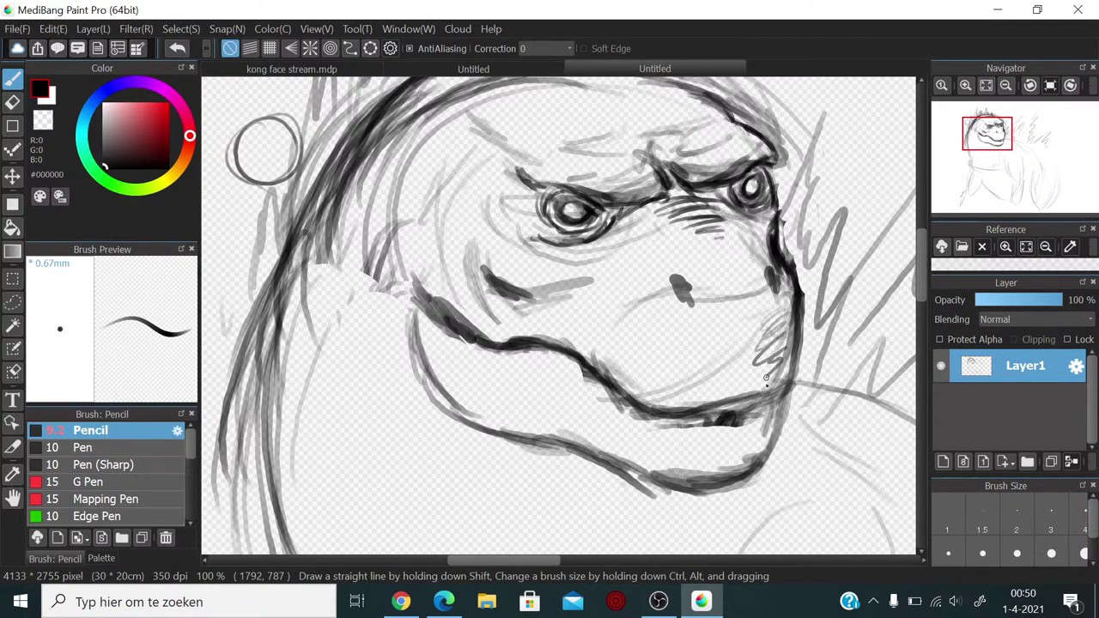
mouse_move(776, 313)
left_mouse_down()
mouse_move(751, 359)
mouse_move(782, 363)
mouse_move(748, 387)
mouse_move(746, 369)
mouse_move(734, 383)
mouse_move(752, 402)
mouse_move(731, 449)
mouse_move(767, 423)
mouse_move(758, 460)
left_mouse_up()
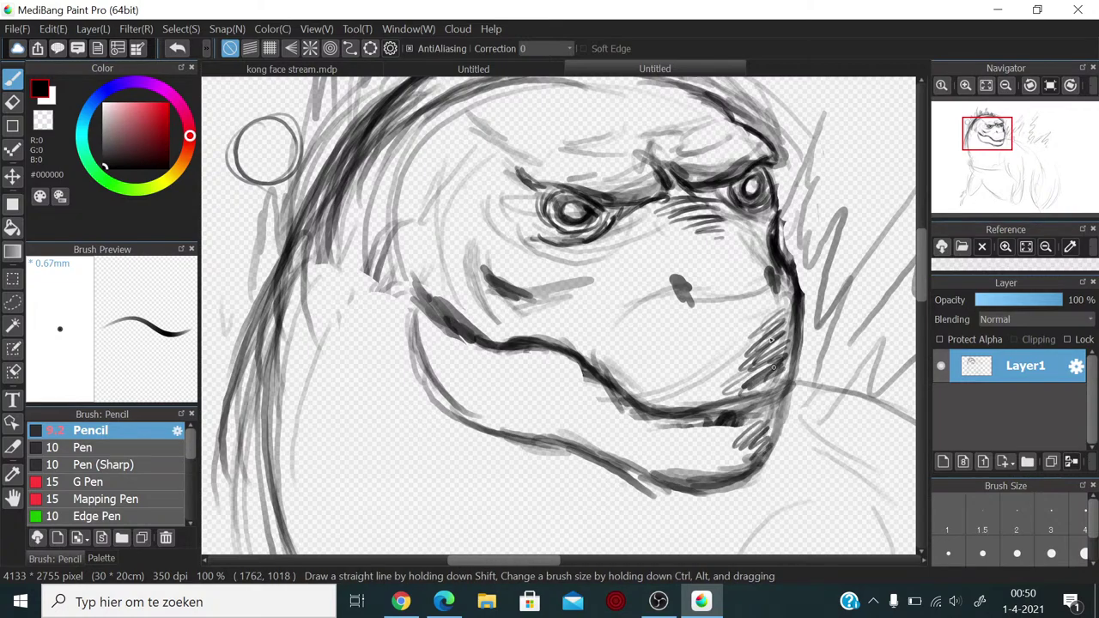
mouse_move(786, 284)
left_mouse_down()
mouse_move(781, 338)
mouse_move(736, 337)
mouse_move(729, 360)
left_mouse_up()
left_click_drag(773, 220, 799, 319)
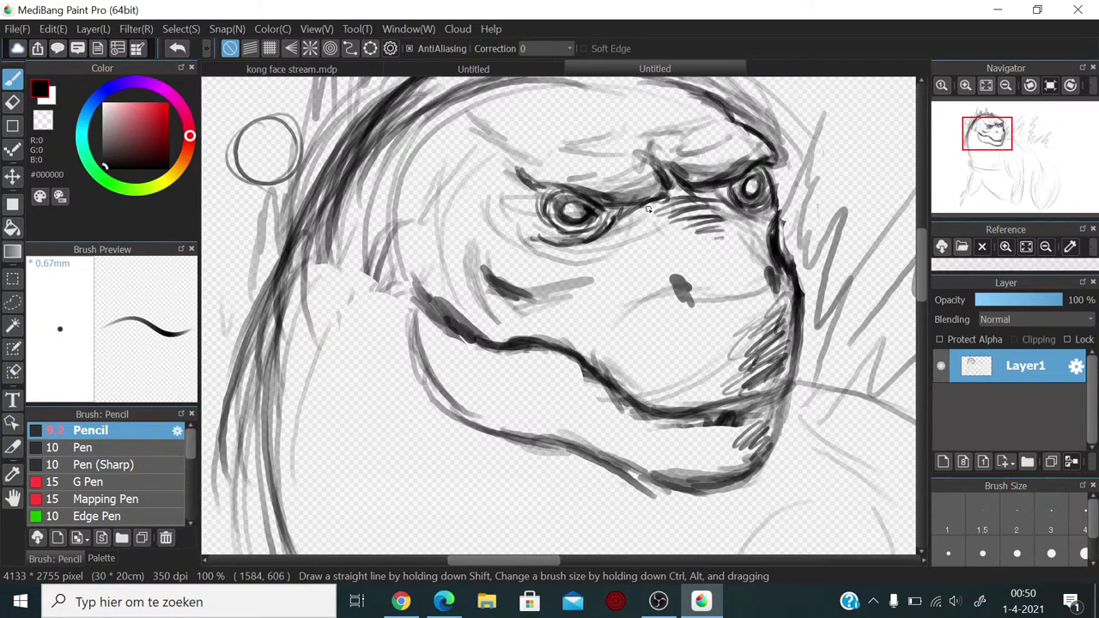
Step: Add curved wrinkle lines beneath both eyes and from the near brow's outer end down the temple
mouse_move(696, 194)
left_mouse_down()
mouse_move(648, 211)
mouse_move(657, 211)
mouse_move(606, 251)
mouse_move(594, 256)
mouse_move(619, 230)
mouse_move(574, 258)
left_mouse_up()
mouse_move(633, 239)
left_mouse_down()
mouse_move(585, 261)
mouse_move(609, 261)
left_mouse_up()
mouse_move(735, 207)
left_mouse_down()
mouse_move(773, 216)
mouse_move(745, 234)
left_mouse_up()
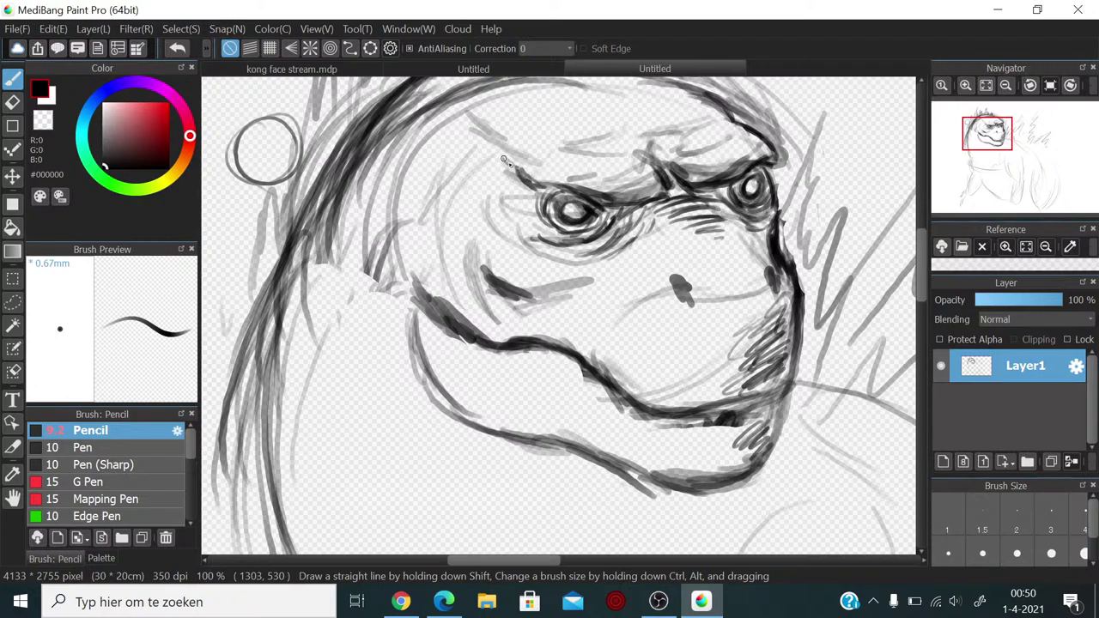
mouse_move(504, 159)
left_mouse_down()
mouse_move(526, 180)
mouse_move(580, 187)
left_mouse_up()
left_click_drag(513, 180, 496, 245)
mouse_move(503, 160)
left_mouse_down()
mouse_move(485, 211)
mouse_move(494, 155)
mouse_move(497, 190)
mouse_move(486, 149)
mouse_move(468, 211)
left_mouse_up()
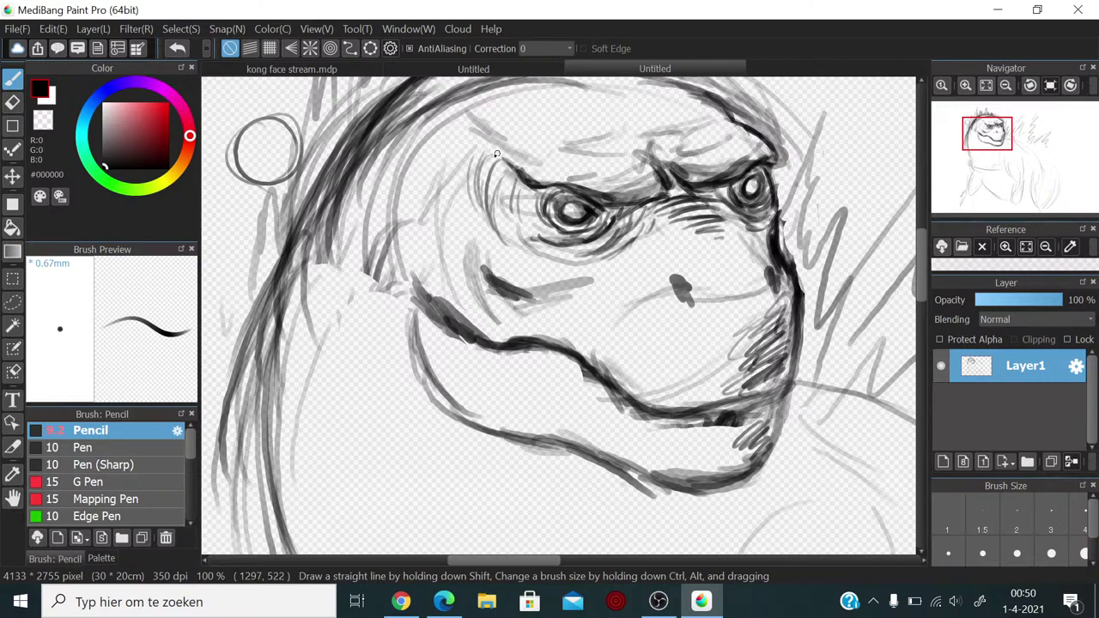
mouse_move(474, 146)
left_mouse_down()
mouse_move(468, 193)
mouse_move(468, 159)
mouse_move(455, 218)
left_mouse_up()
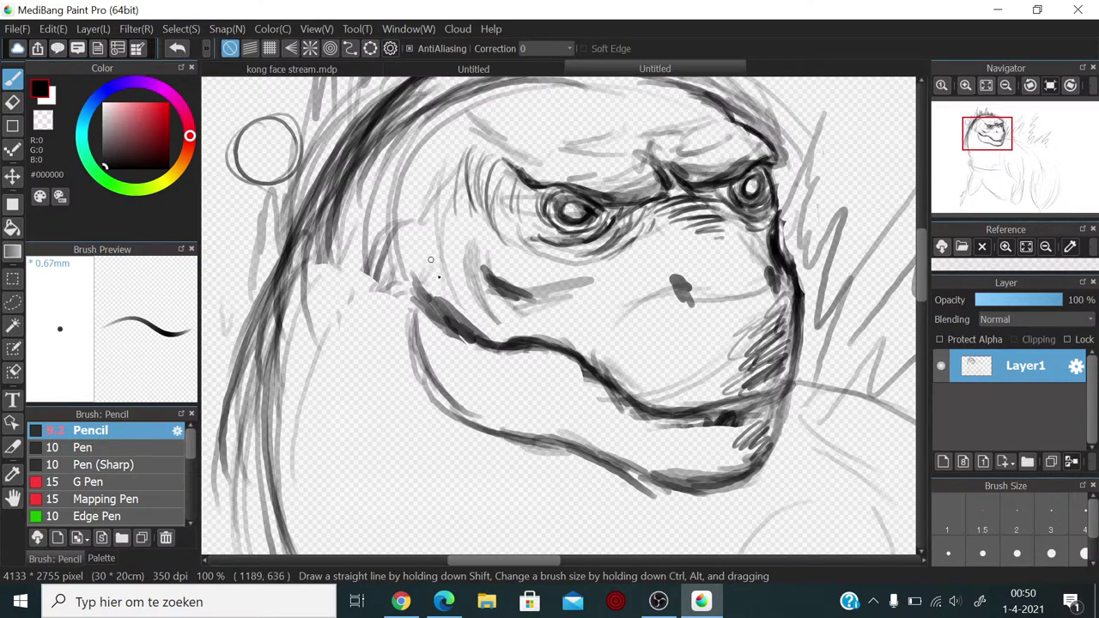
Step: Define the rear edge of the cheek with overlapping curved strokes running from the temple down to the mouth corner
left_click_drag(429, 273, 419, 297)
left_click_drag(417, 245, 410, 291)
left_click_drag(427, 214, 410, 264)
mouse_move(447, 197)
left_mouse_down()
mouse_move(412, 257)
mouse_move(412, 228)
left_mouse_up()
mouse_move(451, 172)
left_mouse_down()
mouse_move(420, 216)
mouse_move(414, 268)
left_mouse_up()
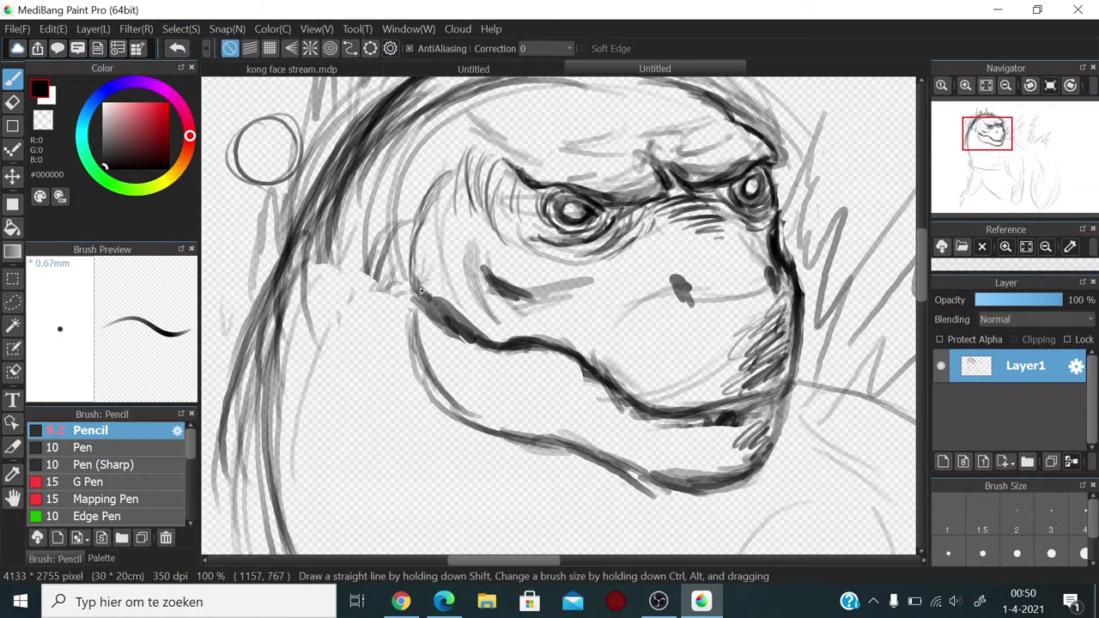
left_click_drag(431, 216, 417, 297)
left_click_drag(453, 198, 415, 256)
mouse_move(470, 187)
left_mouse_down()
mouse_move(429, 247)
mouse_move(423, 300)
left_mouse_up()
left_click_drag(440, 255, 424, 295)
left_click_drag(456, 218, 431, 280)
left_click_drag(451, 245, 431, 315)
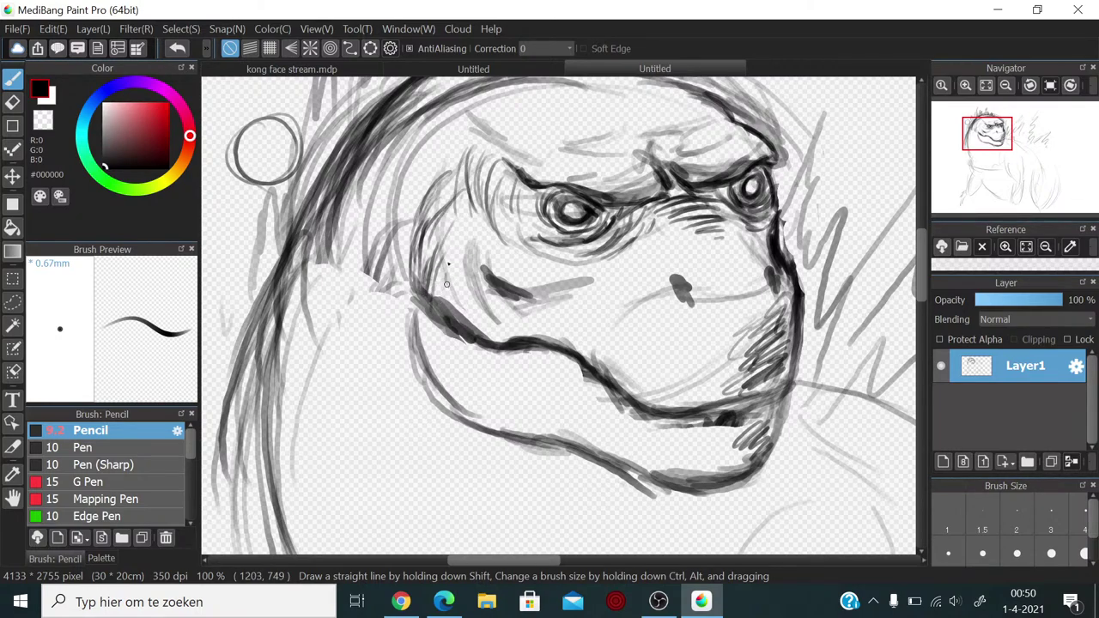
Step: Hatch short strokes across the lower cheek and along the upper lip towards the front of the muzzle
left_click_drag(449, 245, 436, 294)
left_click_drag(464, 213, 441, 251)
left_click_drag(467, 227, 456, 260)
mouse_move(458, 256)
left_mouse_down()
mouse_move(444, 303)
mouse_move(474, 323)
mouse_move(469, 307)
mouse_move(486, 309)
mouse_move(484, 340)
mouse_move(498, 345)
left_mouse_up()
mouse_move(526, 311)
left_mouse_down()
mouse_move(515, 340)
mouse_move(548, 338)
left_mouse_up()
mouse_move(570, 311)
left_mouse_down()
mouse_move(560, 333)
mouse_move(601, 352)
mouse_move(606, 369)
left_mouse_up()
mouse_move(631, 324)
left_mouse_down()
mouse_move(620, 364)
mouse_move(637, 392)
left_mouse_up()
left_click_drag(666, 343, 661, 406)
mouse_move(688, 368)
left_mouse_down()
mouse_move(675, 403)
mouse_move(692, 400)
left_mouse_up()
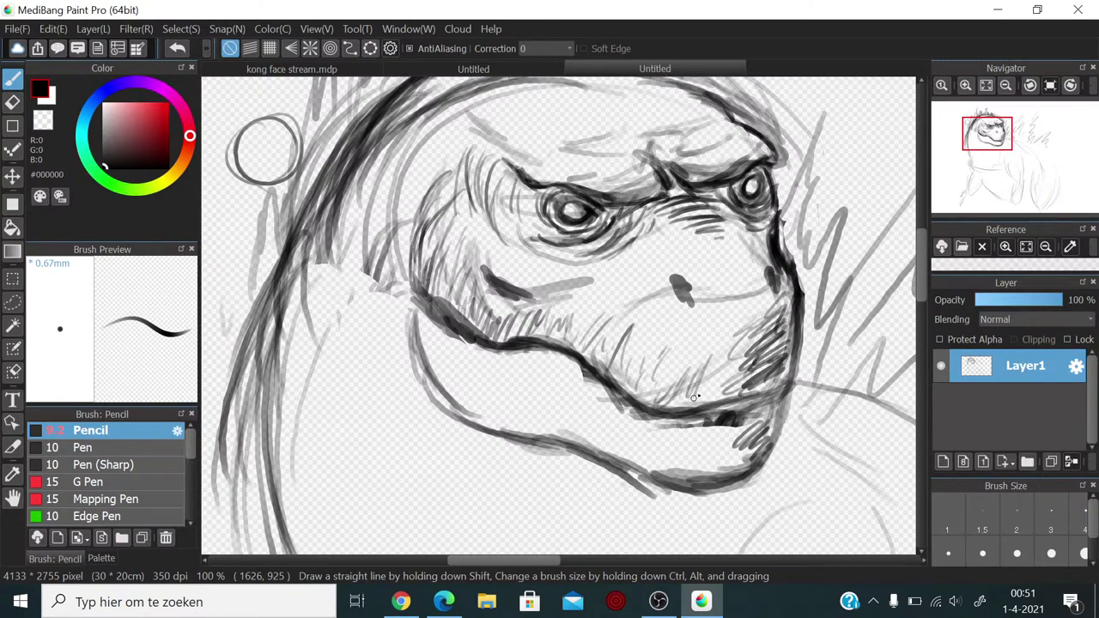
Step: Build up dense hatching on the front of the muzzle and chin, and darken the front lip line
mouse_move(726, 342)
left_mouse_down()
mouse_move(707, 396)
mouse_move(721, 395)
mouse_move(673, 407)
mouse_move(698, 405)
mouse_move(736, 374)
mouse_move(721, 404)
mouse_move(742, 407)
left_mouse_up()
mouse_move(771, 316)
left_mouse_down()
mouse_move(745, 352)
mouse_move(667, 395)
left_mouse_up()
left_click_drag(721, 321, 685, 376)
left_click_drag(747, 428, 730, 456)
mouse_move(739, 424)
left_mouse_down()
mouse_move(716, 462)
mouse_move(716, 452)
left_mouse_up()
left_click_drag(746, 400, 700, 420)
mouse_move(769, 400)
left_mouse_down()
mouse_move(740, 408)
mouse_move(751, 406)
left_mouse_up()
mouse_move(783, 381)
left_mouse_down()
mouse_move(751, 410)
mouse_move(769, 441)
left_mouse_up()
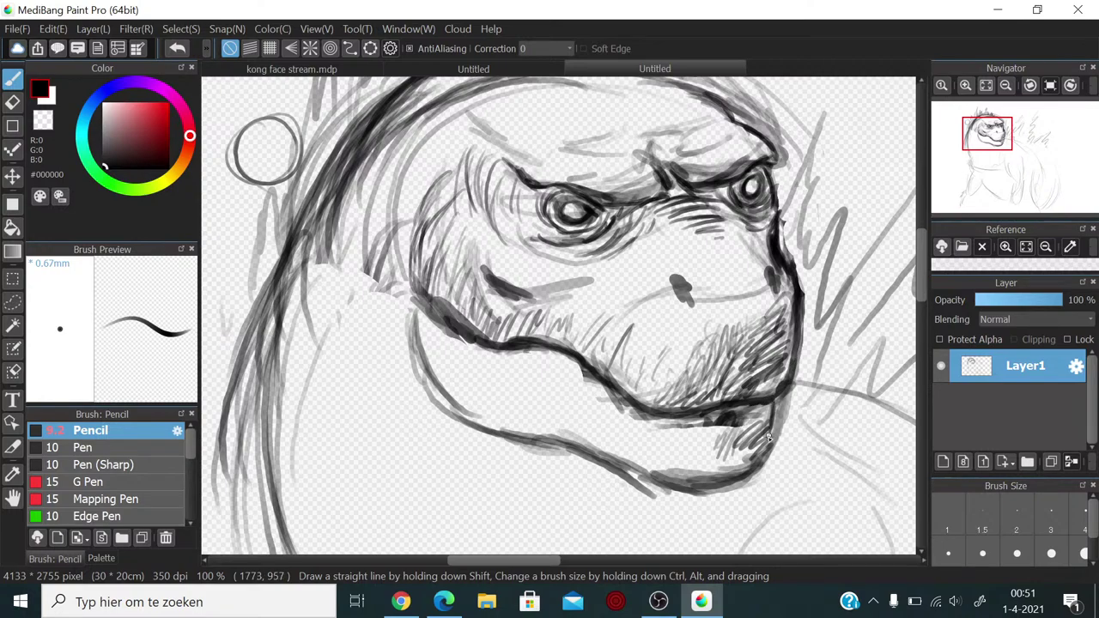
mouse_move(774, 400)
left_mouse_down()
mouse_move(762, 446)
mouse_move(738, 469)
mouse_move(764, 434)
mouse_move(745, 450)
mouse_move(766, 404)
left_mouse_up()
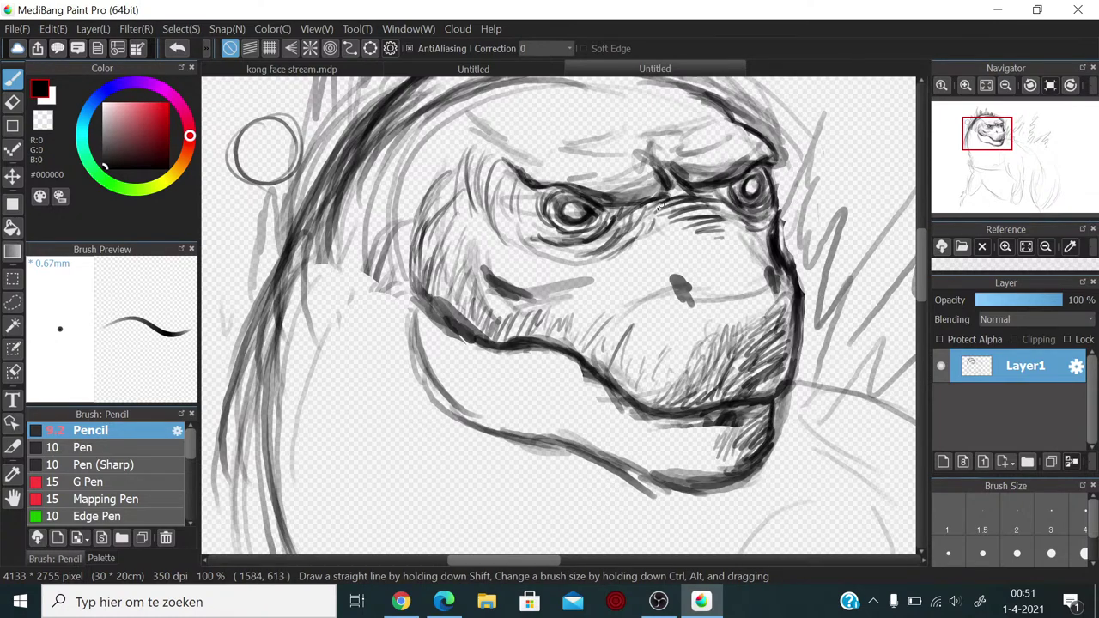
Step: Deepen the shading around the eyes and under the brow, and darken the front of the mouth and chin
mouse_move(613, 217)
left_mouse_down()
mouse_move(606, 237)
mouse_move(615, 225)
mouse_move(625, 233)
mouse_move(598, 251)
left_mouse_up()
left_click_drag(532, 293, 592, 280)
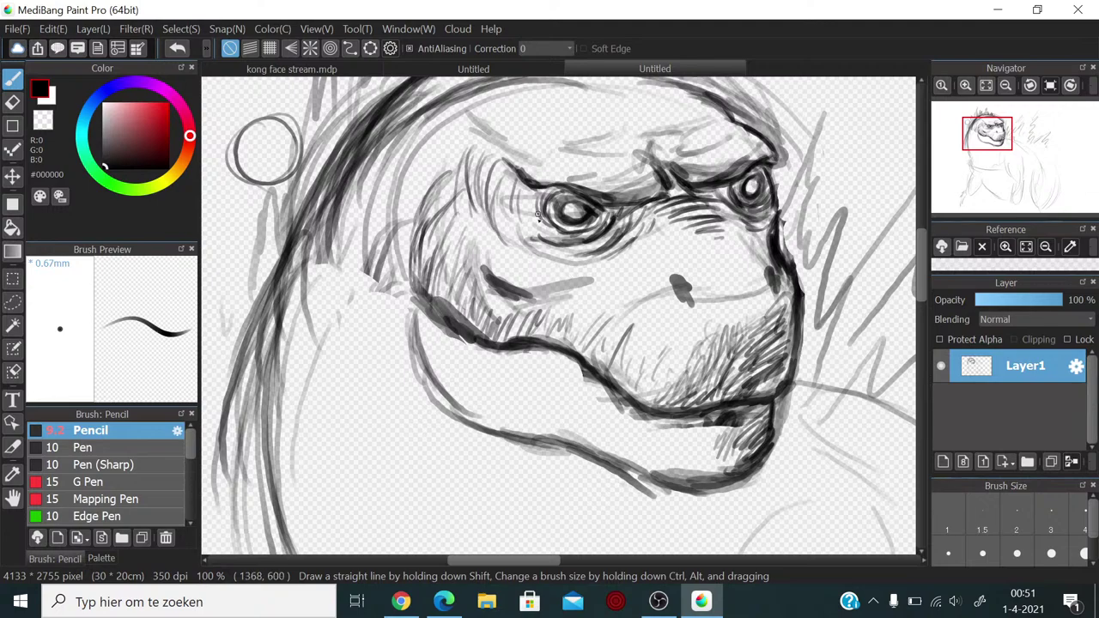
mouse_move(539, 216)
left_mouse_down()
mouse_move(567, 249)
mouse_move(543, 236)
left_mouse_up()
mouse_move(610, 214)
left_mouse_down()
mouse_move(692, 196)
mouse_move(639, 200)
mouse_move(655, 191)
mouse_move(688, 208)
mouse_move(655, 178)
mouse_move(638, 202)
mouse_move(665, 185)
mouse_move(733, 180)
mouse_move(708, 190)
mouse_move(728, 195)
mouse_move(728, 186)
mouse_move(702, 187)
mouse_move(676, 200)
mouse_move(712, 194)
mouse_move(648, 216)
mouse_move(726, 212)
mouse_move(705, 201)
mouse_move(716, 205)
mouse_move(748, 237)
mouse_move(757, 227)
mouse_move(739, 214)
mouse_move(766, 230)
mouse_move(764, 247)
mouse_move(722, 228)
mouse_move(761, 255)
mouse_move(751, 228)
left_mouse_up()
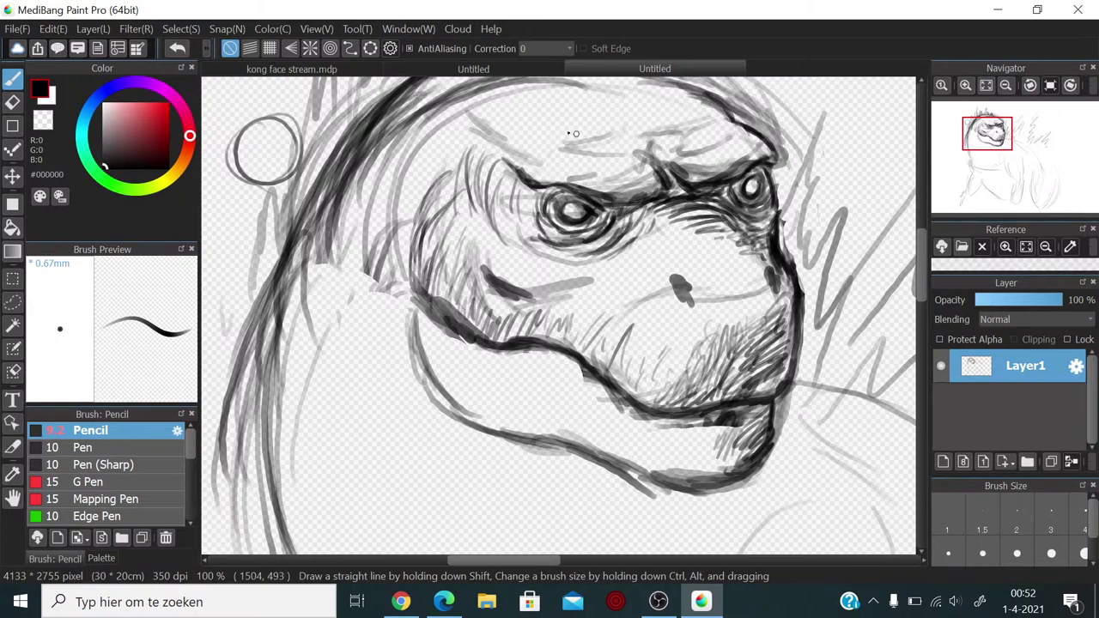
mouse_move(589, 194)
left_mouse_down()
mouse_move(550, 195)
mouse_move(599, 204)
mouse_move(590, 204)
mouse_move(615, 178)
mouse_move(601, 206)
mouse_move(625, 173)
mouse_move(620, 202)
mouse_move(674, 156)
mouse_move(726, 171)
mouse_move(695, 186)
mouse_move(728, 163)
mouse_move(754, 184)
left_mouse_up()
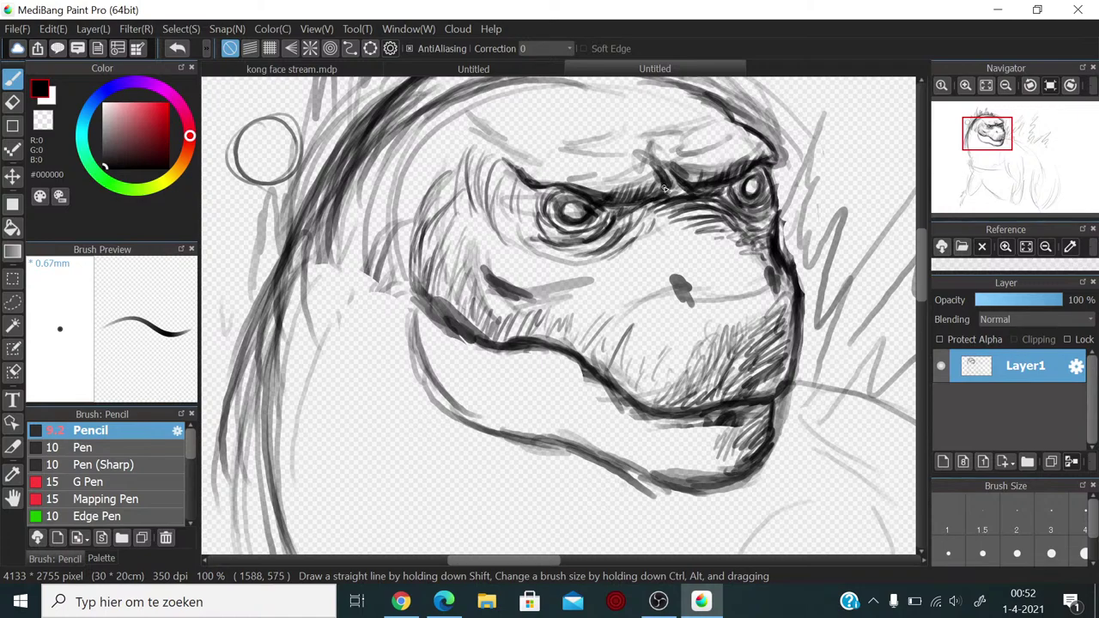
mouse_move(667, 187)
left_mouse_down()
mouse_move(757, 177)
mouse_move(717, 214)
mouse_move(649, 220)
mouse_move(671, 206)
left_mouse_up()
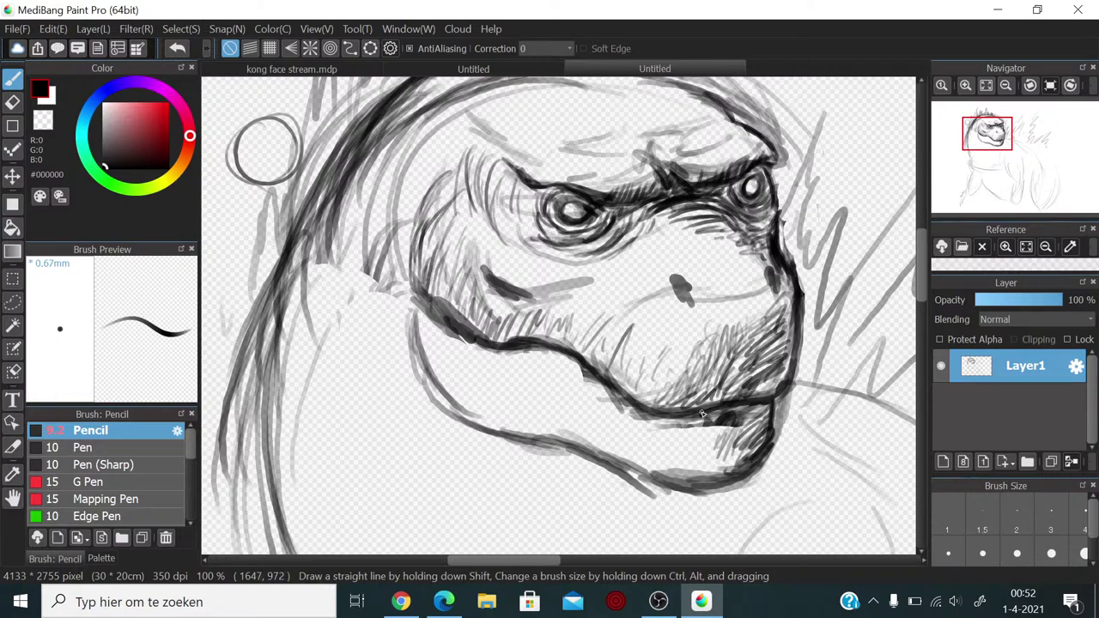
mouse_move(702, 415)
left_mouse_down()
mouse_move(738, 432)
mouse_move(723, 447)
mouse_move(744, 447)
mouse_move(760, 435)
mouse_move(735, 433)
mouse_move(760, 422)
mouse_move(742, 457)
mouse_move(764, 435)
mouse_move(736, 467)
mouse_move(764, 439)
mouse_move(764, 412)
left_mouse_up()
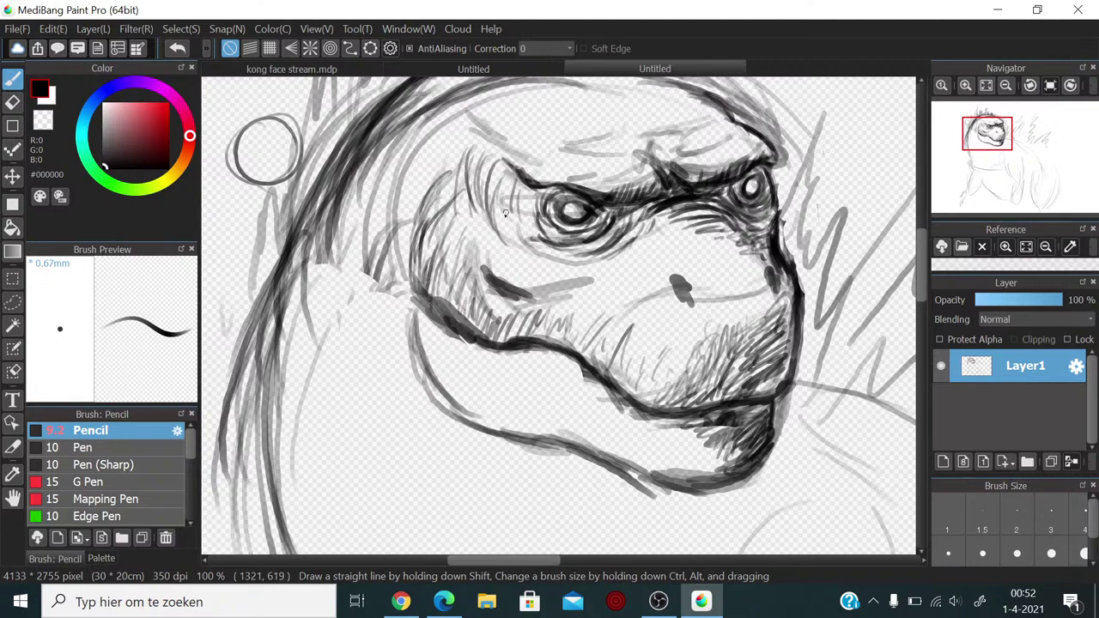
Step: Hatch the area behind the cheek and draw small rounded scales on the temple and below the near eye
mouse_move(463, 161)
left_mouse_down()
mouse_move(432, 186)
mouse_move(437, 145)
mouse_move(423, 158)
mouse_move(420, 217)
mouse_move(410, 191)
mouse_move(421, 226)
mouse_move(419, 183)
mouse_move(406, 283)
mouse_move(409, 212)
mouse_move(410, 301)
mouse_move(418, 205)
mouse_move(413, 289)
mouse_move(419, 229)
mouse_move(440, 196)
mouse_move(411, 279)
mouse_move(412, 243)
mouse_move(418, 290)
left_mouse_up()
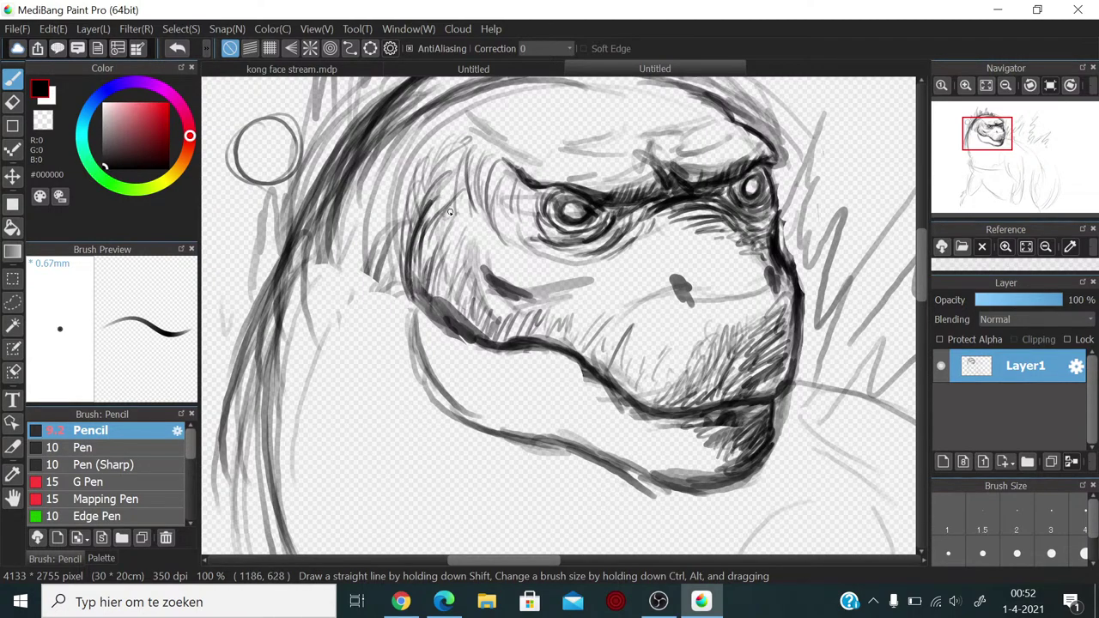
mouse_move(450, 212)
left_mouse_down()
mouse_move(464, 179)
mouse_move(473, 210)
mouse_move(486, 175)
mouse_move(484, 215)
left_mouse_up()
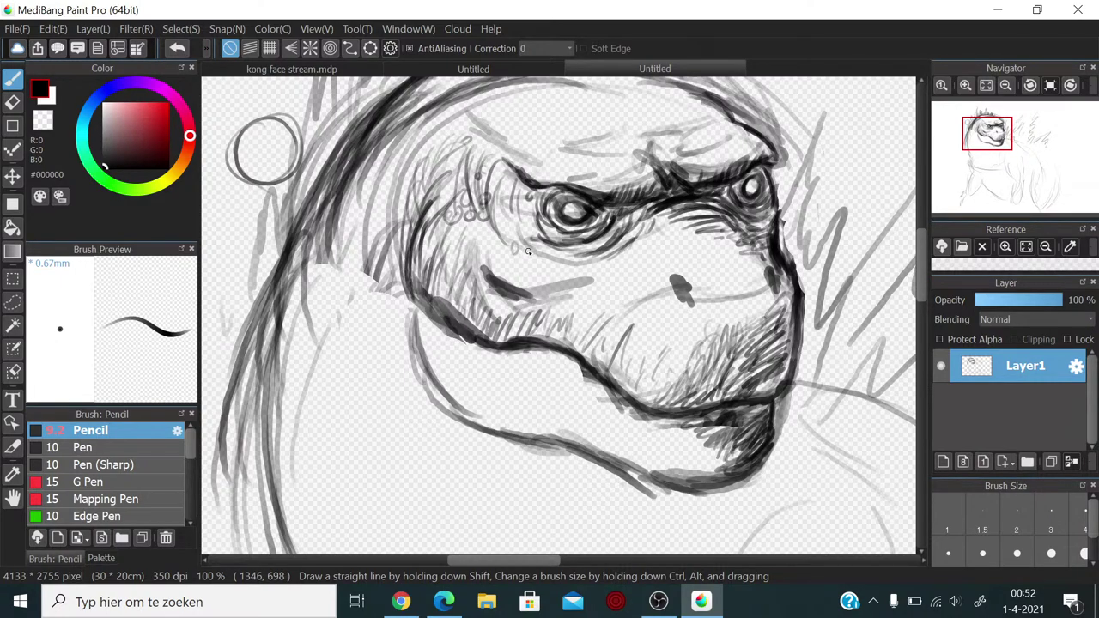
mouse_move(528, 250)
left_mouse_down()
mouse_move(511, 266)
mouse_move(507, 240)
mouse_move(486, 262)
mouse_move(567, 248)
mouse_move(575, 268)
mouse_move(543, 273)
mouse_move(568, 267)
mouse_move(549, 285)
mouse_move(586, 262)
mouse_move(566, 295)
mouse_move(590, 289)
mouse_move(575, 309)
mouse_move(602, 271)
mouse_move(625, 273)
mouse_move(647, 244)
mouse_move(629, 281)
mouse_move(651, 273)
left_mouse_up()
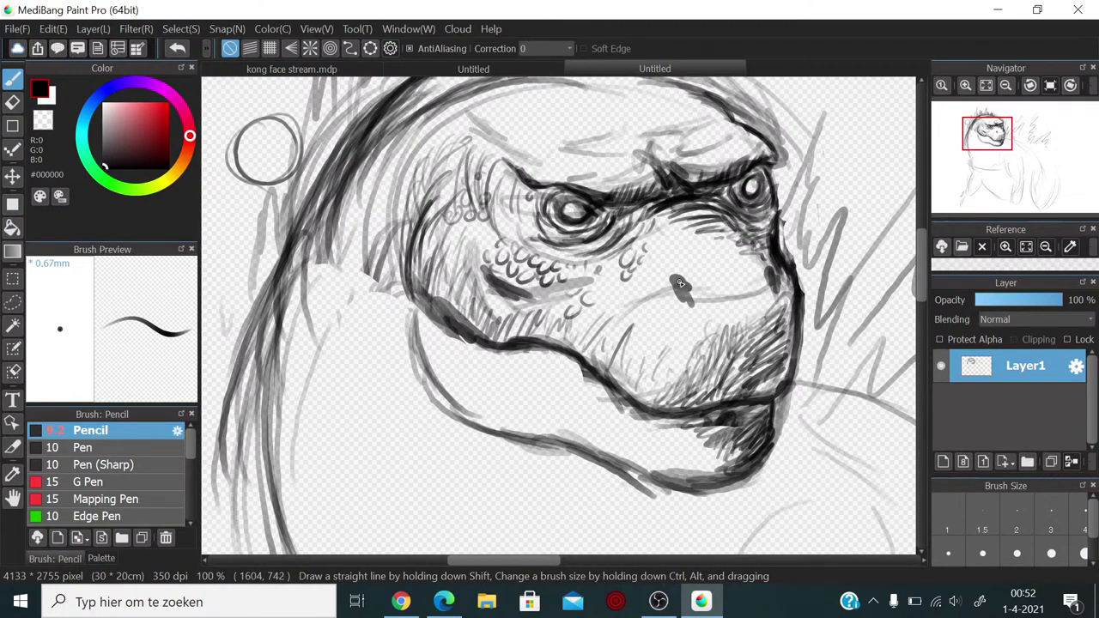
Step: Darken and outline both nostrils, adding curved crease lines around them
left_click_drag(673, 281, 679, 282)
left_click_drag(667, 273, 687, 271)
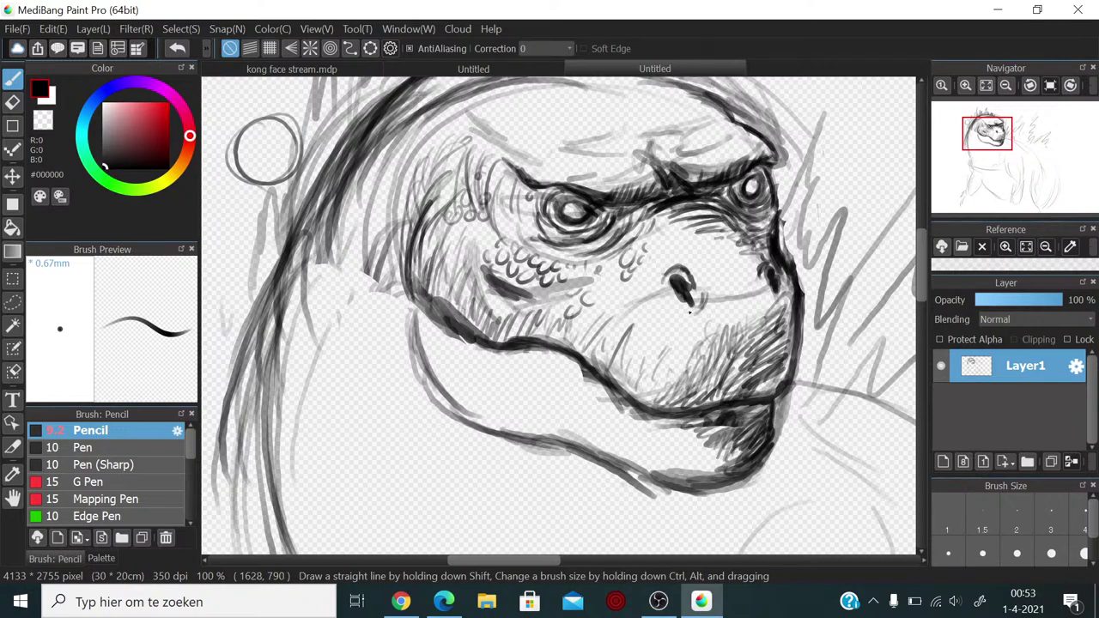
mouse_move(696, 295)
left_mouse_down()
mouse_move(684, 320)
mouse_move(697, 316)
mouse_move(675, 302)
mouse_move(681, 320)
mouse_move(655, 300)
mouse_move(666, 292)
mouse_move(659, 311)
mouse_move(664, 291)
mouse_move(656, 314)
mouse_move(657, 298)
mouse_move(683, 335)
left_mouse_up()
mouse_move(762, 261)
left_mouse_down()
mouse_move(764, 292)
mouse_move(788, 291)
mouse_move(786, 281)
mouse_move(775, 348)
left_mouse_up()
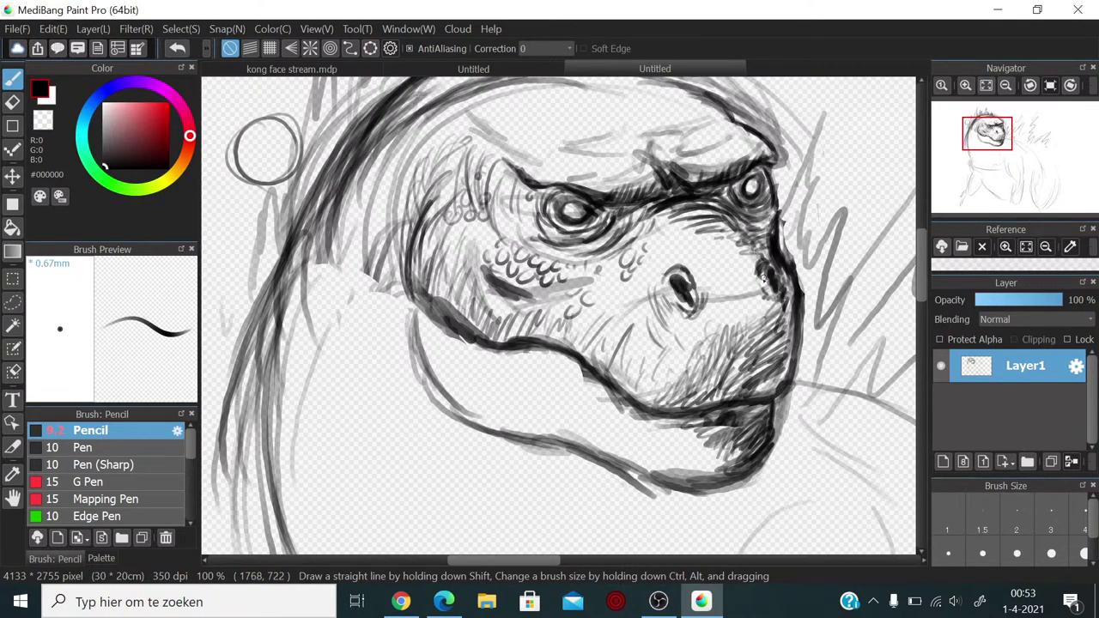
Step: Hatch the muzzle between and below the nostrils and deepen the shadow under the upper lip
mouse_move(749, 293)
left_mouse_down()
mouse_move(746, 320)
mouse_move(762, 305)
mouse_move(747, 278)
mouse_move(733, 330)
mouse_move(729, 291)
mouse_move(725, 311)
mouse_move(752, 271)
mouse_move(688, 244)
mouse_move(685, 253)
mouse_move(711, 256)
mouse_move(711, 273)
mouse_move(737, 275)
mouse_move(717, 286)
mouse_move(758, 300)
left_mouse_up()
mouse_move(703, 343)
left_mouse_down()
mouse_move(746, 342)
mouse_move(705, 340)
mouse_move(704, 363)
mouse_move(753, 375)
mouse_move(733, 383)
mouse_move(743, 395)
mouse_move(774, 374)
mouse_move(775, 383)
mouse_move(749, 391)
mouse_move(746, 369)
mouse_move(772, 351)
mouse_move(757, 333)
mouse_move(780, 298)
left_mouse_up()
left_click_drag(752, 335, 776, 309)
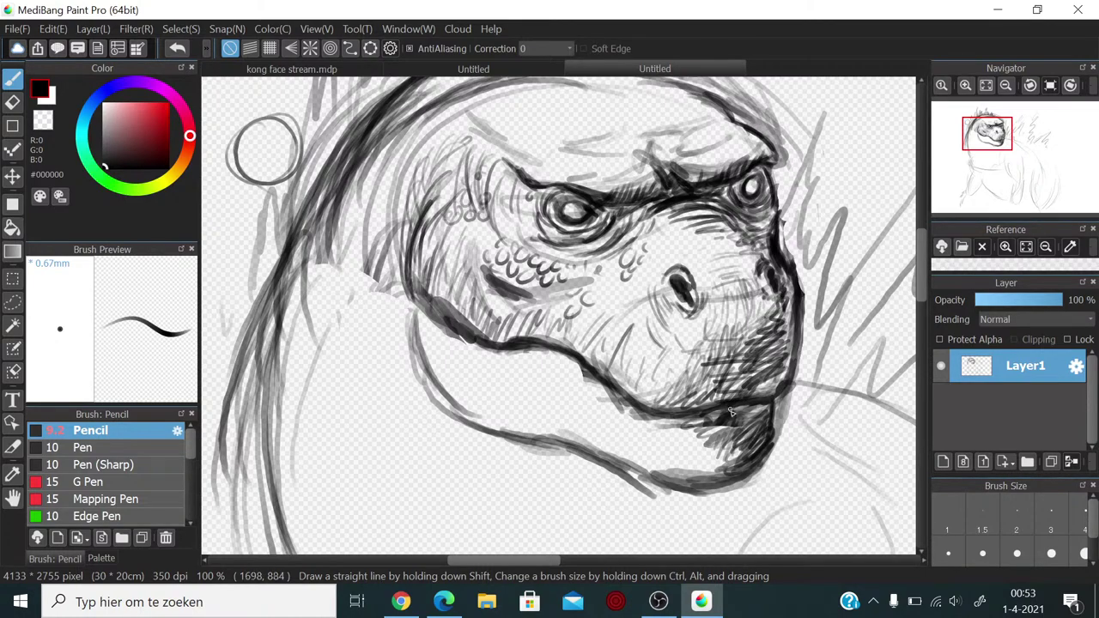
mouse_move(735, 428)
left_mouse_down()
mouse_move(715, 452)
mouse_move(718, 470)
mouse_move(723, 424)
left_mouse_up()
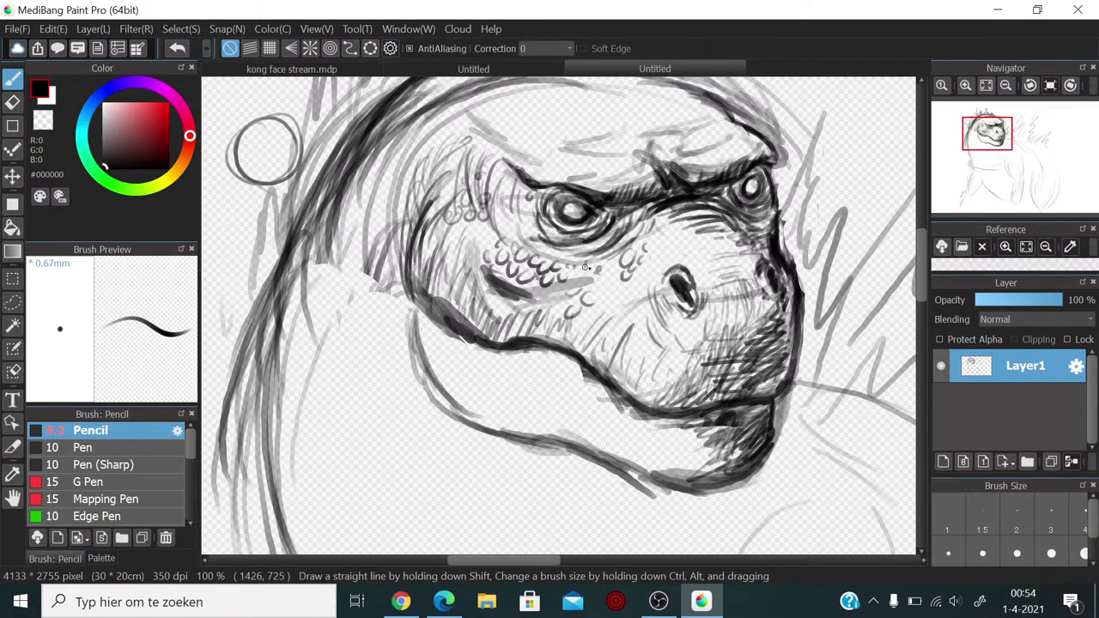
Step: Hatch the cheek beneath the eye scales and shade a band across the lower jaw, from the mouth line down along its bottom edge
mouse_move(584, 264)
left_mouse_down()
mouse_move(566, 289)
mouse_move(592, 297)
mouse_move(532, 299)
mouse_move(538, 327)
mouse_move(568, 308)
mouse_move(520, 328)
mouse_move(573, 323)
mouse_move(592, 266)
mouse_move(581, 249)
mouse_move(600, 243)
mouse_move(623, 210)
mouse_move(633, 221)
mouse_move(568, 254)
mouse_move(566, 240)
mouse_move(606, 233)
mouse_move(610, 214)
mouse_move(592, 247)
mouse_move(633, 215)
mouse_move(648, 219)
mouse_move(573, 283)
mouse_move(567, 320)
left_mouse_up()
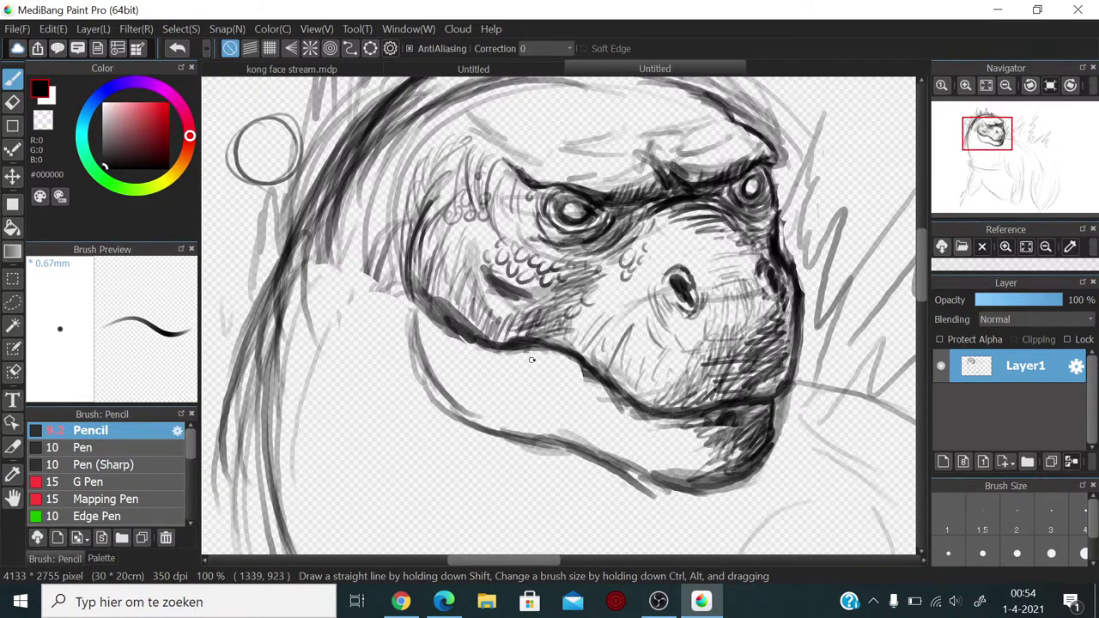
mouse_move(533, 358)
left_mouse_down()
mouse_move(550, 354)
mouse_move(520, 368)
mouse_move(515, 355)
mouse_move(541, 362)
mouse_move(543, 379)
mouse_move(517, 356)
mouse_move(549, 365)
mouse_move(558, 378)
mouse_move(546, 397)
mouse_move(566, 369)
mouse_move(538, 381)
mouse_move(554, 384)
left_mouse_up()
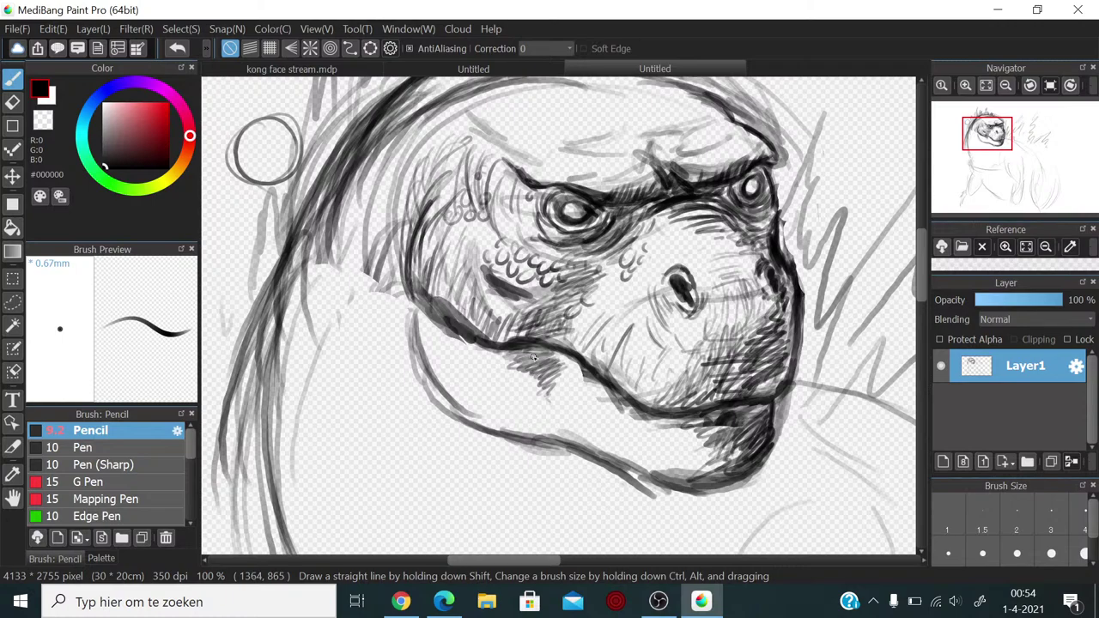
mouse_move(552, 367)
left_mouse_down()
mouse_move(541, 400)
mouse_move(524, 369)
mouse_move(533, 386)
mouse_move(550, 386)
mouse_move(547, 407)
mouse_move(538, 369)
mouse_move(550, 412)
mouse_move(556, 367)
mouse_move(560, 404)
mouse_move(561, 445)
left_mouse_up()
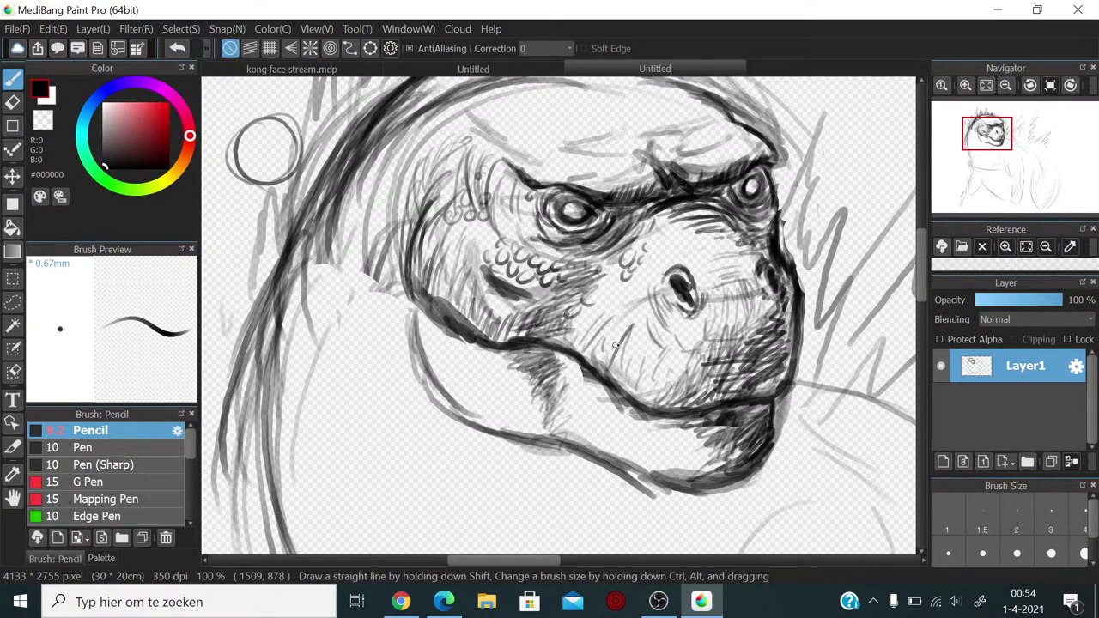
mouse_move(420, 309)
left_mouse_down()
mouse_move(414, 341)
mouse_move(420, 305)
mouse_move(418, 316)
left_mouse_up()
mouse_move(552, 433)
left_mouse_down()
mouse_move(566, 420)
mouse_move(574, 436)
mouse_move(620, 455)
mouse_move(699, 472)
mouse_move(747, 455)
mouse_move(711, 477)
mouse_move(755, 460)
mouse_move(706, 477)
mouse_move(723, 409)
left_mouse_up()
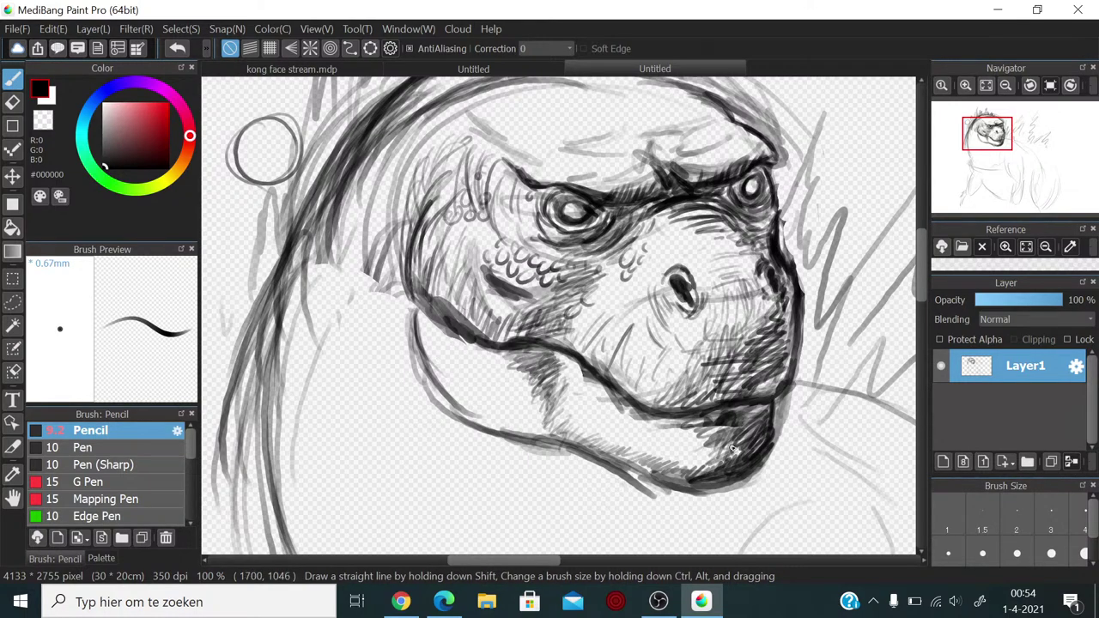
Step: Cover the front half of the lower jaw with small rounded scales and darken its bottom outline toward the chin
mouse_move(731, 448)
left_mouse_down()
mouse_move(721, 459)
mouse_move(748, 441)
mouse_move(702, 448)
mouse_move(700, 463)
mouse_move(681, 467)
mouse_move(713, 442)
mouse_move(672, 443)
mouse_move(671, 434)
left_mouse_up()
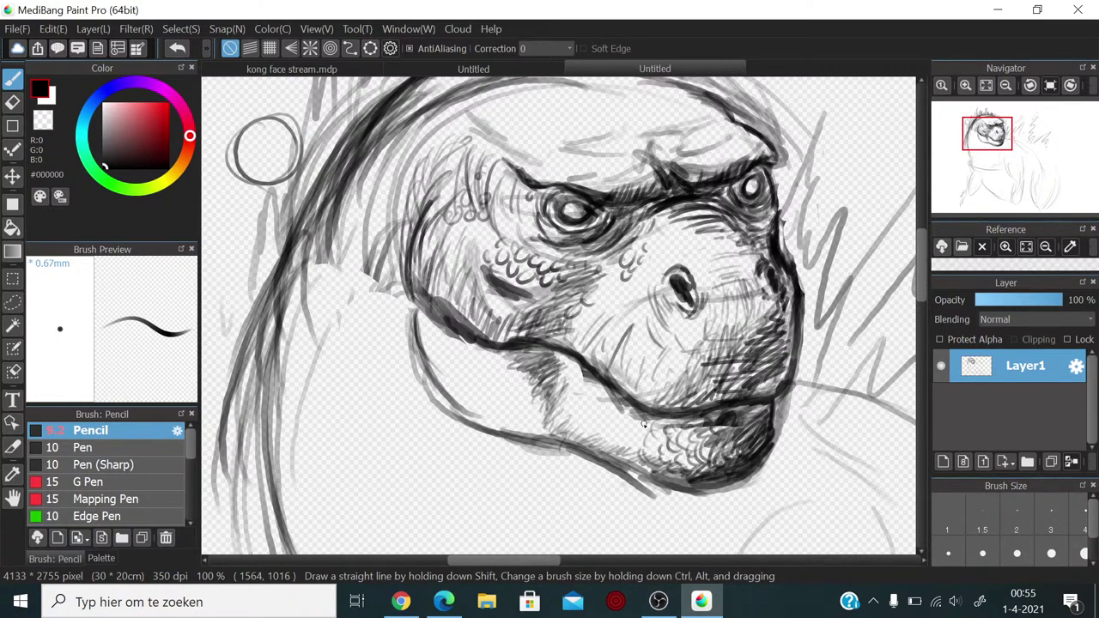
mouse_move(624, 408)
left_mouse_down()
mouse_move(619, 440)
mouse_move(629, 445)
mouse_move(612, 428)
mouse_move(604, 438)
mouse_move(623, 447)
mouse_move(595, 430)
left_mouse_up()
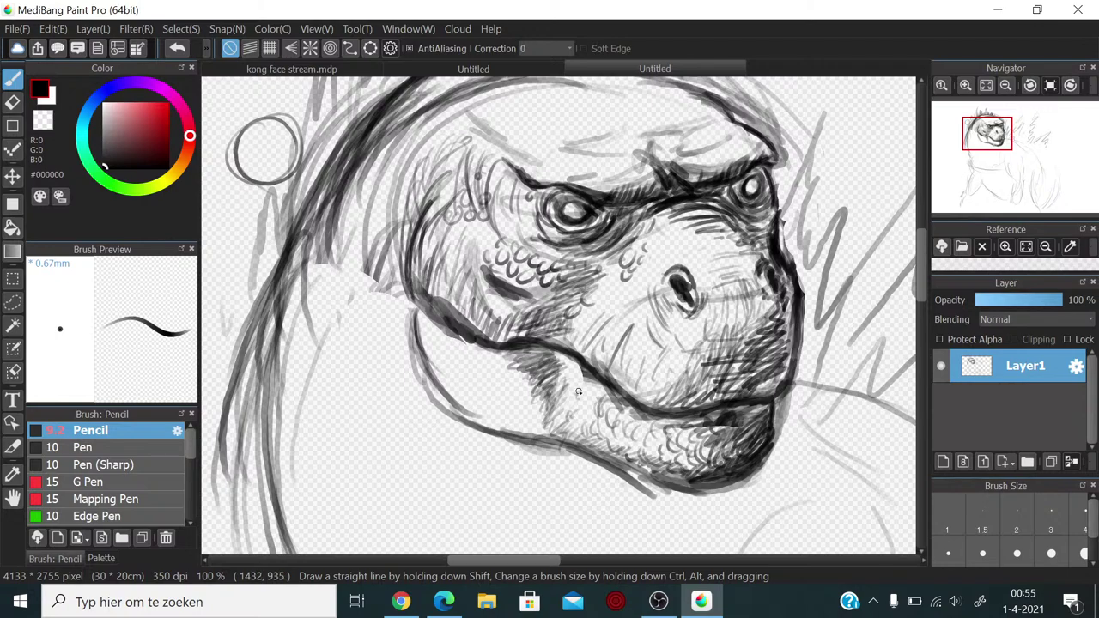
mouse_move(571, 365)
left_mouse_down()
mouse_move(600, 393)
mouse_move(567, 402)
mouse_move(587, 415)
mouse_move(563, 426)
mouse_move(525, 385)
mouse_move(546, 419)
mouse_move(517, 402)
mouse_move(518, 432)
mouse_move(533, 433)
mouse_move(510, 440)
mouse_move(563, 443)
mouse_move(583, 449)
mouse_move(528, 449)
mouse_move(613, 456)
mouse_move(578, 450)
mouse_move(697, 488)
mouse_move(653, 491)
mouse_move(746, 469)
left_mouse_up()
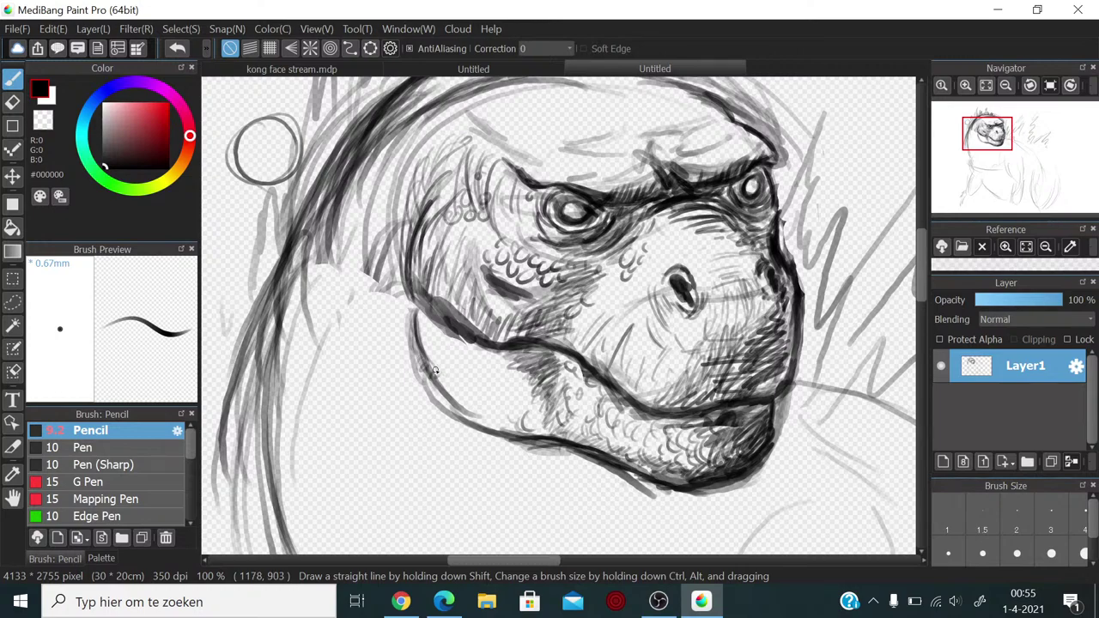
Step: Shade the rear edge of the lower jaw and fill its back half with small rounded scales
left_click_drag(434, 371, 455, 404)
mouse_move(452, 358)
left_mouse_down()
mouse_move(475, 372)
mouse_move(466, 349)
mouse_move(512, 361)
mouse_move(522, 379)
mouse_move(483, 370)
mouse_move(532, 382)
left_mouse_up()
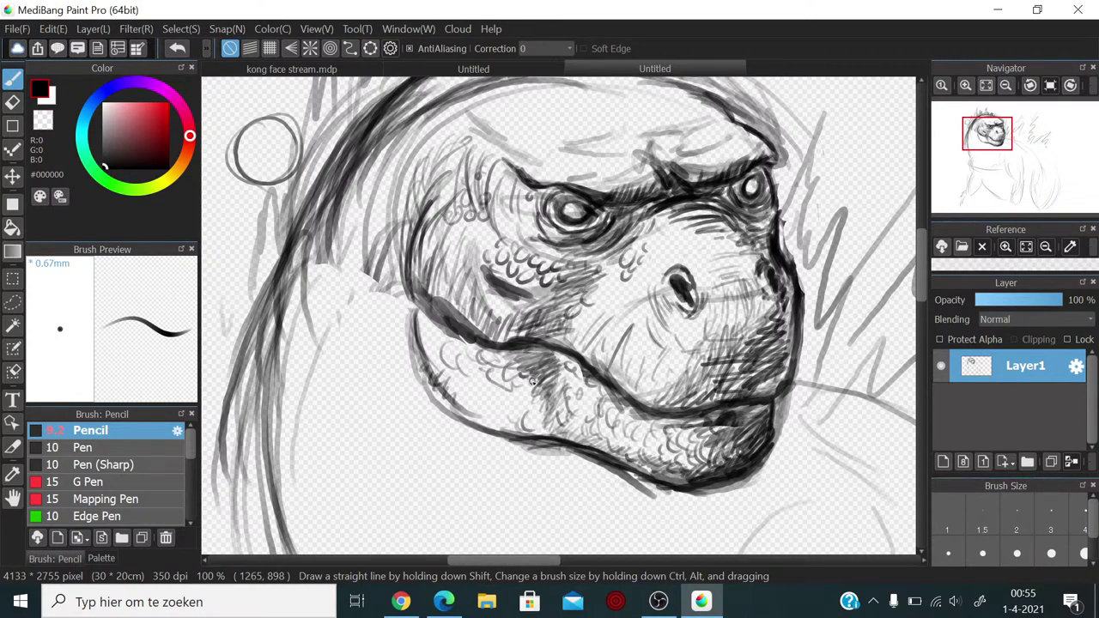
mouse_move(458, 328)
left_mouse_down()
mouse_move(433, 319)
mouse_move(452, 370)
mouse_move(424, 334)
mouse_move(468, 385)
mouse_move(476, 374)
mouse_move(480, 398)
mouse_move(491, 374)
mouse_move(503, 398)
mouse_move(492, 413)
mouse_move(474, 403)
mouse_move(531, 413)
left_mouse_up()
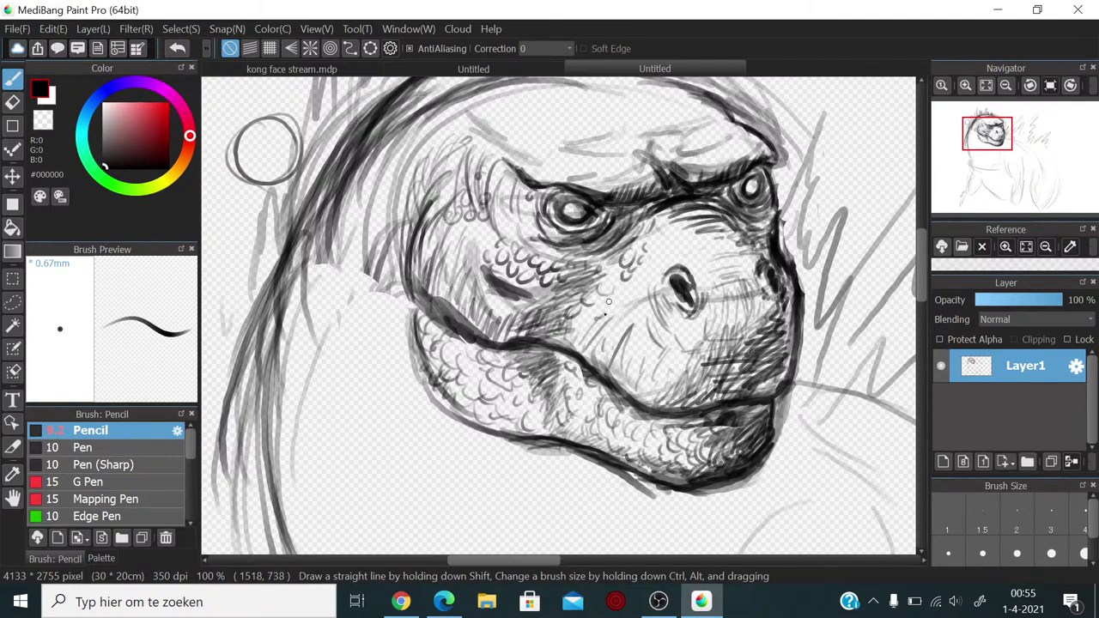
Step: Draw small scales over the cheek and side of the muzzle, adding fine texture around the near nostril and nose bridge
mouse_move(609, 301)
left_mouse_down()
mouse_move(580, 331)
mouse_move(612, 292)
mouse_move(610, 331)
mouse_move(598, 339)
mouse_move(610, 312)
mouse_move(607, 345)
mouse_move(619, 307)
mouse_move(628, 329)
mouse_move(643, 319)
mouse_move(645, 367)
mouse_move(659, 315)
mouse_move(655, 368)
left_mouse_up()
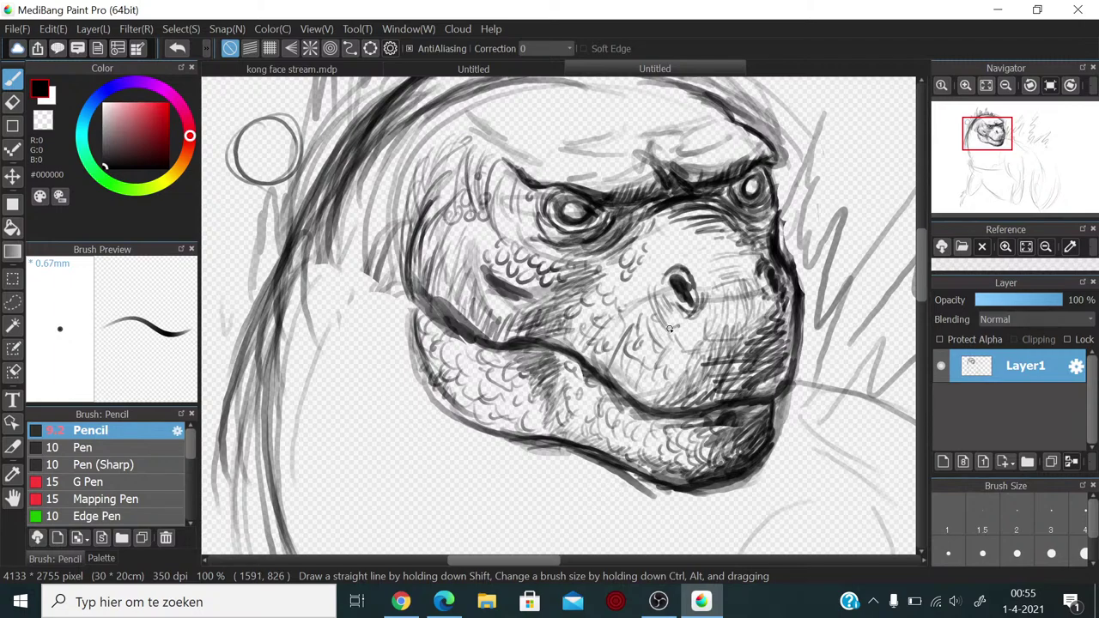
left_click_drag(669, 329, 686, 339)
mouse_move(663, 242)
left_mouse_down()
mouse_move(695, 230)
mouse_move(675, 248)
mouse_move(715, 239)
mouse_move(696, 253)
mouse_move(716, 255)
mouse_move(673, 251)
mouse_move(643, 276)
left_mouse_up()
left_click_drag(714, 241, 732, 250)
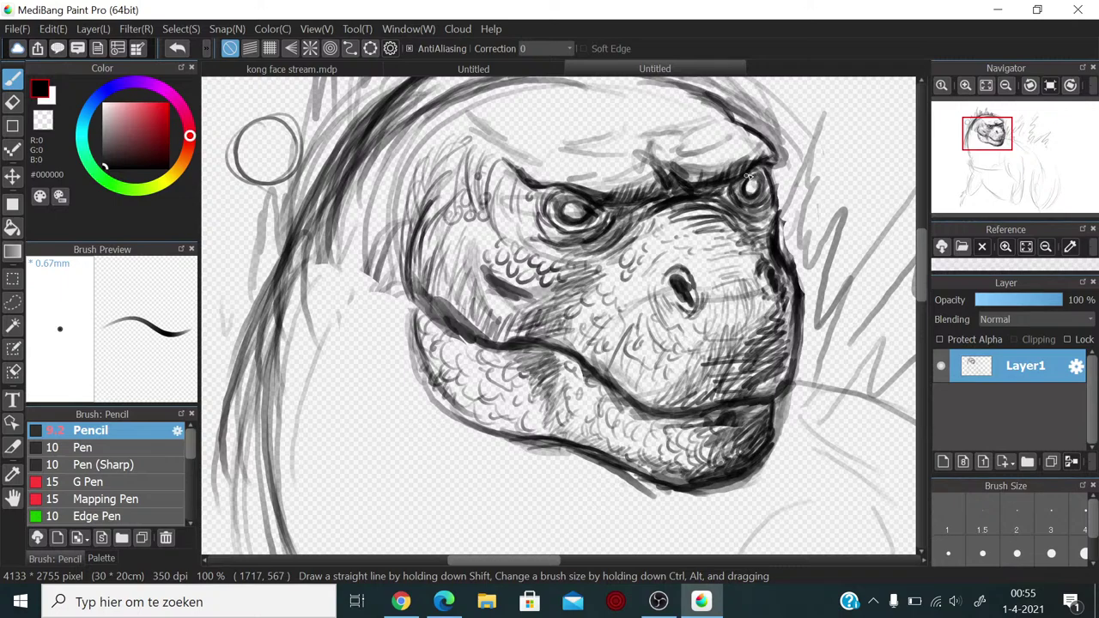
Step: Darken the far eye's socket with the Pencil and hatch shadows along the face's far edge and the lower snout
mouse_move(742, 182)
left_mouse_down()
mouse_move(747, 206)
mouse_move(736, 201)
mouse_move(761, 221)
mouse_move(756, 210)
mouse_move(775, 216)
mouse_move(761, 243)
left_mouse_up()
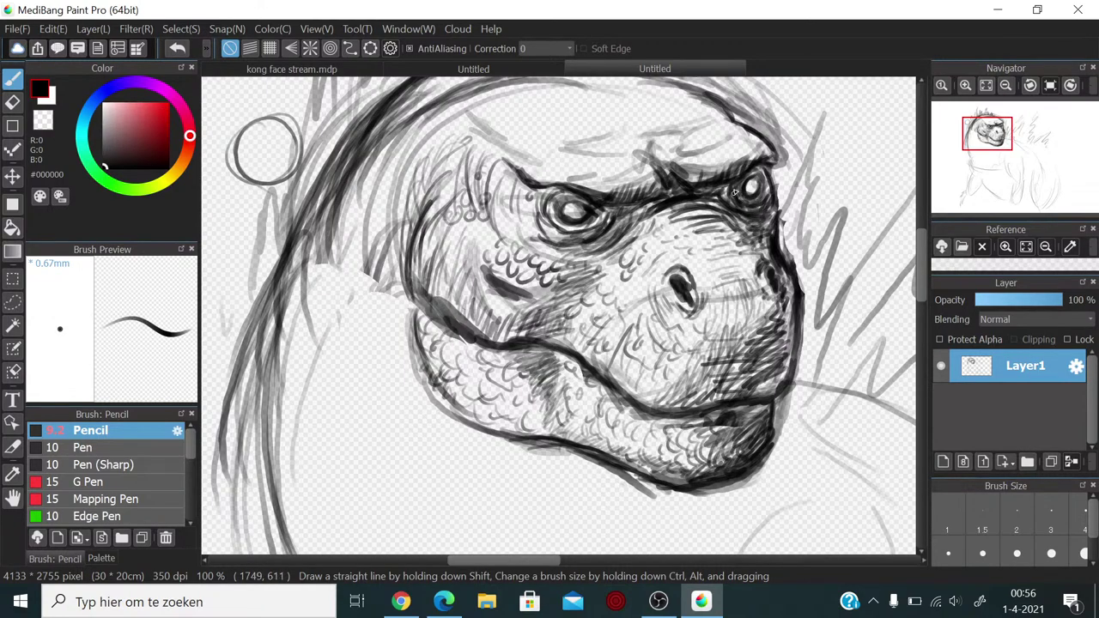
mouse_move(742, 181)
left_mouse_down()
mouse_move(738, 197)
mouse_move(725, 186)
left_mouse_up()
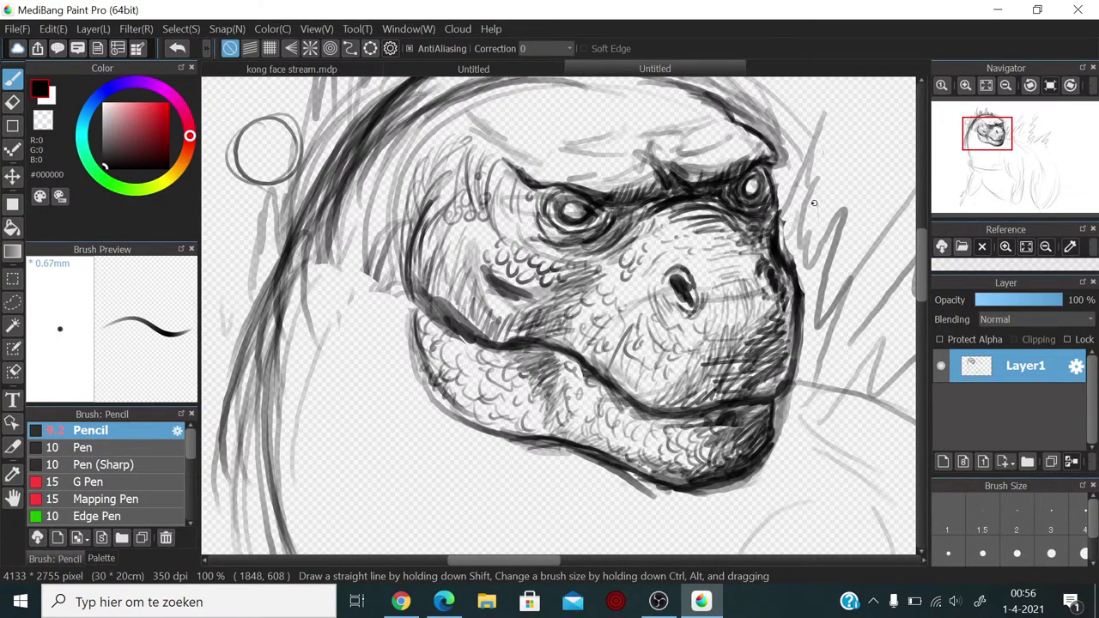
left_click_drag(754, 212, 757, 237)
mouse_move(759, 244)
left_mouse_down()
mouse_move(790, 297)
mouse_move(786, 349)
left_mouse_up()
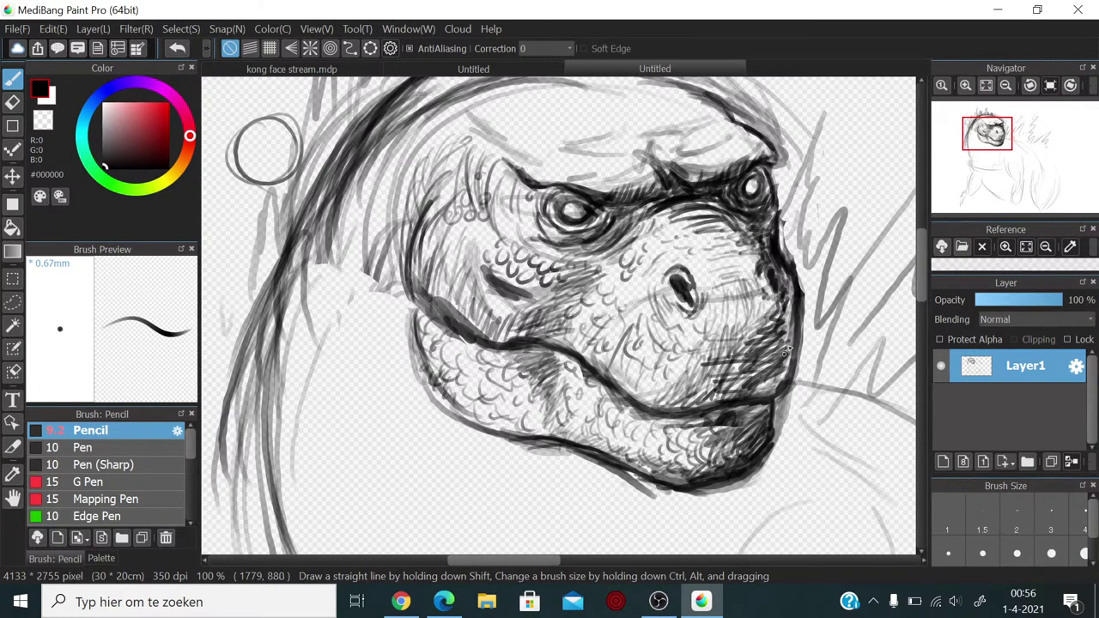
mouse_move(714, 344)
left_mouse_down()
mouse_move(747, 340)
mouse_move(742, 368)
mouse_move(728, 343)
mouse_move(741, 380)
mouse_move(720, 394)
mouse_move(669, 399)
mouse_move(652, 372)
left_mouse_up()
left_click_drag(674, 367, 688, 354)
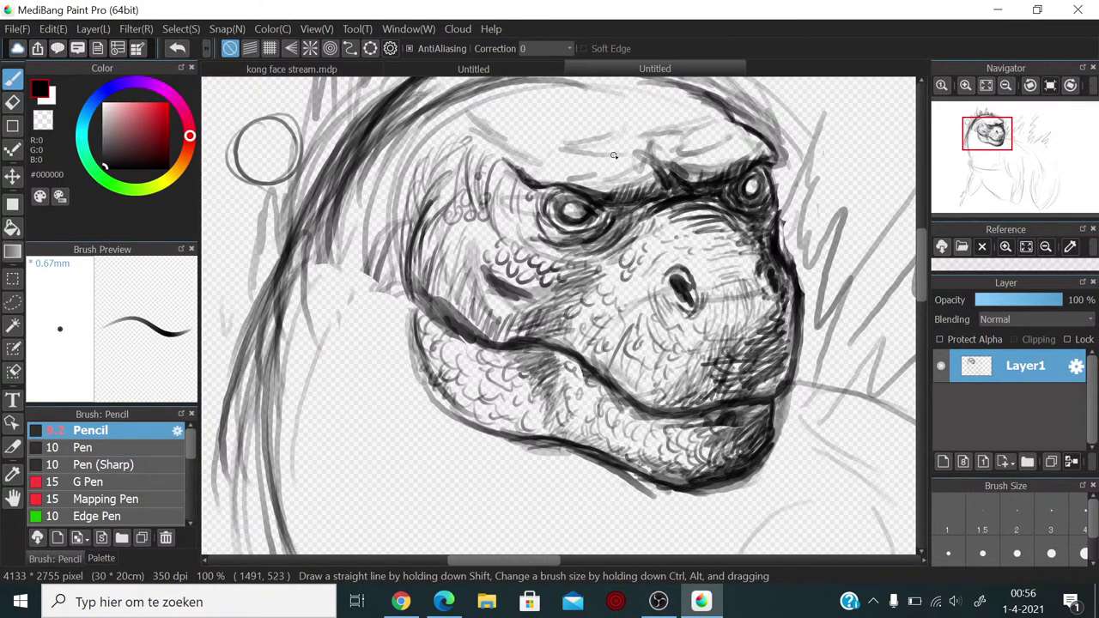
Step: Hatch light curved strokes across the creature's forehead above both brows
mouse_move(589, 163)
left_mouse_down()
mouse_move(567, 168)
mouse_move(600, 155)
left_mouse_up()
left_click_drag(719, 127, 671, 146)
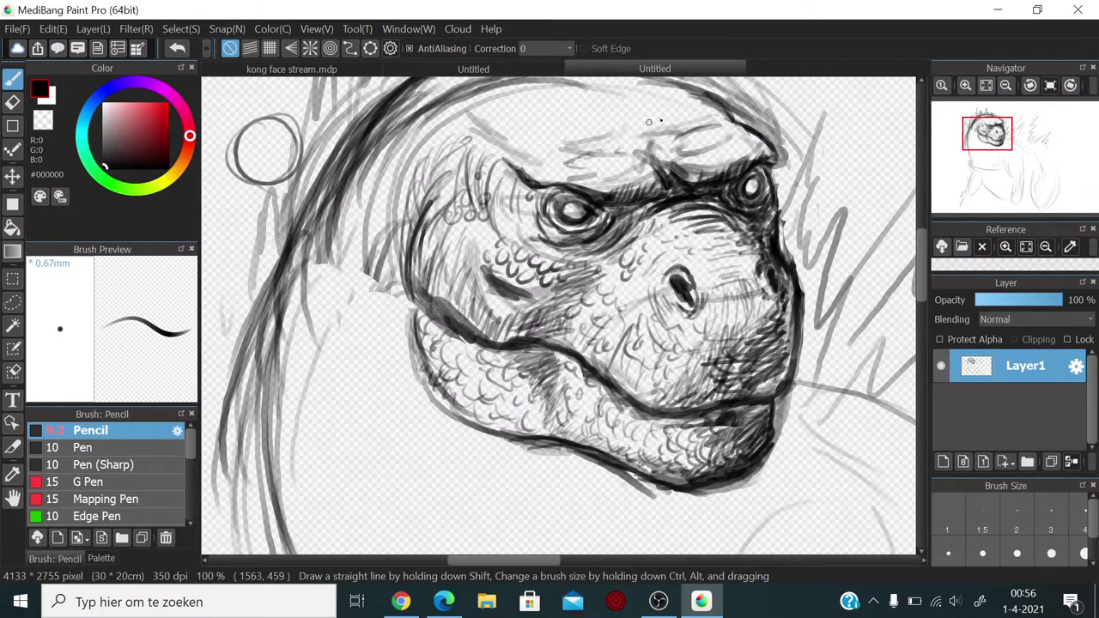
mouse_move(691, 110)
left_mouse_down()
mouse_move(630, 140)
mouse_move(612, 136)
mouse_move(619, 146)
mouse_move(558, 137)
mouse_move(529, 112)
mouse_move(605, 99)
mouse_move(474, 103)
mouse_move(455, 134)
left_mouse_up()
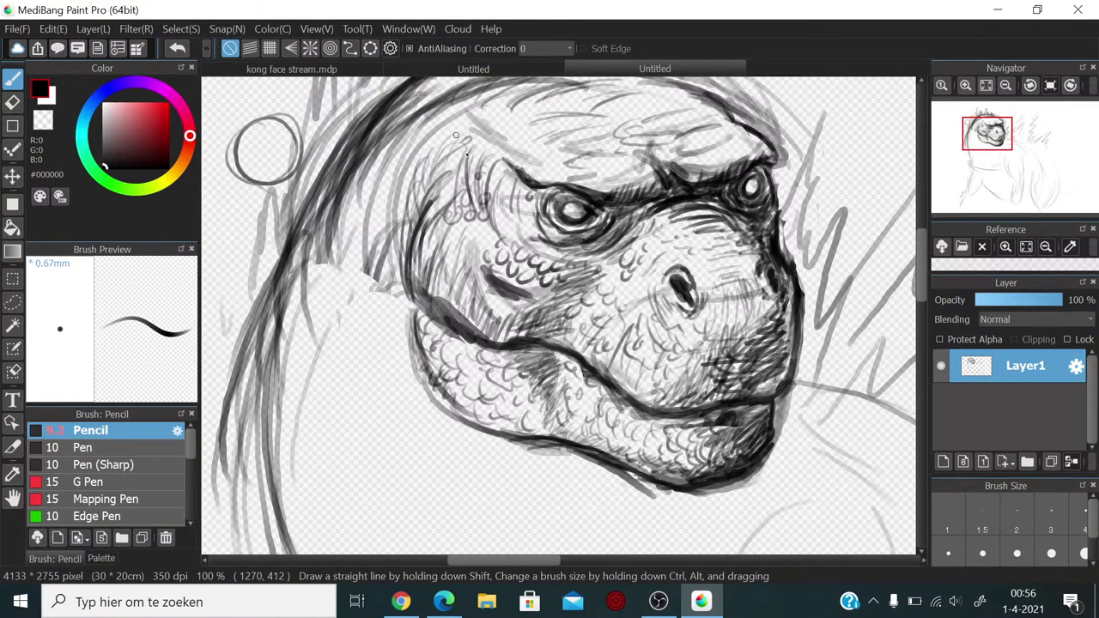
Step: Darken the inner outline of the skull from the back of the head to the brow
scroll(634, 175, "up", 3)
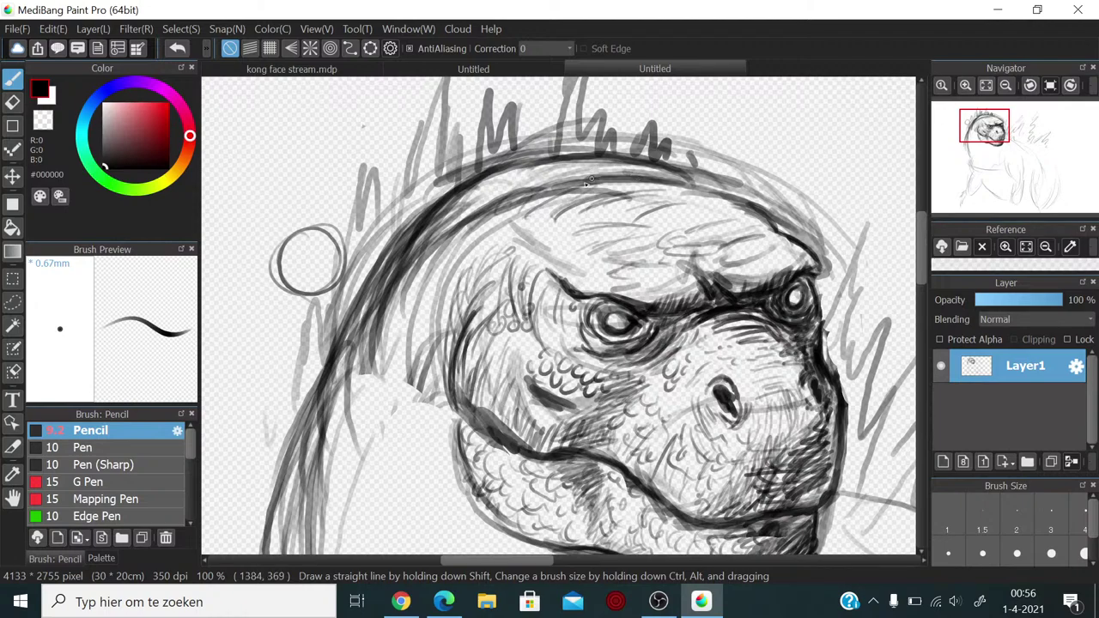
mouse_move(591, 179)
left_mouse_down()
mouse_move(551, 205)
mouse_move(609, 179)
mouse_move(566, 181)
mouse_move(578, 202)
mouse_move(637, 191)
mouse_move(639, 180)
mouse_move(563, 186)
mouse_move(444, 241)
mouse_move(452, 230)
mouse_move(468, 224)
mouse_move(445, 261)
mouse_move(441, 244)
mouse_move(456, 229)
mouse_move(382, 305)
mouse_move(426, 255)
mouse_move(494, 209)
mouse_move(453, 239)
mouse_move(580, 181)
mouse_move(552, 194)
mouse_move(657, 183)
mouse_move(734, 215)
left_mouse_up()
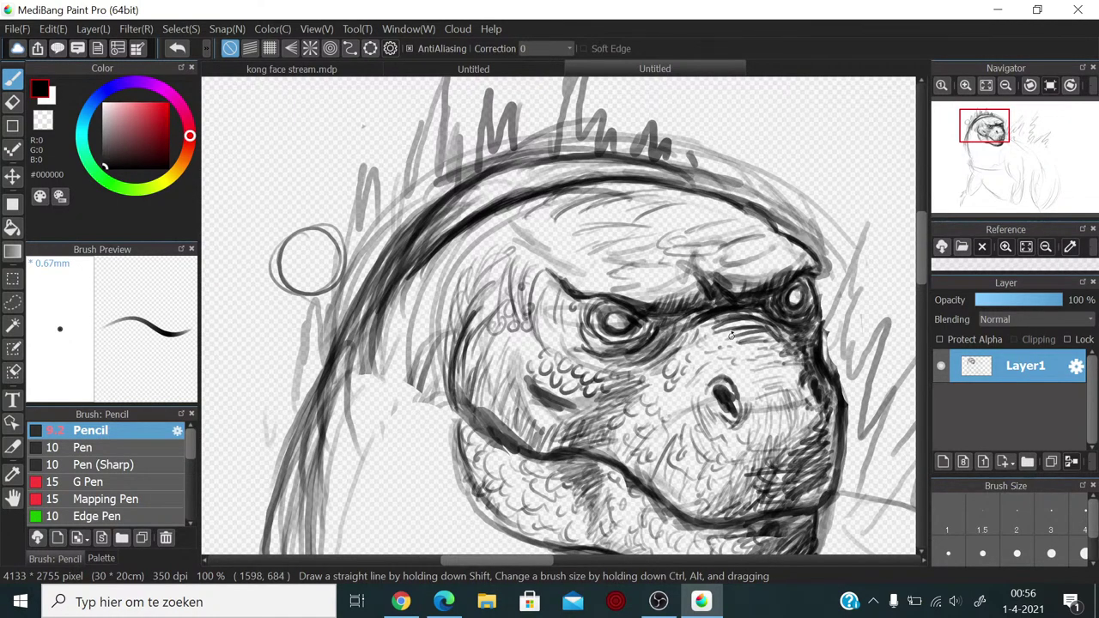
mouse_move(423, 271)
left_mouse_down()
mouse_move(400, 292)
mouse_move(440, 244)
left_mouse_up()
Step: Fill the forehead, brow and temple with dense short texture strokes
mouse_move(566, 199)
left_mouse_down()
mouse_move(489, 237)
mouse_move(533, 209)
mouse_move(532, 231)
mouse_move(554, 236)
mouse_move(606, 219)
mouse_move(618, 189)
mouse_move(700, 198)
mouse_move(670, 195)
mouse_move(637, 230)
mouse_move(698, 224)
mouse_move(665, 264)
mouse_move(670, 277)
mouse_move(645, 281)
mouse_move(652, 288)
mouse_move(667, 273)
mouse_move(680, 296)
mouse_move(742, 250)
mouse_move(742, 273)
mouse_move(770, 267)
mouse_move(766, 253)
mouse_move(735, 259)
mouse_move(769, 257)
mouse_move(778, 274)
mouse_move(747, 250)
mouse_move(625, 215)
mouse_move(543, 212)
mouse_move(776, 252)
mouse_move(743, 275)
mouse_move(790, 258)
mouse_move(739, 257)
mouse_move(758, 244)
mouse_move(776, 267)
mouse_move(801, 268)
mouse_move(799, 254)
mouse_move(737, 273)
mouse_move(747, 242)
mouse_move(773, 271)
left_mouse_up()
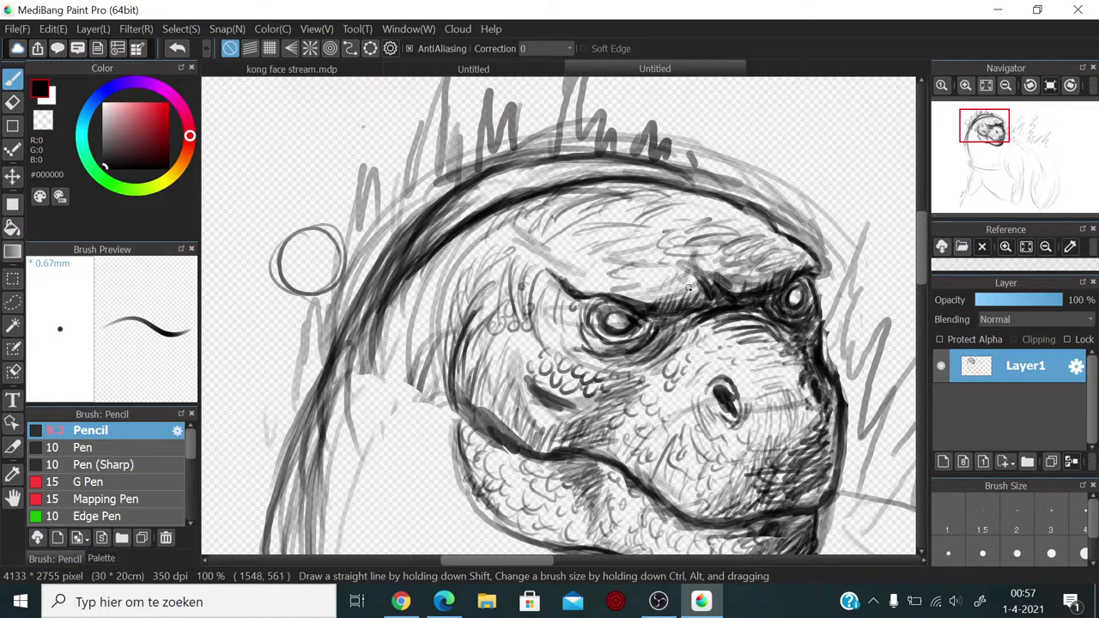
mouse_move(689, 288)
left_mouse_down()
mouse_move(630, 273)
mouse_move(691, 249)
mouse_move(671, 242)
mouse_move(615, 268)
mouse_move(611, 258)
mouse_move(630, 268)
mouse_move(609, 281)
mouse_move(579, 262)
mouse_move(621, 252)
mouse_move(604, 276)
mouse_move(593, 259)
mouse_move(601, 277)
mouse_move(662, 287)
left_mouse_up()
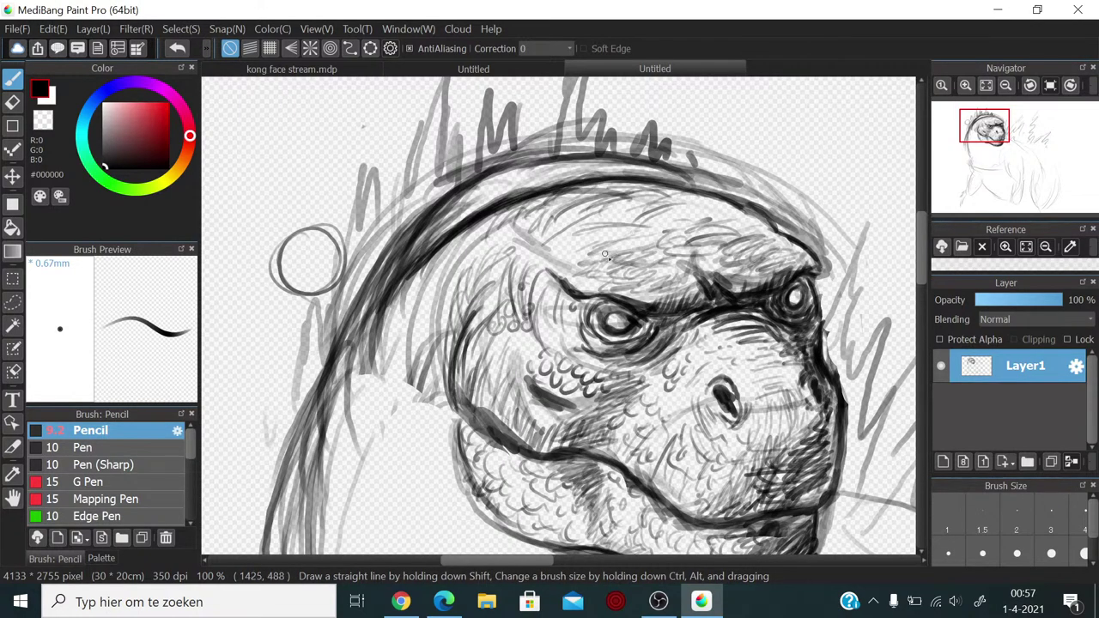
mouse_move(605, 255)
left_mouse_down()
mouse_move(686, 228)
mouse_move(605, 218)
mouse_move(638, 194)
mouse_move(596, 240)
mouse_move(589, 215)
mouse_move(669, 210)
mouse_move(730, 228)
mouse_move(705, 216)
mouse_move(611, 225)
mouse_move(565, 253)
mouse_move(584, 297)
mouse_move(554, 249)
mouse_move(546, 308)
mouse_move(554, 331)
mouse_move(562, 318)
mouse_move(542, 288)
mouse_move(549, 319)
mouse_move(573, 343)
left_mouse_up()
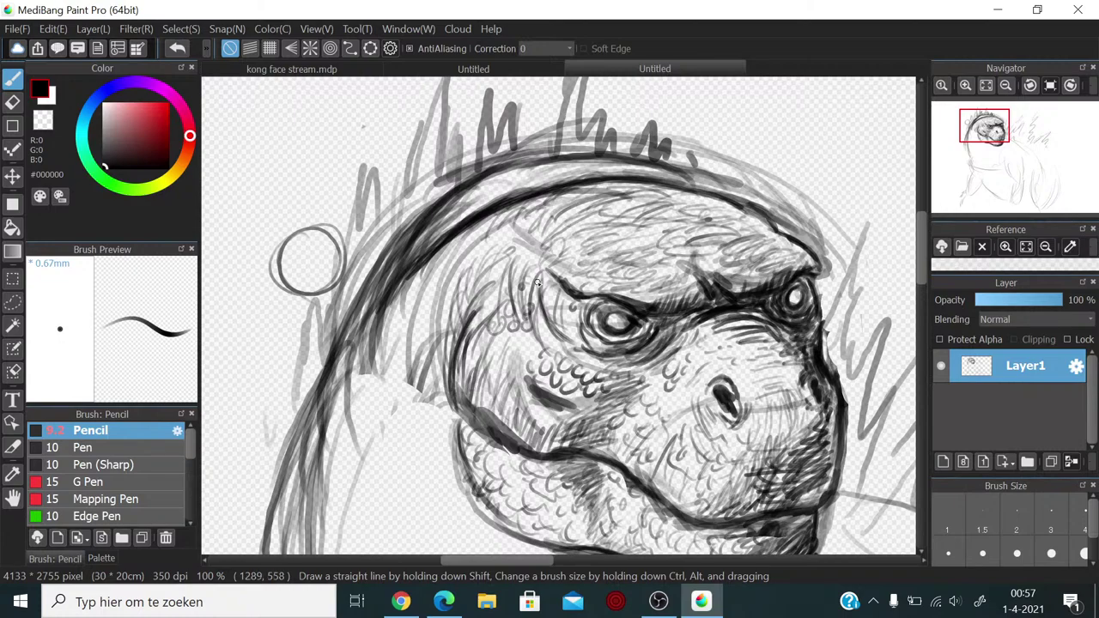
Step: Deepen the curved fold beside the near eye and hatch the area between the cheek and the back of the head
left_click_drag(538, 283, 582, 348)
mouse_move(541, 314)
left_mouse_down()
mouse_move(553, 222)
mouse_move(542, 208)
mouse_move(453, 257)
mouse_move(509, 212)
mouse_move(533, 234)
mouse_move(528, 252)
mouse_move(534, 243)
mouse_move(497, 302)
mouse_move(545, 214)
mouse_move(457, 272)
mouse_move(452, 260)
mouse_move(426, 283)
mouse_move(404, 343)
mouse_move(401, 327)
mouse_move(411, 357)
mouse_move(436, 347)
mouse_move(455, 404)
left_mouse_up()
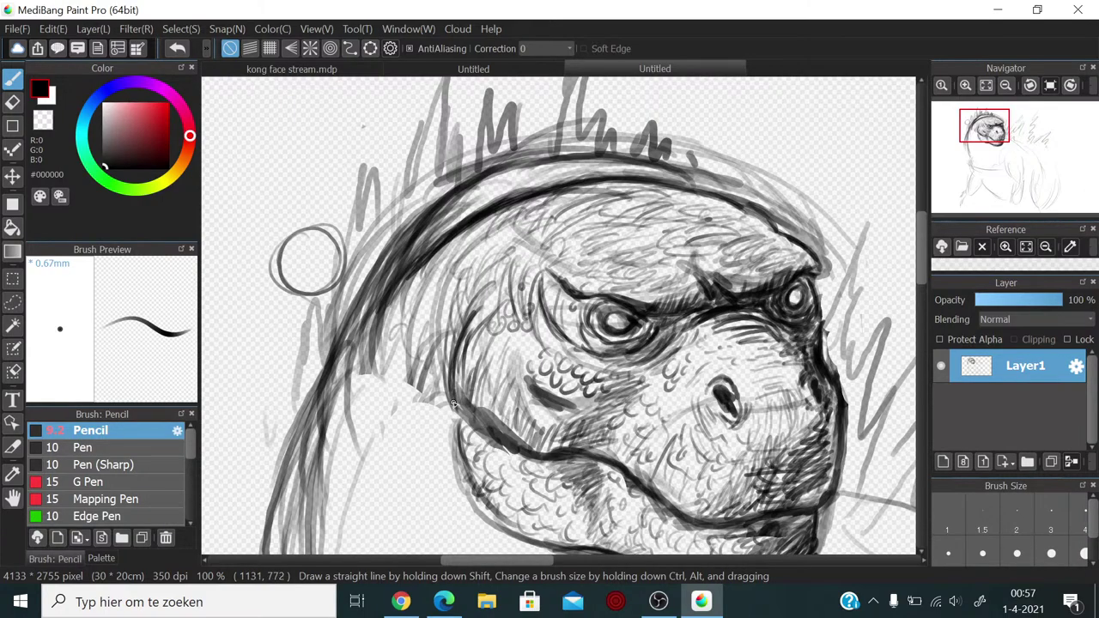
left_click_drag(547, 337, 398, 255)
mouse_move(347, 225)
left_mouse_down()
mouse_move(371, 292)
mouse_move(403, 302)
mouse_move(315, 261)
left_mouse_up()
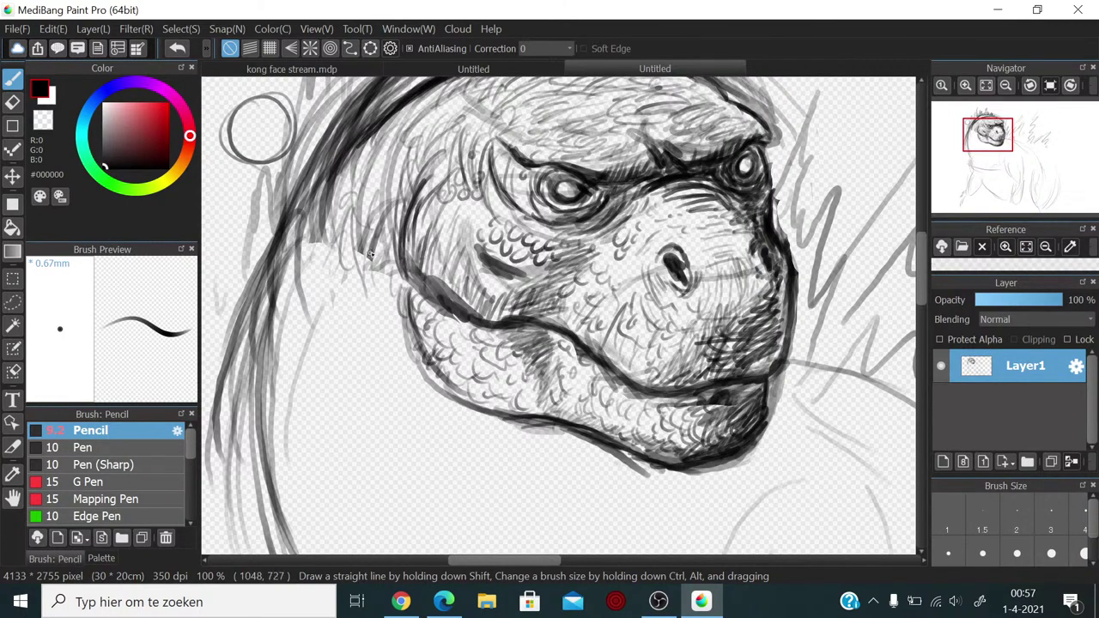
mouse_move(378, 246)
left_mouse_down()
mouse_move(371, 220)
mouse_move(375, 232)
left_mouse_up()
left_click_drag(443, 123, 357, 227)
left_click_drag(429, 107, 342, 193)
left_click_drag(396, 132, 331, 213)
left_click_drag(429, 108, 330, 212)
mouse_move(441, 131)
left_mouse_down()
mouse_move(354, 224)
mouse_move(362, 302)
left_mouse_up()
Step: Draw long curved skin folds on the neck behind the jaw
left_click_drag(347, 250, 400, 354)
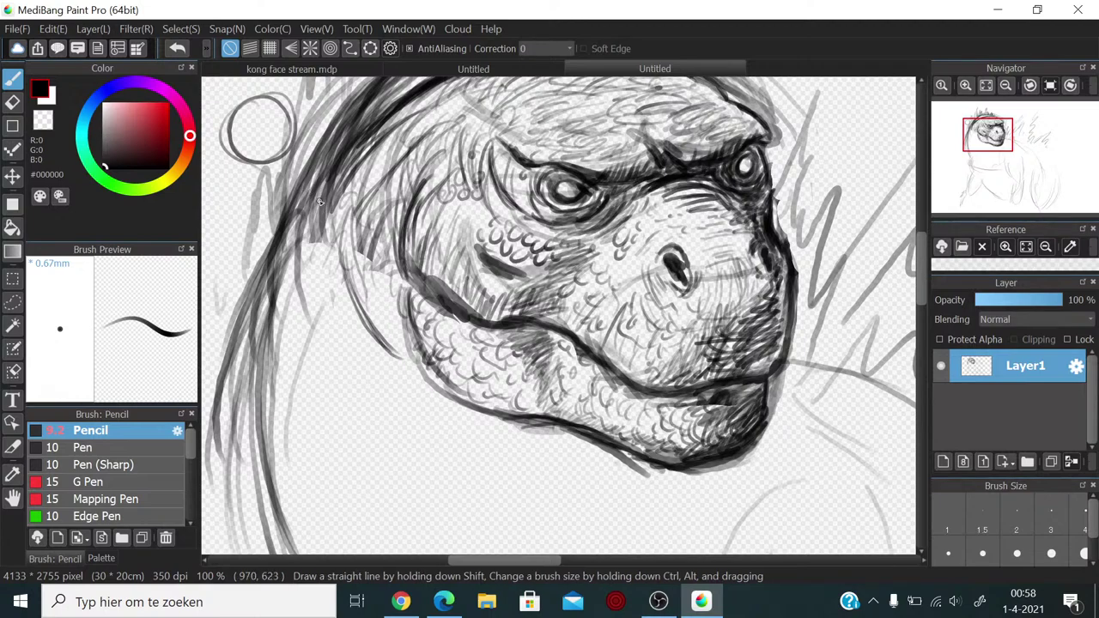
left_click_drag(345, 251, 392, 337)
left_click_drag(359, 280, 399, 350)
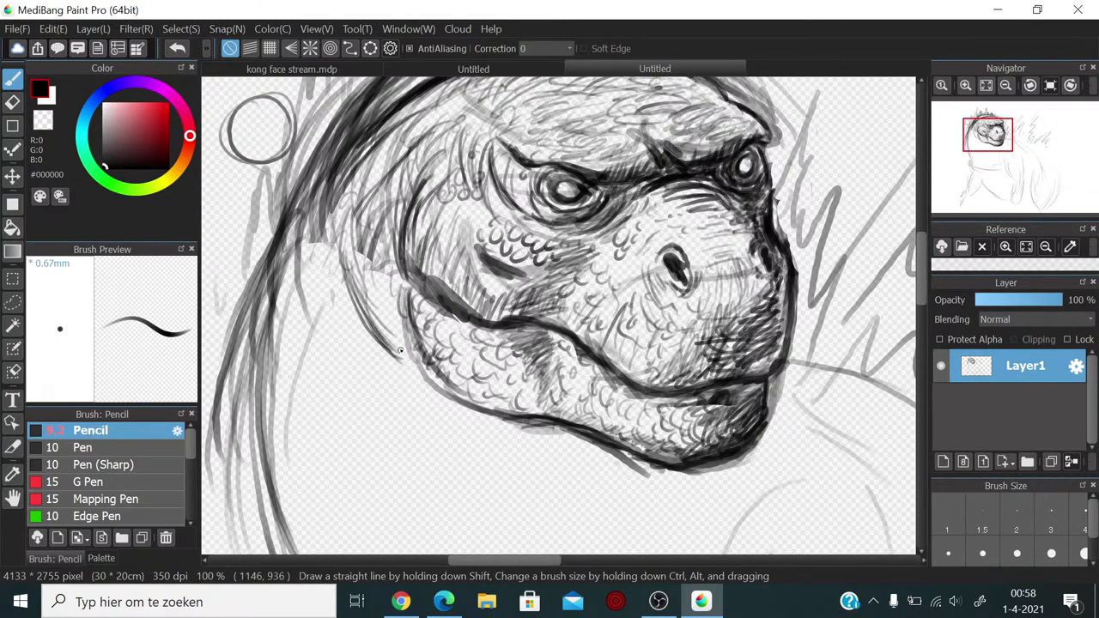
left_click_drag(333, 309, 340, 377)
mouse_move(308, 280)
left_mouse_down()
mouse_move(391, 408)
mouse_move(318, 295)
mouse_move(382, 405)
mouse_move(312, 286)
mouse_move(435, 429)
mouse_move(359, 370)
mouse_move(345, 436)
left_mouse_up()
left_click_drag(309, 377, 385, 471)
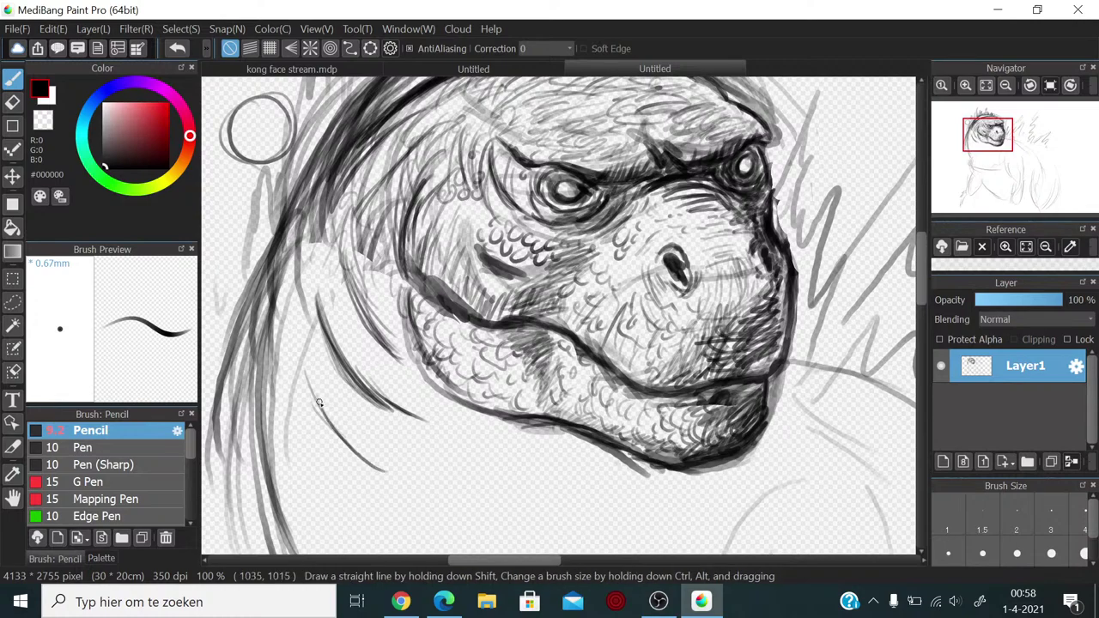
Step: Strengthen the neck folds with repeated strokes and extend their lower ends into small hooks
mouse_move(312, 402)
left_mouse_down()
mouse_move(290, 323)
mouse_move(297, 346)
left_mouse_up()
left_click_drag(309, 253, 345, 357)
left_click_drag(337, 319, 395, 390)
left_click_drag(352, 279, 401, 367)
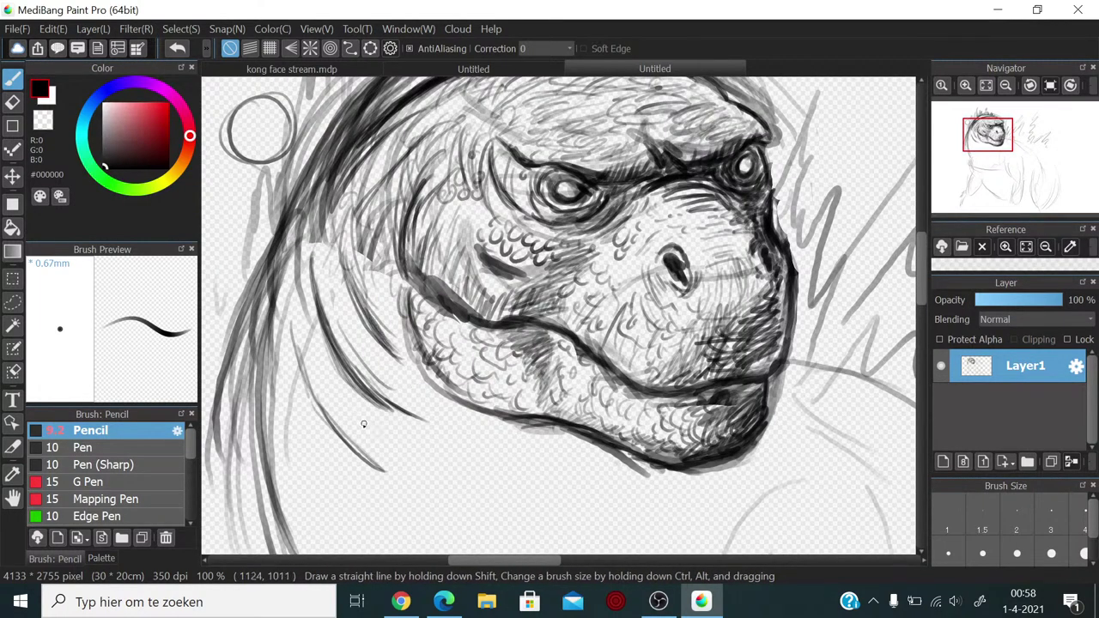
left_click_drag(290, 326, 336, 421)
mouse_move(310, 360)
left_mouse_down()
mouse_move(393, 453)
mouse_move(424, 454)
left_mouse_up()
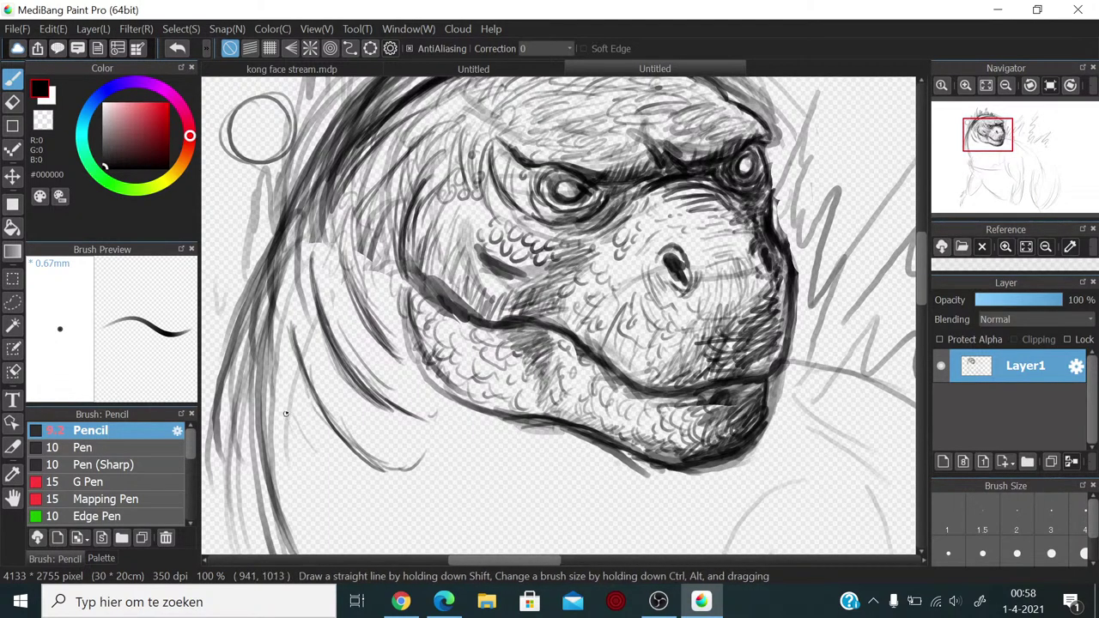
Step: Add a lowest neck fold, hatch shading between the folds and darken their contours
mouse_move(288, 407)
left_mouse_down()
mouse_move(317, 460)
mouse_move(285, 382)
mouse_move(354, 497)
mouse_move(293, 399)
mouse_move(377, 508)
mouse_move(346, 483)
mouse_move(405, 489)
left_mouse_up()
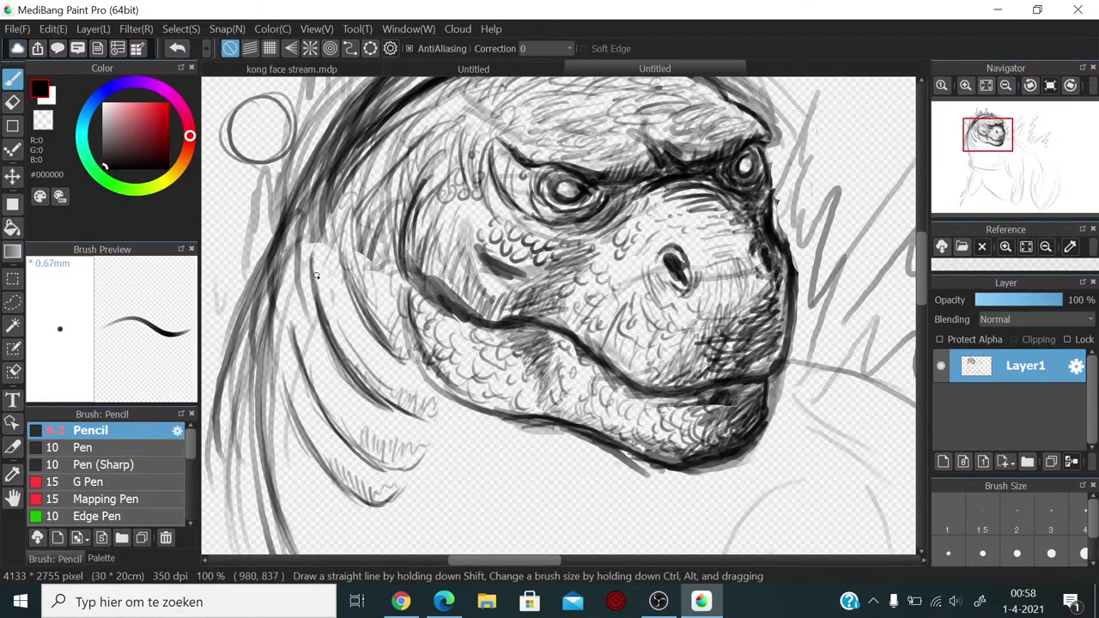
left_click_drag(313, 272, 397, 405)
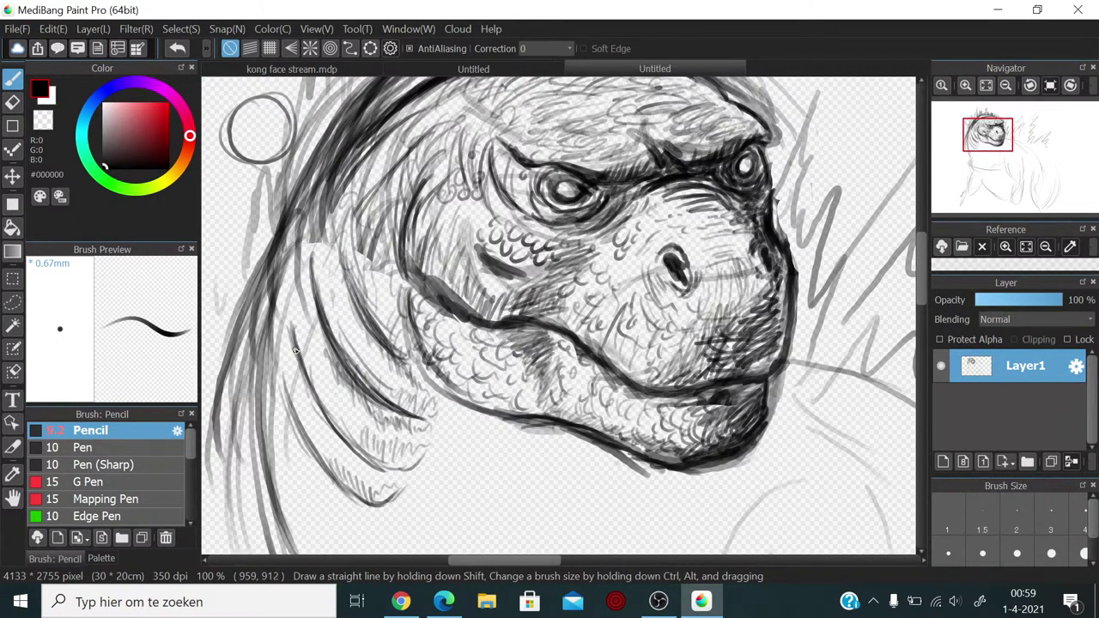
mouse_move(307, 372)
left_mouse_down()
mouse_move(347, 442)
mouse_move(410, 464)
left_mouse_up()
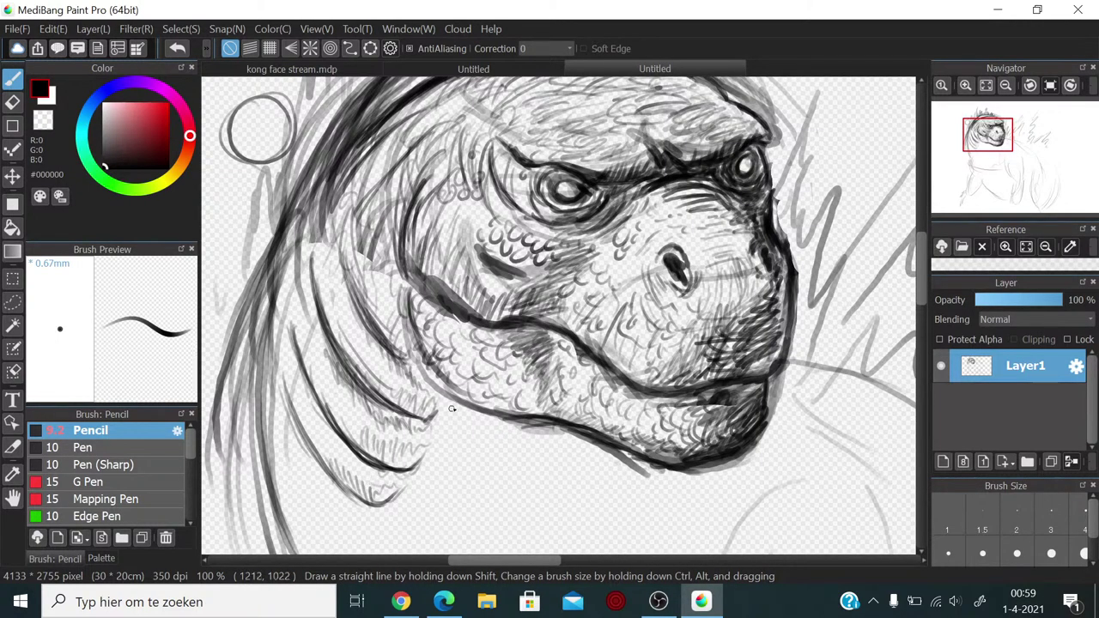
Step: Sketch the throat line below the jaw and hatch light shading under the jawline
left_click_drag(456, 457, 448, 511)
mouse_move(463, 429)
left_mouse_down()
mouse_move(438, 523)
mouse_move(448, 523)
left_mouse_up()
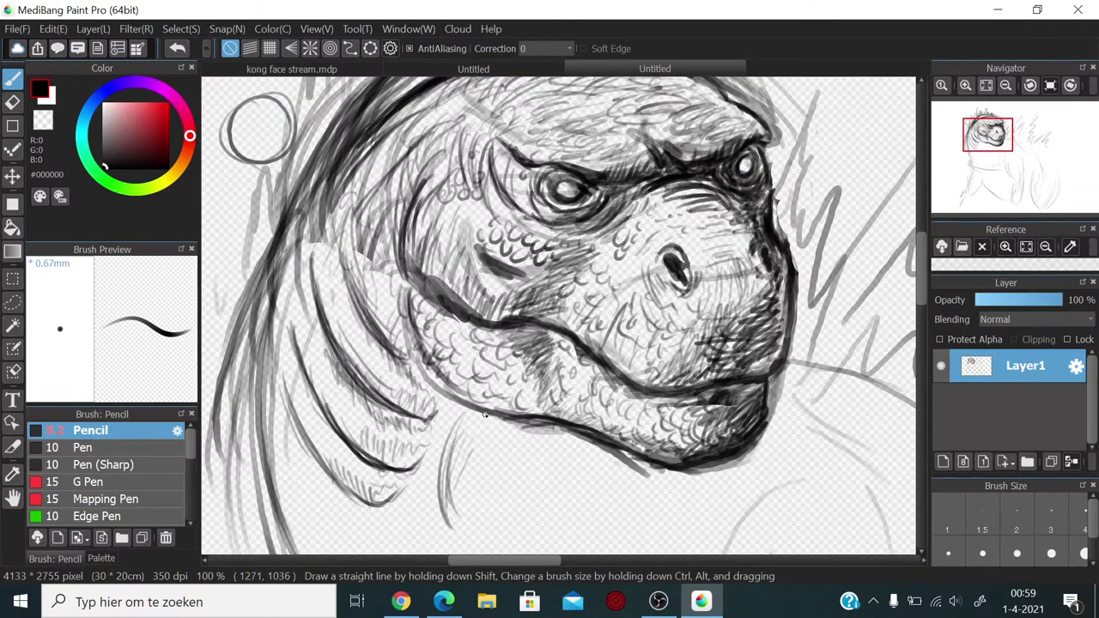
mouse_move(496, 418)
left_mouse_down()
mouse_move(486, 448)
mouse_move(511, 430)
mouse_move(505, 455)
mouse_move(558, 439)
mouse_move(518, 474)
left_mouse_up()
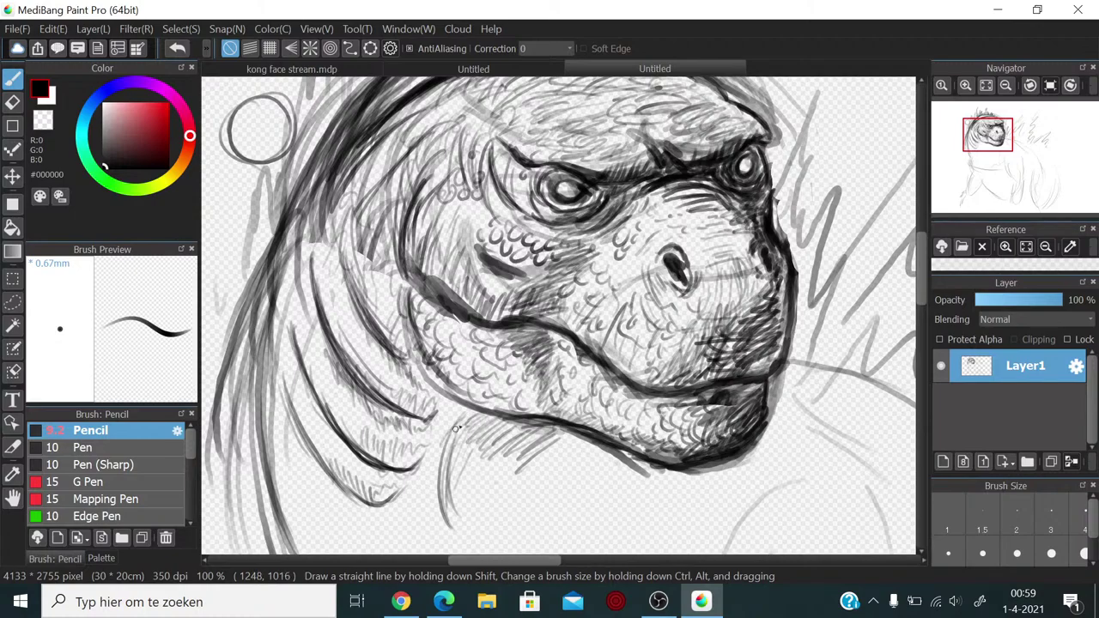
mouse_move(460, 411)
left_mouse_down()
mouse_move(429, 484)
mouse_move(485, 442)
mouse_move(496, 448)
mouse_move(461, 493)
mouse_move(515, 461)
left_mouse_up()
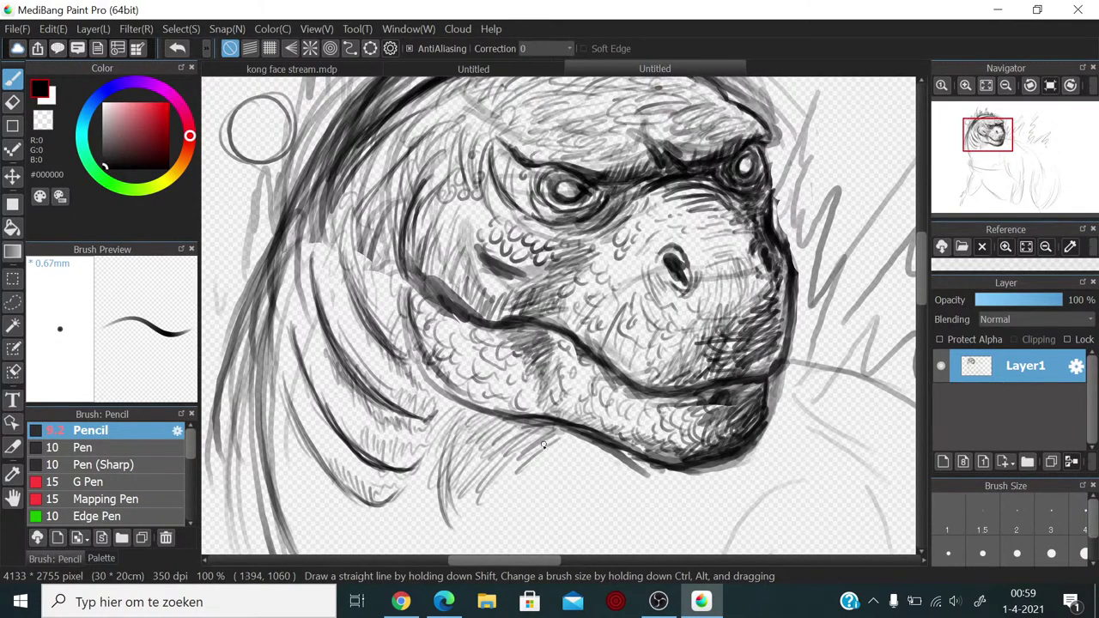
Step: Fill the throat under the jaw with dense dark hatching and darken the rear outline of the lower jaw
mouse_move(576, 443)
left_mouse_down()
mouse_move(492, 447)
mouse_move(511, 428)
mouse_move(495, 418)
mouse_move(459, 428)
mouse_move(474, 417)
mouse_move(484, 423)
mouse_move(453, 481)
mouse_move(506, 453)
mouse_move(533, 454)
mouse_move(530, 491)
mouse_move(569, 452)
mouse_move(636, 457)
mouse_move(566, 470)
mouse_move(639, 463)
mouse_move(681, 476)
mouse_move(610, 464)
mouse_move(495, 473)
mouse_move(531, 485)
mouse_move(663, 485)
mouse_move(543, 495)
mouse_move(456, 520)
mouse_move(653, 500)
mouse_move(744, 485)
mouse_move(747, 474)
mouse_move(630, 479)
mouse_move(538, 506)
mouse_move(589, 464)
mouse_move(521, 467)
mouse_move(508, 428)
mouse_move(473, 422)
mouse_move(443, 454)
mouse_move(432, 448)
mouse_move(452, 417)
mouse_move(454, 455)
mouse_move(414, 505)
mouse_move(442, 498)
mouse_move(455, 461)
mouse_move(421, 462)
mouse_move(454, 436)
mouse_move(455, 409)
mouse_move(416, 507)
mouse_move(476, 518)
mouse_move(566, 508)
mouse_move(489, 496)
mouse_move(470, 455)
mouse_move(490, 440)
mouse_move(584, 459)
mouse_move(515, 507)
mouse_move(681, 483)
mouse_move(652, 506)
mouse_move(687, 480)
mouse_move(639, 515)
mouse_move(600, 505)
mouse_move(481, 531)
mouse_move(605, 489)
mouse_move(586, 535)
mouse_move(623, 481)
mouse_move(594, 518)
mouse_move(598, 473)
left_mouse_up()
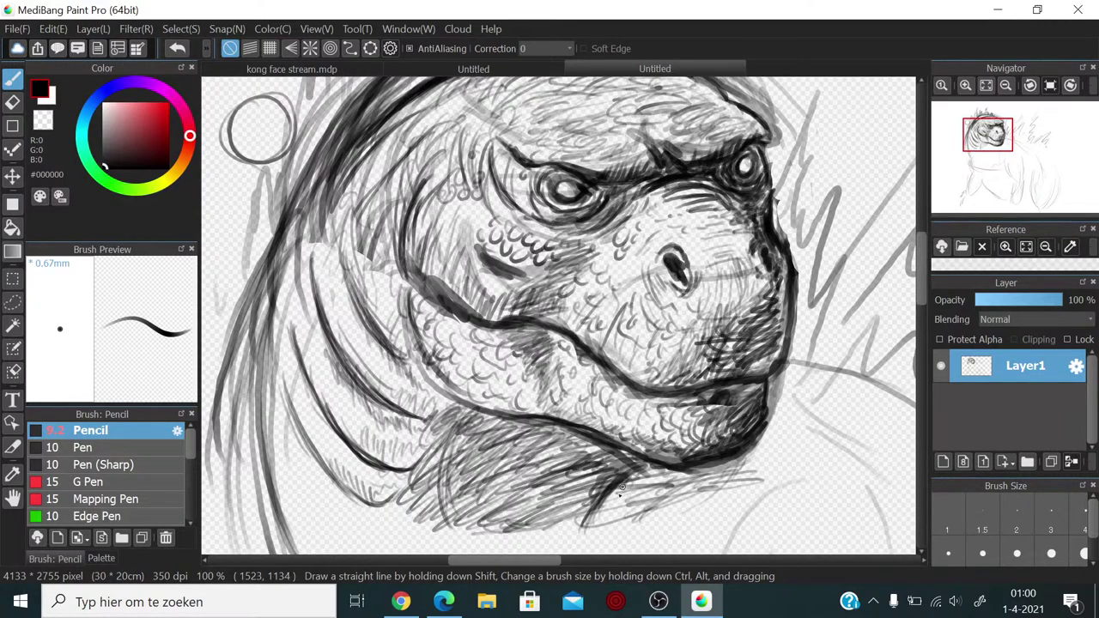
mouse_move(606, 503)
left_mouse_down()
mouse_move(596, 532)
mouse_move(607, 486)
mouse_move(569, 534)
mouse_move(567, 519)
mouse_move(605, 472)
mouse_move(590, 472)
mouse_move(586, 452)
left_mouse_up()
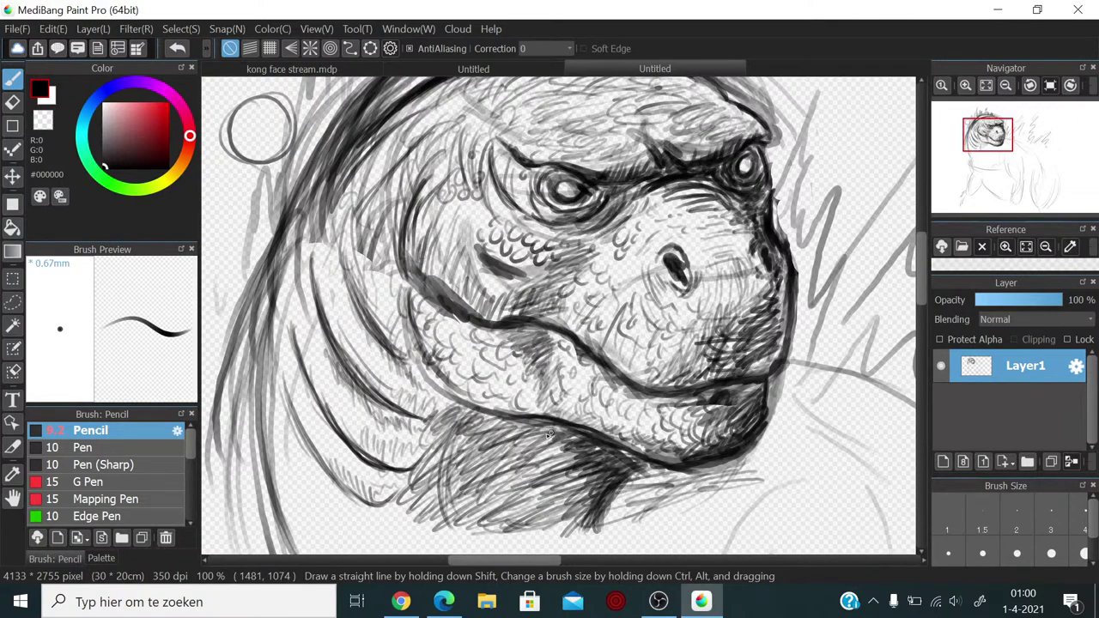
mouse_move(556, 442)
left_mouse_down()
mouse_move(555, 476)
mouse_move(581, 463)
mouse_move(557, 488)
mouse_move(583, 483)
mouse_move(570, 512)
mouse_move(593, 505)
mouse_move(541, 444)
left_mouse_up()
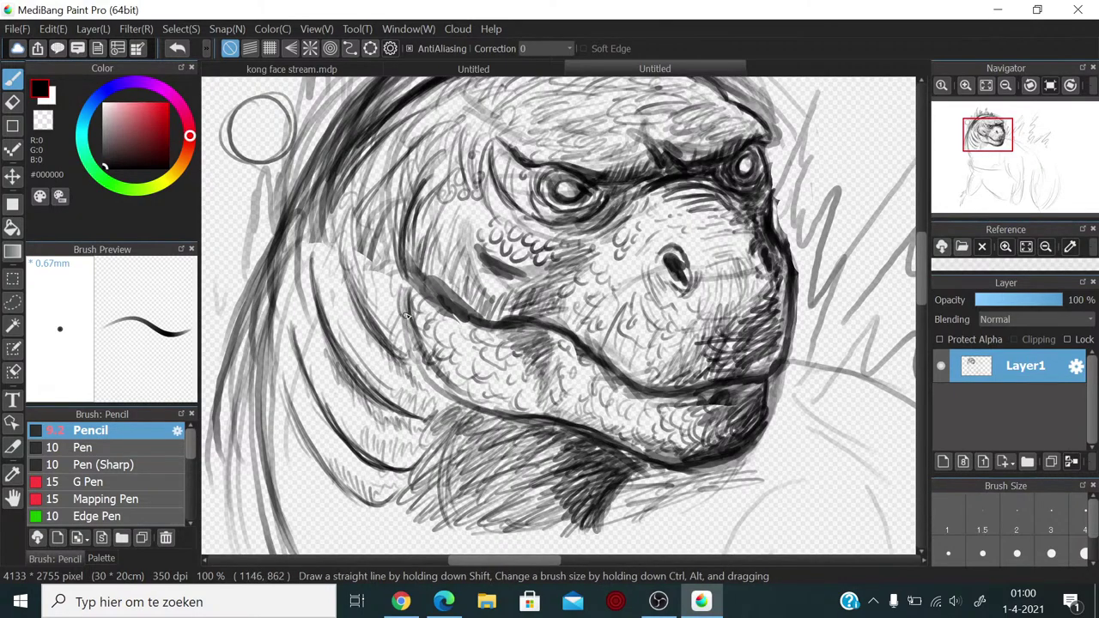
mouse_move(413, 296)
left_mouse_down()
mouse_move(414, 334)
mouse_move(411, 315)
mouse_move(446, 387)
mouse_move(565, 420)
mouse_move(519, 425)
mouse_move(559, 429)
mouse_move(521, 472)
mouse_move(563, 464)
mouse_move(534, 498)
mouse_move(573, 483)
mouse_move(533, 514)
mouse_move(565, 505)
mouse_move(550, 523)
mouse_move(561, 532)
mouse_move(498, 460)
mouse_move(529, 432)
mouse_move(496, 476)
mouse_move(523, 471)
mouse_move(492, 500)
mouse_move(559, 489)
mouse_move(522, 521)
mouse_move(552, 488)
left_mouse_up()
mouse_move(506, 446)
left_mouse_down()
mouse_move(467, 467)
mouse_move(467, 485)
mouse_move(504, 488)
mouse_move(482, 519)
left_mouse_up()
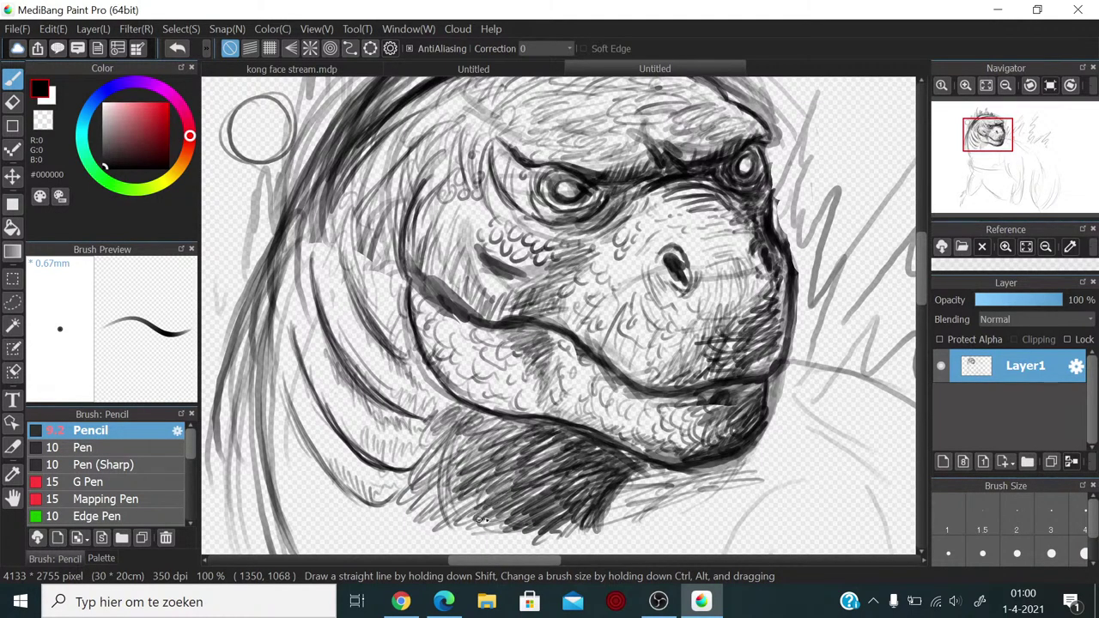
mouse_move(532, 428)
left_mouse_down()
mouse_move(469, 429)
mouse_move(551, 437)
mouse_move(544, 458)
mouse_move(589, 458)
mouse_move(551, 505)
mouse_move(606, 499)
left_mouse_up()
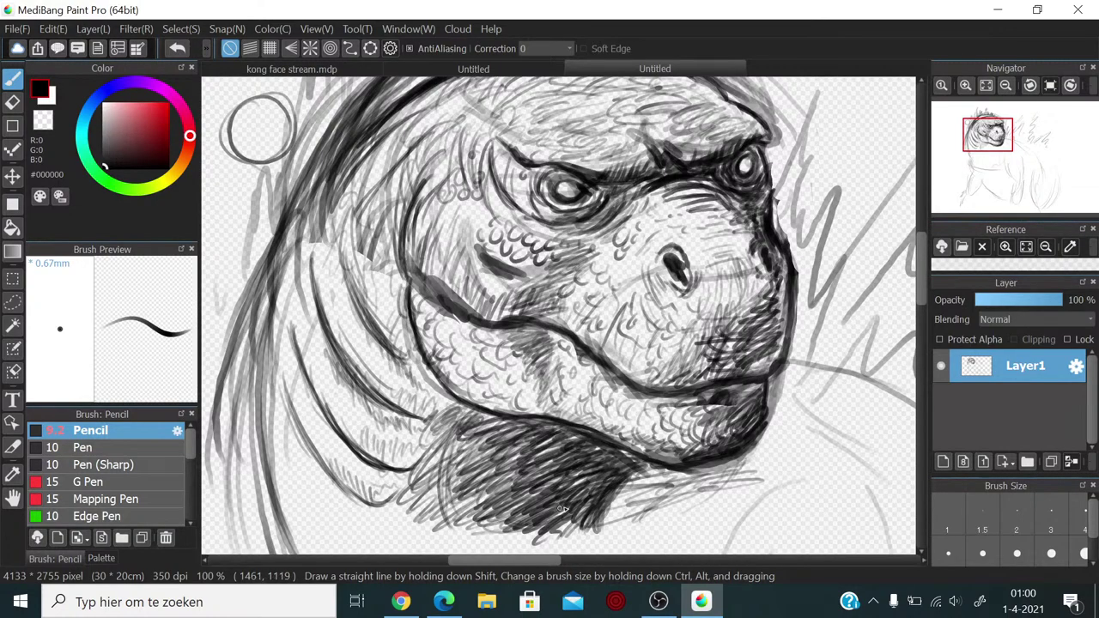
Step: Erase the rough spikes and circle around the head and the zigzag scribbles above the back
left_click_drag(521, 358, 505, 401)
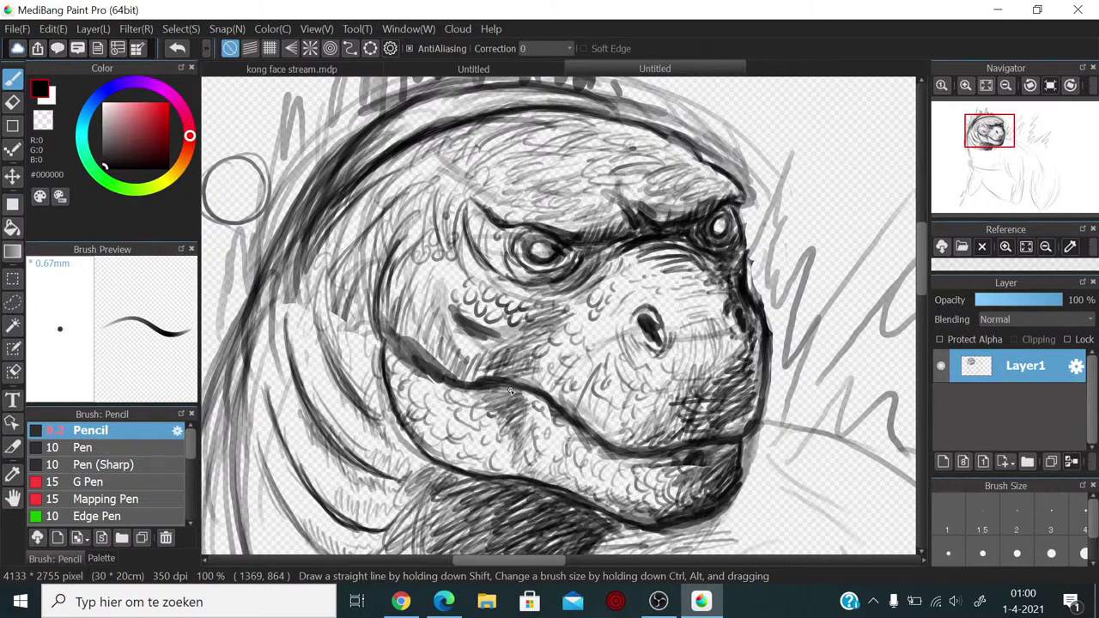
scroll(506, 391, "down", 4)
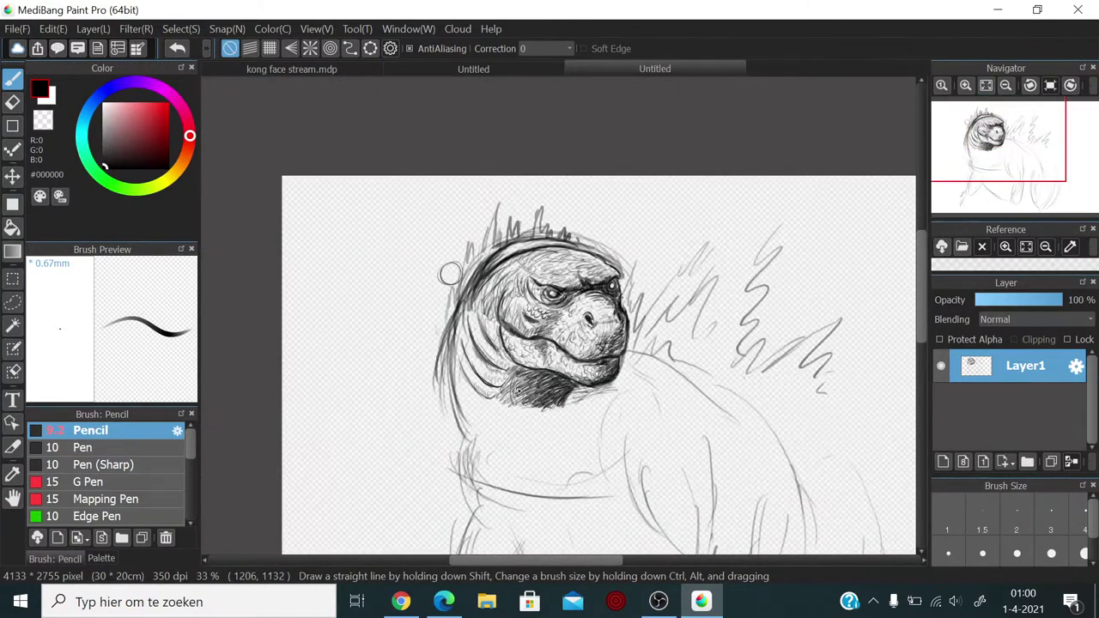
left_click_drag(581, 387, 537, 321)
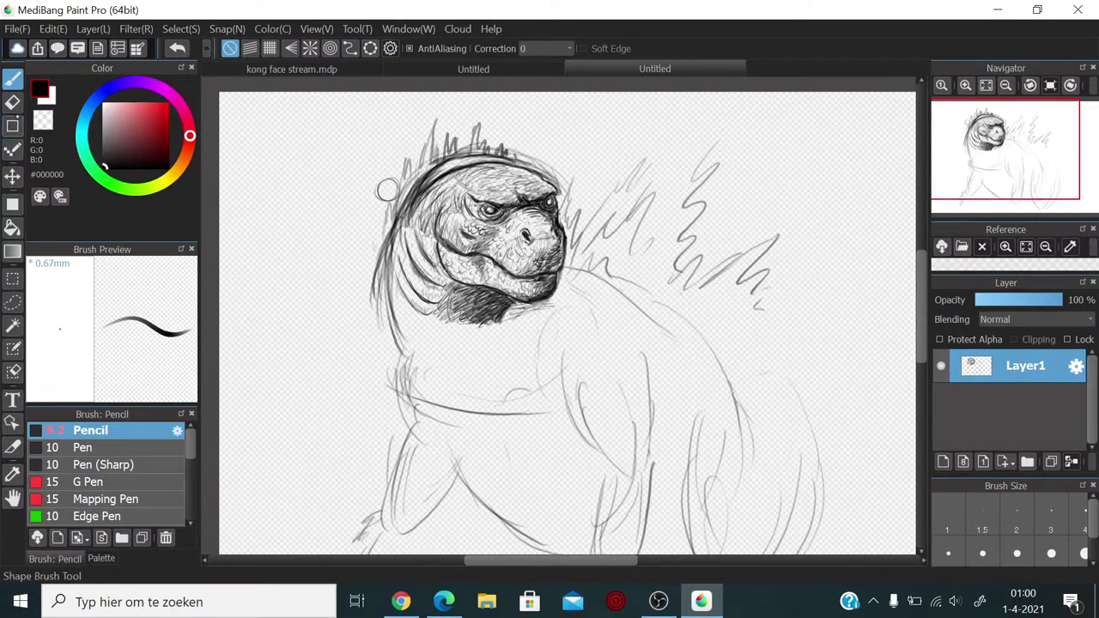
key("e")
mouse_move(420, 179)
left_mouse_down()
mouse_move(394, 165)
mouse_move(369, 217)
mouse_move(418, 147)
mouse_move(446, 133)
mouse_move(412, 164)
mouse_move(446, 145)
mouse_move(426, 160)
mouse_move(479, 139)
mouse_move(496, 145)
mouse_move(453, 150)
mouse_move(408, 190)
mouse_move(436, 165)
mouse_move(497, 151)
mouse_move(536, 159)
mouse_move(578, 200)
mouse_move(552, 154)
mouse_move(433, 123)
mouse_move(371, 198)
mouse_move(375, 220)
mouse_move(406, 179)
mouse_move(380, 225)
mouse_move(430, 163)
mouse_move(373, 237)
mouse_move(386, 219)
mouse_move(366, 318)
mouse_move(440, 317)
left_mouse_up()
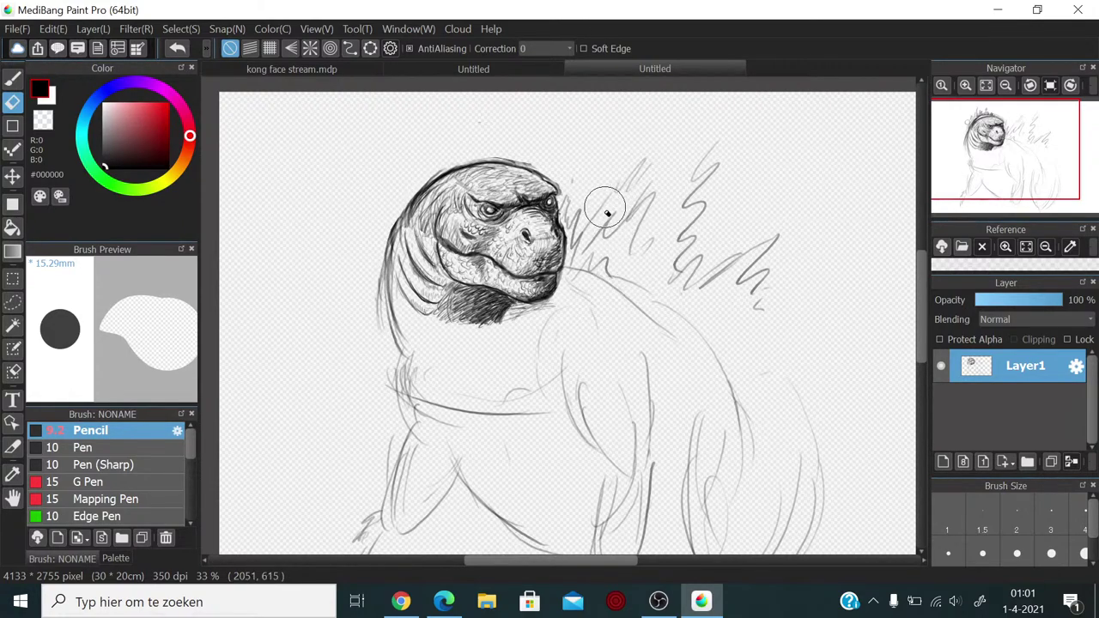
mouse_move(582, 190)
left_mouse_down()
mouse_move(580, 207)
mouse_move(567, 205)
mouse_move(581, 214)
mouse_move(576, 258)
mouse_move(643, 172)
mouse_move(613, 279)
mouse_move(593, 273)
mouse_move(590, 290)
mouse_move(578, 263)
left_mouse_up()
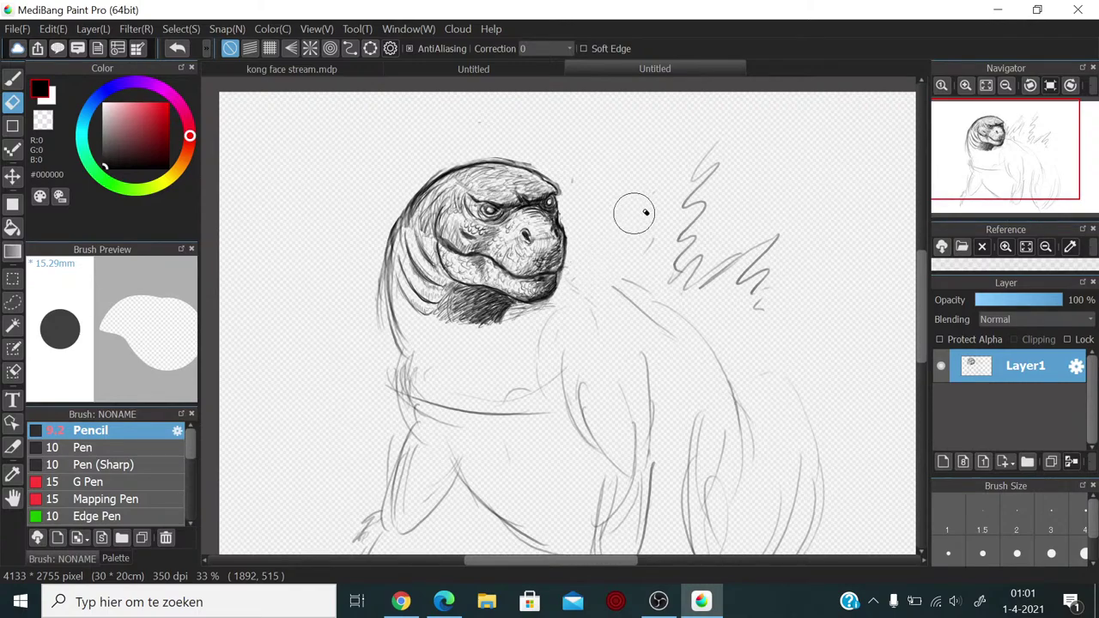
mouse_move(643, 223)
left_mouse_down()
mouse_move(702, 158)
mouse_move(660, 241)
mouse_move(783, 214)
mouse_move(669, 296)
mouse_move(691, 285)
mouse_move(619, 284)
mouse_move(641, 303)
mouse_move(724, 310)
mouse_move(660, 361)
mouse_move(699, 351)
mouse_move(720, 367)
mouse_move(705, 393)
mouse_move(754, 389)
mouse_move(783, 432)
left_mouse_up()
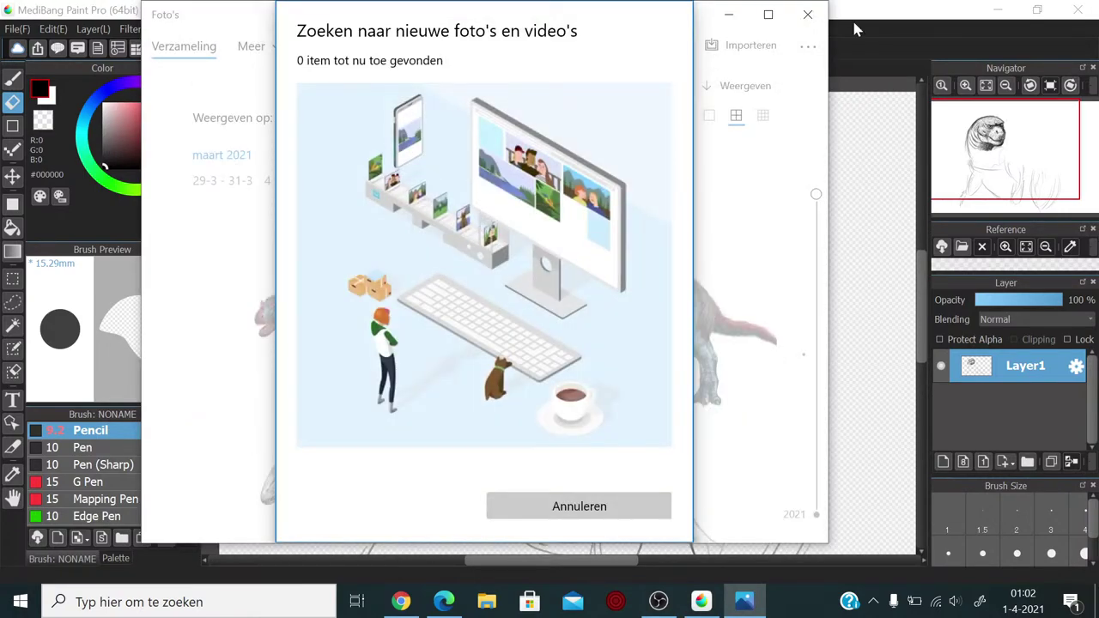
Step: Close the Photos app and switch from the eraser to the Brush tool
key("alt+F4")
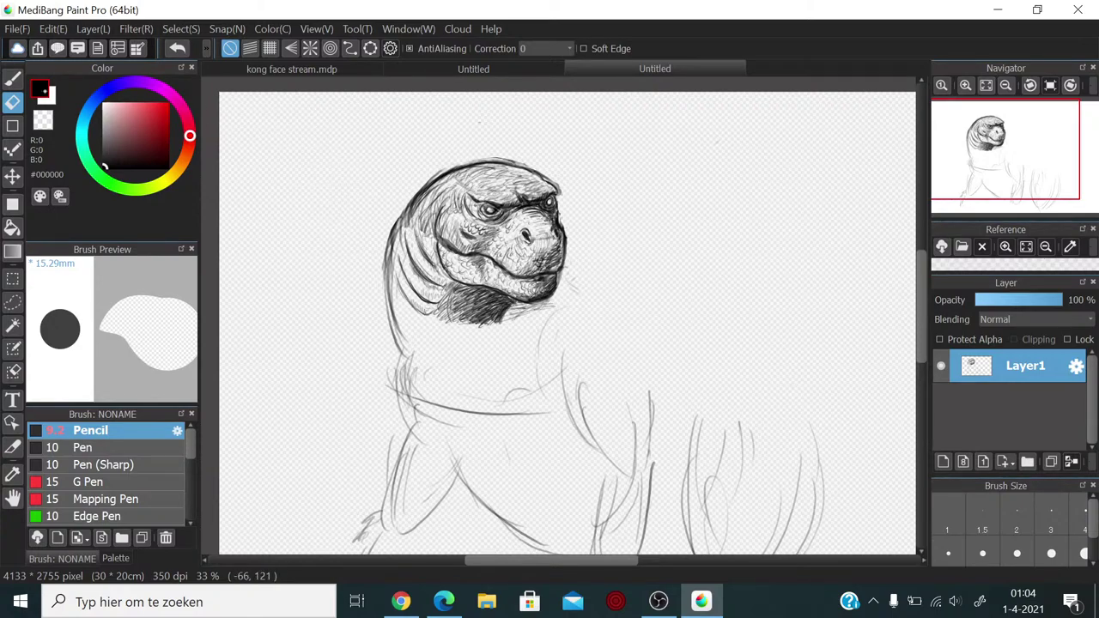
left_click(12, 77)
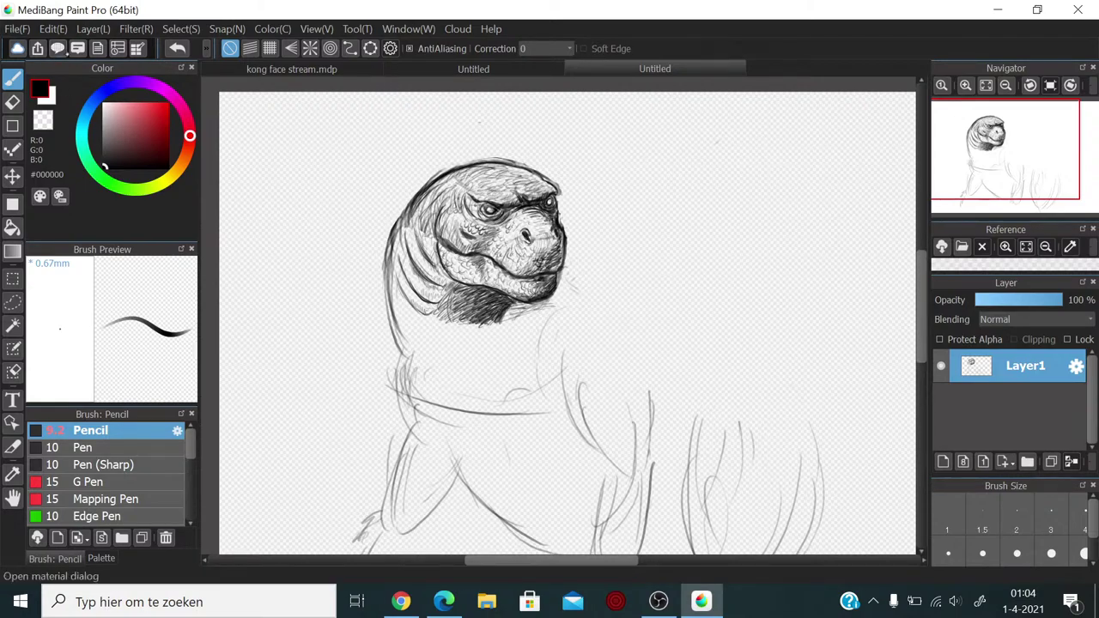
Step: Create a new 30 × 20 cm image at 350 dpi with a transparent background and a color layer
left_click(319, 71)
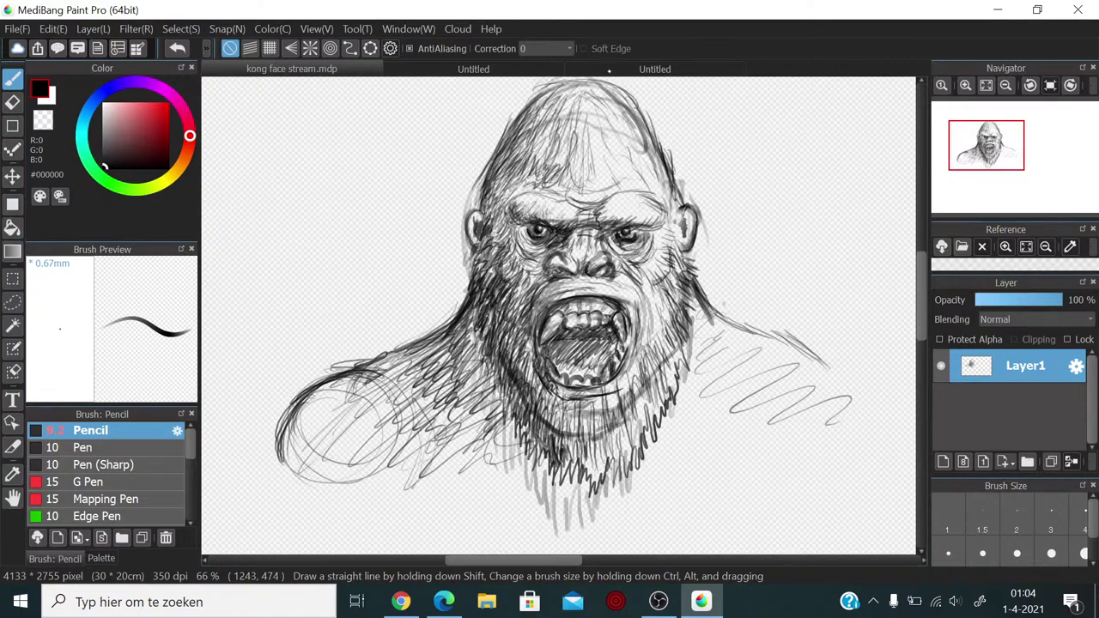
left_click(654, 69)
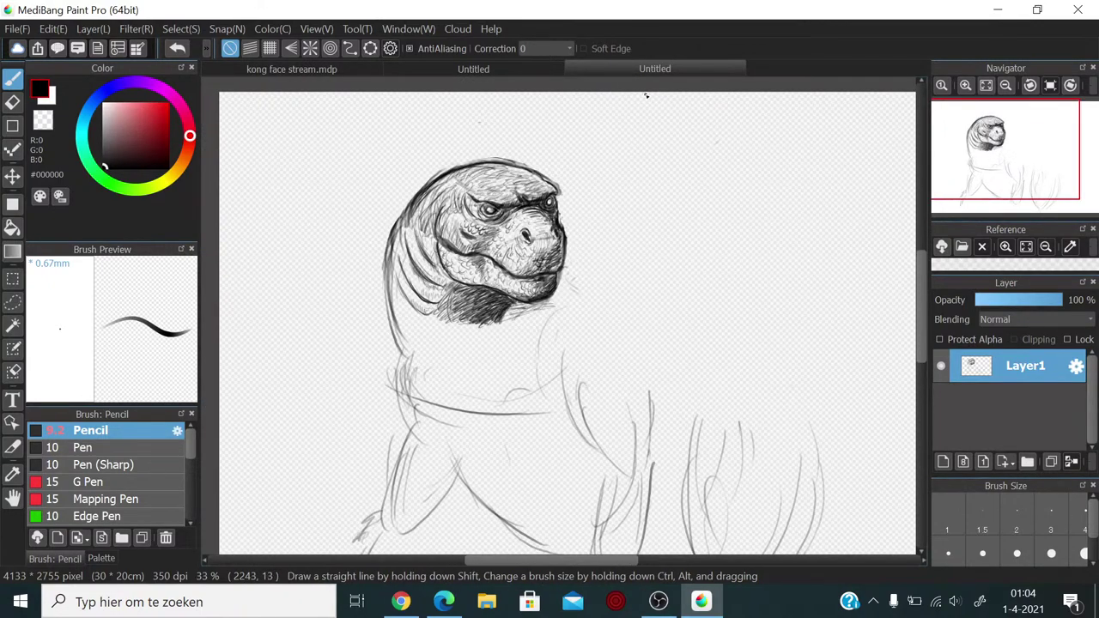
left_click(17, 29)
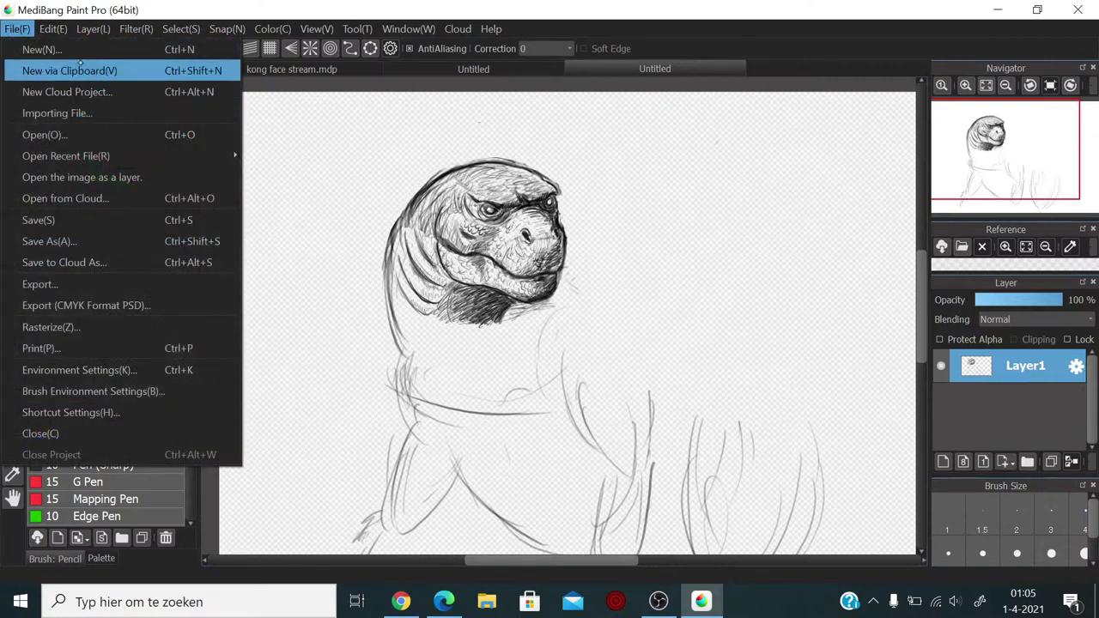
left_click(53, 50)
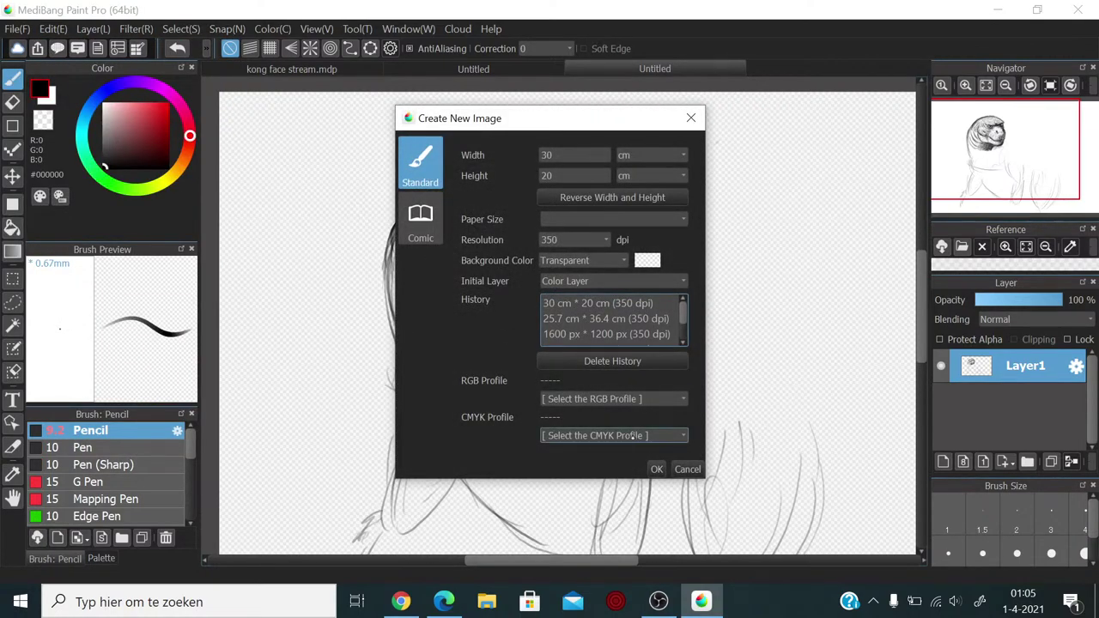
left_click(656, 469)
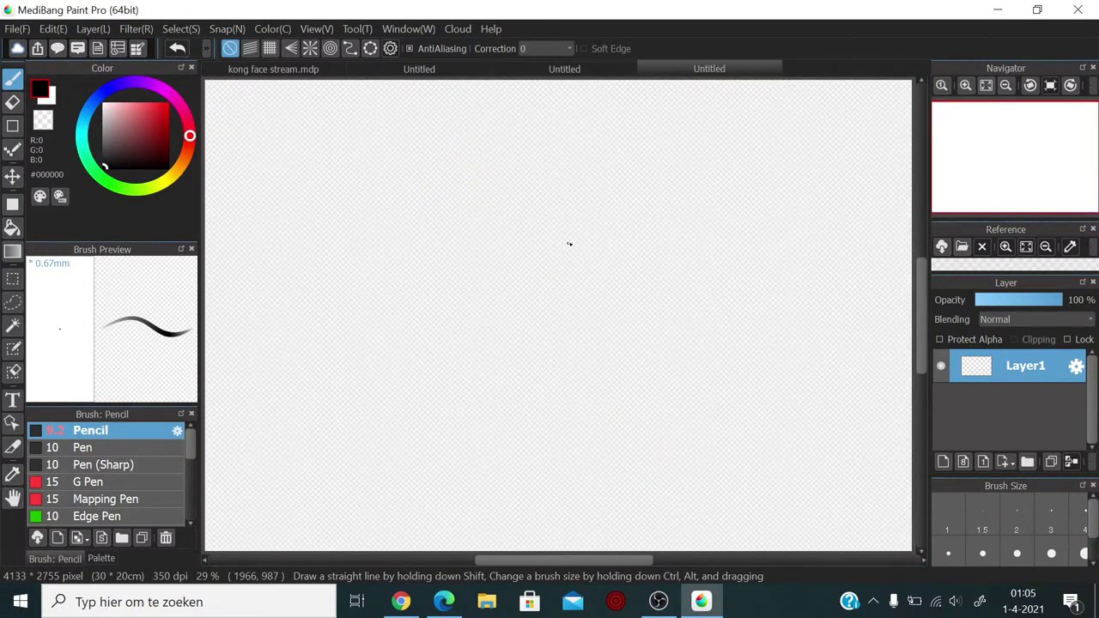
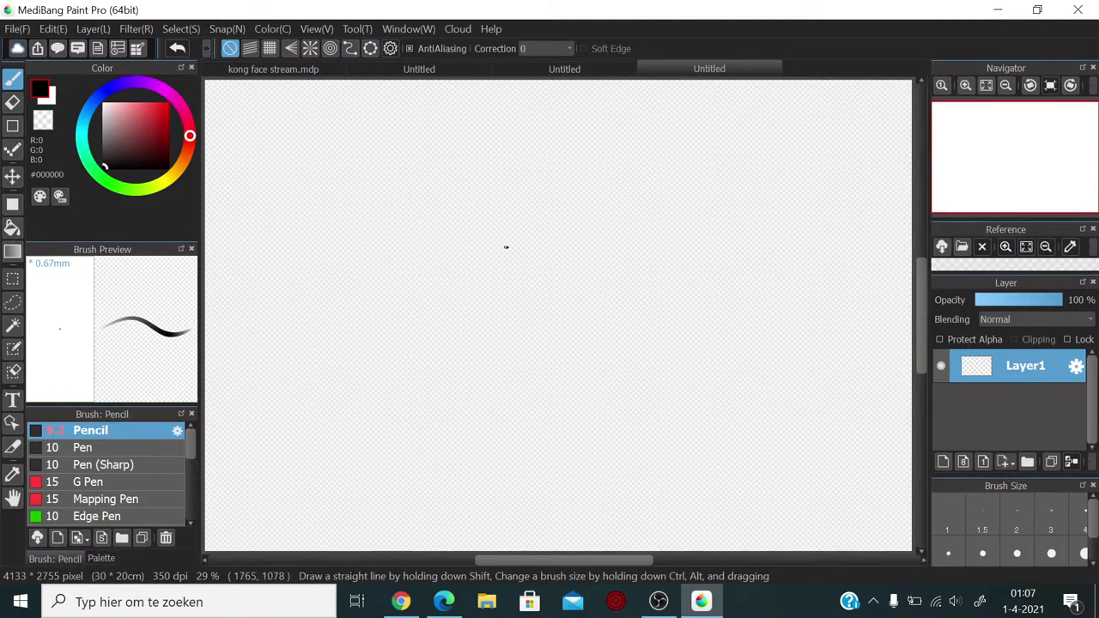
Step: Set the Pencil size to 20 and rough out a left-facing creature head from a circle, a small eye and a beaked snout with jaw
key("ctrl+alt")
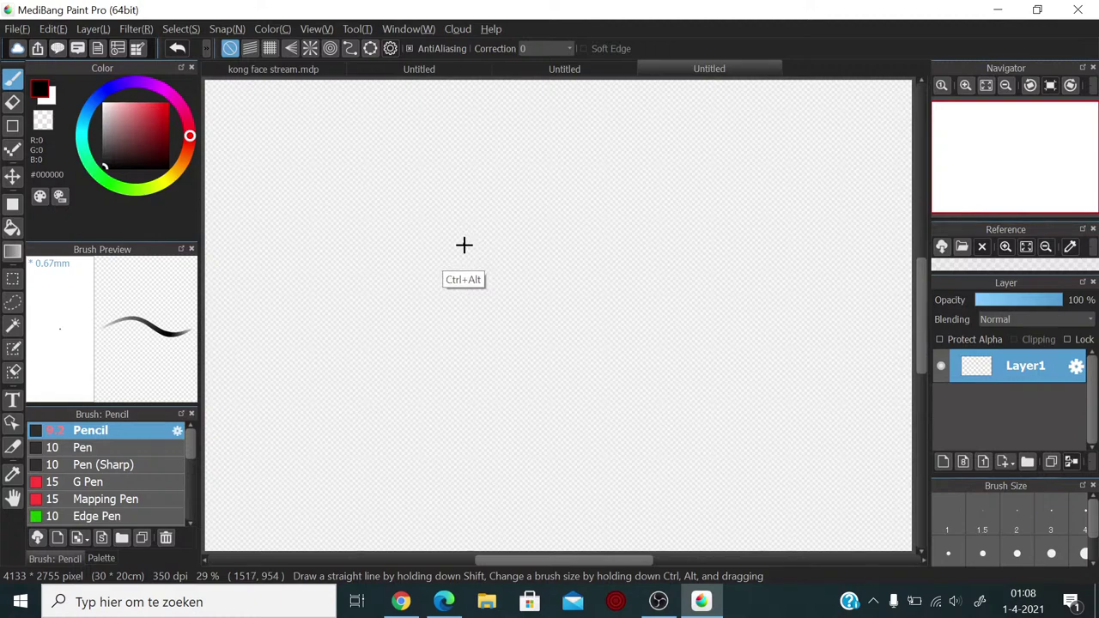
left_click_drag(464, 245, 478, 246)
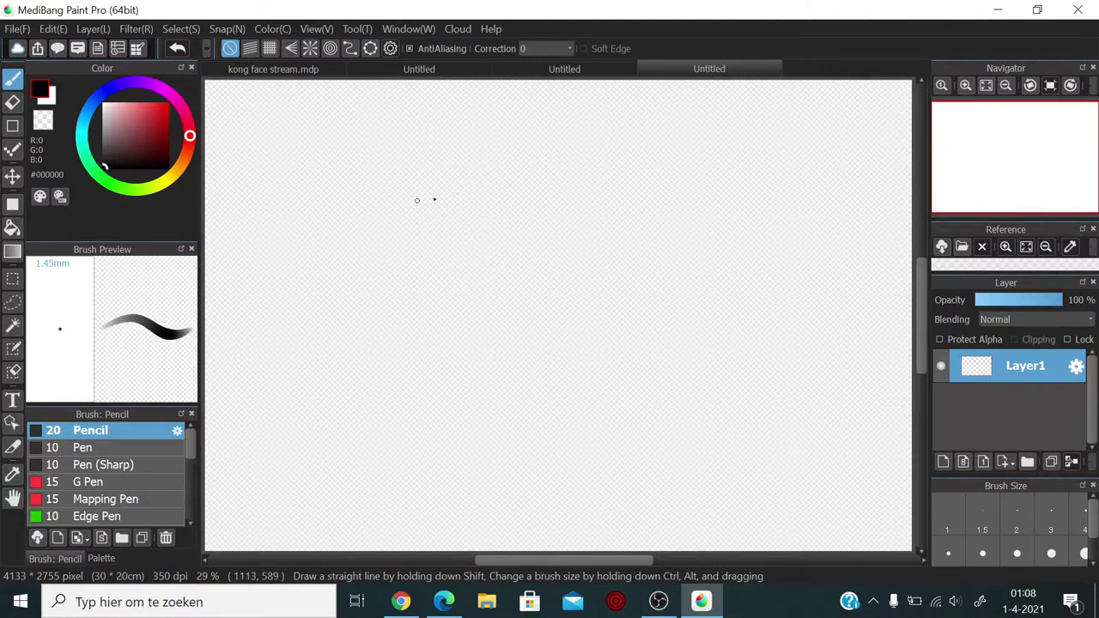
mouse_move(415, 173)
left_mouse_down()
mouse_move(452, 180)
mouse_move(407, 181)
mouse_move(428, 161)
mouse_move(463, 198)
mouse_move(406, 185)
mouse_move(453, 198)
mouse_move(417, 183)
left_mouse_up()
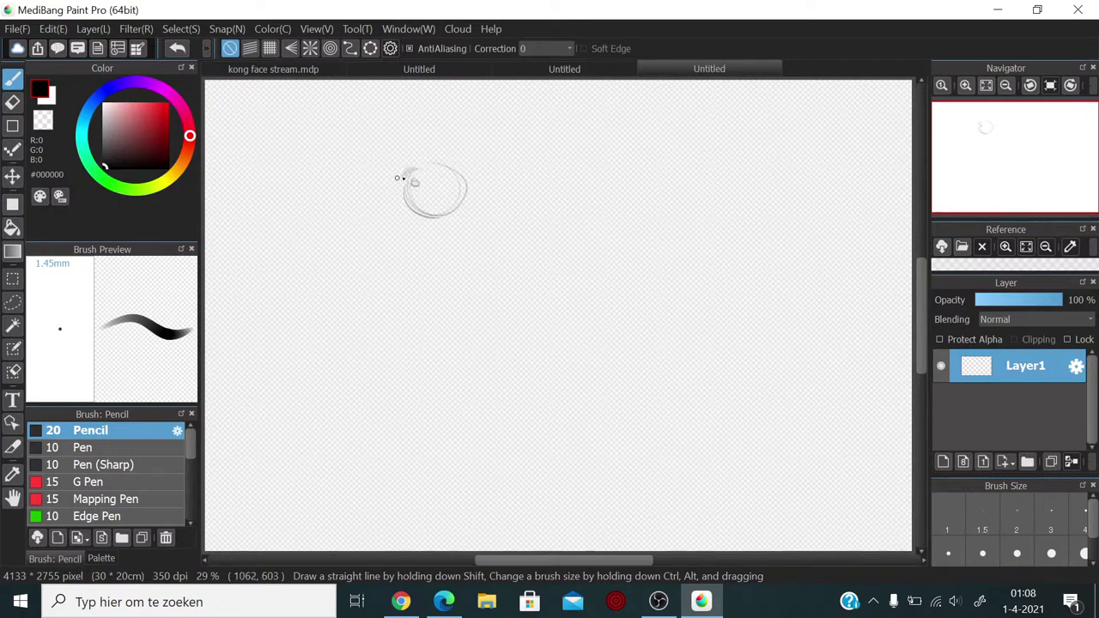
mouse_move(405, 175)
left_mouse_down()
mouse_move(367, 195)
mouse_move(360, 230)
mouse_move(369, 220)
mouse_move(395, 228)
mouse_move(389, 235)
mouse_move(437, 230)
mouse_move(445, 216)
mouse_move(425, 233)
mouse_move(438, 203)
mouse_move(408, 227)
mouse_move(436, 221)
mouse_move(390, 234)
mouse_move(423, 229)
left_mouse_up()
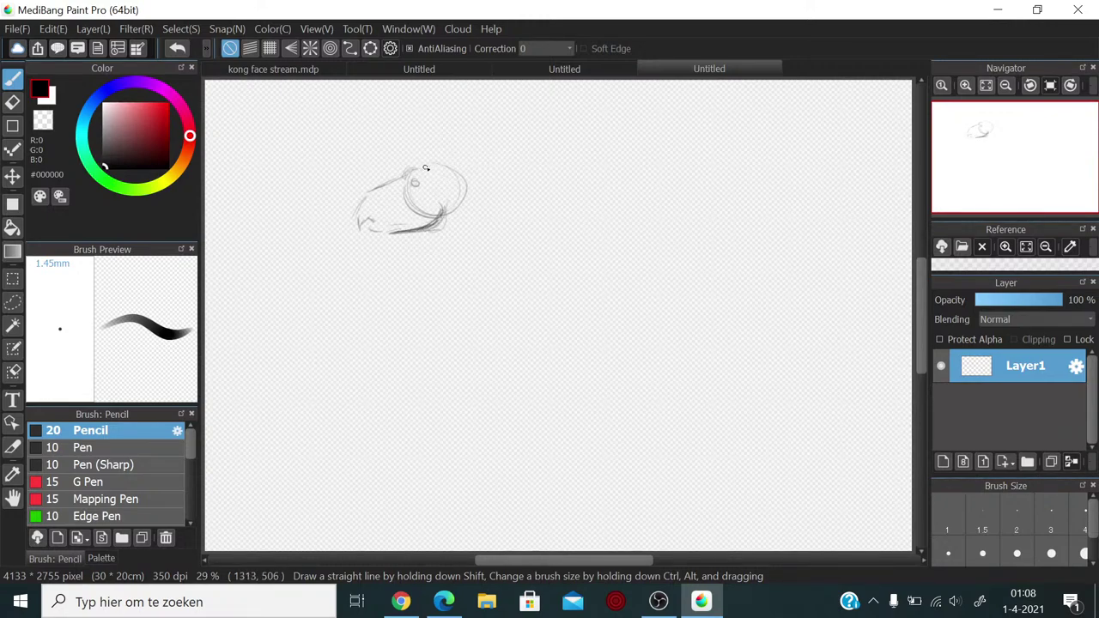
Step: Add a swept-back frill behind the beaked head and darken its contours, mouth line and eye area
mouse_move(421, 167)
left_mouse_down()
mouse_move(485, 131)
mouse_move(494, 178)
mouse_move(436, 214)
mouse_move(491, 171)
left_mouse_up()
mouse_move(496, 127)
left_mouse_down()
mouse_move(389, 182)
mouse_move(420, 185)
mouse_move(372, 190)
mouse_move(387, 184)
mouse_move(364, 207)
mouse_move(367, 197)
mouse_move(363, 213)
mouse_move(378, 207)
mouse_move(381, 219)
mouse_move(432, 210)
mouse_move(387, 222)
mouse_move(419, 221)
left_mouse_up()
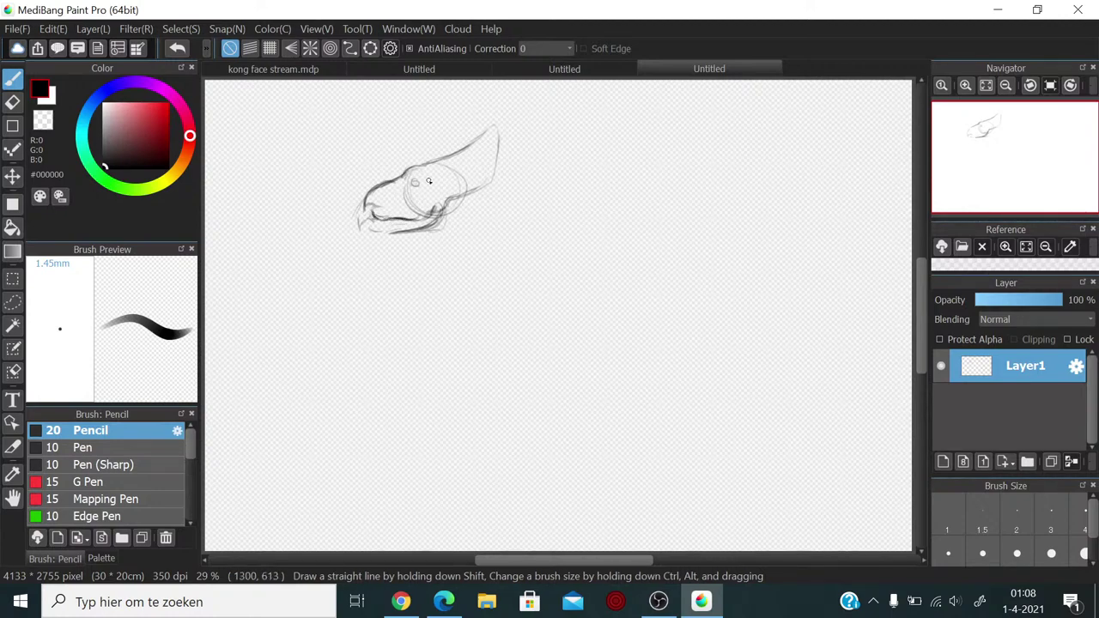
left_click_drag(415, 181, 414, 188)
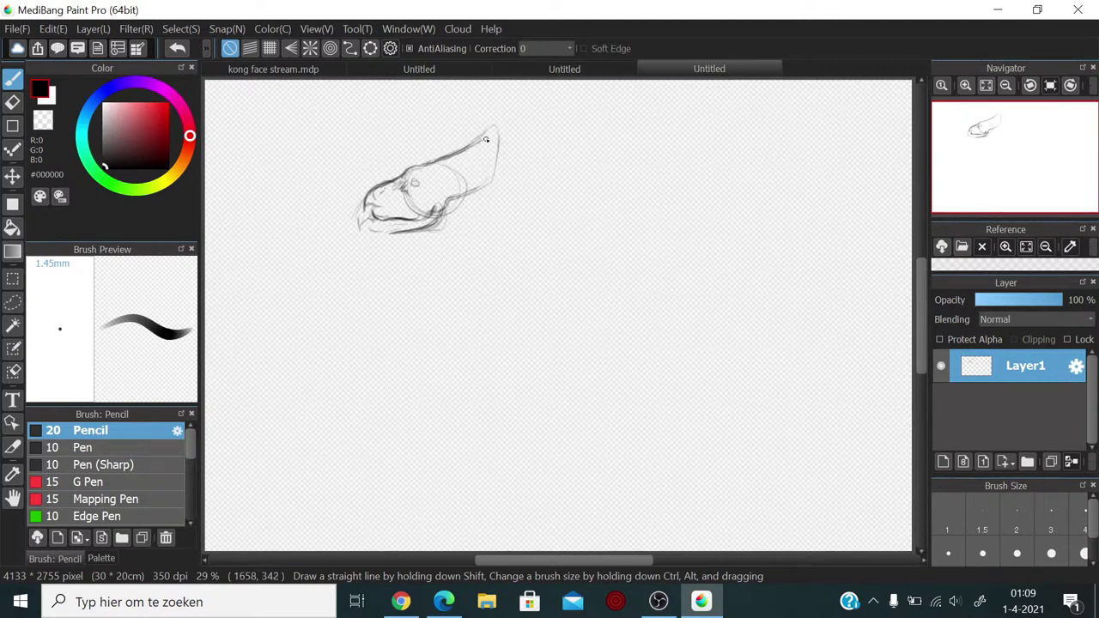
mouse_move(483, 145)
left_mouse_down()
mouse_move(482, 178)
mouse_move(487, 158)
mouse_move(464, 196)
mouse_move(479, 187)
mouse_move(424, 212)
left_mouse_up()
mouse_move(436, 175)
left_mouse_down()
mouse_move(473, 157)
mouse_move(438, 174)
left_mouse_up()
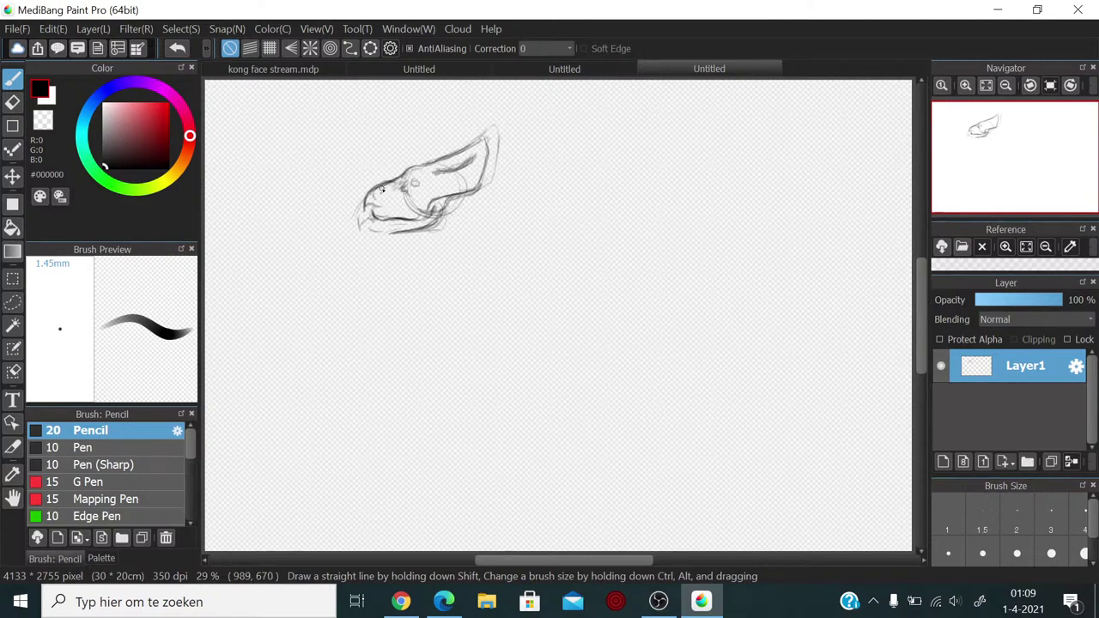
mouse_move(376, 187)
left_mouse_down()
mouse_move(362, 215)
mouse_move(415, 208)
left_mouse_up()
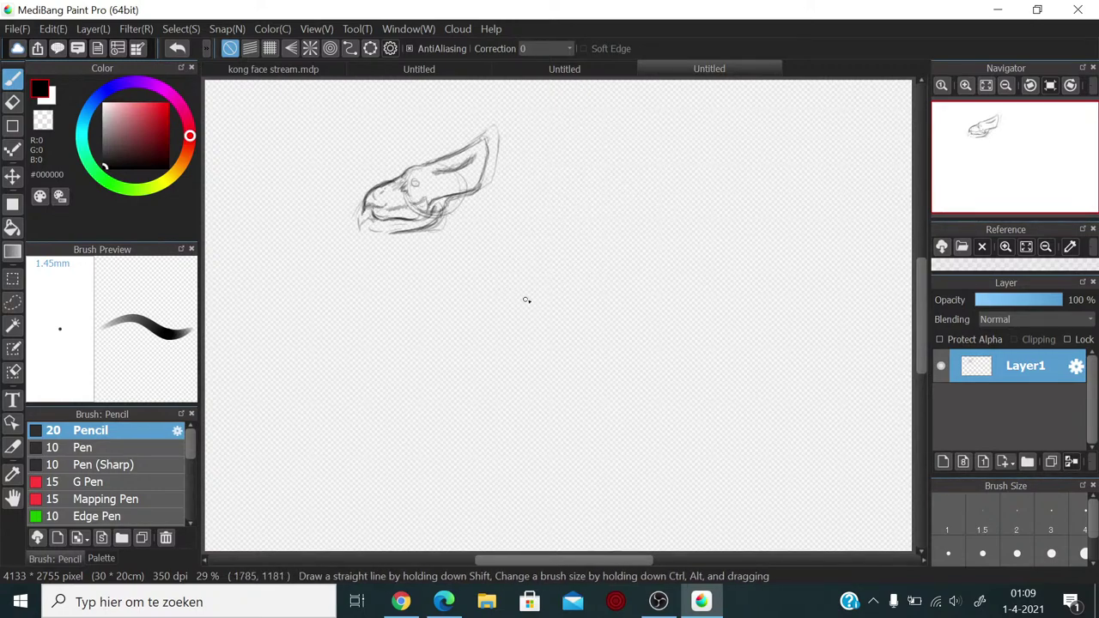
Step: Sketch a second frilled head near the canvas center from a circle, rounded frill, blunt snout and eye, and darken its outline
mouse_move(526, 300)
left_mouse_down()
mouse_move(527, 262)
mouse_move(560, 281)
mouse_move(507, 282)
mouse_move(513, 261)
mouse_move(554, 307)
mouse_move(516, 264)
mouse_move(561, 297)
mouse_move(507, 272)
mouse_move(568, 305)
mouse_move(558, 278)
mouse_move(513, 289)
left_mouse_up()
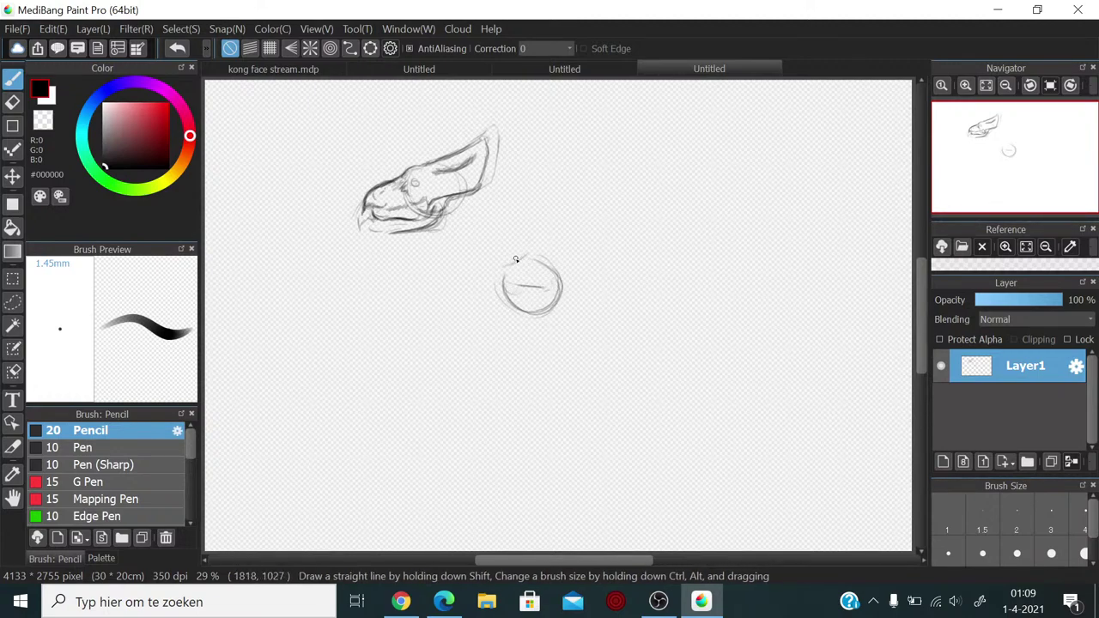
mouse_move(508, 261)
left_mouse_down()
mouse_move(553, 227)
mouse_move(584, 228)
mouse_move(596, 250)
mouse_move(591, 286)
mouse_move(556, 310)
mouse_move(564, 304)
left_mouse_up()
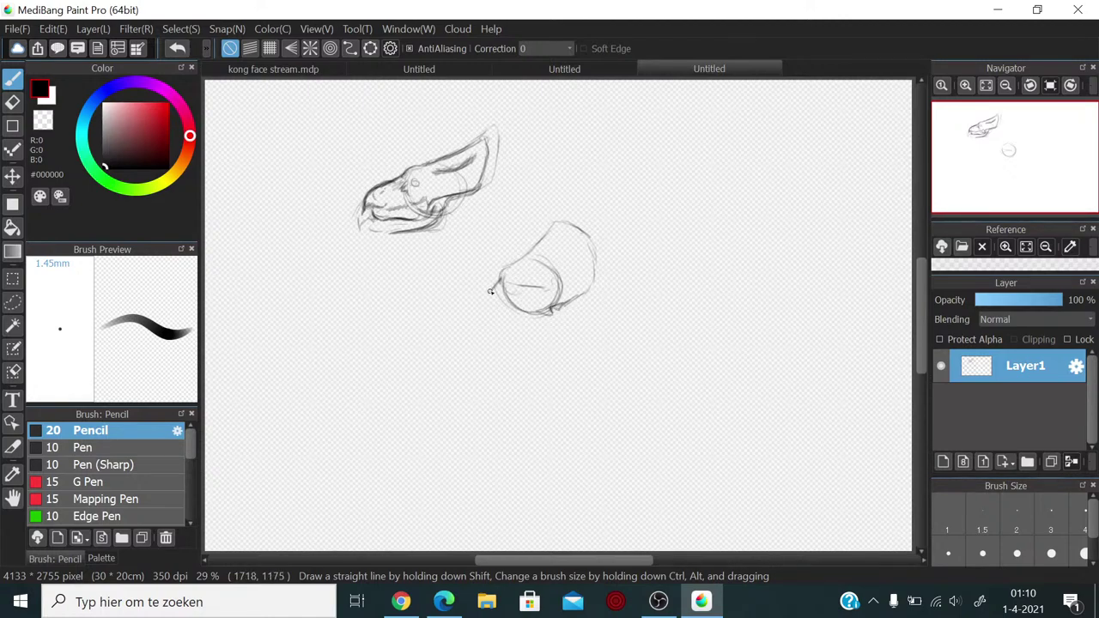
mouse_move(483, 304)
left_mouse_down()
mouse_move(478, 319)
mouse_move(496, 328)
mouse_move(533, 328)
mouse_move(516, 332)
mouse_move(542, 314)
mouse_move(505, 283)
mouse_move(520, 293)
left_mouse_up()
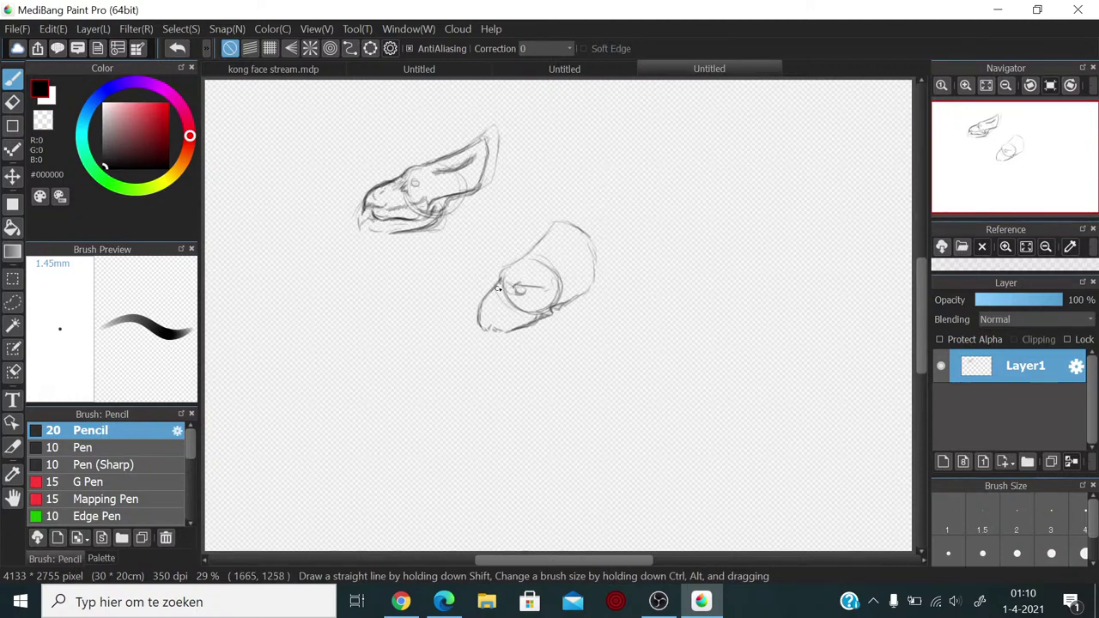
mouse_move(500, 283)
left_mouse_down()
mouse_move(477, 304)
mouse_move(475, 326)
mouse_move(484, 293)
mouse_move(477, 303)
mouse_move(478, 323)
left_mouse_up()
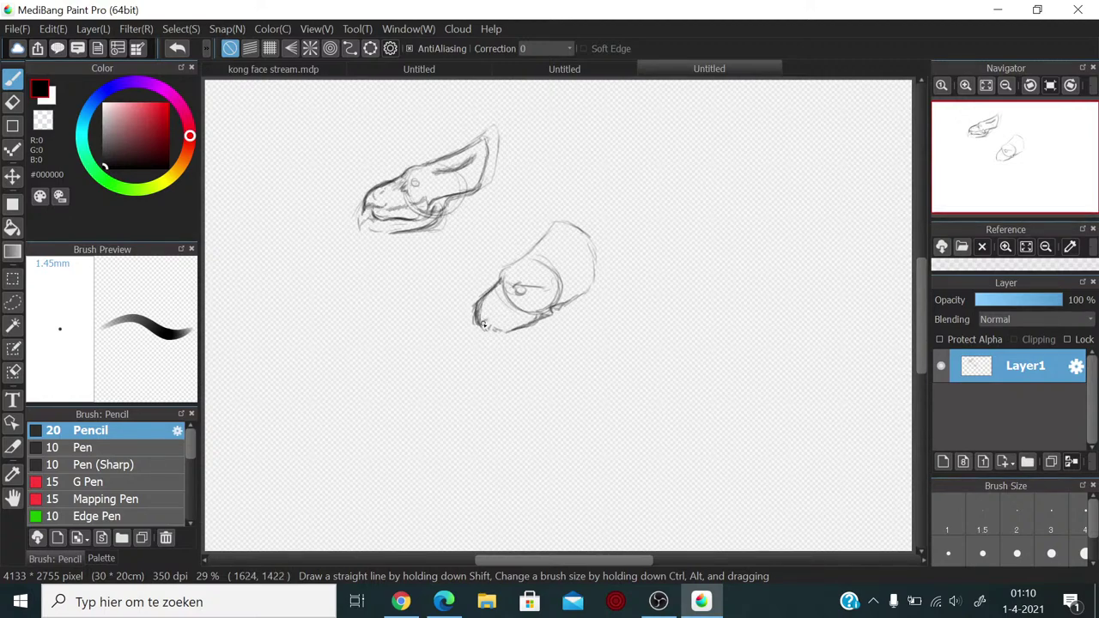
mouse_move(484, 326)
left_mouse_down()
mouse_move(493, 335)
mouse_move(547, 320)
left_mouse_up()
mouse_move(499, 277)
left_mouse_down()
mouse_move(538, 232)
mouse_move(540, 262)
mouse_move(530, 234)
mouse_move(527, 268)
mouse_move(515, 265)
mouse_move(559, 230)
mouse_move(583, 278)
mouse_move(555, 308)
left_mouse_up()
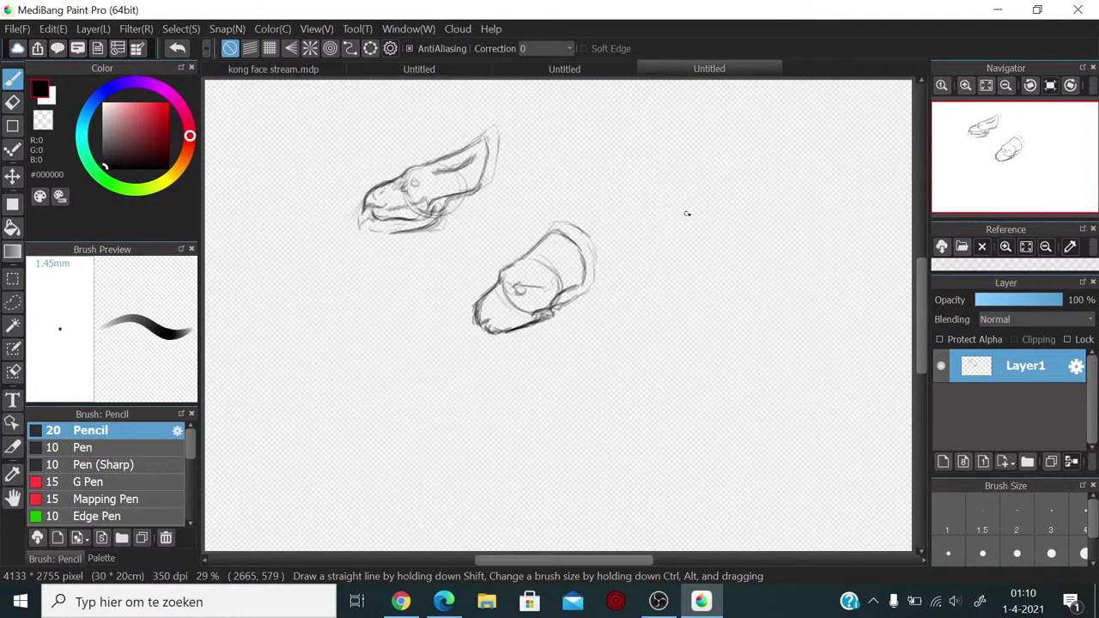
Step: Rough out an upright creature at the upper right of the canvas with a round crested head, curved back and straight front leg
mouse_move(673, 185)
left_mouse_down()
mouse_move(676, 226)
mouse_move(653, 256)
mouse_move(678, 182)
mouse_move(651, 253)
mouse_move(675, 186)
mouse_move(653, 243)
mouse_move(620, 273)
left_mouse_up()
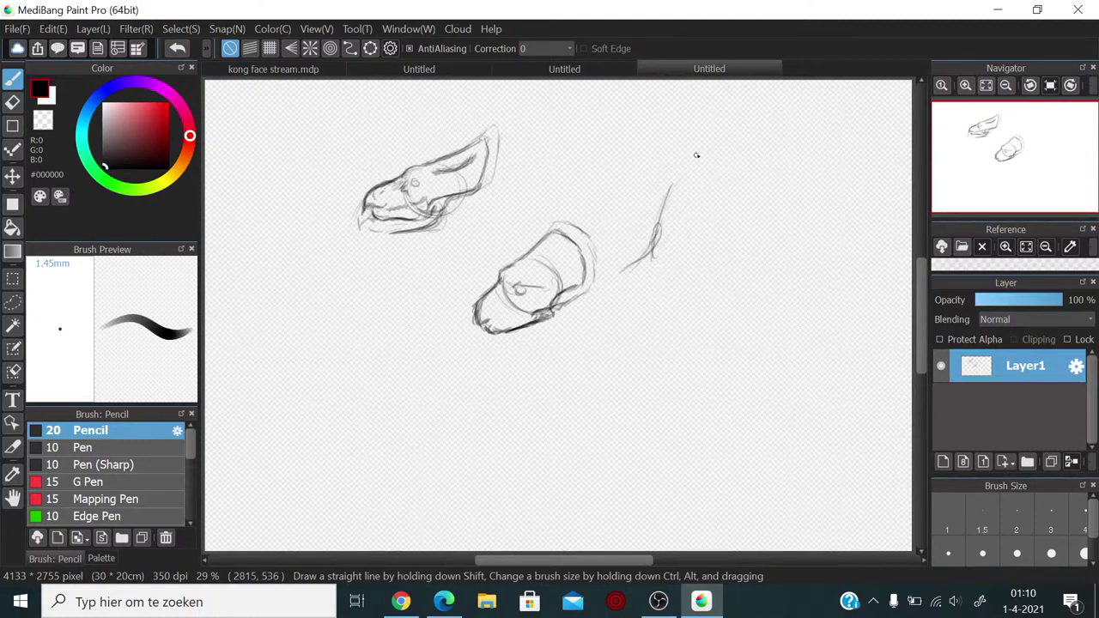
mouse_move(676, 157)
left_mouse_down()
mouse_move(697, 134)
mouse_move(716, 143)
mouse_move(711, 174)
mouse_move(675, 167)
mouse_move(697, 137)
mouse_move(711, 134)
mouse_move(713, 144)
mouse_move(709, 126)
mouse_move(706, 143)
mouse_move(673, 145)
mouse_move(688, 156)
mouse_move(662, 138)
mouse_move(701, 130)
mouse_move(676, 130)
mouse_move(706, 138)
mouse_move(693, 130)
mouse_move(712, 167)
mouse_move(723, 144)
mouse_move(714, 148)
mouse_move(728, 153)
mouse_move(715, 178)
left_mouse_up()
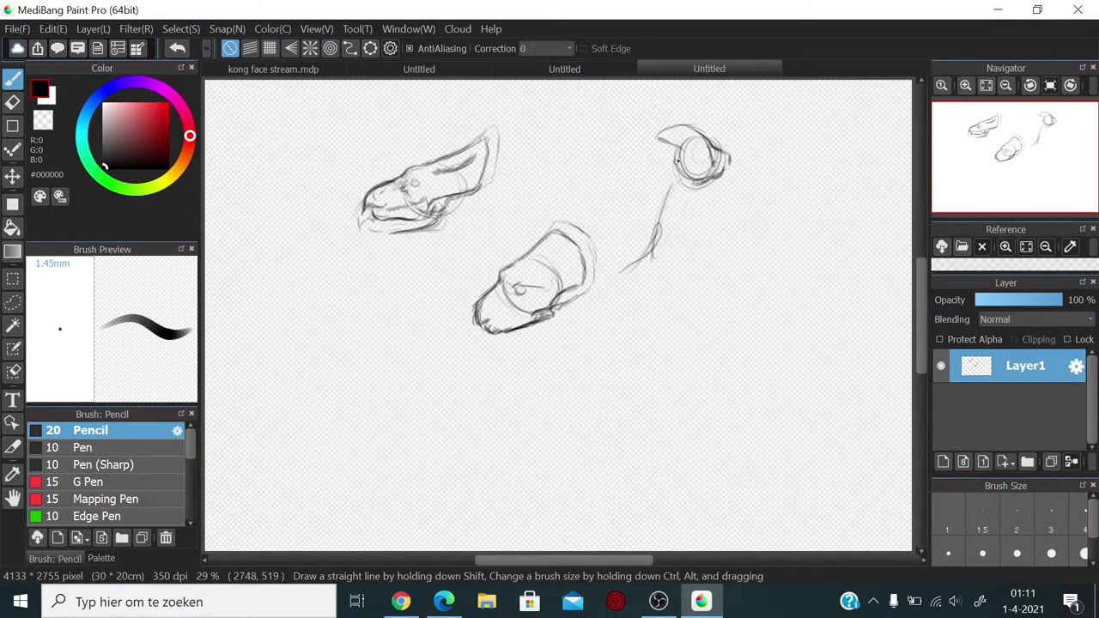
mouse_move(683, 150)
left_mouse_down()
mouse_move(687, 175)
mouse_move(702, 169)
mouse_move(687, 148)
mouse_move(679, 164)
mouse_move(706, 171)
mouse_move(657, 184)
mouse_move(672, 170)
mouse_move(686, 183)
mouse_move(655, 173)
mouse_move(686, 177)
mouse_move(651, 168)
mouse_move(673, 171)
mouse_move(636, 200)
mouse_move(664, 180)
mouse_move(635, 218)
left_mouse_up()
mouse_move(669, 173)
left_mouse_down()
mouse_move(645, 229)
mouse_move(644, 175)
mouse_move(659, 177)
mouse_move(689, 207)
mouse_move(703, 253)
mouse_move(673, 234)
mouse_move(671, 293)
left_mouse_up()
mouse_move(678, 281)
left_mouse_down()
mouse_move(674, 304)
mouse_move(652, 299)
left_mouse_up()
left_click_drag(662, 258, 657, 297)
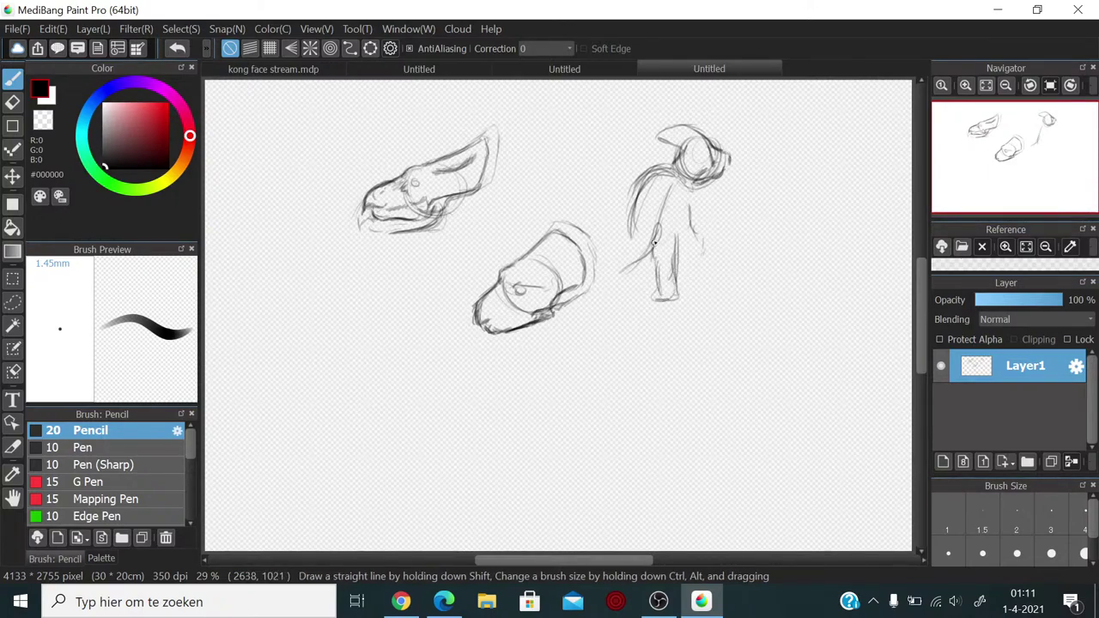
Step: Complete the upright creature's belly, hind leg and hanging forelimb, and darken its back and neck contours
mouse_move(658, 220)
left_mouse_down()
mouse_move(654, 233)
mouse_move(673, 247)
left_mouse_up()
left_click_drag(632, 204, 620, 261)
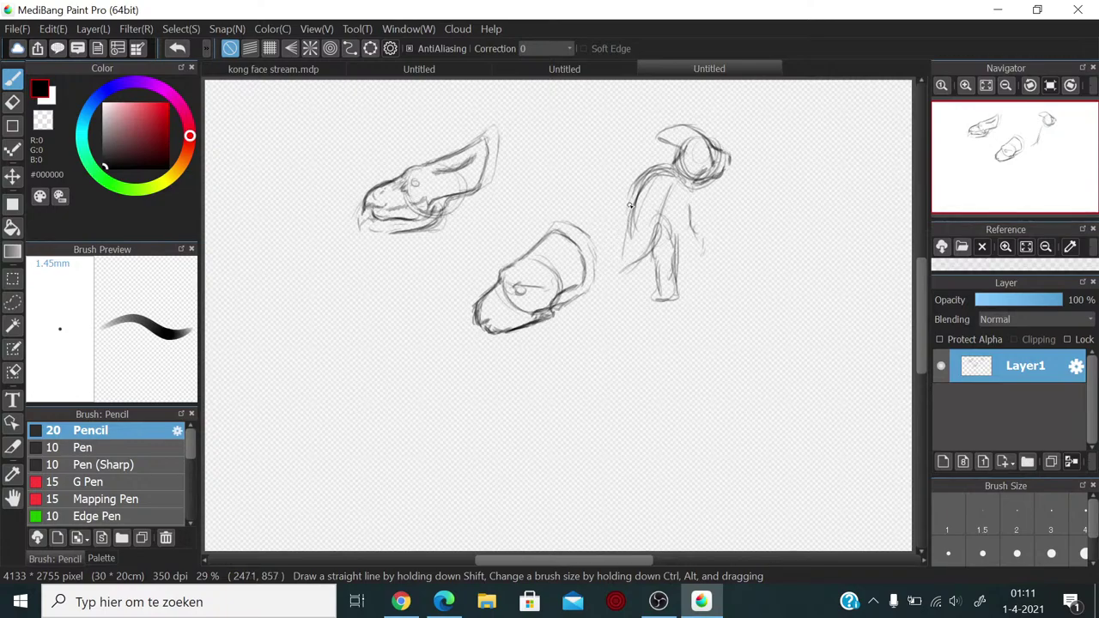
mouse_move(633, 198)
left_mouse_down()
mouse_move(623, 277)
mouse_move(576, 314)
mouse_move(637, 283)
mouse_move(625, 302)
left_mouse_up()
mouse_move(645, 263)
left_mouse_down()
mouse_move(621, 299)
mouse_move(638, 275)
left_mouse_up()
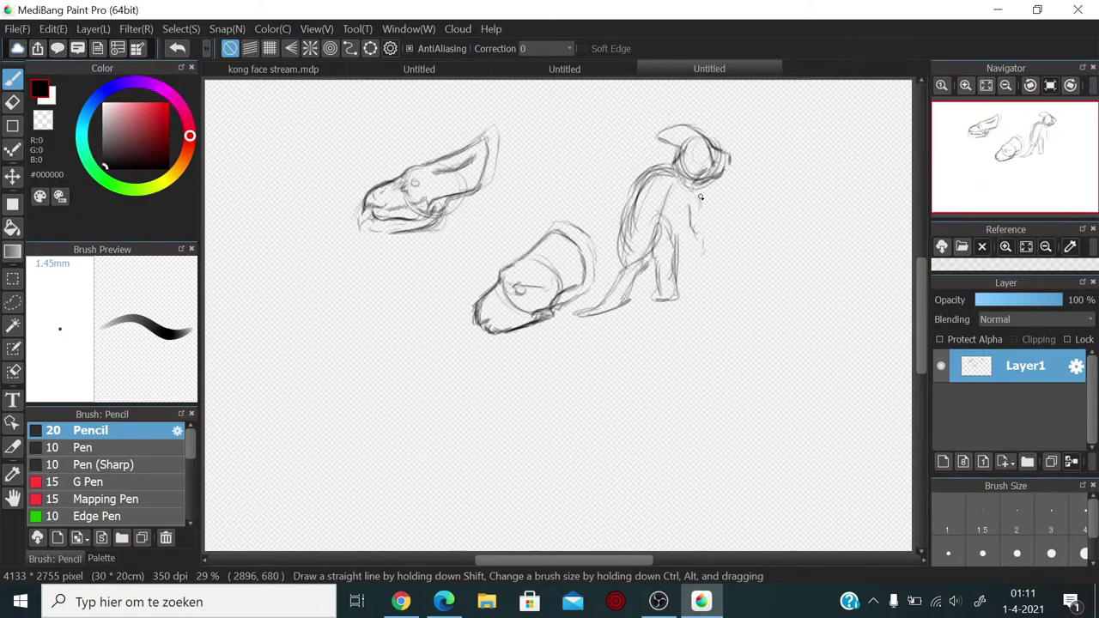
left_click_drag(688, 210, 698, 245)
left_click_drag(673, 203, 678, 243)
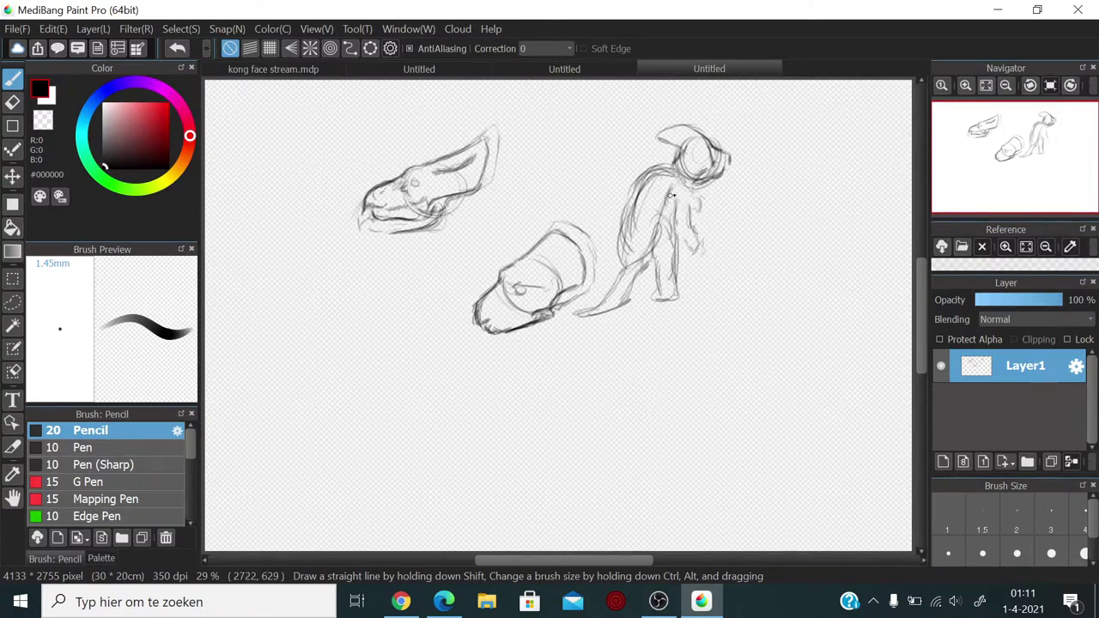
left_click_drag(673, 190, 657, 218)
mouse_move(677, 164)
left_mouse_down()
mouse_move(646, 177)
mouse_move(598, 312)
mouse_move(642, 273)
mouse_move(631, 298)
left_mouse_up()
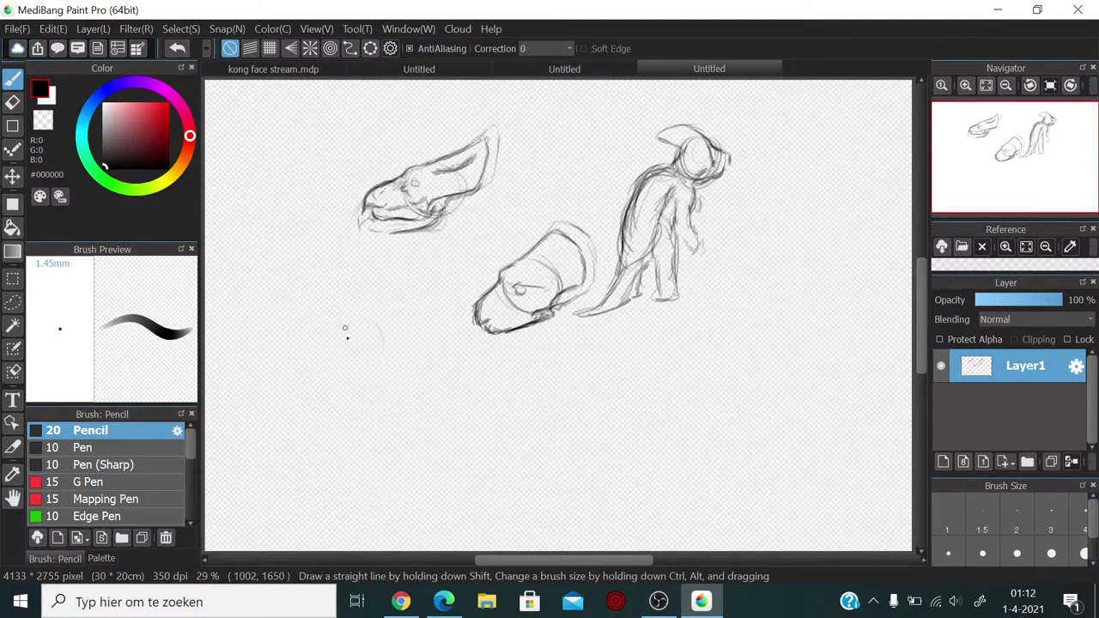
Step: Sketch a third head at the lower left of the canvas, facing right, with a circle base, frill, short snout and dark eye
mouse_move(390, 330)
left_mouse_down()
mouse_move(393, 358)
mouse_move(367, 366)
mouse_move(375, 307)
mouse_move(384, 315)
mouse_move(365, 289)
mouse_move(333, 297)
mouse_move(323, 322)
mouse_move(351, 347)
left_mouse_up()
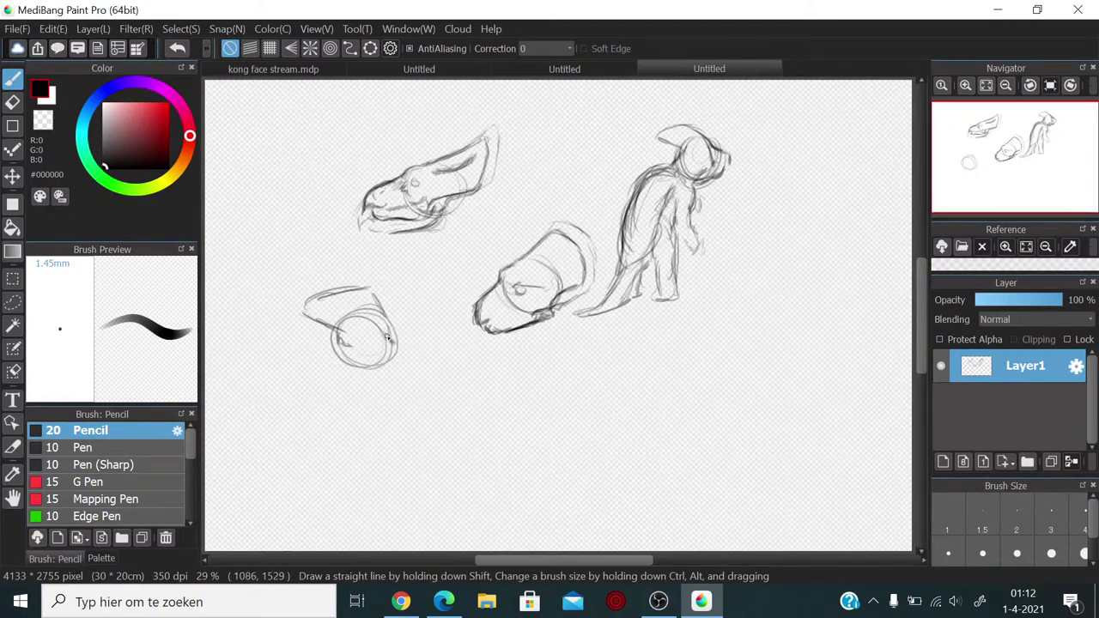
mouse_move(388, 335)
left_mouse_down()
mouse_move(390, 365)
mouse_move(387, 330)
mouse_move(400, 352)
left_mouse_up()
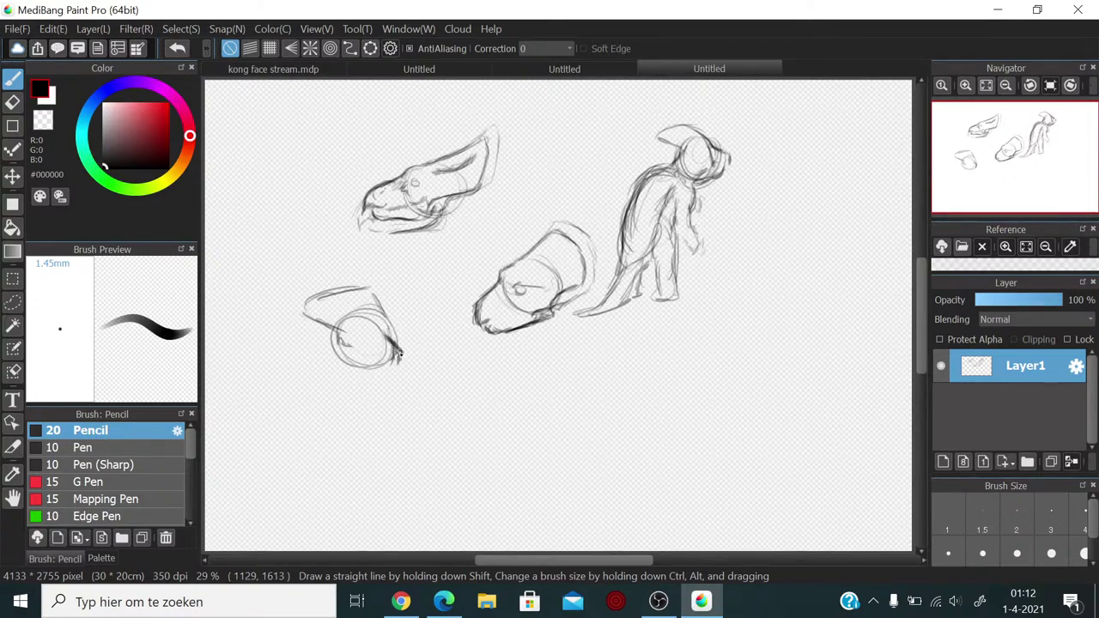
mouse_move(395, 377)
left_mouse_down()
mouse_move(361, 344)
mouse_move(376, 361)
mouse_move(387, 341)
mouse_move(402, 357)
mouse_move(387, 379)
mouse_move(339, 350)
mouse_move(367, 377)
left_mouse_up()
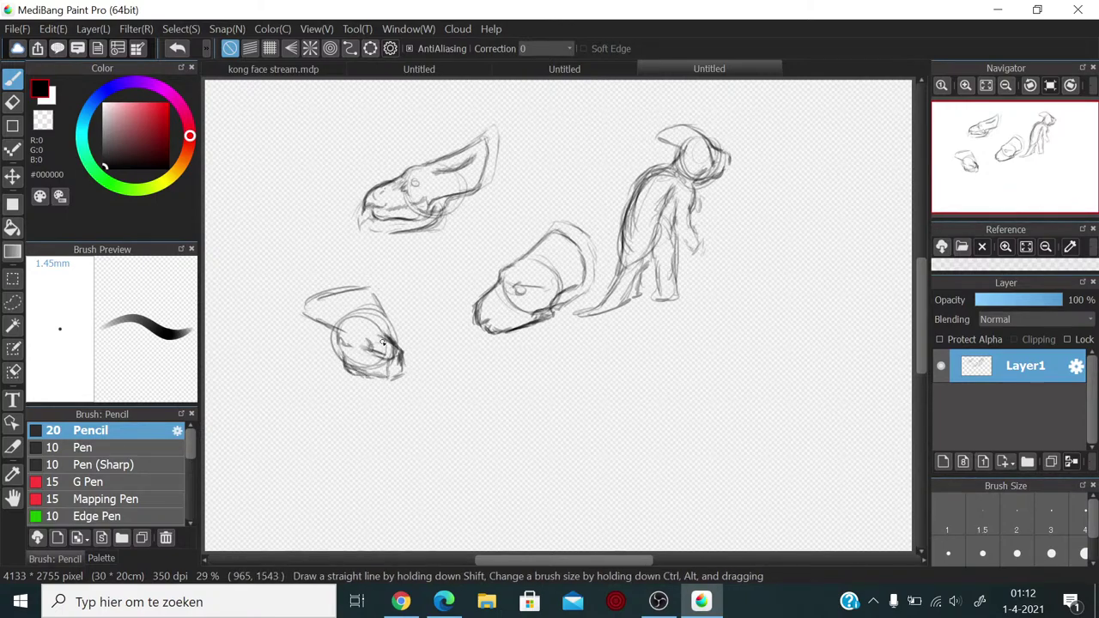
mouse_move(369, 344)
left_mouse_down()
mouse_move(383, 342)
mouse_move(360, 346)
left_mouse_up()
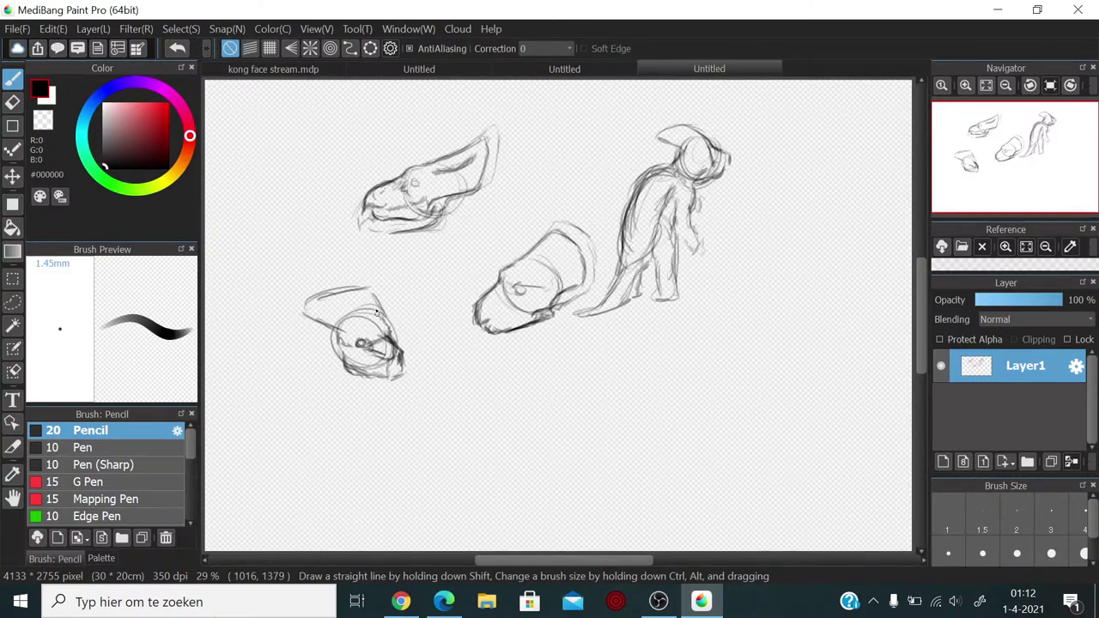
Step: Darken the third head's frill and snout outlines and build a rounded body of overlapping ovals behind it
mouse_move(368, 296)
left_mouse_down()
mouse_move(318, 306)
mouse_move(313, 327)
mouse_move(335, 336)
mouse_move(343, 356)
mouse_move(392, 367)
mouse_move(406, 355)
mouse_move(394, 381)
left_mouse_up()
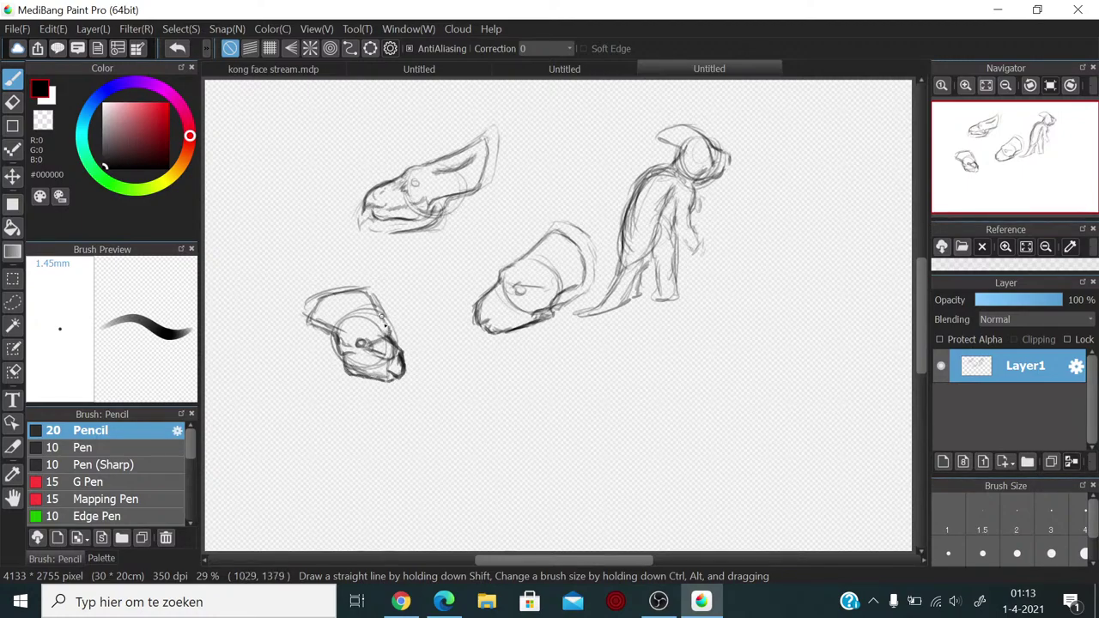
mouse_move(392, 342)
left_mouse_down()
mouse_move(383, 326)
mouse_move(343, 341)
left_mouse_up()
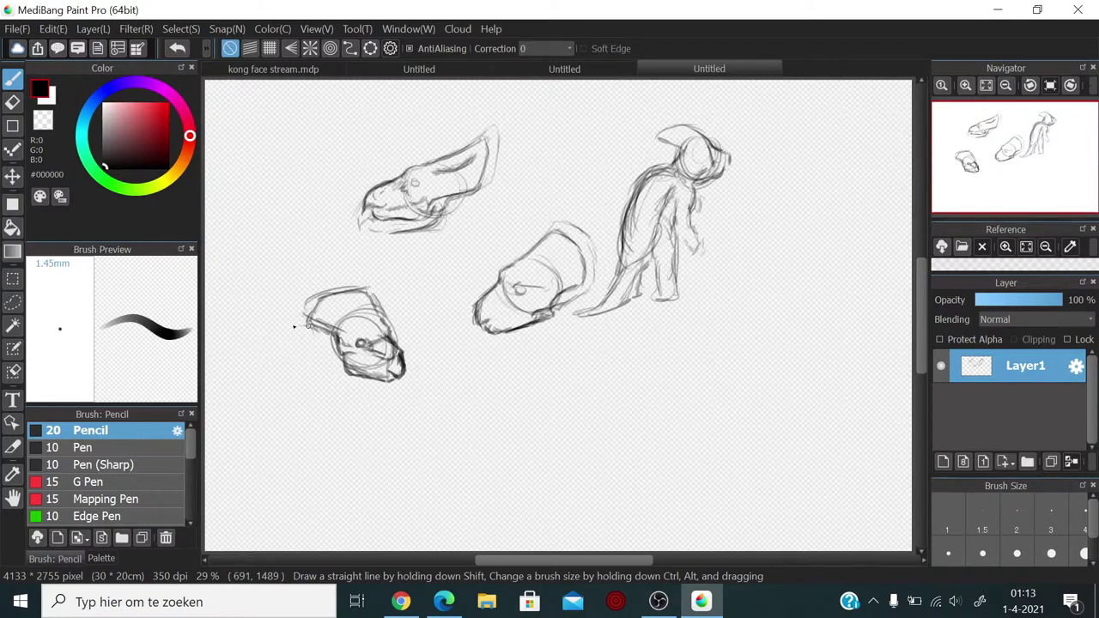
mouse_move(311, 333)
left_mouse_down()
mouse_move(281, 357)
mouse_move(266, 345)
mouse_move(296, 327)
mouse_move(283, 329)
mouse_move(262, 353)
mouse_move(265, 373)
mouse_move(327, 367)
mouse_move(299, 368)
mouse_move(287, 342)
mouse_move(304, 335)
mouse_move(336, 377)
mouse_move(326, 370)
mouse_move(337, 365)
mouse_move(292, 331)
mouse_move(354, 382)
mouse_move(335, 373)
mouse_move(324, 341)
mouse_move(318, 376)
mouse_move(315, 340)
mouse_move(275, 339)
mouse_move(259, 354)
mouse_move(254, 337)
mouse_move(273, 365)
mouse_move(314, 372)
mouse_move(284, 393)
mouse_move(325, 379)
mouse_move(300, 392)
mouse_move(249, 370)
mouse_move(255, 337)
mouse_move(292, 331)
mouse_move(271, 318)
mouse_move(298, 328)
mouse_move(282, 319)
mouse_move(262, 371)
mouse_move(273, 321)
mouse_move(285, 389)
mouse_move(265, 369)
mouse_move(303, 391)
left_mouse_up()
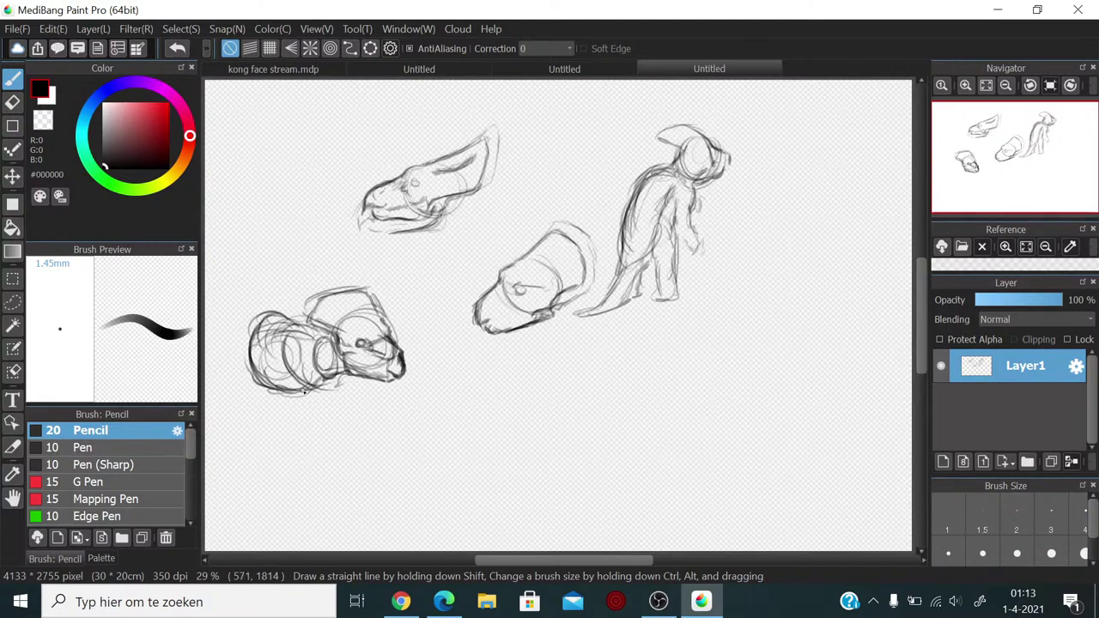
Step: Add rounded hindquarters and a hind leg to the lower-left creature, and rough in its bent front legs and feet
mouse_move(254, 318)
left_mouse_down()
mouse_move(218, 343)
mouse_move(230, 362)
mouse_move(249, 347)
mouse_move(232, 343)
mouse_move(236, 383)
mouse_move(243, 355)
mouse_move(239, 391)
left_mouse_up()
mouse_move(228, 352)
left_mouse_down()
mouse_move(226, 412)
mouse_move(242, 408)
left_mouse_up()
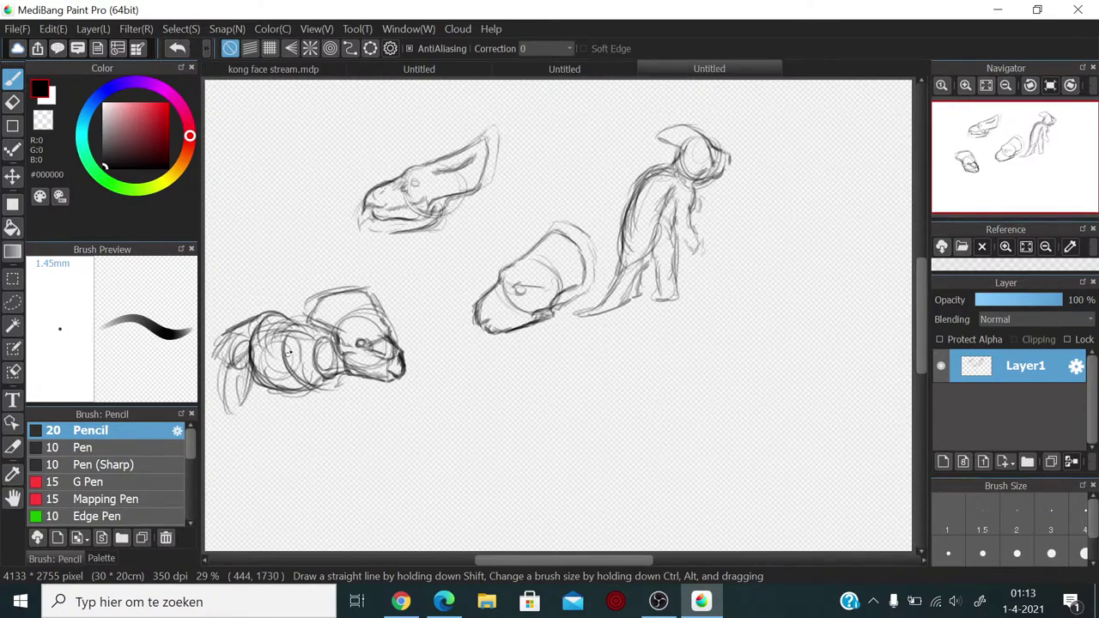
mouse_move(300, 358)
left_mouse_down()
mouse_move(301, 402)
mouse_move(283, 398)
mouse_move(295, 421)
mouse_move(308, 422)
mouse_move(304, 404)
mouse_move(317, 433)
left_mouse_up()
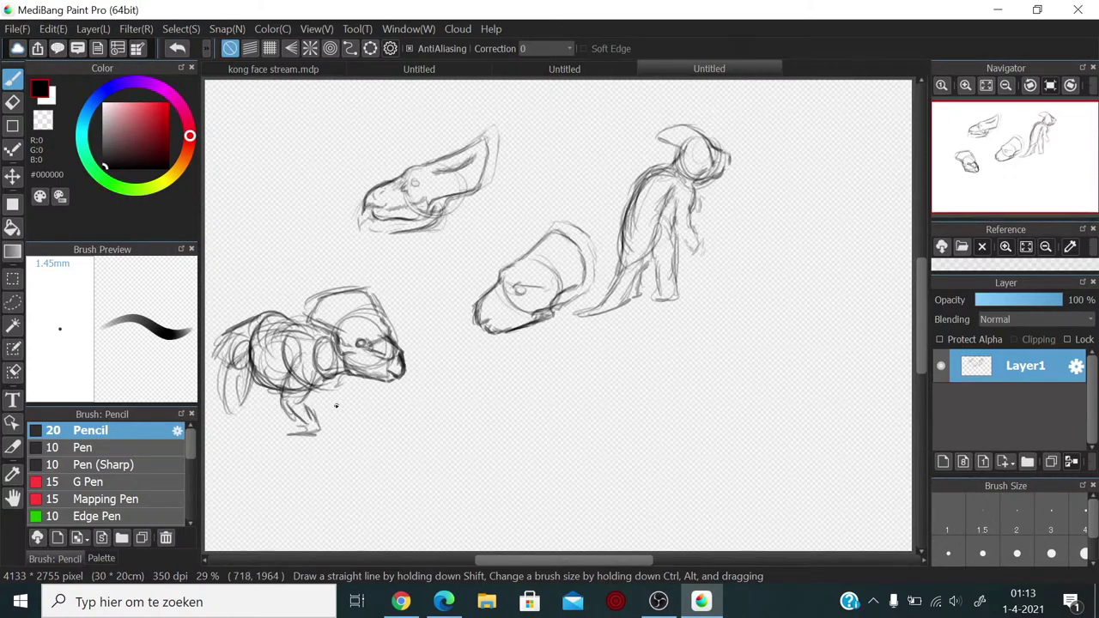
mouse_move(326, 383)
left_mouse_down()
mouse_move(346, 415)
mouse_move(313, 404)
left_mouse_up()
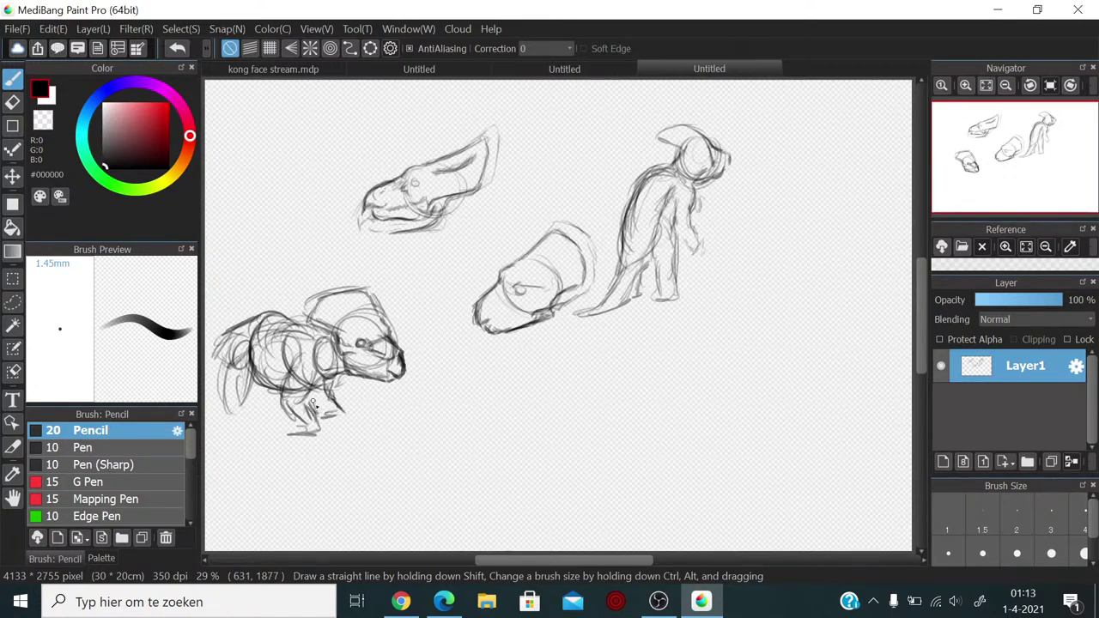
mouse_move(247, 328)
left_mouse_down()
mouse_move(248, 394)
mouse_move(228, 407)
mouse_move(229, 393)
mouse_move(235, 429)
mouse_move(249, 402)
mouse_move(227, 393)
mouse_move(233, 432)
mouse_move(247, 425)
mouse_move(227, 410)
mouse_move(247, 429)
left_mouse_up()
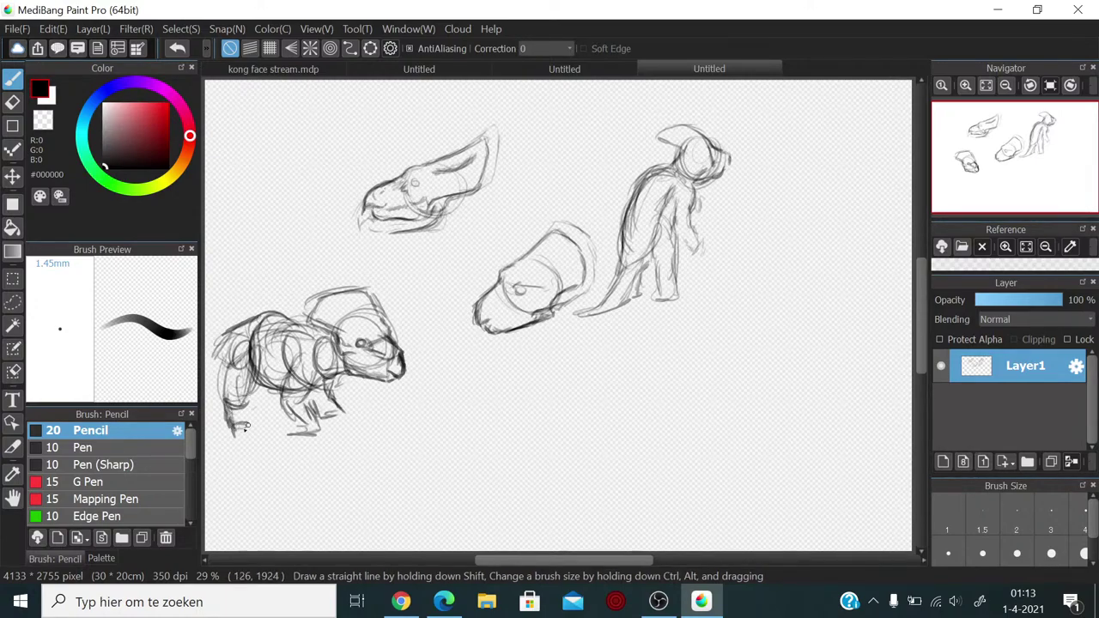
mouse_move(251, 344)
left_mouse_down()
mouse_move(216, 369)
mouse_move(220, 359)
left_mouse_up()
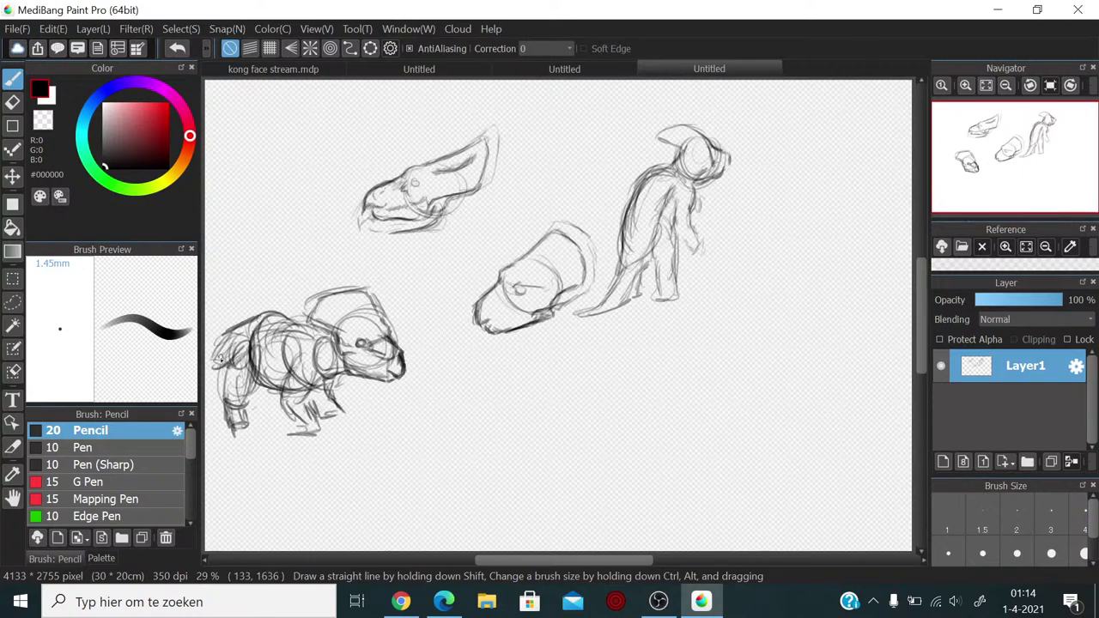
Step: Extend the lower-left creature's tail to the canvas edge, add another leg, and darken its back and frill contours
mouse_move(257, 326)
left_mouse_down()
mouse_move(211, 363)
mouse_move(225, 378)
mouse_move(246, 328)
mouse_move(319, 315)
left_mouse_up()
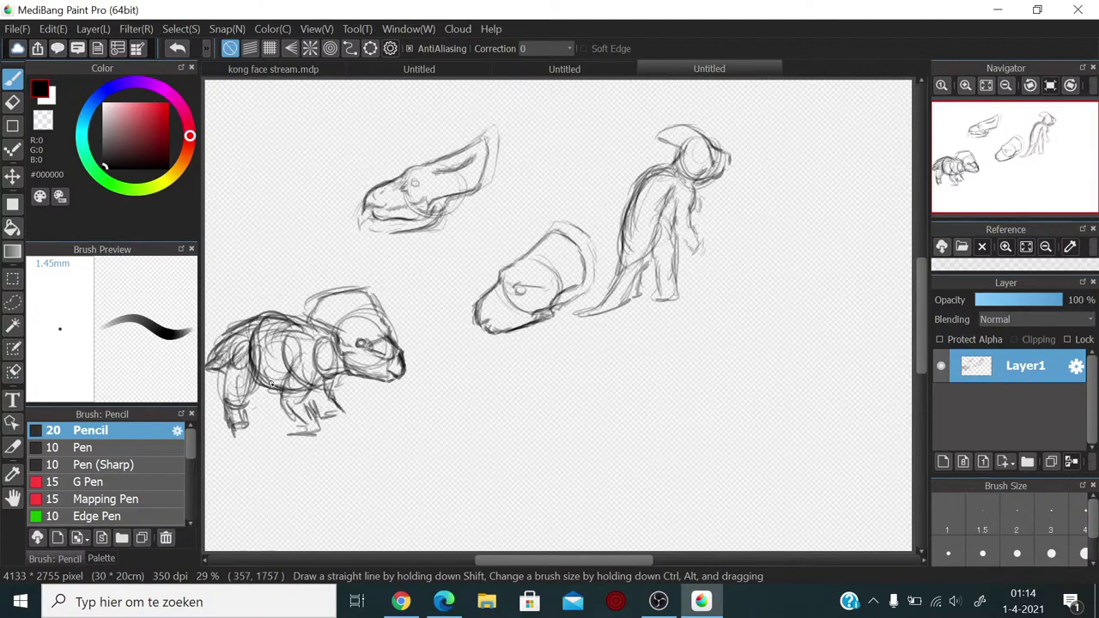
mouse_move(258, 381)
left_mouse_down()
mouse_move(262, 421)
mouse_move(276, 412)
mouse_move(268, 421)
left_mouse_up()
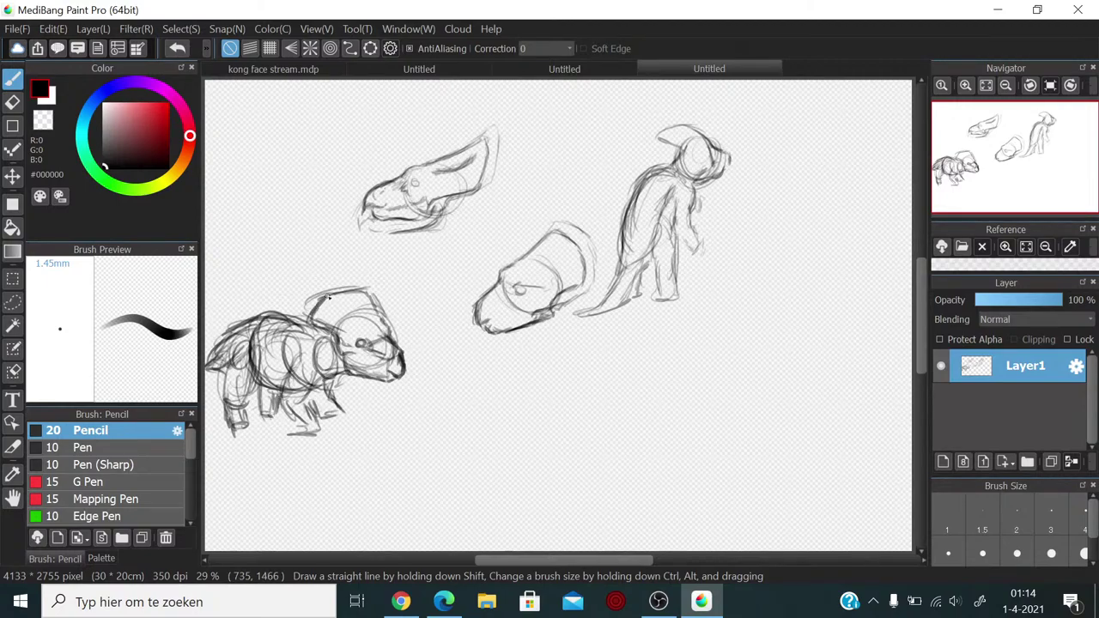
mouse_move(327, 297)
left_mouse_down()
mouse_move(361, 290)
mouse_move(374, 307)
mouse_move(395, 343)
mouse_move(392, 382)
left_mouse_up()
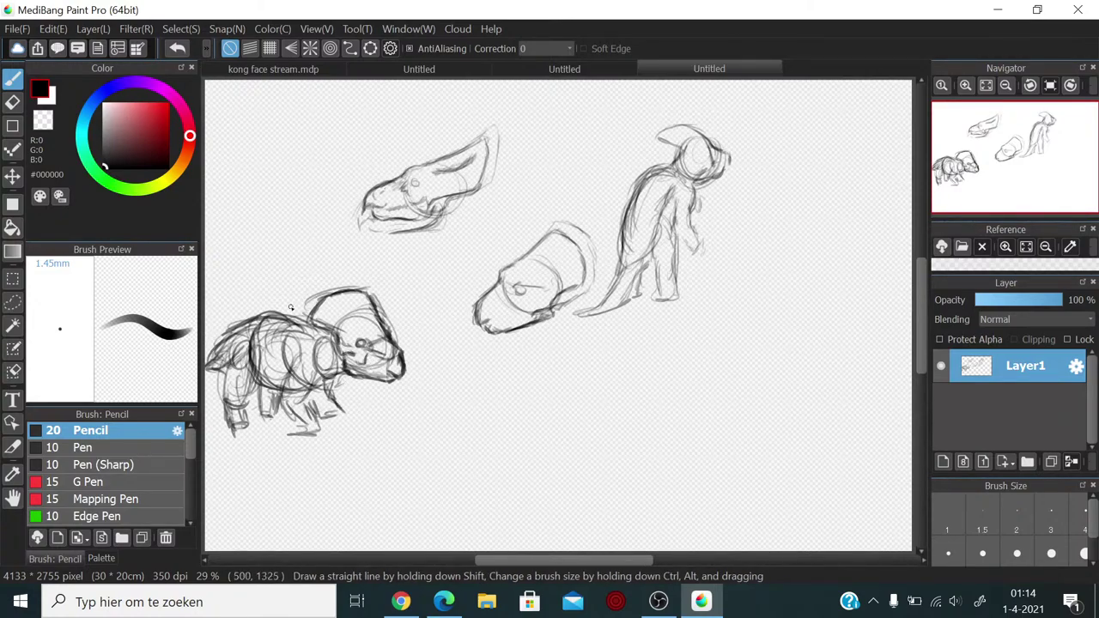
mouse_move(284, 309)
left_mouse_down()
mouse_move(254, 313)
mouse_move(237, 361)
mouse_move(260, 372)
mouse_move(249, 364)
mouse_move(259, 357)
mouse_move(274, 388)
left_mouse_up()
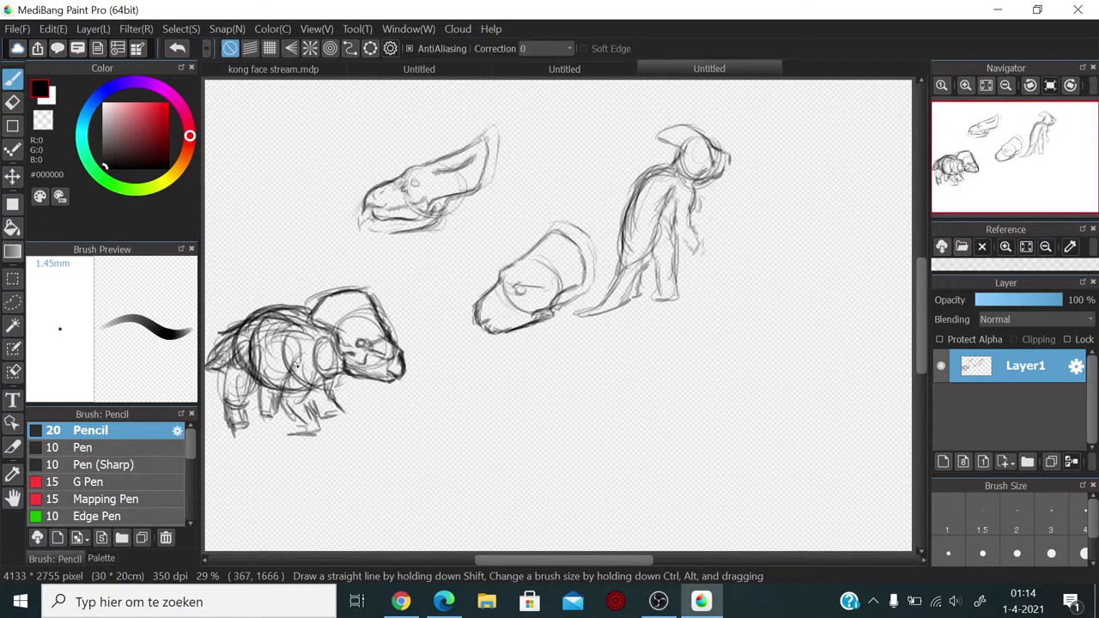
mouse_move(257, 348)
left_mouse_down()
mouse_move(371, 348)
mouse_move(321, 364)
left_mouse_up()
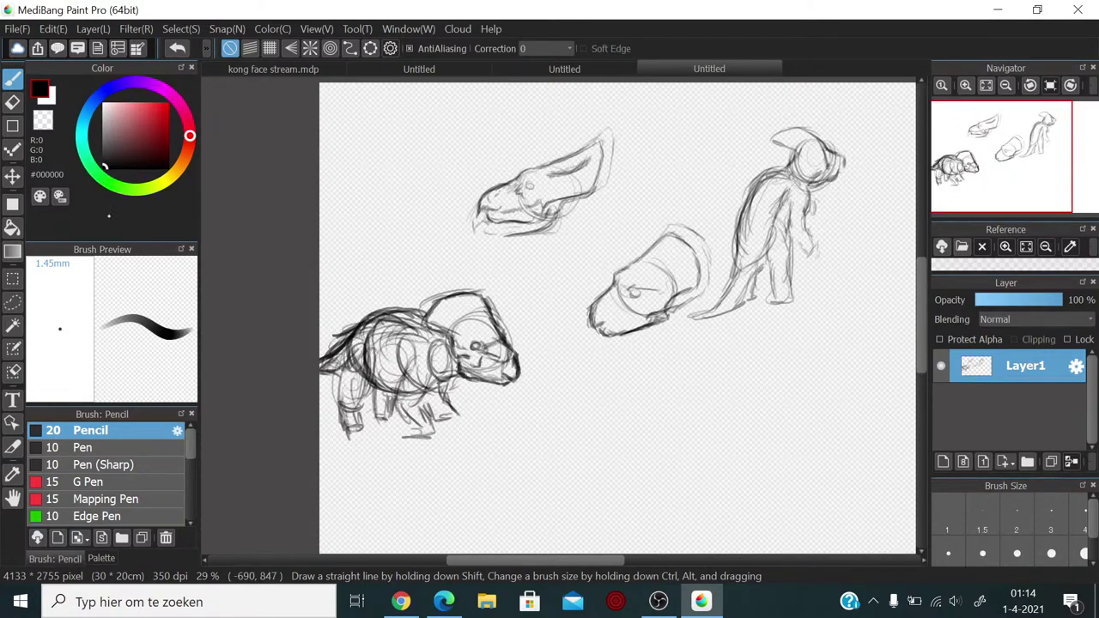
Step: Erase the lower-left creature's legs and the construction lines around its hindquarters
key("e")
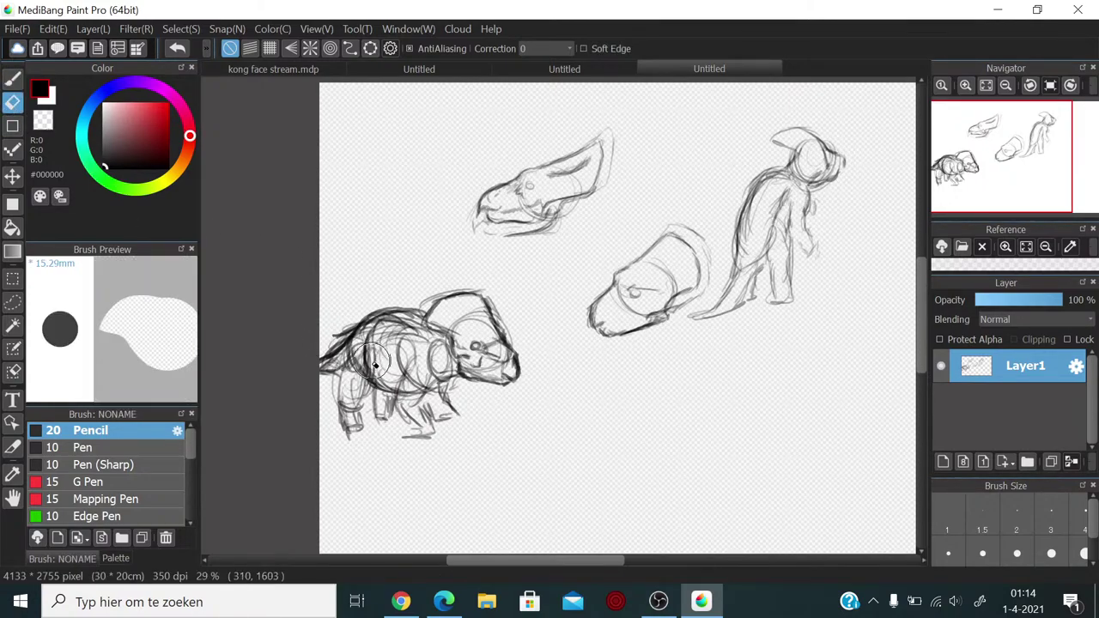
mouse_move(412, 360)
left_mouse_down()
mouse_move(358, 352)
mouse_move(355, 382)
mouse_move(378, 356)
mouse_move(357, 413)
mouse_move(333, 406)
mouse_move(339, 393)
mouse_move(422, 411)
mouse_move(335, 439)
mouse_move(417, 414)
mouse_move(382, 411)
mouse_move(450, 393)
mouse_move(375, 438)
mouse_move(405, 438)
mouse_move(356, 437)
mouse_move(432, 397)
left_mouse_up()
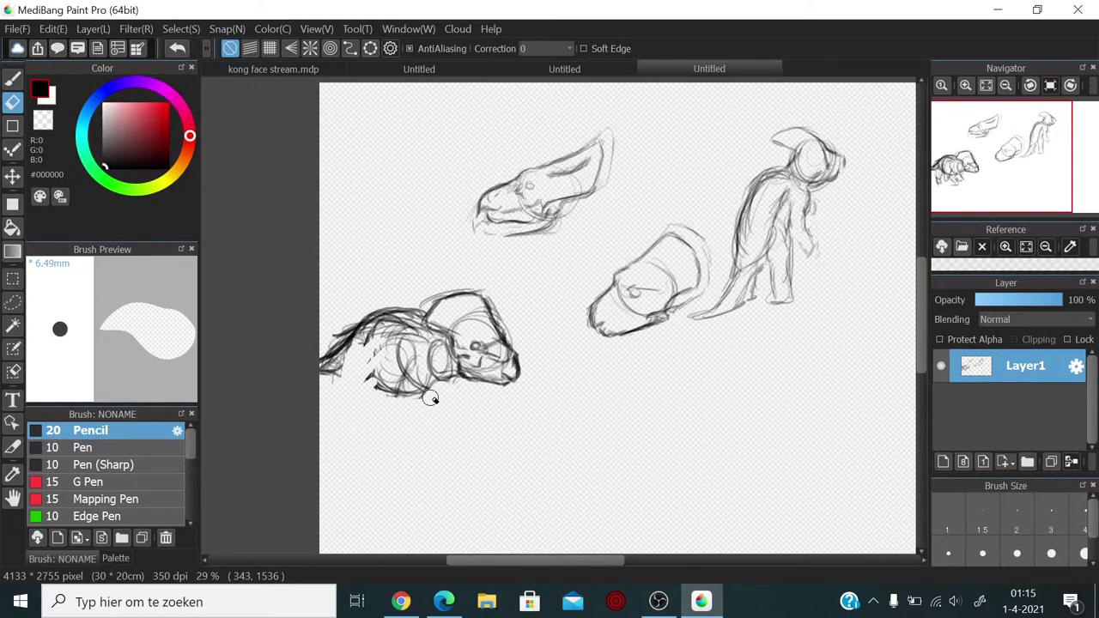
left_click_drag(440, 403, 434, 380)
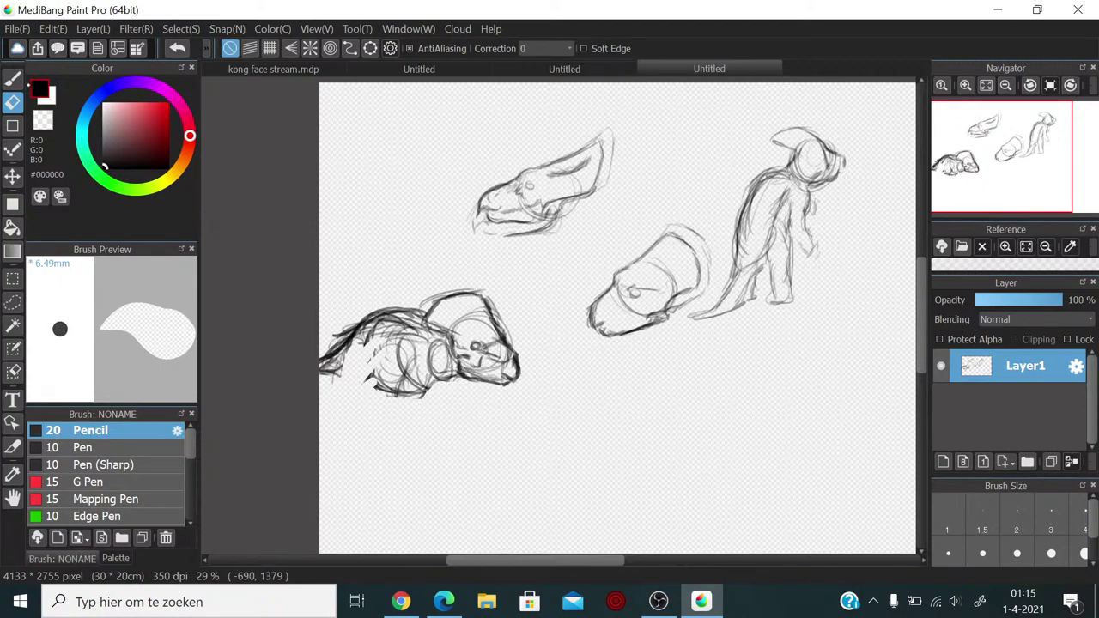
Step: Redraw the lower-left creature's hind leg and front legs in a walking pose with the pencil
key("b")
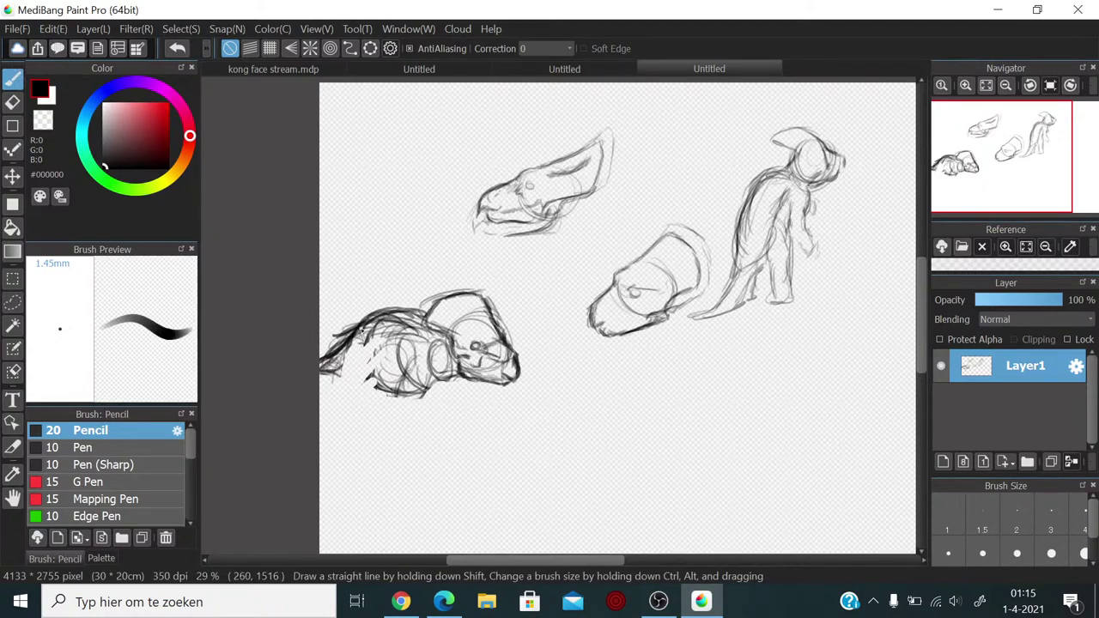
mouse_move(359, 338)
left_mouse_down()
mouse_move(369, 343)
mouse_move(365, 369)
mouse_move(352, 347)
mouse_move(363, 340)
mouse_move(369, 378)
mouse_move(361, 352)
mouse_move(378, 343)
mouse_move(347, 371)
mouse_move(363, 384)
mouse_move(351, 405)
mouse_move(368, 405)
mouse_move(348, 397)
mouse_move(353, 410)
mouse_move(382, 406)
mouse_move(362, 411)
left_mouse_up()
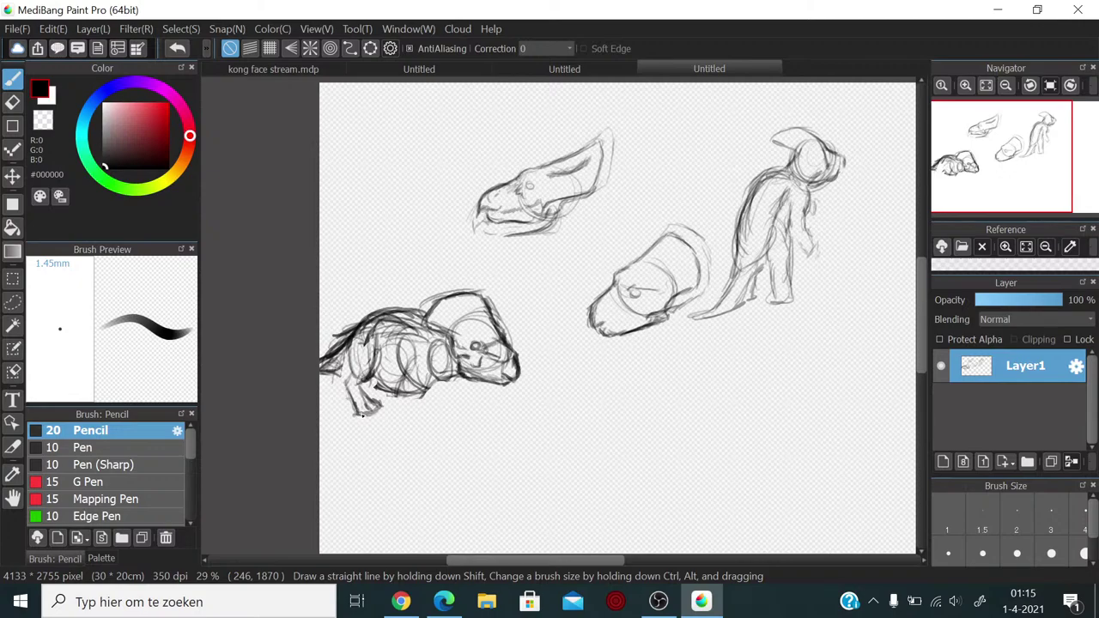
left_click_drag(372, 407, 365, 412)
left_click_drag(397, 366, 400, 386)
mouse_move(399, 342)
left_mouse_down()
mouse_move(425, 371)
mouse_move(418, 384)
mouse_move(415, 359)
mouse_move(406, 366)
mouse_move(404, 384)
mouse_move(424, 384)
mouse_move(398, 399)
mouse_move(427, 406)
left_mouse_up()
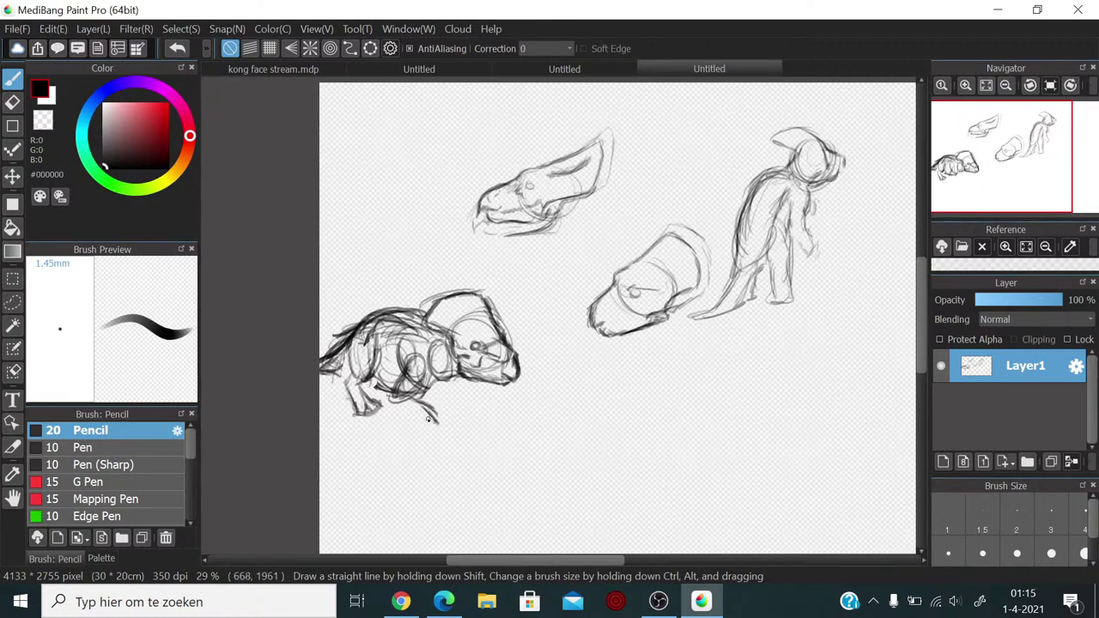
mouse_move(397, 404)
left_mouse_down()
mouse_move(429, 437)
mouse_move(442, 433)
mouse_move(432, 415)
mouse_move(444, 435)
mouse_move(432, 411)
mouse_move(430, 435)
mouse_move(399, 401)
mouse_move(439, 384)
mouse_move(454, 416)
mouse_move(469, 407)
mouse_move(446, 387)
mouse_move(453, 415)
left_mouse_up()
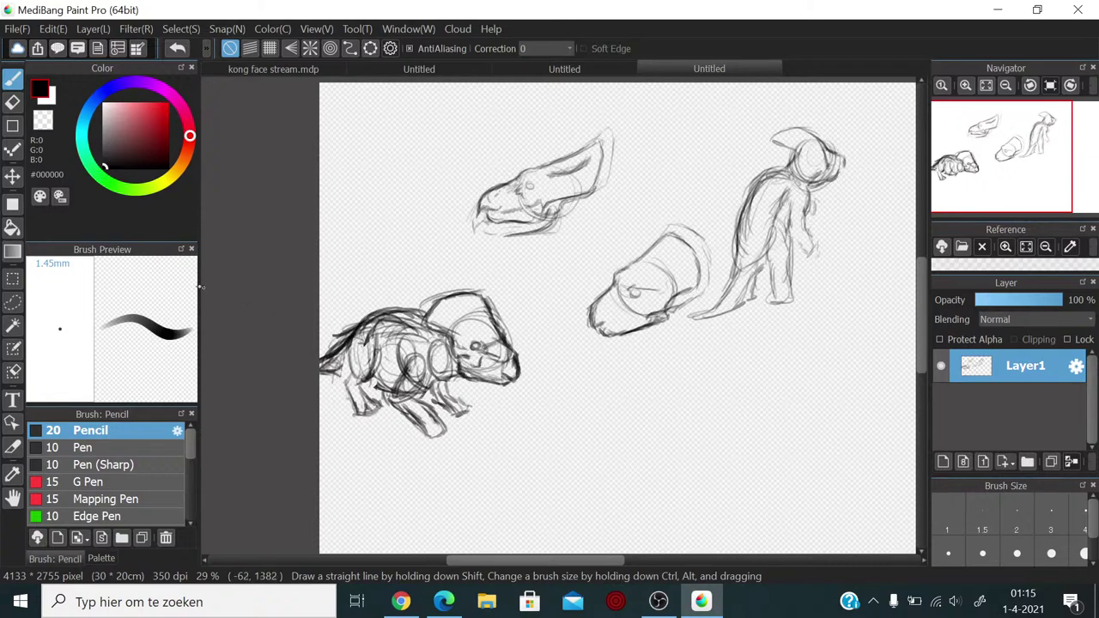
Step: Erase the construction ovals inside the lower-left creature's body and the guide circle on its head
key("e")
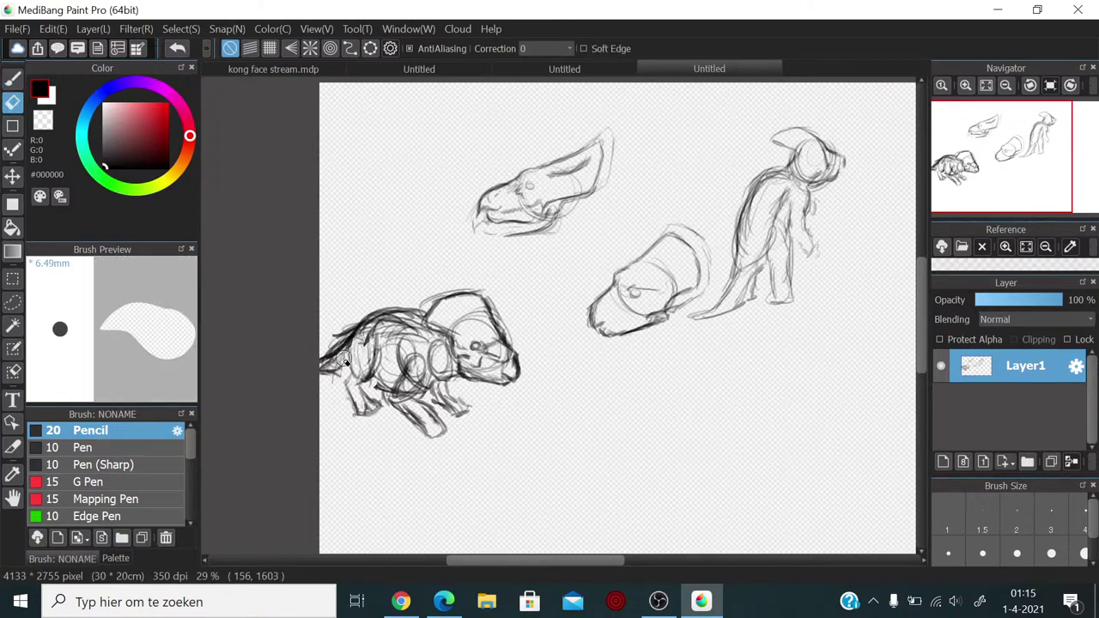
mouse_move(343, 361)
left_mouse_down()
mouse_move(407, 321)
mouse_move(397, 317)
mouse_move(371, 328)
mouse_move(400, 325)
mouse_move(388, 364)
mouse_move(379, 344)
mouse_move(381, 367)
mouse_move(391, 376)
mouse_move(383, 369)
mouse_move(390, 376)
mouse_move(415, 334)
mouse_move(407, 352)
mouse_move(413, 325)
mouse_move(447, 369)
mouse_move(435, 358)
mouse_move(411, 366)
mouse_move(449, 380)
left_mouse_up()
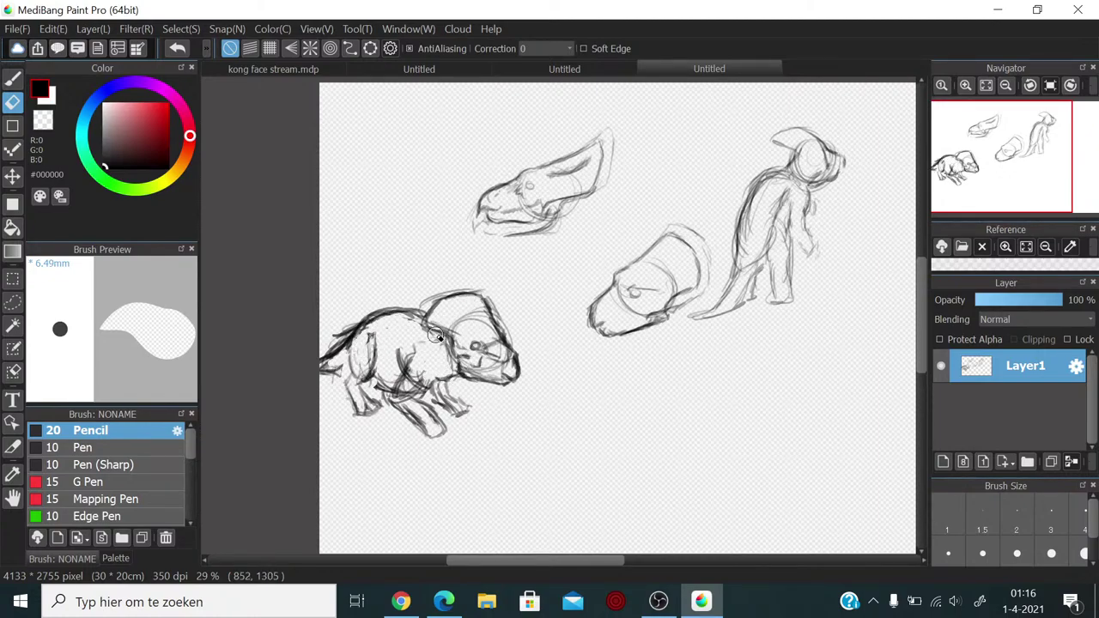
mouse_move(464, 314)
left_mouse_down()
mouse_move(482, 321)
mouse_move(493, 363)
left_mouse_up()
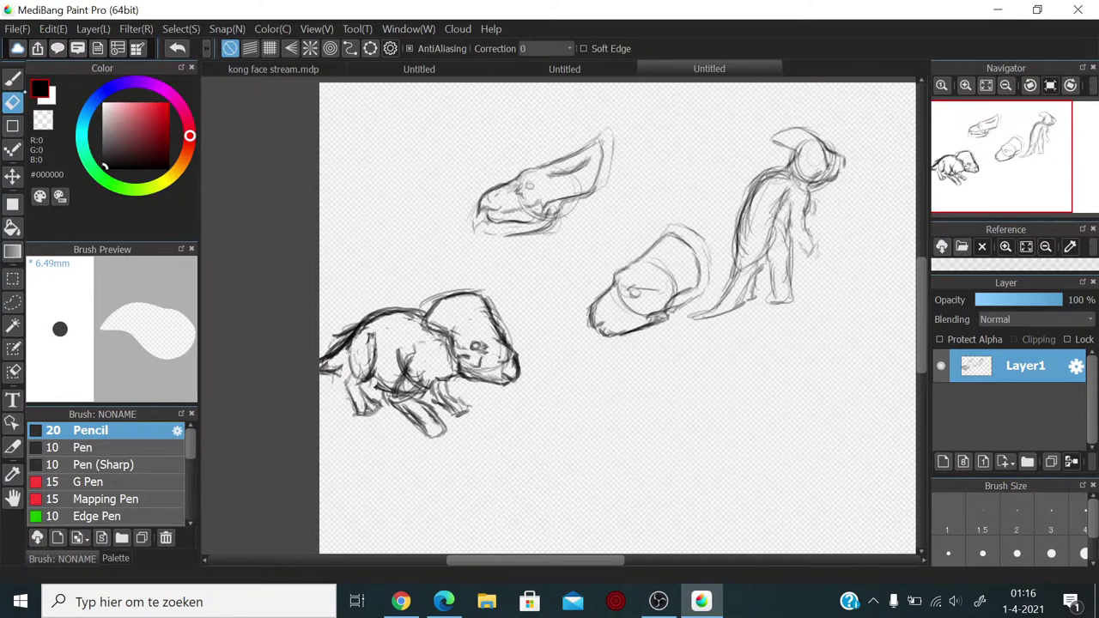
Step: Add pencil markings to the lower-left creature's frill and hatch shading along its jaw, belly, shoulder and flank
left_click(12, 78)
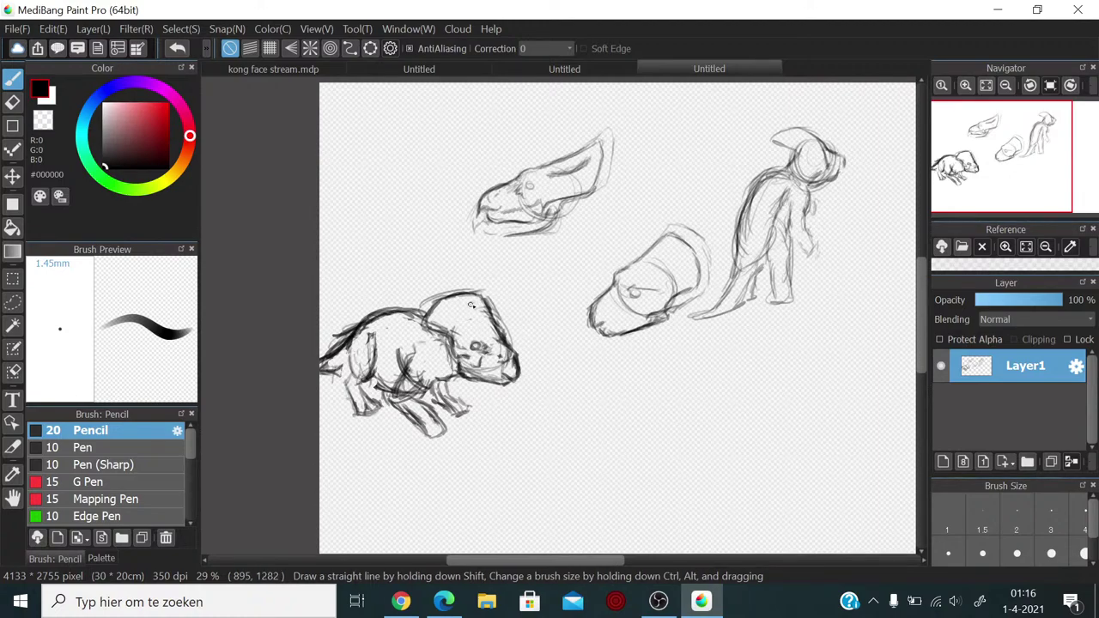
mouse_move(455, 315)
left_mouse_down()
mouse_move(468, 335)
mouse_move(479, 309)
left_mouse_up()
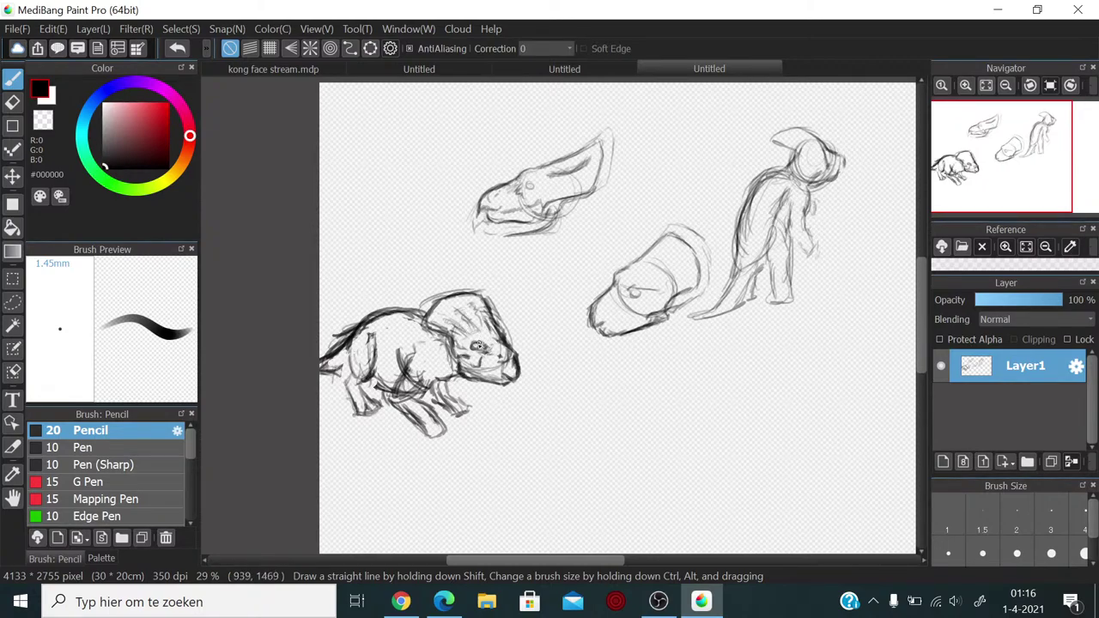
left_click_drag(449, 378, 457, 373)
mouse_move(375, 369)
left_mouse_down()
mouse_move(440, 381)
mouse_move(463, 407)
left_mouse_up()
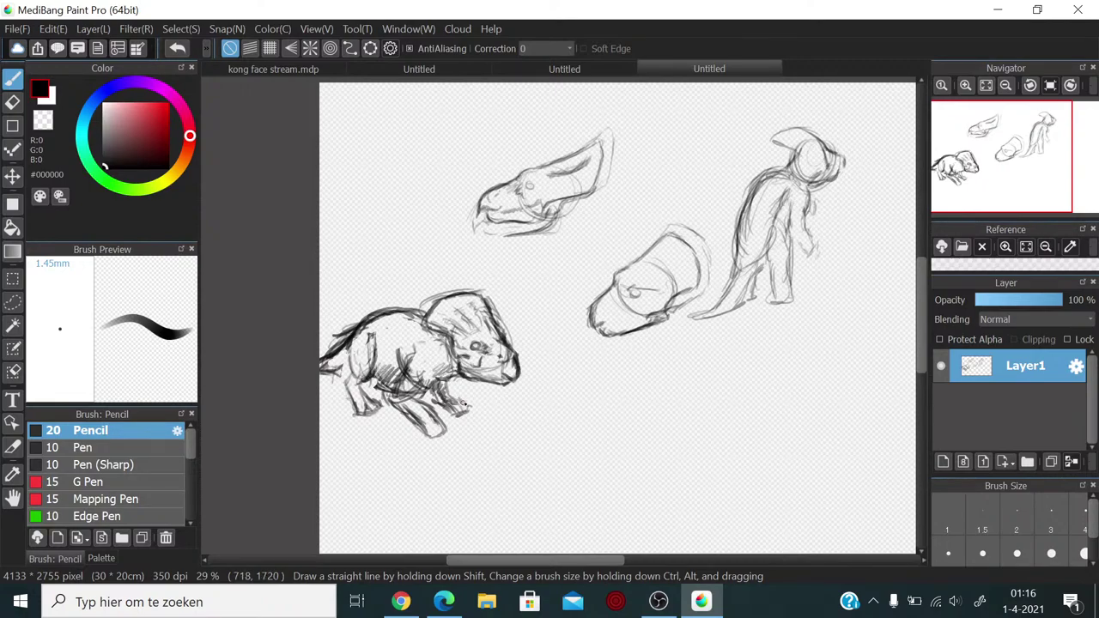
mouse_move(382, 378)
left_mouse_down()
mouse_move(390, 392)
mouse_move(386, 370)
mouse_move(408, 365)
mouse_move(432, 388)
mouse_move(429, 378)
mouse_move(408, 392)
mouse_move(442, 368)
mouse_move(472, 378)
mouse_move(467, 362)
mouse_move(501, 382)
mouse_move(474, 364)
mouse_move(498, 376)
mouse_move(482, 374)
left_mouse_up()
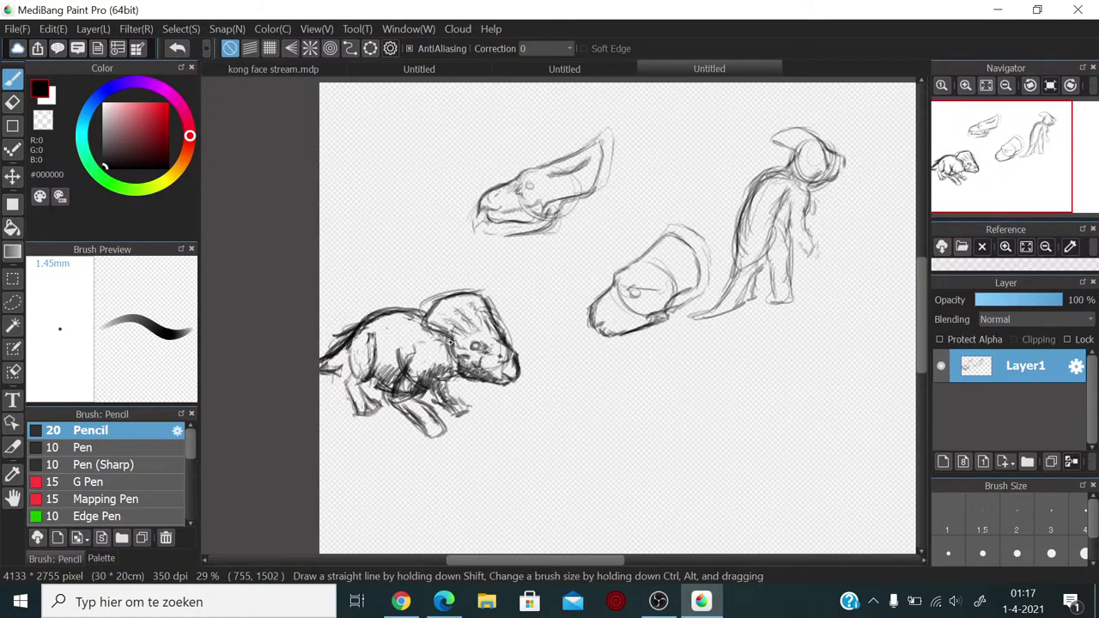
mouse_move(449, 340)
left_mouse_down()
mouse_move(438, 367)
mouse_move(381, 348)
mouse_move(371, 369)
mouse_move(384, 381)
mouse_move(339, 369)
mouse_move(387, 367)
mouse_move(391, 353)
left_mouse_up()
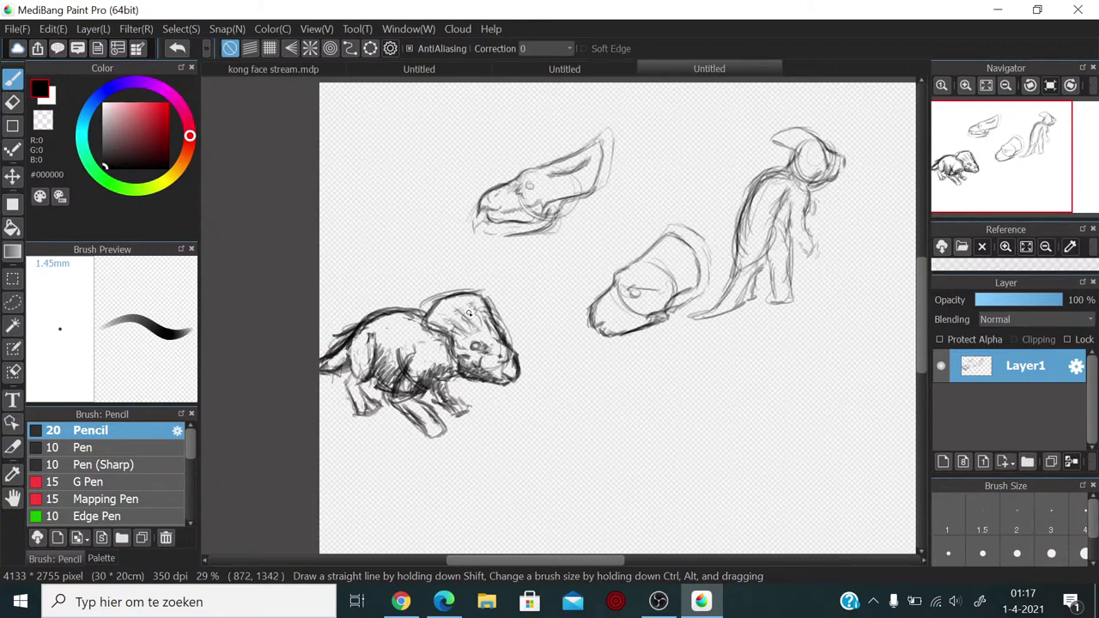
Step: Erase all the creature sketches from the layer with a large eraser to leave the canvas blank
scroll(477, 309, "down", 5)
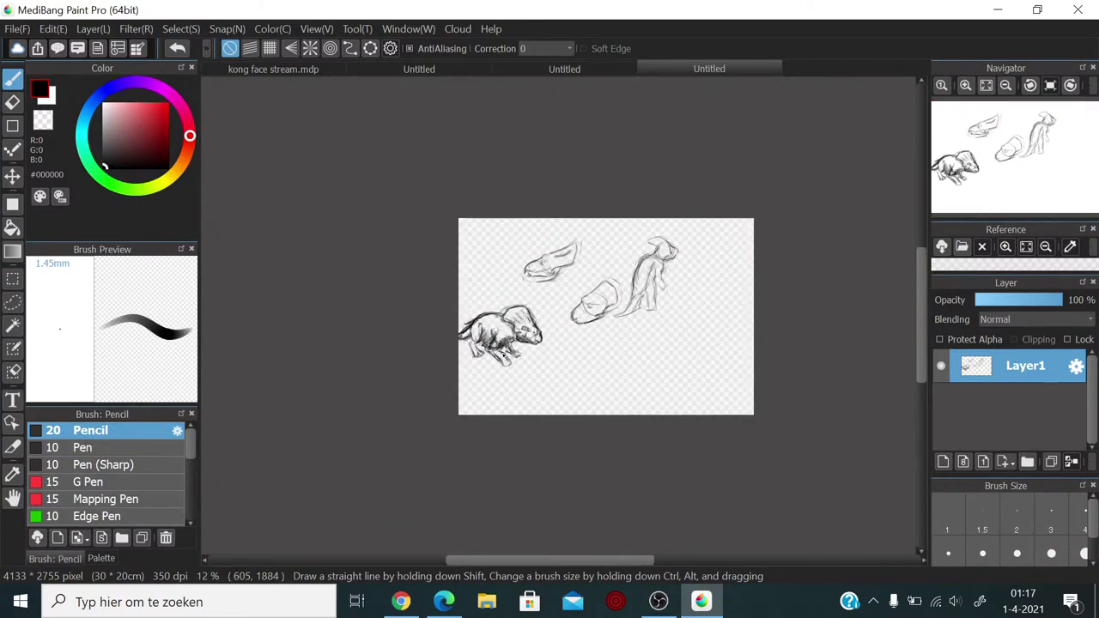
scroll(507, 354, "up", 3)
scroll(502, 353, "down", 1)
scroll(502, 354, "up", 1)
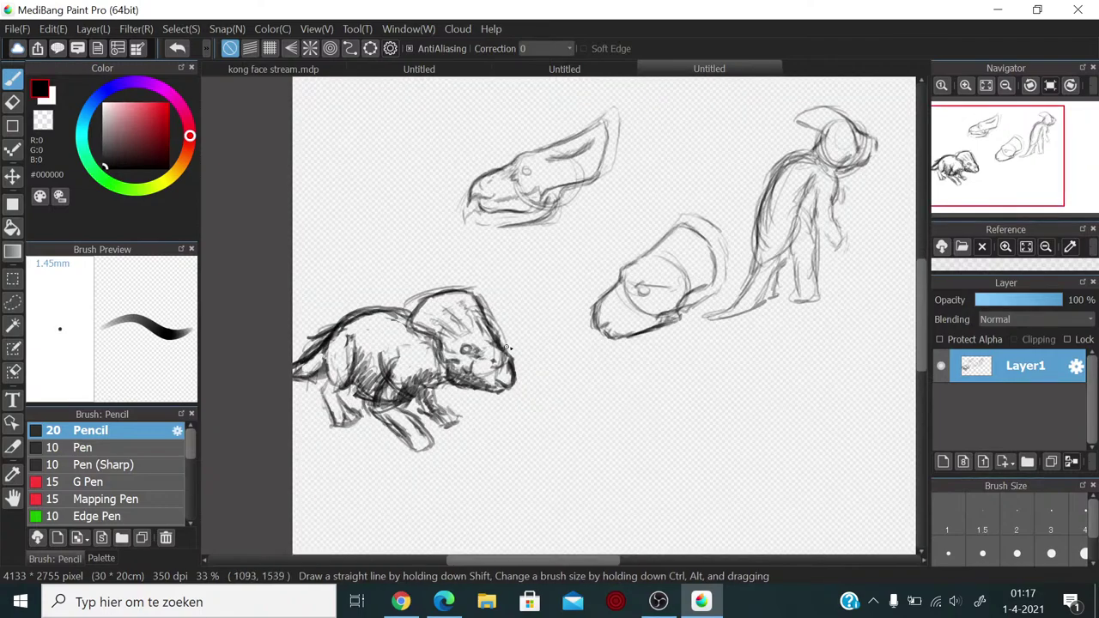
scroll(601, 369, "up", 1)
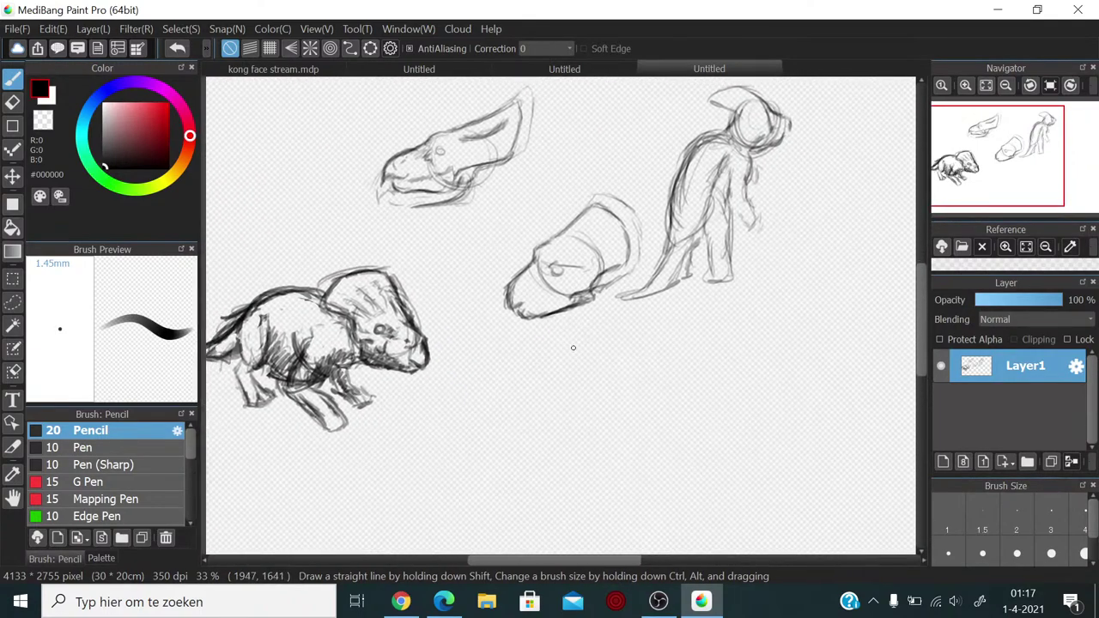
left_click(12, 101)
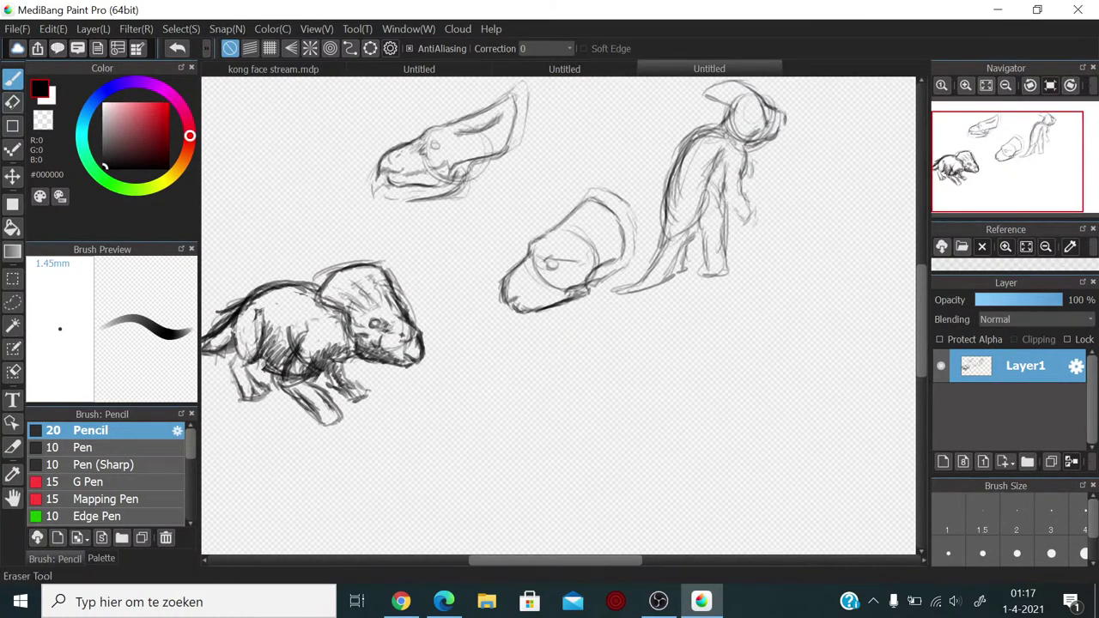
mouse_move(384, 318)
left_mouse_down()
mouse_move(473, 331)
mouse_move(417, 335)
mouse_move(526, 330)
left_mouse_up()
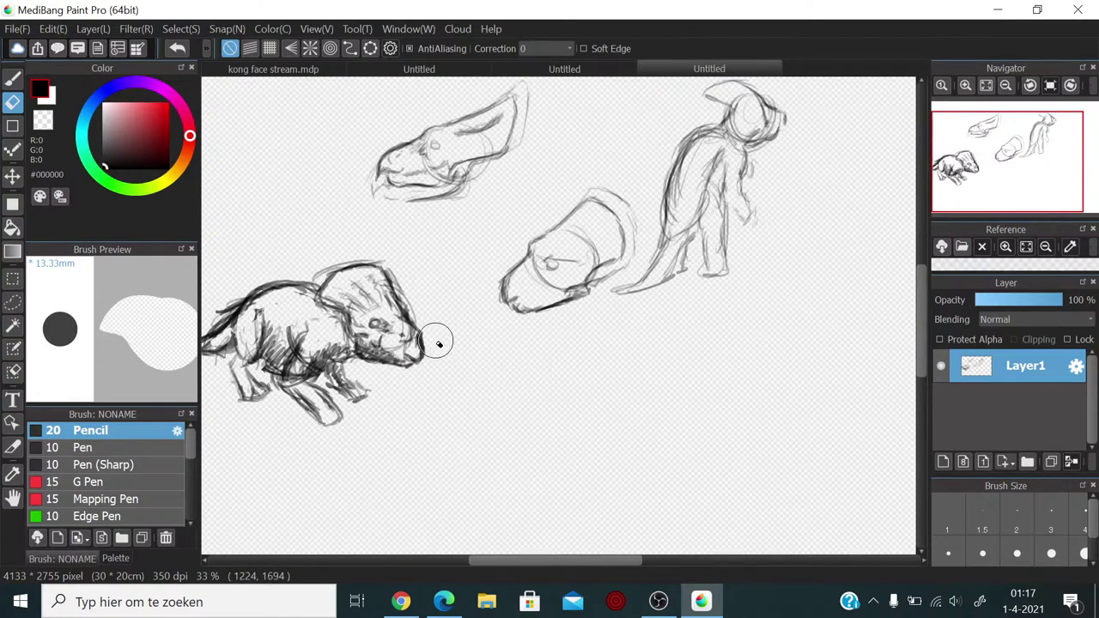
mouse_move(438, 340)
left_mouse_down()
mouse_move(386, 383)
mouse_move(408, 330)
mouse_move(390, 331)
mouse_move(363, 298)
mouse_move(242, 315)
mouse_move(234, 305)
mouse_move(264, 297)
mouse_move(243, 301)
mouse_move(213, 364)
mouse_move(254, 367)
mouse_move(392, 309)
mouse_move(303, 383)
mouse_move(324, 413)
mouse_move(393, 367)
mouse_move(374, 329)
mouse_move(430, 277)
mouse_move(416, 198)
mouse_move(427, 164)
mouse_move(500, 98)
mouse_move(445, 198)
mouse_move(465, 225)
mouse_move(756, 230)
mouse_move(694, 276)
mouse_move(585, 235)
mouse_move(646, 153)
mouse_move(621, 159)
mouse_move(713, 133)
mouse_move(806, 145)
mouse_move(806, 183)
mouse_move(723, 247)
left_mouse_up()
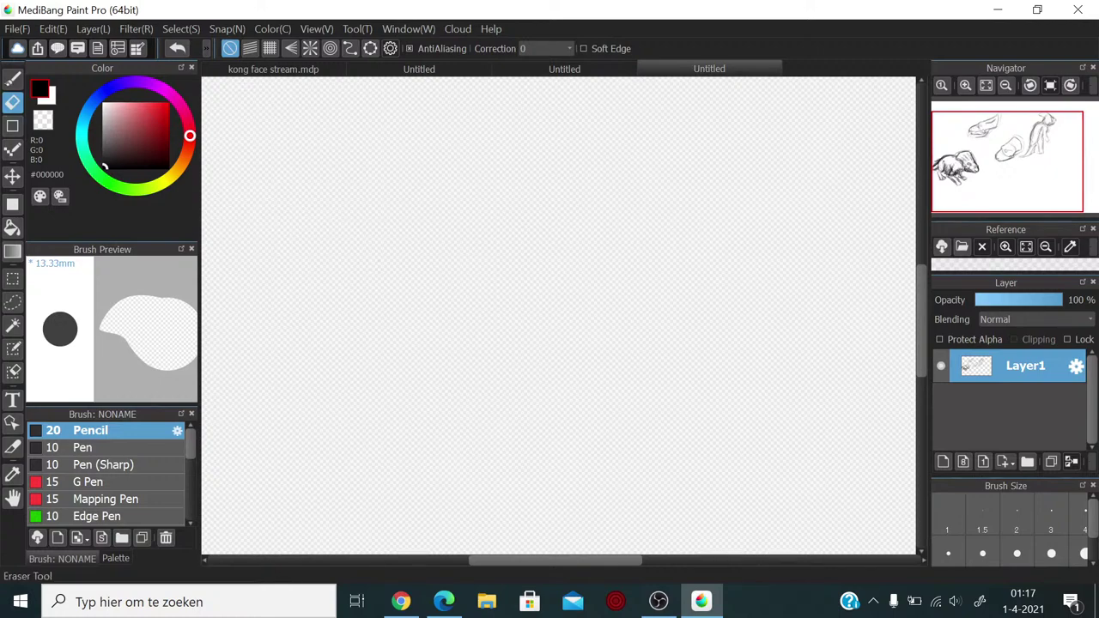
Step: Sketch a new creature's ribcage oval, back line, small pelvis oval and long trailing tail line with the pencil on the blank layer
left_click(12, 77)
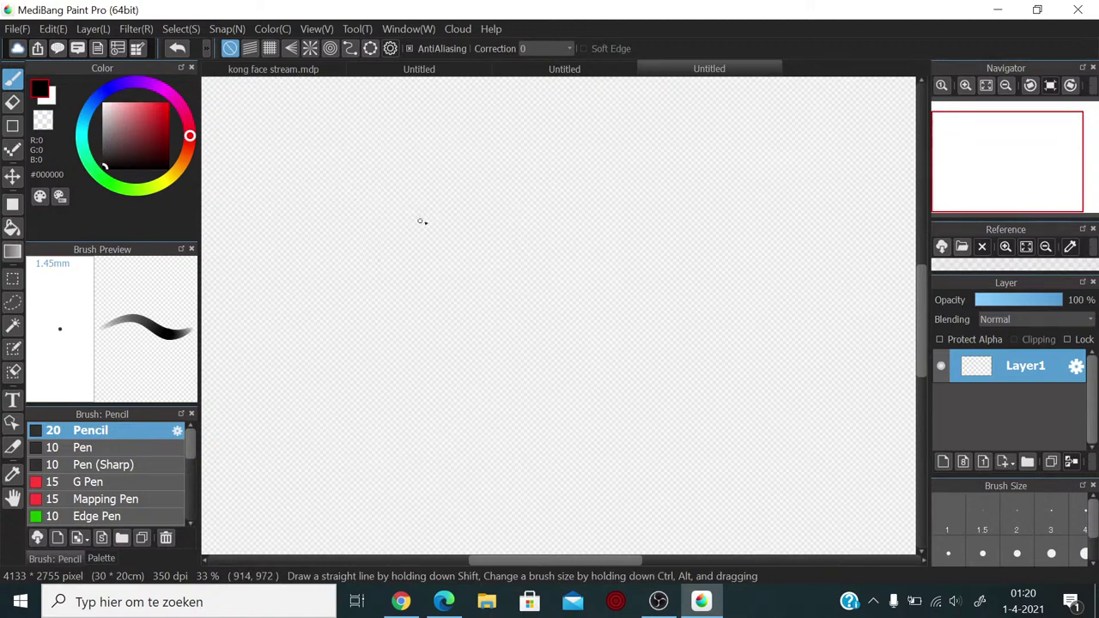
mouse_move(549, 225)
left_mouse_down()
mouse_move(490, 262)
mouse_move(541, 230)
mouse_move(496, 273)
left_mouse_up()
mouse_move(515, 223)
left_mouse_down()
mouse_move(559, 287)
mouse_move(497, 291)
left_mouse_up()
mouse_move(498, 249)
left_mouse_down()
mouse_move(573, 227)
mouse_move(509, 245)
mouse_move(516, 235)
mouse_move(499, 262)
mouse_move(459, 251)
mouse_move(520, 236)
left_mouse_up()
mouse_move(520, 236)
left_mouse_down()
mouse_move(468, 250)
mouse_move(503, 245)
mouse_move(484, 257)
mouse_move(503, 294)
mouse_move(499, 276)
mouse_move(585, 259)
mouse_move(505, 275)
mouse_move(486, 250)
mouse_move(482, 263)
mouse_move(544, 299)
mouse_move(574, 282)
mouse_move(574, 268)
mouse_move(532, 301)
mouse_move(579, 249)
mouse_move(521, 300)
mouse_move(568, 242)
mouse_move(569, 263)
mouse_move(557, 233)
mouse_move(557, 277)
mouse_move(521, 311)
mouse_move(583, 272)
left_mouse_up()
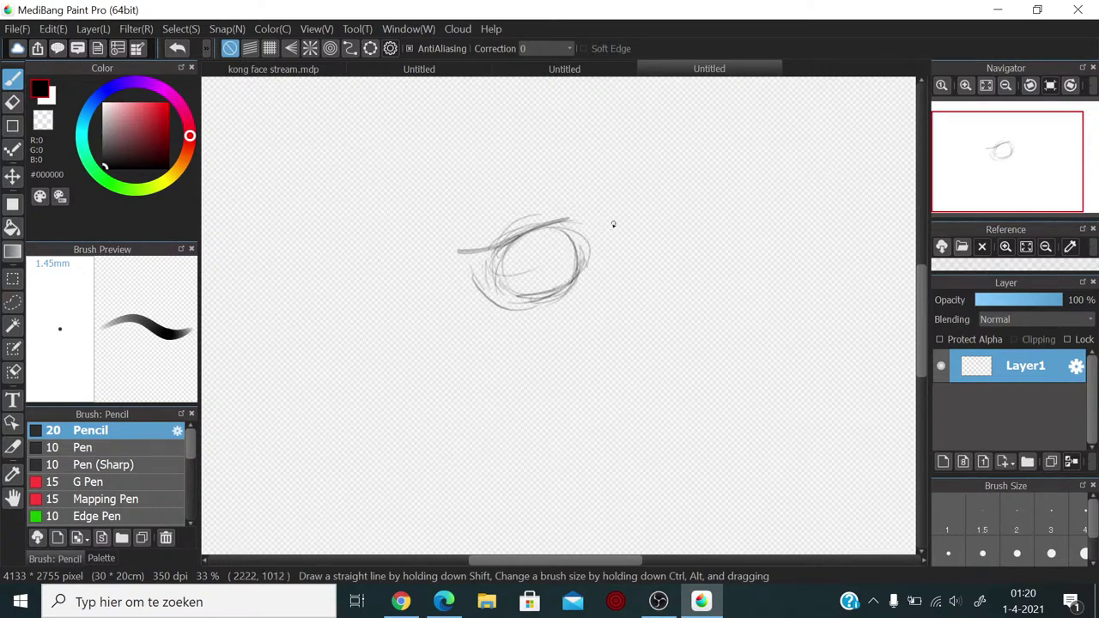
mouse_move(602, 217)
left_mouse_down()
mouse_move(651, 234)
mouse_move(646, 224)
mouse_move(607, 221)
mouse_move(639, 226)
mouse_move(619, 217)
mouse_move(640, 228)
mouse_move(624, 243)
mouse_move(649, 244)
mouse_move(589, 218)
mouse_move(585, 232)
mouse_move(654, 231)
mouse_move(750, 285)
mouse_move(869, 284)
mouse_move(905, 301)
left_mouse_up()
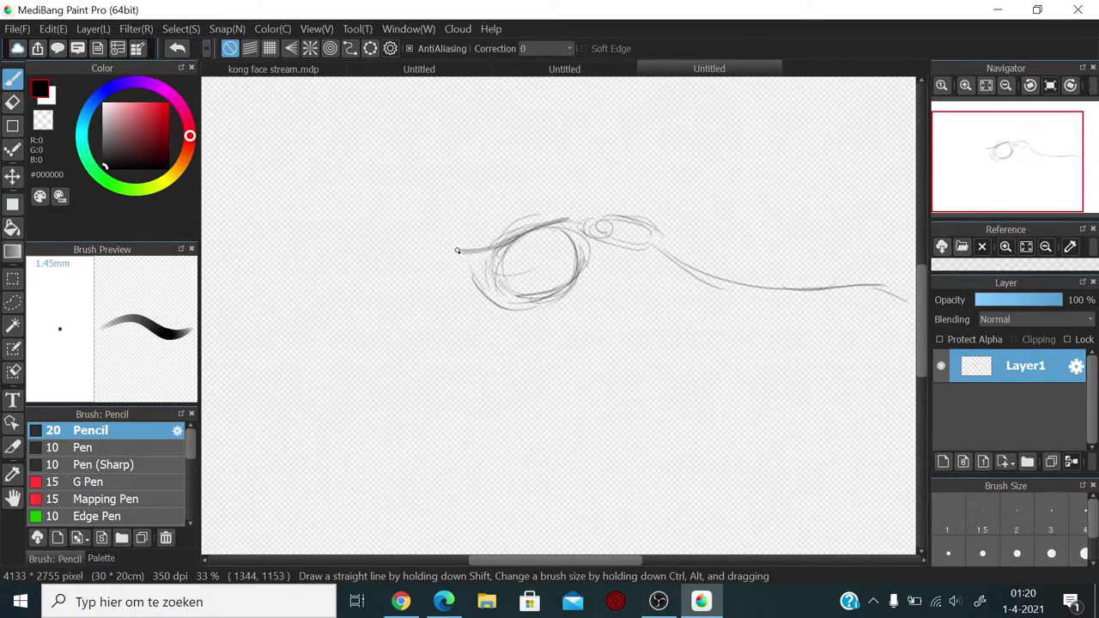
Step: Rough in the creature's curved neck, long pointed head with a skull oval, throat line and shoulder oval
mouse_move(472, 249)
left_mouse_down()
mouse_move(401, 226)
mouse_move(450, 258)
mouse_move(374, 210)
mouse_move(395, 228)
mouse_move(340, 218)
mouse_move(364, 209)
left_mouse_up()
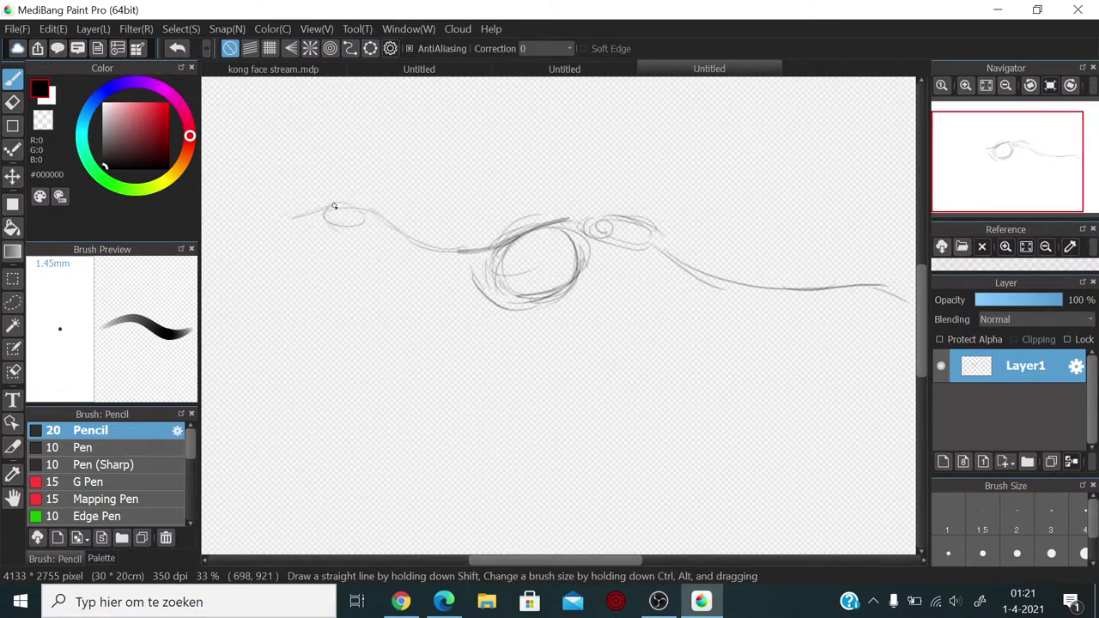
left_click_drag(335, 206, 276, 224)
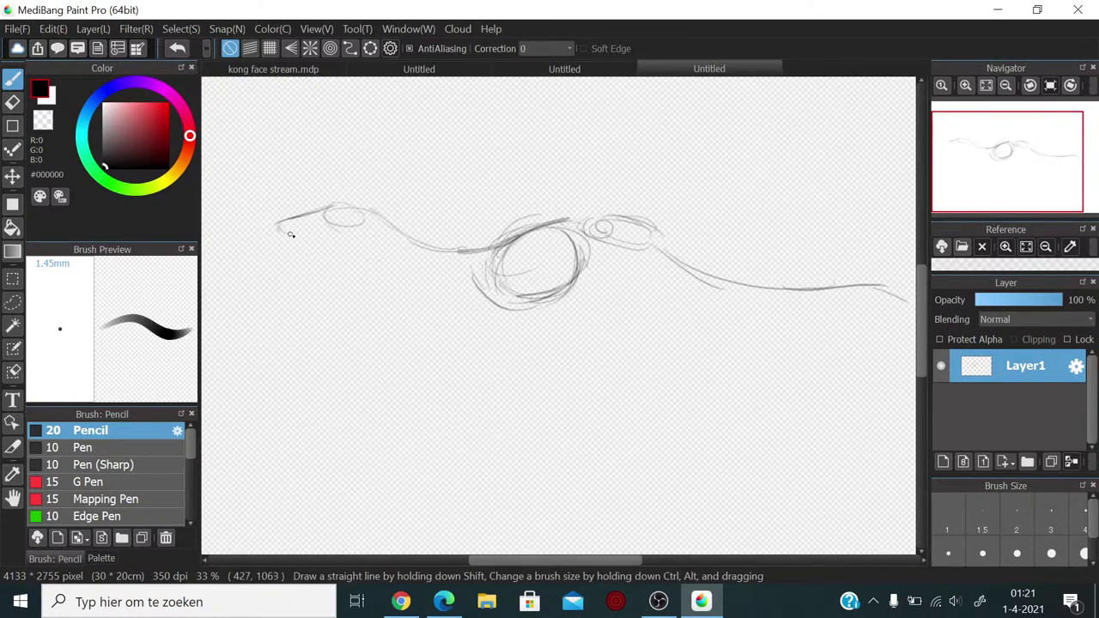
mouse_move(279, 227)
left_mouse_down()
mouse_move(357, 234)
mouse_move(336, 244)
mouse_move(362, 230)
left_mouse_up()
left_click_drag(333, 242, 300, 233)
mouse_move(368, 241)
left_mouse_down()
mouse_move(432, 290)
mouse_move(481, 268)
mouse_move(460, 282)
mouse_move(473, 298)
mouse_move(477, 267)
mouse_move(496, 313)
mouse_move(524, 279)
mouse_move(473, 284)
mouse_move(478, 260)
mouse_move(502, 256)
mouse_move(472, 283)
mouse_move(527, 264)
mouse_move(515, 255)
mouse_move(485, 290)
left_mouse_up()
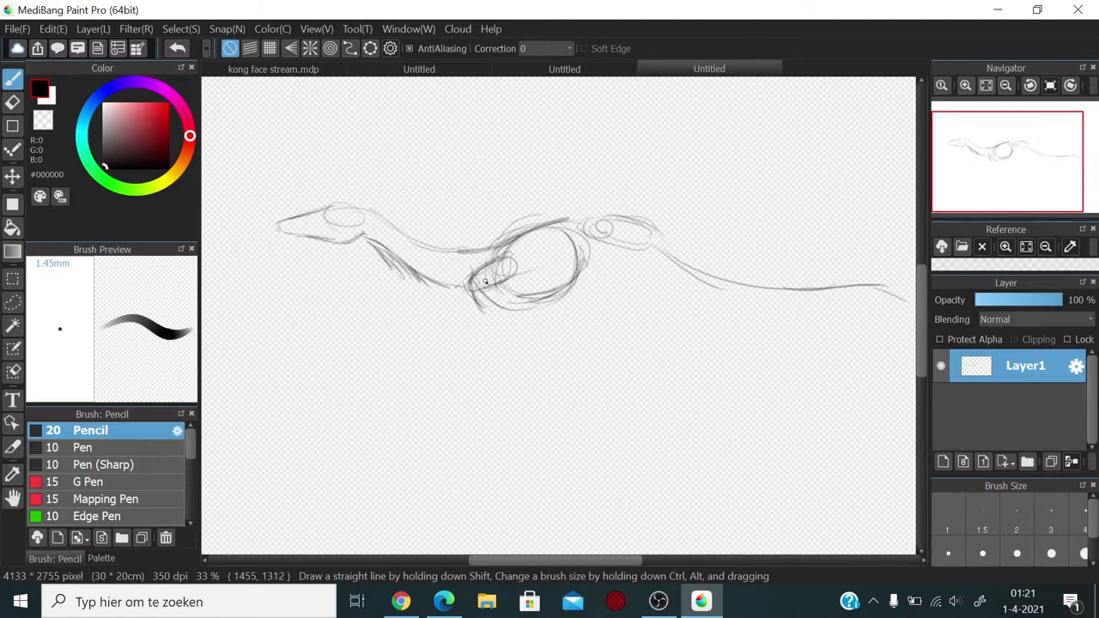
Step: Block in both front legs reaching forward and both hind legs in a running pose with simple construction lines
mouse_move(477, 291)
left_mouse_down()
mouse_move(482, 282)
mouse_move(491, 319)
mouse_move(480, 332)
mouse_move(490, 325)
mouse_move(442, 351)
mouse_move(456, 356)
mouse_move(438, 366)
mouse_move(473, 344)
mouse_move(453, 369)
left_mouse_up()
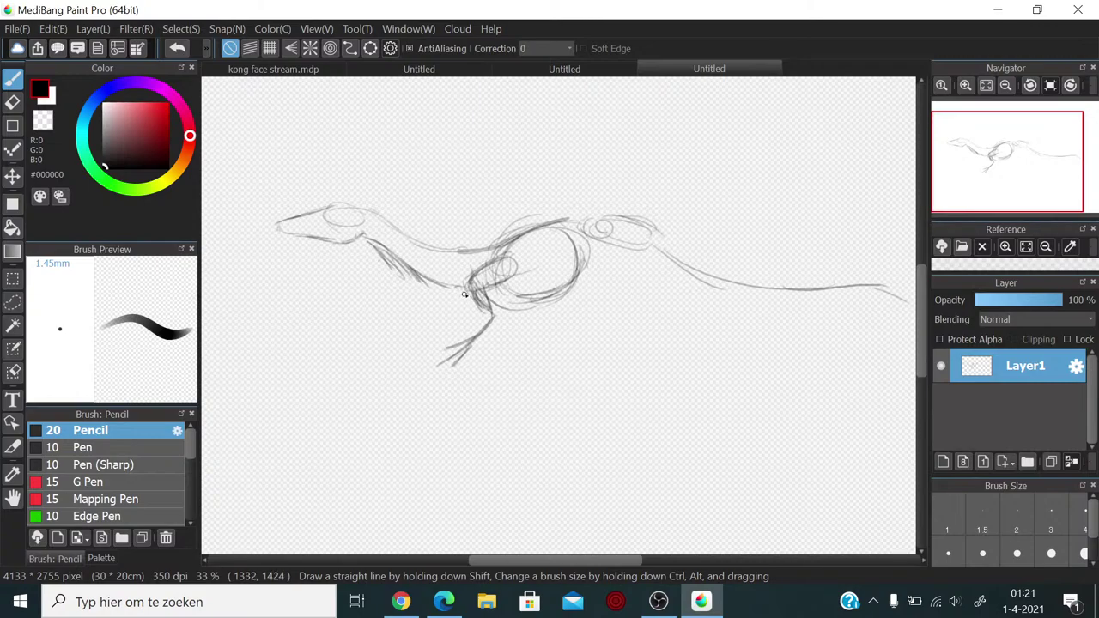
mouse_move(472, 296)
left_mouse_down()
mouse_move(438, 317)
mouse_move(448, 316)
left_mouse_up()
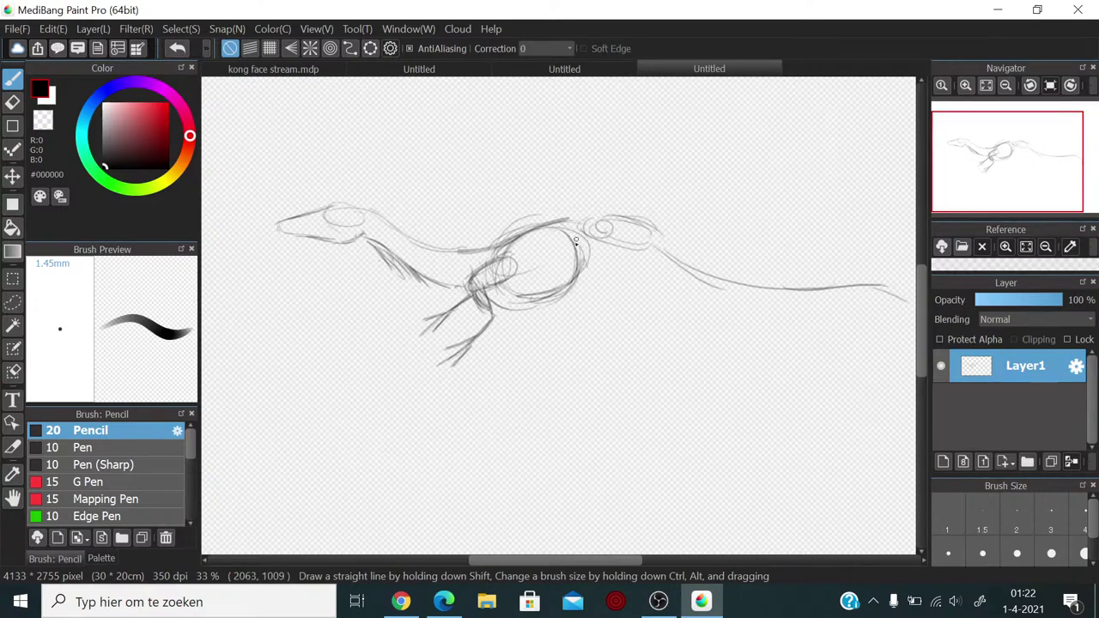
mouse_move(600, 232)
left_mouse_down()
mouse_move(595, 266)
mouse_move(609, 312)
left_mouse_up()
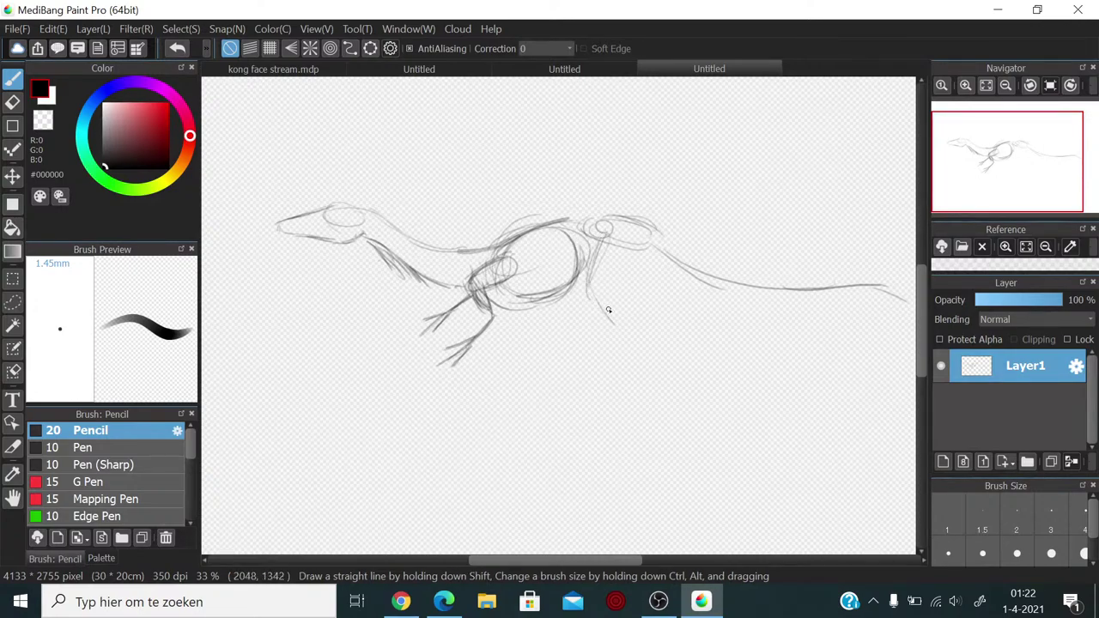
mouse_move(652, 358)
left_mouse_down()
mouse_move(626, 331)
mouse_move(655, 359)
mouse_move(652, 384)
left_mouse_up()
mouse_move(603, 295)
left_mouse_down()
mouse_move(650, 333)
mouse_move(638, 340)
mouse_move(630, 320)
mouse_move(626, 328)
mouse_move(651, 338)
mouse_move(668, 370)
mouse_move(664, 404)
left_mouse_up()
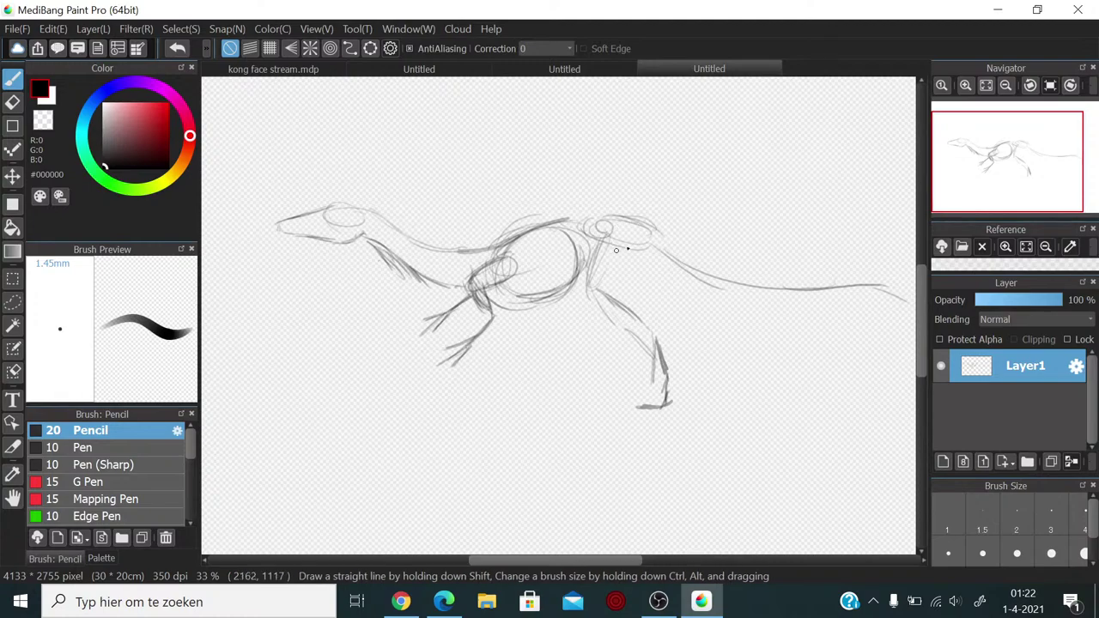
left_click_drag(583, 263, 569, 283)
mouse_move(610, 236)
left_mouse_down()
mouse_move(546, 271)
mouse_move(611, 320)
mouse_move(544, 328)
mouse_move(550, 359)
left_mouse_up()
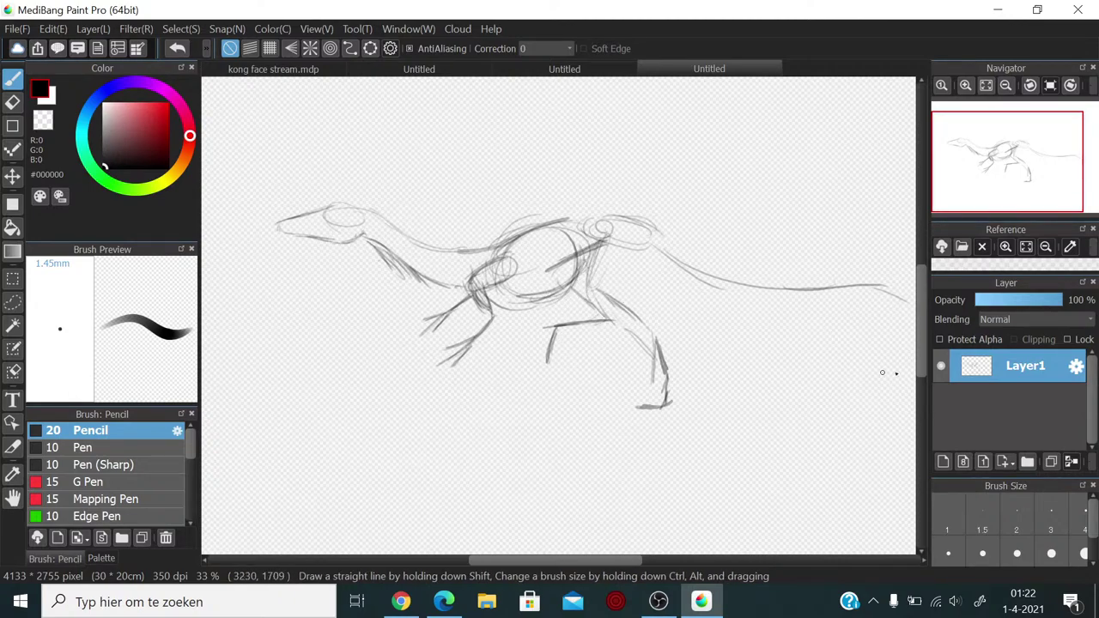
Step: Lower the construction sketch layer's opacity to 55% and add a new layer above it
left_click(1026, 300)
left_click_drag(1026, 300, 1023, 300)
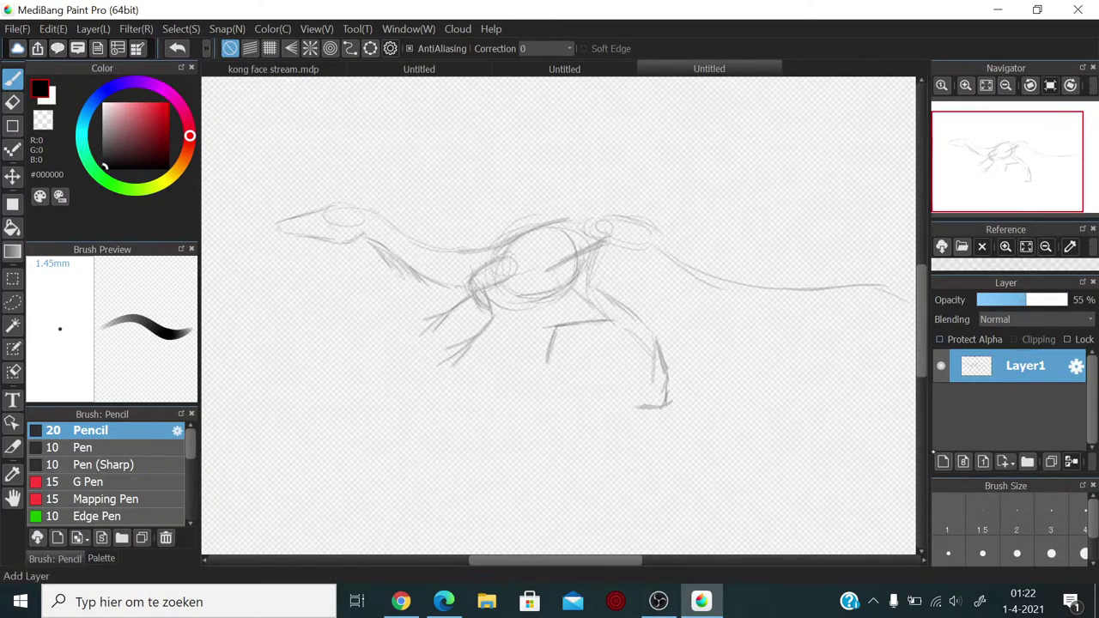
left_click(942, 461)
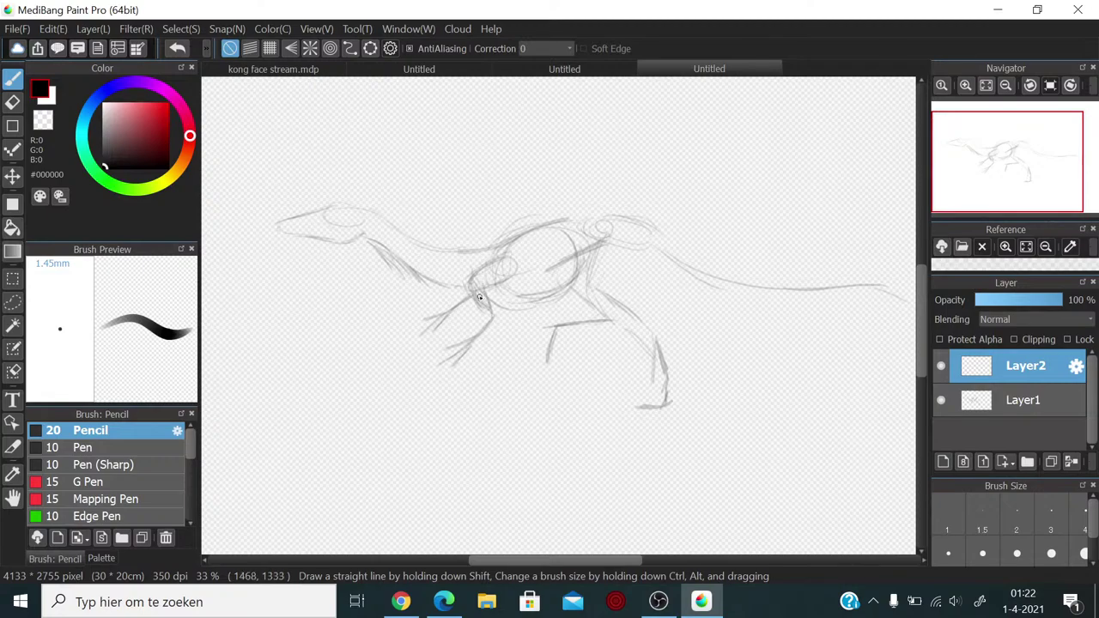
Step: Outline the head with its eye, mouth and jaw and the top of the neck on the new layer, using the pencil at size 8.5
key("ctrl+alt")
mouse_move(517, 274)
left_mouse_down()
mouse_move(490, 274)
mouse_move(521, 279)
left_mouse_up()
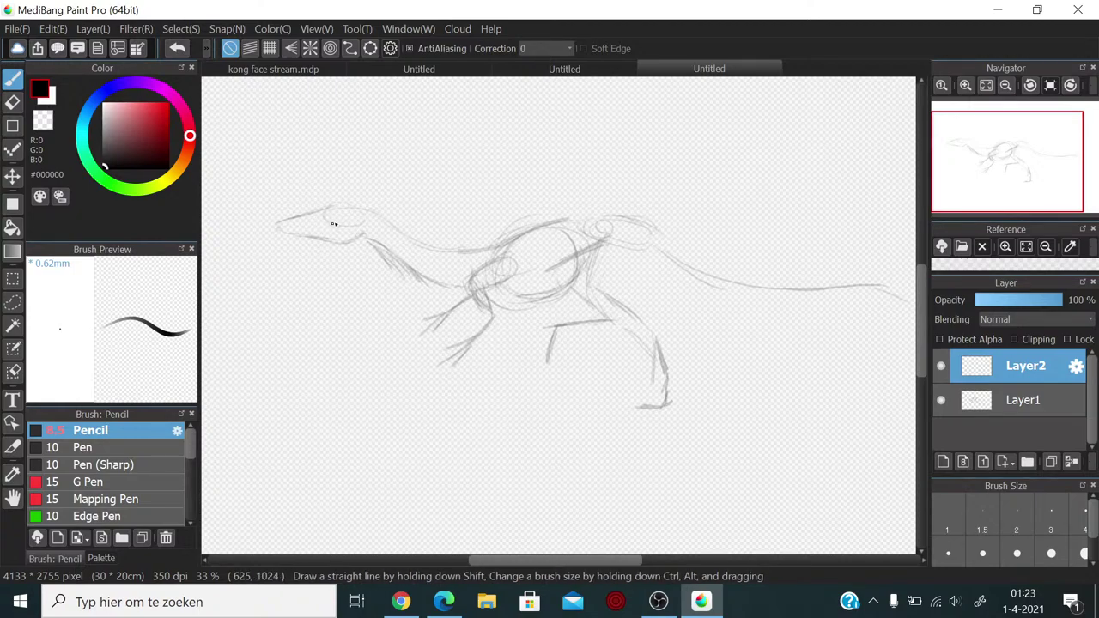
left_click_drag(335, 215, 330, 220)
left_click_drag(305, 215, 324, 211)
left_click_drag(283, 231, 330, 239)
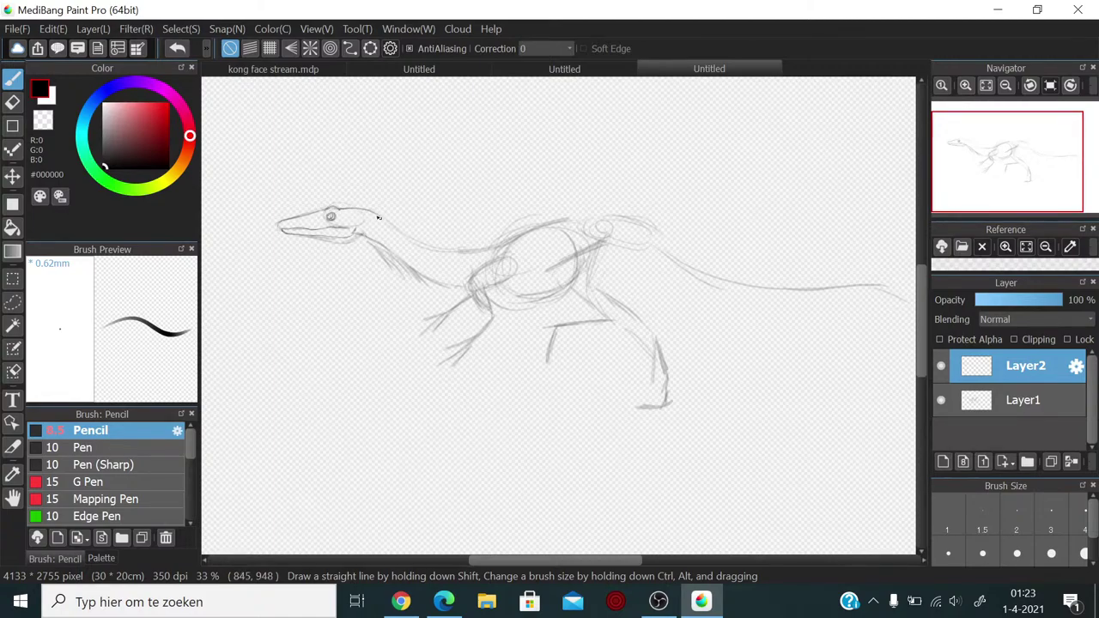
mouse_move(378, 217)
left_mouse_down()
mouse_move(429, 251)
mouse_move(489, 247)
left_mouse_up()
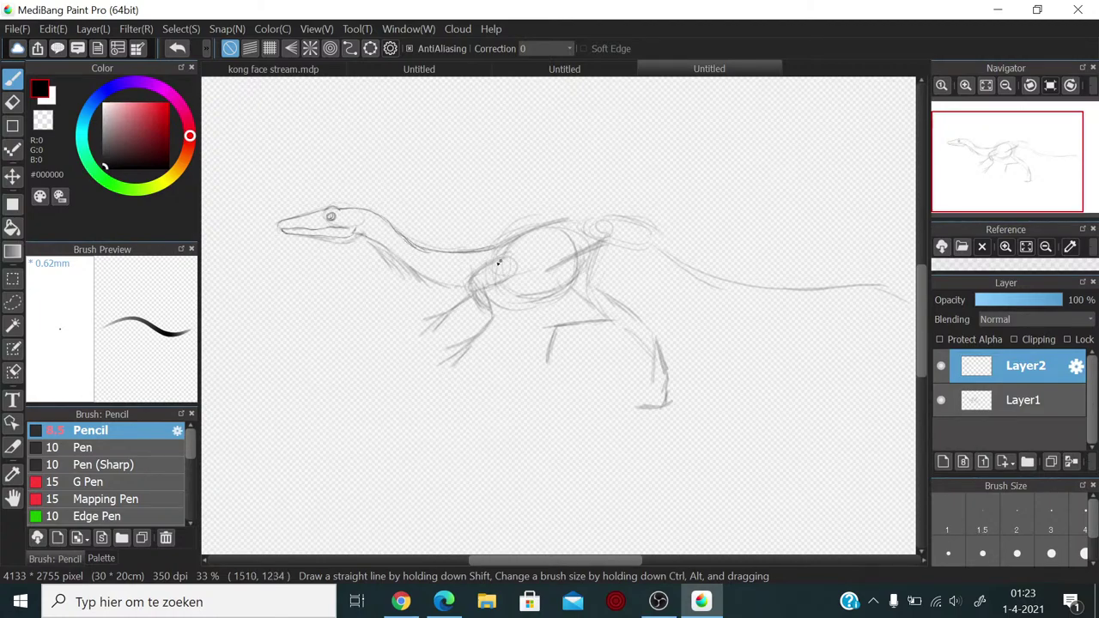
Step: Outline the back from the neck base to the hip and draw the near front leg with its clawed foot
mouse_move(489, 248)
left_mouse_down()
mouse_move(570, 218)
mouse_move(537, 239)
mouse_move(536, 224)
mouse_move(588, 221)
mouse_move(480, 251)
left_mouse_up()
mouse_move(460, 288)
left_mouse_down()
mouse_move(486, 304)
mouse_move(471, 294)
mouse_move(489, 309)
mouse_move(494, 290)
mouse_move(488, 330)
mouse_move(497, 322)
mouse_move(478, 322)
mouse_move(484, 314)
mouse_move(471, 336)
left_mouse_up()
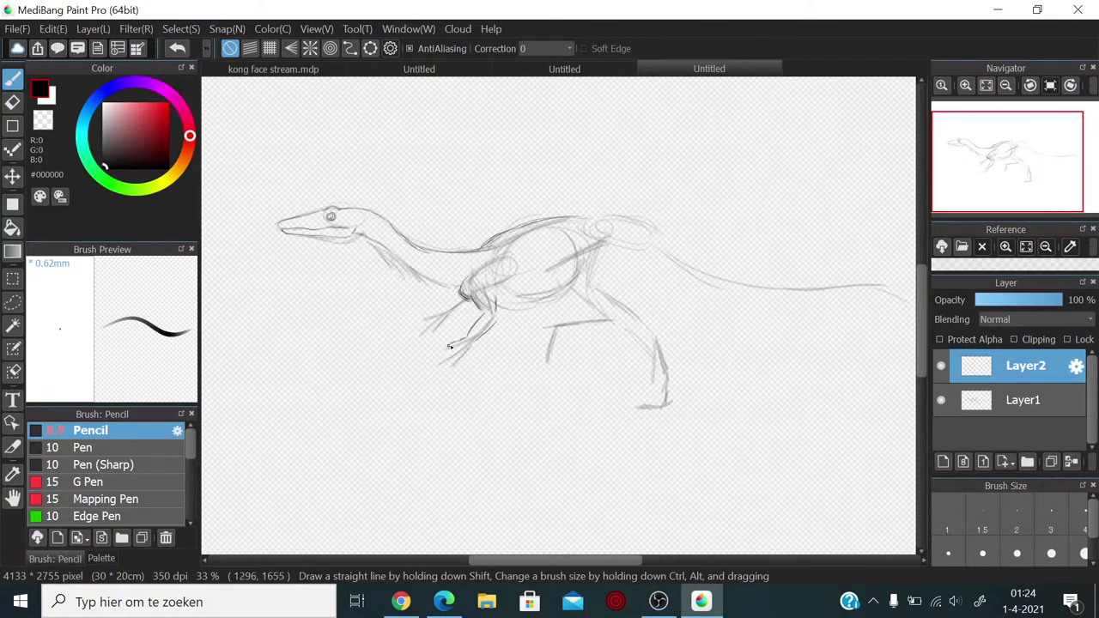
left_click_drag(448, 346, 436, 350)
mouse_move(444, 359)
left_mouse_down()
mouse_move(434, 366)
mouse_move(454, 360)
left_mouse_up()
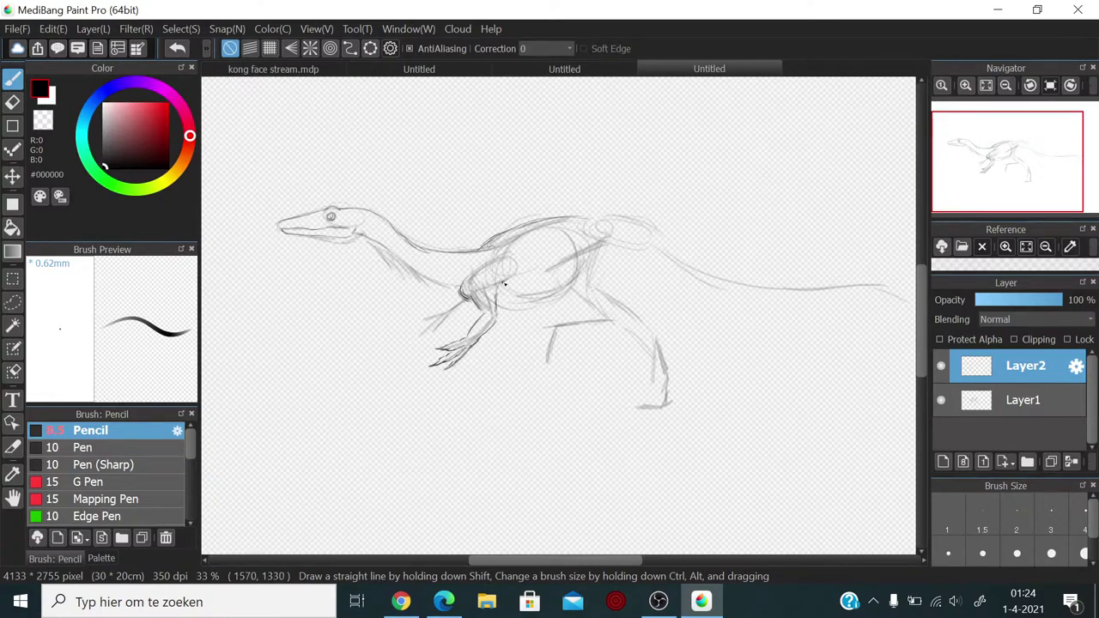
Step: Draw the belly line behind the near front leg and the underside of the tail out to its tip
mouse_move(504, 284)
left_mouse_down()
mouse_move(513, 269)
mouse_move(502, 290)
mouse_move(542, 309)
mouse_move(575, 277)
mouse_move(556, 305)
mouse_move(536, 312)
left_mouse_up()
mouse_move(579, 257)
left_mouse_down()
mouse_move(574, 302)
mouse_move(627, 317)
mouse_move(626, 305)
mouse_move(673, 306)
left_mouse_up()
left_click_drag(716, 317, 758, 323)
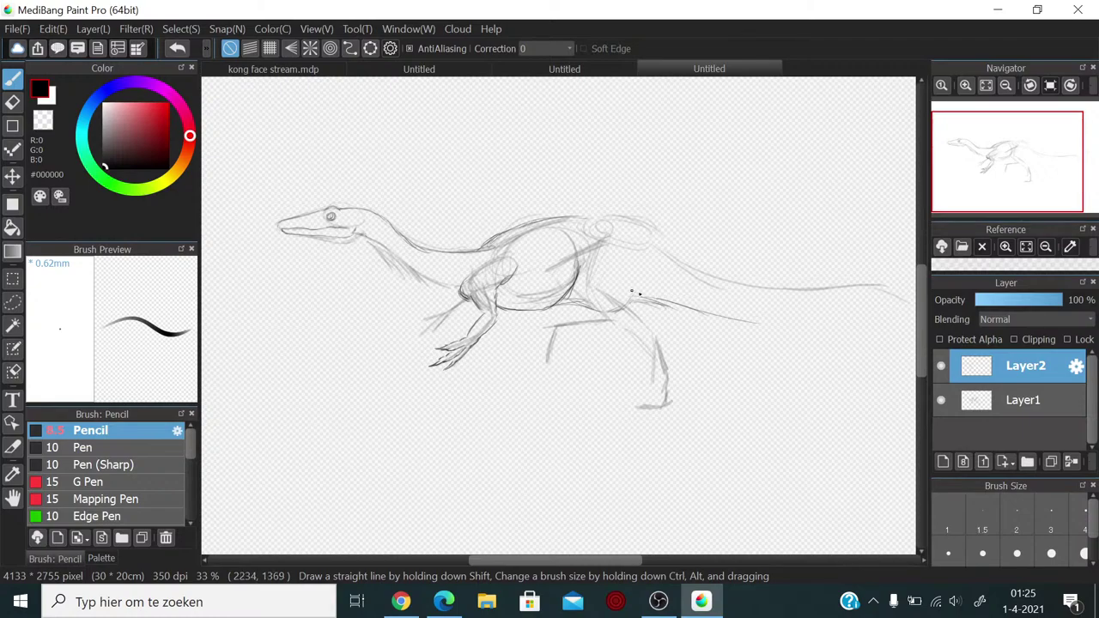
mouse_move(633, 296)
left_mouse_down()
mouse_move(703, 316)
mouse_move(814, 318)
mouse_move(864, 311)
left_mouse_up()
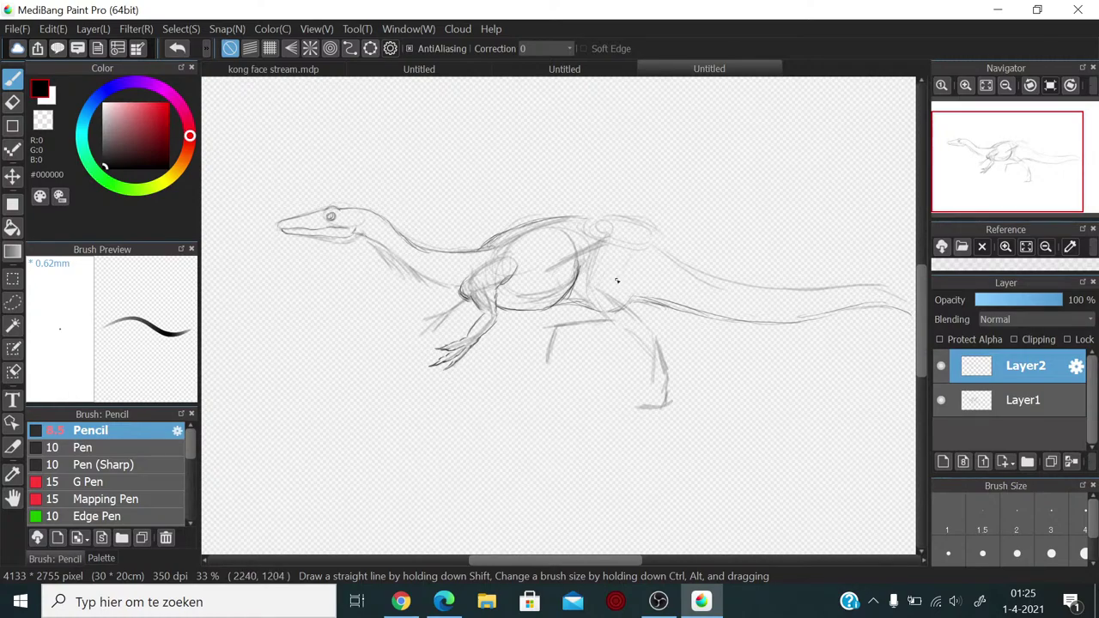
Step: Outline the near hind leg from thigh to foot and add light shading along its lower leg
mouse_move(616, 280)
left_mouse_down()
mouse_move(635, 260)
mouse_move(621, 275)
mouse_move(600, 259)
mouse_move(581, 266)
mouse_move(585, 282)
mouse_move(577, 249)
mouse_move(588, 301)
mouse_move(580, 244)
mouse_move(601, 306)
mouse_move(587, 298)
mouse_move(587, 289)
mouse_move(625, 308)
mouse_move(632, 297)
mouse_move(618, 299)
mouse_move(659, 332)
mouse_move(669, 367)
left_mouse_up()
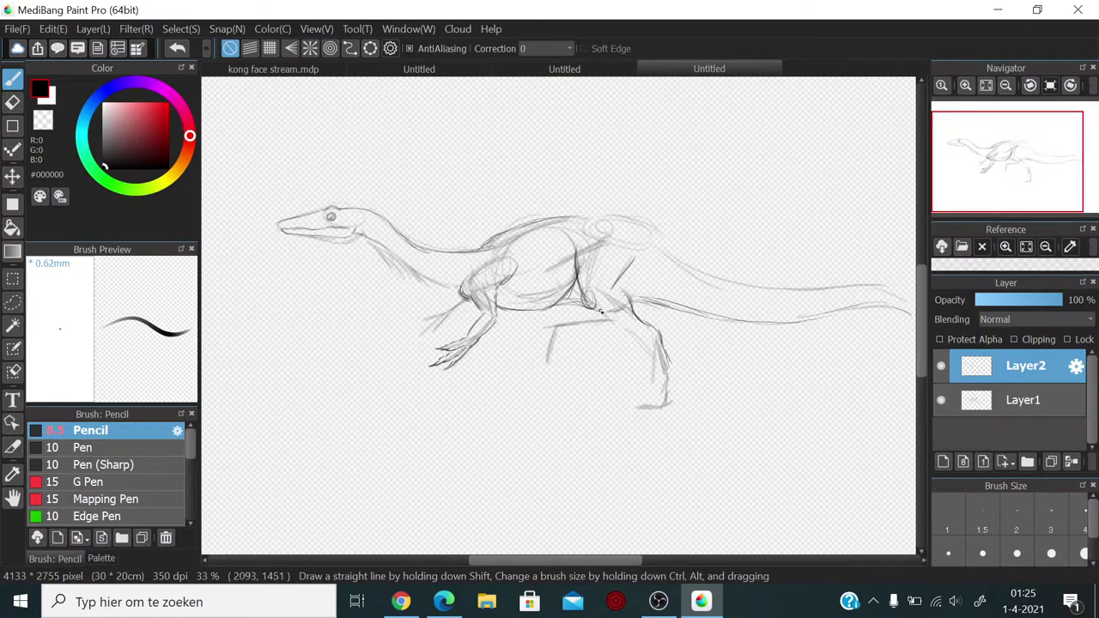
left_click_drag(601, 311, 658, 378)
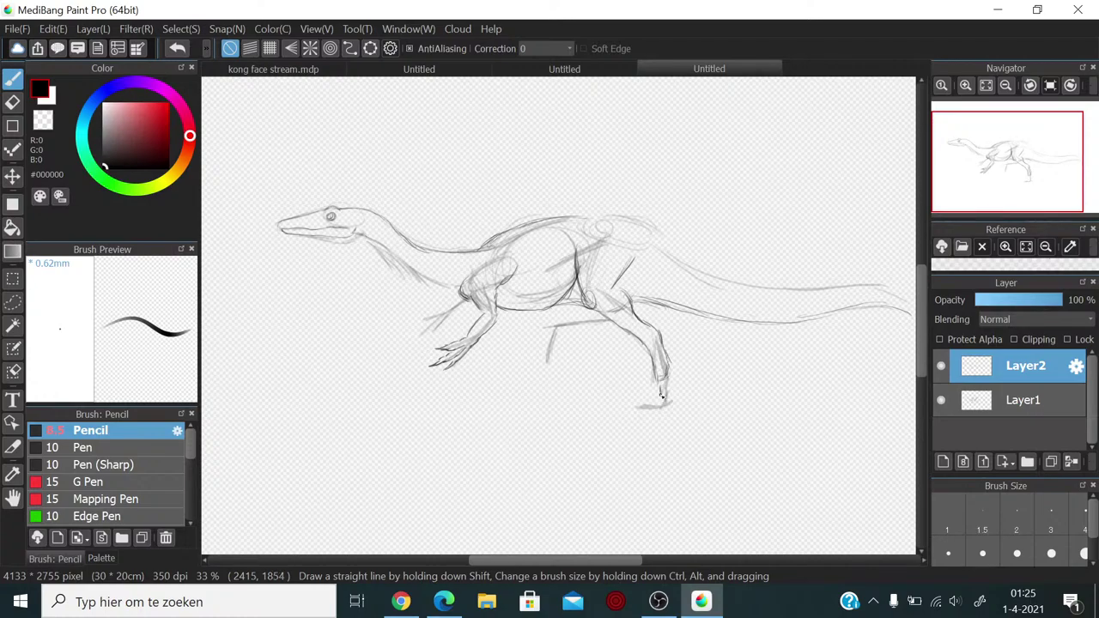
mouse_move(661, 396)
left_mouse_down()
mouse_move(646, 413)
mouse_move(660, 412)
left_mouse_up()
left_click_drag(670, 378, 668, 361)
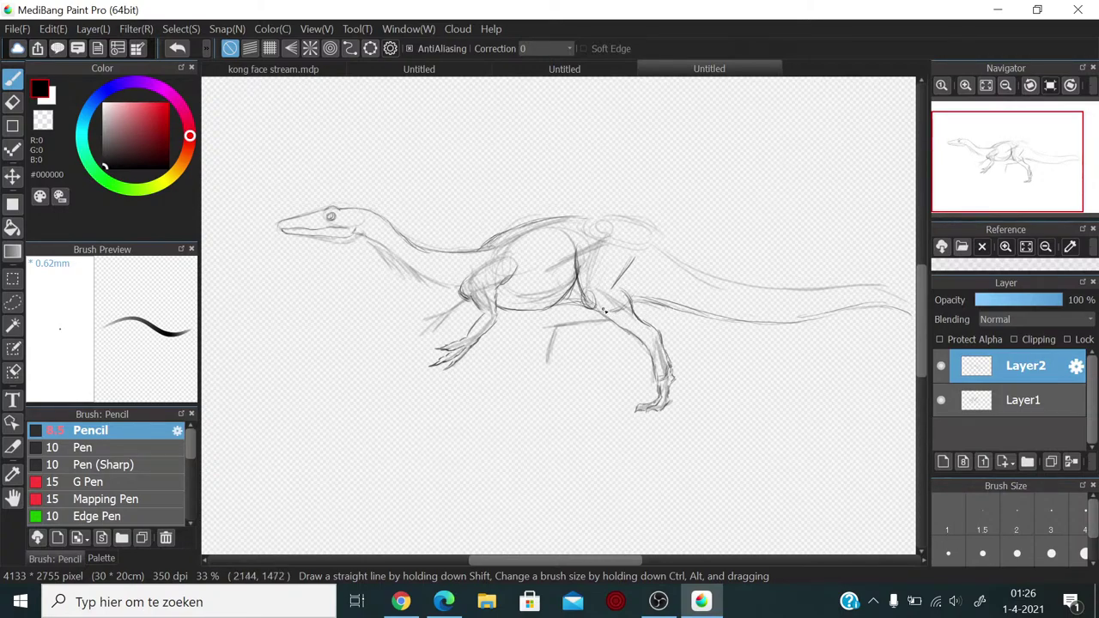
mouse_move(619, 320)
left_mouse_down()
mouse_move(664, 356)
mouse_move(656, 377)
mouse_move(648, 341)
left_mouse_up()
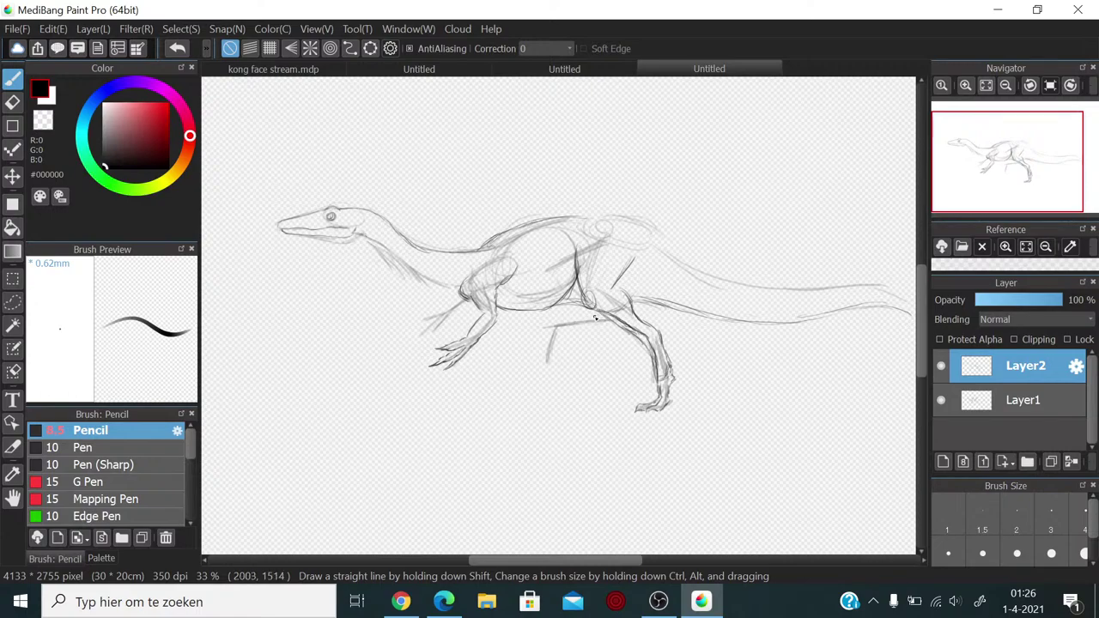
Step: Draw the far hind leg and far front leg with clawed feet, and reduce the eraser size to 0.73 mm
mouse_move(569, 319)
left_mouse_down()
mouse_move(590, 316)
mouse_move(559, 323)
mouse_move(612, 324)
left_mouse_up()
mouse_move(603, 311)
left_mouse_down()
mouse_move(637, 339)
mouse_move(586, 333)
mouse_move(567, 321)
mouse_move(572, 305)
mouse_move(562, 359)
left_mouse_up()
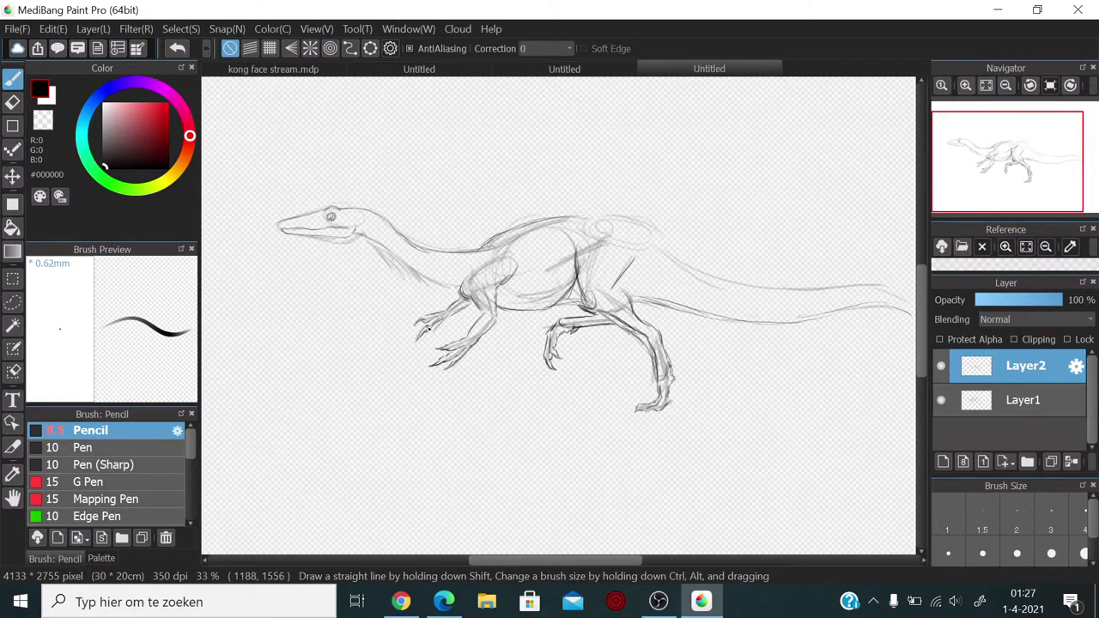
left_click_drag(474, 339, 458, 348)
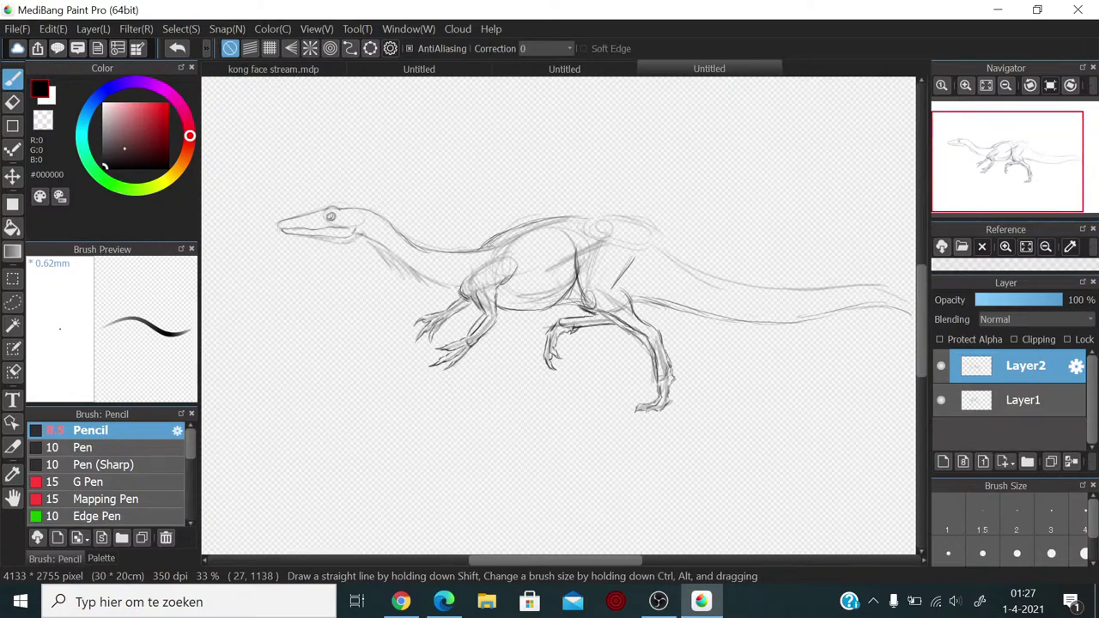
key("e")
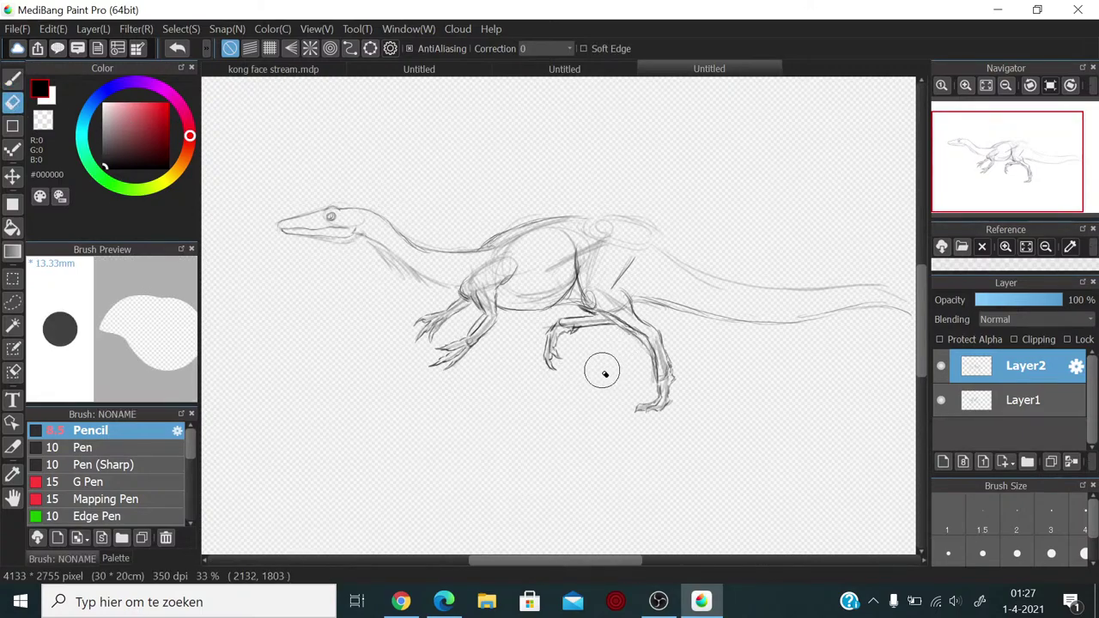
mouse_move(604, 380)
left_mouse_down()
mouse_move(578, 383)
mouse_move(598, 380)
mouse_move(619, 337)
left_mouse_up()
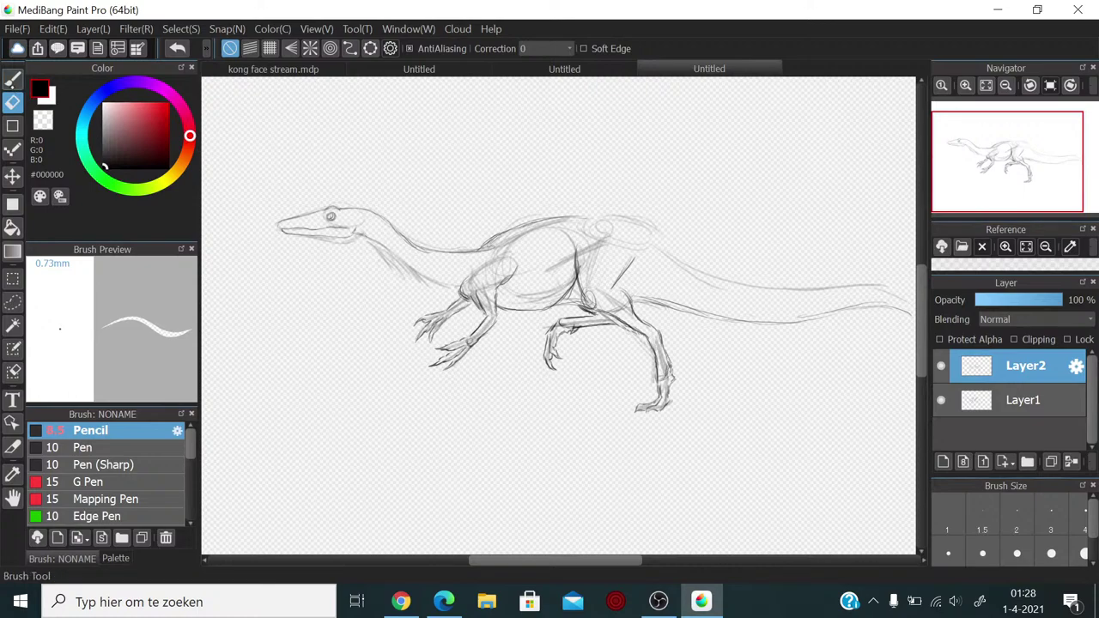
Step: Shade a band from the head along the neck and back to the hip with a size 38 pencil in grey #9A8C8C
left_click(12, 77)
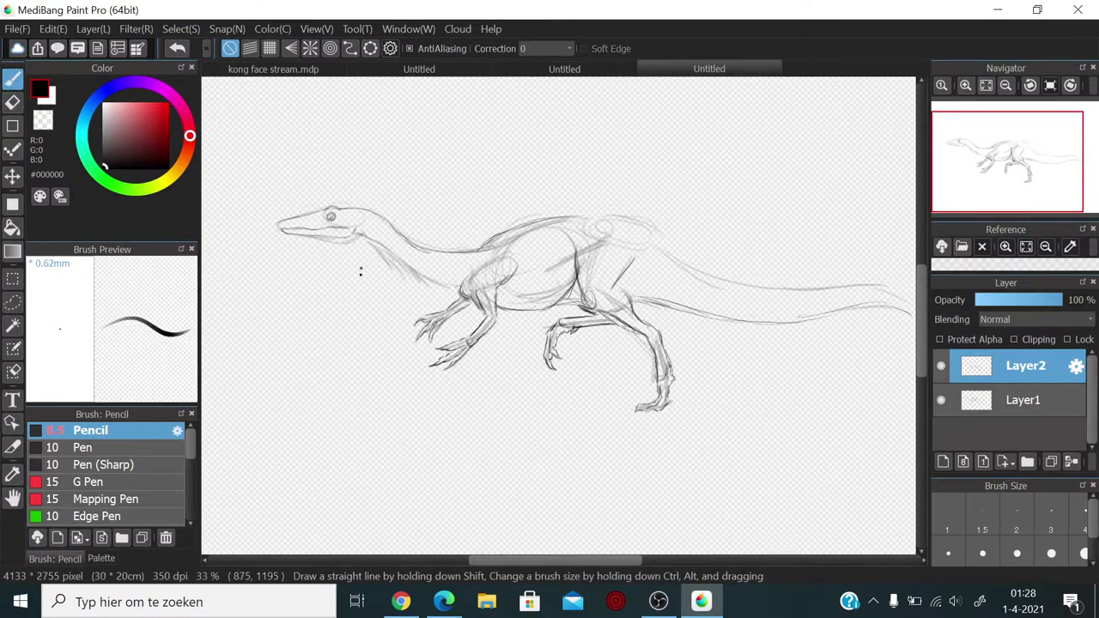
left_click_drag(334, 314, 326, 310)
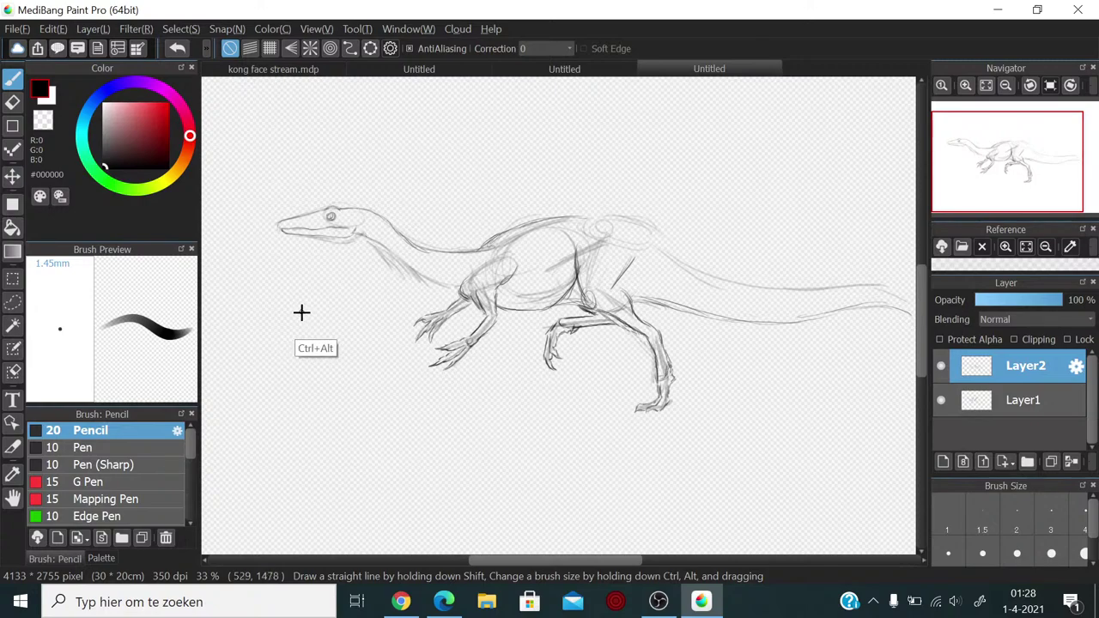
left_click_drag(301, 312, 330, 316)
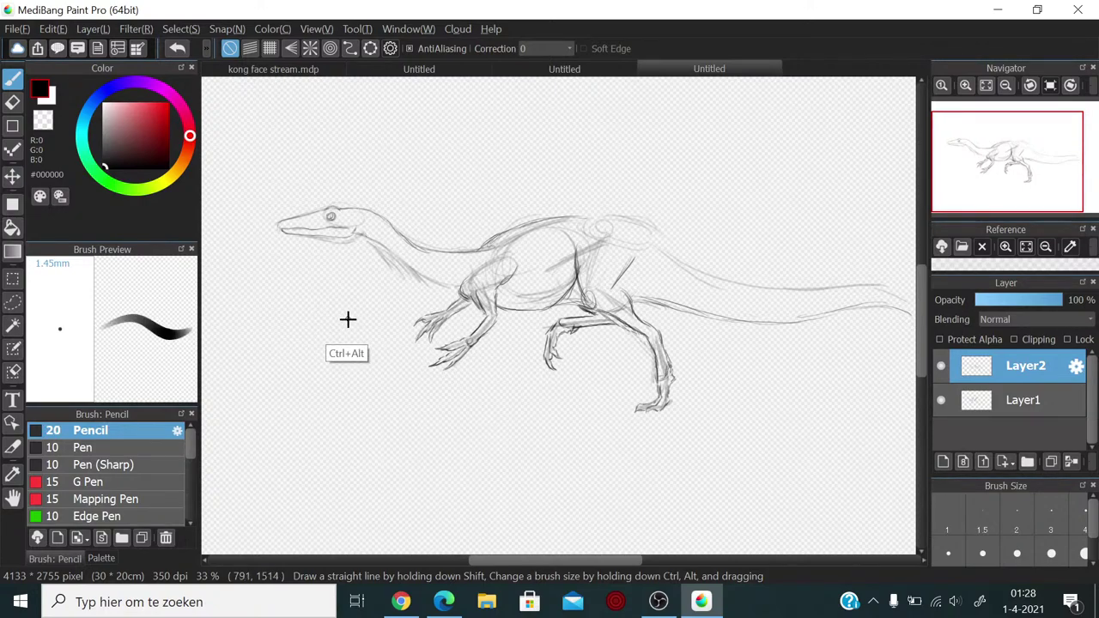
left_click_drag(340, 318, 363, 316, "ctrl+alt")
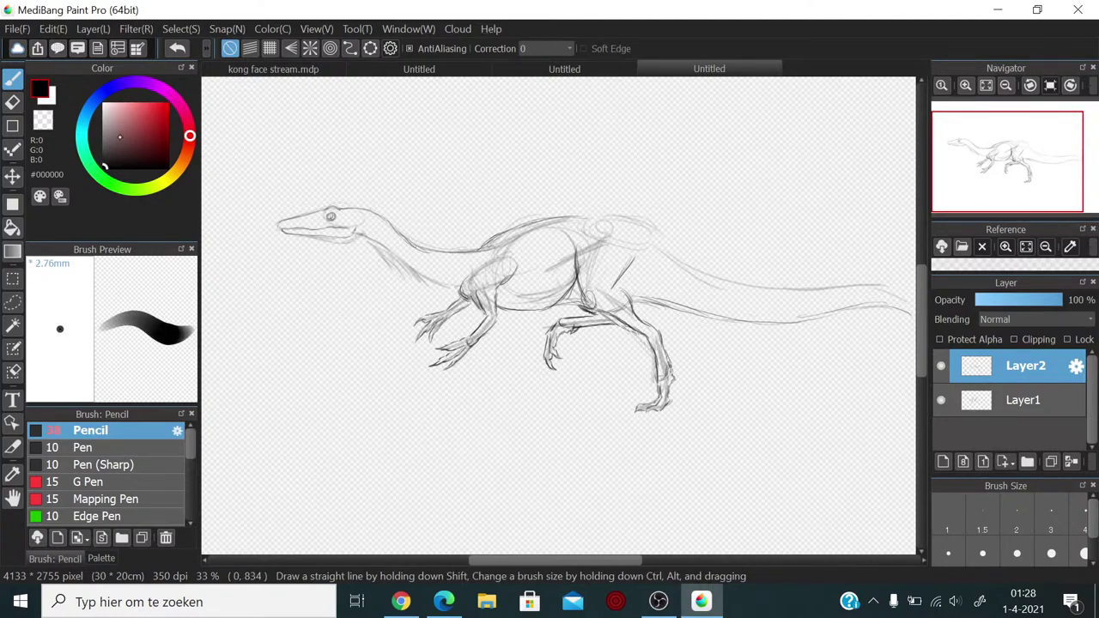
left_click(108, 129)
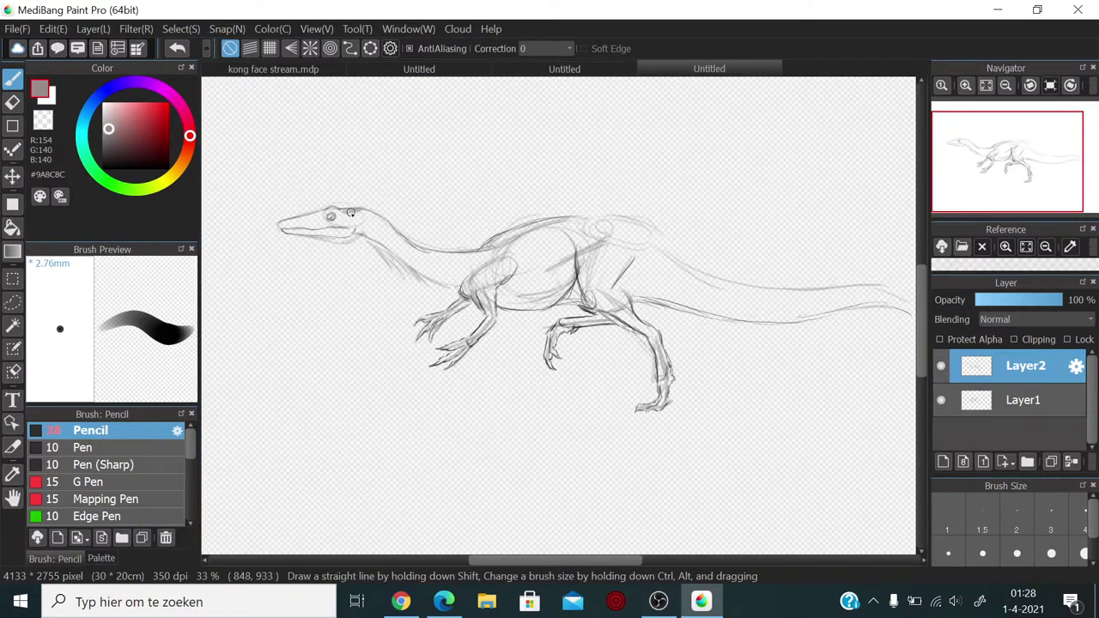
mouse_move(351, 212)
left_mouse_down()
mouse_move(382, 213)
mouse_move(371, 216)
left_mouse_up()
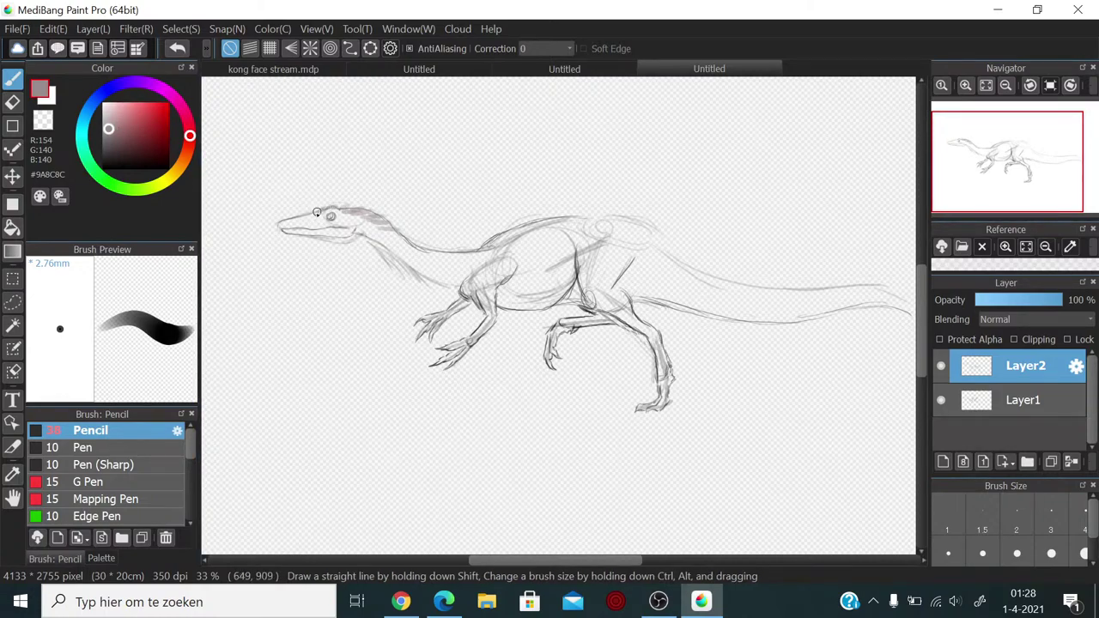
mouse_move(339, 208)
left_mouse_down()
mouse_move(413, 220)
mouse_move(386, 231)
mouse_move(422, 235)
mouse_move(403, 241)
mouse_move(423, 250)
mouse_move(472, 254)
mouse_move(537, 223)
mouse_move(527, 237)
mouse_move(557, 222)
mouse_move(483, 242)
mouse_move(548, 211)
mouse_move(565, 208)
mouse_move(543, 232)
mouse_move(592, 221)
left_mouse_up()
mouse_move(498, 233)
left_mouse_down()
mouse_move(569, 210)
mouse_move(619, 223)
mouse_move(601, 224)
mouse_move(658, 220)
mouse_move(643, 238)
left_mouse_up()
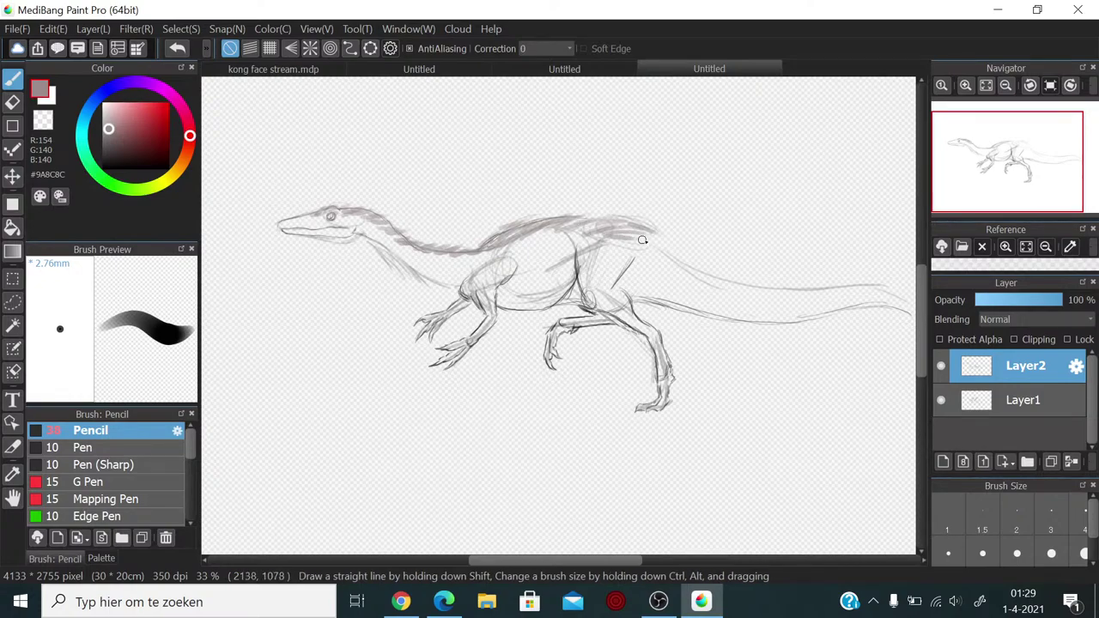
Step: Add grey shading strokes below the neck and back band and extend the band along the tail's upper side to the tip
mouse_move(363, 226)
left_mouse_down()
mouse_move(412, 258)
mouse_move(496, 258)
mouse_move(574, 236)
mouse_move(550, 250)
left_mouse_up()
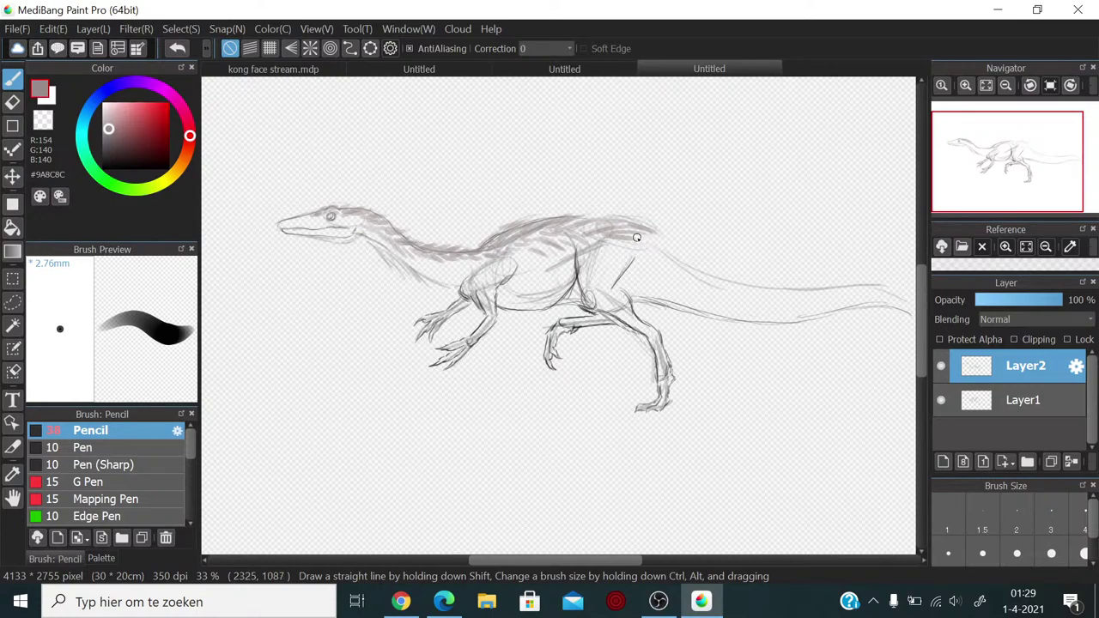
mouse_move(636, 237)
left_mouse_down()
mouse_move(726, 277)
mouse_move(694, 275)
mouse_move(733, 270)
left_mouse_up()
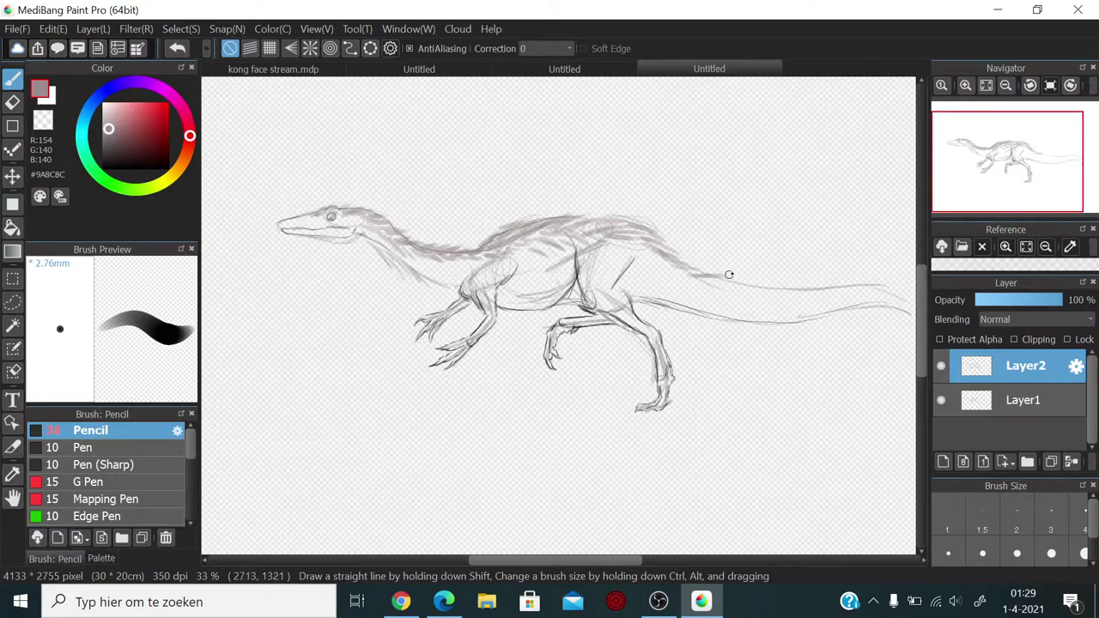
mouse_move(729, 275)
left_mouse_down()
mouse_move(685, 267)
mouse_move(790, 296)
mouse_move(879, 289)
left_mouse_up()
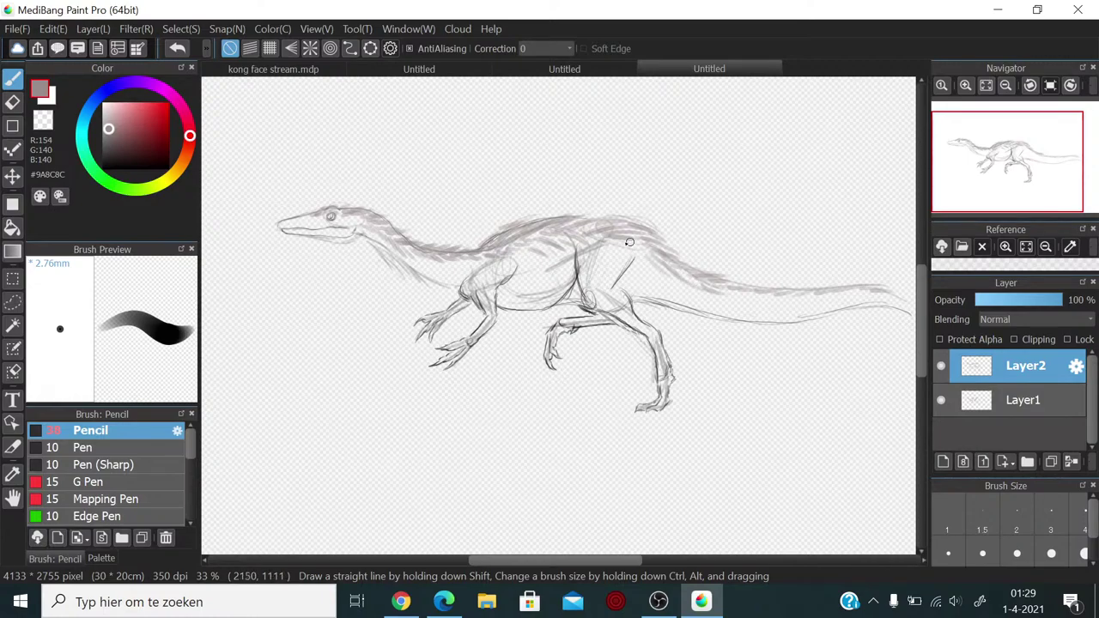
Step: Shade the near thigh and rear flank, the underside of the neck, and the belly with short grey pencil strokes
left_click_drag(630, 242, 639, 248)
mouse_move(577, 266)
left_mouse_down()
mouse_move(599, 285)
mouse_move(630, 266)
mouse_move(599, 298)
mouse_move(582, 273)
mouse_move(608, 319)
left_mouse_up()
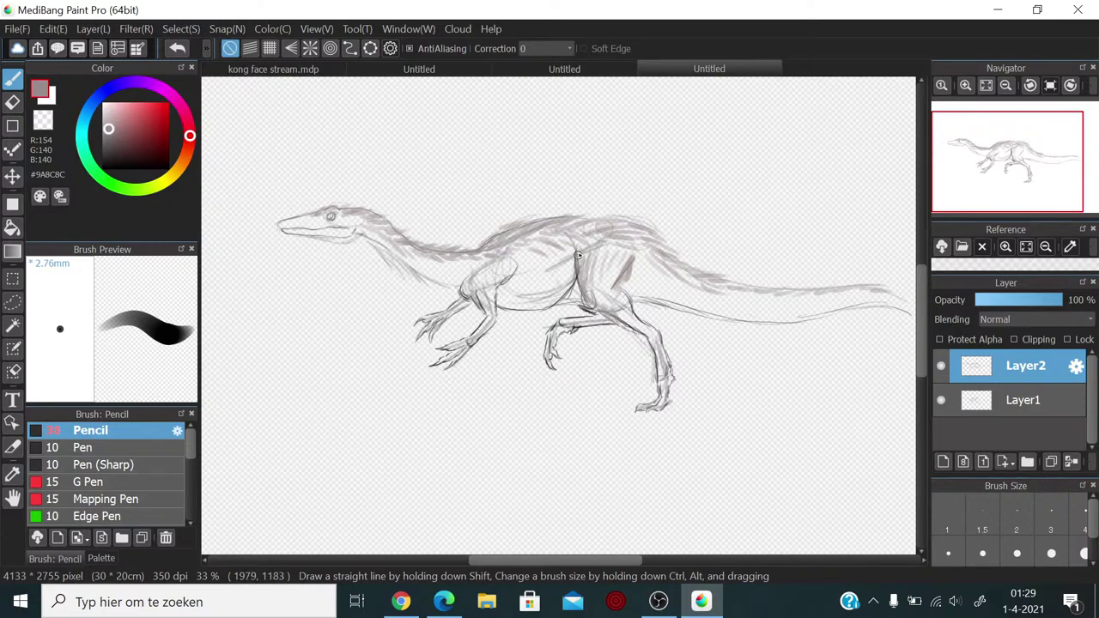
mouse_move(579, 255)
left_mouse_down()
mouse_move(572, 293)
mouse_move(547, 261)
mouse_move(533, 276)
mouse_move(554, 278)
mouse_move(546, 247)
mouse_move(564, 270)
left_mouse_up()
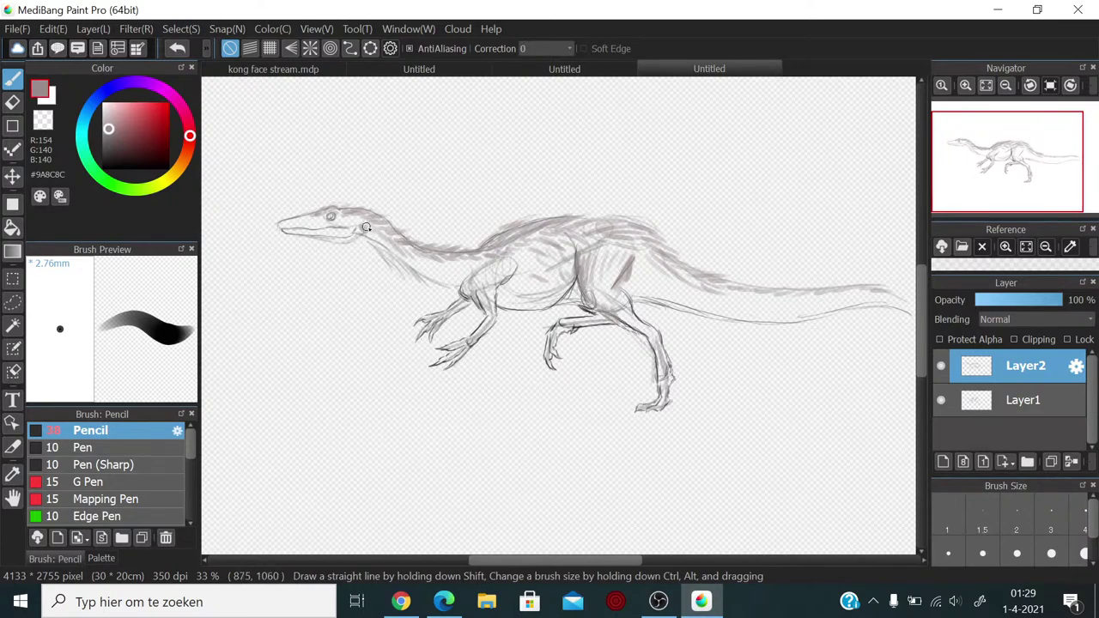
mouse_move(366, 227)
left_mouse_down()
mouse_move(423, 276)
mouse_move(413, 262)
mouse_move(460, 281)
mouse_move(437, 264)
mouse_move(466, 258)
mouse_move(421, 258)
mouse_move(457, 279)
mouse_move(476, 264)
mouse_move(533, 255)
mouse_move(496, 298)
mouse_move(557, 306)
mouse_move(538, 300)
mouse_move(563, 283)
mouse_move(501, 291)
mouse_move(527, 301)
mouse_move(524, 289)
mouse_move(580, 269)
left_mouse_up()
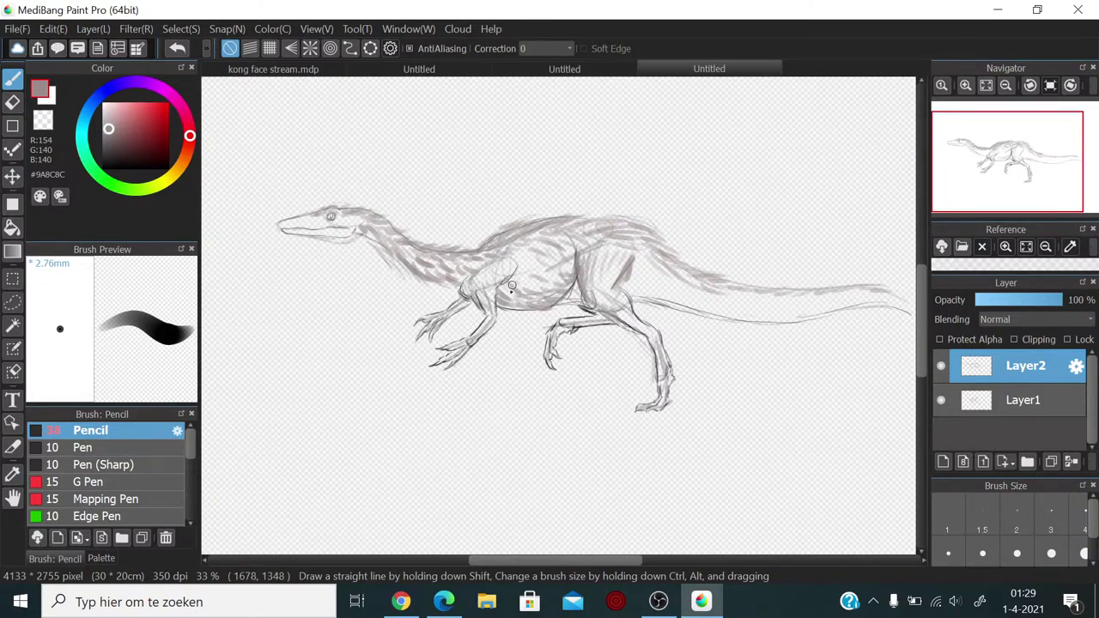
mouse_move(511, 286)
left_mouse_down()
mouse_move(515, 309)
mouse_move(502, 306)
mouse_move(567, 301)
left_mouse_up()
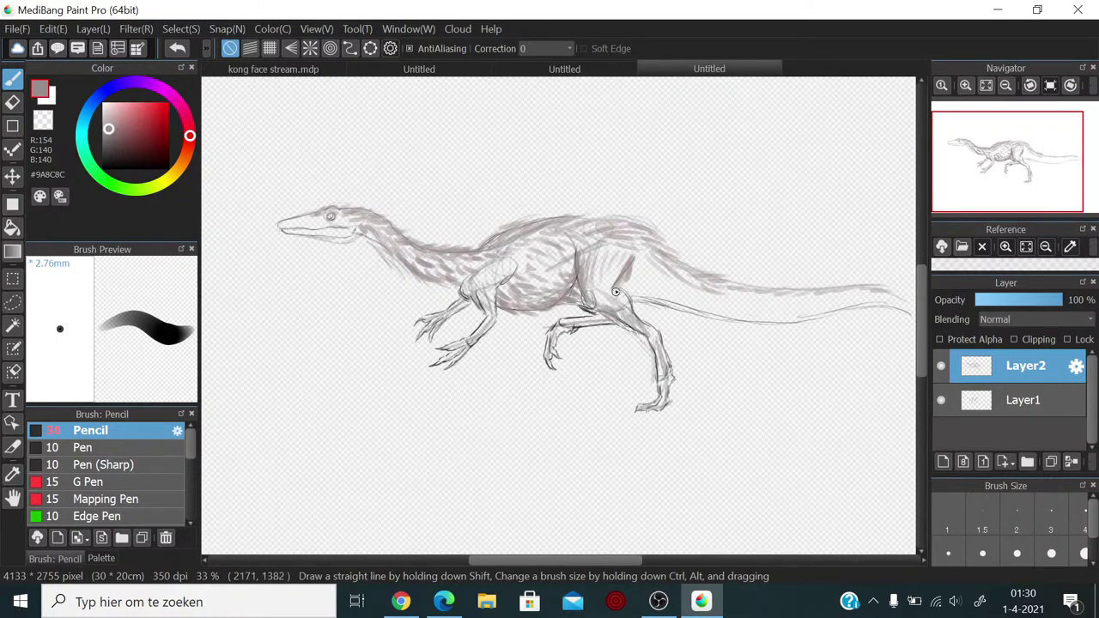
Step: Shade the near hind leg down to the ankle, the shoulder, and the tail from its base to mid-length
mouse_move(592, 292)
left_mouse_down()
mouse_move(598, 266)
mouse_move(626, 256)
mouse_move(622, 265)
mouse_move(618, 239)
mouse_move(598, 247)
mouse_move(621, 252)
mouse_move(597, 264)
mouse_move(609, 296)
mouse_move(598, 291)
mouse_move(617, 308)
mouse_move(625, 299)
mouse_move(665, 370)
left_mouse_up()
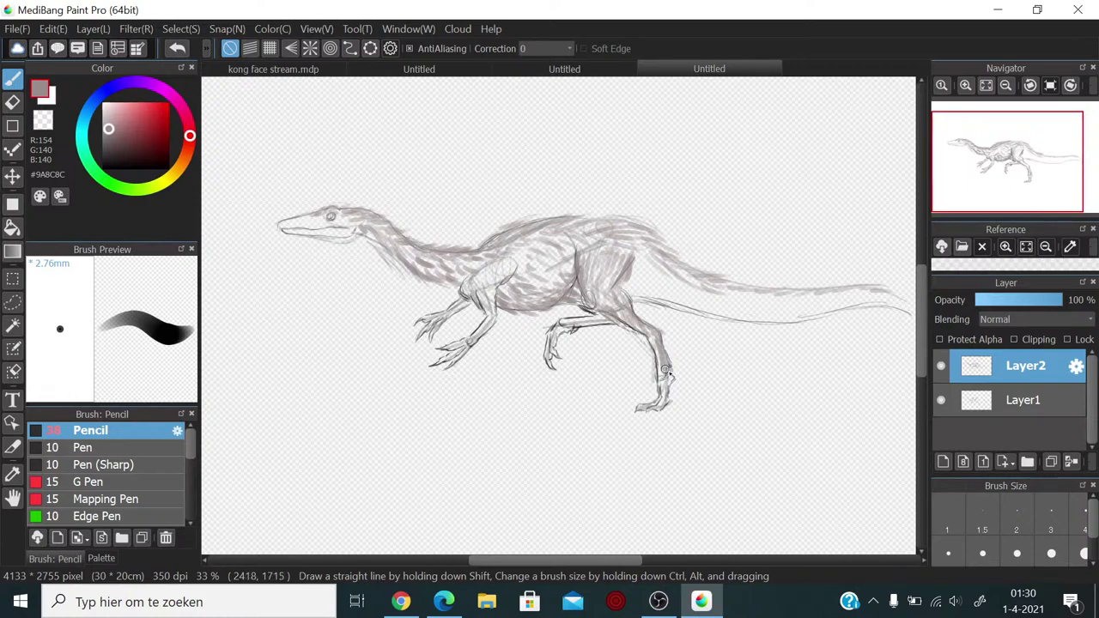
mouse_move(634, 260)
left_mouse_down()
mouse_move(657, 275)
mouse_move(649, 286)
mouse_move(629, 279)
mouse_move(633, 298)
mouse_move(651, 259)
left_mouse_up()
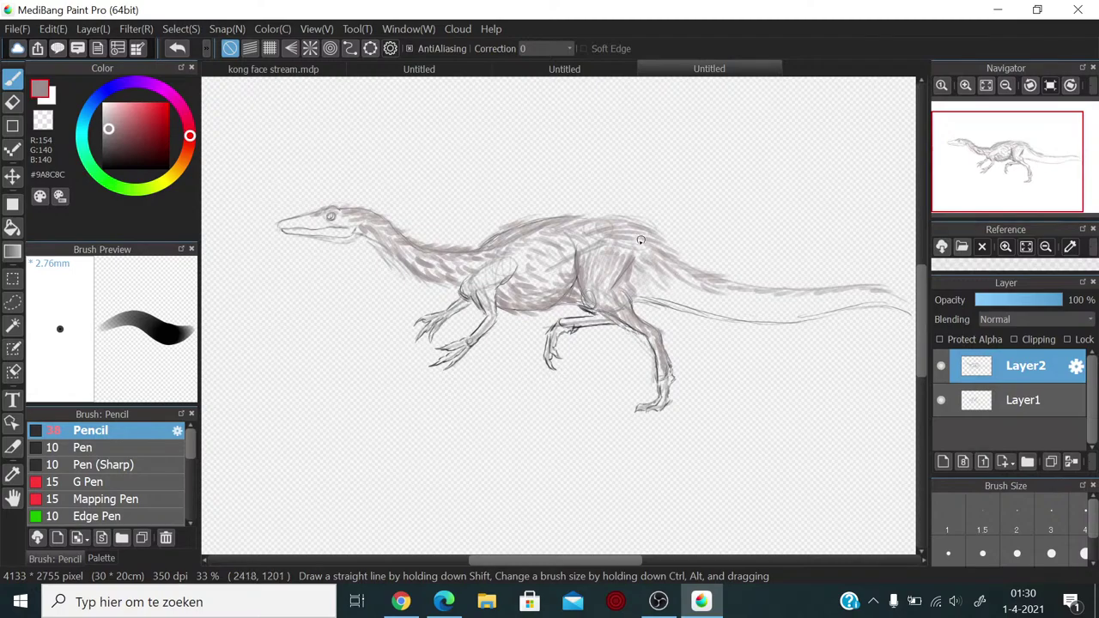
mouse_move(477, 260)
left_mouse_down()
mouse_move(535, 246)
mouse_move(514, 270)
mouse_move(474, 287)
left_mouse_up()
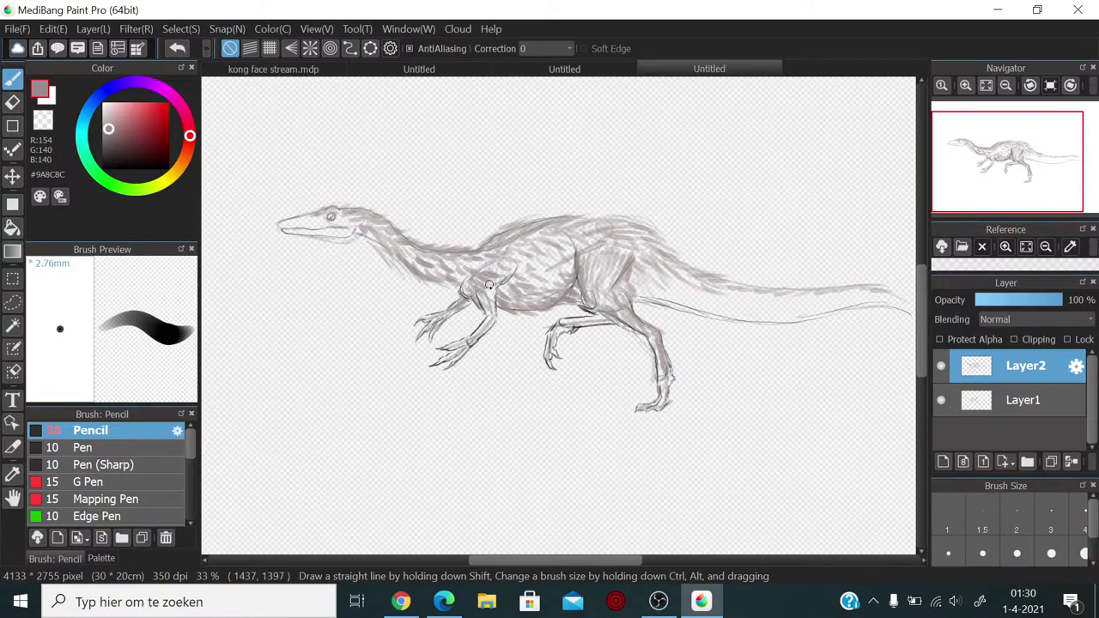
mouse_move(653, 281)
left_mouse_down()
mouse_move(702, 279)
mouse_move(669, 288)
mouse_move(692, 296)
mouse_move(775, 286)
mouse_move(827, 300)
mouse_move(728, 293)
mouse_move(773, 298)
left_mouse_up()
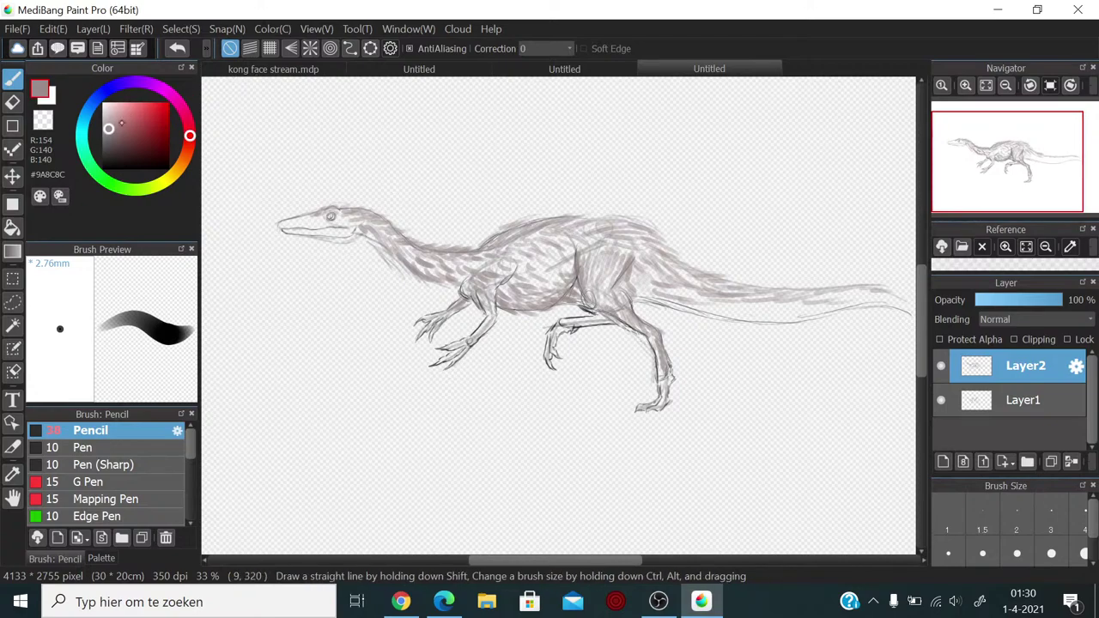
Step: Deepen the shading on the lower belly and along the underside of the tail with darker grey #6C6363
left_click(108, 139)
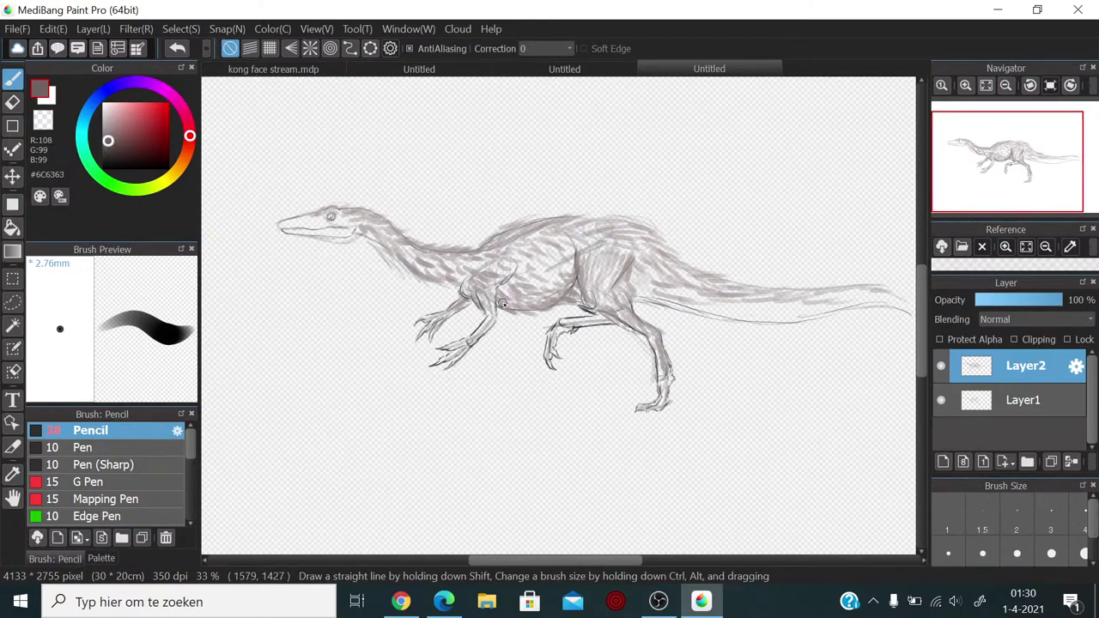
mouse_move(518, 297)
left_mouse_down()
mouse_move(559, 295)
mouse_move(546, 292)
mouse_move(566, 280)
left_mouse_up()
mouse_move(498, 302)
left_mouse_down()
mouse_move(511, 293)
mouse_move(507, 279)
mouse_move(546, 284)
left_mouse_up()
mouse_move(639, 278)
left_mouse_down()
mouse_move(656, 297)
mouse_move(688, 299)
mouse_move(659, 292)
mouse_move(668, 303)
mouse_move(738, 303)
mouse_move(692, 307)
mouse_move(741, 324)
mouse_move(706, 310)
mouse_move(751, 323)
mouse_move(732, 312)
mouse_move(783, 317)
mouse_move(654, 281)
mouse_move(805, 326)
mouse_move(779, 305)
mouse_move(892, 304)
mouse_move(828, 291)
left_mouse_up()
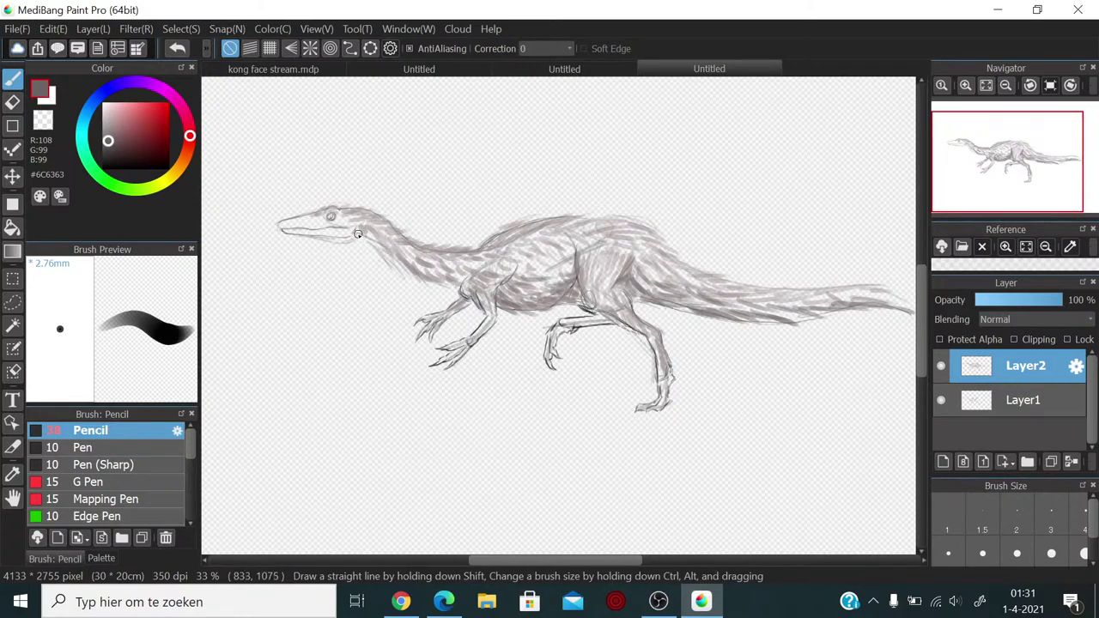
Step: Darken the underside of the neck, the near front leg and the far hind leg with the same dark grey
mouse_move(404, 259)
left_mouse_down()
mouse_move(460, 278)
mouse_move(353, 240)
mouse_move(374, 240)
mouse_move(448, 286)
left_mouse_up()
mouse_move(426, 235)
left_mouse_down()
mouse_move(382, 219)
mouse_move(389, 233)
mouse_move(374, 238)
mouse_move(408, 268)
left_mouse_up()
mouse_move(402, 258)
left_mouse_down()
mouse_move(498, 269)
mouse_move(473, 289)
mouse_move(491, 306)
mouse_move(485, 328)
mouse_move(489, 299)
mouse_move(453, 295)
mouse_move(496, 302)
mouse_move(490, 329)
left_mouse_up()
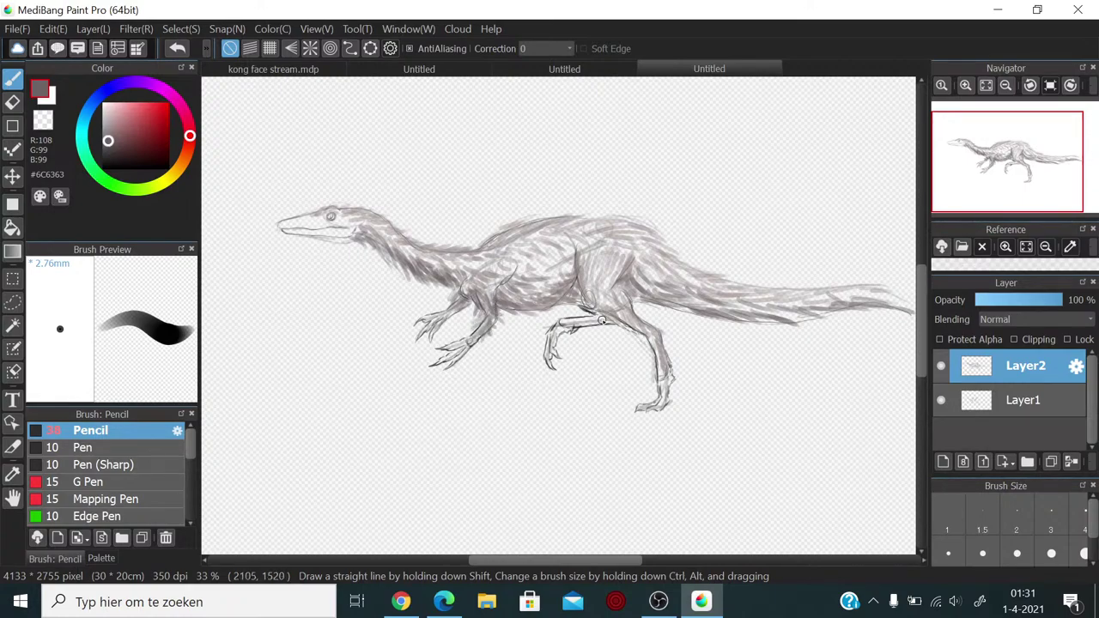
mouse_move(593, 317)
left_mouse_down()
mouse_move(620, 324)
mouse_move(575, 321)
mouse_move(580, 284)
mouse_move(563, 298)
mouse_move(628, 274)
mouse_move(551, 298)
mouse_move(525, 301)
mouse_move(572, 283)
mouse_move(491, 293)
left_mouse_up()
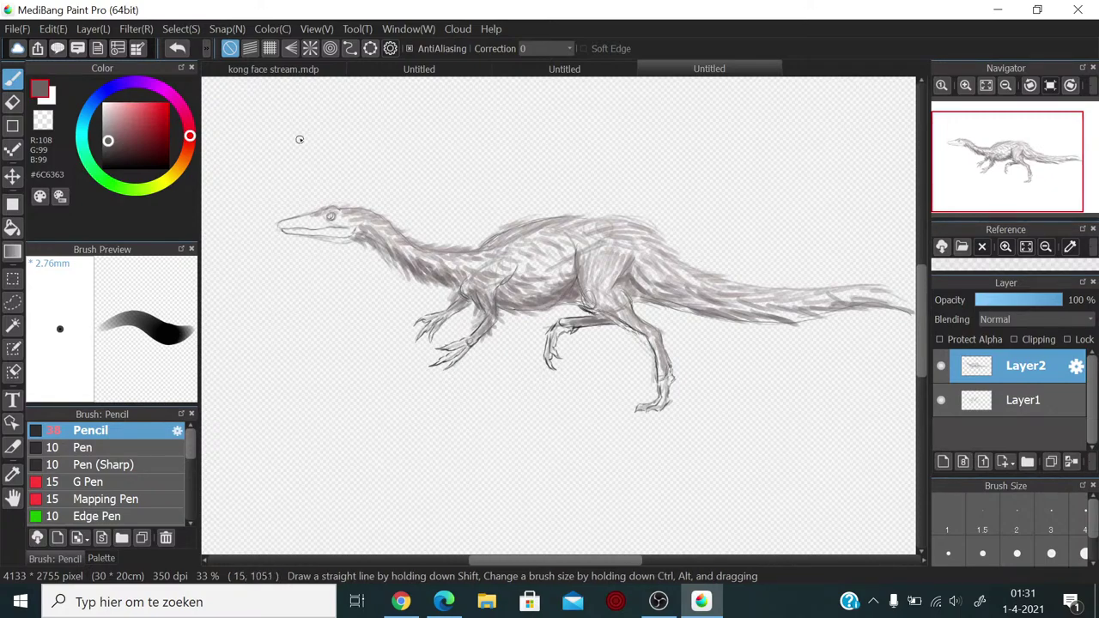
Step: Create a new 30 × 20 cm image at 350 dpi with a transparent background and a color layer
left_click(17, 28)
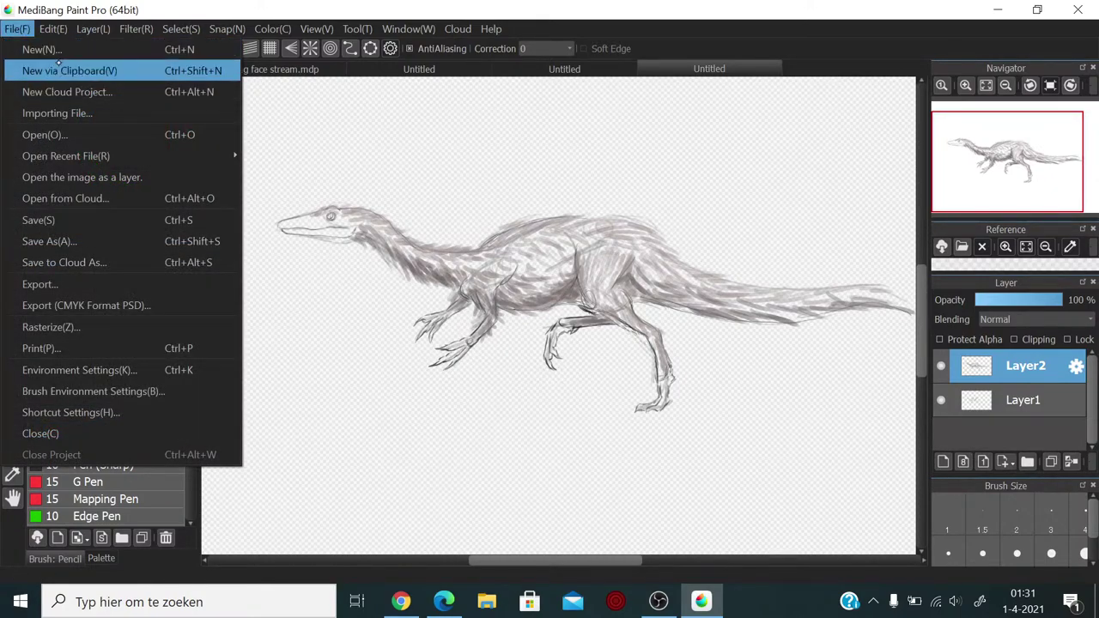
left_click(30, 48)
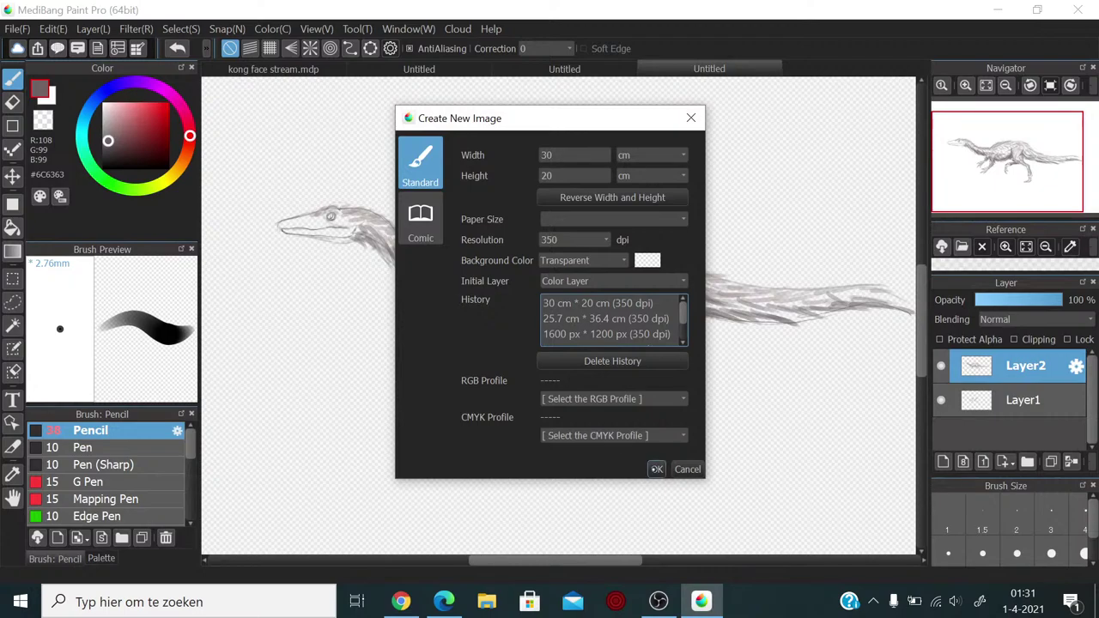
left_click(656, 468)
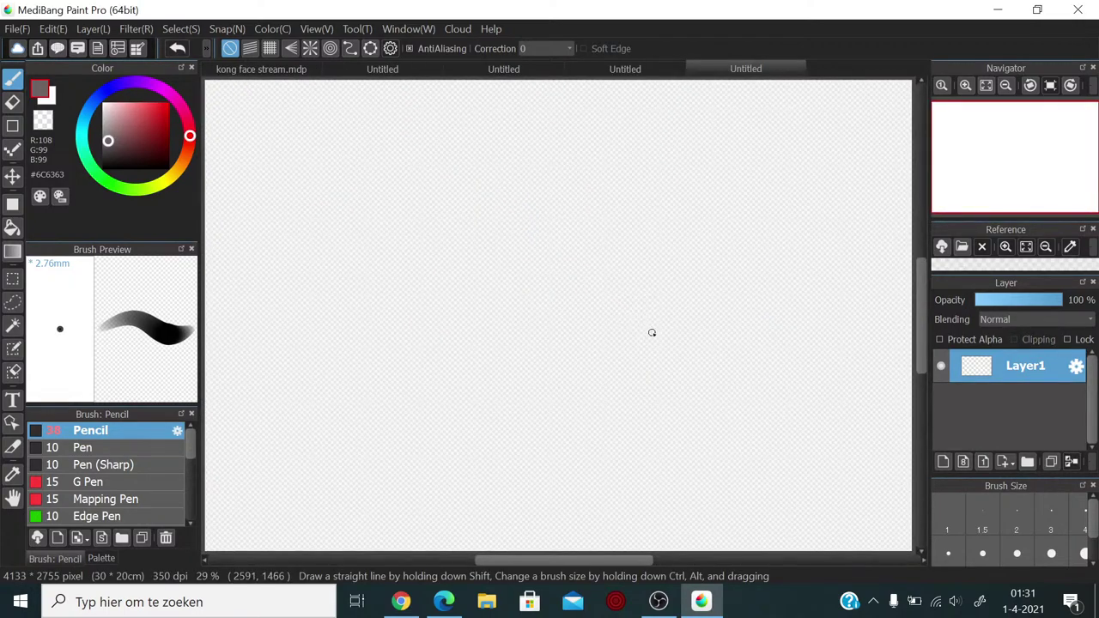
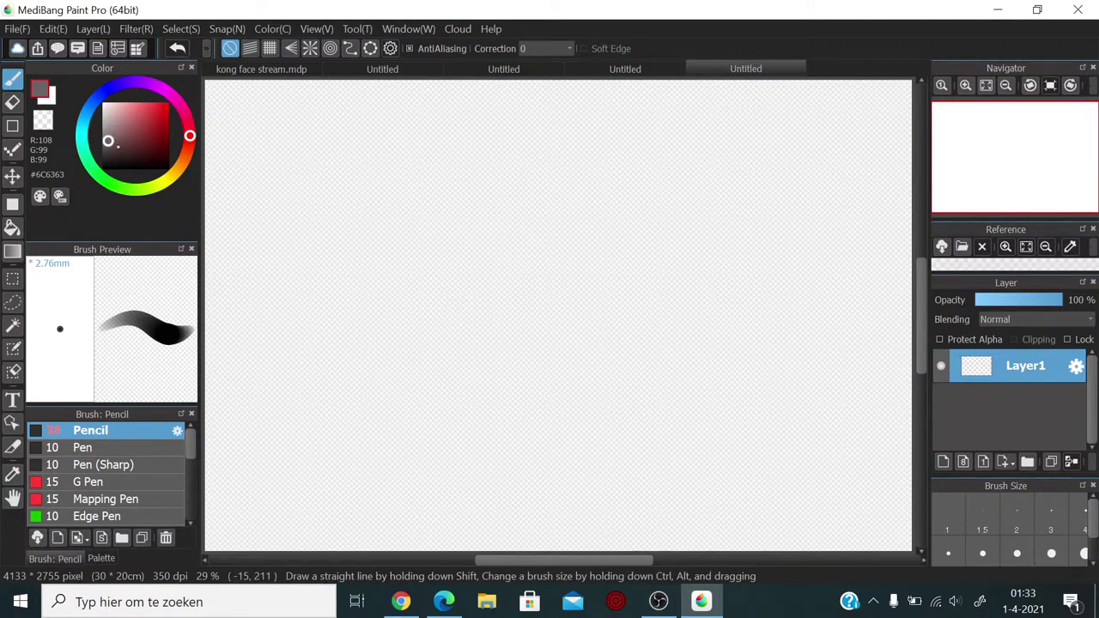
Step: Set the drawing color to black #000000 and the pencil size to 20, and close the Photos window
left_click(104, 167)
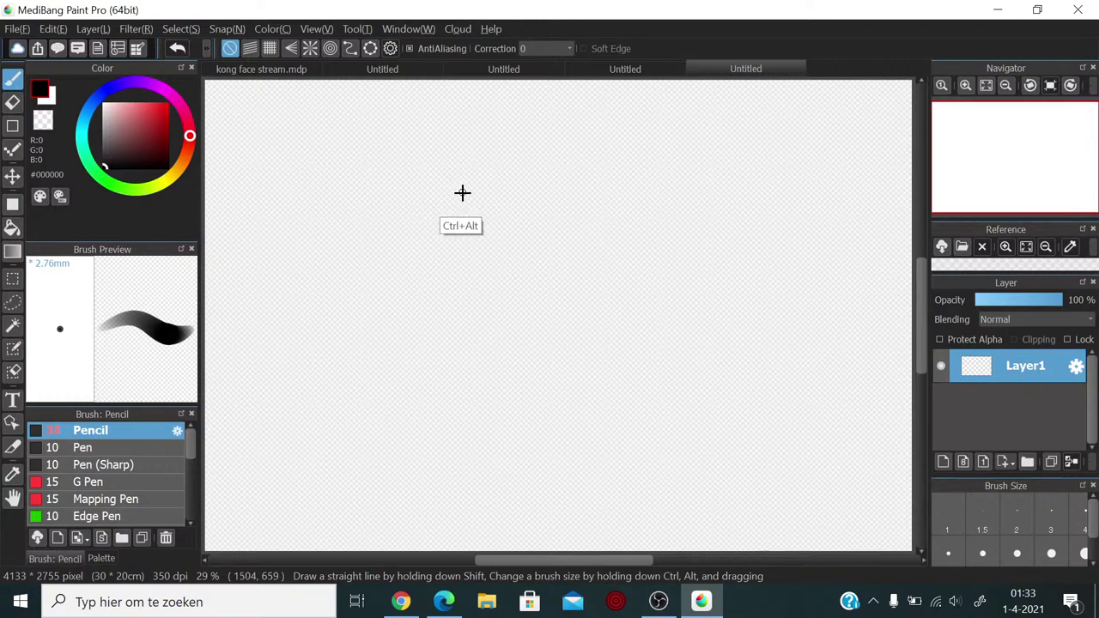
mouse_move(461, 192)
left_mouse_down()
mouse_move(439, 191)
mouse_move(451, 196)
left_mouse_up()
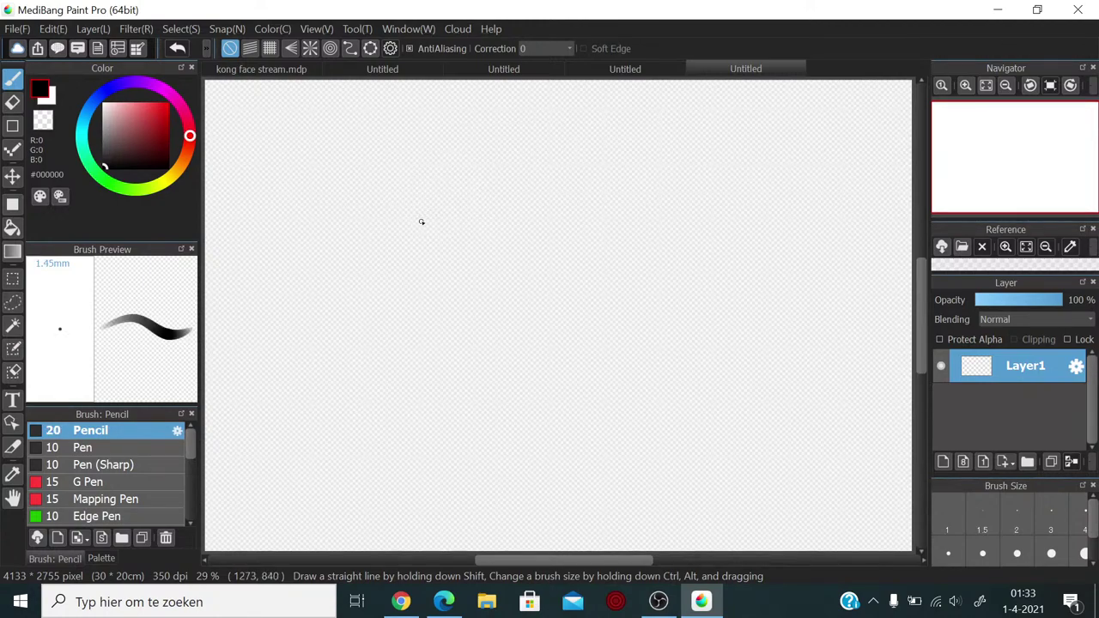
left_click(474, 185)
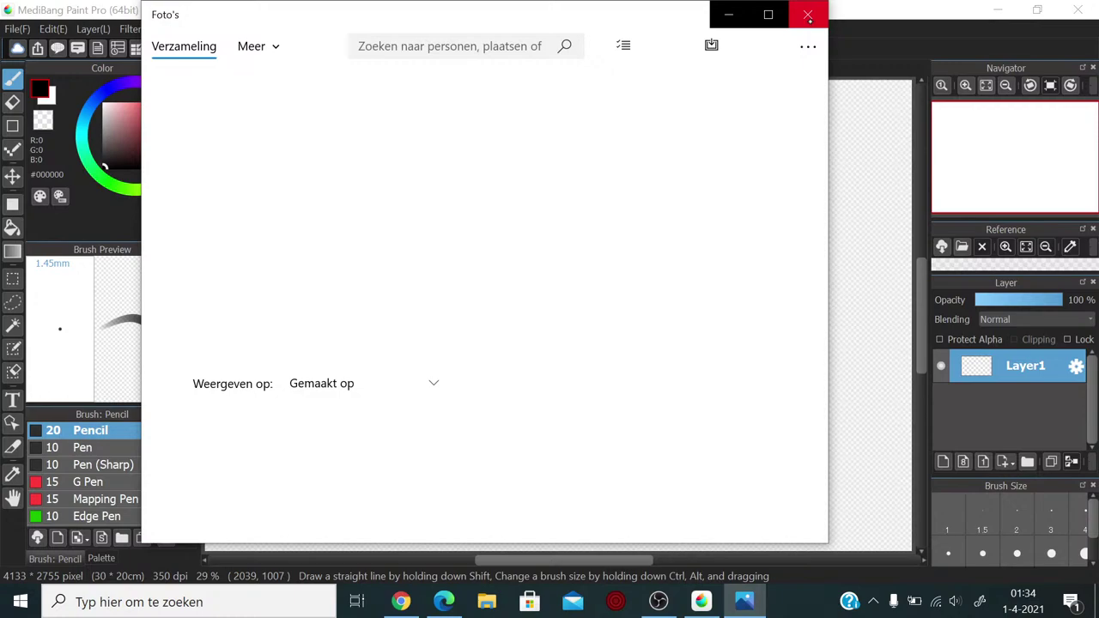
left_click(807, 15)
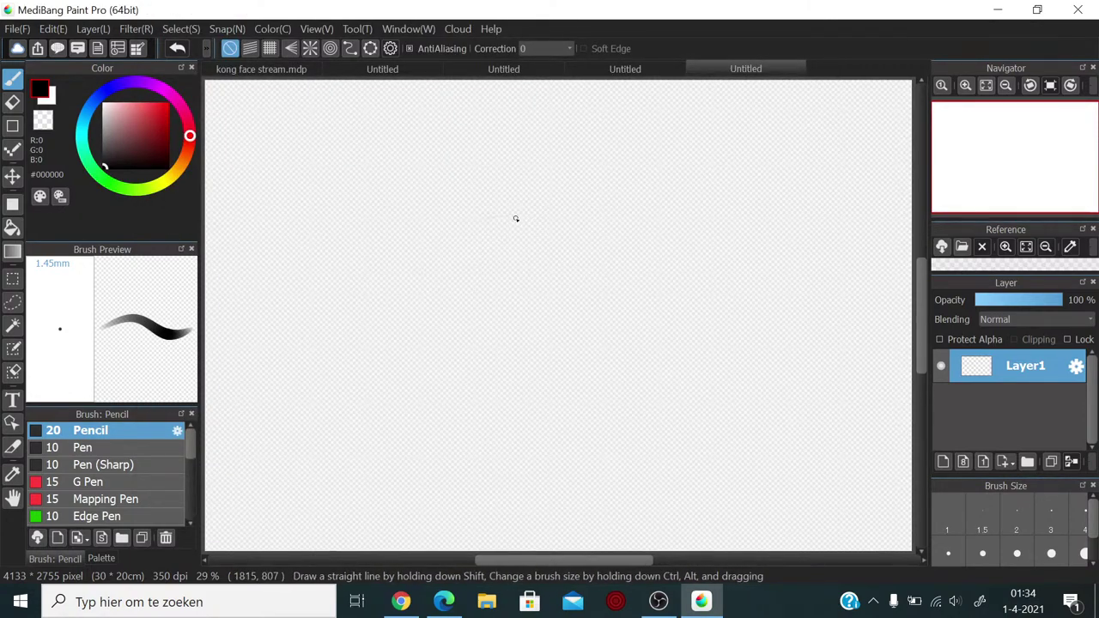
Step: Sketch a round head in the canvas's upper middle, with a slanted brow line, two eyes, a nose, cheeks and muzzle line
mouse_move(537, 211)
left_mouse_down()
mouse_move(470, 266)
mouse_move(479, 284)
left_mouse_up()
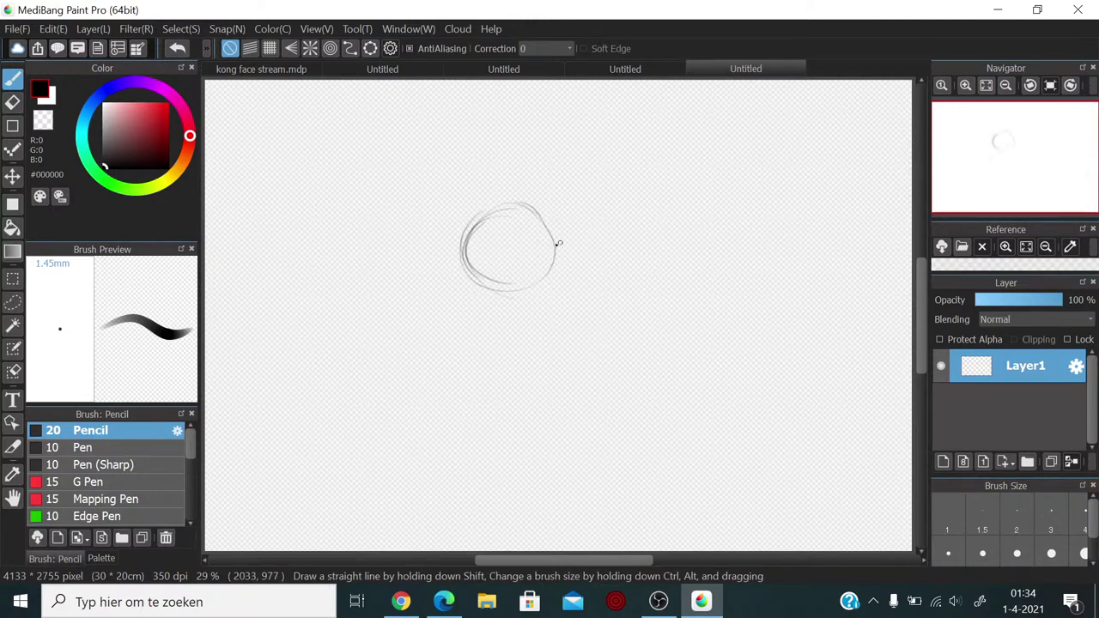
mouse_move(546, 240)
left_mouse_down()
mouse_move(489, 250)
mouse_move(547, 241)
left_mouse_up()
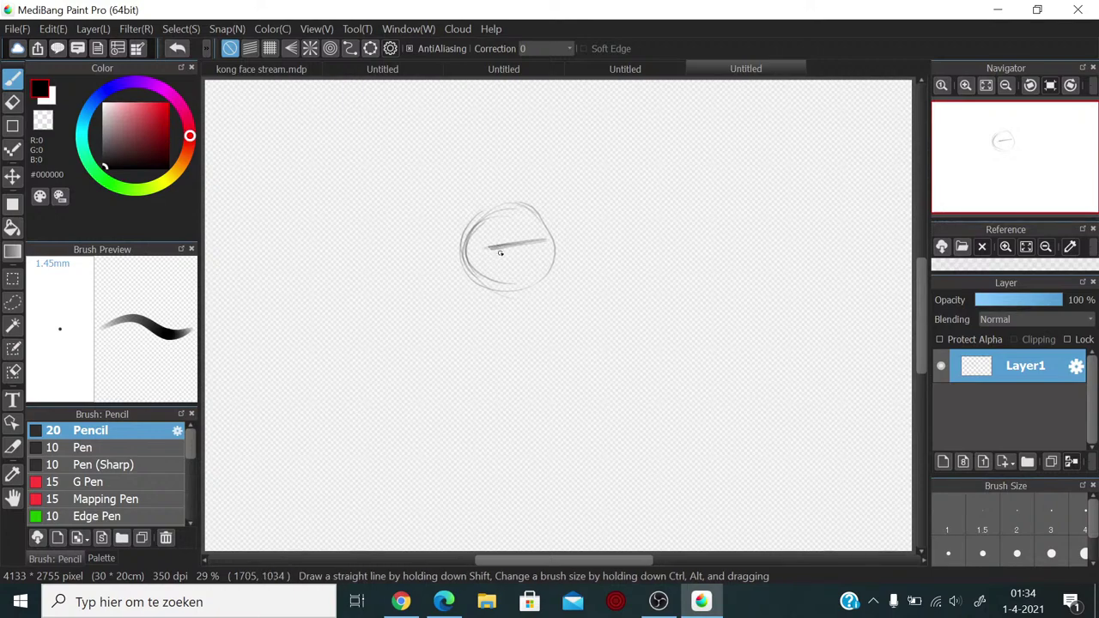
left_click_drag(493, 247, 535, 247)
mouse_move(523, 267)
left_mouse_down()
mouse_move(525, 285)
mouse_move(484, 267)
left_mouse_up()
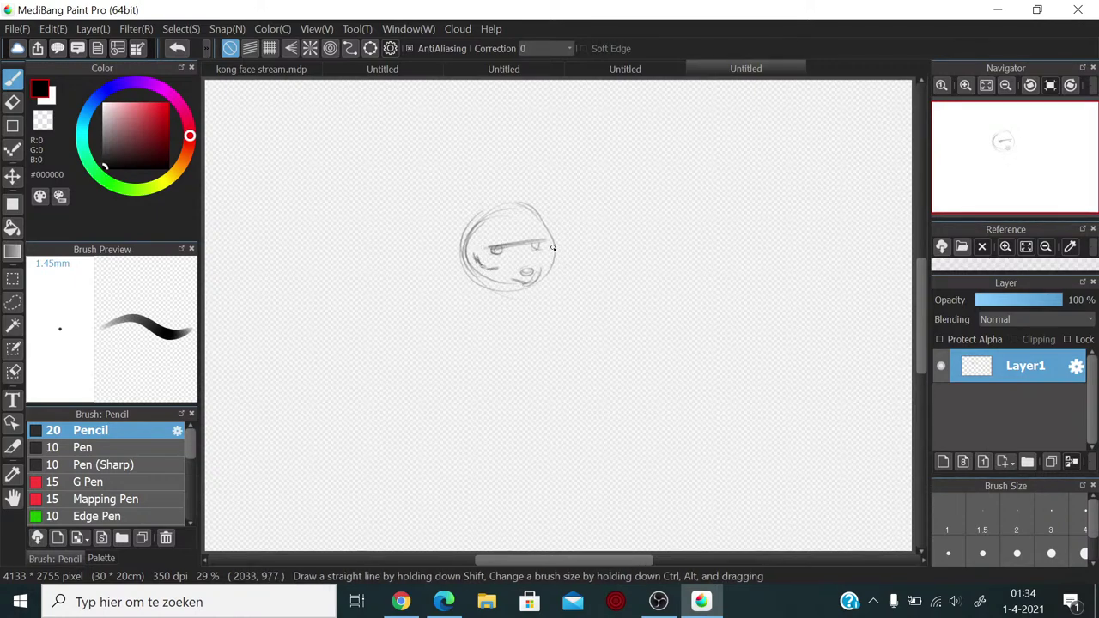
left_click_drag(552, 248, 550, 265)
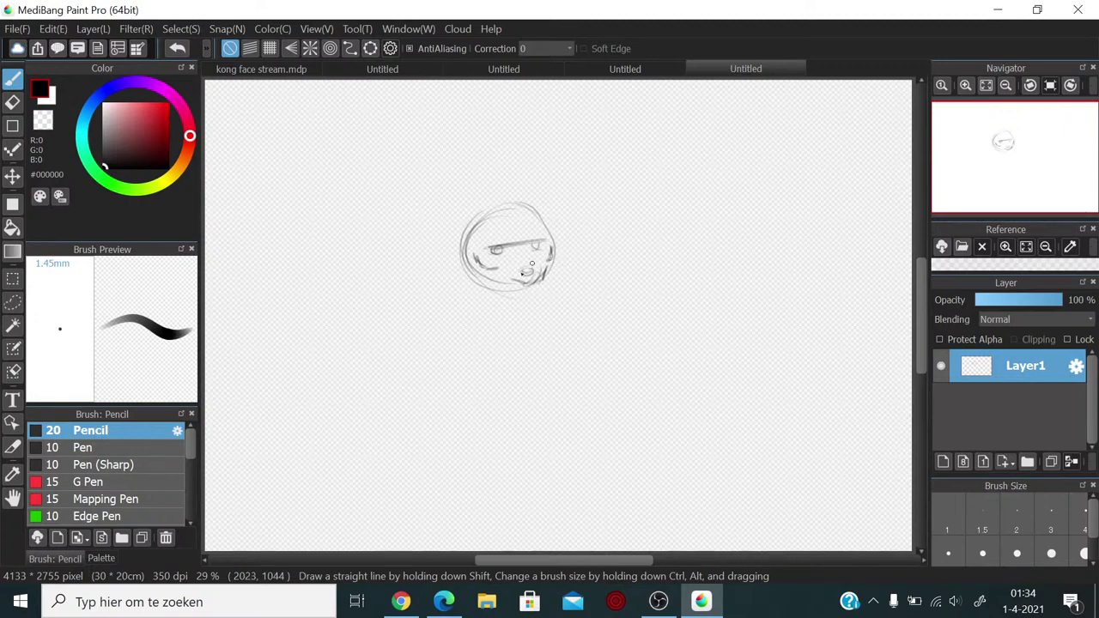
mouse_move(492, 275)
left_mouse_down()
mouse_move(515, 283)
mouse_move(476, 263)
mouse_move(535, 270)
left_mouse_up()
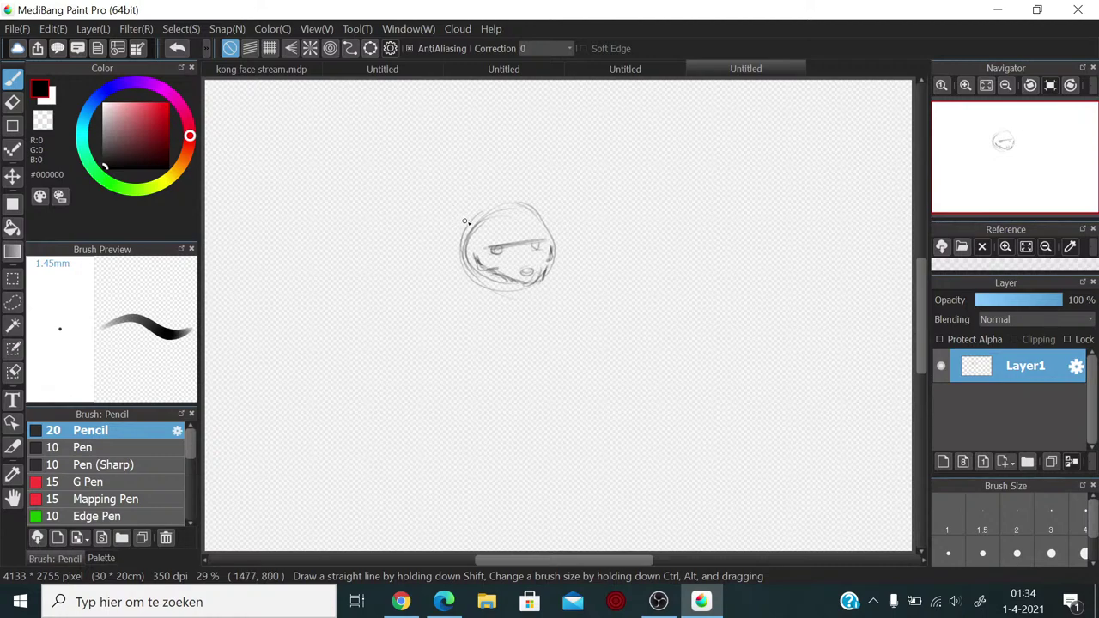
Step: Draw long pointed horn-like shapes on both sides of the head and join them with the top-of-head contour
mouse_move(468, 221)
left_mouse_down()
mouse_move(435, 217)
mouse_move(481, 218)
mouse_move(432, 226)
mouse_move(474, 228)
left_mouse_up()
mouse_move(539, 215)
left_mouse_down()
mouse_move(600, 207)
mouse_move(571, 218)
left_mouse_up()
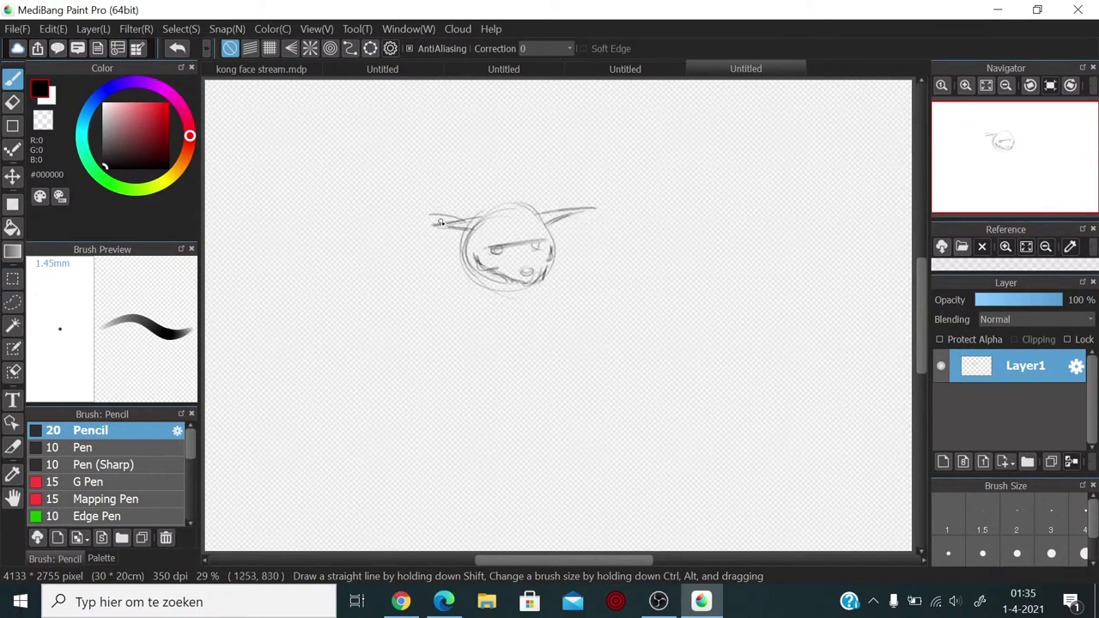
left_click_drag(440, 221, 405, 233)
left_click_drag(484, 217, 541, 215)
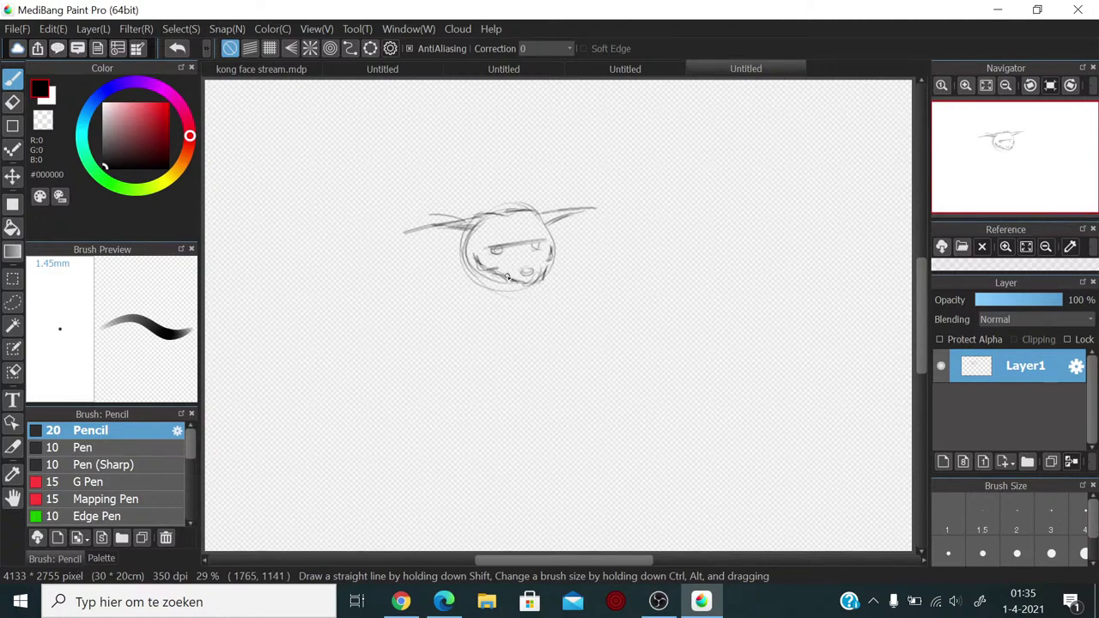
Step: Darken the nose and the muzzle and chin line of the head
mouse_move(541, 276)
left_mouse_down()
mouse_move(495, 273)
mouse_move(544, 273)
mouse_move(530, 286)
mouse_move(542, 274)
mouse_move(518, 290)
mouse_move(535, 248)
left_mouse_up()
left_click_drag(530, 273, 526, 271)
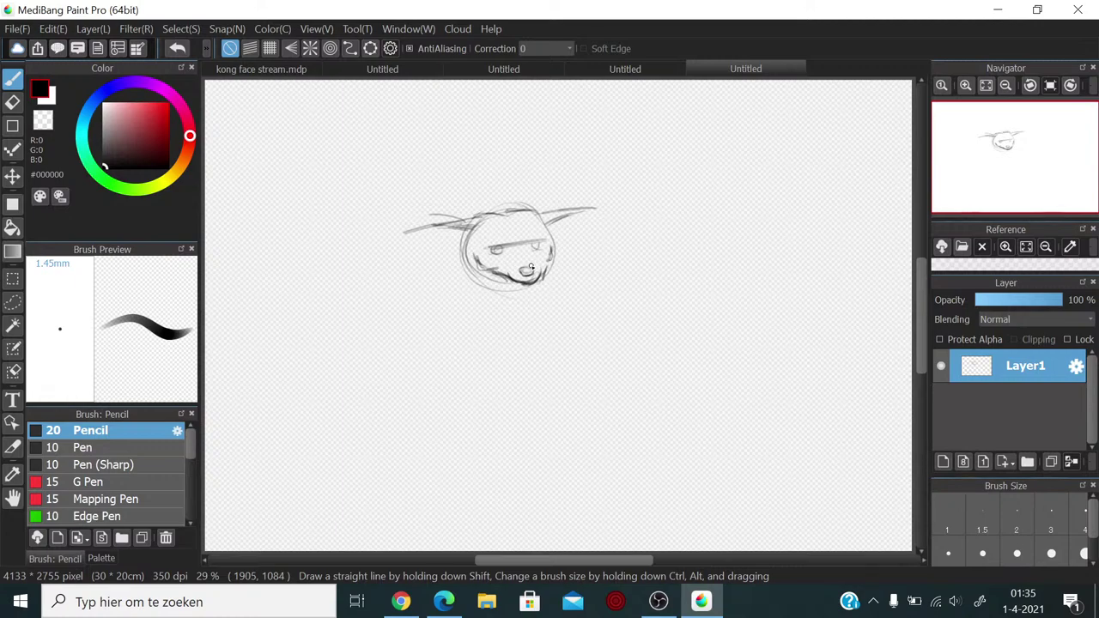
left_click_drag(530, 269, 532, 270)
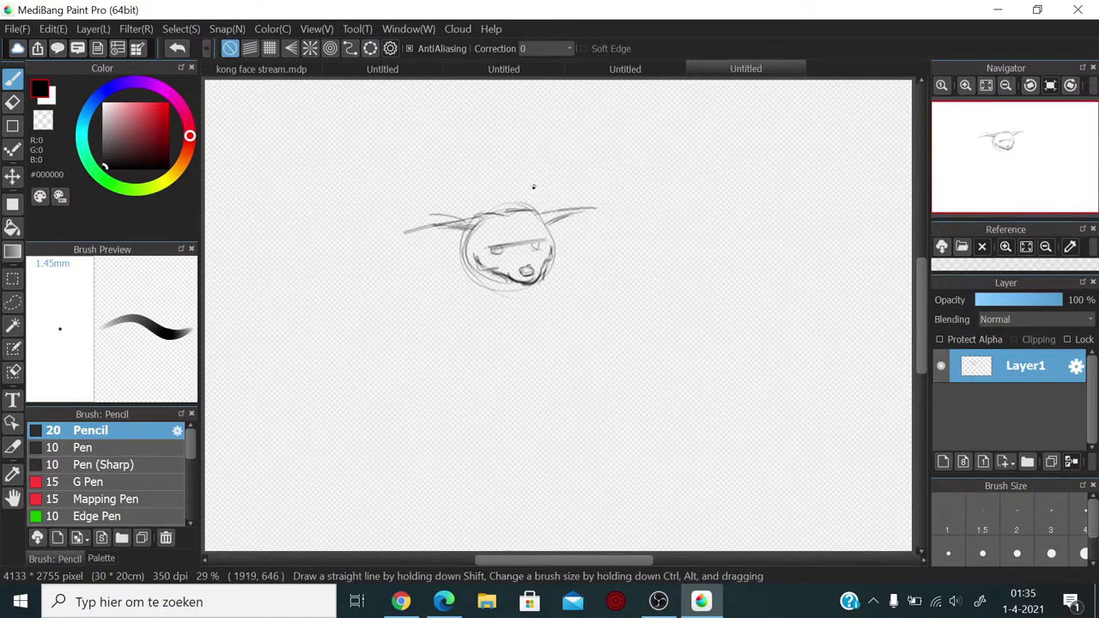
Step: Sketch a rounded hood above the creature's head with layered curved strokes, plus loose contours beside both ears
mouse_move(475, 214)
left_mouse_down()
mouse_move(537, 191)
mouse_move(526, 190)
mouse_move(549, 203)
left_mouse_up()
left_click_drag(604, 205, 577, 281)
mouse_move(474, 184)
left_mouse_down()
mouse_move(526, 151)
mouse_move(506, 153)
mouse_move(548, 151)
left_mouse_up()
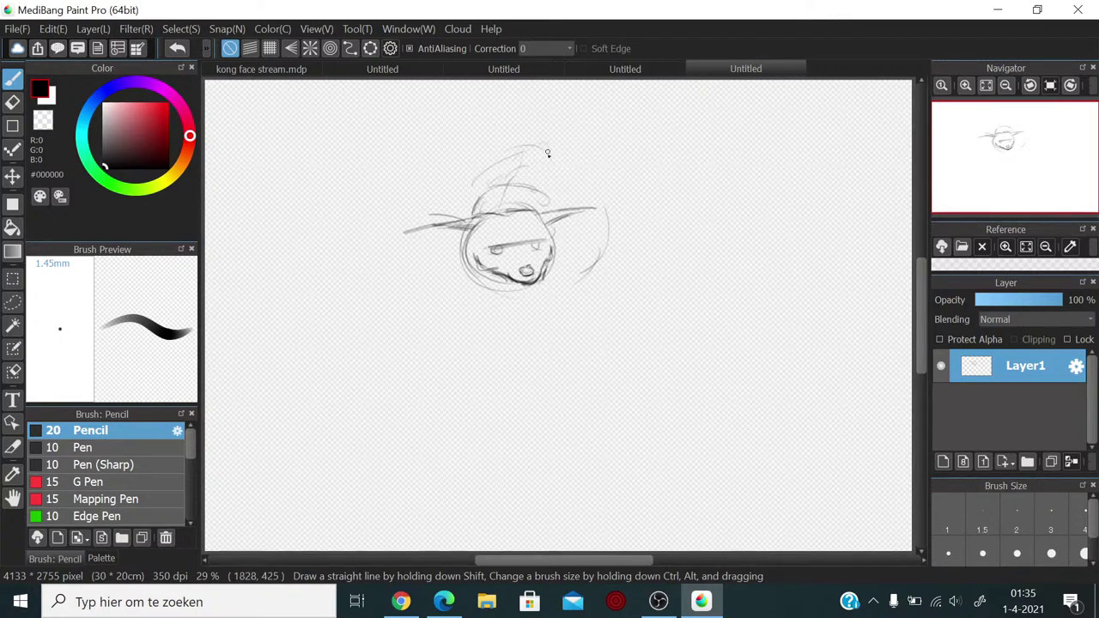
mouse_move(547, 153)
left_mouse_down()
mouse_move(521, 138)
mouse_move(543, 155)
mouse_move(532, 188)
mouse_move(509, 172)
mouse_move(519, 165)
mouse_move(491, 204)
mouse_move(516, 179)
mouse_move(485, 211)
left_mouse_up()
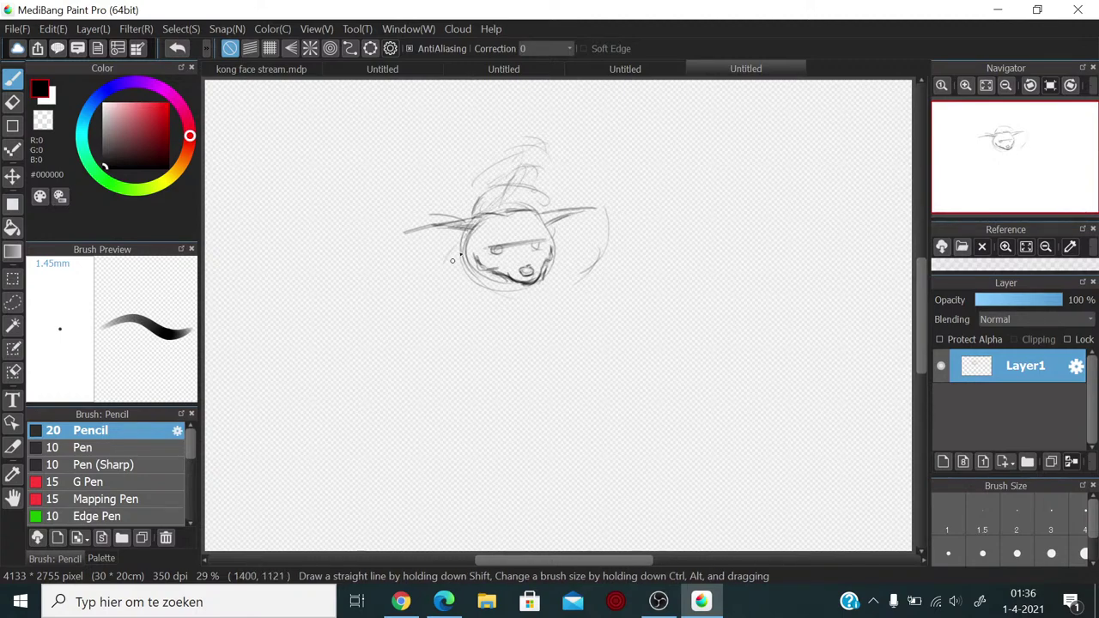
left_click_drag(452, 260, 428, 290)
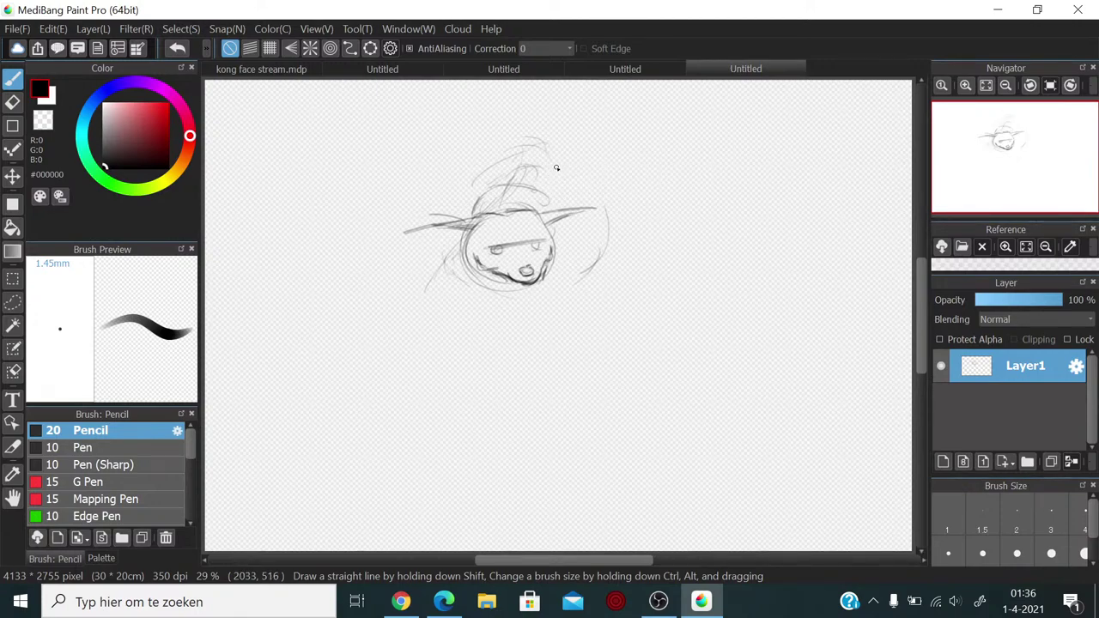
mouse_move(549, 162)
left_mouse_down()
mouse_move(546, 200)
mouse_move(565, 200)
left_mouse_up()
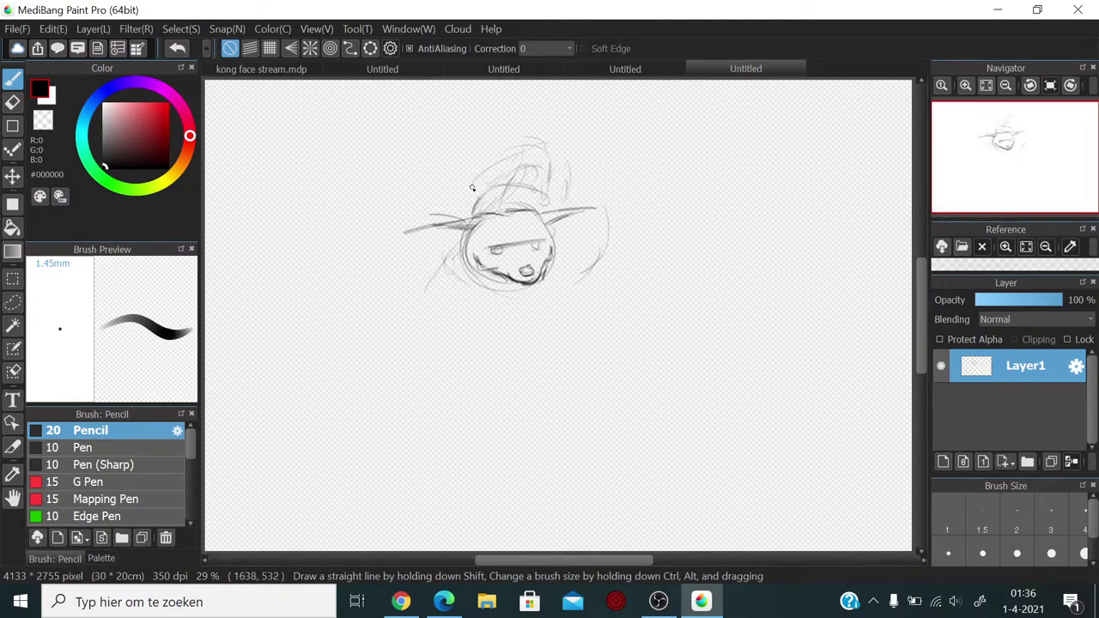
mouse_move(484, 163)
left_mouse_down()
mouse_move(473, 202)
mouse_move(485, 167)
mouse_move(495, 189)
mouse_move(520, 169)
mouse_move(497, 172)
mouse_move(546, 163)
left_mouse_up()
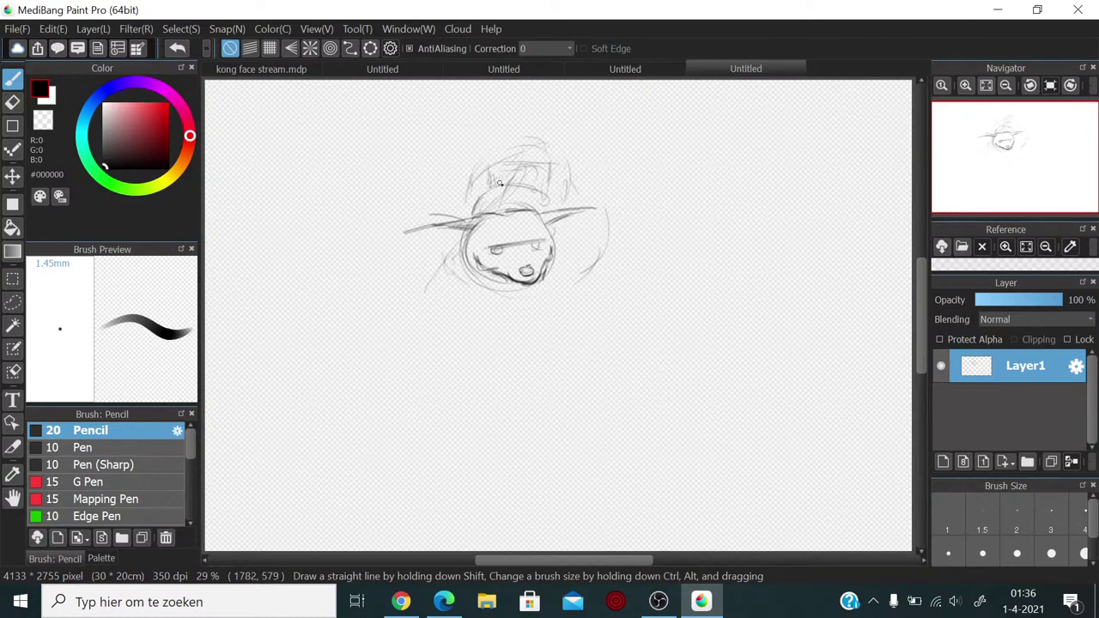
mouse_move(479, 172)
left_mouse_down()
mouse_move(546, 160)
mouse_move(474, 181)
left_mouse_up()
mouse_move(553, 160)
left_mouse_down()
mouse_move(486, 168)
mouse_move(497, 168)
mouse_move(479, 185)
left_mouse_up()
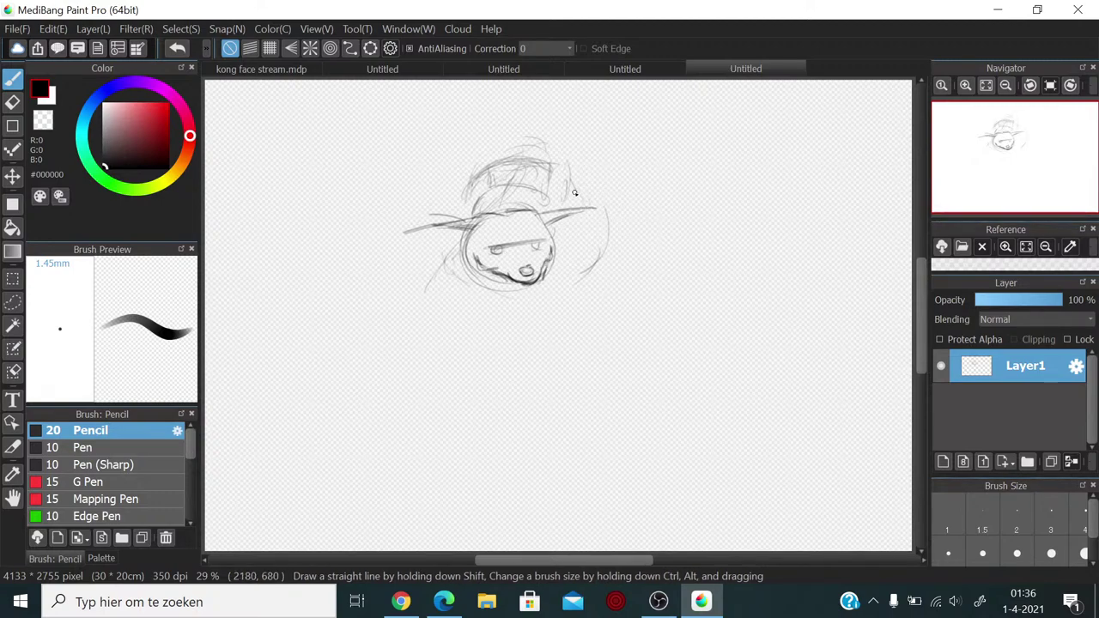
Step: Taper the hood's sides to a narrow neck opening below the chin and add jagged fur strokes under the muzzle
left_click_drag(591, 255, 548, 310)
mouse_move(459, 290)
left_mouse_down()
mouse_move(514, 328)
mouse_move(561, 305)
mouse_move(536, 325)
mouse_move(508, 320)
mouse_move(544, 302)
mouse_move(522, 330)
mouse_move(551, 333)
left_mouse_up()
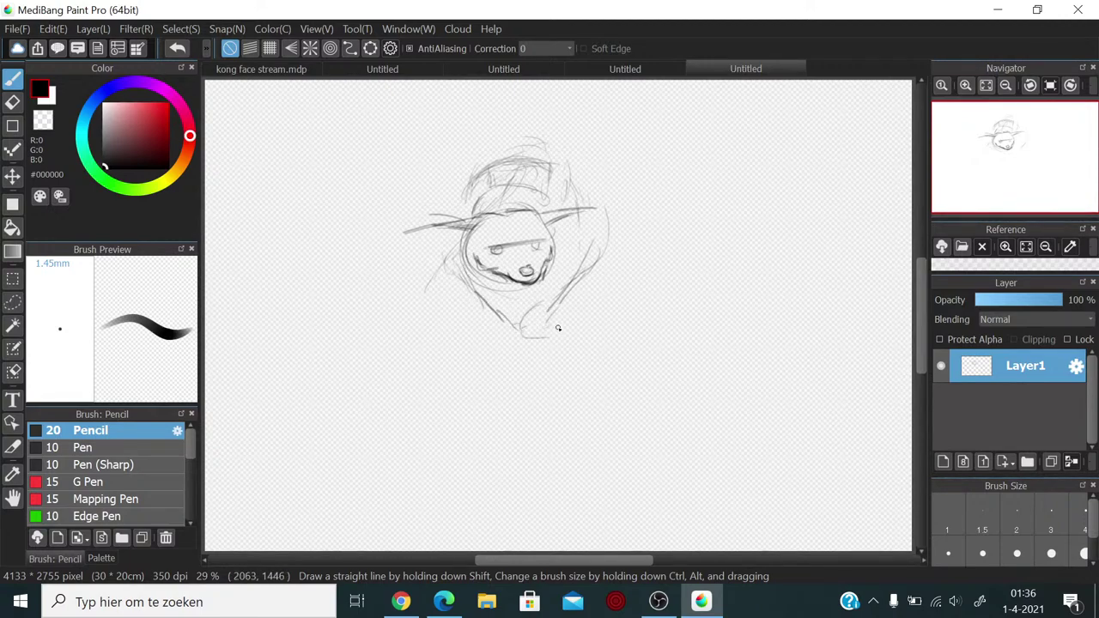
mouse_move(506, 302)
left_mouse_down()
mouse_move(525, 329)
mouse_move(500, 330)
left_mouse_up()
left_click_drag(593, 277, 560, 321)
left_click_drag(585, 288, 563, 319)
mouse_move(594, 291)
left_mouse_down()
mouse_move(591, 228)
mouse_move(595, 267)
left_mouse_up()
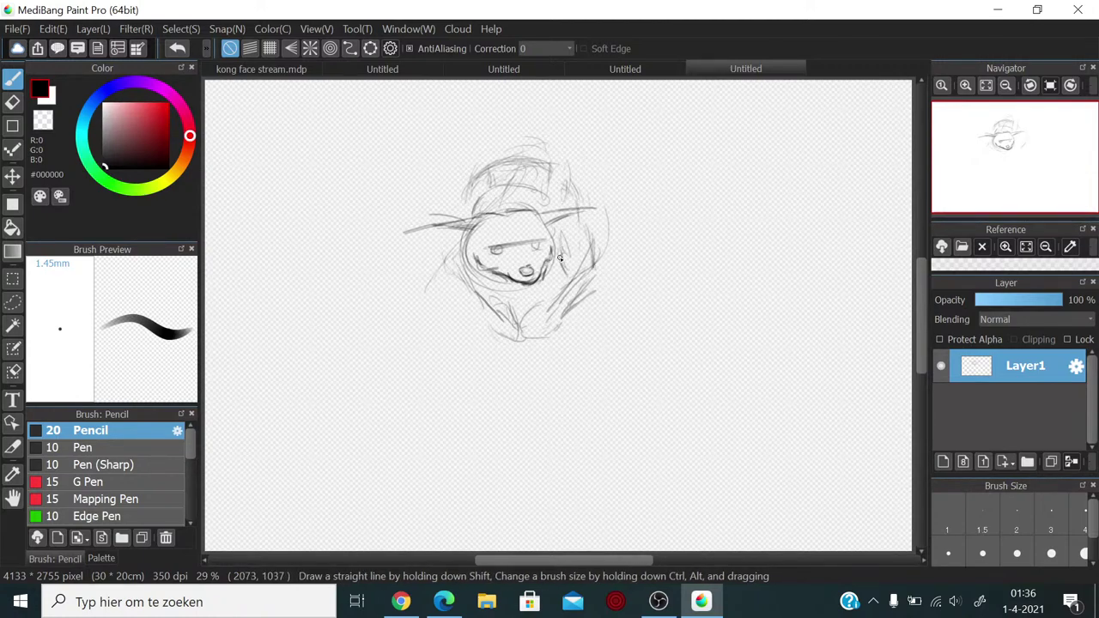
mouse_move(556, 259)
left_mouse_down()
mouse_move(550, 276)
mouse_move(562, 274)
mouse_move(517, 294)
mouse_move(539, 311)
left_mouse_up()
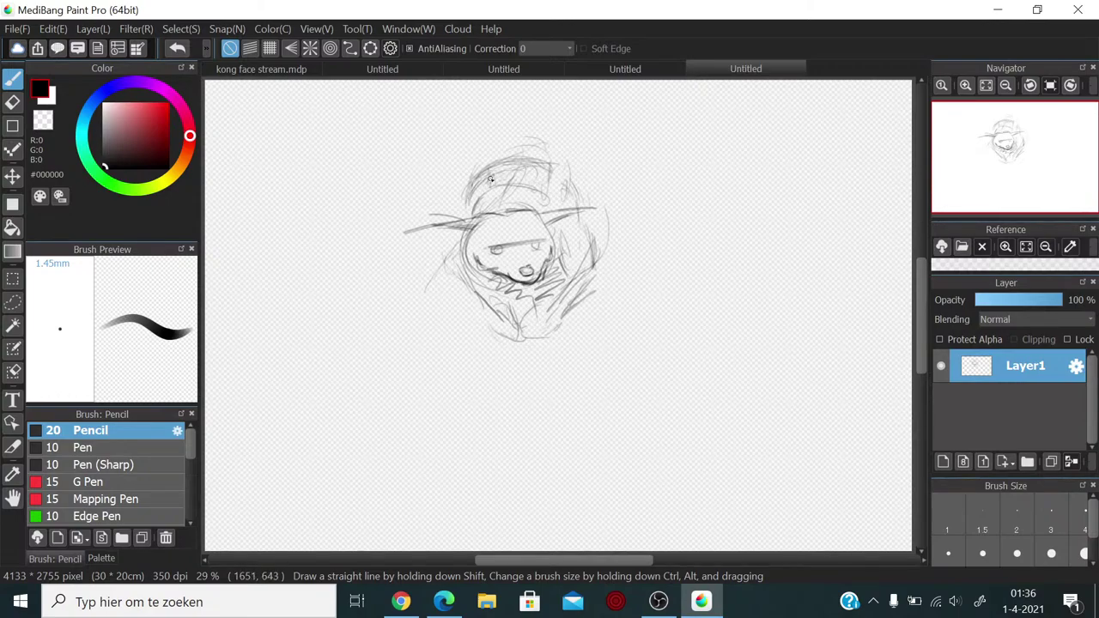
Step: Draw the hood's left side with long strands hanging from the ear down past the chin
left_click_drag(471, 204, 460, 219)
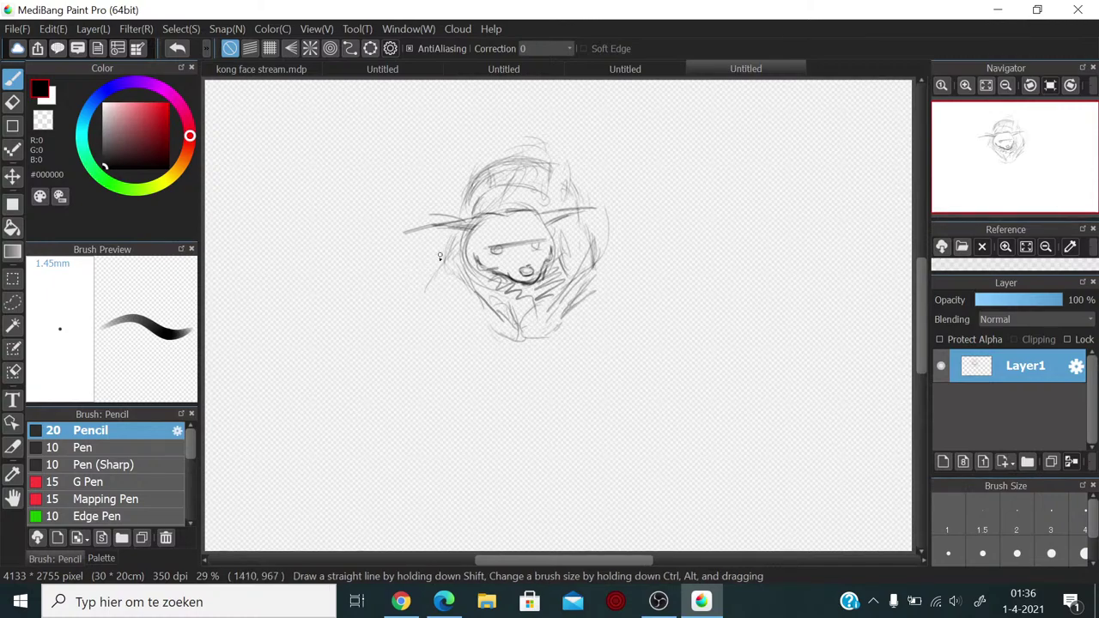
left_click_drag(463, 193, 439, 304)
left_click_drag(471, 254, 451, 328)
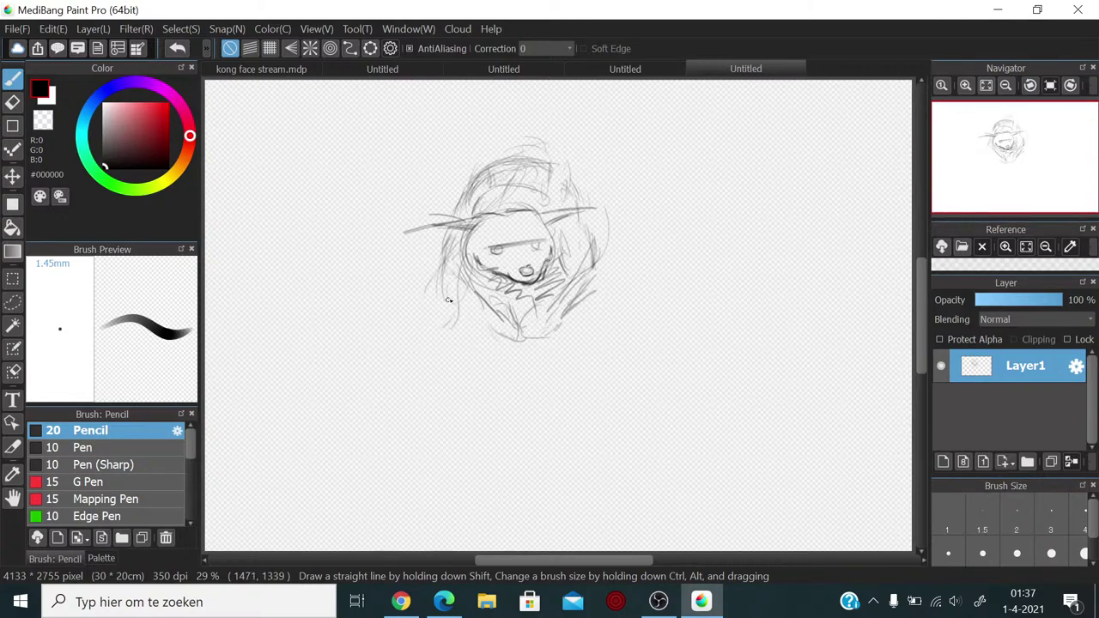
mouse_move(451, 290)
left_mouse_down()
mouse_move(432, 329)
mouse_move(433, 311)
mouse_move(428, 346)
mouse_move(450, 289)
mouse_move(430, 345)
left_mouse_up()
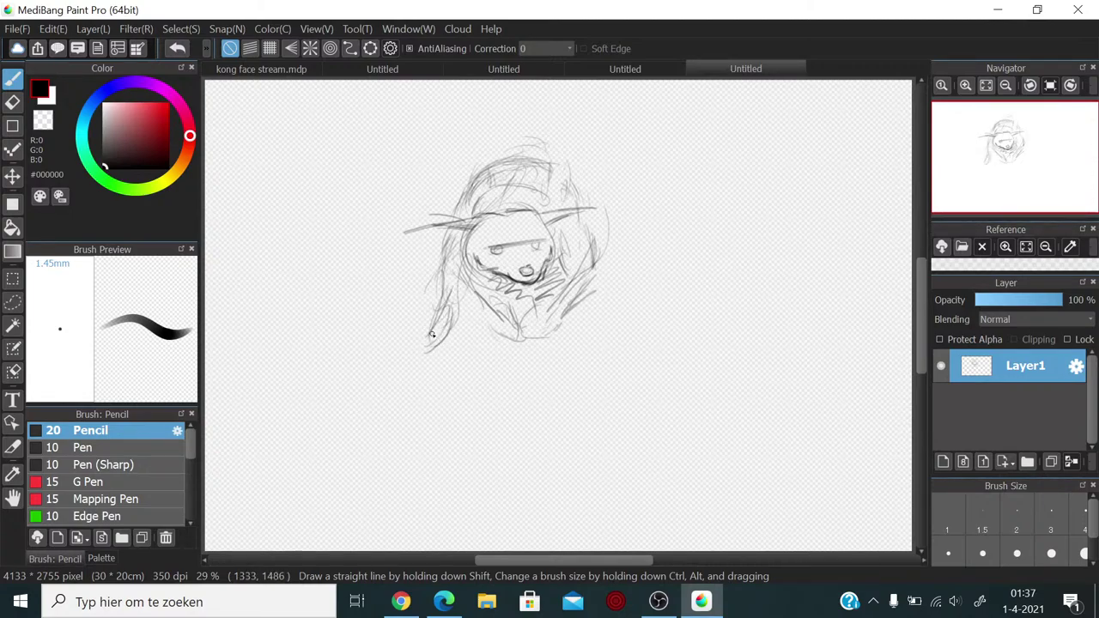
left_click_drag(438, 327, 431, 350)
Step: Draw long diagonal strokes from below the chin toward the canvas's lower left, across the chest
mouse_move(471, 293)
left_mouse_down()
mouse_move(482, 319)
mouse_move(490, 307)
mouse_move(395, 410)
left_mouse_up()
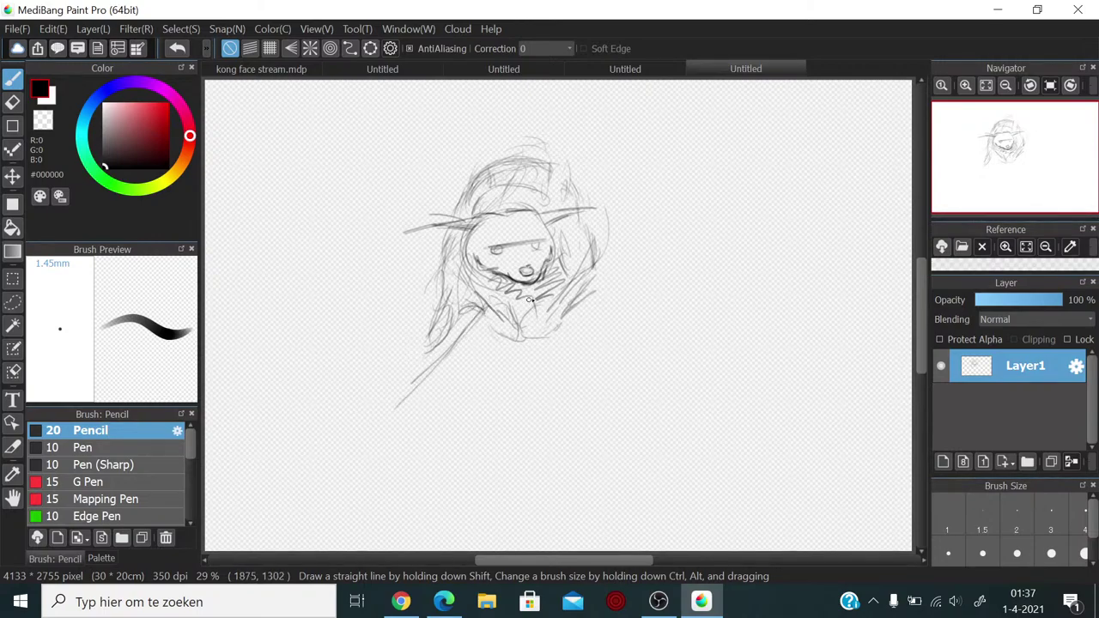
mouse_move(518, 335)
left_mouse_down()
mouse_move(538, 301)
mouse_move(491, 335)
mouse_move(498, 326)
mouse_move(483, 318)
mouse_move(500, 310)
mouse_move(455, 335)
left_mouse_up()
mouse_move(503, 302)
left_mouse_down()
mouse_move(397, 371)
mouse_move(445, 339)
left_mouse_up()
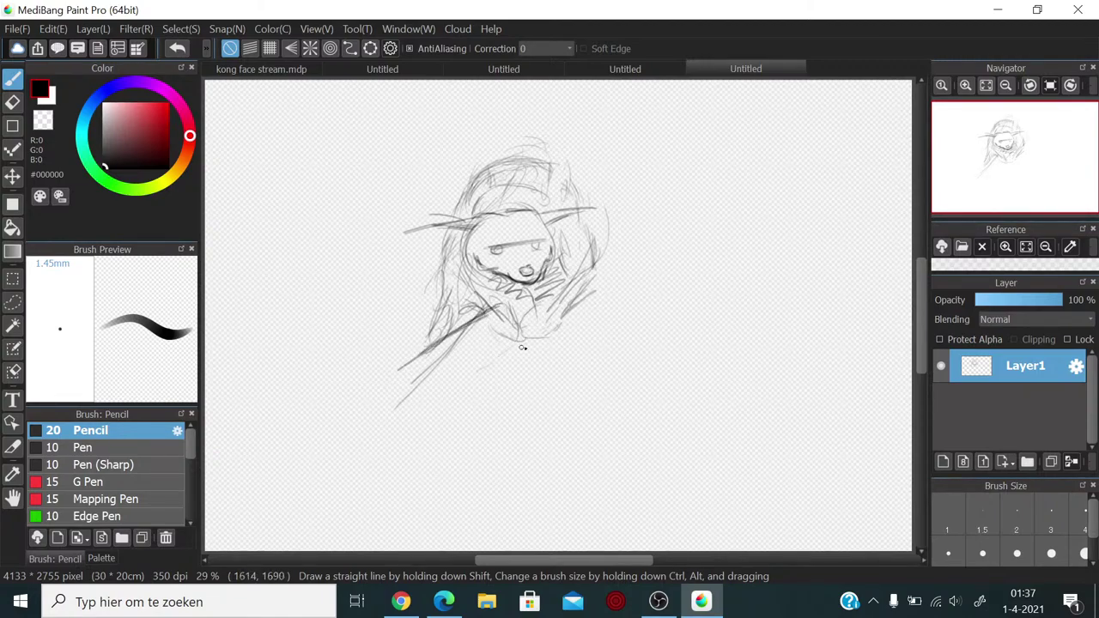
left_click_drag(522, 347, 442, 383)
left_click_drag(510, 309, 501, 333)
Step: Sketch the small body below the hood with vertical side lines, a waistband, rounded leg shapes and a base line
mouse_move(536, 297)
left_mouse_down()
mouse_move(519, 319)
mouse_move(532, 331)
mouse_move(543, 410)
left_mouse_up()
left_click_drag(534, 331, 541, 403)
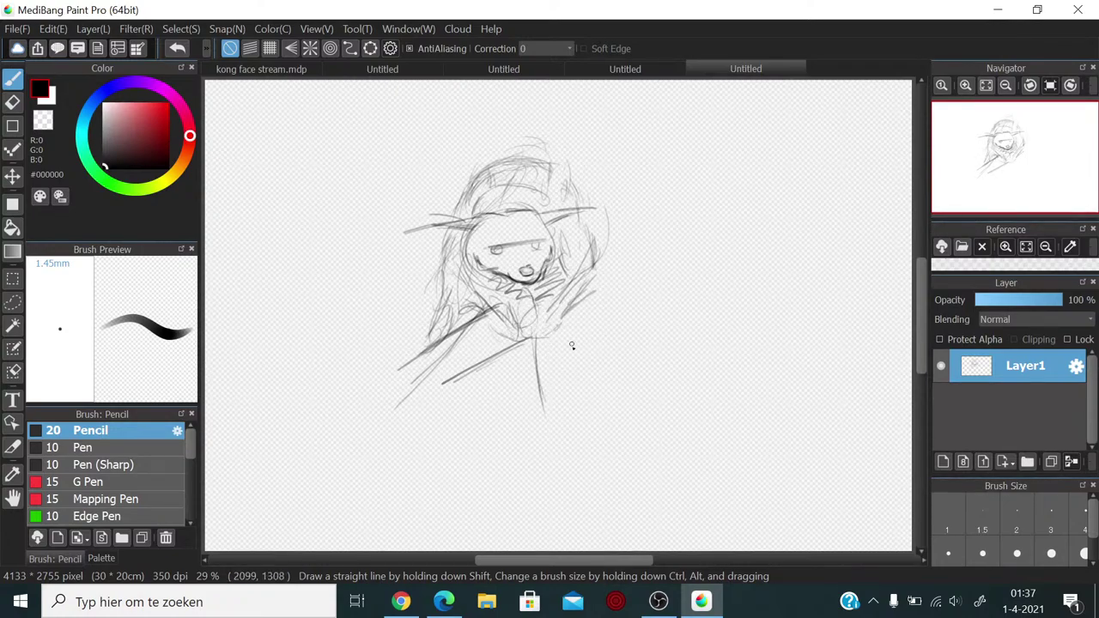
left_click_drag(568, 315, 580, 417)
mouse_move(508, 383)
left_mouse_down()
mouse_move(581, 379)
mouse_move(514, 379)
mouse_move(549, 379)
mouse_move(557, 370)
mouse_move(524, 381)
mouse_move(528, 358)
mouse_move(565, 353)
mouse_move(574, 326)
mouse_move(565, 354)
mouse_move(533, 356)
mouse_move(571, 359)
mouse_move(507, 375)
mouse_move(502, 399)
mouse_move(513, 394)
mouse_move(499, 405)
mouse_move(520, 360)
mouse_move(547, 376)
mouse_move(509, 370)
mouse_move(530, 359)
mouse_move(481, 343)
mouse_move(483, 324)
mouse_move(509, 357)
left_mouse_up()
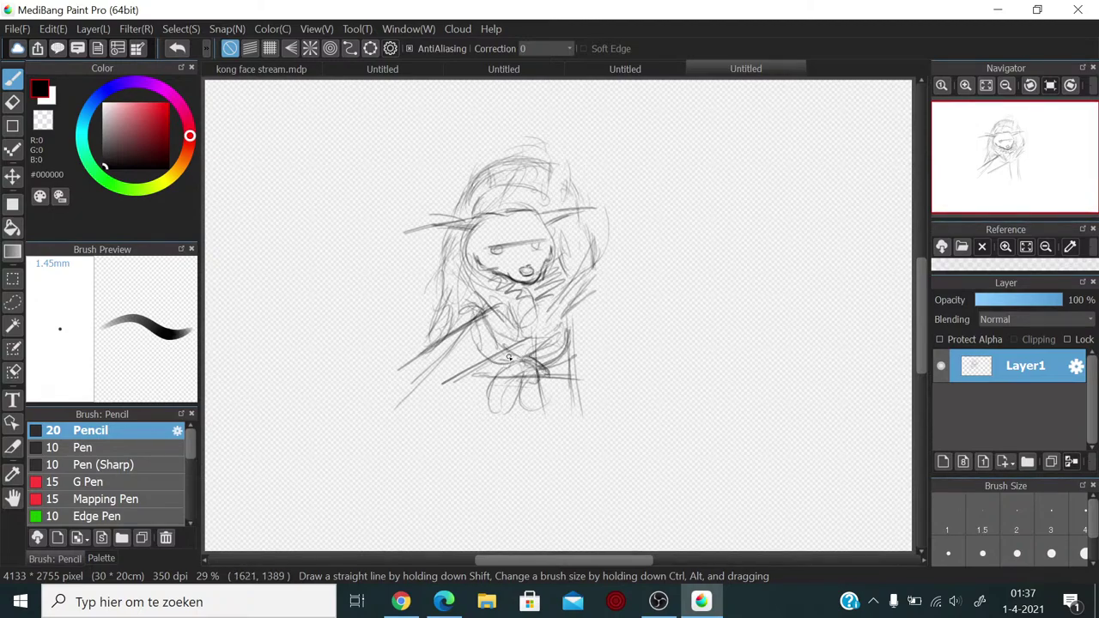
mouse_move(478, 312)
left_mouse_down()
mouse_move(487, 340)
mouse_move(457, 336)
mouse_move(471, 373)
mouse_move(460, 321)
mouse_move(491, 362)
mouse_move(477, 401)
mouse_move(504, 420)
mouse_move(564, 423)
mouse_move(505, 412)
mouse_move(542, 416)
mouse_move(508, 419)
mouse_move(565, 381)
mouse_move(553, 385)
mouse_move(568, 412)
mouse_move(471, 393)
left_mouse_up()
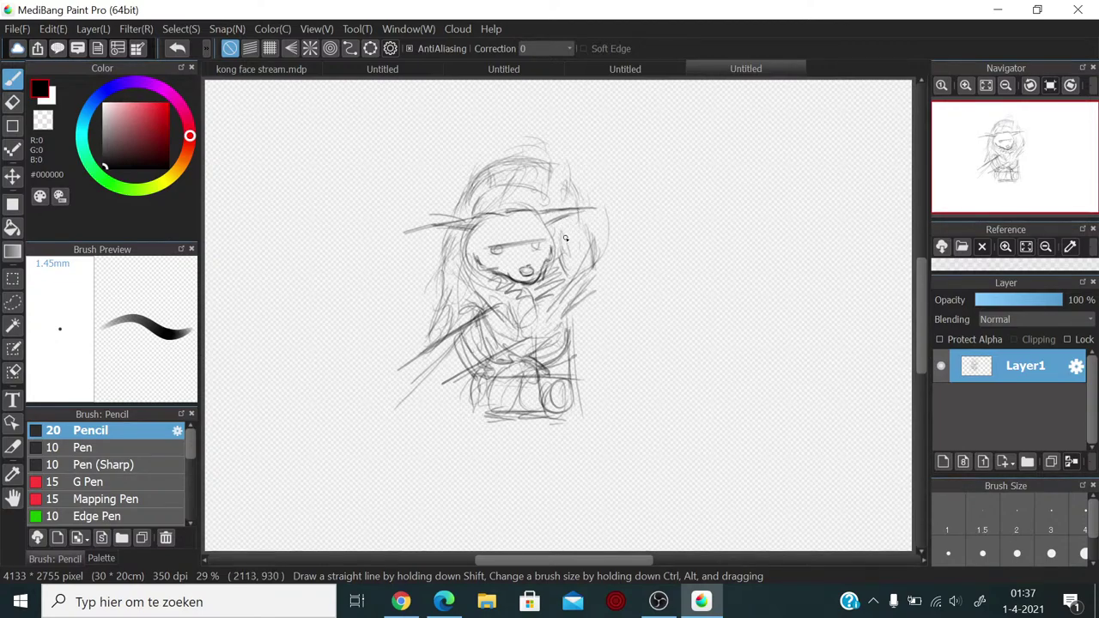
Step: Darken the face outline on both sides and fill in the two eyes with dark pupils
mouse_move(556, 237)
left_mouse_down()
mouse_move(553, 222)
mouse_move(553, 257)
mouse_move(539, 216)
left_mouse_up()
mouse_move(474, 252)
left_mouse_down()
mouse_move(469, 243)
mouse_move(483, 271)
mouse_move(506, 279)
left_mouse_up()
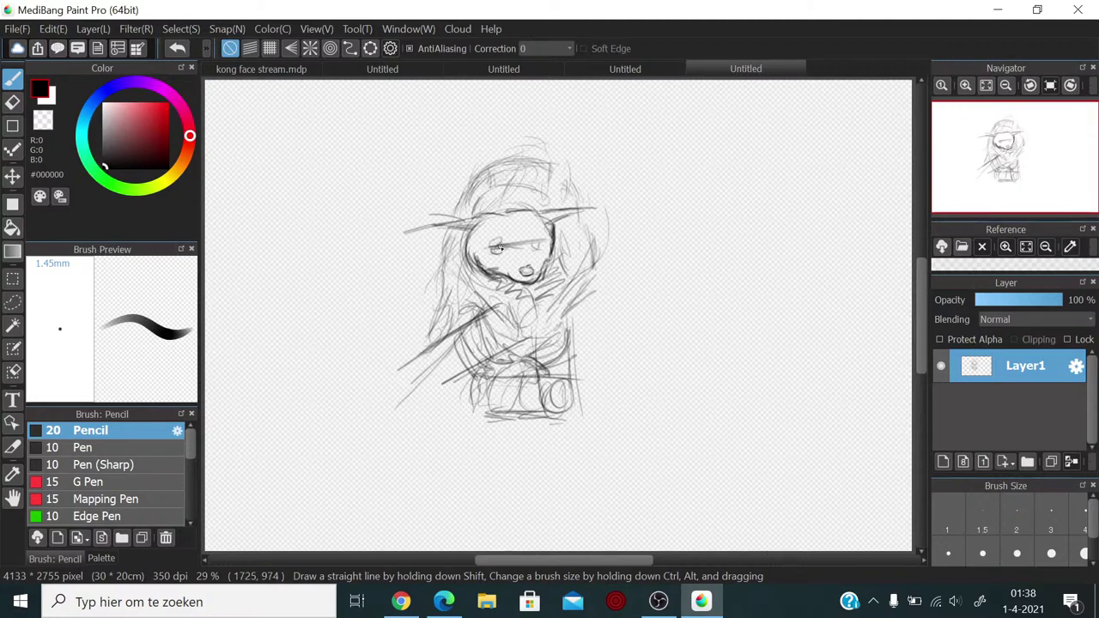
left_click_drag(489, 242, 496, 249)
left_click_drag(497, 250, 493, 251)
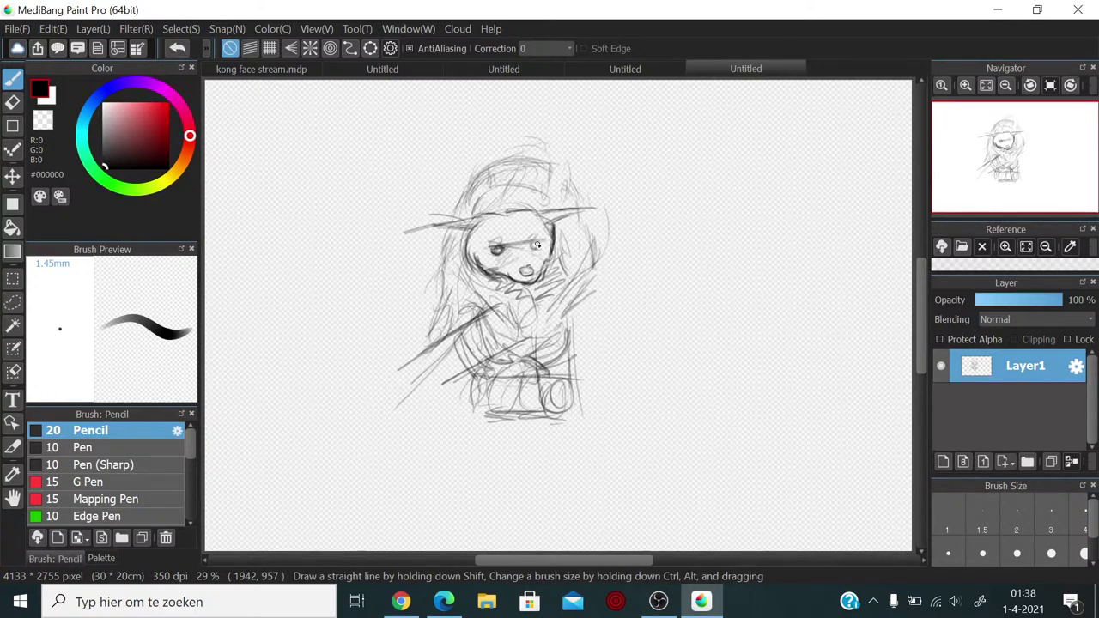
left_click_drag(537, 245, 531, 247)
left_click_drag(533, 245, 534, 245)
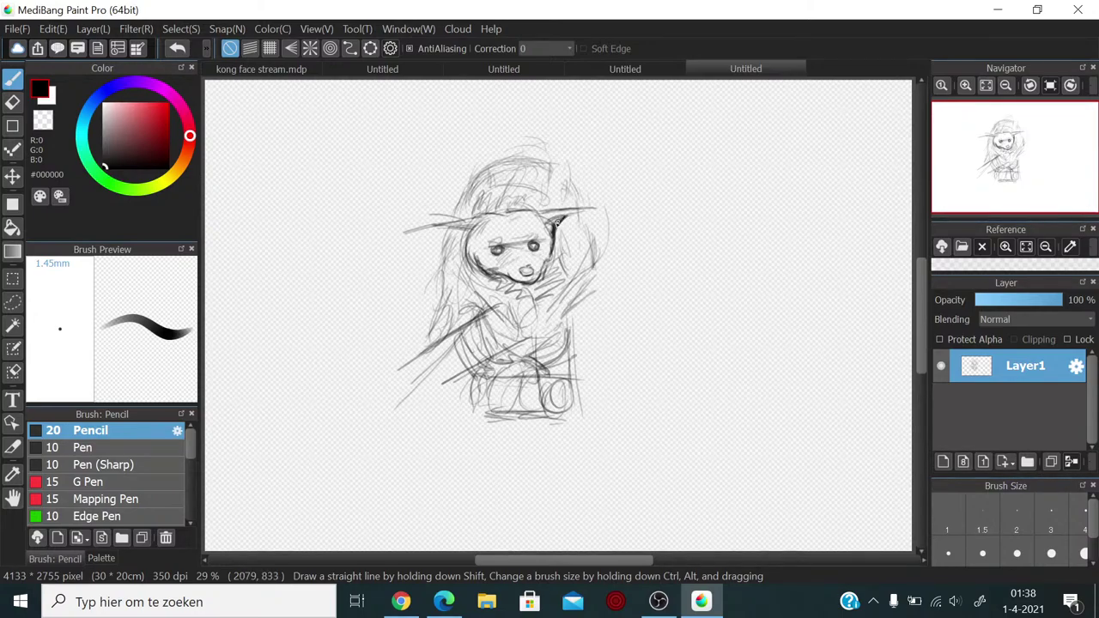
Step: Darken the inner base and long edges of both pointed ears and shade the fur beneath the right cheek
left_click_drag(561, 219, 551, 229)
left_click_drag(563, 220, 592, 207)
left_click_drag(431, 227, 413, 232)
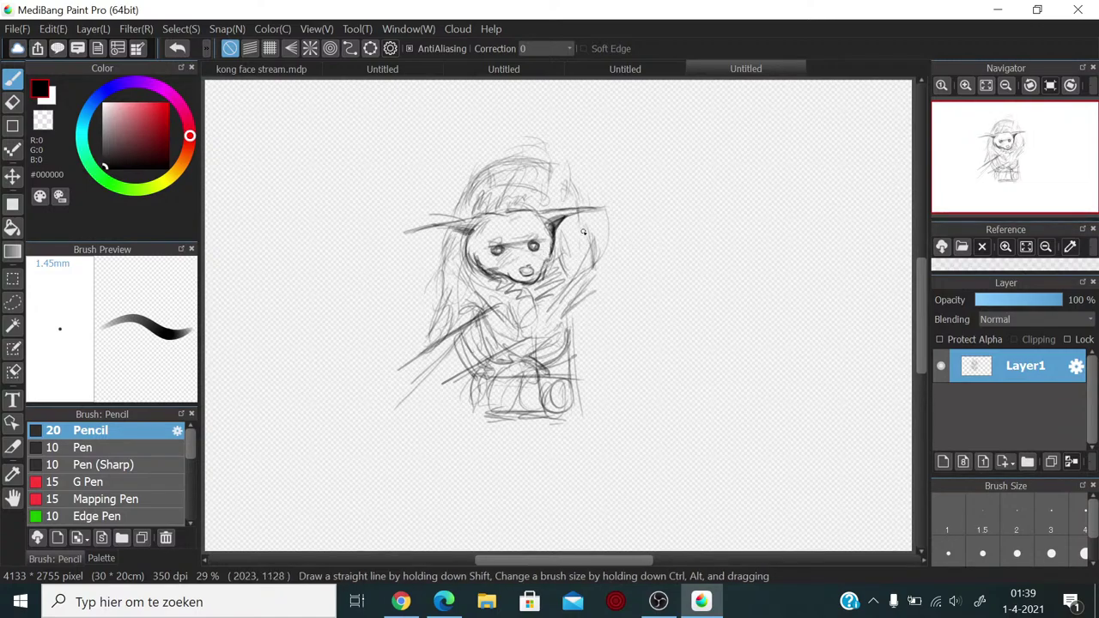
mouse_move(560, 263)
left_mouse_down()
mouse_move(554, 275)
mouse_move(543, 294)
mouse_move(552, 263)
mouse_move(557, 283)
mouse_move(524, 290)
mouse_move(501, 280)
mouse_move(529, 301)
left_mouse_up()
mouse_move(568, 269)
left_mouse_down()
mouse_move(545, 297)
mouse_move(551, 285)
left_mouse_up()
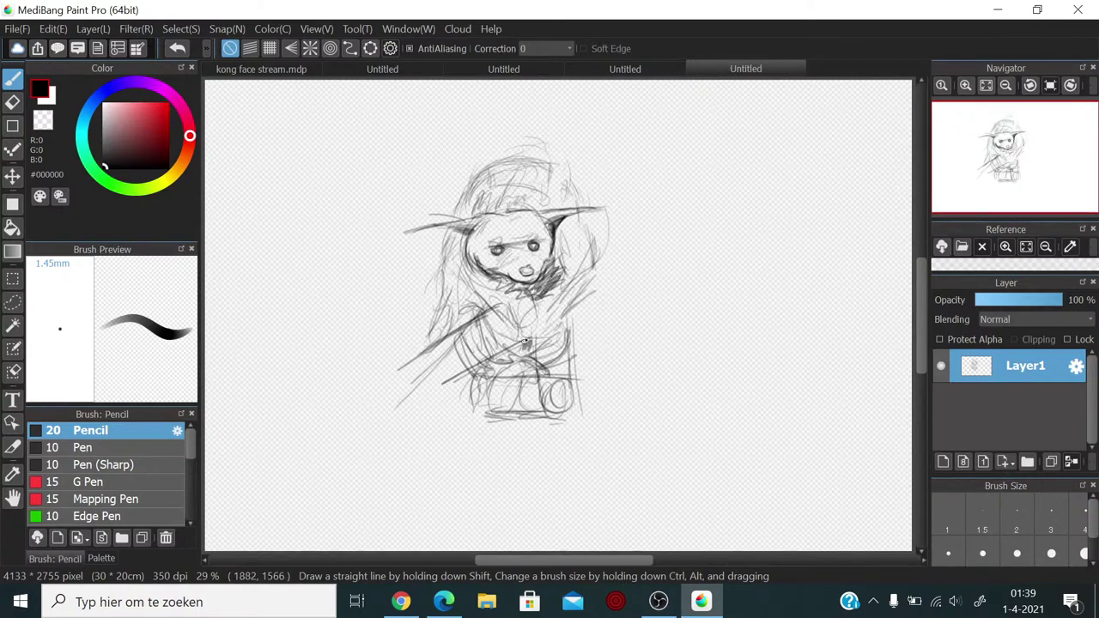
Step: Reinforce the hood's left contour with darker strokes from the crown down past the cheek
left_click_drag(462, 270, 443, 307)
left_click_drag(451, 249, 445, 294)
mouse_move(473, 210)
left_mouse_down()
mouse_move(458, 219)
mouse_move(479, 180)
left_mouse_up()
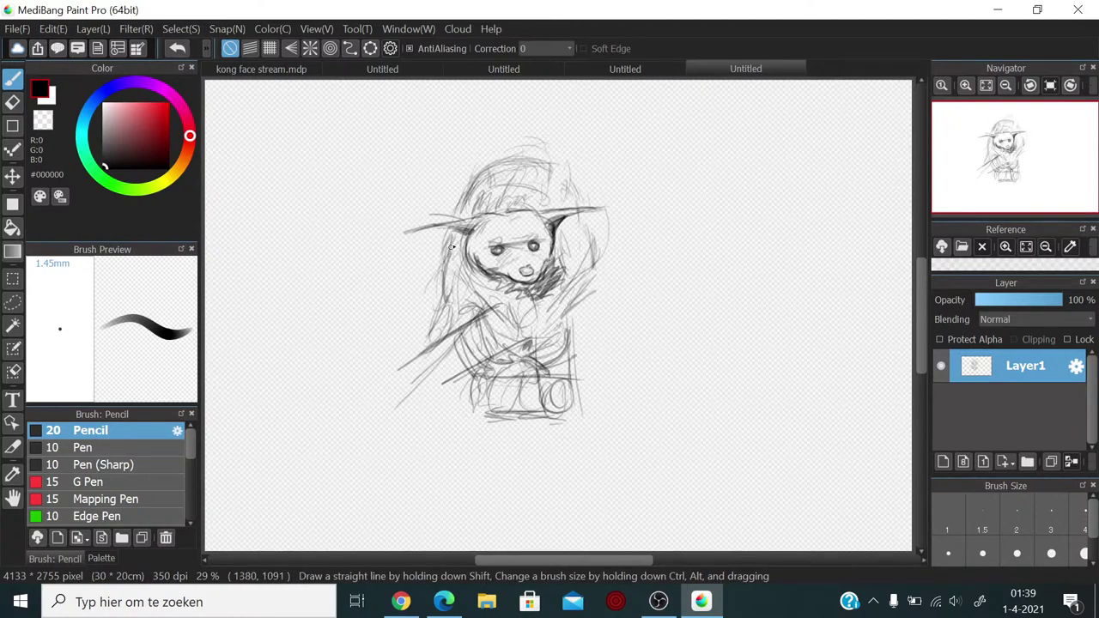
mouse_move(452, 241)
left_mouse_down()
mouse_move(444, 267)
mouse_move(460, 284)
left_mouse_up()
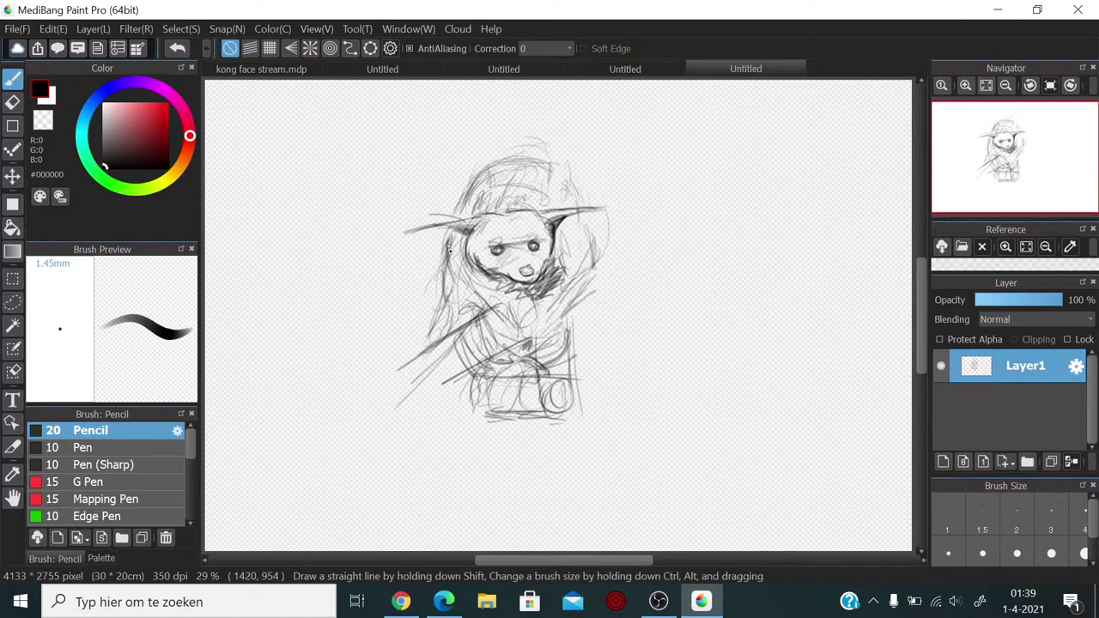
left_click_drag(453, 242, 446, 290)
Step: Fill the fur collar under the chin with dense dark hatching and define the hood's V-shaped opening beneath it
mouse_move(448, 302)
left_mouse_down()
mouse_move(466, 291)
mouse_move(464, 311)
mouse_move(486, 330)
mouse_move(517, 331)
mouse_move(562, 292)
left_mouse_up()
left_click_drag(529, 334, 553, 320)
mouse_move(550, 324)
left_mouse_down()
mouse_move(518, 334)
mouse_move(475, 275)
mouse_move(497, 303)
mouse_move(512, 291)
mouse_move(482, 285)
mouse_move(533, 296)
mouse_move(527, 309)
mouse_move(565, 257)
left_mouse_up()
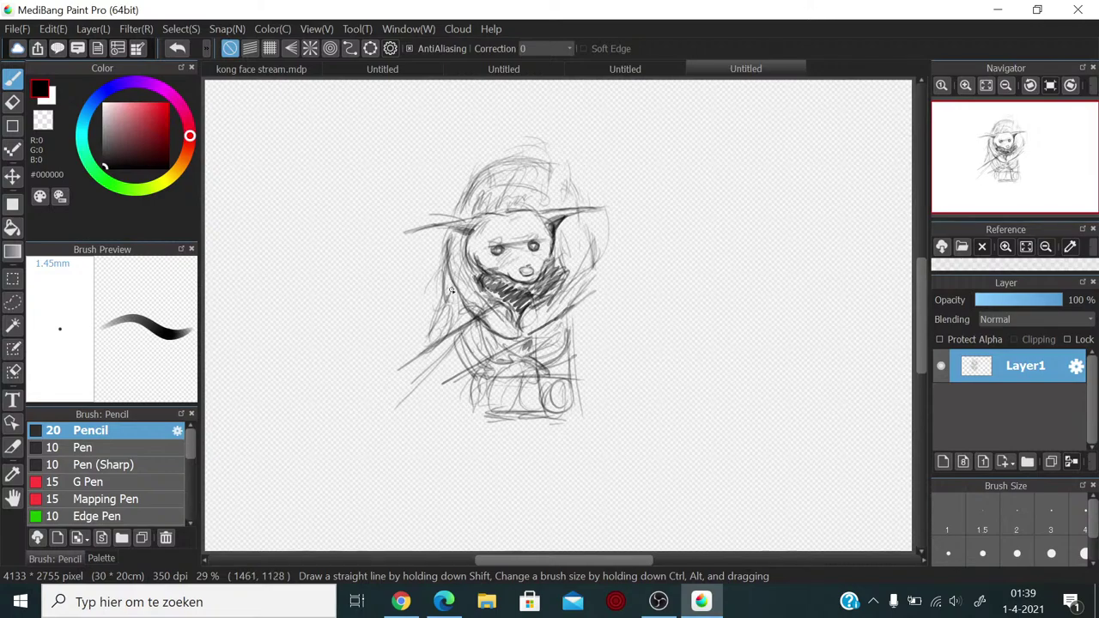
Step: Firm up the hood's outer outline from the crown down both sides and add whiskers to the muzzle
left_click_drag(448, 297, 436, 328)
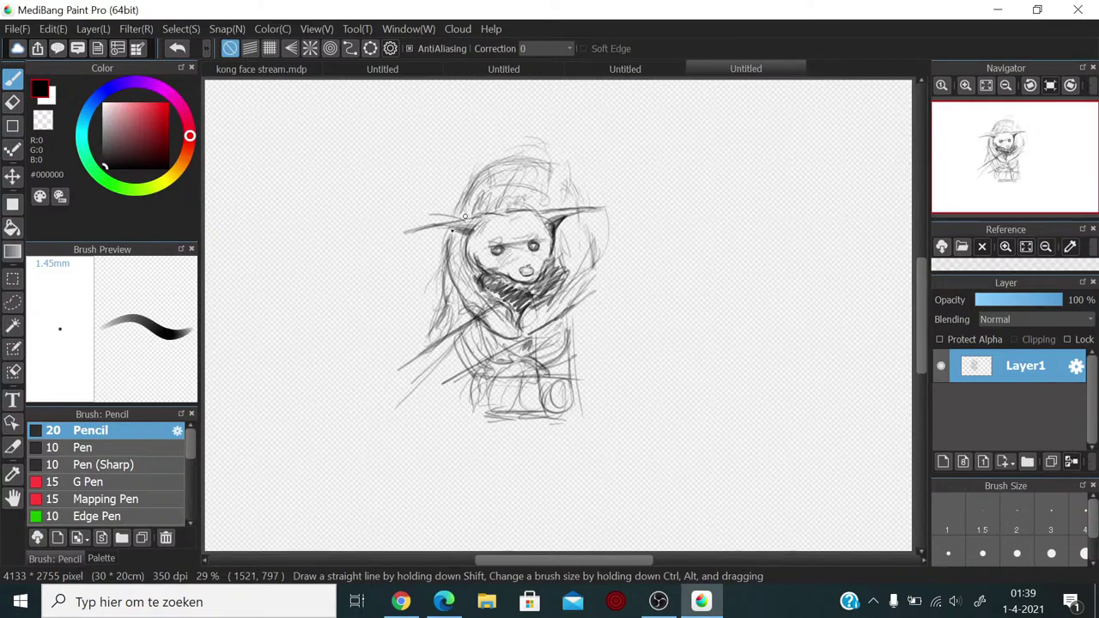
left_click_drag(453, 225, 448, 251)
mouse_move(477, 179)
left_mouse_down()
mouse_move(527, 158)
mouse_move(572, 201)
mouse_move(580, 192)
mouse_move(582, 259)
mouse_move(565, 296)
left_mouse_up()
left_click_drag(593, 253, 525, 340)
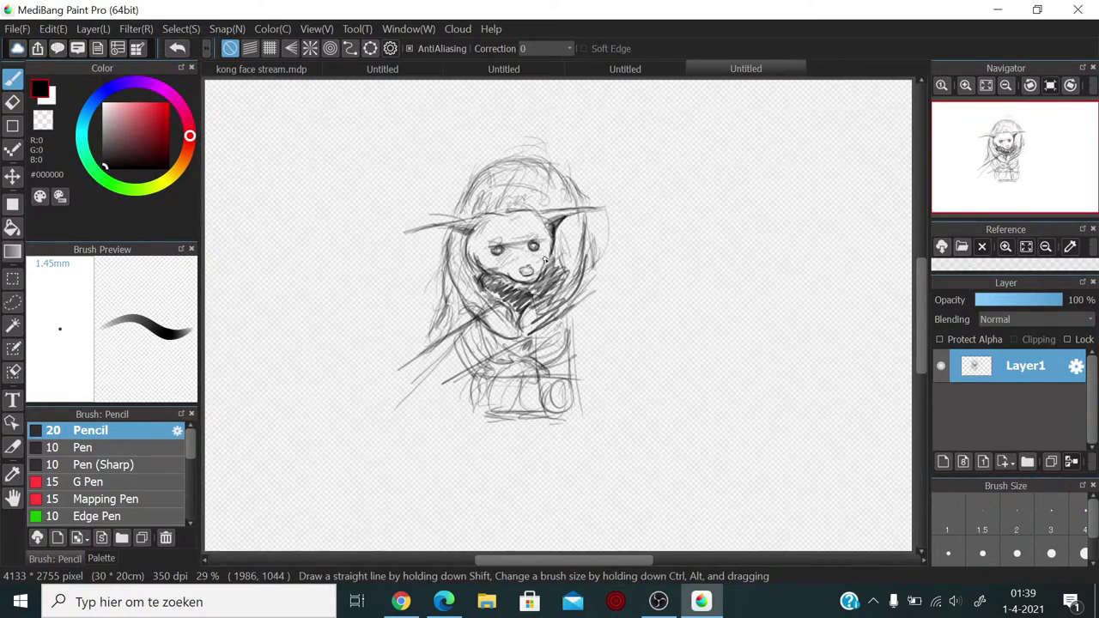
left_click_drag(541, 271, 603, 260)
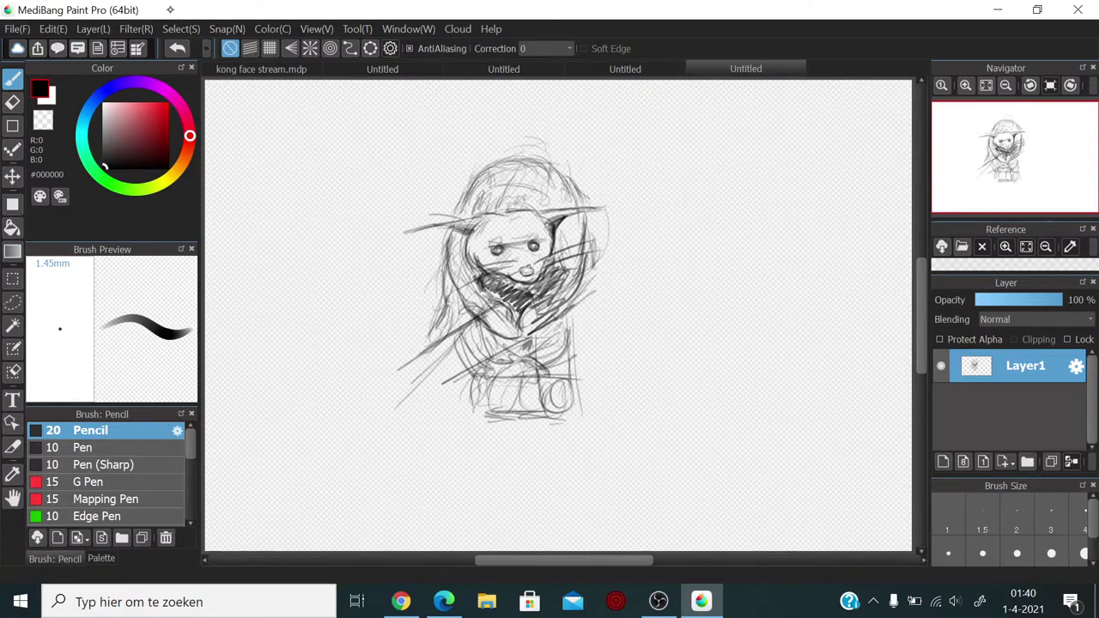
Step: Create a new 30 × 20 cm canvas at 350 dpi with a transparent background, and cancel the device import search in Photos
left_click(17, 30)
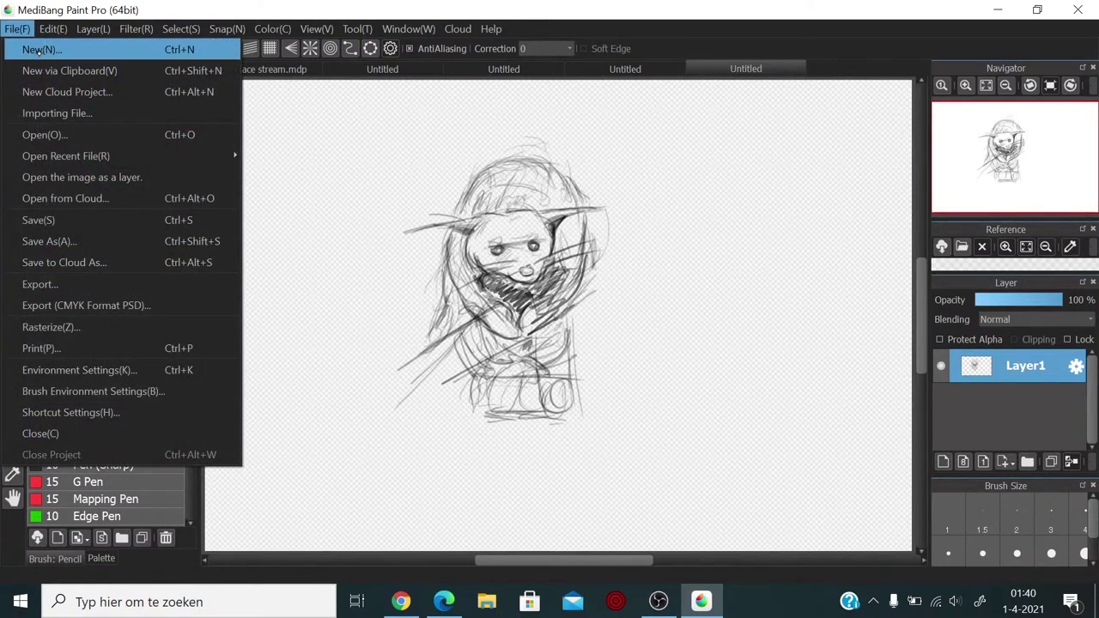
left_click(37, 50)
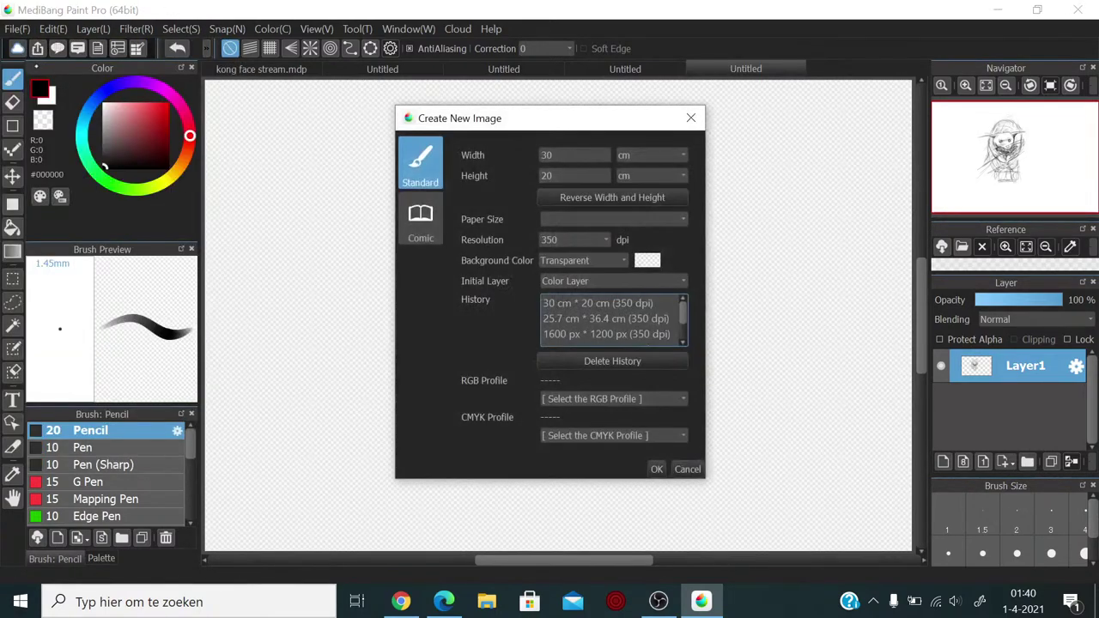
left_click(656, 468)
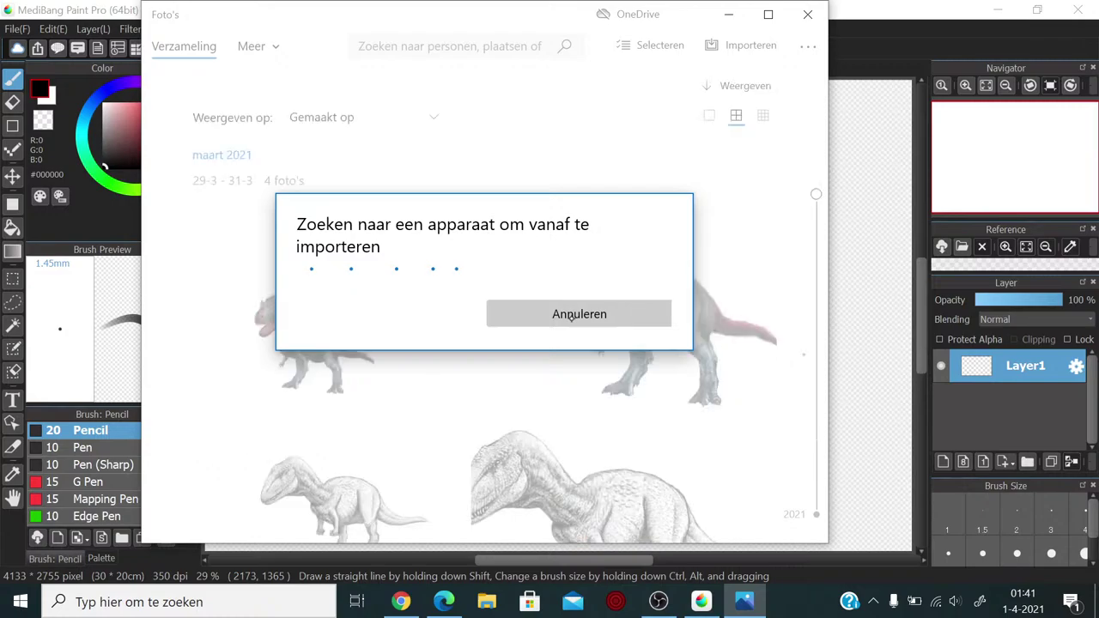
left_click(579, 315)
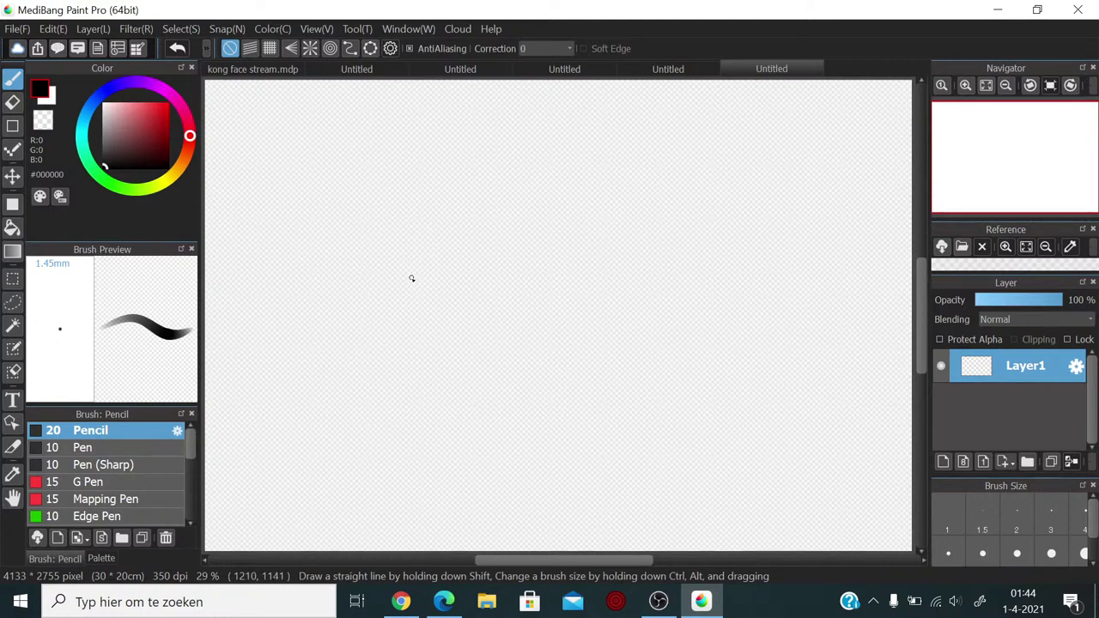
Step: Sketch the creature's head on the canvas's upper left around a construction circle, adding the sloping snout, rounded crown and jaw
mouse_move(345, 174)
left_mouse_down()
mouse_move(320, 199)
mouse_move(385, 189)
mouse_move(380, 155)
mouse_move(325, 150)
mouse_move(321, 189)
mouse_move(319, 178)
mouse_move(296, 232)
mouse_move(302, 257)
left_mouse_up()
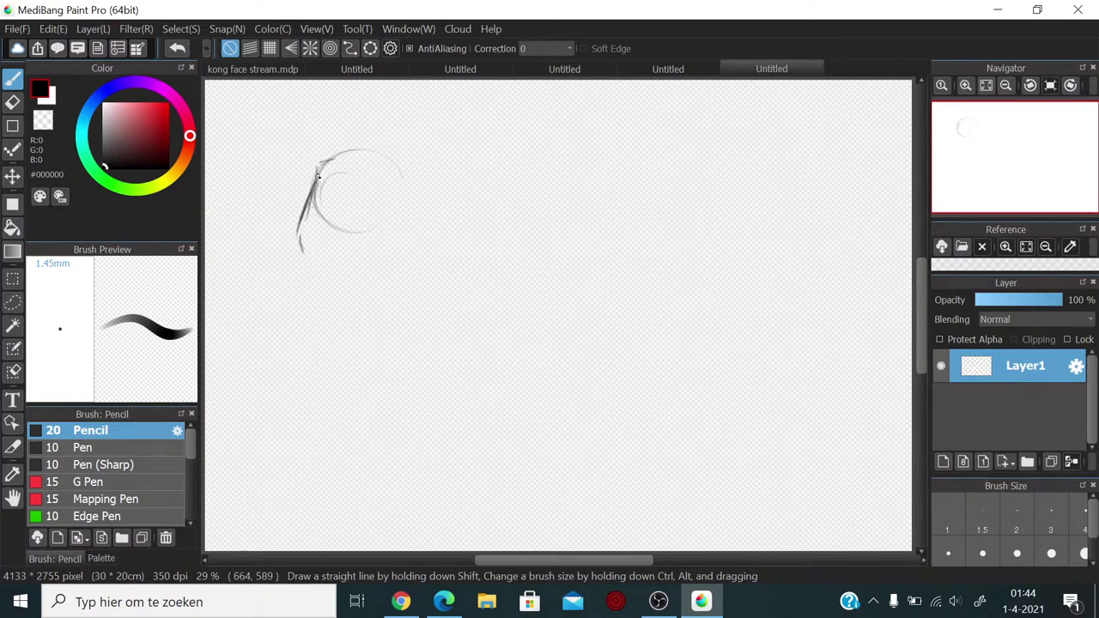
mouse_move(318, 200)
left_mouse_down()
mouse_move(311, 242)
mouse_move(336, 255)
mouse_move(380, 202)
mouse_move(352, 176)
mouse_move(363, 169)
mouse_move(349, 177)
mouse_move(364, 163)
mouse_move(337, 187)
mouse_move(321, 183)
mouse_move(311, 207)
mouse_move(346, 158)
mouse_move(339, 149)
mouse_move(357, 138)
mouse_move(340, 151)
mouse_move(374, 149)
left_mouse_up()
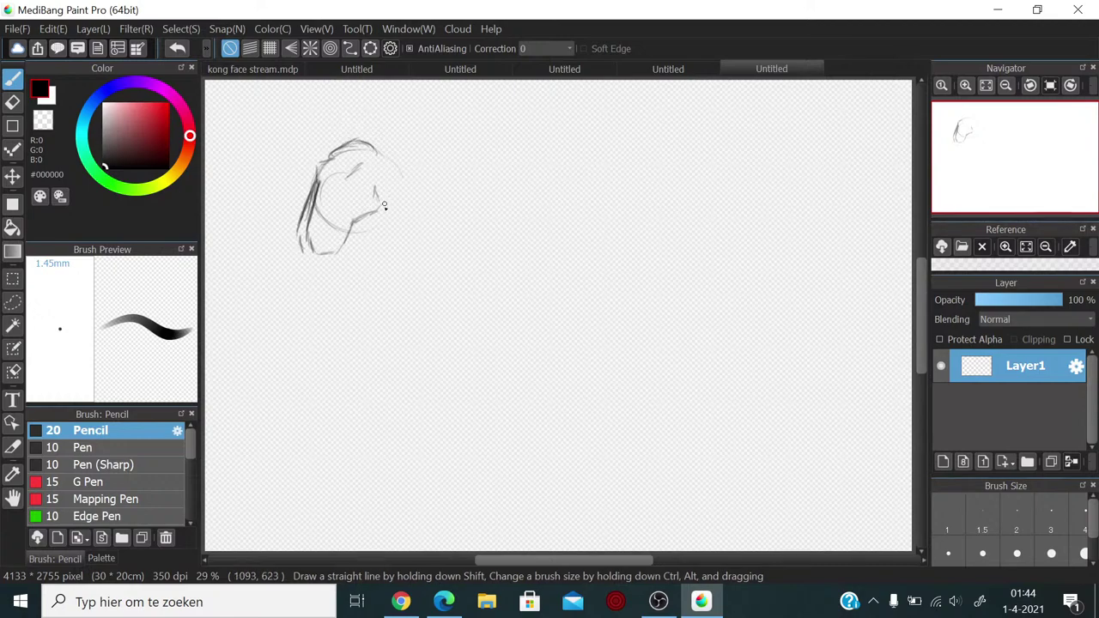
mouse_move(322, 259)
left_mouse_down()
mouse_move(353, 257)
mouse_move(384, 216)
mouse_move(379, 192)
mouse_move(334, 256)
mouse_move(311, 236)
left_mouse_up()
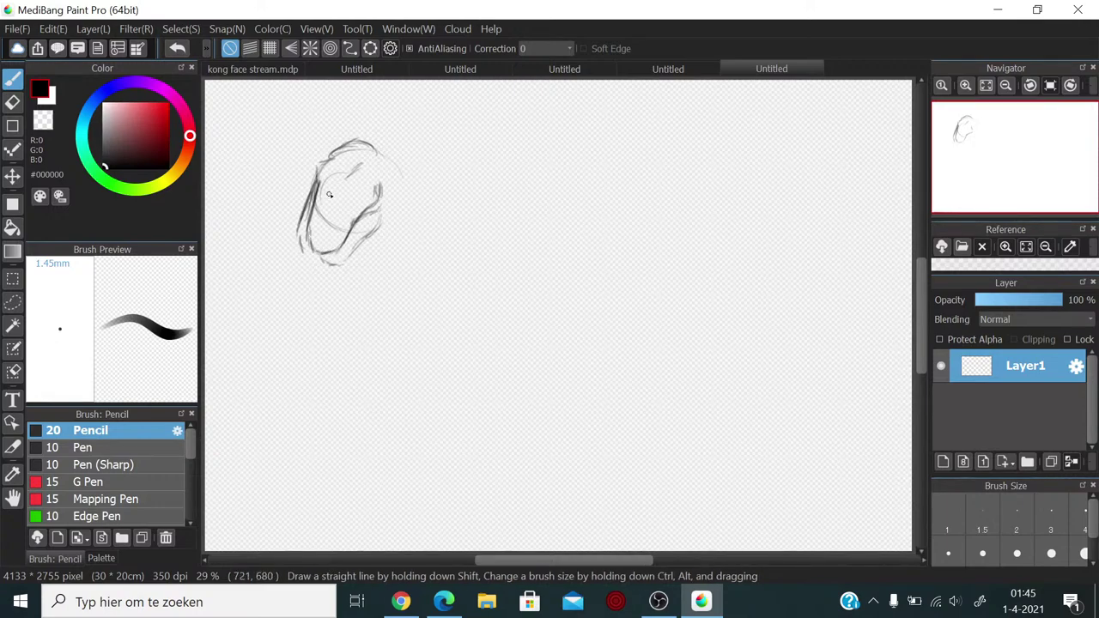
Step: Erase the stray outer snout and jaw lines with the eraser enlarged to 5.03 mm, and redraw the lower jaw in pencil
left_click(12, 102)
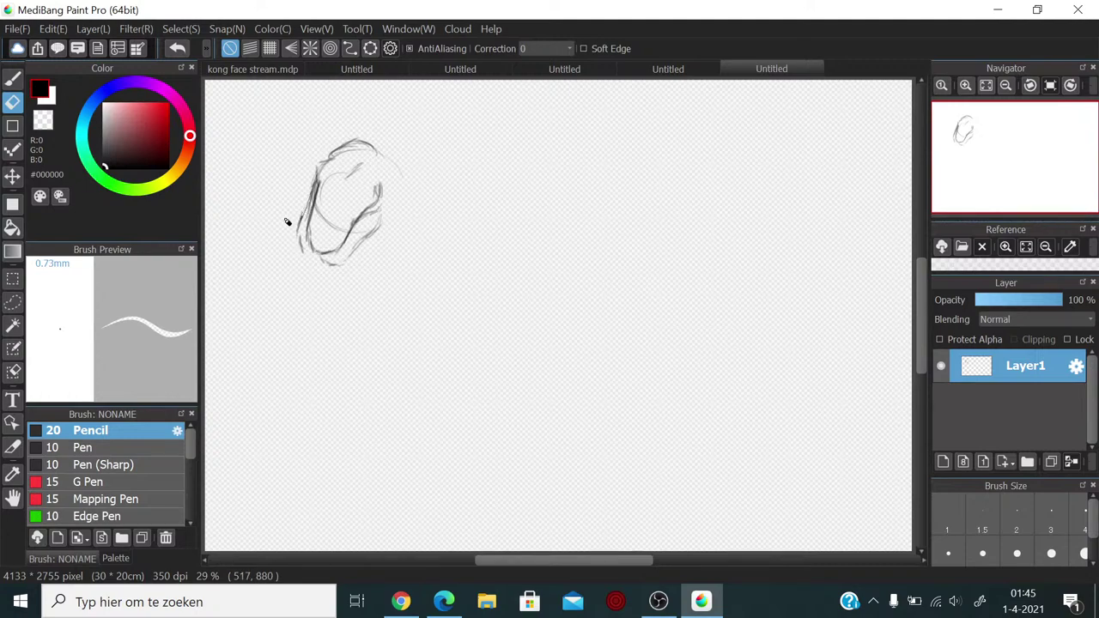
key("ctrl+alt")
mouse_move(252, 231)
left_mouse_down()
mouse_move(296, 227)
mouse_move(309, 193)
left_mouse_up()
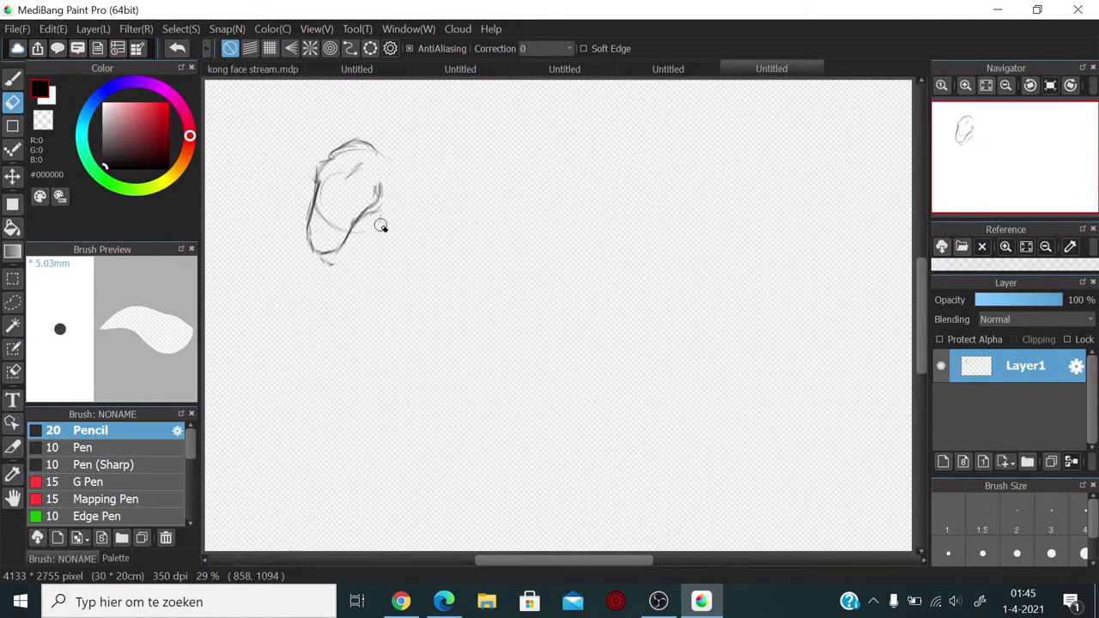
key("b")
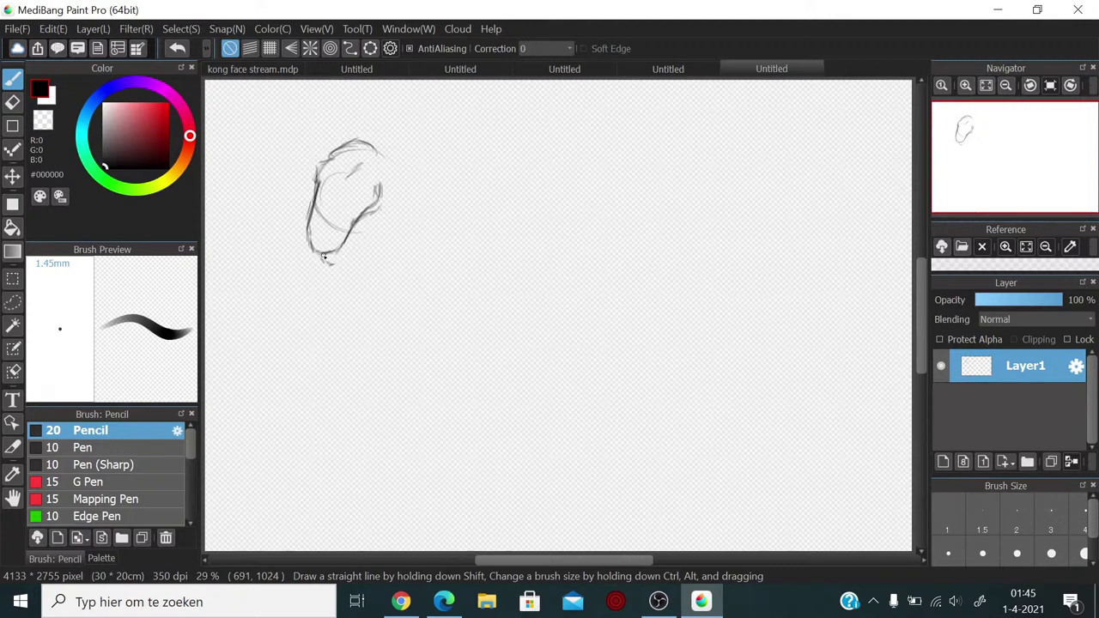
mouse_move(325, 260)
left_mouse_down()
mouse_move(341, 264)
mouse_move(360, 243)
left_mouse_up()
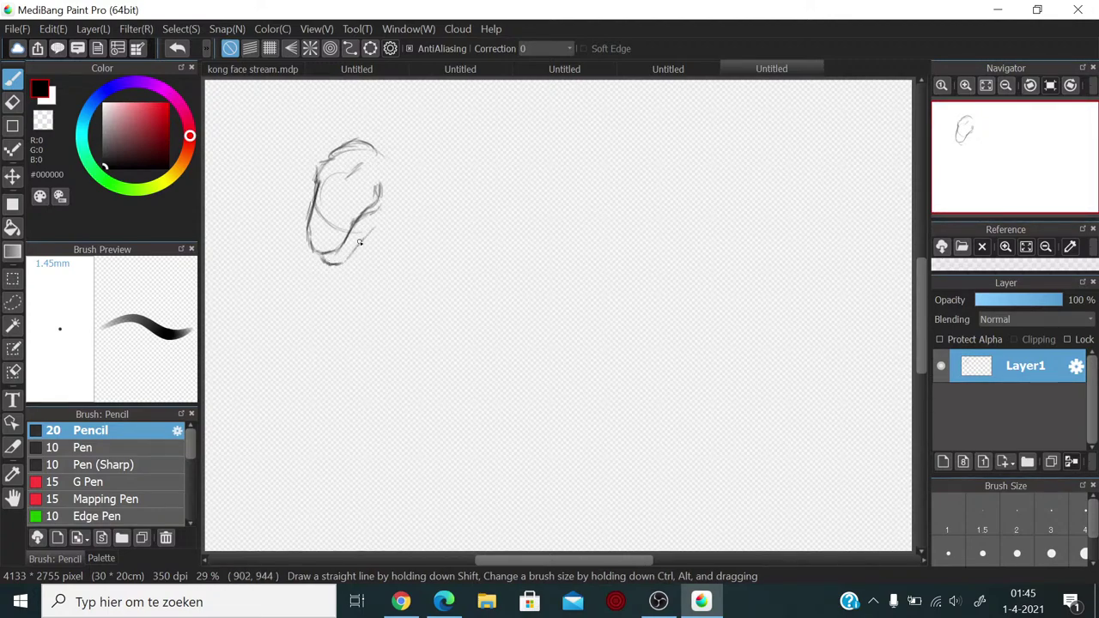
mouse_move(386, 203)
left_mouse_down()
mouse_move(375, 230)
mouse_move(378, 200)
left_mouse_up()
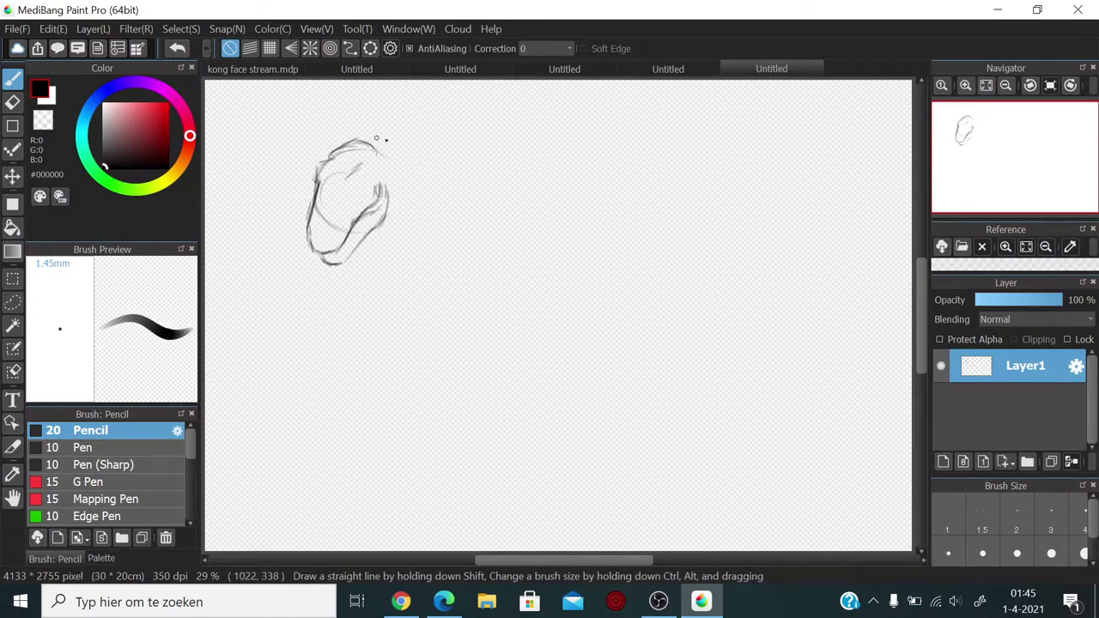
Step: Draw the neck curving down from the crown, and continue it into the rounded chest and belly line below the head
mouse_move(376, 138)
left_mouse_down()
mouse_move(341, 152)
mouse_move(365, 138)
mouse_move(344, 150)
mouse_move(361, 138)
mouse_move(401, 167)
mouse_move(405, 193)
mouse_move(387, 153)
mouse_move(409, 230)
left_mouse_up()
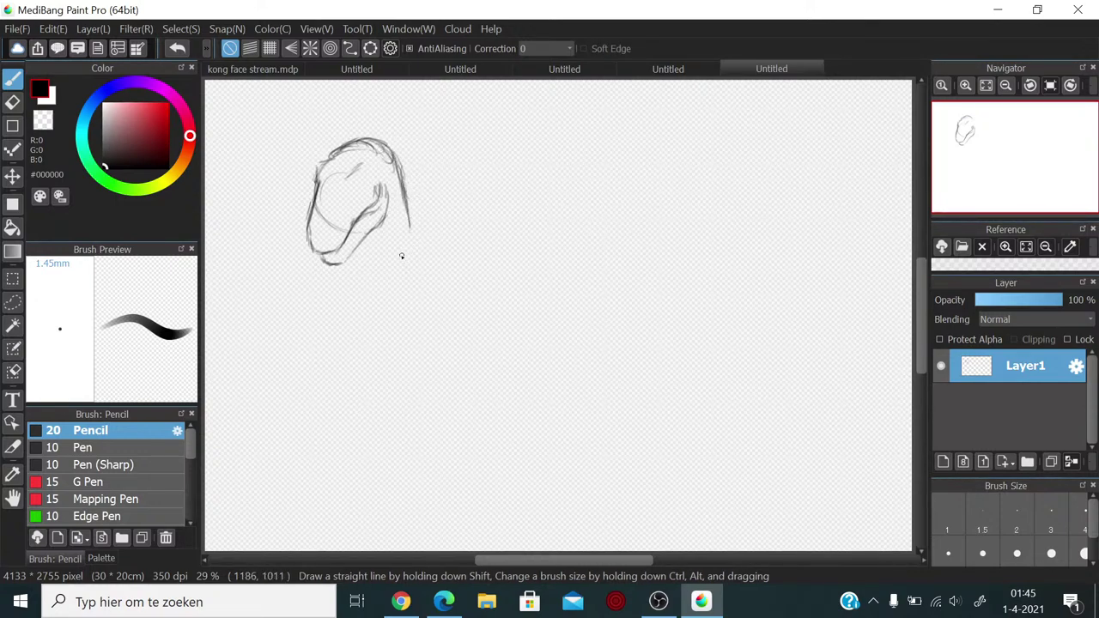
left_click_drag(359, 273, 378, 297)
mouse_move(400, 233)
left_mouse_down()
mouse_move(390, 294)
mouse_move(345, 333)
left_mouse_up()
mouse_move(400, 256)
left_mouse_down()
mouse_move(365, 324)
mouse_move(389, 313)
mouse_move(381, 322)
mouse_move(315, 337)
mouse_move(386, 313)
mouse_move(299, 342)
left_mouse_up()
left_click_drag(280, 271, 311, 332)
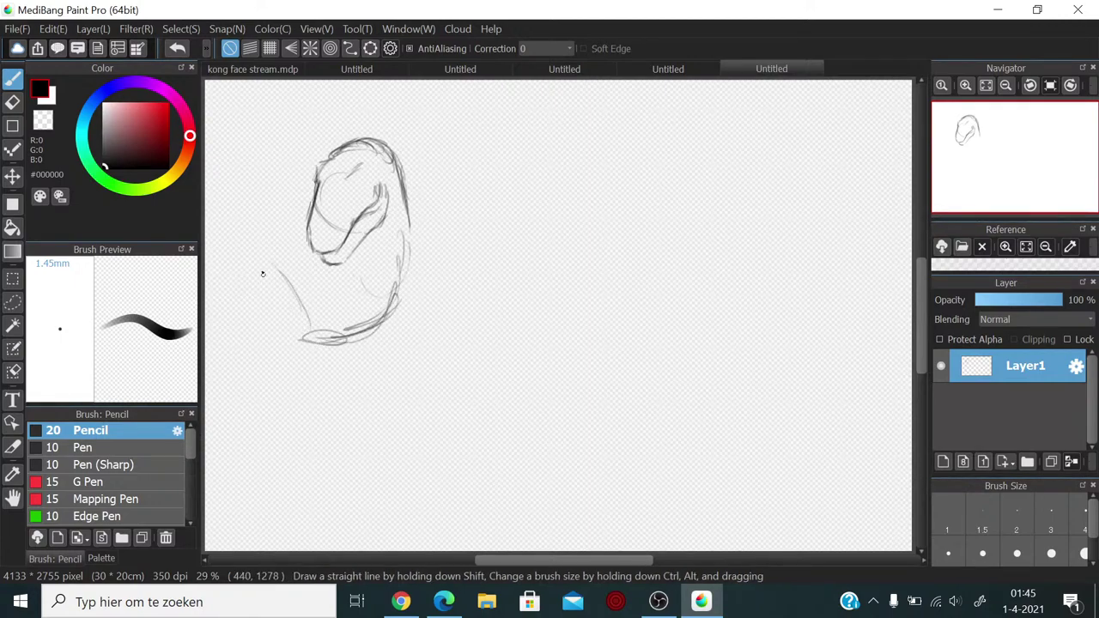
Step: Sketch the near hind leg with its thigh, bent lower leg and two rough toes below the belly
left_click_drag(261, 264, 288, 320)
mouse_move(262, 276)
left_mouse_down()
mouse_move(321, 325)
mouse_move(296, 329)
mouse_move(293, 353)
mouse_move(311, 325)
mouse_move(267, 364)
mouse_move(295, 388)
mouse_move(284, 394)
mouse_move(300, 412)
mouse_move(282, 436)
left_mouse_up()
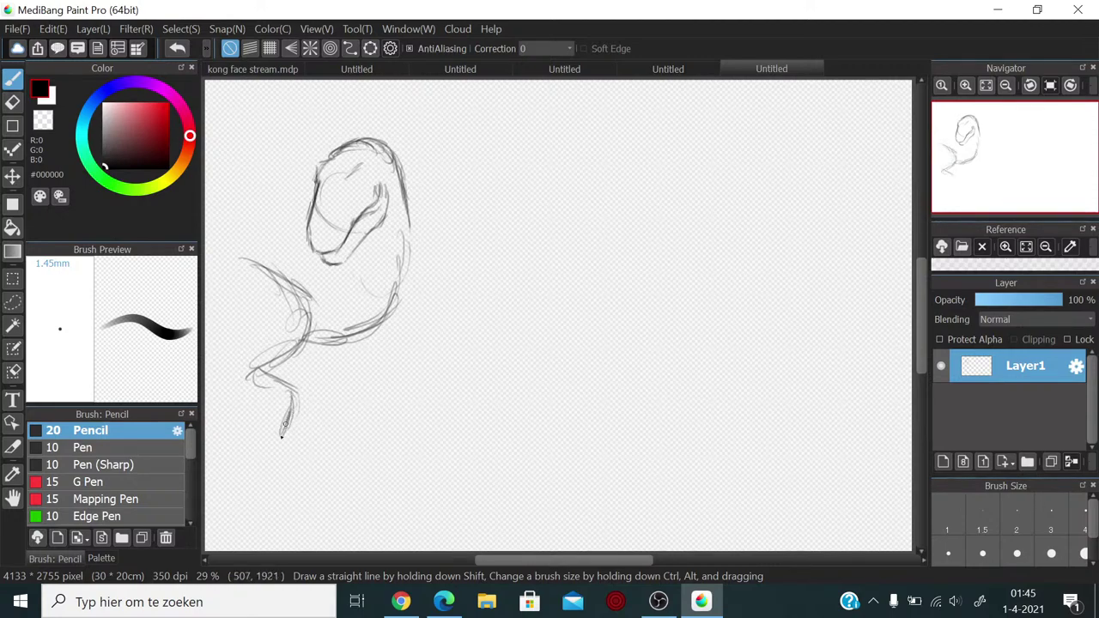
mouse_move(302, 400)
left_mouse_down()
mouse_move(315, 423)
mouse_move(286, 427)
left_mouse_up()
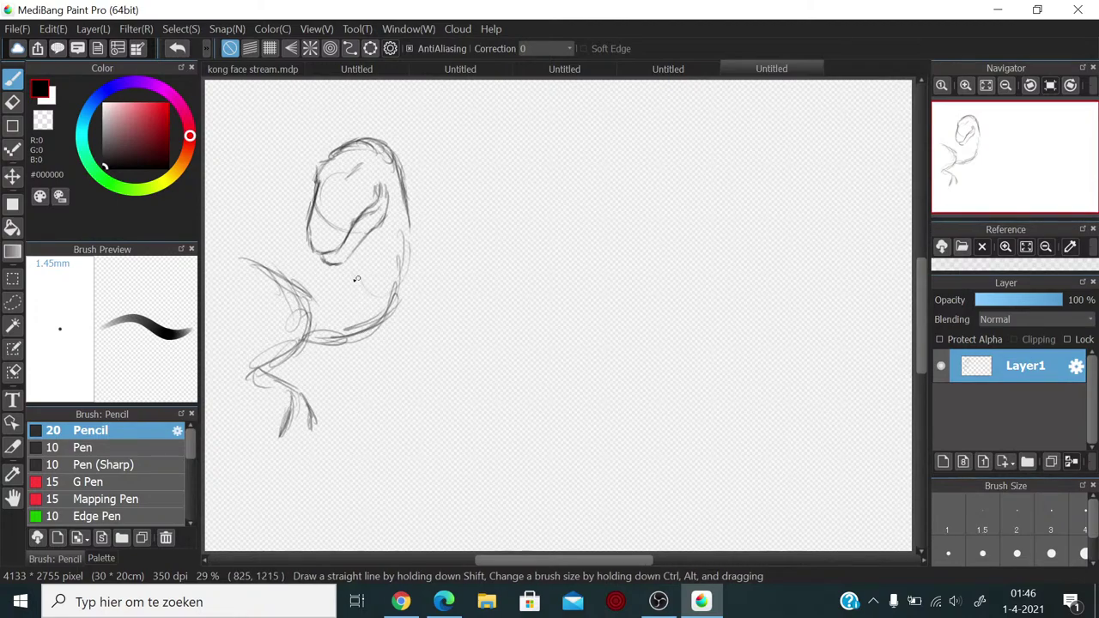
Step: Add a small clawed arm hanging from the chest and strengthen the chest contour beside it
mouse_move(353, 298)
left_mouse_down()
mouse_move(354, 322)
mouse_move(364, 292)
mouse_move(367, 348)
mouse_move(351, 323)
left_mouse_up()
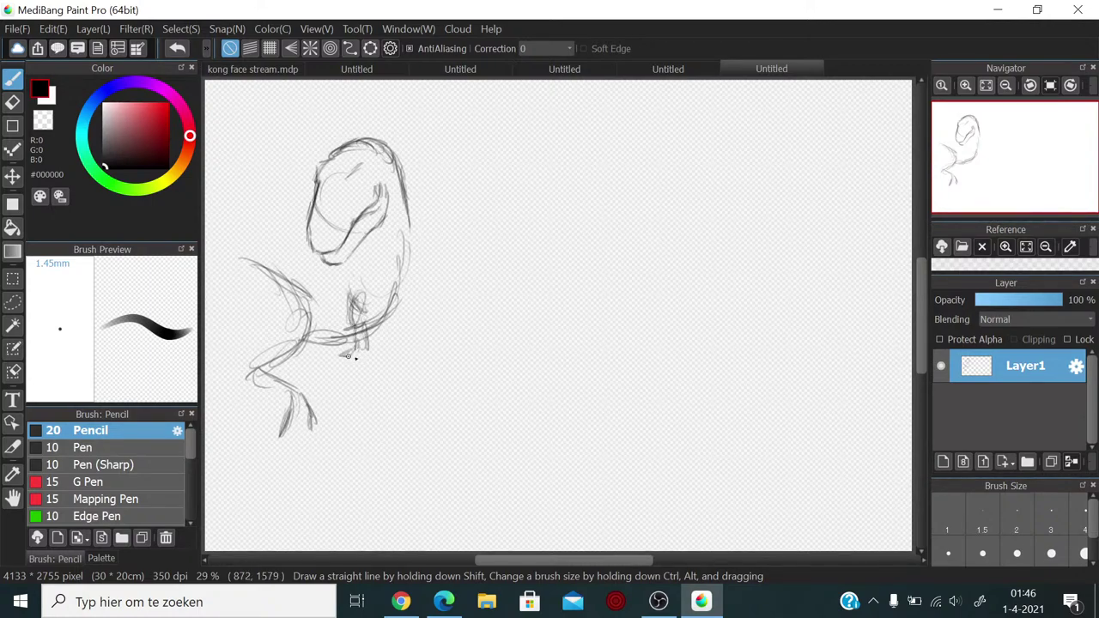
left_click_drag(364, 348, 362, 355)
mouse_move(361, 331)
left_mouse_down()
mouse_move(392, 315)
mouse_move(366, 316)
mouse_move(401, 302)
mouse_move(401, 285)
mouse_move(404, 300)
mouse_move(394, 317)
mouse_move(403, 277)
mouse_move(390, 268)
mouse_move(411, 226)
mouse_move(389, 264)
mouse_move(410, 213)
left_mouse_up()
Step: Reinforce the neck's outer contour with darker strokes and draw the arched back behind the head
mouse_move(399, 175)
left_mouse_down()
mouse_move(398, 249)
mouse_move(409, 220)
mouse_move(394, 243)
left_mouse_up()
left_click_drag(403, 187, 397, 240)
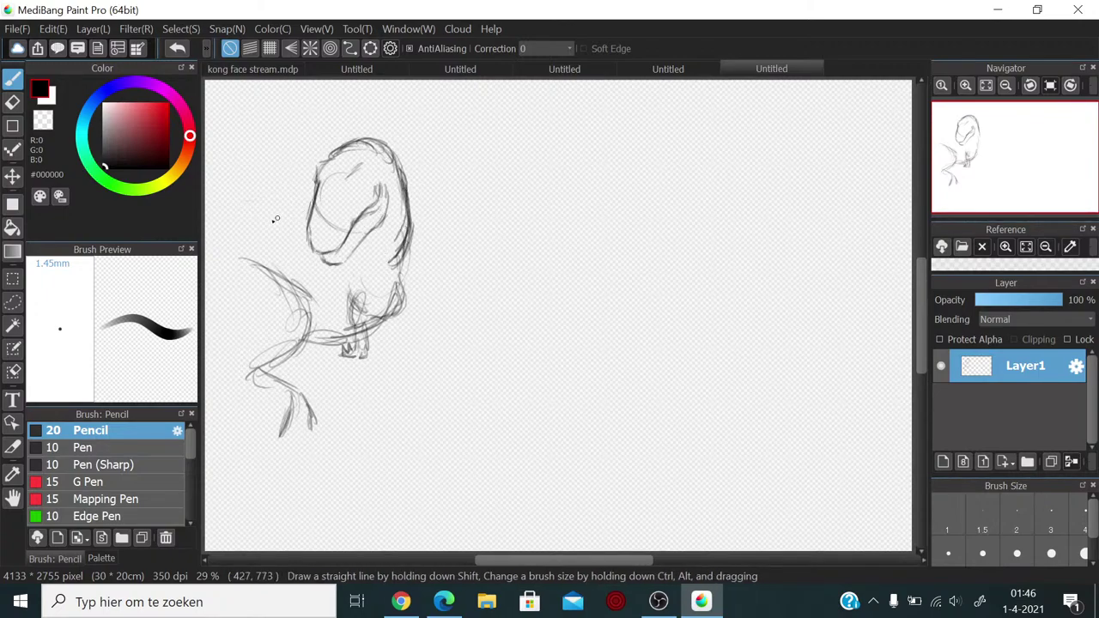
mouse_move(296, 214)
left_mouse_down()
mouse_move(253, 201)
mouse_move(223, 216)
mouse_move(242, 200)
mouse_move(221, 214)
mouse_move(228, 206)
left_mouse_up()
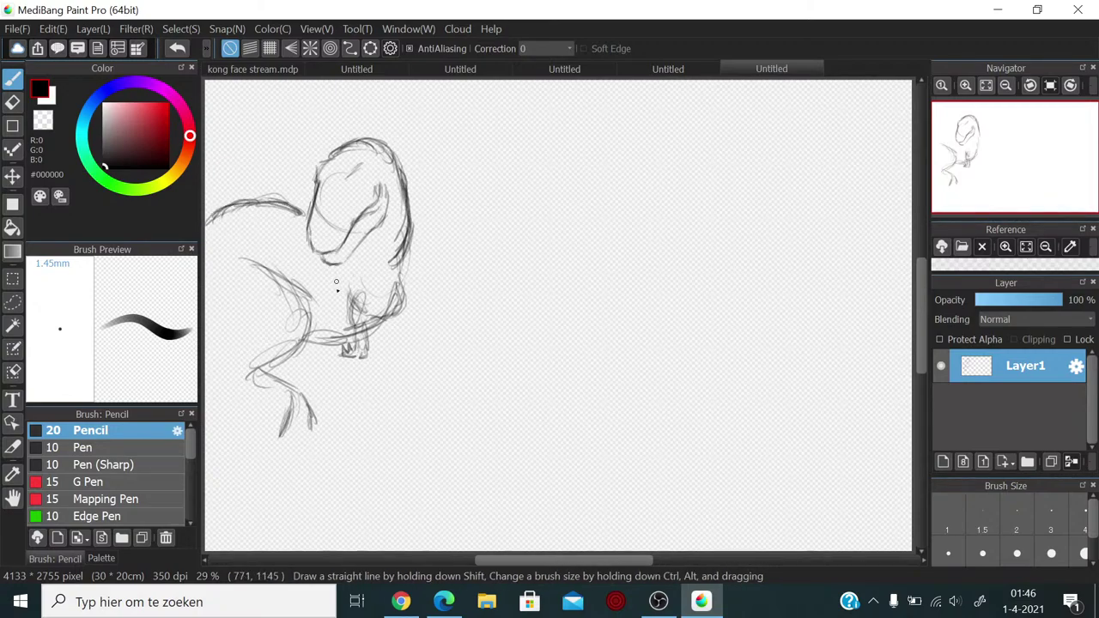
Step: Build up the hind leg with a fuller thigh, a thicker shin and clawed toes, and add the underside behind it
mouse_move(265, 255)
left_mouse_down()
mouse_move(304, 298)
mouse_move(279, 260)
mouse_move(297, 348)
left_mouse_up()
mouse_move(224, 272)
left_mouse_down()
mouse_move(244, 309)
mouse_move(228, 277)
mouse_move(251, 295)
mouse_move(219, 274)
mouse_move(269, 331)
mouse_move(258, 323)
mouse_move(267, 329)
mouse_move(258, 361)
mouse_move(234, 372)
mouse_move(257, 391)
mouse_move(277, 395)
mouse_move(279, 370)
mouse_move(313, 394)
left_mouse_up()
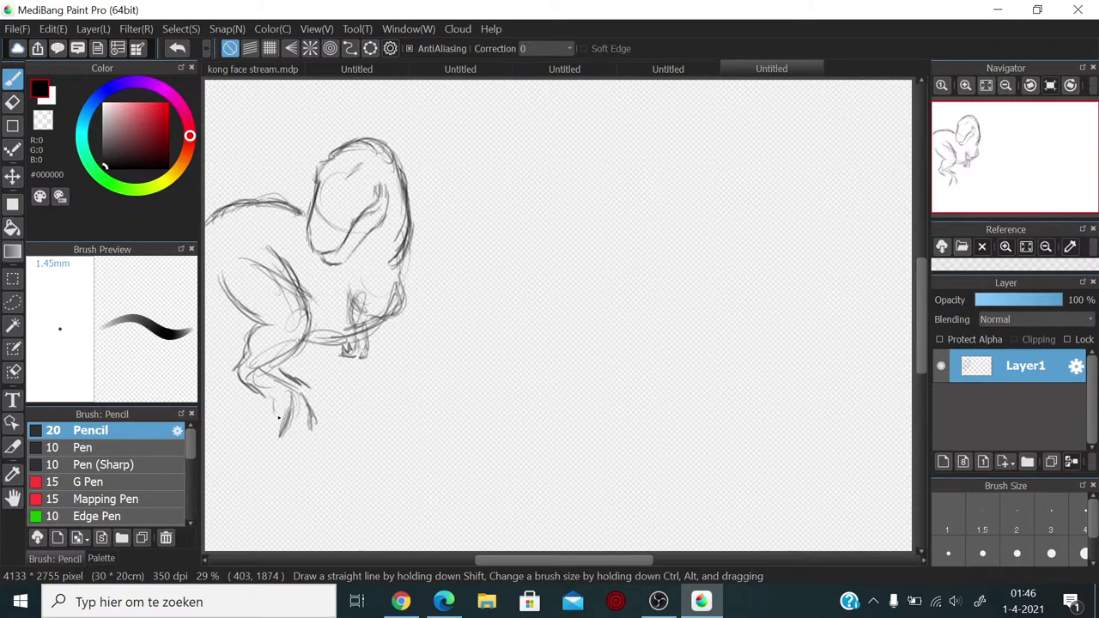
mouse_move(276, 415)
left_mouse_down()
mouse_move(263, 454)
mouse_move(298, 401)
left_mouse_up()
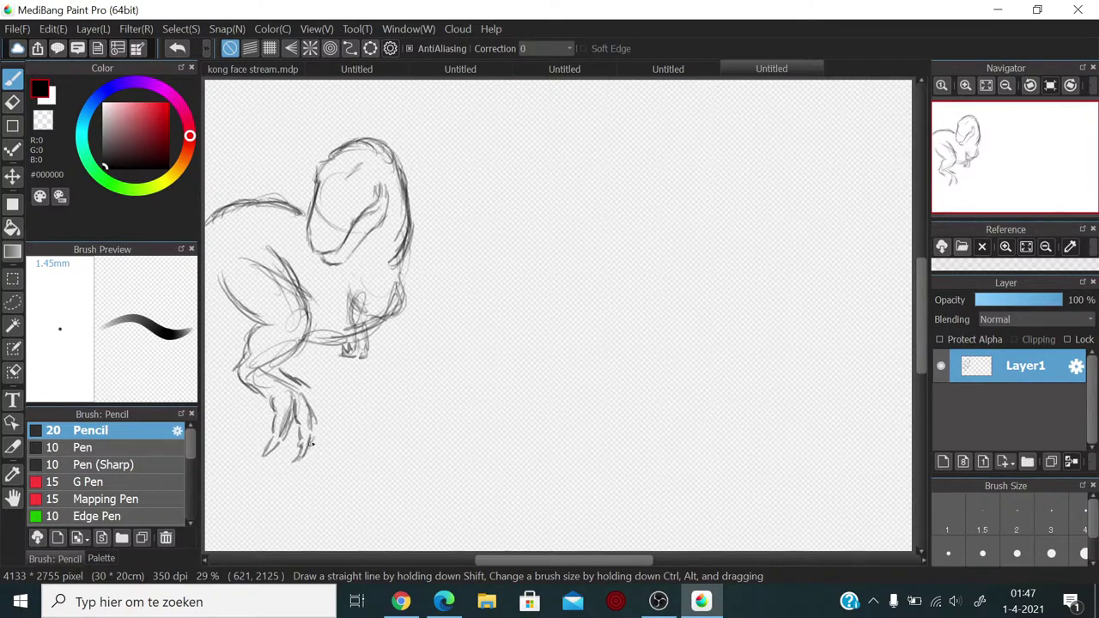
left_click_drag(313, 437, 316, 397)
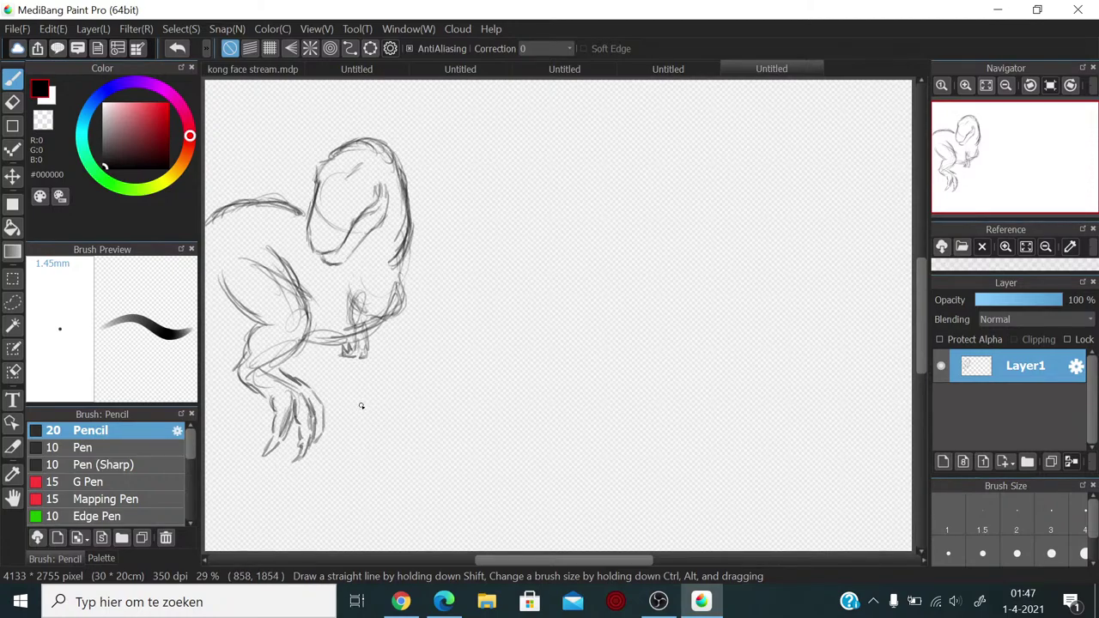
left_click_drag(292, 369, 274, 368)
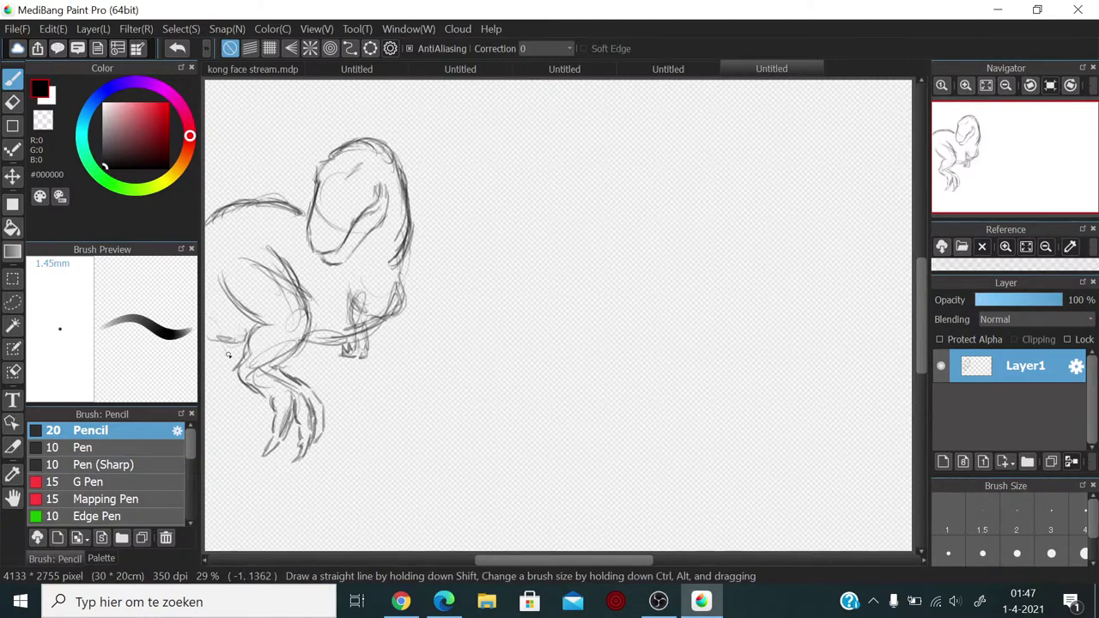
Step: Sketch the second small arm with its claws at the front of the chest
left_click_drag(305, 336, 329, 352)
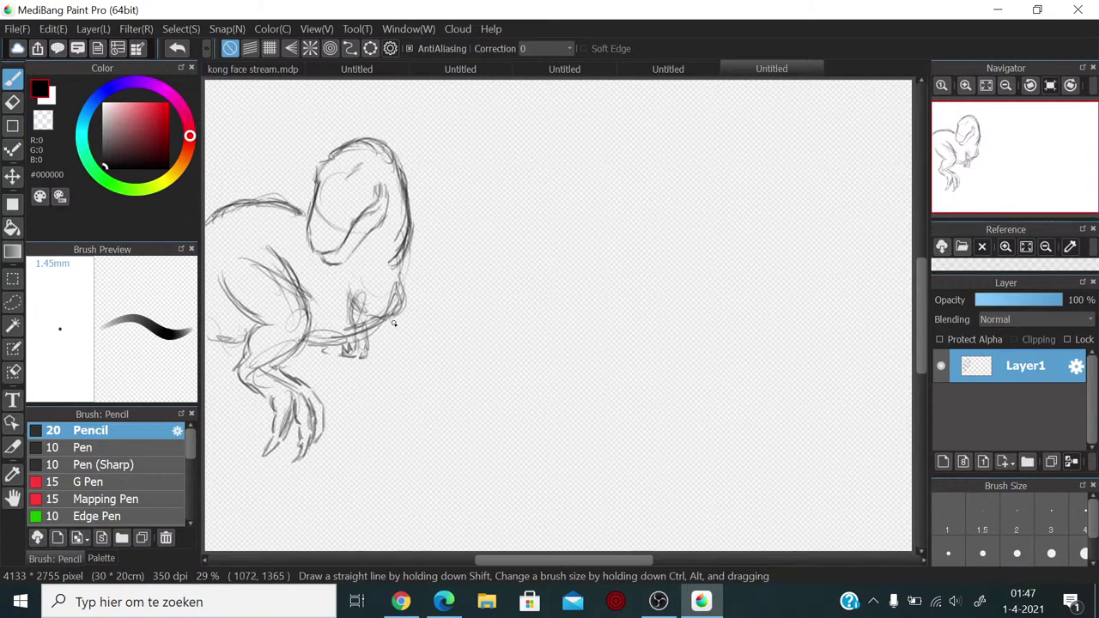
mouse_move(393, 326)
left_mouse_down()
mouse_move(396, 296)
mouse_move(406, 324)
left_mouse_up()
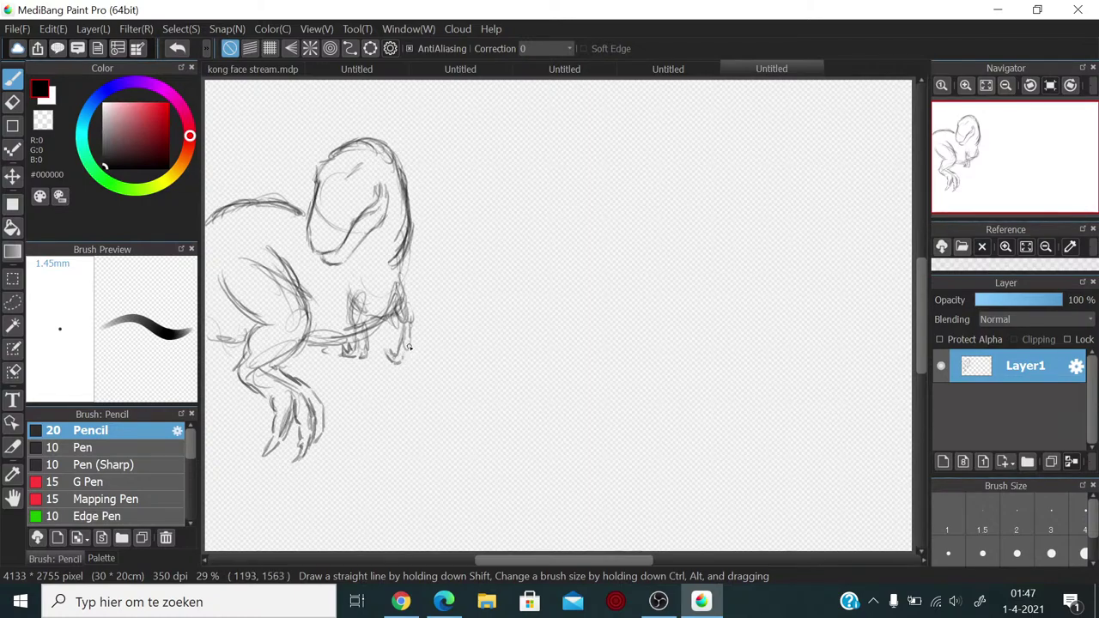
mouse_move(396, 346)
left_mouse_down()
mouse_move(400, 362)
mouse_move(403, 309)
mouse_move(409, 329)
left_mouse_up()
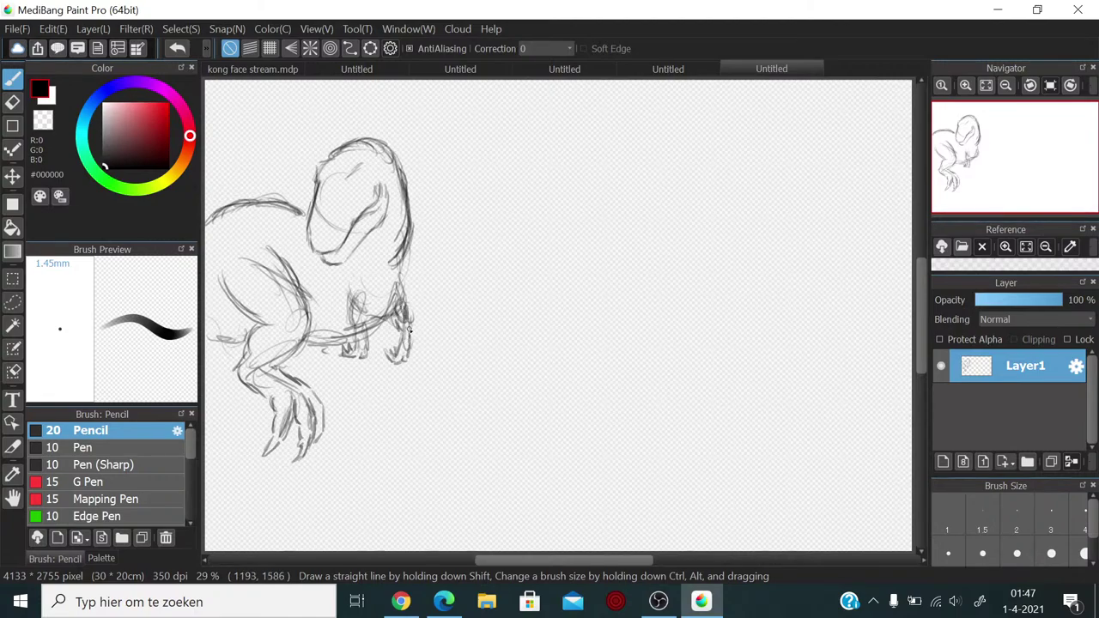
Step: Darken and widen the front curve of the neck down to the chest with repeated pencil strokes
mouse_move(410, 254)
left_mouse_down()
mouse_move(402, 268)
mouse_move(396, 257)
mouse_move(380, 296)
mouse_move(397, 251)
left_mouse_up()
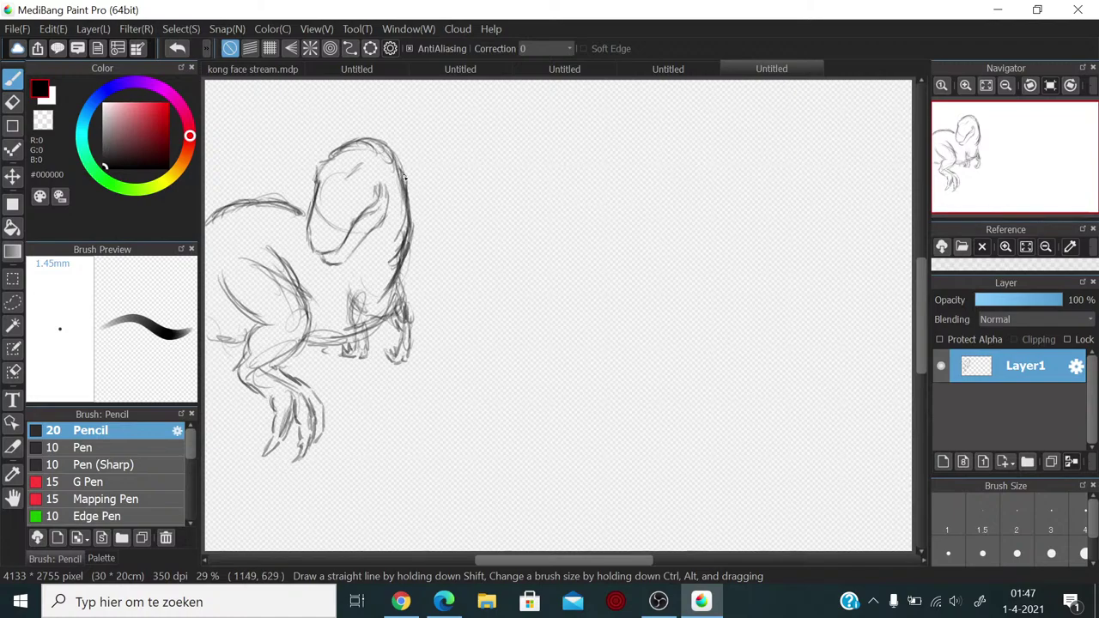
mouse_move(407, 199)
left_mouse_down()
mouse_move(412, 239)
mouse_move(410, 189)
mouse_move(397, 277)
mouse_move(386, 178)
left_mouse_up()
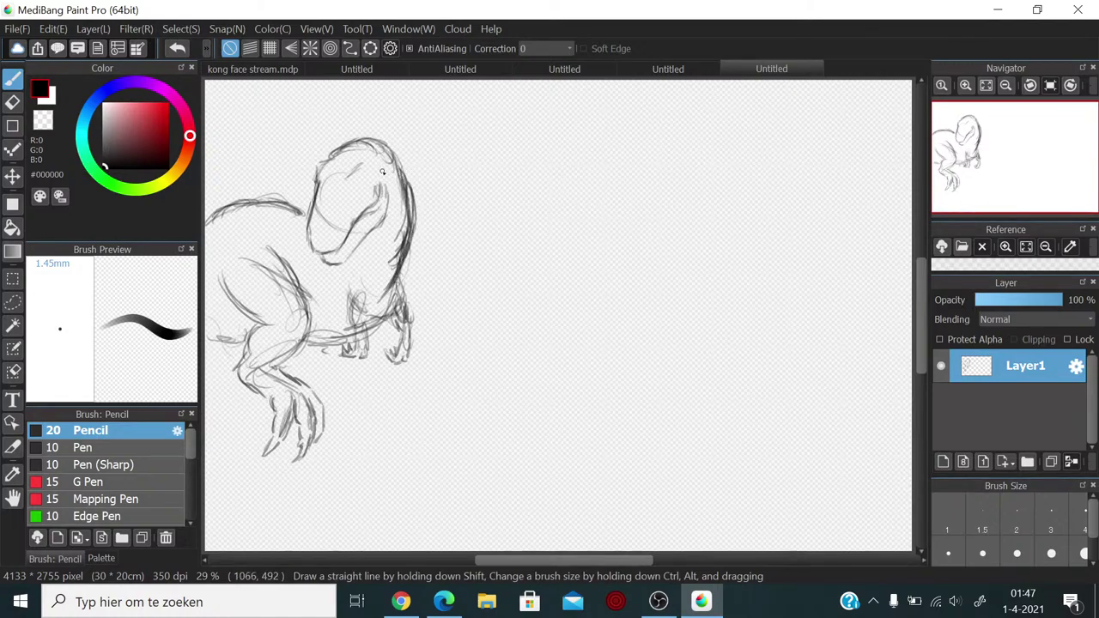
left_click_drag(387, 279, 403, 247)
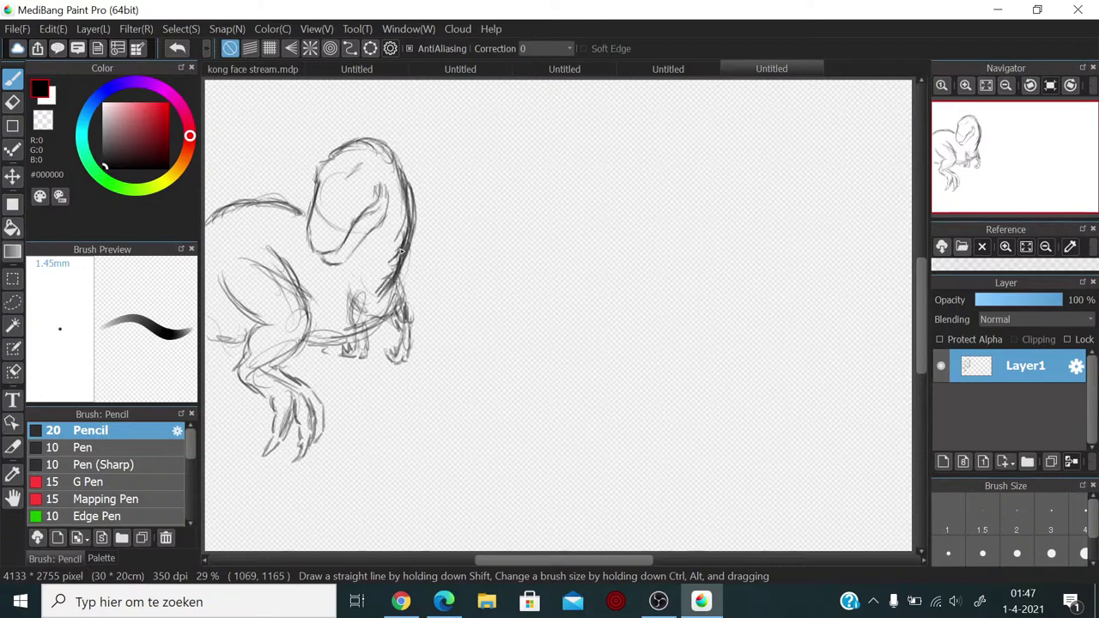
left_click_drag(409, 189, 381, 293)
Step: Erase the inner neck lines and redraw the neck's outer curve in pencil from the crown down toward the chest
left_click(12, 101)
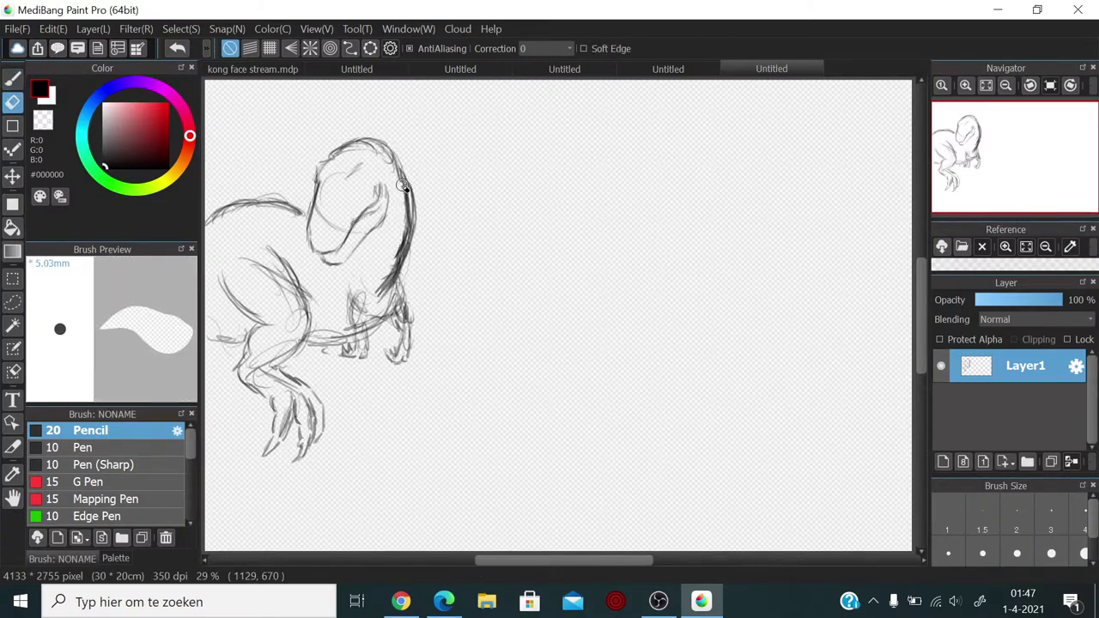
mouse_move(394, 222)
left_mouse_down()
mouse_move(393, 262)
mouse_move(403, 198)
mouse_move(367, 289)
left_mouse_up()
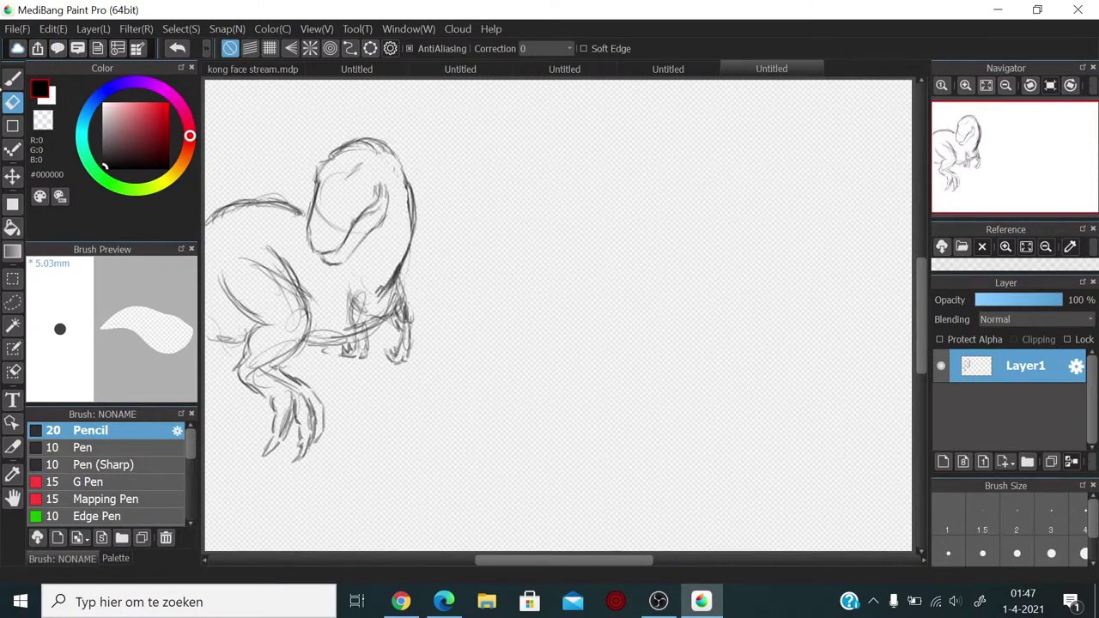
left_click(12, 77)
mouse_move(359, 146)
left_mouse_down()
mouse_move(399, 156)
mouse_move(412, 232)
left_mouse_up()
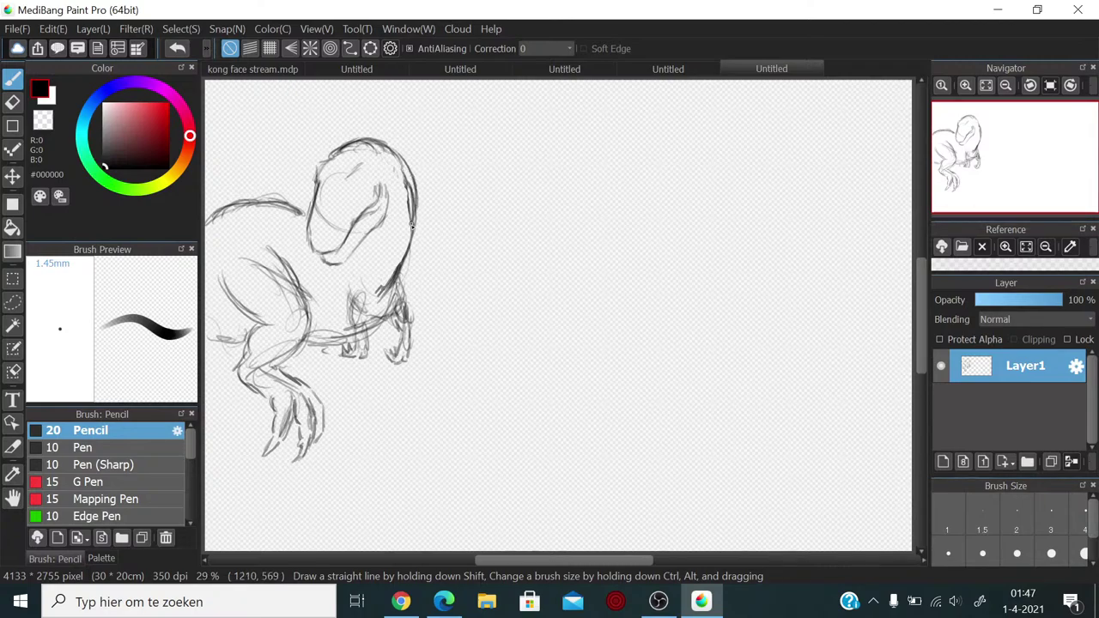
left_click_drag(416, 184, 402, 256)
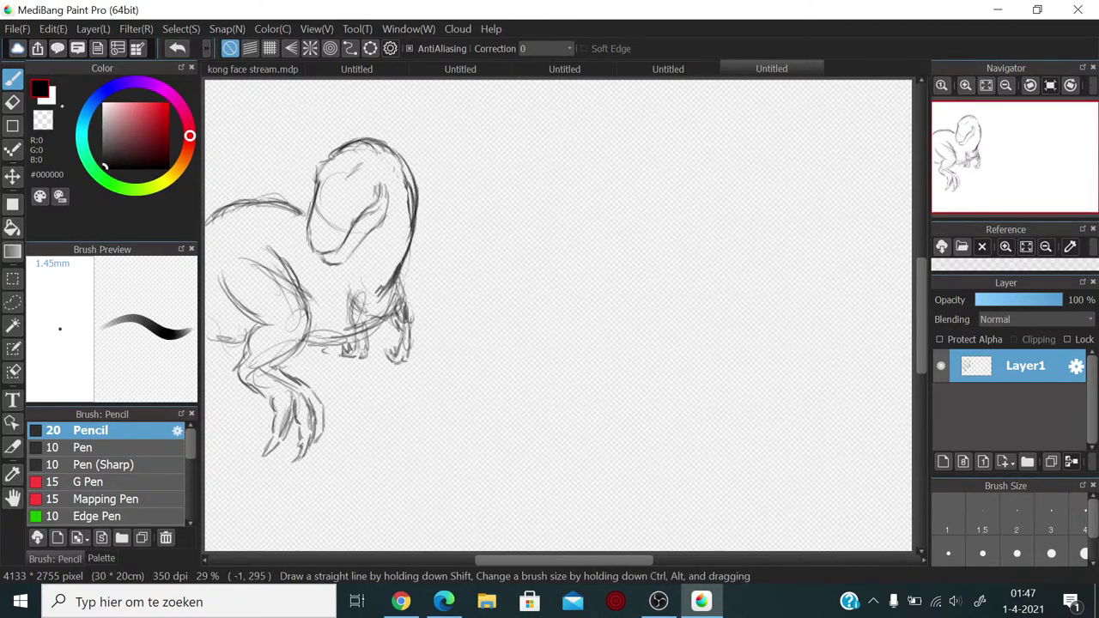
Step: Erase the leftover strokes inside the neck and around the chest and upper arm
left_click(12, 101)
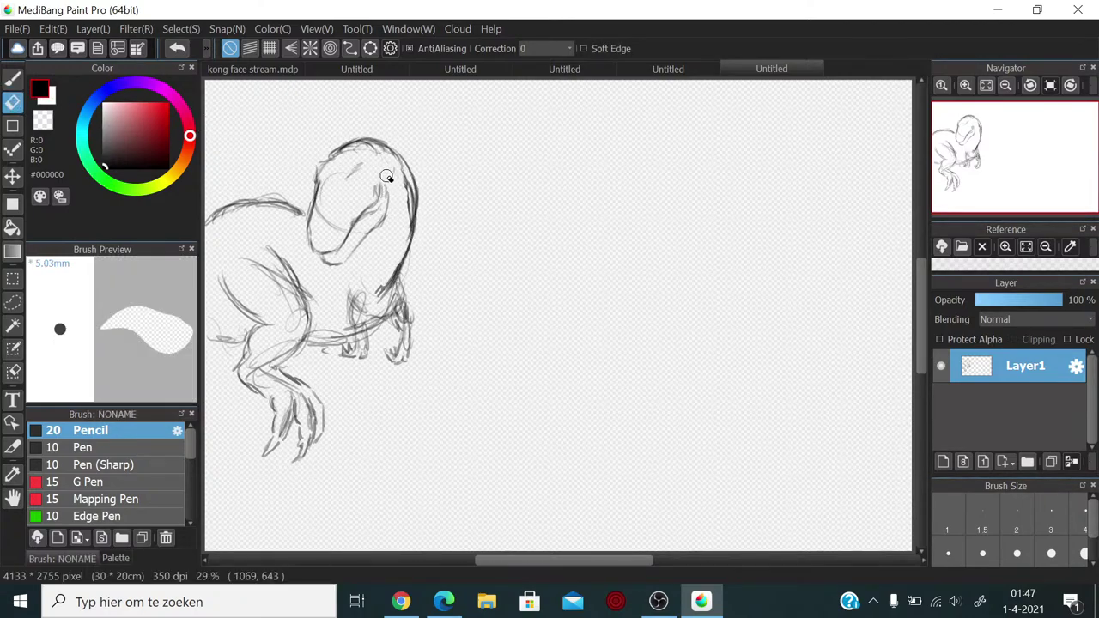
mouse_move(386, 176)
left_mouse_down()
mouse_move(399, 168)
mouse_move(399, 242)
left_mouse_up()
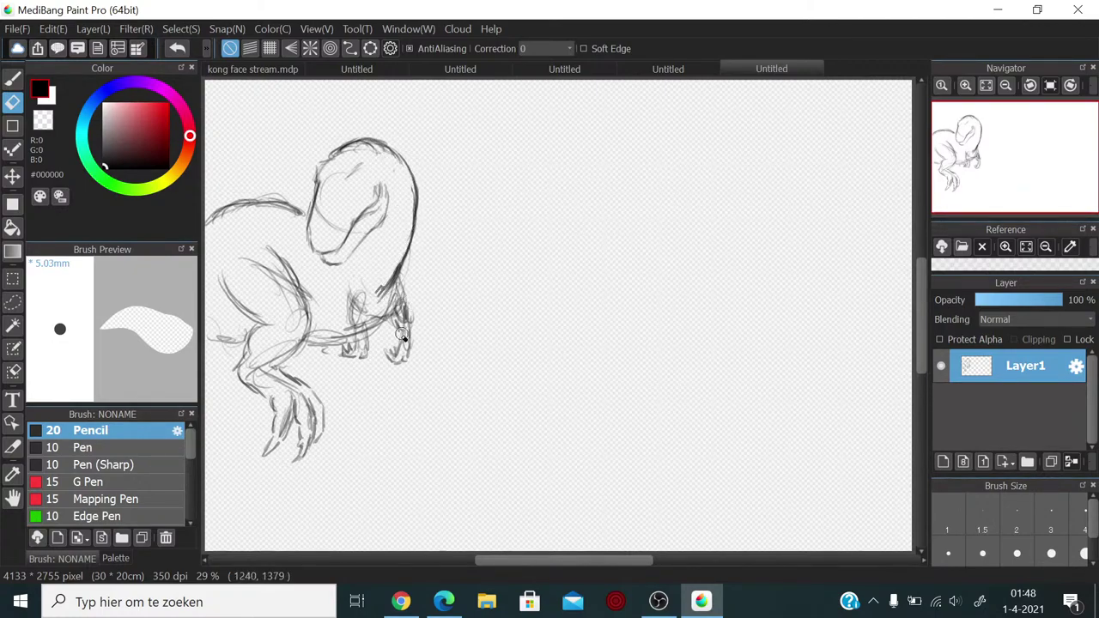
mouse_move(379, 290)
left_mouse_down()
mouse_move(367, 315)
mouse_move(338, 305)
mouse_move(335, 320)
mouse_move(346, 294)
mouse_move(343, 328)
mouse_move(353, 288)
left_mouse_up()
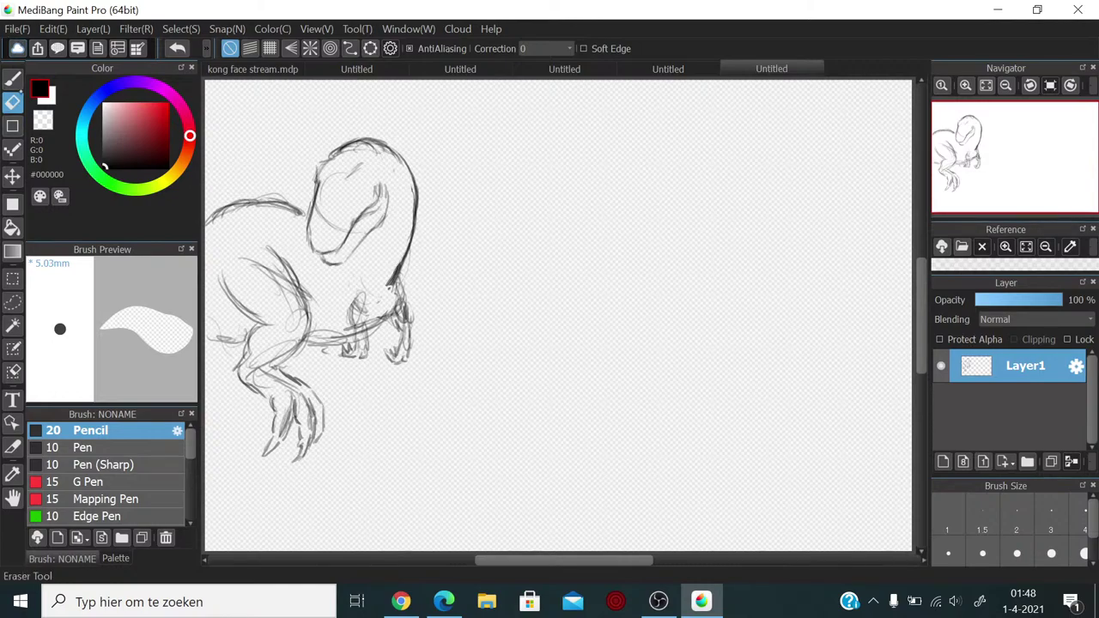
Step: Sketch loose muscle forms over the back and shoulder in pencil, and draw the second leg with its foot at the canvas edge
left_click(12, 77)
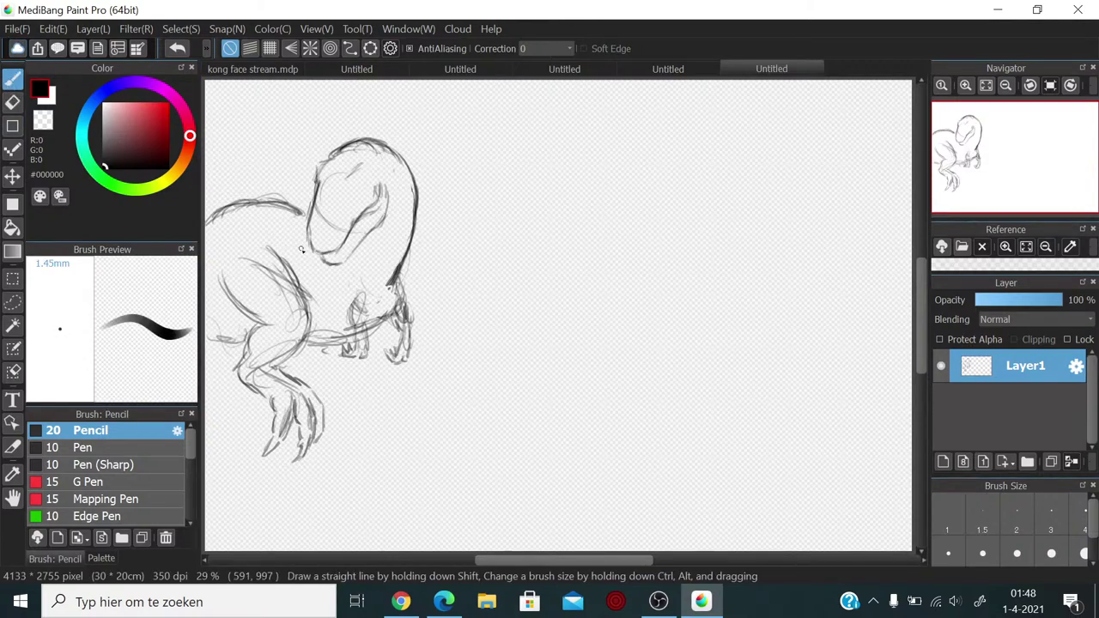
mouse_move(278, 226)
left_mouse_down()
mouse_move(240, 234)
mouse_move(283, 222)
mouse_move(258, 257)
mouse_move(307, 230)
mouse_move(260, 312)
left_mouse_up()
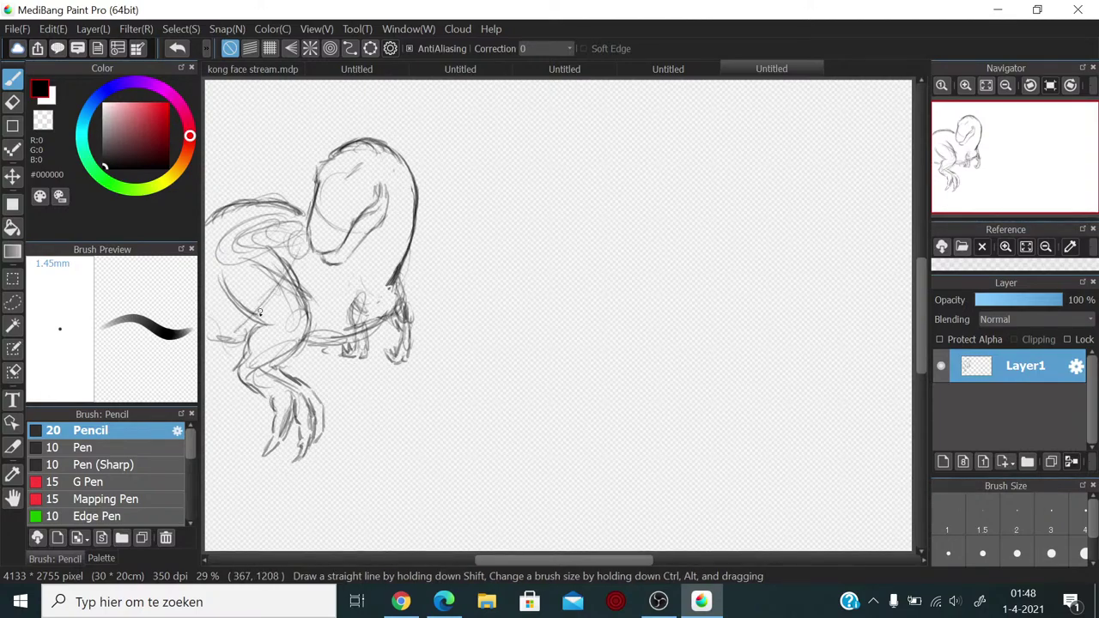
mouse_move(228, 346)
left_mouse_down()
mouse_move(210, 405)
mouse_move(211, 387)
mouse_move(250, 447)
left_mouse_up()
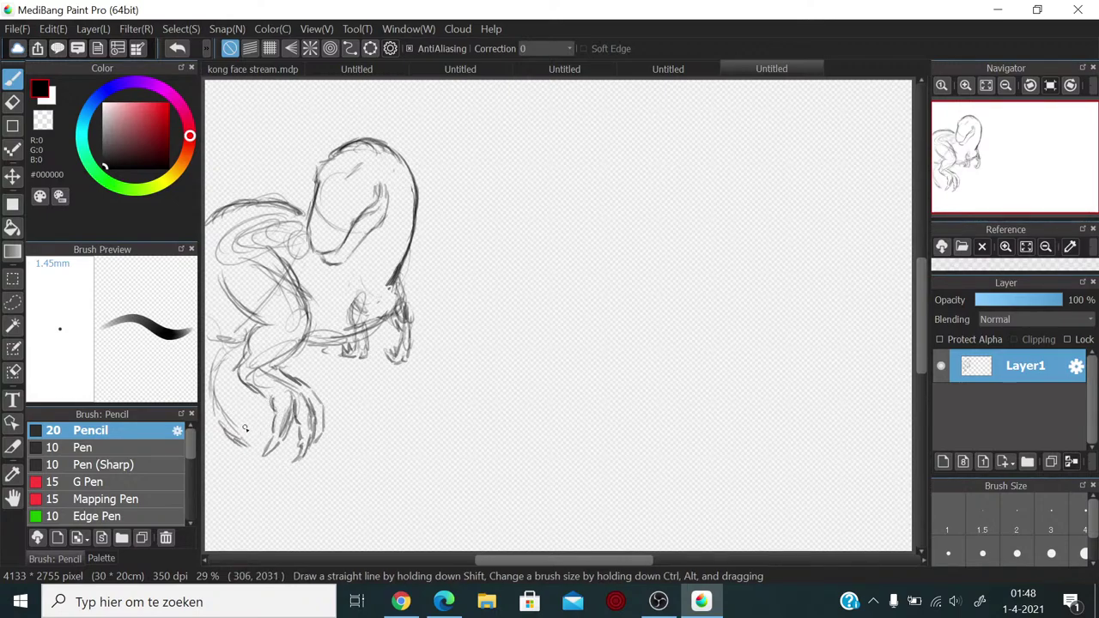
mouse_move(229, 418)
left_mouse_down()
mouse_move(264, 443)
mouse_move(228, 438)
mouse_move(255, 454)
mouse_move(223, 454)
mouse_move(209, 438)
mouse_move(218, 458)
left_mouse_up()
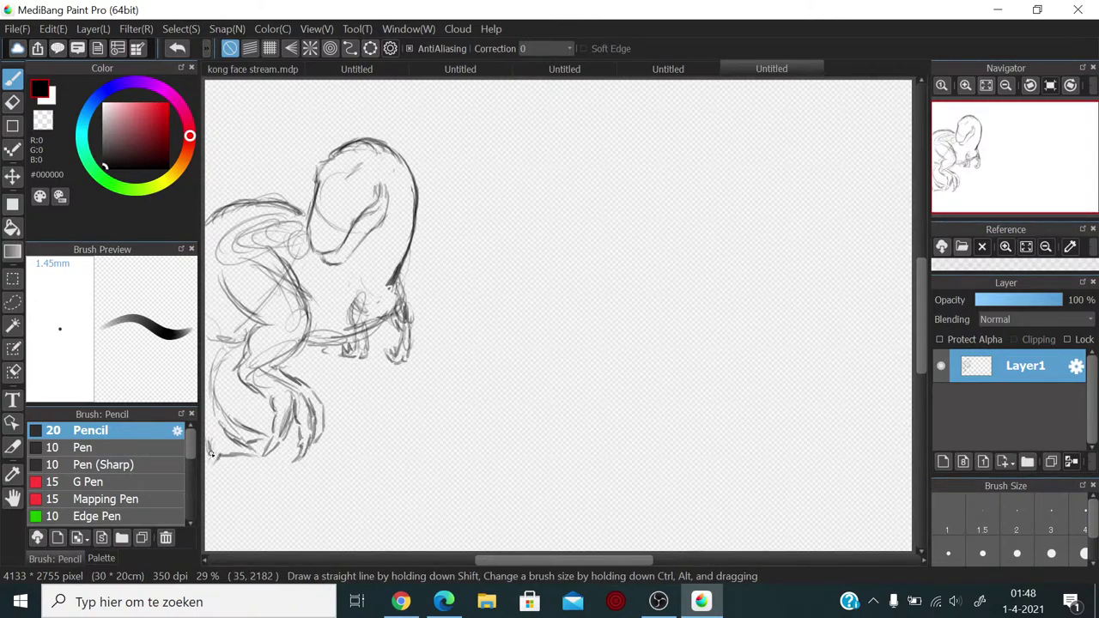
mouse_move(209, 454)
left_mouse_down()
mouse_move(208, 468)
mouse_move(213, 439)
left_mouse_up()
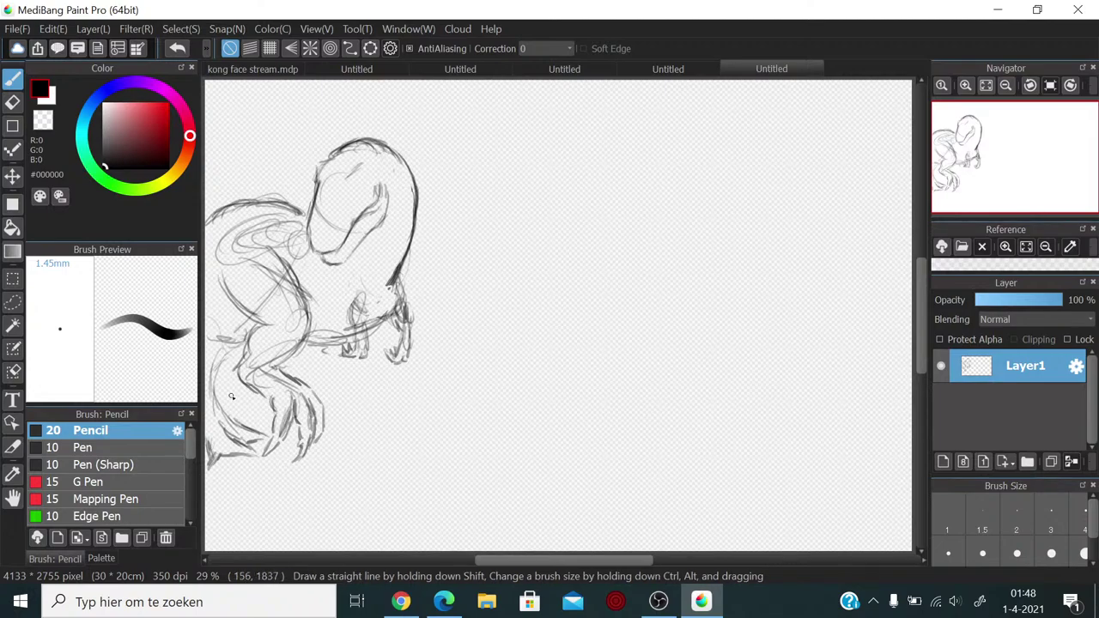
mouse_move(230, 398)
left_mouse_down()
mouse_move(214, 422)
mouse_move(211, 371)
mouse_move(242, 338)
left_mouse_up()
mouse_move(255, 438)
left_mouse_down()
mouse_move(209, 468)
mouse_move(220, 473)
mouse_move(247, 439)
mouse_move(253, 450)
mouse_move(230, 455)
mouse_move(250, 436)
mouse_move(240, 428)
mouse_move(256, 441)
left_mouse_up()
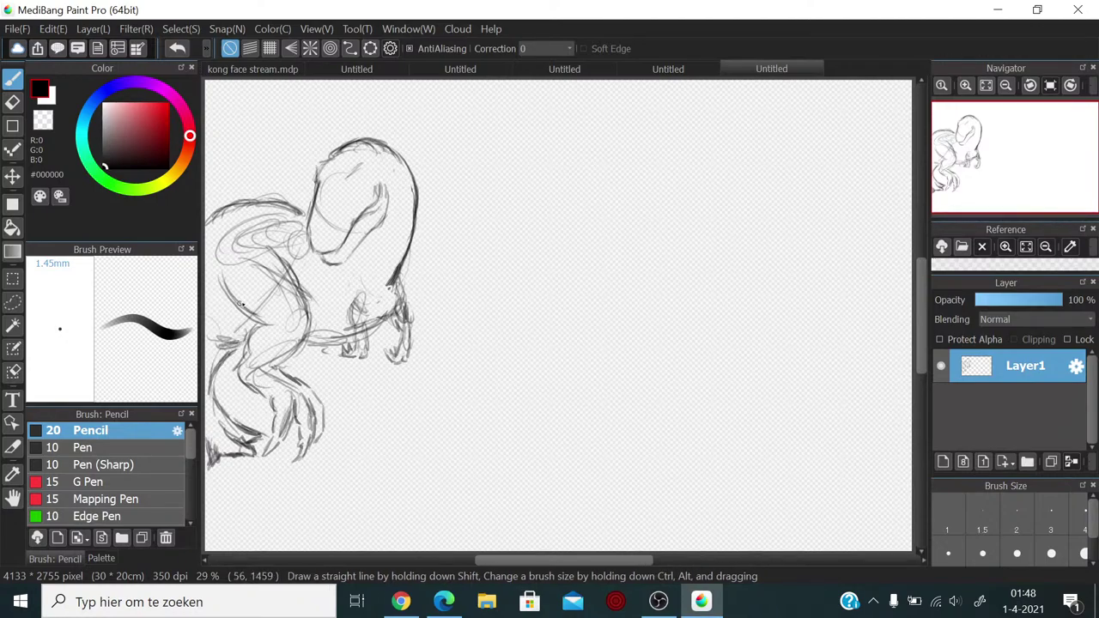
Step: Hatch the shadow behind the thigh and under the belly, and sketch the eye and nostril on the head
mouse_move(202, 342)
left_mouse_down()
mouse_move(224, 319)
mouse_move(249, 340)
left_mouse_up()
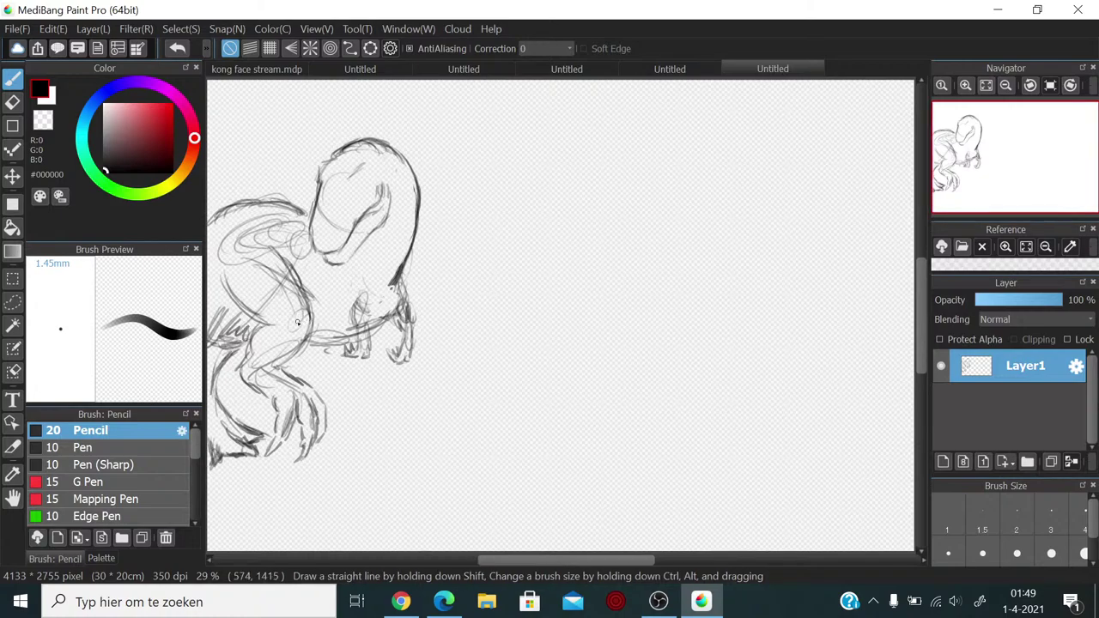
mouse_move(315, 338)
left_mouse_down()
mouse_move(306, 342)
mouse_move(343, 341)
left_mouse_up()
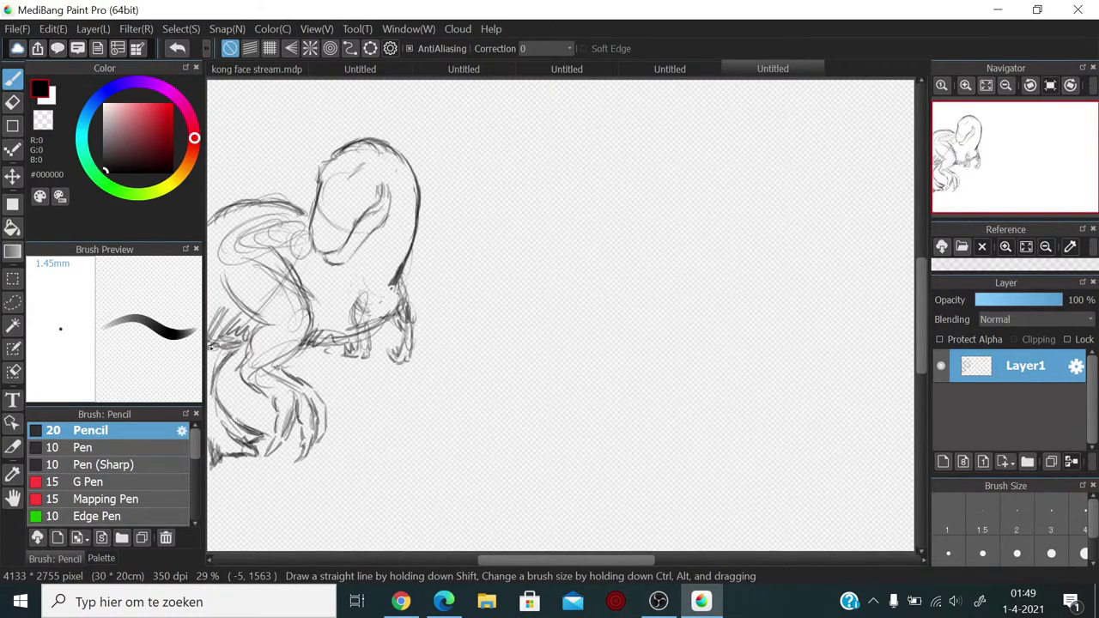
mouse_move(220, 221)
left_mouse_down()
mouse_move(208, 211)
mouse_move(300, 212)
left_mouse_up()
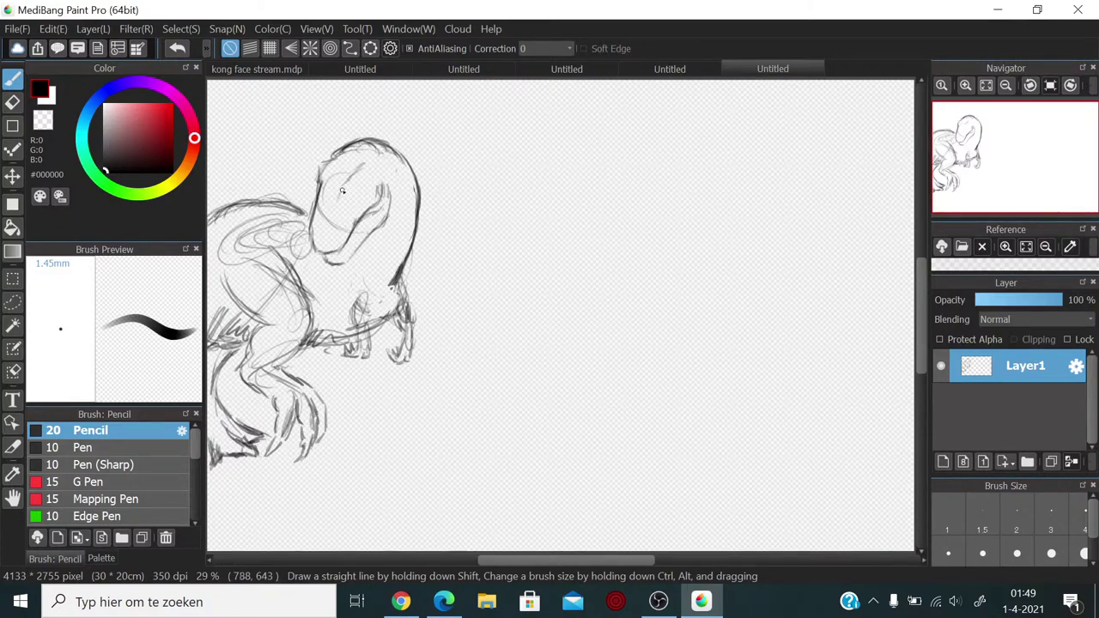
left_click_drag(350, 201, 343, 229)
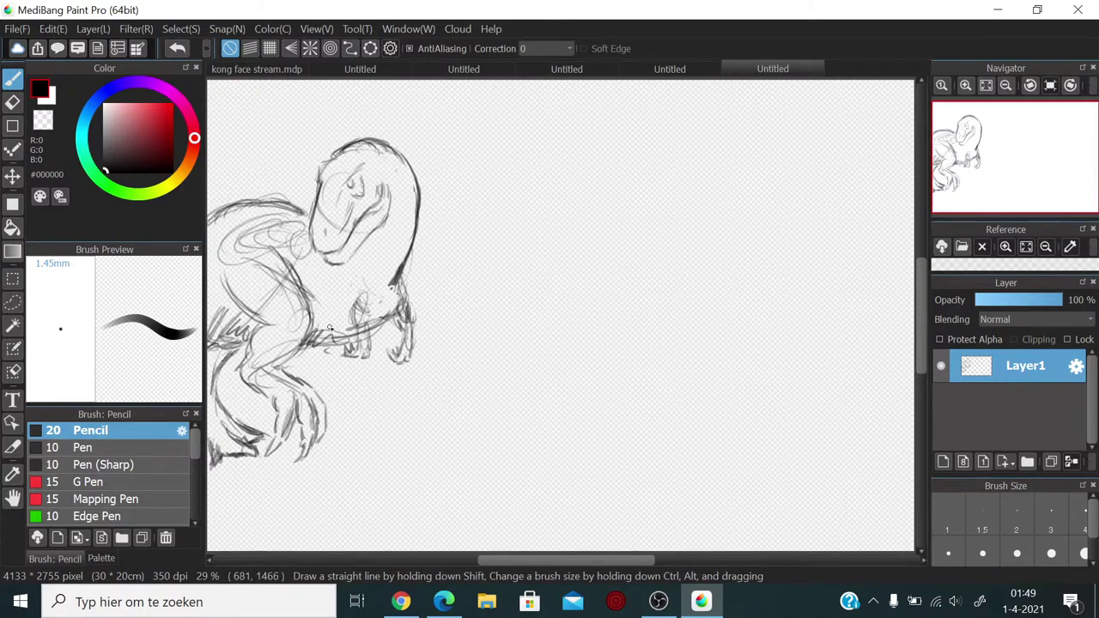
Step: Hatch the belly beside the small arm, and darken the back line, belly outline and base of the neck
left_click_drag(324, 321, 322, 335)
mouse_move(310, 293)
left_mouse_down()
mouse_move(347, 314)
mouse_move(376, 298)
mouse_move(383, 309)
mouse_move(399, 285)
mouse_move(392, 315)
left_mouse_up()
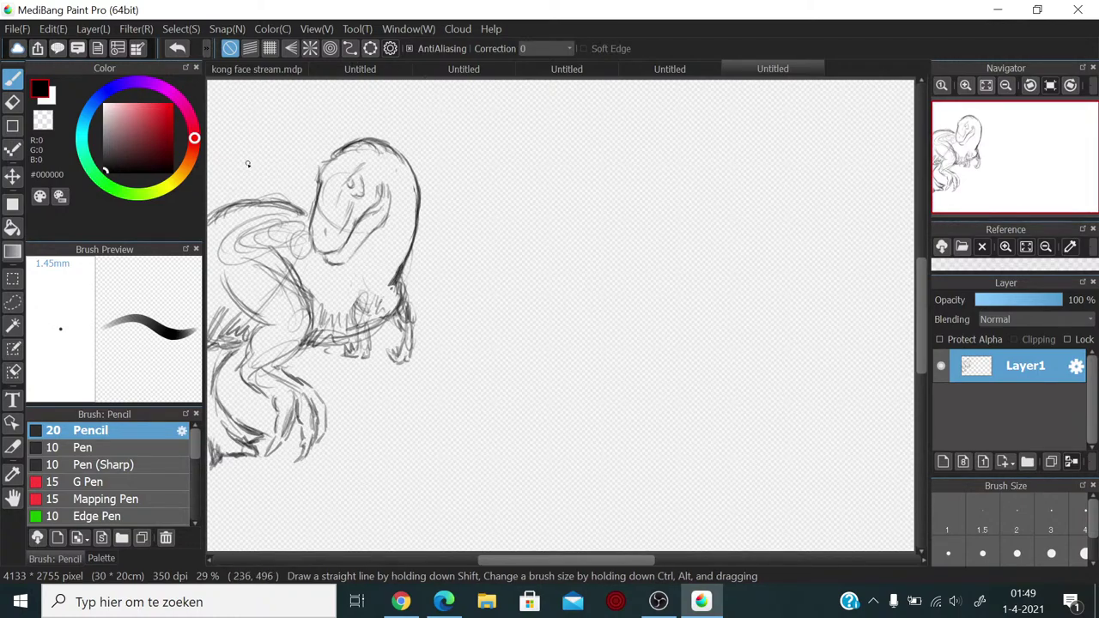
mouse_move(221, 208)
left_mouse_down()
mouse_move(303, 210)
mouse_move(237, 210)
left_mouse_up()
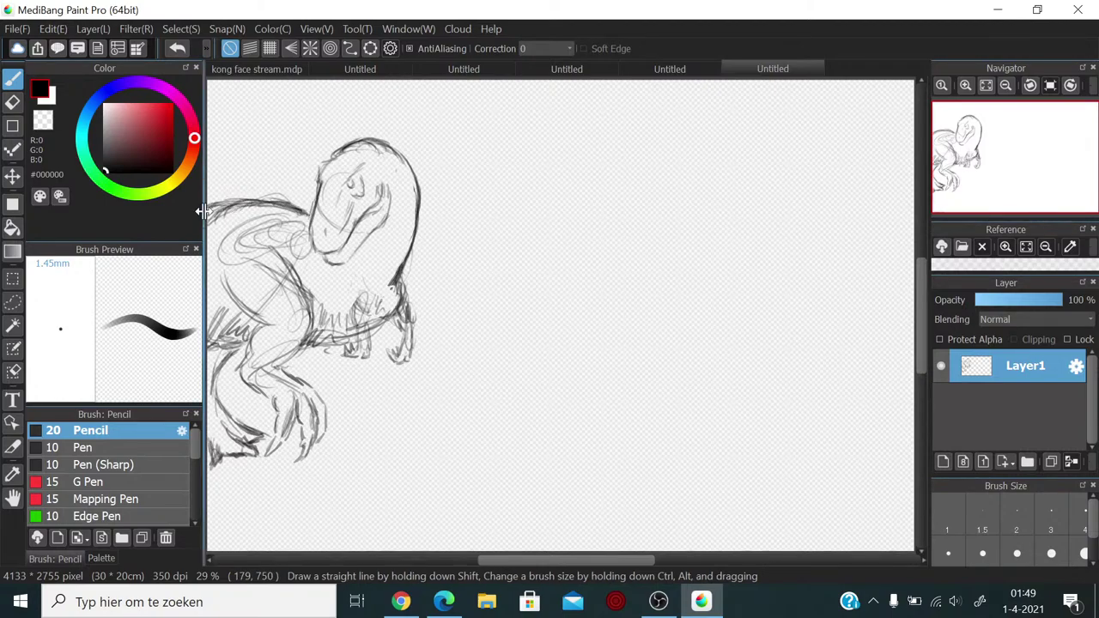
mouse_move(391, 277)
left_mouse_down()
mouse_move(400, 297)
mouse_move(377, 323)
mouse_move(336, 340)
left_mouse_up()
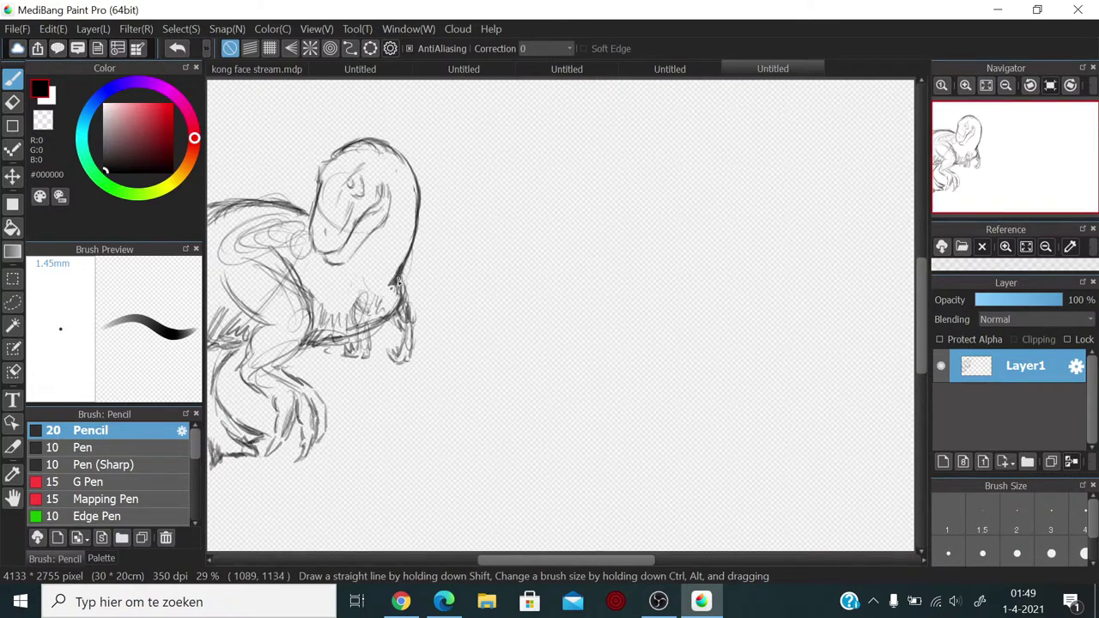
mouse_move(405, 295)
left_mouse_down()
mouse_move(404, 245)
mouse_move(400, 280)
mouse_move(413, 254)
mouse_move(391, 294)
left_mouse_up()
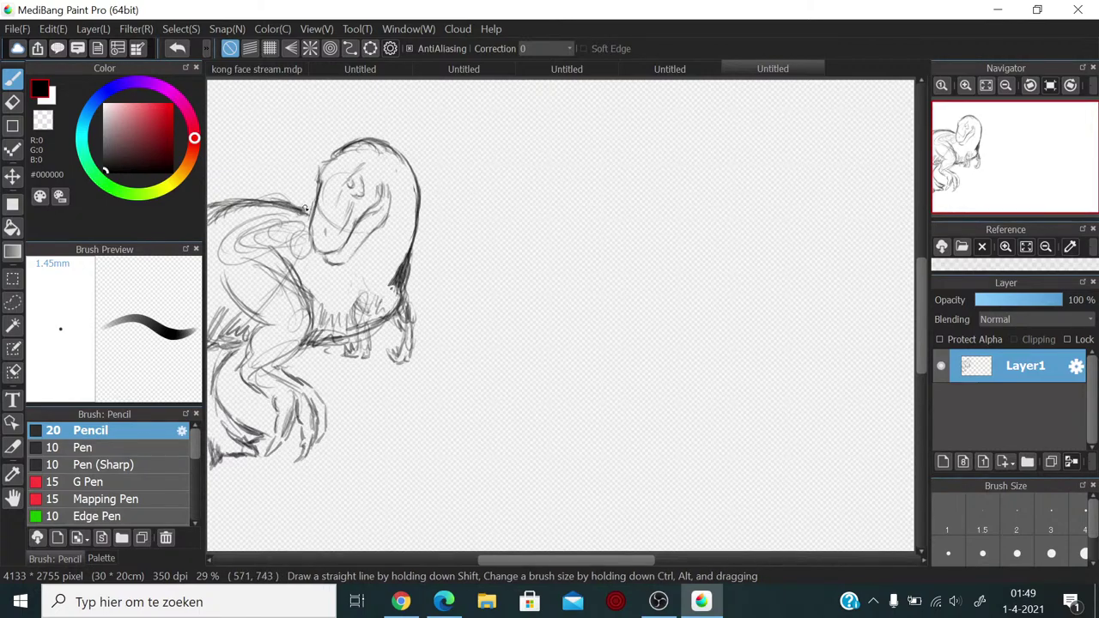
Step: Darken the brow ridge and snout outline, define the lower jaw, and hatch the throat beneath it
mouse_move(343, 195)
left_mouse_down()
mouse_move(354, 226)
mouse_move(319, 227)
mouse_move(340, 232)
left_mouse_up()
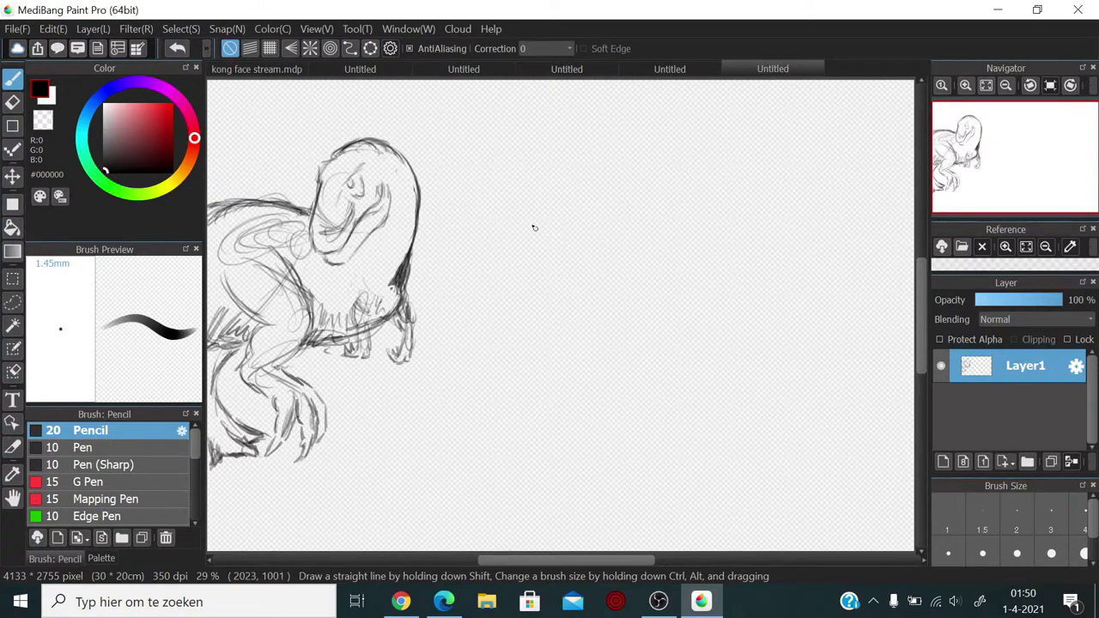
left_click_drag(276, 405, 307, 459)
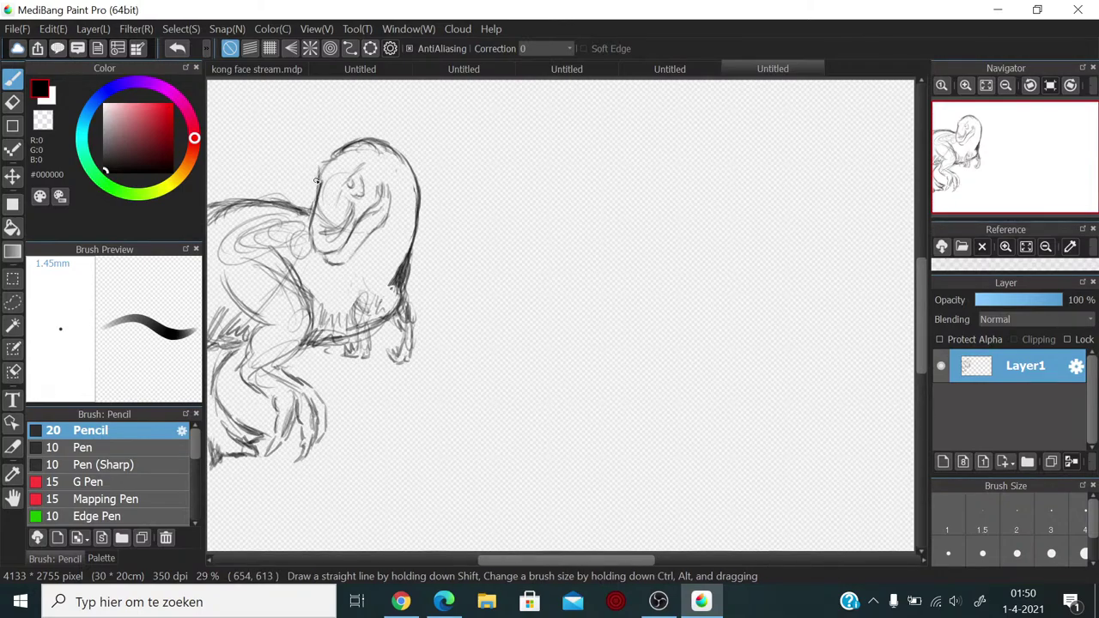
mouse_move(317, 174)
left_mouse_down()
mouse_move(307, 259)
mouse_move(338, 258)
mouse_move(364, 211)
mouse_move(364, 232)
left_mouse_up()
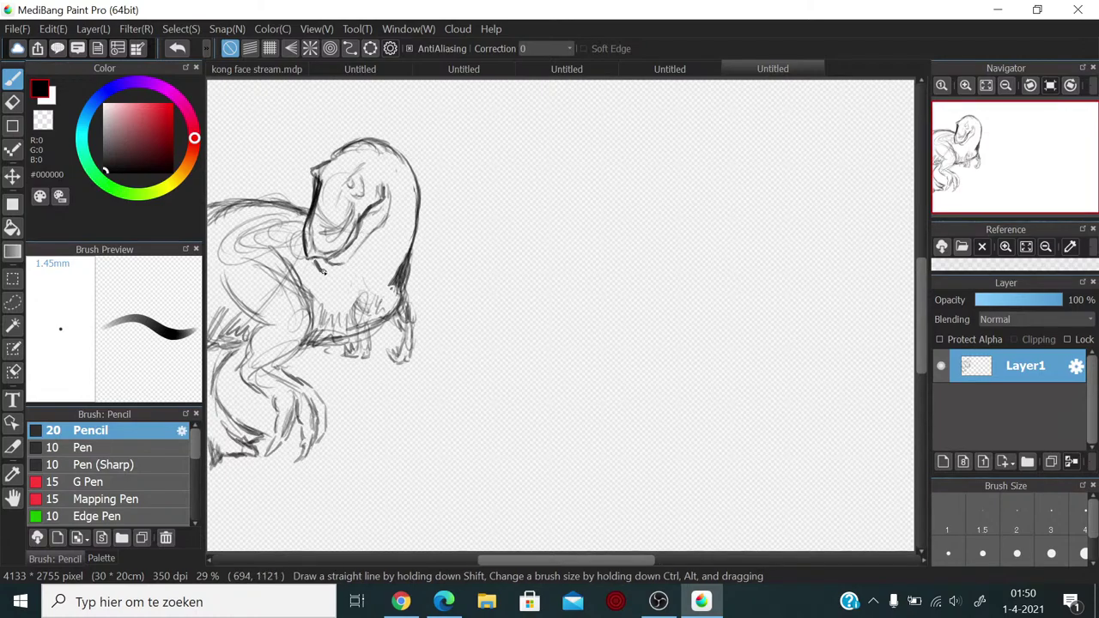
mouse_move(325, 271)
left_mouse_down()
mouse_move(387, 217)
mouse_move(374, 250)
mouse_move(386, 270)
mouse_move(389, 252)
mouse_move(377, 247)
mouse_move(371, 273)
left_mouse_up()
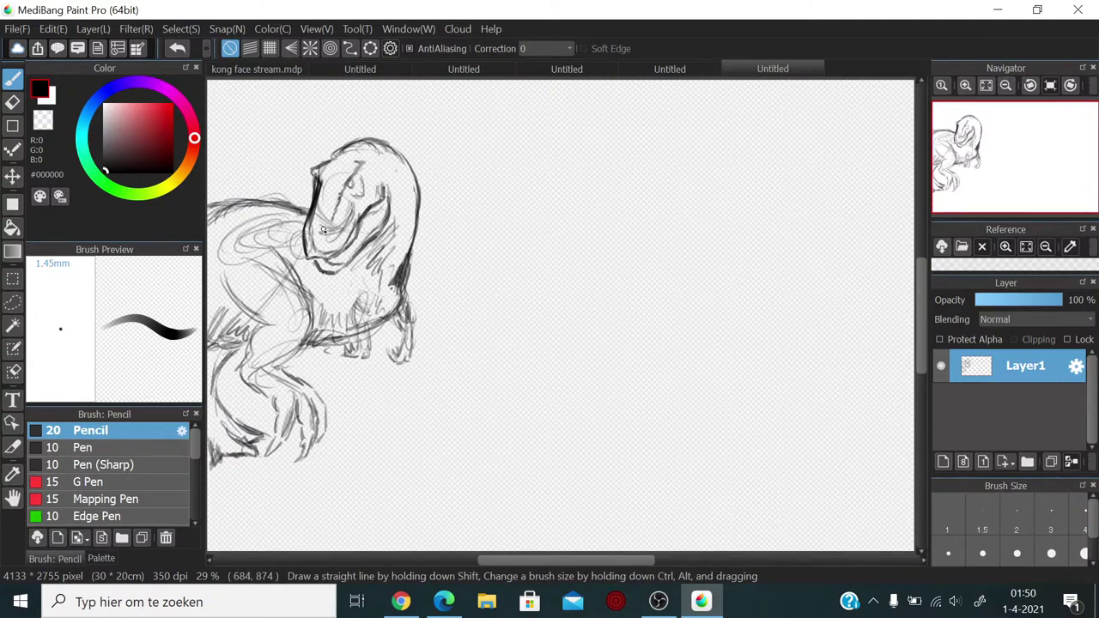
Step: Darken the nostril, draw the row of teeth along the jaw, and accent the corner of the mouth
left_click_drag(325, 230, 323, 245)
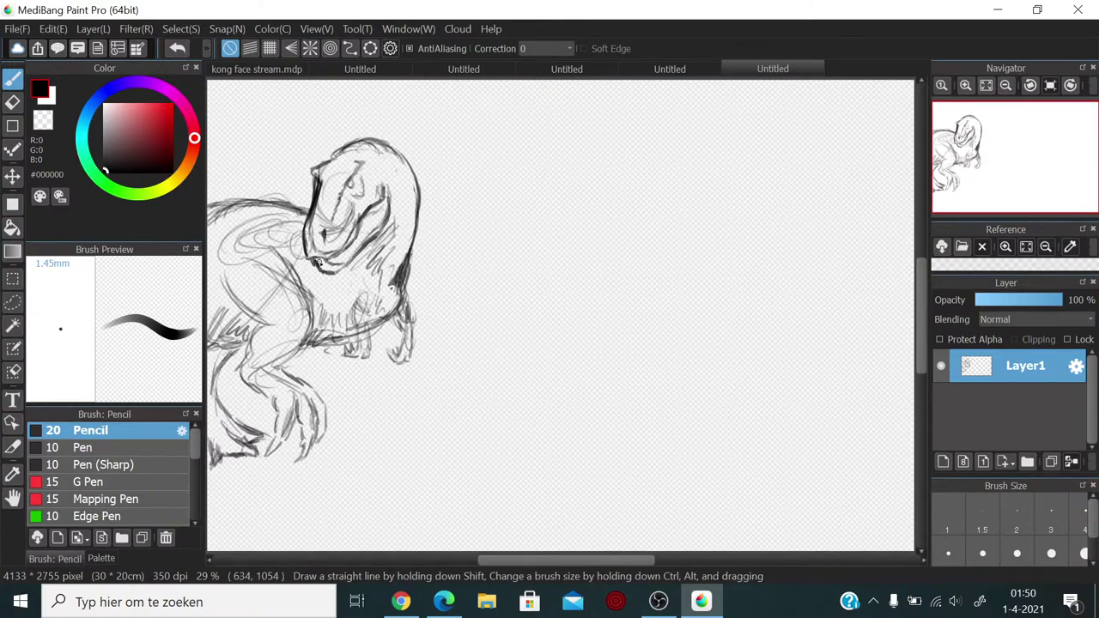
mouse_move(318, 262)
left_mouse_down()
mouse_move(356, 245)
mouse_move(367, 215)
left_mouse_up()
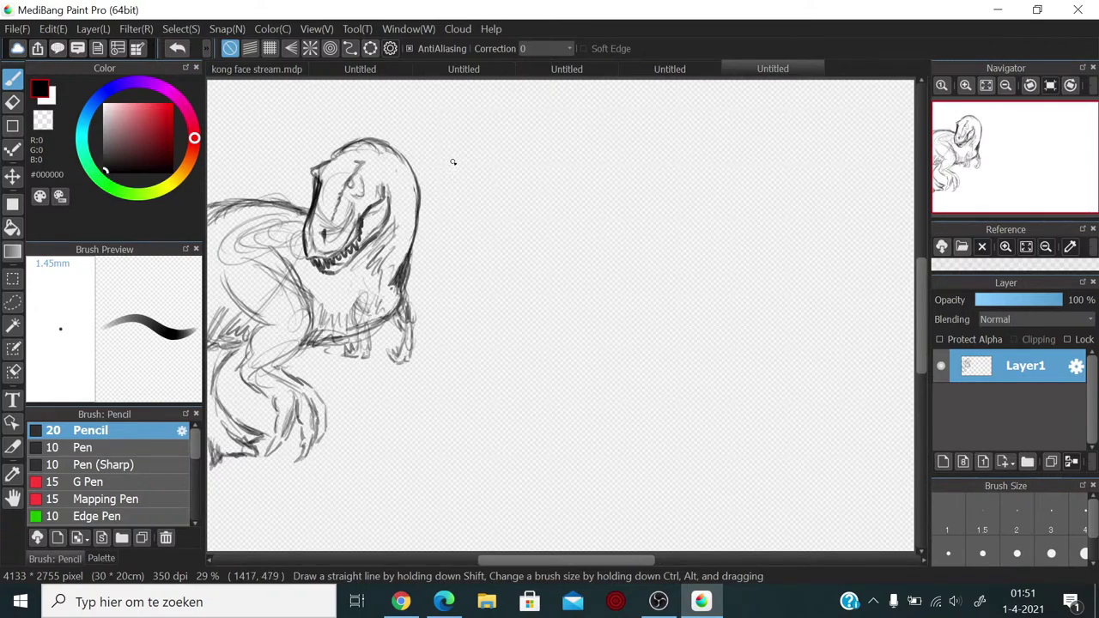
left_click_drag(378, 182, 382, 196)
Step: Start a second creature in the empty area with a construction circle for the head, adding an eye and brow marks
mouse_move(674, 187)
left_mouse_down()
mouse_move(686, 235)
mouse_move(663, 254)
mouse_move(642, 233)
left_mouse_up()
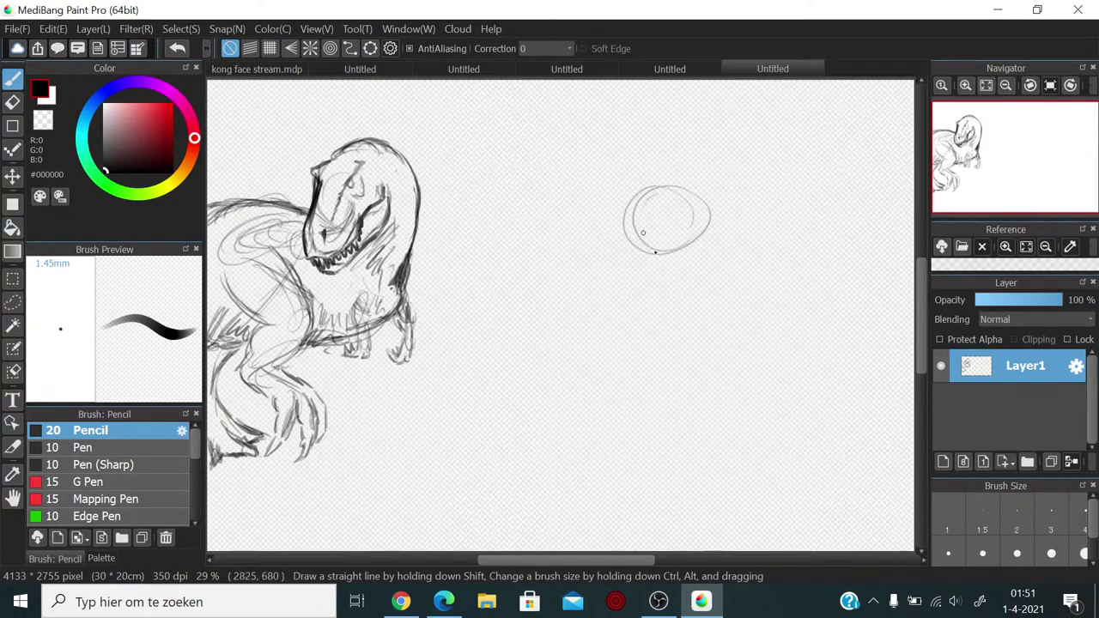
mouse_move(661, 190)
left_mouse_down()
mouse_move(642, 185)
mouse_move(659, 200)
mouse_move(680, 190)
mouse_move(657, 203)
mouse_move(700, 199)
mouse_move(717, 219)
left_mouse_up()
mouse_move(650, 218)
left_mouse_down()
mouse_move(706, 215)
mouse_move(702, 230)
left_mouse_up()
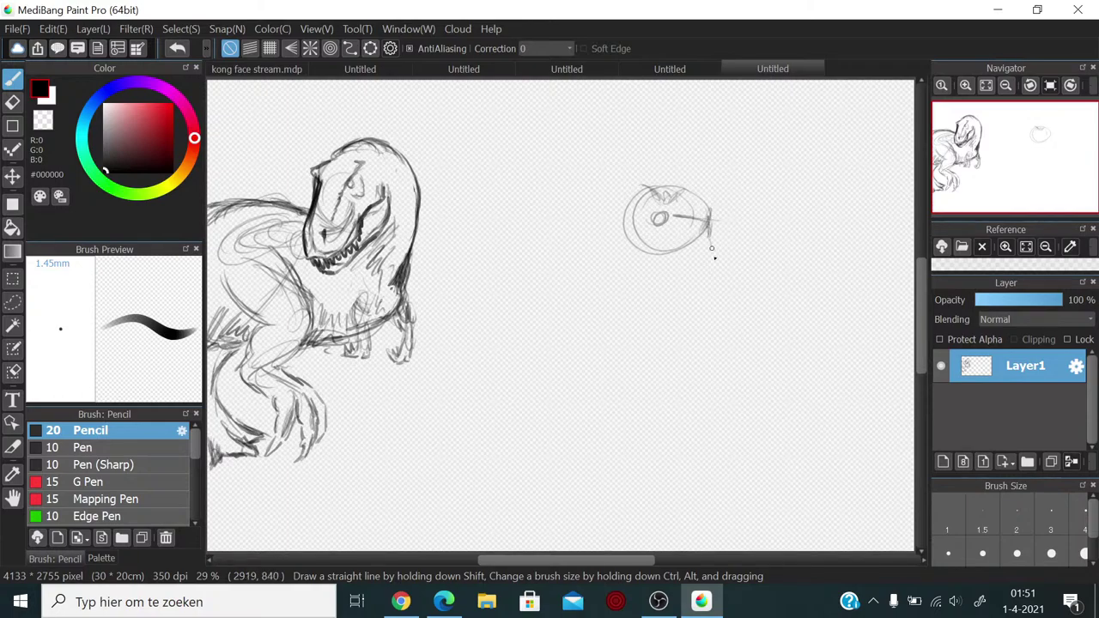
Step: Sketch the long, downward-pointing snout below the second creature's head circle and darken its near edge
left_click_drag(712, 249, 700, 319)
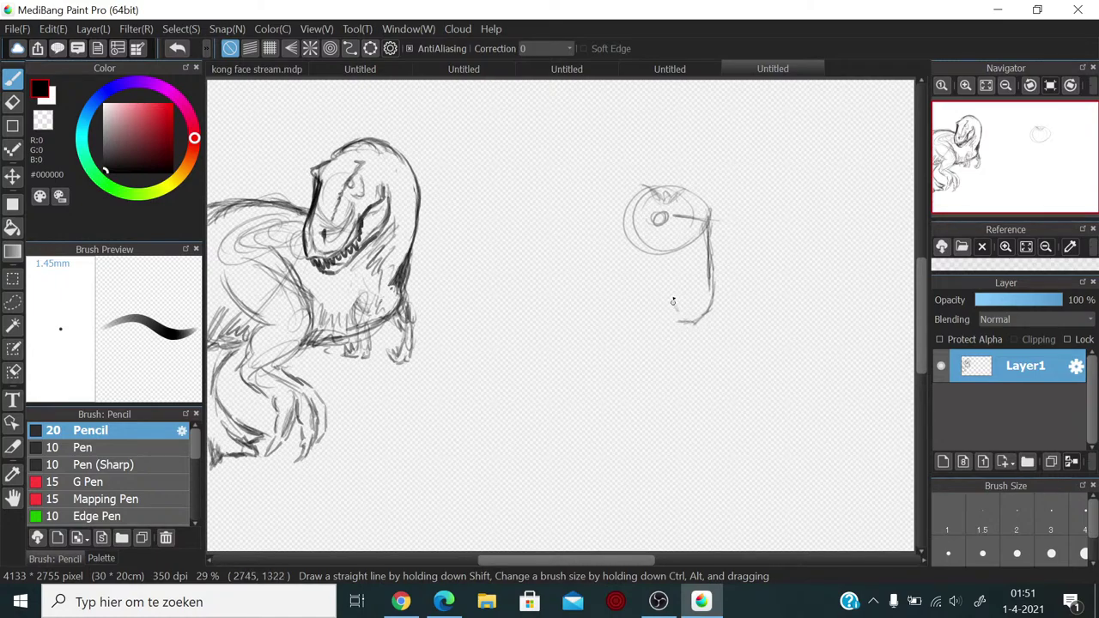
left_click_drag(673, 301, 659, 259)
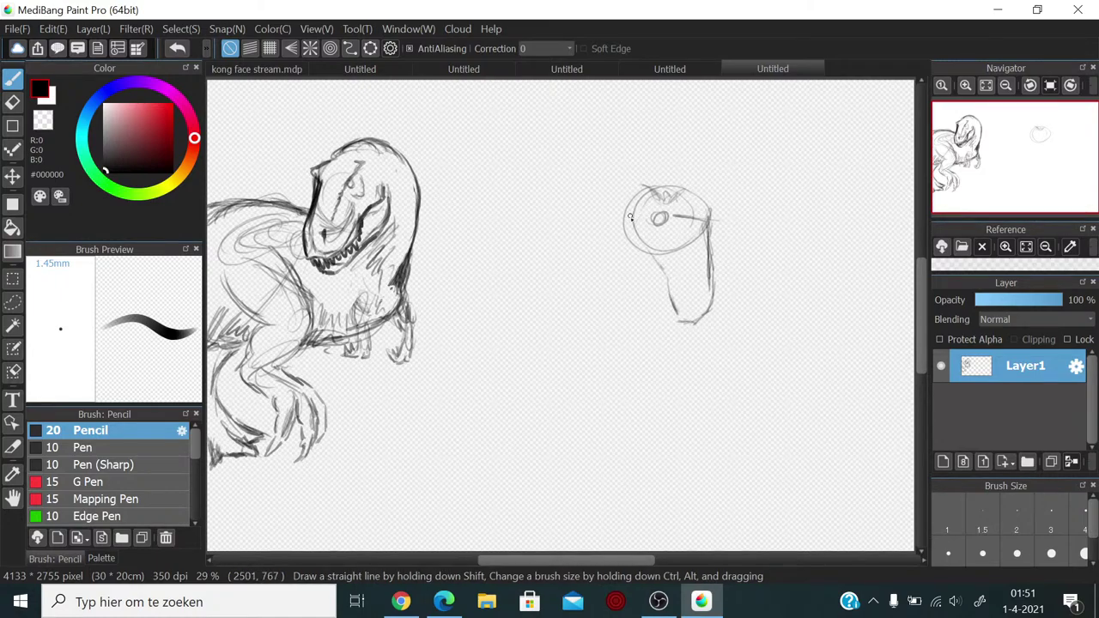
mouse_move(630, 217)
left_mouse_down()
mouse_move(624, 208)
mouse_move(618, 228)
mouse_move(678, 312)
mouse_move(661, 271)
mouse_move(679, 320)
mouse_move(706, 314)
left_mouse_up()
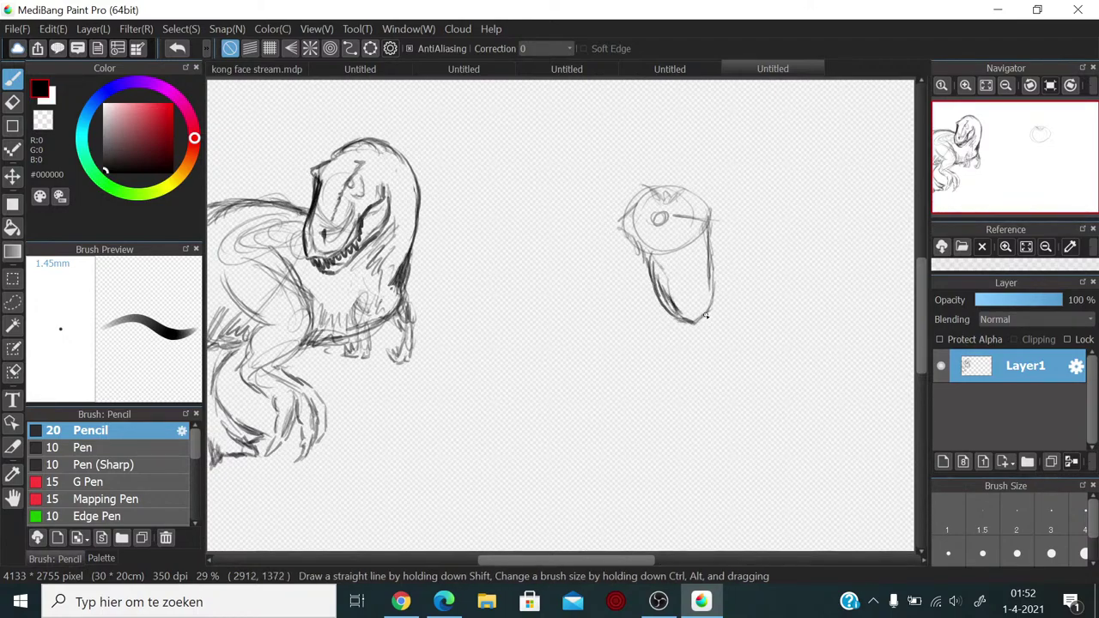
mouse_move(631, 251)
left_mouse_down()
mouse_move(642, 258)
mouse_move(641, 247)
left_mouse_up()
Step: Add the second head's pointed brow corners and lower jaw, and draw the arched neck line behind it
mouse_move(619, 209)
left_mouse_down()
mouse_move(666, 184)
mouse_move(657, 192)
mouse_move(654, 182)
mouse_move(678, 201)
mouse_move(665, 197)
mouse_move(675, 190)
mouse_move(675, 215)
mouse_move(672, 187)
mouse_move(666, 194)
mouse_move(712, 214)
mouse_move(716, 203)
mouse_move(597, 168)
mouse_move(635, 163)
mouse_move(598, 157)
left_mouse_up()
mouse_move(672, 179)
left_mouse_down()
mouse_move(584, 164)
mouse_move(571, 186)
left_mouse_up()
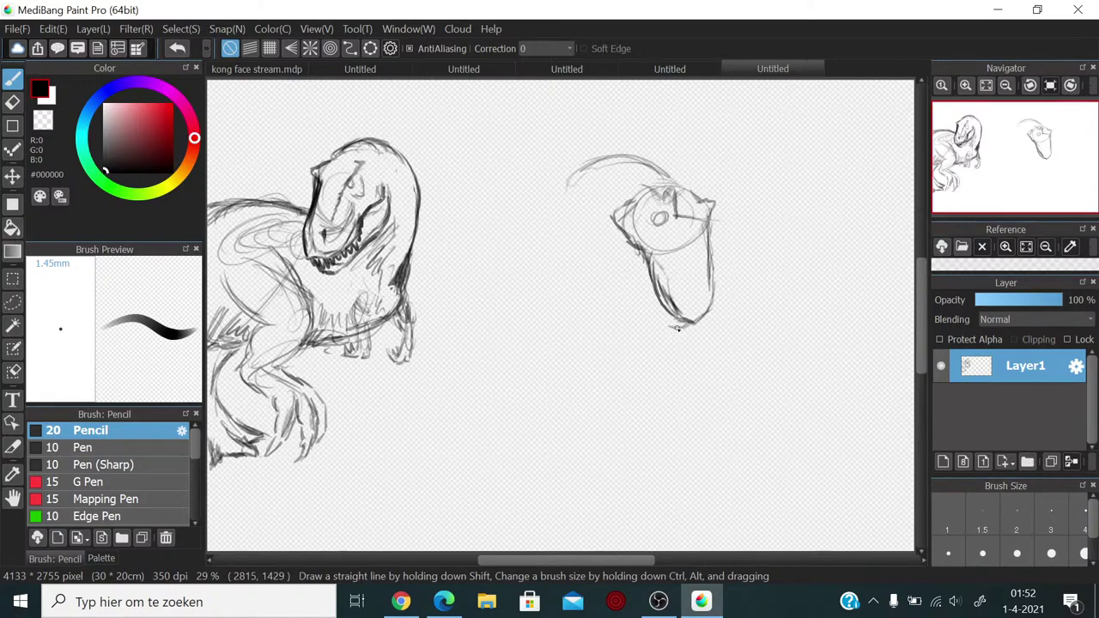
left_click_drag(663, 324, 632, 295)
mouse_move(604, 230)
left_mouse_down()
mouse_move(606, 247)
mouse_move(610, 216)
mouse_move(606, 250)
mouse_move(659, 326)
mouse_move(685, 333)
left_mouse_up()
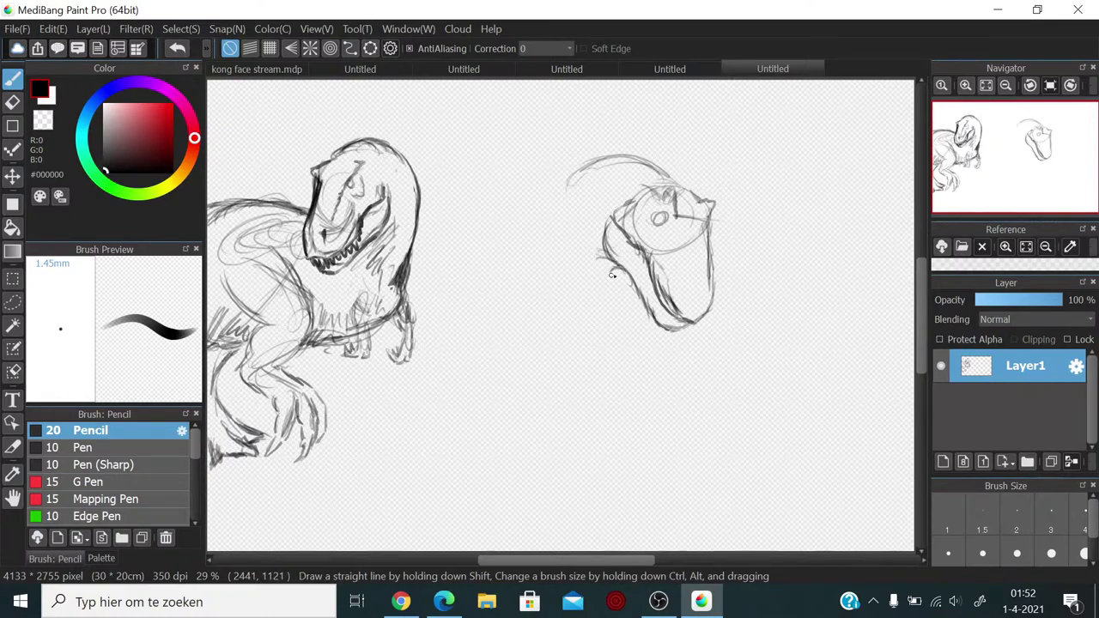
mouse_move(595, 172)
left_mouse_down()
mouse_move(562, 181)
mouse_move(596, 160)
mouse_move(559, 180)
mouse_move(595, 163)
mouse_move(559, 193)
mouse_move(653, 161)
mouse_move(674, 180)
left_mouse_up()
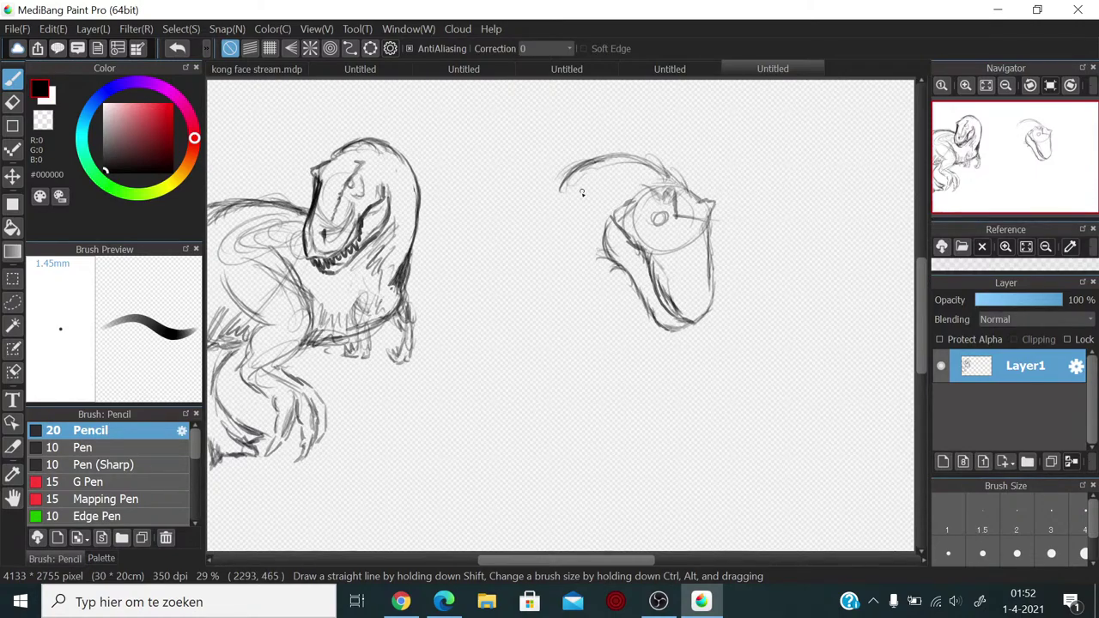
Step: Block in the second creature's rounded back and belly, and shape its rear thigh with loose oval strokes
mouse_move(551, 203)
left_mouse_down()
mouse_move(473, 194)
mouse_move(550, 205)
mouse_move(469, 175)
mouse_move(553, 183)
mouse_move(474, 182)
mouse_move(485, 174)
mouse_move(546, 189)
mouse_move(456, 188)
mouse_move(463, 222)
mouse_move(439, 241)
mouse_move(465, 193)
mouse_move(483, 277)
mouse_move(459, 275)
mouse_move(564, 253)
mouse_move(555, 290)
mouse_move(533, 304)
mouse_move(584, 273)
mouse_move(542, 291)
mouse_move(533, 267)
mouse_move(560, 293)
mouse_move(511, 279)
left_mouse_up()
left_click_drag(450, 230, 460, 266)
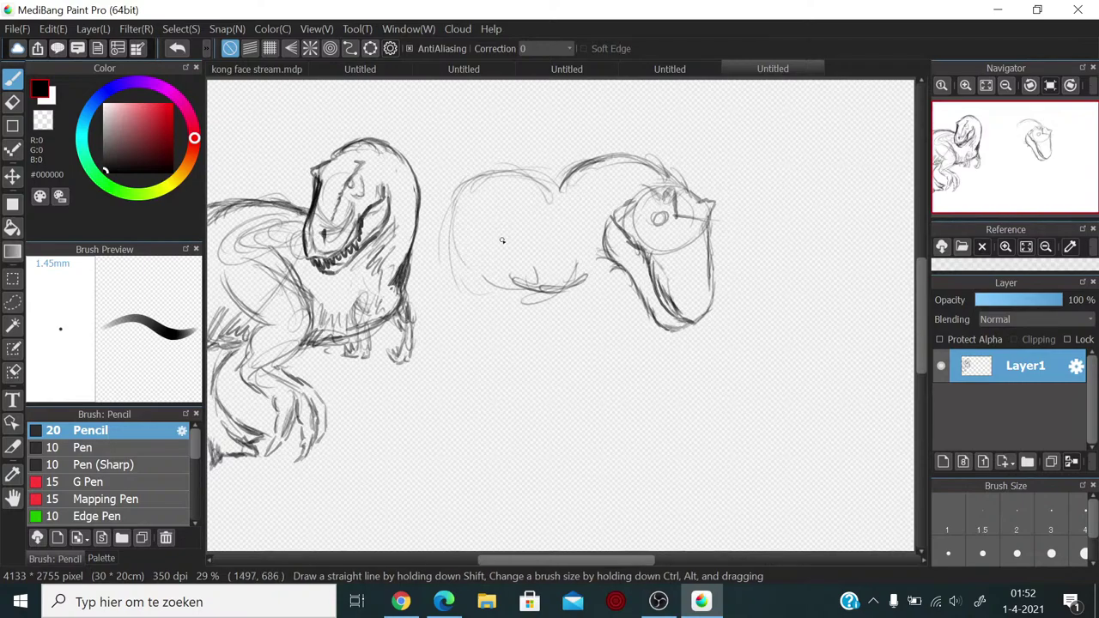
mouse_move(470, 192)
left_mouse_down()
mouse_move(480, 262)
mouse_move(498, 262)
left_mouse_up()
left_click_drag(487, 213, 505, 282)
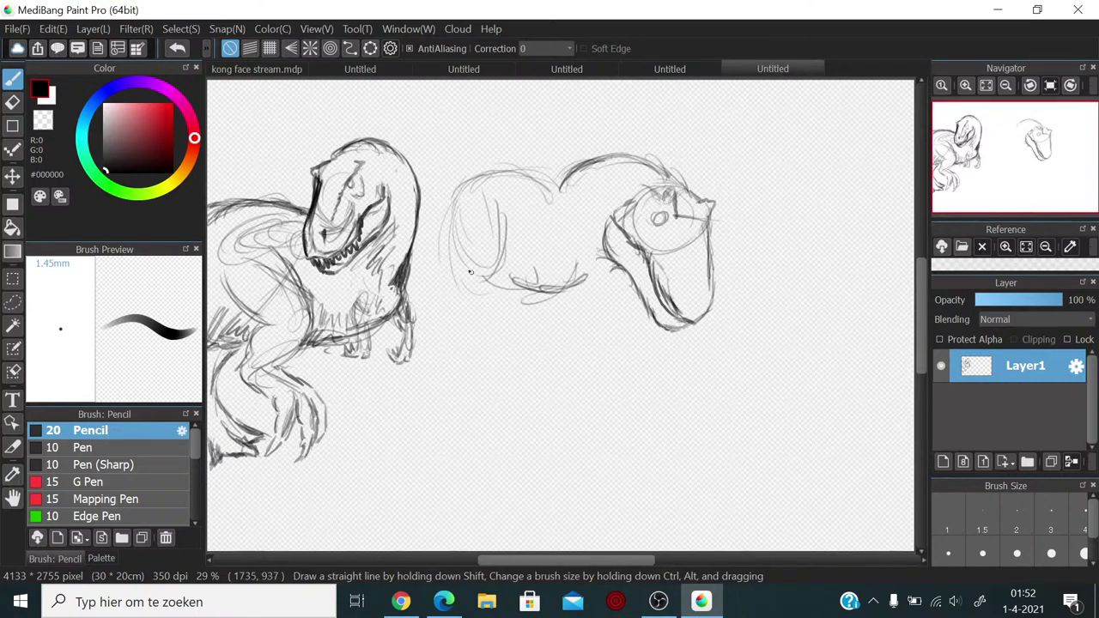
left_click_drag(463, 191, 448, 274)
Step: Sketch the second creature's lower rear leg below the thigh, ending in a broad foot
mouse_move(485, 213)
left_mouse_down()
mouse_move(456, 273)
mouse_move(455, 314)
mouse_move(472, 330)
left_mouse_up()
mouse_move(455, 292)
left_mouse_down()
mouse_move(481, 342)
mouse_move(481, 323)
mouse_move(462, 331)
mouse_move(473, 332)
mouse_move(471, 348)
mouse_move(464, 354)
mouse_move(465, 329)
mouse_move(451, 376)
mouse_move(498, 379)
mouse_move(505, 359)
left_mouse_up()
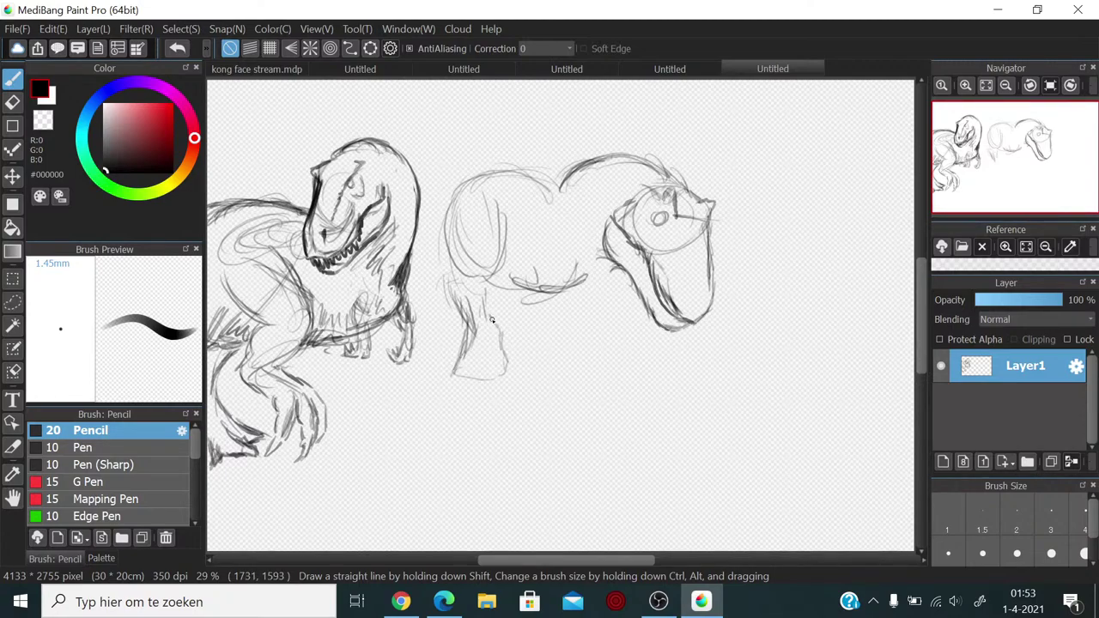
left_click_drag(492, 319, 495, 333)
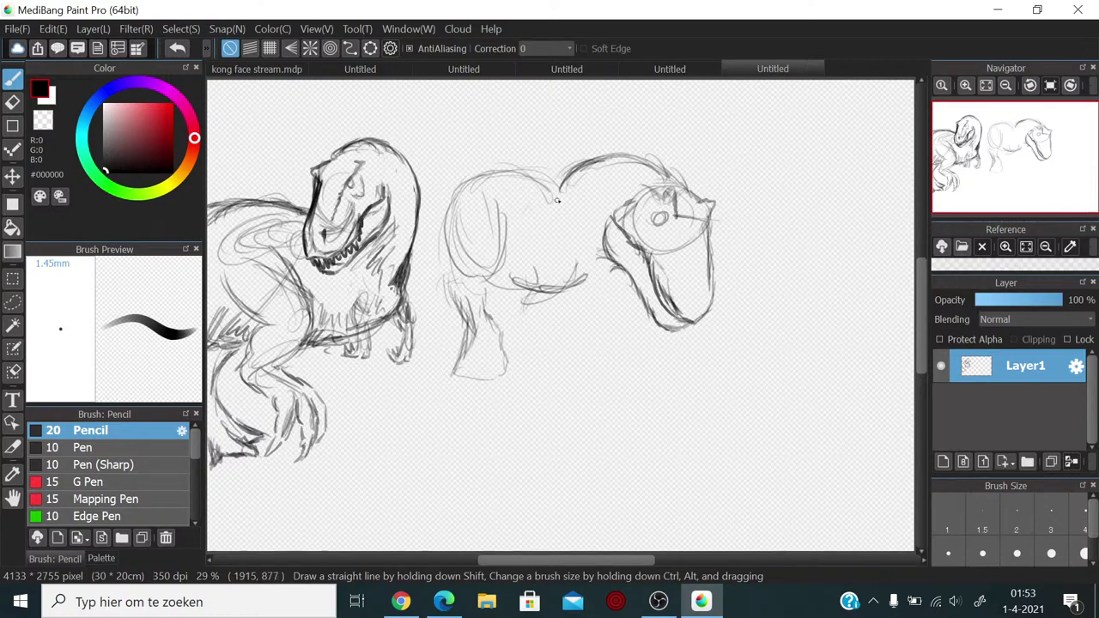
Step: Sketch the second creature's far rear leg beneath its belly, with a line running down from the shoulder and short shading strokes between the legs
mouse_move(553, 199)
left_mouse_down()
mouse_move(550, 249)
mouse_move(546, 237)
mouse_move(529, 275)
mouse_move(541, 286)
mouse_move(518, 335)
mouse_move(520, 359)
mouse_move(551, 384)
left_mouse_up()
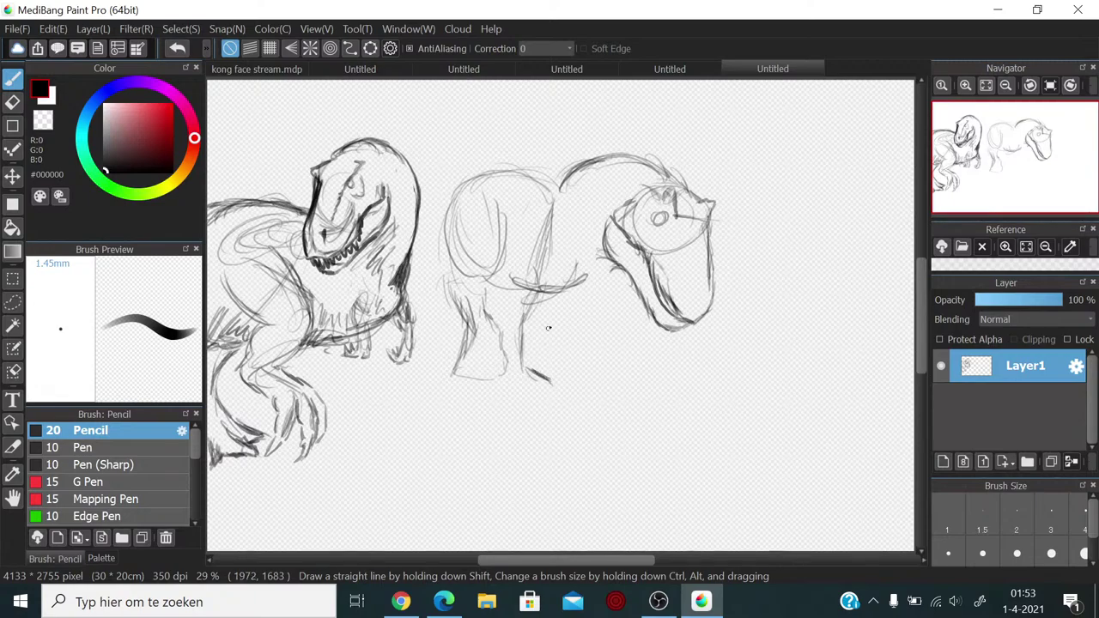
mouse_move(519, 258)
left_mouse_down()
mouse_move(506, 293)
mouse_move(485, 301)
mouse_move(498, 285)
mouse_move(508, 309)
mouse_move(517, 294)
left_mouse_up()
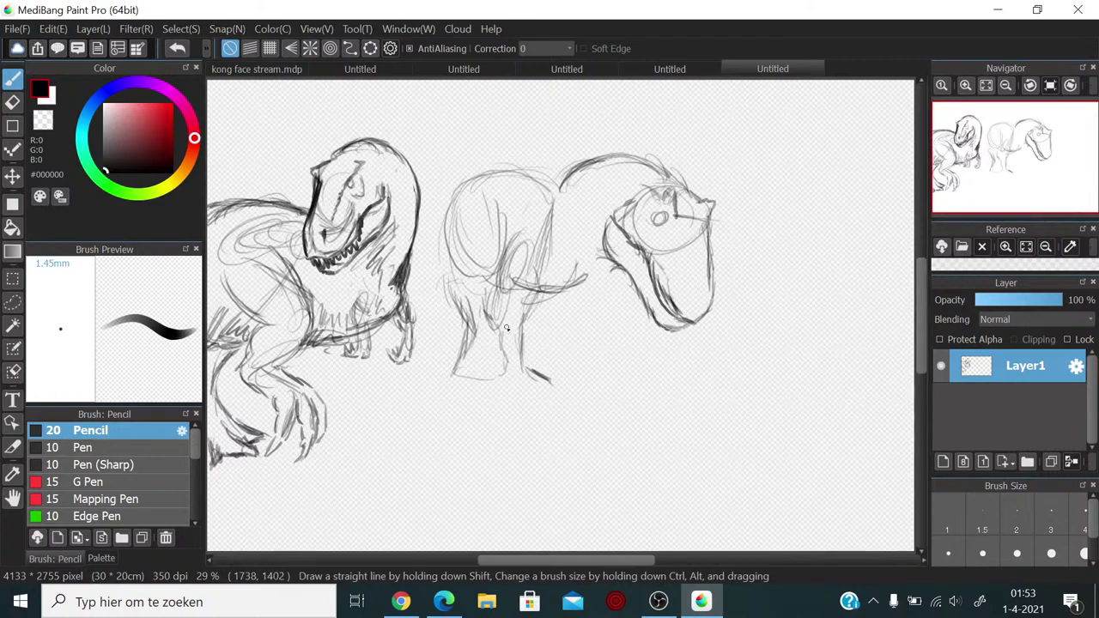
mouse_move(492, 318)
left_mouse_down()
mouse_move(494, 338)
mouse_move(501, 331)
mouse_move(488, 320)
mouse_move(511, 331)
left_mouse_up()
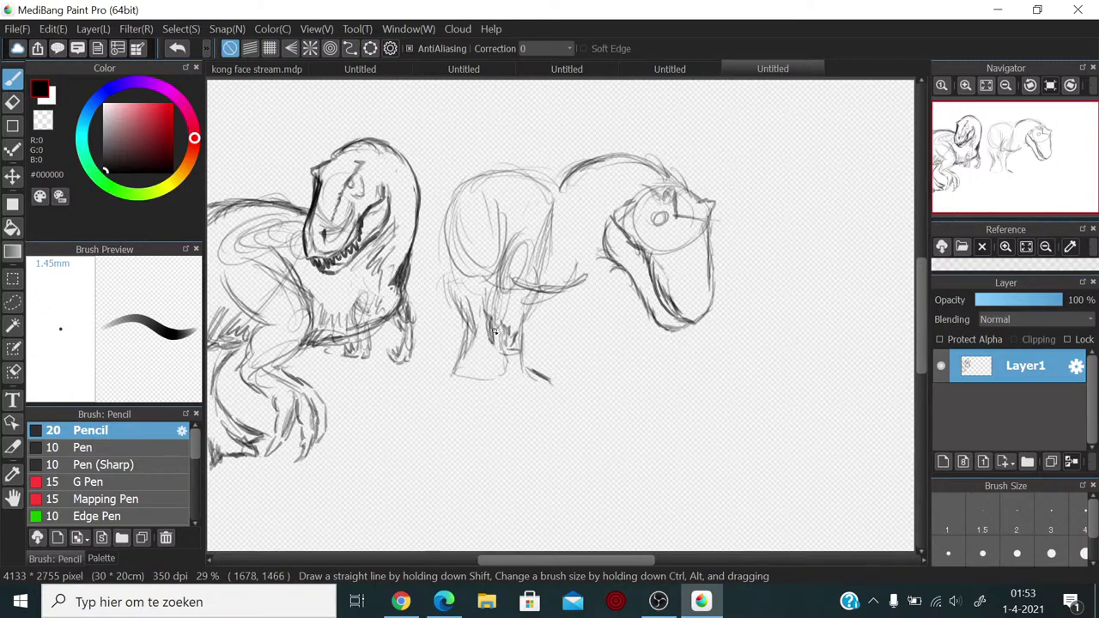
Step: Draw the second creature's small forearm hanging below the chest, ending in curved claws
mouse_move(504, 315)
left_mouse_down()
mouse_move(531, 256)
mouse_move(518, 280)
mouse_move(535, 268)
mouse_move(528, 282)
mouse_move(588, 274)
mouse_move(585, 304)
mouse_move(566, 284)
mouse_move(588, 293)
mouse_move(567, 306)
mouse_move(579, 335)
left_mouse_up()
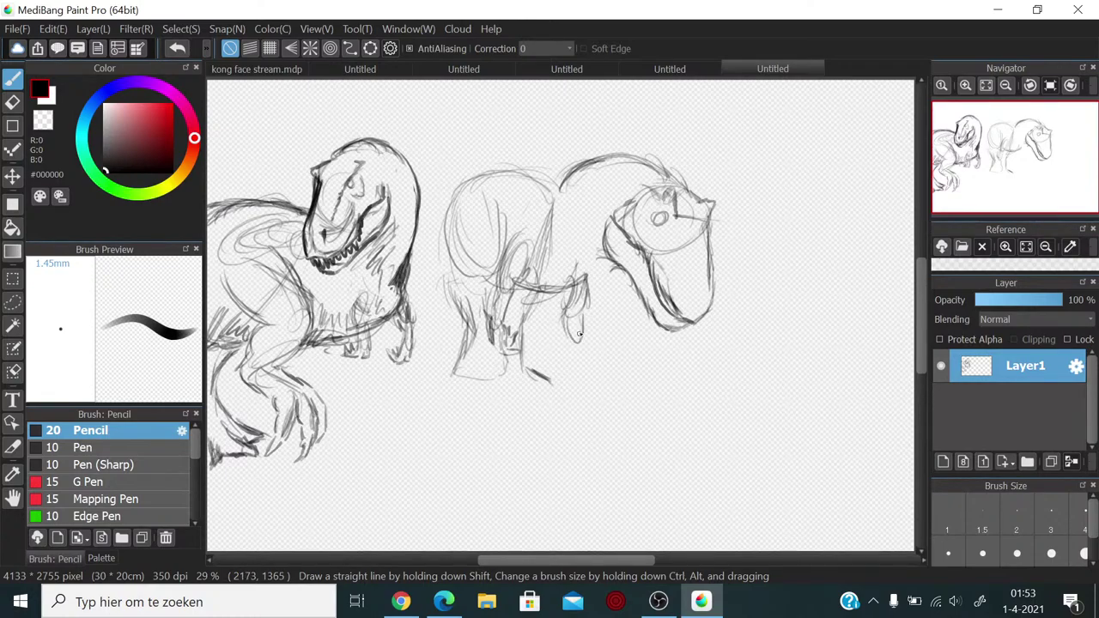
left_click_drag(563, 290, 568, 314)
mouse_move(566, 340)
left_mouse_down()
mouse_move(567, 359)
mouse_move(580, 362)
left_mouse_up()
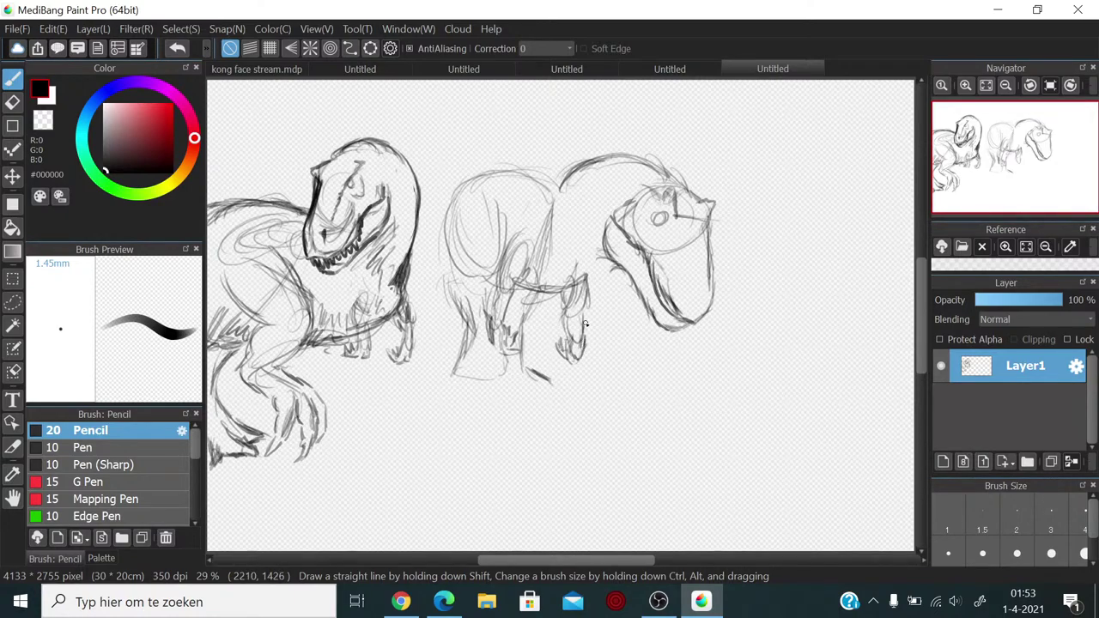
Step: Add the tail base behind the second creature's thigh, darken its near rear leg and draw the toes of the foot
mouse_move(453, 234)
left_mouse_down()
mouse_move(445, 215)
mouse_move(410, 285)
mouse_move(436, 275)
mouse_move(455, 204)
mouse_move(461, 257)
left_mouse_up()
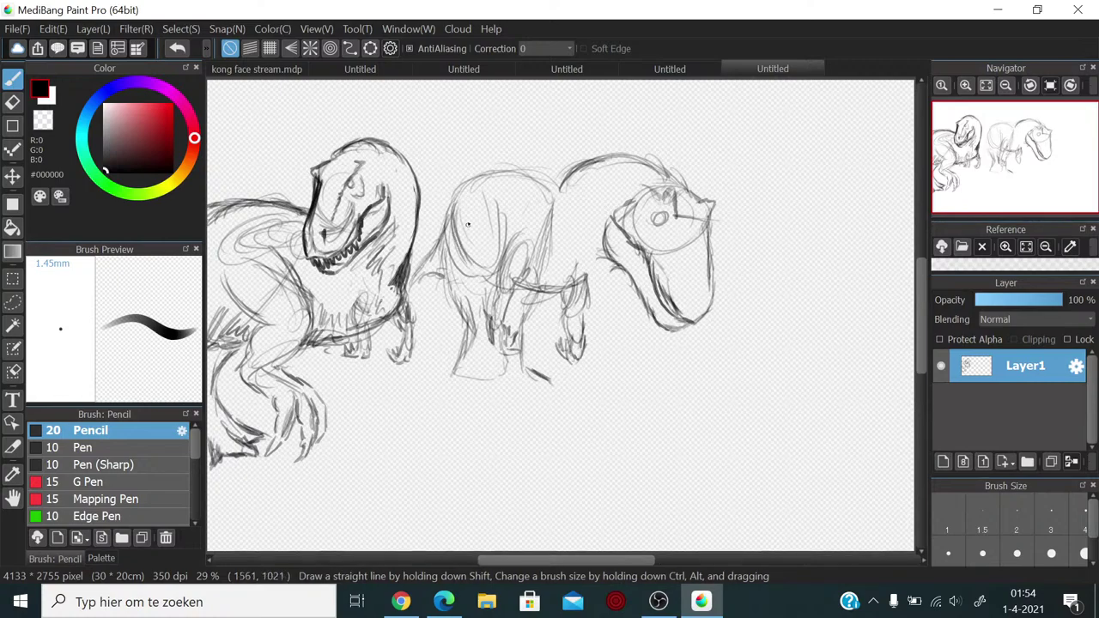
mouse_move(496, 201)
left_mouse_down()
mouse_move(496, 260)
mouse_move(446, 268)
mouse_move(465, 342)
mouse_move(449, 381)
mouse_move(470, 371)
mouse_move(480, 388)
mouse_move(489, 372)
mouse_move(500, 384)
mouse_move(485, 375)
left_mouse_up()
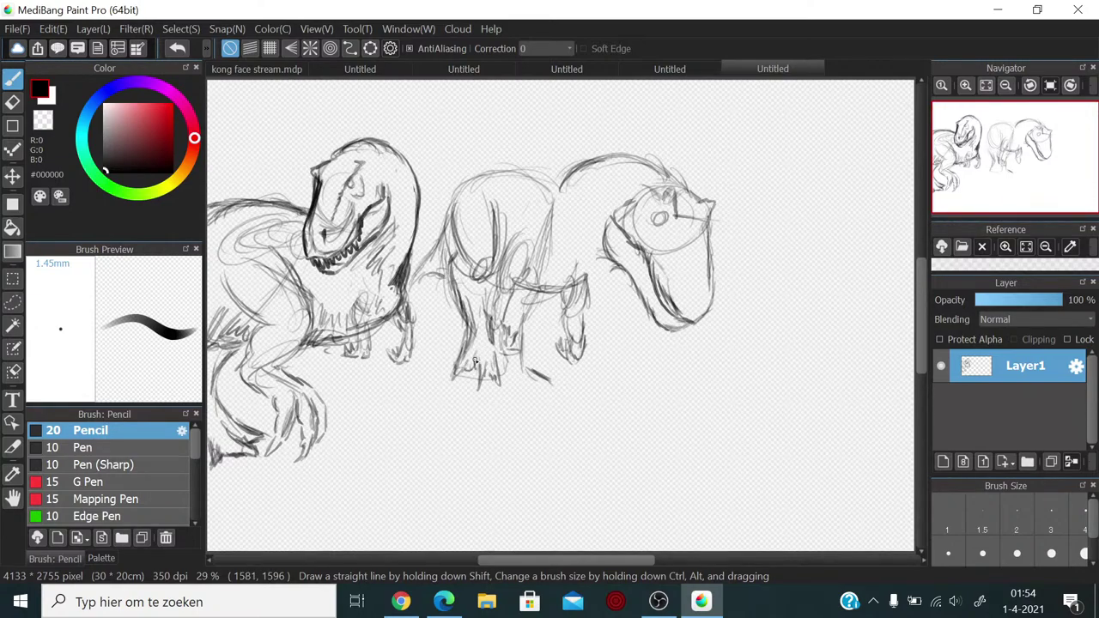
left_click_drag(487, 365, 491, 383)
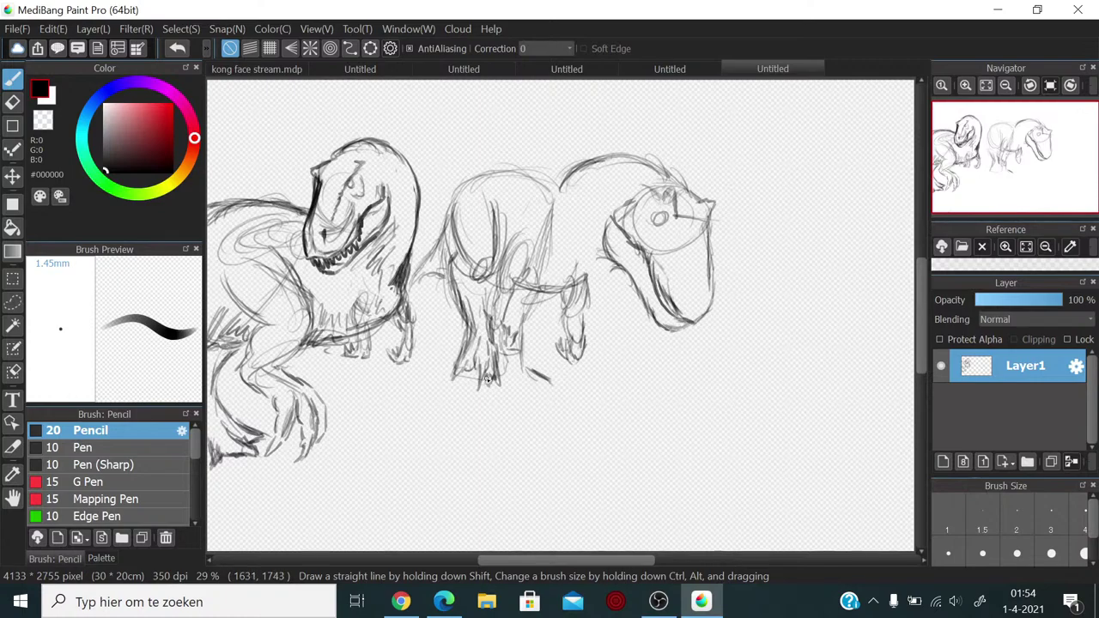
mouse_move(472, 384)
left_mouse_down()
mouse_move(464, 365)
mouse_move(497, 347)
mouse_move(467, 354)
left_mouse_up()
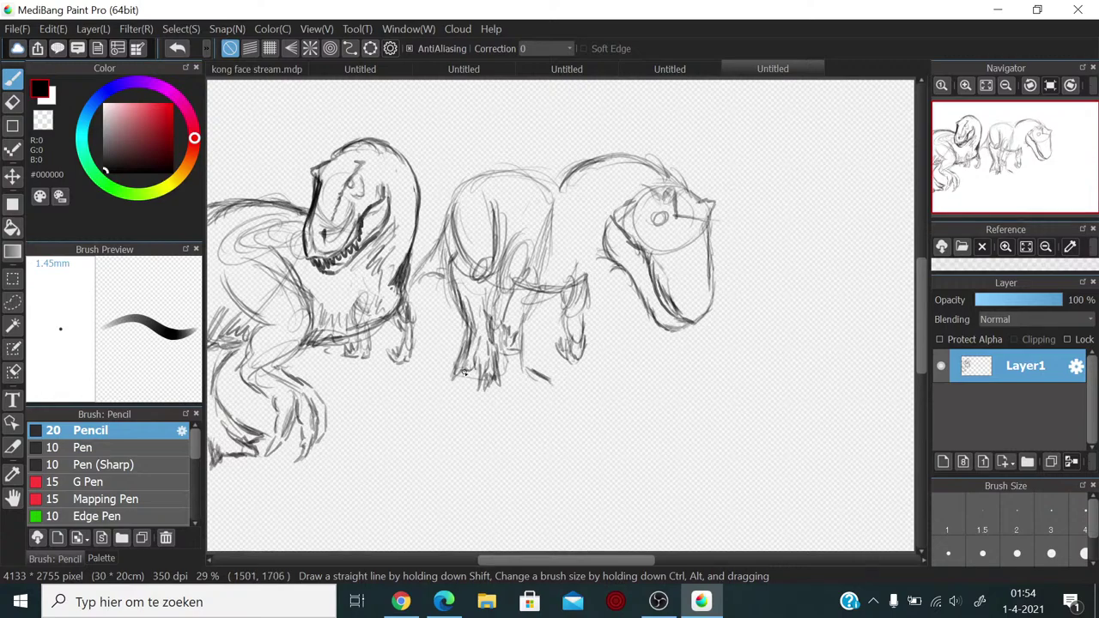
left_click_drag(570, 289, 564, 290)
left_click_drag(467, 335, 472, 355)
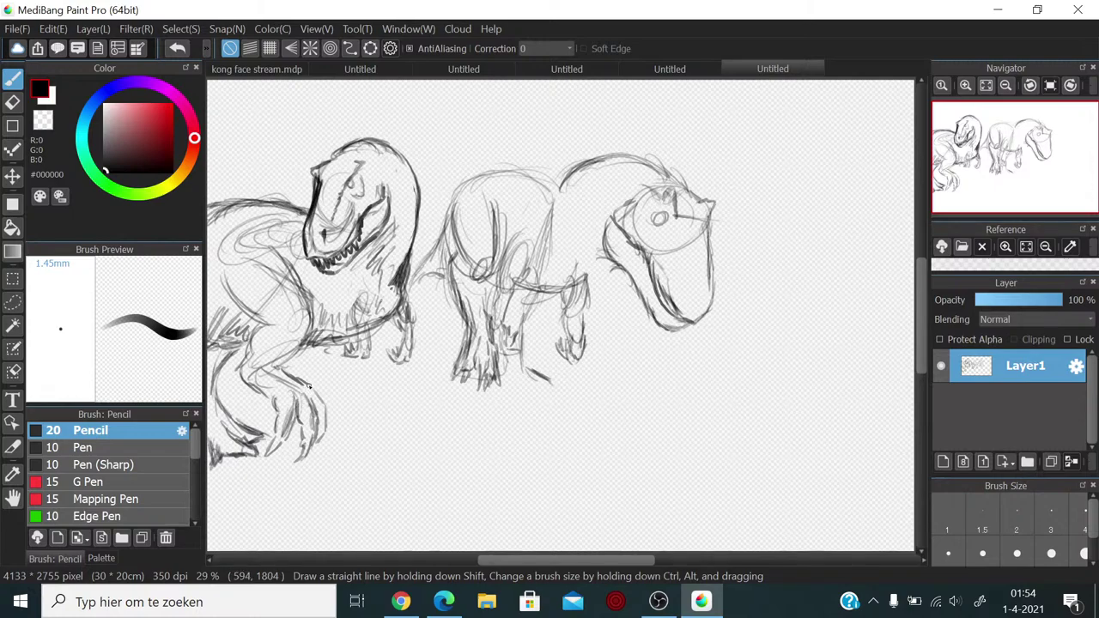
Step: Circle the first creature's clawed foot and sketch two separate foot studies in the empty space below the second creature
mouse_move(273, 383)
left_mouse_down()
mouse_move(305, 477)
mouse_move(310, 388)
left_mouse_up()
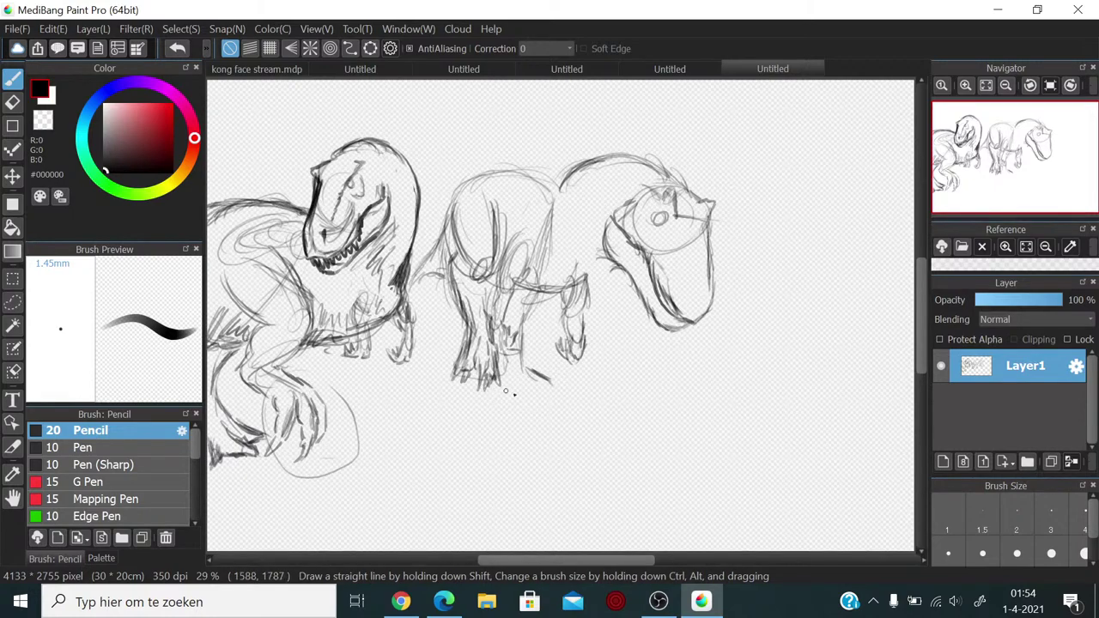
mouse_move(567, 397)
left_mouse_down()
mouse_move(534, 412)
mouse_move(521, 446)
mouse_move(555, 464)
mouse_move(554, 429)
left_mouse_up()
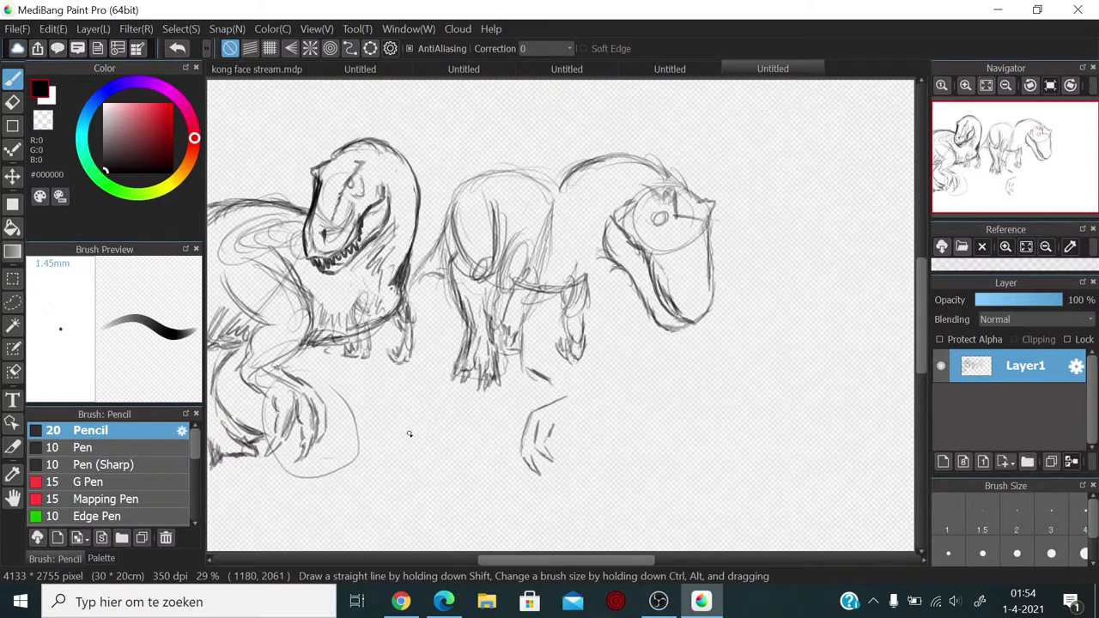
mouse_move(471, 324)
left_mouse_down()
mouse_move(476, 359)
mouse_move(479, 336)
left_mouse_up()
mouse_move(412, 411)
left_mouse_down()
mouse_move(403, 455)
mouse_move(433, 405)
mouse_move(425, 465)
mouse_move(407, 418)
mouse_move(397, 446)
left_mouse_up()
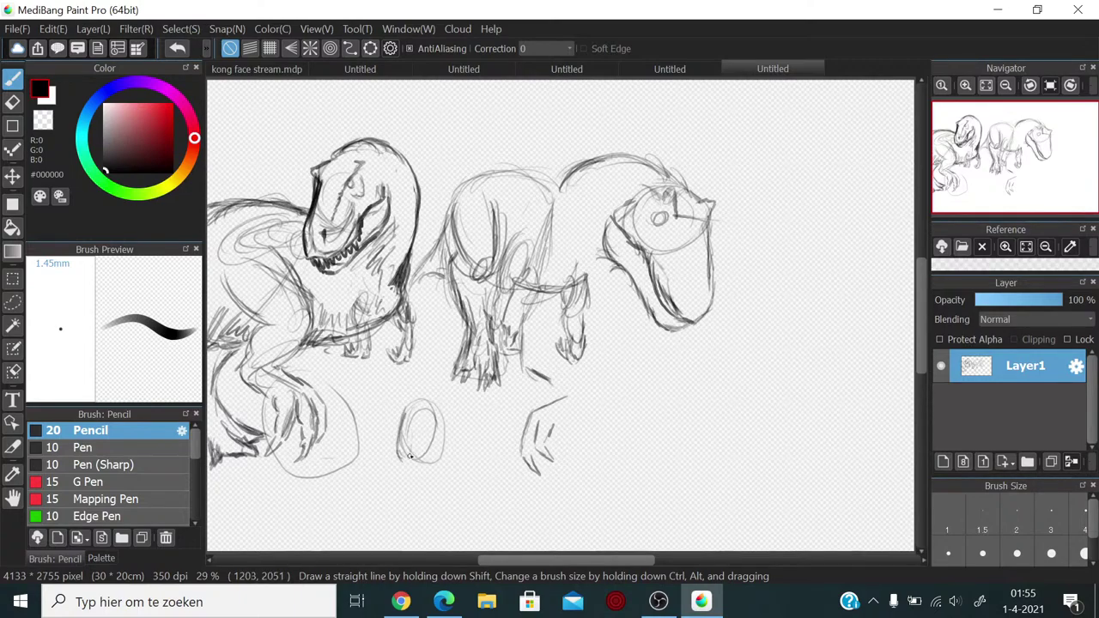
mouse_move(440, 442)
left_mouse_down()
mouse_move(441, 419)
mouse_move(440, 443)
left_mouse_up()
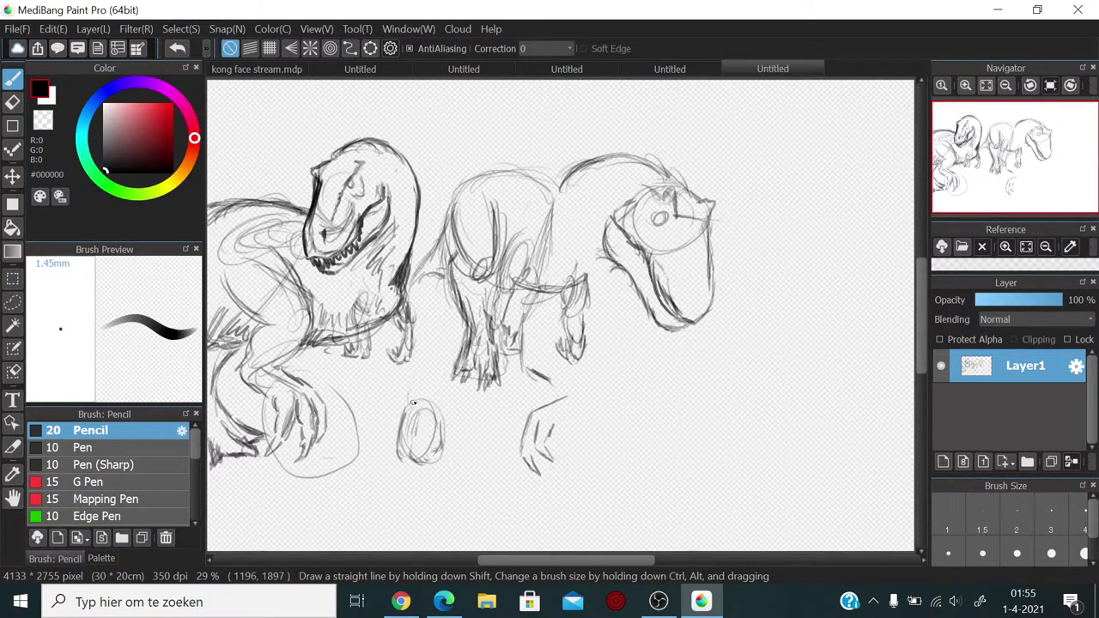
mouse_move(408, 405)
left_mouse_down()
mouse_move(414, 382)
mouse_move(419, 400)
mouse_move(438, 387)
mouse_move(427, 452)
mouse_move(437, 453)
left_mouse_up()
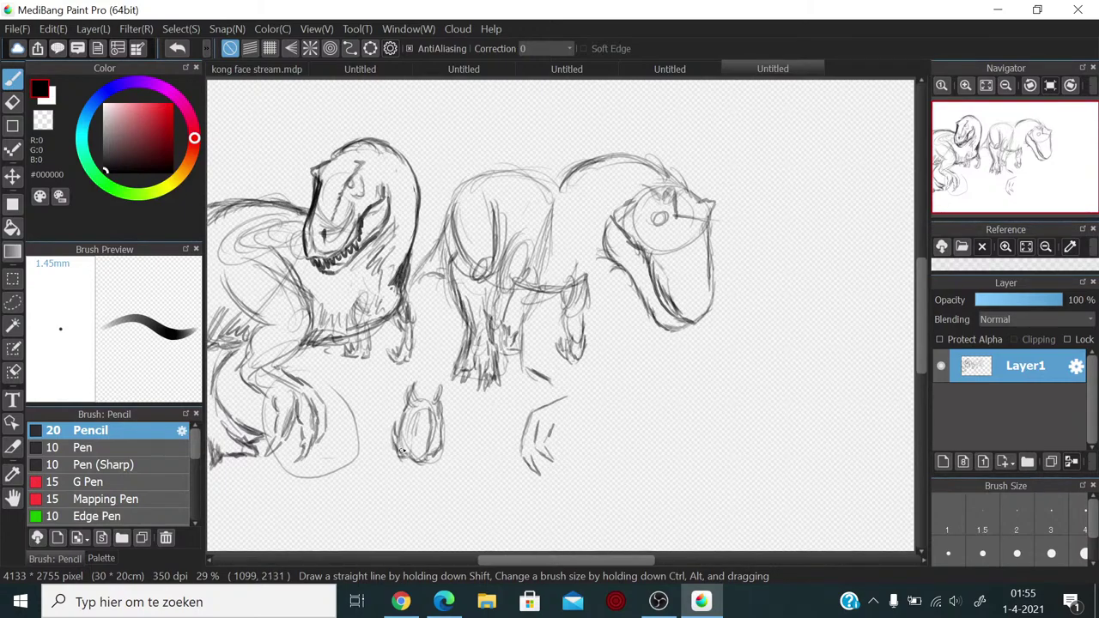
mouse_move(398, 429)
left_mouse_down()
mouse_move(407, 444)
mouse_move(428, 442)
mouse_move(410, 450)
mouse_move(414, 434)
mouse_move(417, 455)
left_mouse_up()
Step: Detail the second creature's eye and snout ridge with a nostril, and connect the jaw to the chest with a throat line
mouse_move(670, 214)
left_mouse_down()
mouse_move(659, 221)
mouse_move(684, 240)
mouse_move(692, 295)
mouse_move(666, 245)
left_mouse_up()
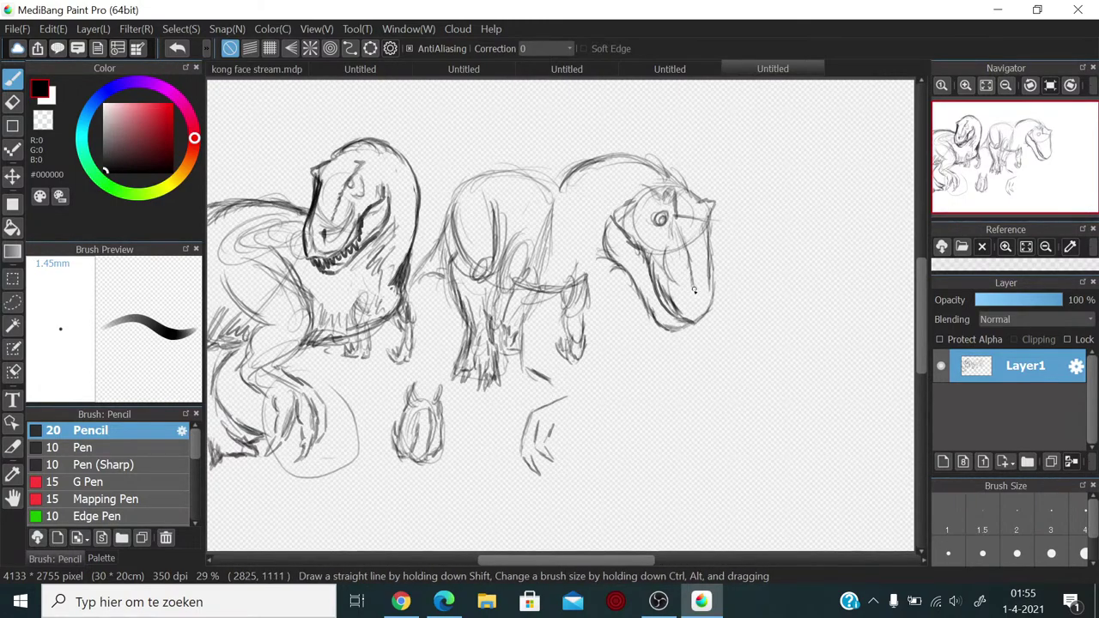
left_click_drag(693, 300, 686, 325)
left_click_drag(601, 255, 556, 292)
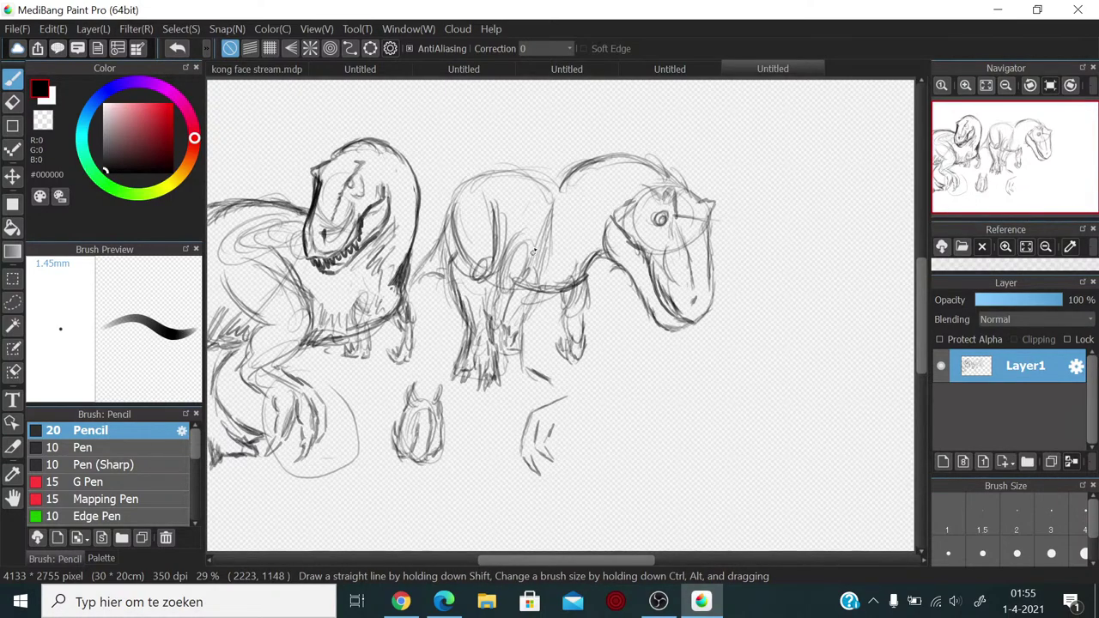
Step: Add an oval shoulder mass to the second creature and darken the outlines of its back, hip and thigh
mouse_move(551, 203)
left_mouse_down()
mouse_move(566, 281)
mouse_move(574, 196)
mouse_move(578, 255)
mouse_move(570, 291)
left_mouse_up()
left_click_drag(580, 204, 501, 168)
mouse_move(553, 194)
left_mouse_down()
mouse_move(483, 179)
mouse_move(518, 175)
mouse_move(454, 185)
mouse_move(474, 180)
mouse_move(438, 229)
left_mouse_up()
mouse_move(456, 190)
left_mouse_down()
mouse_move(464, 232)
mouse_move(462, 263)
left_mouse_up()
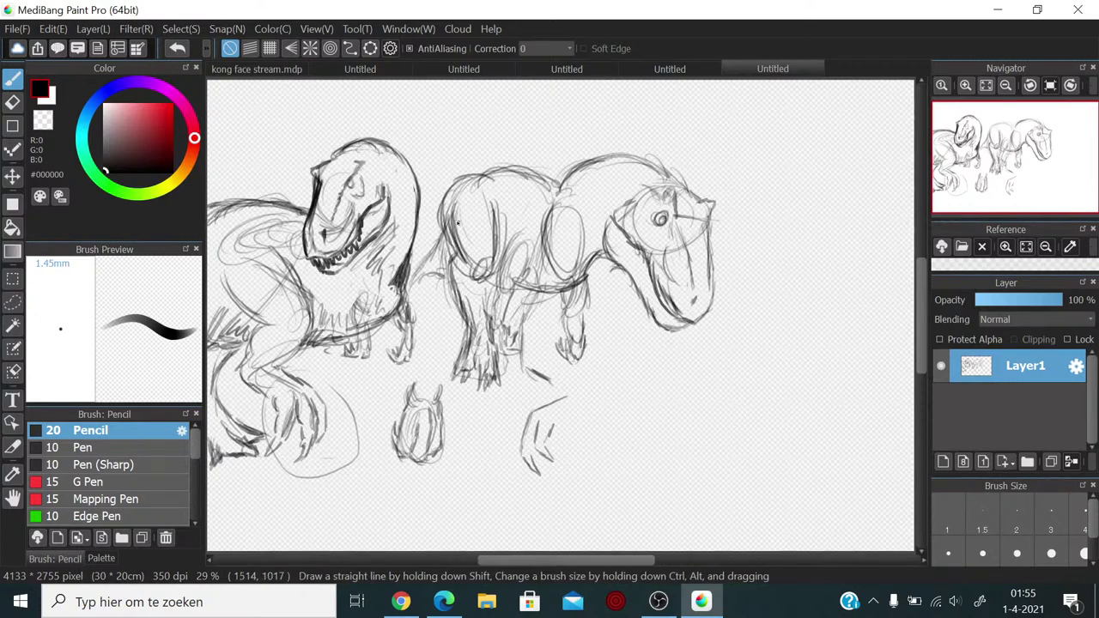
left_click_drag(478, 226, 455, 281)
left_click_drag(494, 203, 503, 258)
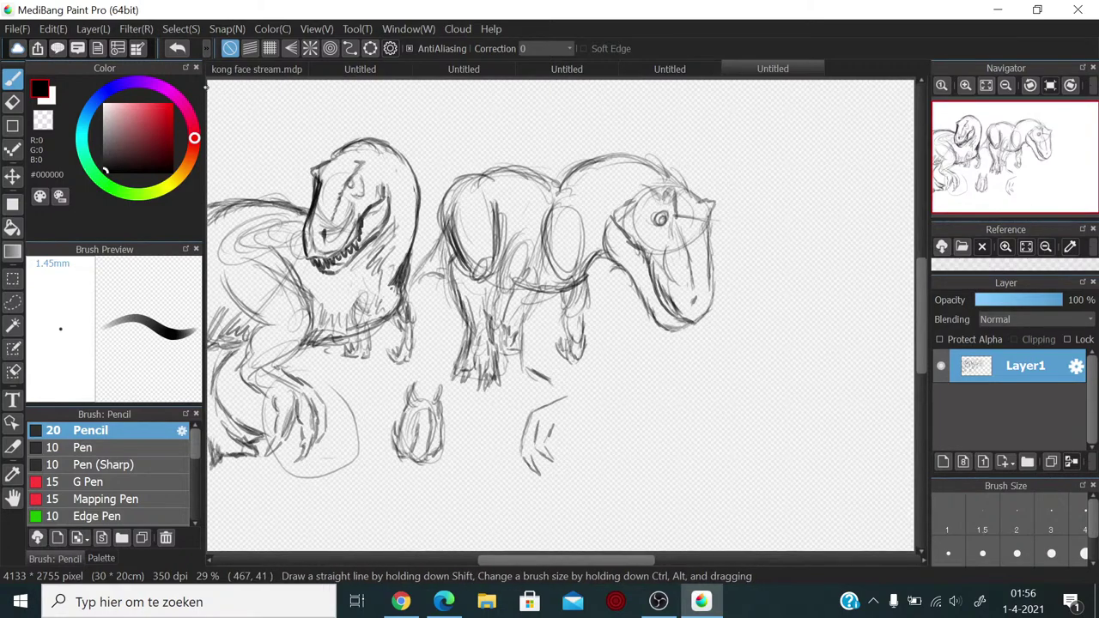
Step: Look through the other open drawings, starting with kong face stream.mdp, and return to the dinosaur page
left_click(253, 69)
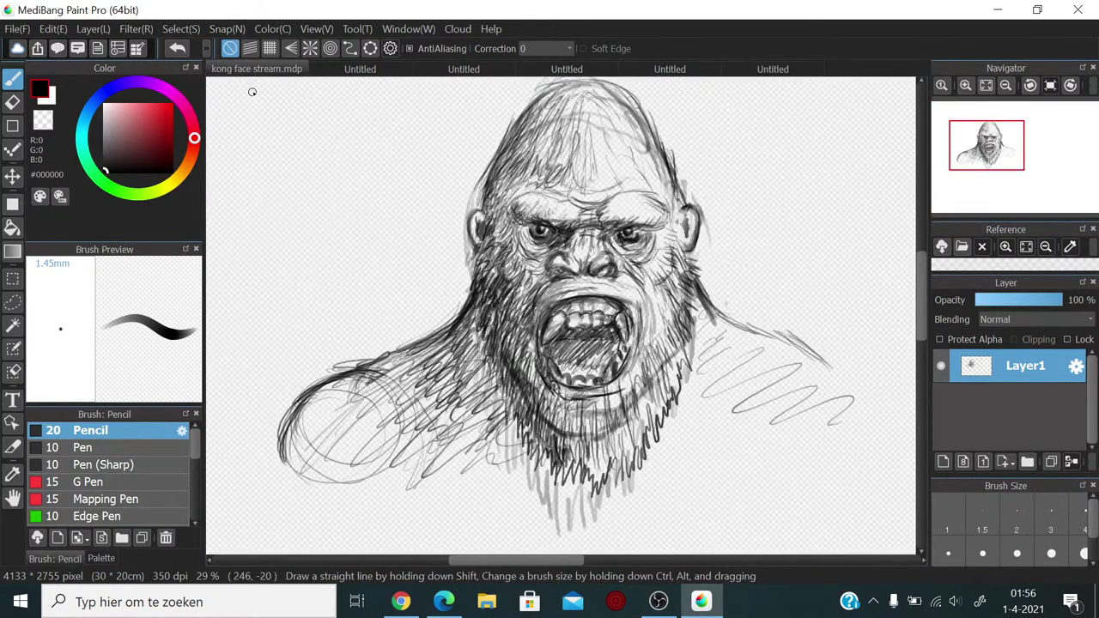
left_click(360, 70)
left_click(462, 72)
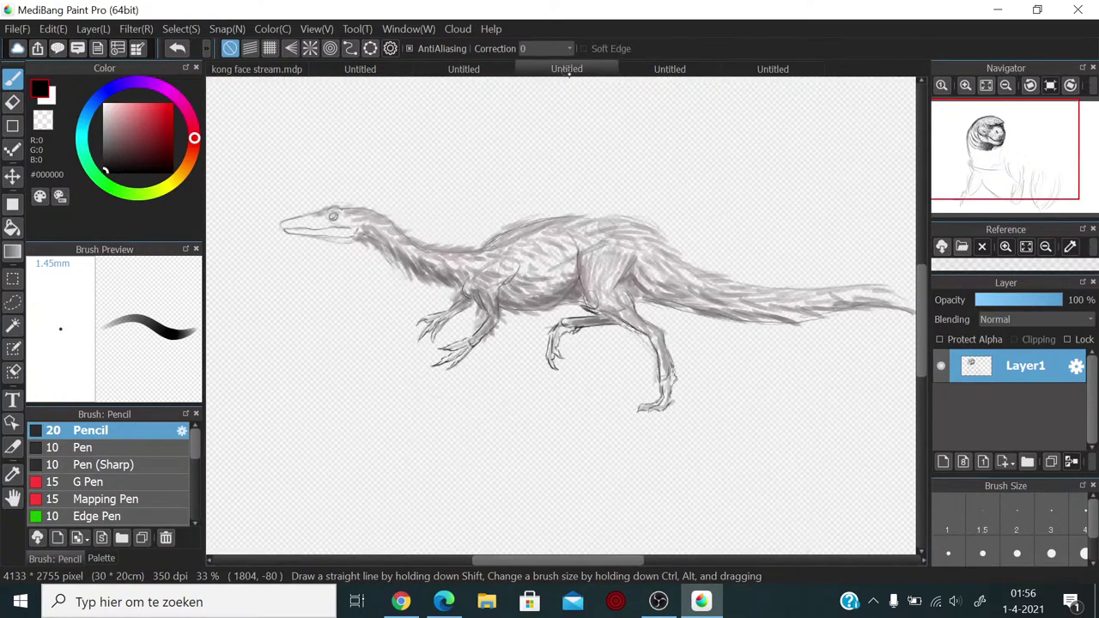
left_click(568, 72)
left_click(627, 72)
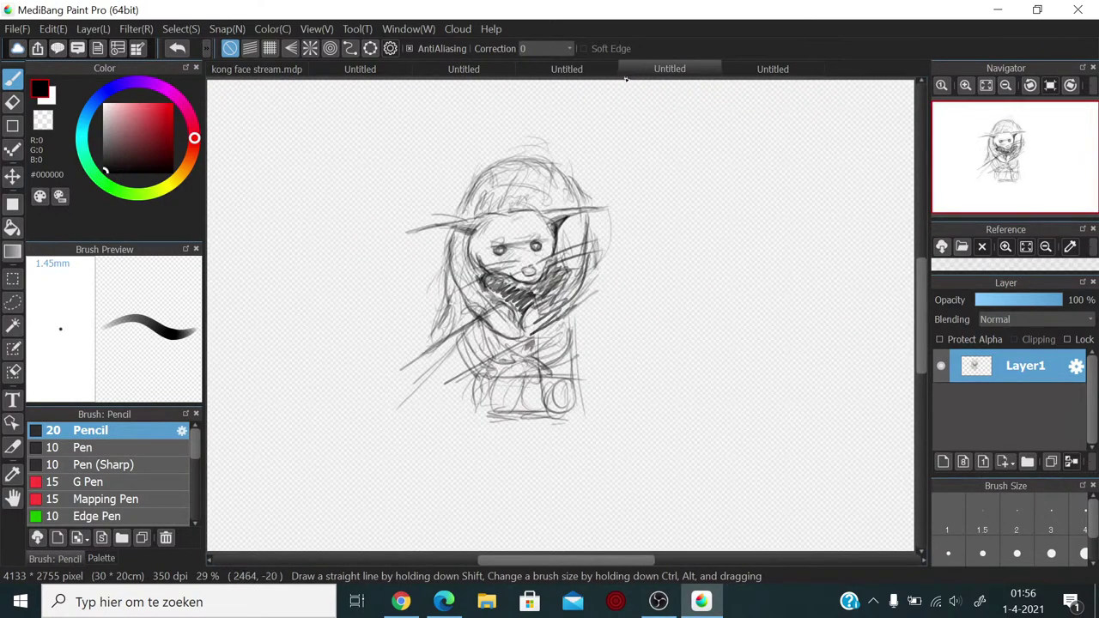
left_click(772, 68)
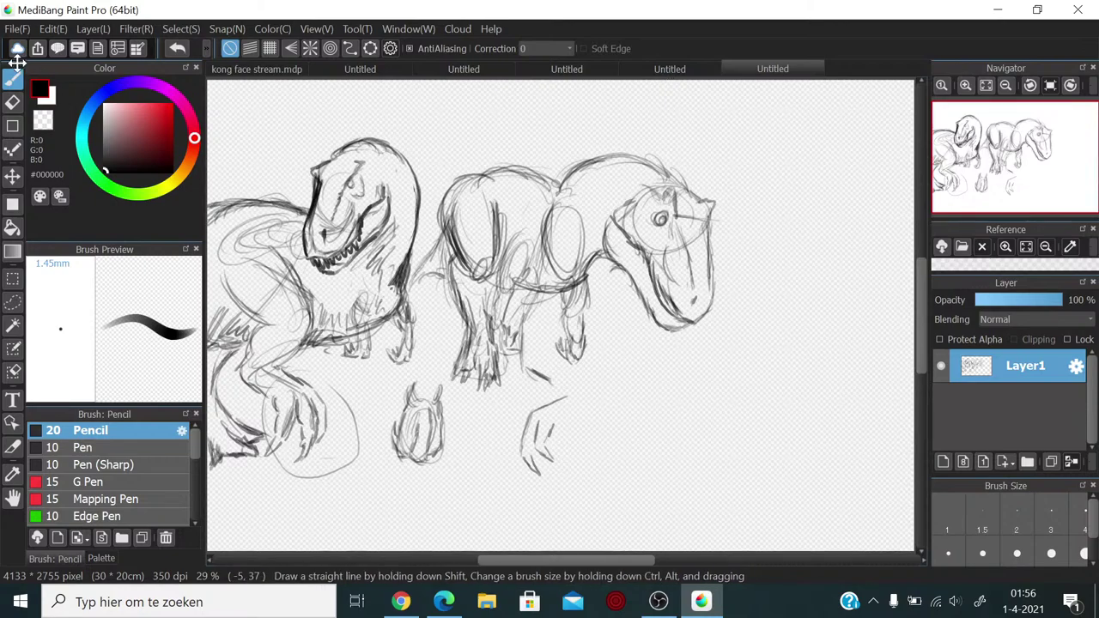
Step: Erase the dinosaur page, the hooded creature sketch and Layer2 of the running feathered dinosaur with a very large eraser
left_click(13, 101)
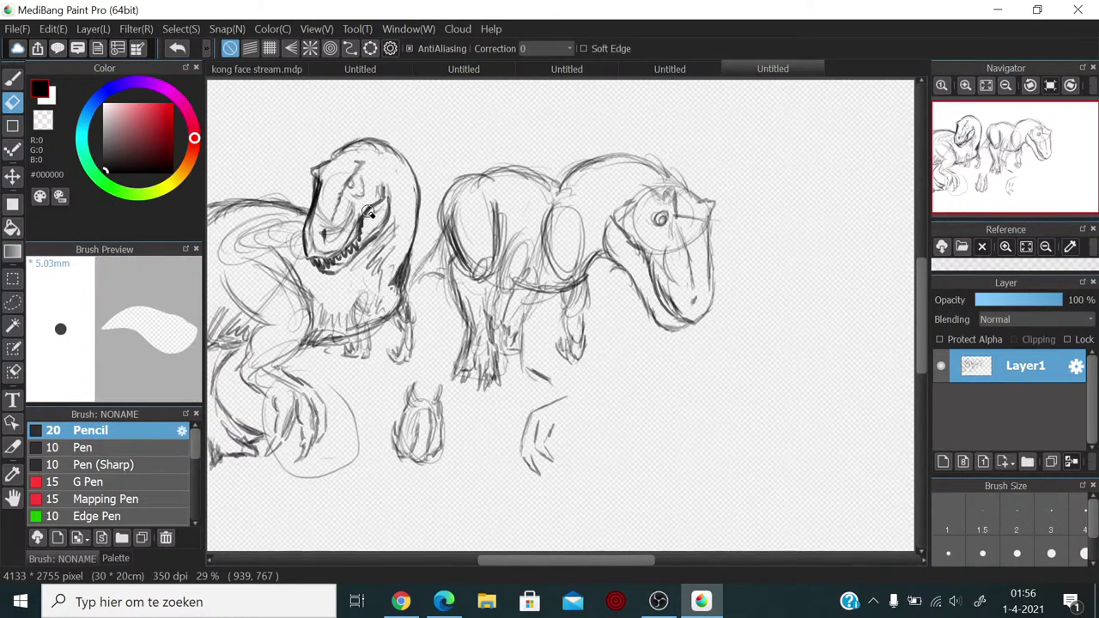
mouse_move(351, 244)
left_mouse_down()
mouse_move(501, 247)
mouse_move(727, 282)
mouse_move(555, 400)
mouse_move(567, 397)
mouse_move(541, 340)
mouse_move(556, 339)
mouse_move(549, 306)
mouse_move(655, 242)
mouse_move(697, 184)
mouse_move(639, 146)
mouse_move(372, 212)
mouse_move(369, 156)
mouse_move(261, 202)
mouse_move(220, 248)
mouse_move(241, 314)
mouse_move(315, 357)
mouse_move(463, 333)
mouse_move(329, 484)
mouse_move(246, 416)
mouse_move(270, 373)
left_mouse_up()
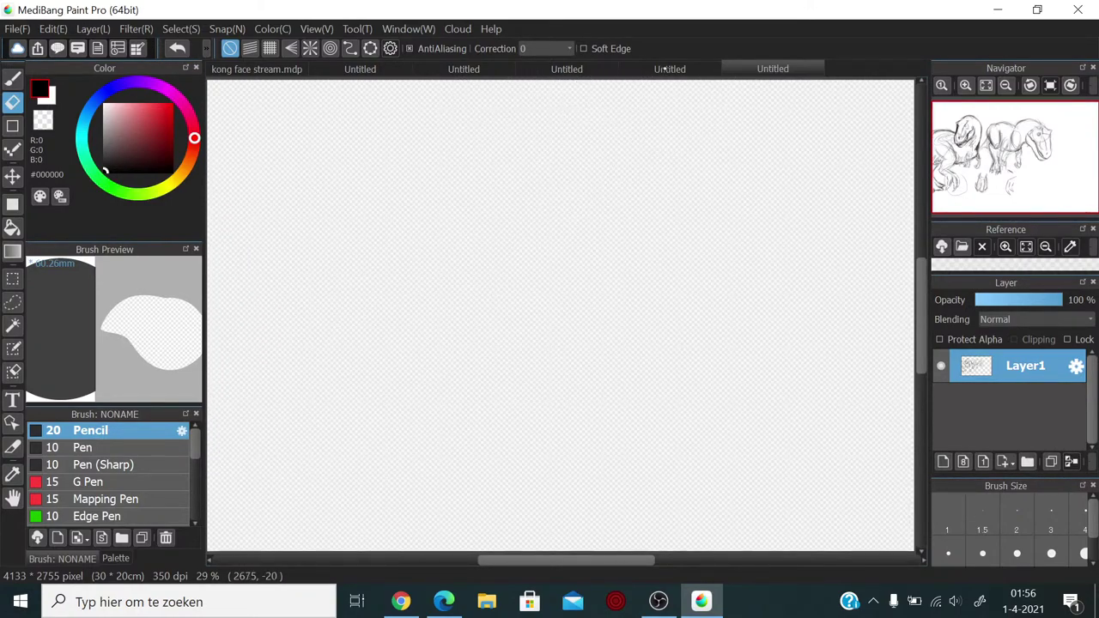
left_click(670, 69)
mouse_move(634, 186)
left_mouse_down()
mouse_move(561, 214)
mouse_move(572, 196)
mouse_move(535, 194)
mouse_move(467, 298)
mouse_move(513, 345)
mouse_move(611, 386)
mouse_move(480, 451)
mouse_move(412, 413)
left_mouse_up()
left_click(559, 69)
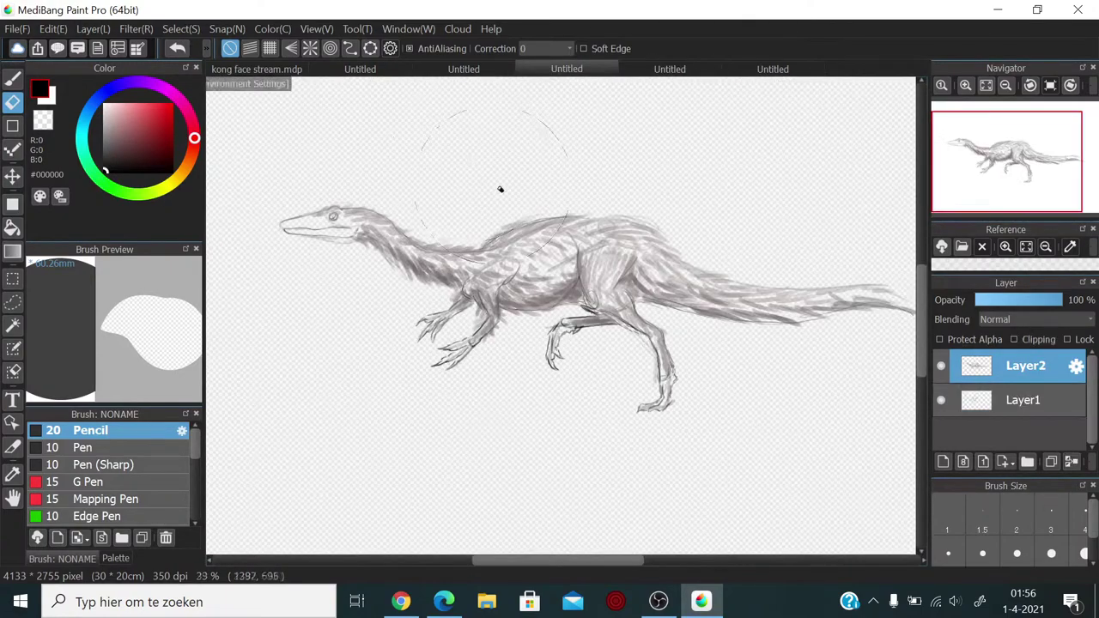
mouse_move(370, 200)
left_mouse_down()
mouse_move(330, 309)
mouse_move(336, 273)
mouse_move(305, 231)
mouse_move(436, 279)
mouse_move(650, 397)
mouse_move(839, 349)
mouse_move(875, 296)
left_mouse_up()
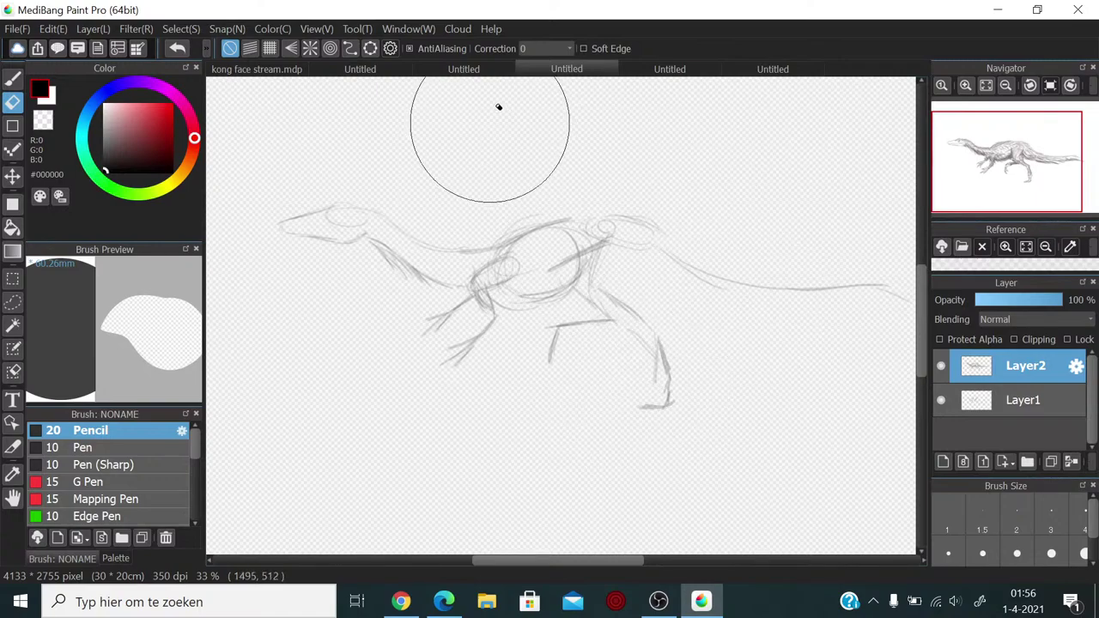
Step: View the swimming reptile drawing and bring the gorilla face in kong face stream.mdp back on screen
left_click(256, 69)
left_click(360, 68)
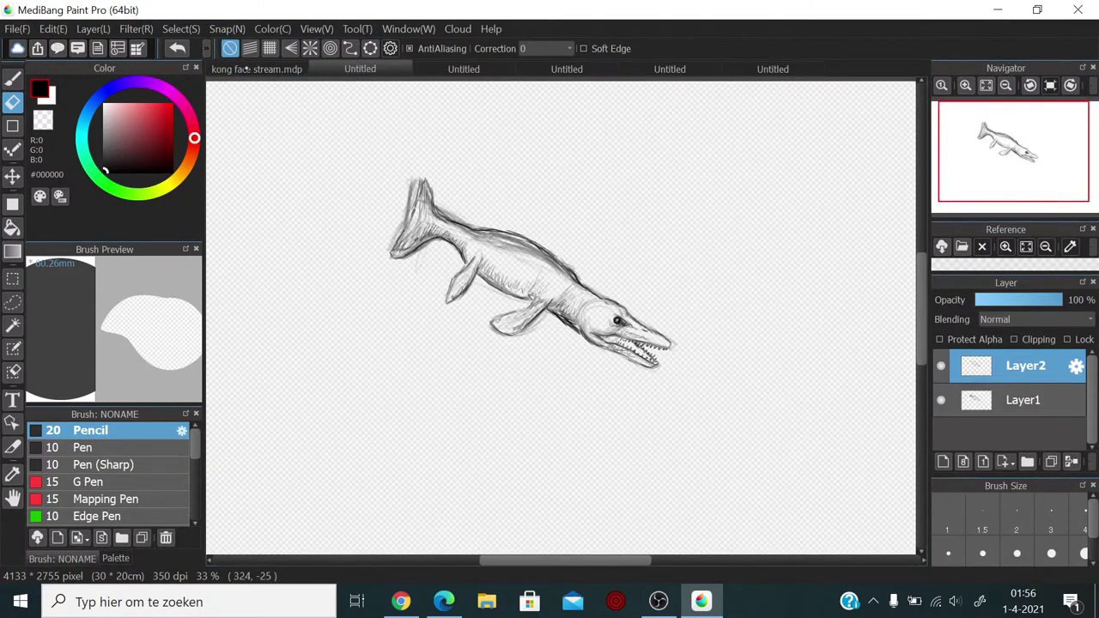
left_click(256, 69)
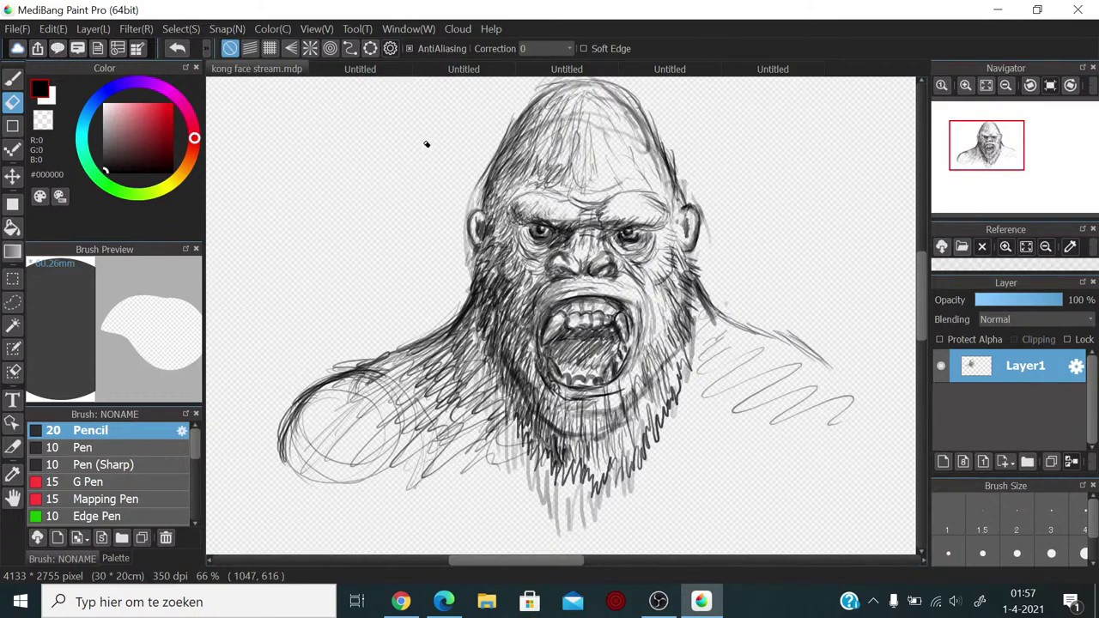
Step: On the cleared hooded-creature page, use the Pencil to sketch an upright oval head with two pointed upper corners and curved mouth lines
key("b")
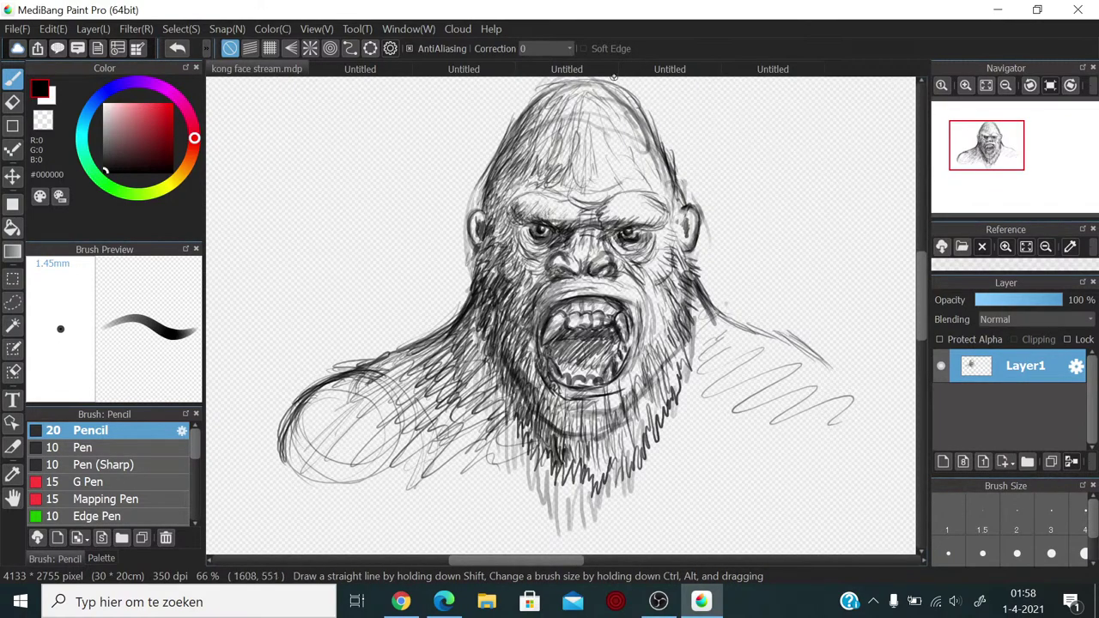
left_click(598, 70)
left_click(656, 71)
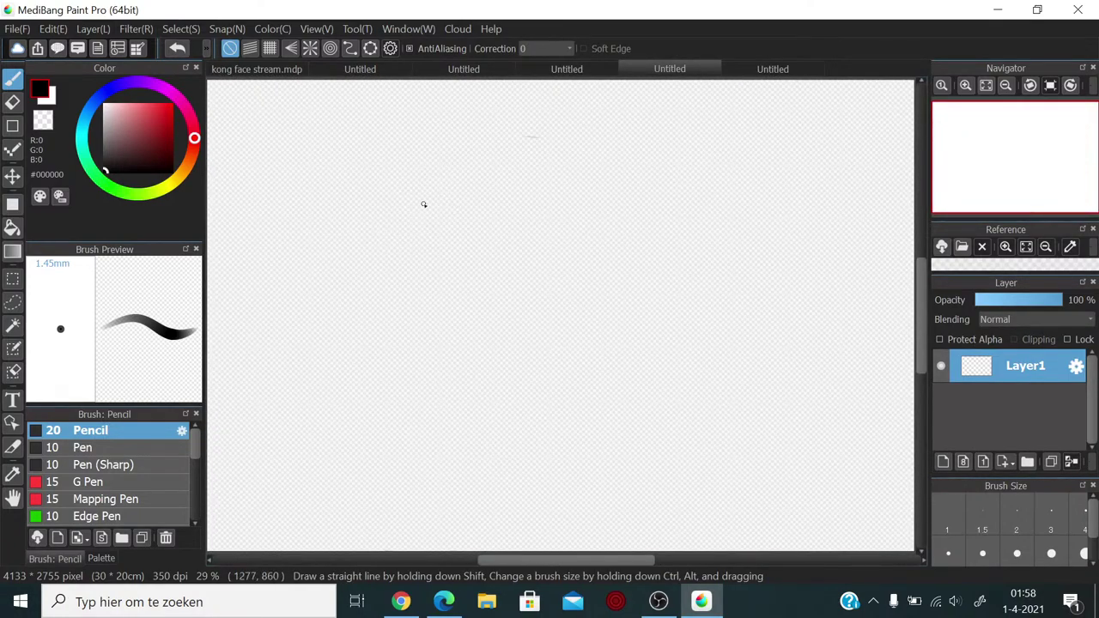
mouse_move(439, 199)
left_mouse_down()
mouse_move(423, 179)
mouse_move(430, 229)
mouse_move(388, 178)
mouse_move(432, 220)
mouse_move(387, 182)
mouse_move(429, 231)
mouse_move(399, 171)
mouse_move(424, 242)
mouse_move(413, 165)
mouse_move(408, 242)
mouse_move(428, 169)
mouse_move(404, 242)
mouse_move(437, 165)
mouse_move(394, 232)
mouse_move(394, 175)
mouse_move(438, 166)
mouse_move(437, 175)
mouse_move(391, 177)
mouse_move(389, 229)
mouse_move(382, 209)
mouse_move(406, 227)
mouse_move(438, 186)
left_mouse_up()
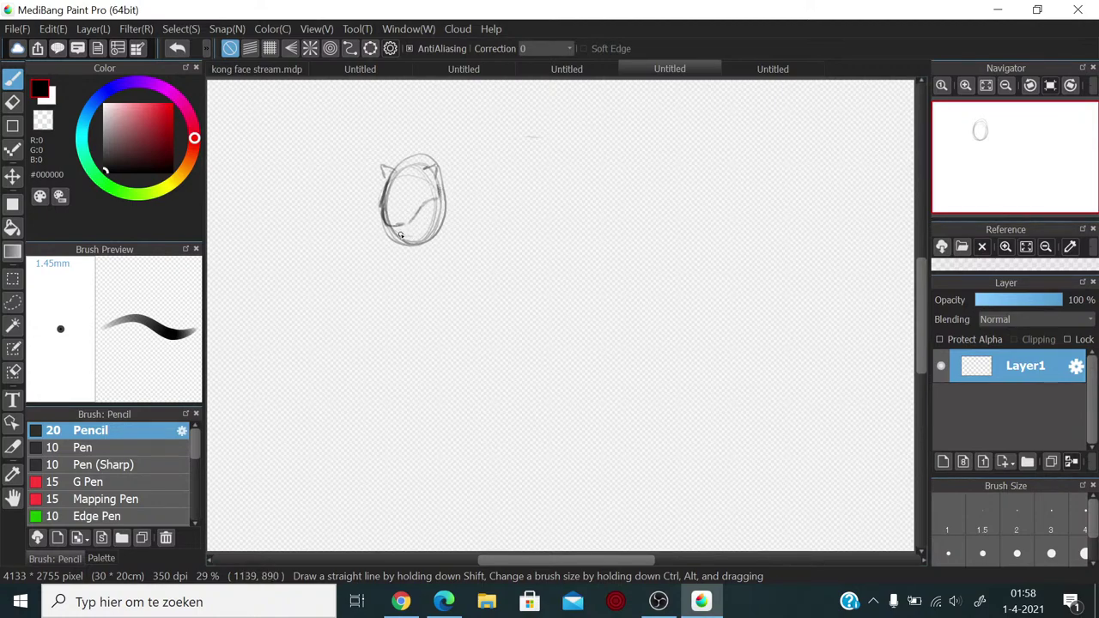
left_click_drag(396, 234, 429, 220)
mouse_move(394, 167)
left_mouse_down()
mouse_move(426, 162)
mouse_move(392, 170)
left_mouse_up()
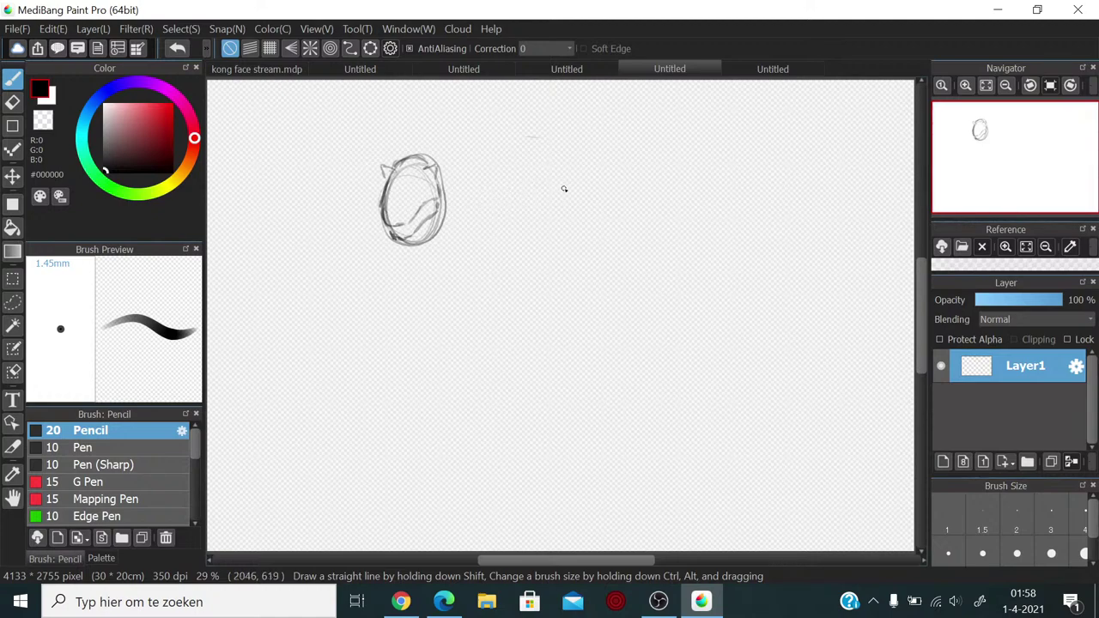
Step: Sketch a wide creature head beside the oval one, with two brow horns, a wavy upper jaw and a rounded lower jaw
mouse_move(601, 177)
left_mouse_down()
mouse_move(632, 211)
mouse_move(537, 219)
mouse_move(580, 184)
mouse_move(540, 173)
mouse_move(538, 184)
mouse_move(612, 176)
mouse_move(616, 190)
left_mouse_up()
mouse_move(539, 195)
left_mouse_down()
mouse_move(526, 209)
mouse_move(536, 215)
mouse_move(536, 190)
mouse_move(533, 225)
mouse_move(539, 199)
mouse_move(544, 233)
mouse_move(534, 225)
mouse_move(575, 238)
mouse_move(603, 213)
mouse_move(630, 216)
mouse_move(623, 198)
left_mouse_up()
mouse_move(542, 210)
left_mouse_down()
mouse_move(541, 192)
mouse_move(536, 222)
mouse_move(554, 173)
mouse_move(587, 173)
left_mouse_up()
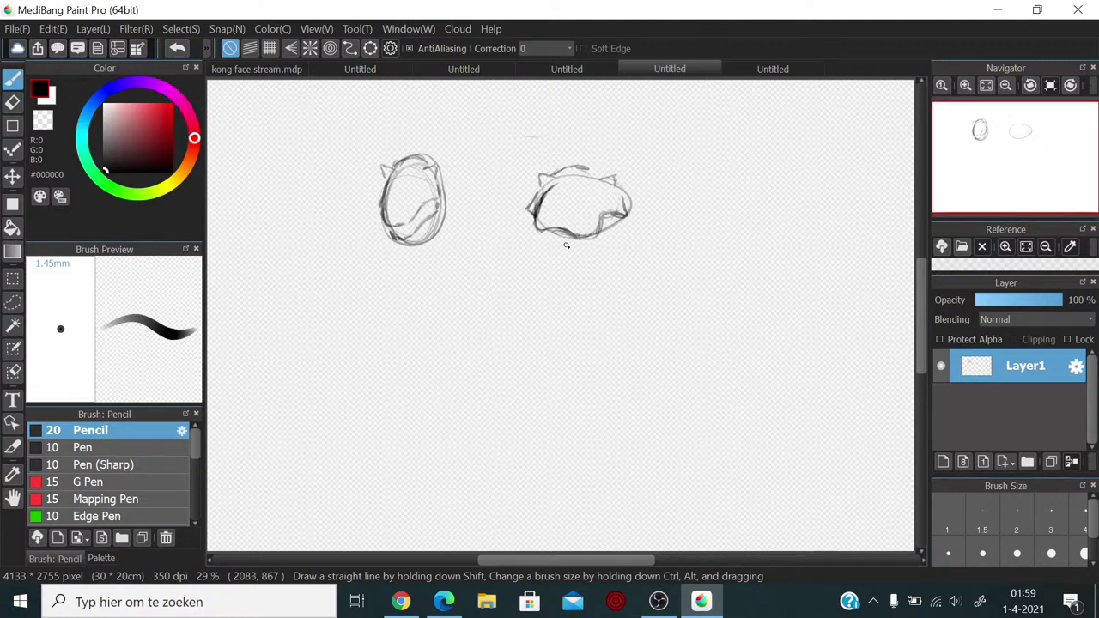
mouse_move(544, 206)
left_mouse_down()
mouse_move(543, 246)
mouse_move(560, 261)
mouse_move(611, 254)
mouse_move(623, 182)
mouse_move(603, 169)
mouse_move(618, 165)
mouse_move(617, 177)
mouse_move(536, 171)
mouse_move(549, 161)
mouse_move(539, 183)
mouse_move(613, 173)
mouse_move(588, 172)
mouse_move(597, 180)
mouse_move(581, 198)
left_mouse_up()
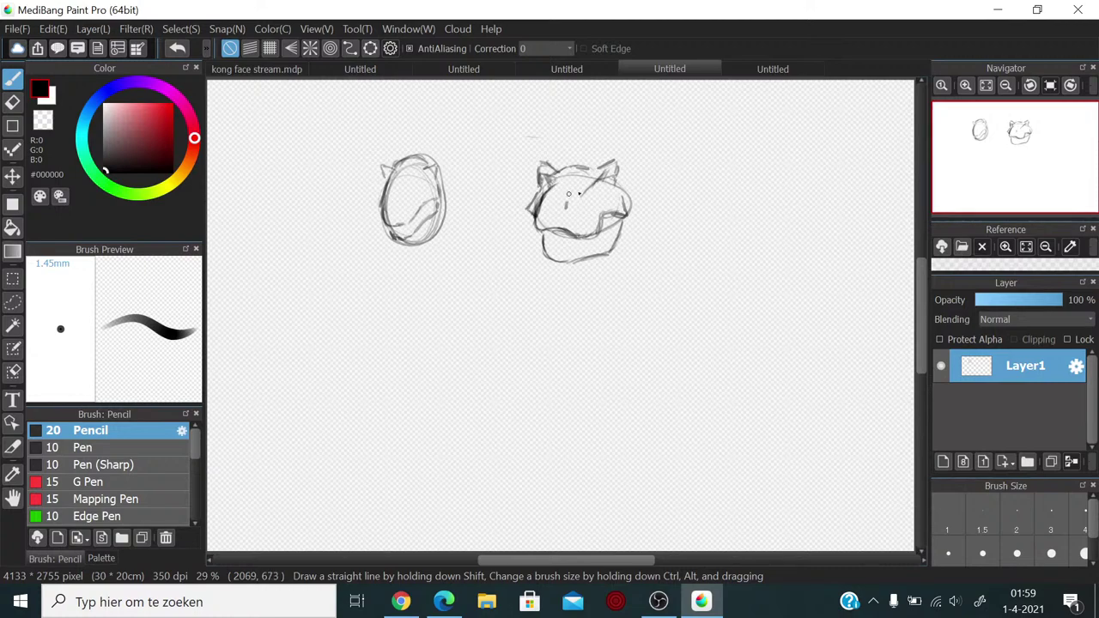
Step: Draw the rounded back of the wide head and the start of the neck curving in under the jaw
mouse_move(623, 183)
left_mouse_down()
mouse_move(640, 227)
mouse_move(639, 194)
mouse_move(643, 237)
left_mouse_up()
left_click_drag(581, 261, 594, 281)
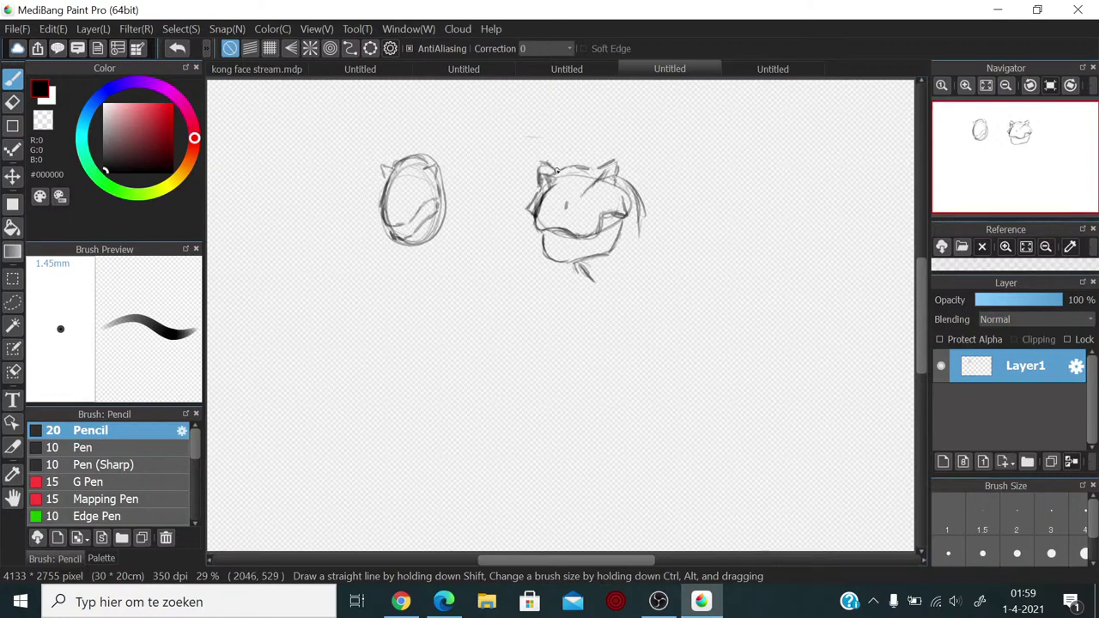
mouse_move(551, 166)
left_mouse_down()
mouse_move(604, 154)
mouse_move(642, 211)
mouse_move(604, 297)
mouse_move(626, 244)
mouse_move(637, 250)
mouse_move(577, 273)
left_mouse_up()
mouse_move(635, 242)
left_mouse_down()
mouse_move(660, 205)
mouse_move(611, 242)
mouse_move(633, 223)
left_mouse_up()
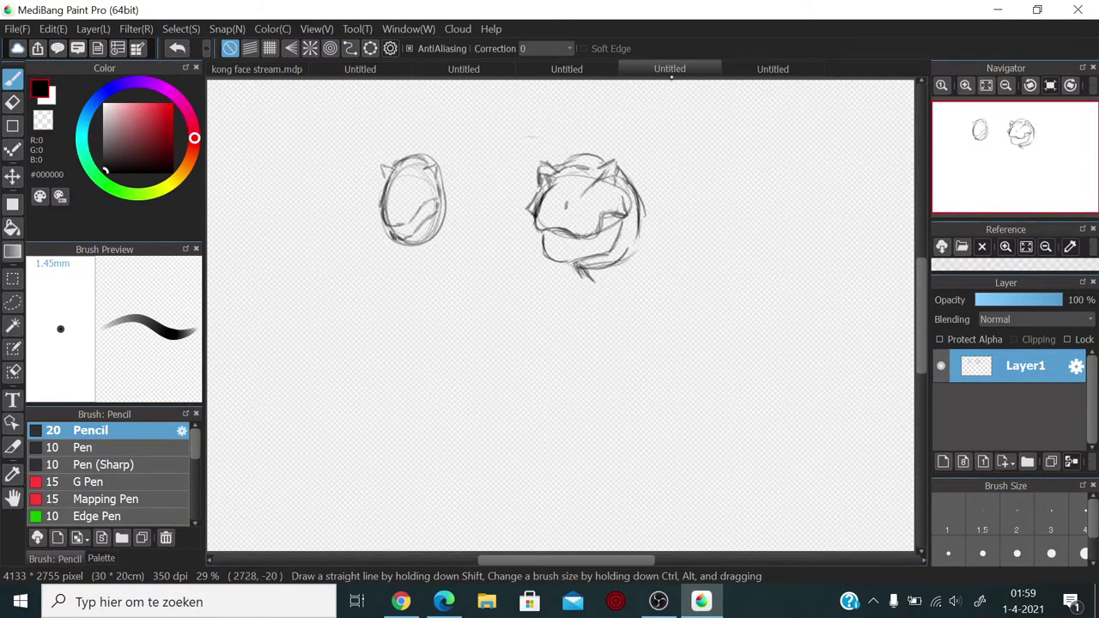
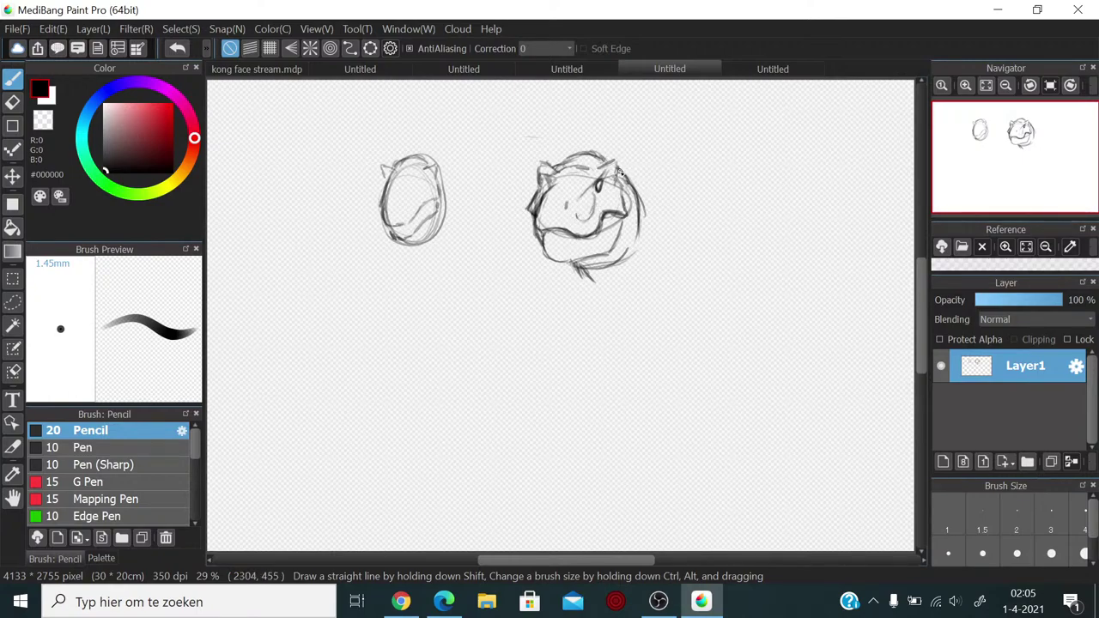
Step: Darken the wide head's skull and jaw outlines, add neck folds behind the jaw and hatch the throat in dark shadow
left_click_drag(640, 199, 642, 242)
mouse_move(638, 261)
left_mouse_down()
mouse_move(642, 226)
mouse_move(630, 276)
mouse_move(638, 232)
mouse_move(627, 261)
mouse_move(623, 250)
mouse_move(605, 271)
mouse_move(628, 236)
mouse_move(603, 268)
left_mouse_up()
mouse_move(624, 219)
left_mouse_down()
mouse_move(606, 252)
mouse_move(617, 241)
mouse_move(558, 261)
mouse_move(599, 254)
left_mouse_up()
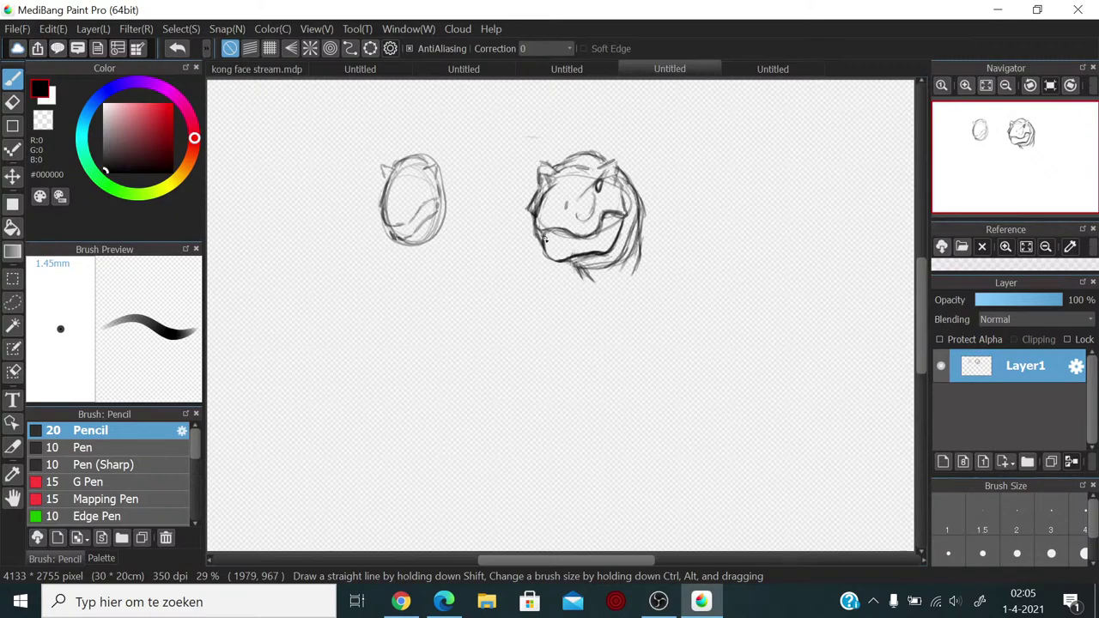
mouse_move(544, 238)
left_mouse_down()
mouse_move(549, 258)
mouse_move(639, 259)
left_mouse_up()
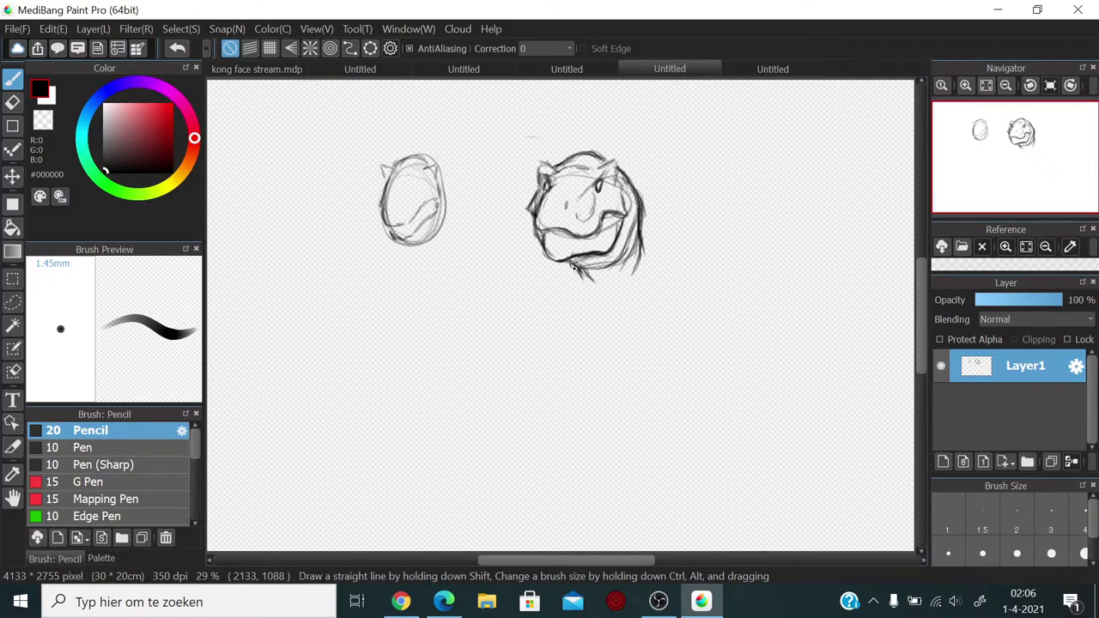
mouse_move(572, 262)
left_mouse_down()
mouse_move(601, 265)
mouse_move(593, 261)
mouse_move(609, 259)
mouse_move(603, 286)
mouse_move(617, 249)
mouse_move(605, 255)
mouse_move(629, 224)
mouse_move(606, 273)
mouse_move(621, 276)
mouse_move(585, 277)
mouse_move(579, 260)
mouse_move(591, 281)
mouse_move(618, 271)
left_mouse_up()
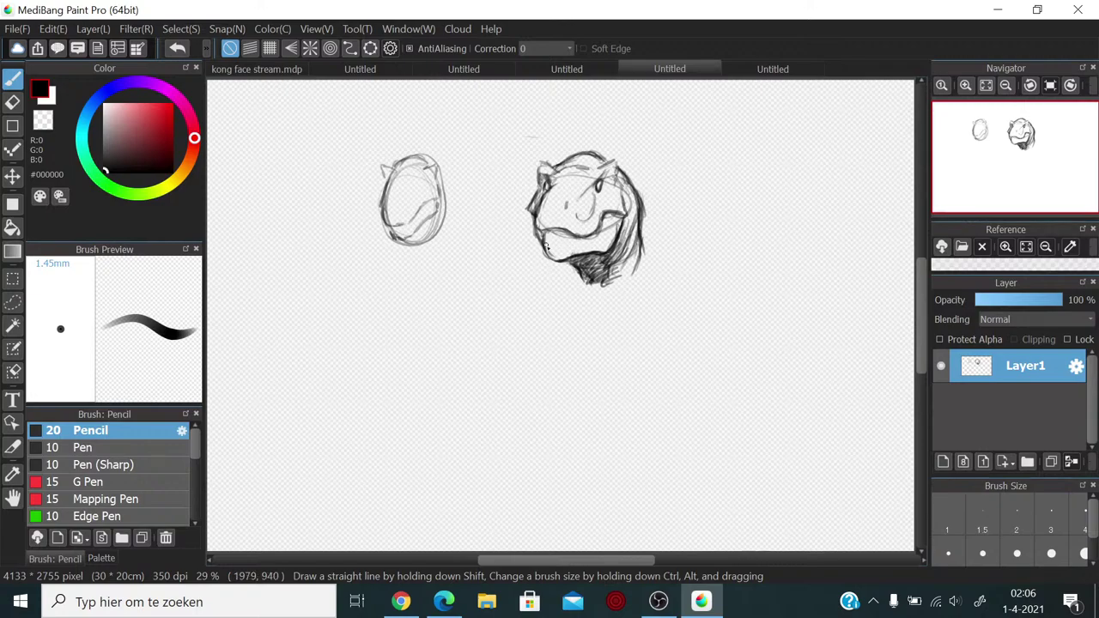
Step: Reduce the Pencil size to 9.4 and draw a row of small pointed teeth along the wide head's upper jaw
key("ctrl")
key("ctrl+alt")
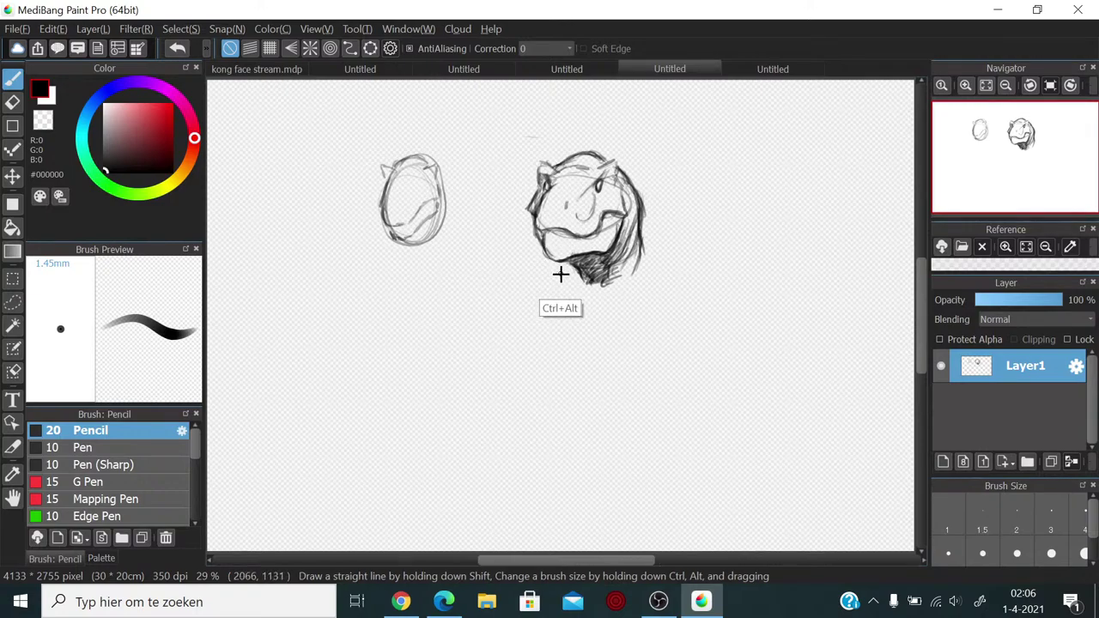
left_click_drag(559, 273, 532, 278)
scroll(551, 260, "up", 5)
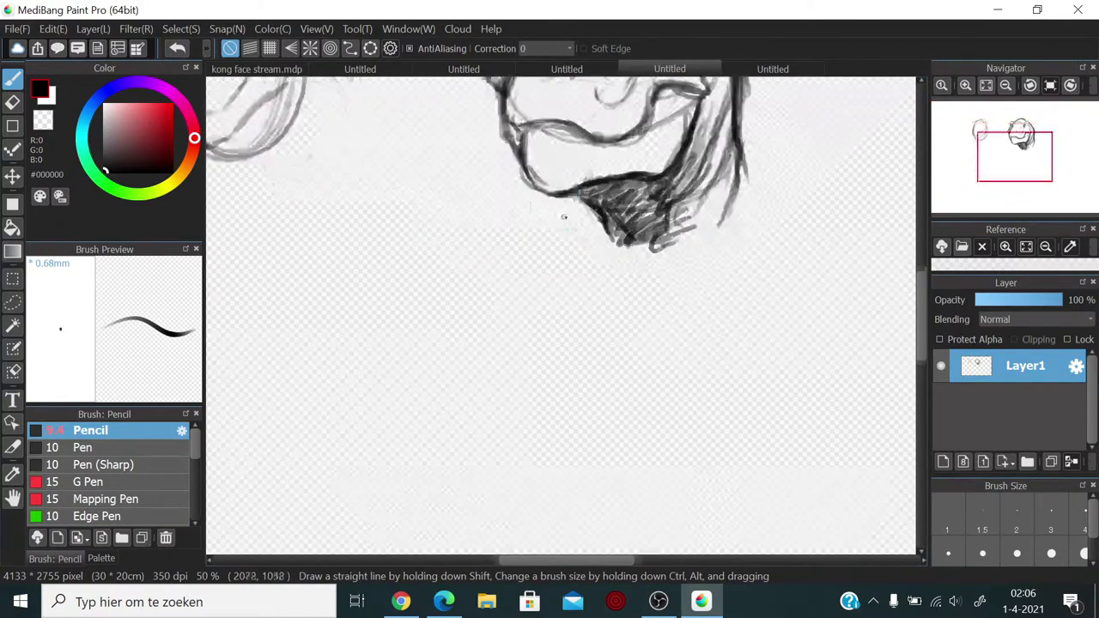
left_click_drag(570, 174, 575, 303)
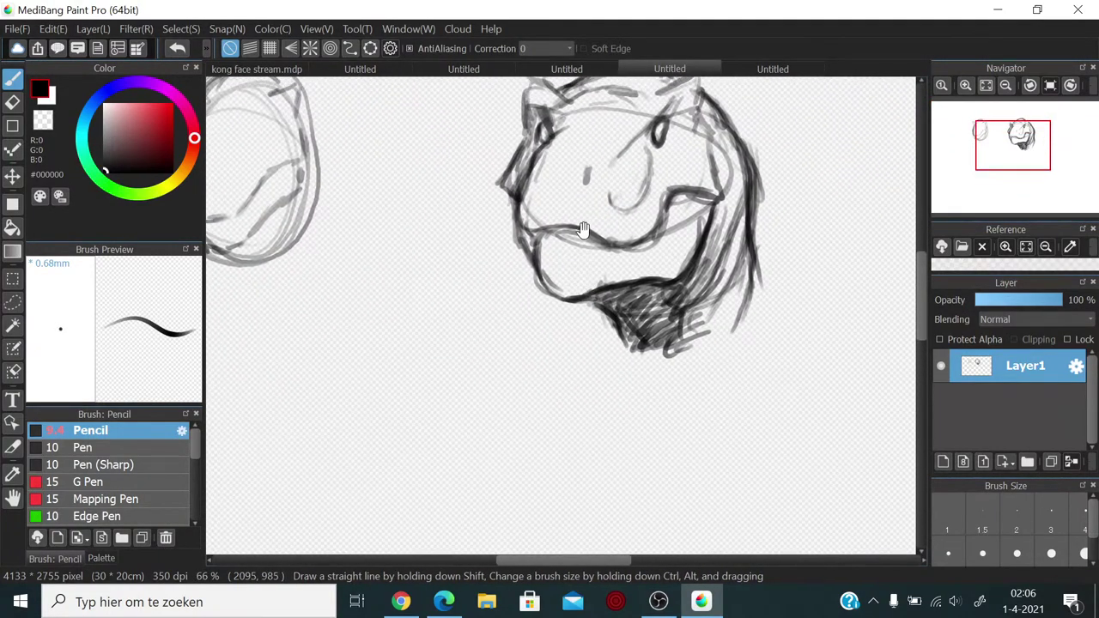
left_click_drag(575, 174, 593, 208)
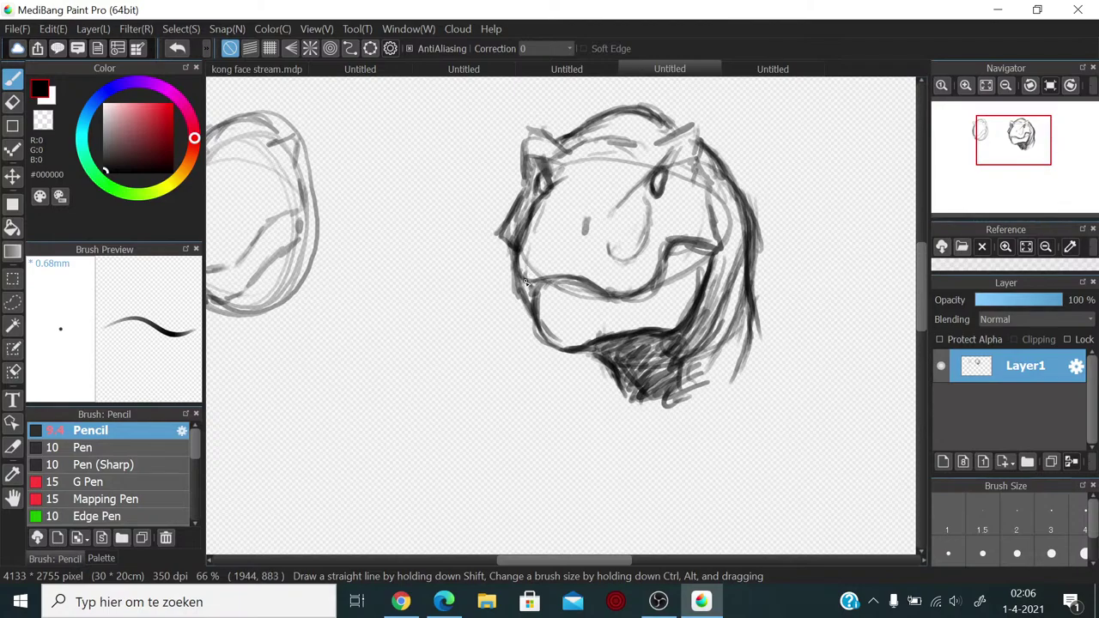
mouse_move(527, 287)
left_mouse_down()
mouse_move(530, 302)
mouse_move(535, 283)
mouse_move(538, 305)
mouse_move(554, 278)
mouse_move(553, 292)
mouse_move(568, 280)
mouse_move(589, 300)
mouse_move(601, 294)
left_mouse_up()
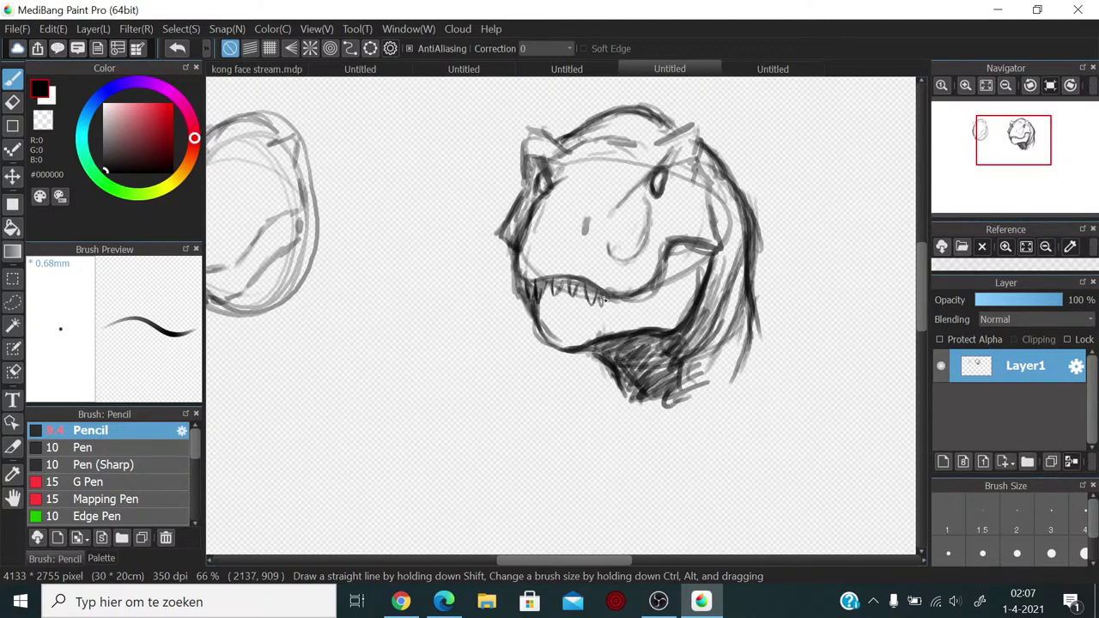
left_click_drag(611, 299, 623, 316)
mouse_move(625, 299)
left_mouse_down()
mouse_move(636, 313)
mouse_move(662, 283)
left_mouse_up()
left_click_drag(674, 249, 692, 244)
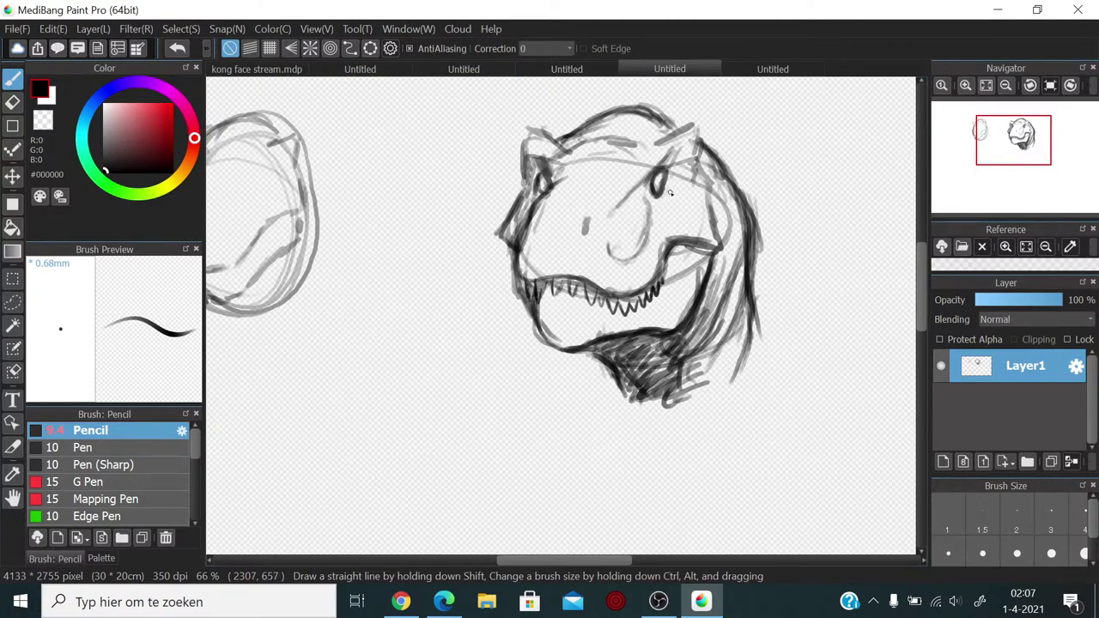
Step: Hatch shading on the cheek below the near eye and inside the mouth corner, and darken the front jaw outline and teeth
mouse_move(670, 194)
left_mouse_down()
mouse_move(690, 241)
mouse_move(675, 213)
mouse_move(675, 263)
mouse_move(687, 255)
mouse_move(673, 266)
mouse_move(683, 278)
mouse_move(706, 267)
mouse_move(694, 294)
mouse_move(709, 276)
mouse_move(663, 324)
mouse_move(698, 298)
mouse_move(710, 256)
left_mouse_up()
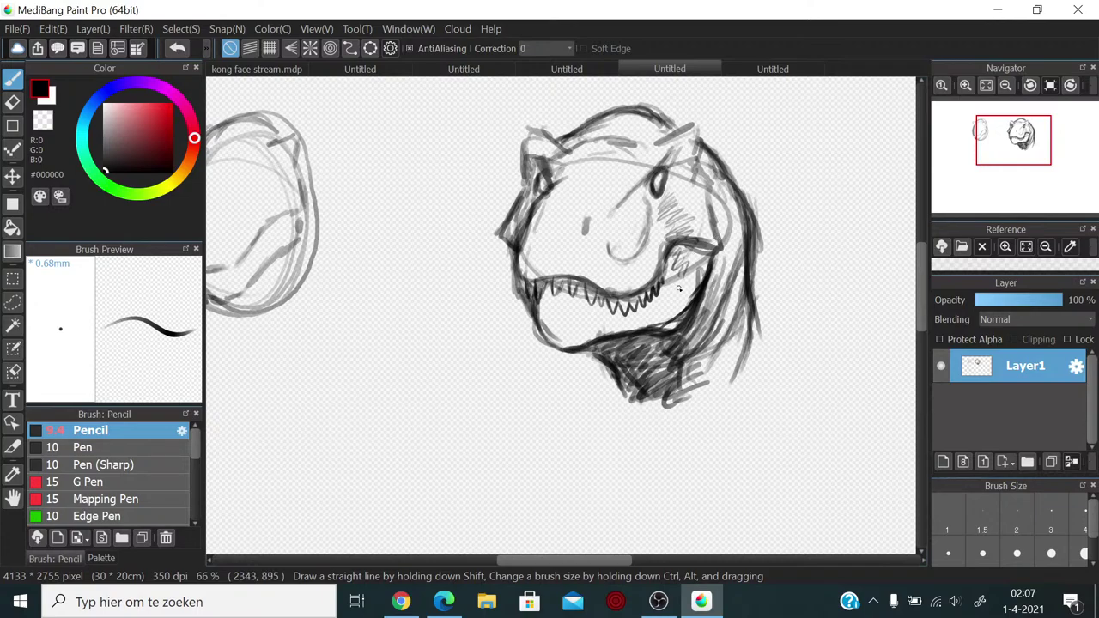
mouse_move(678, 289)
left_mouse_down()
mouse_move(677, 319)
mouse_move(695, 311)
mouse_move(661, 332)
mouse_move(697, 307)
mouse_move(664, 331)
left_mouse_up()
mouse_move(684, 248)
left_mouse_down()
mouse_move(678, 285)
mouse_move(691, 255)
mouse_move(680, 283)
mouse_move(689, 292)
mouse_move(720, 251)
mouse_move(714, 185)
left_mouse_up()
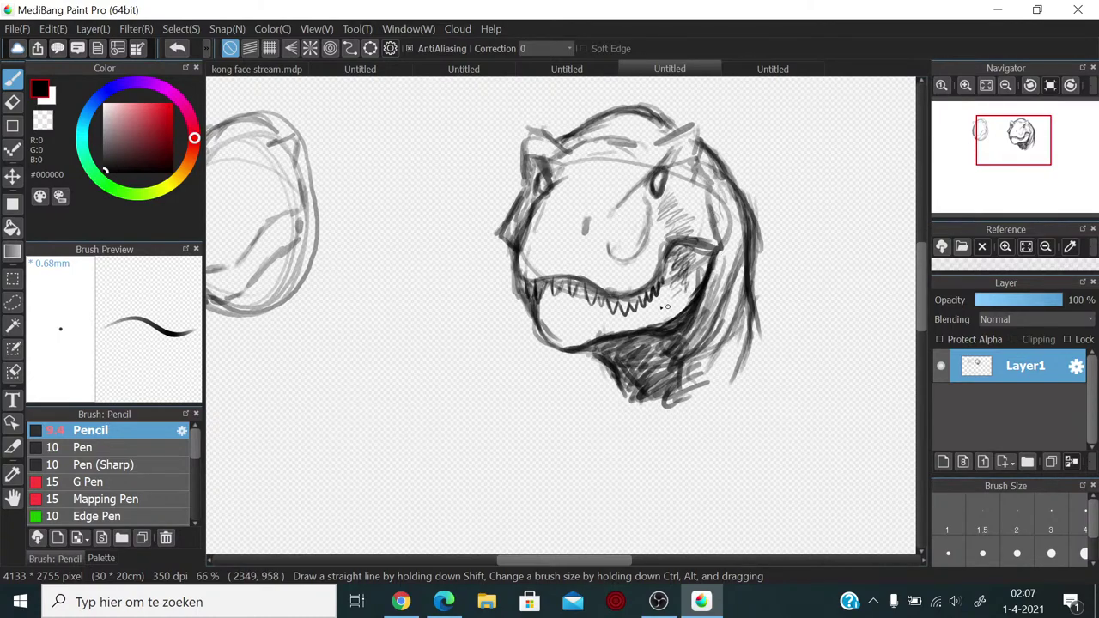
mouse_move(511, 253)
left_mouse_down()
mouse_move(538, 328)
mouse_move(535, 301)
mouse_move(549, 341)
mouse_move(573, 353)
left_mouse_up()
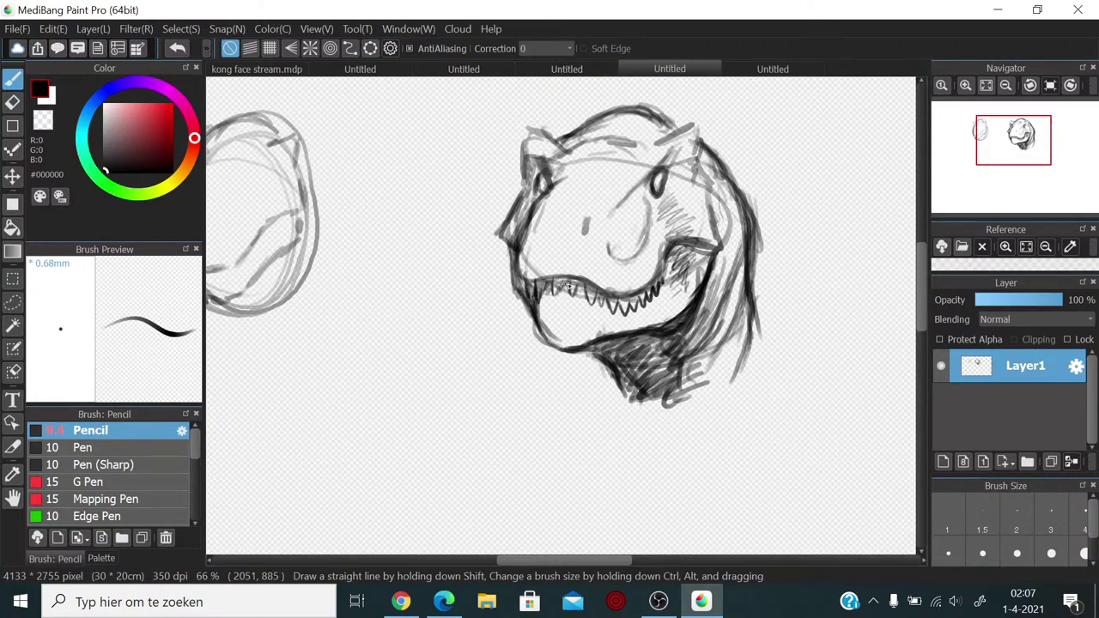
left_click_drag(566, 288, 580, 295)
left_click_drag(682, 259, 678, 243)
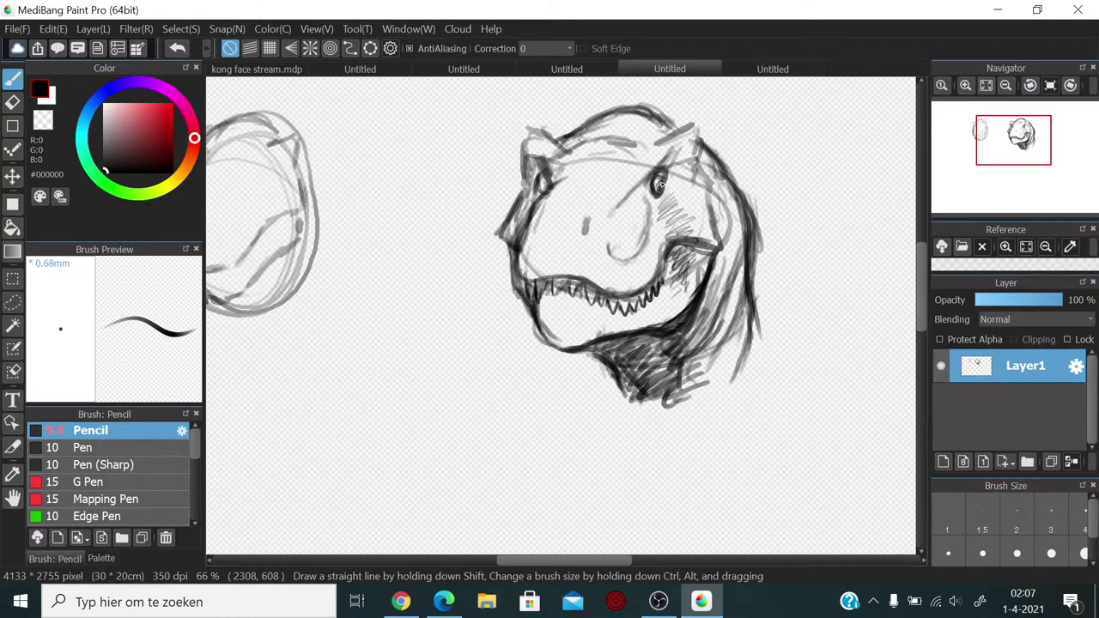
Step: Darken the near eye and draw a jagged ridge up to its brow horn and a bold line down the back of the cheek
mouse_move(661, 185)
left_mouse_down()
mouse_move(681, 213)
mouse_move(666, 214)
mouse_move(660, 177)
left_mouse_up()
mouse_move(660, 182)
left_mouse_down()
mouse_move(638, 182)
mouse_move(614, 211)
left_mouse_up()
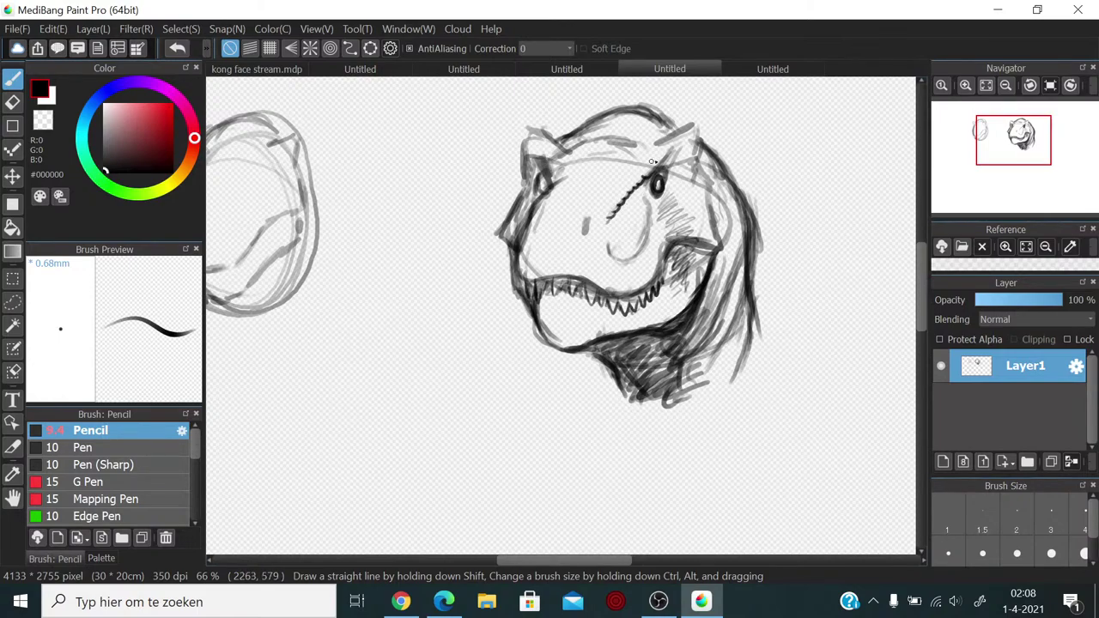
mouse_move(652, 174)
left_mouse_down()
mouse_move(672, 139)
mouse_move(677, 147)
left_mouse_up()
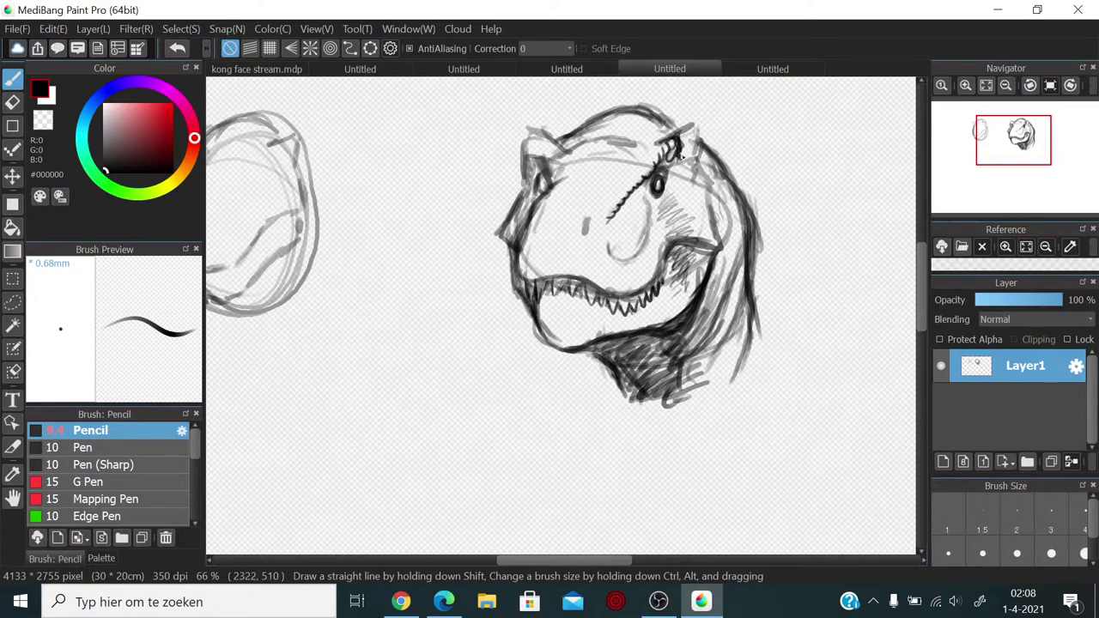
left_click_drag(690, 162, 711, 222)
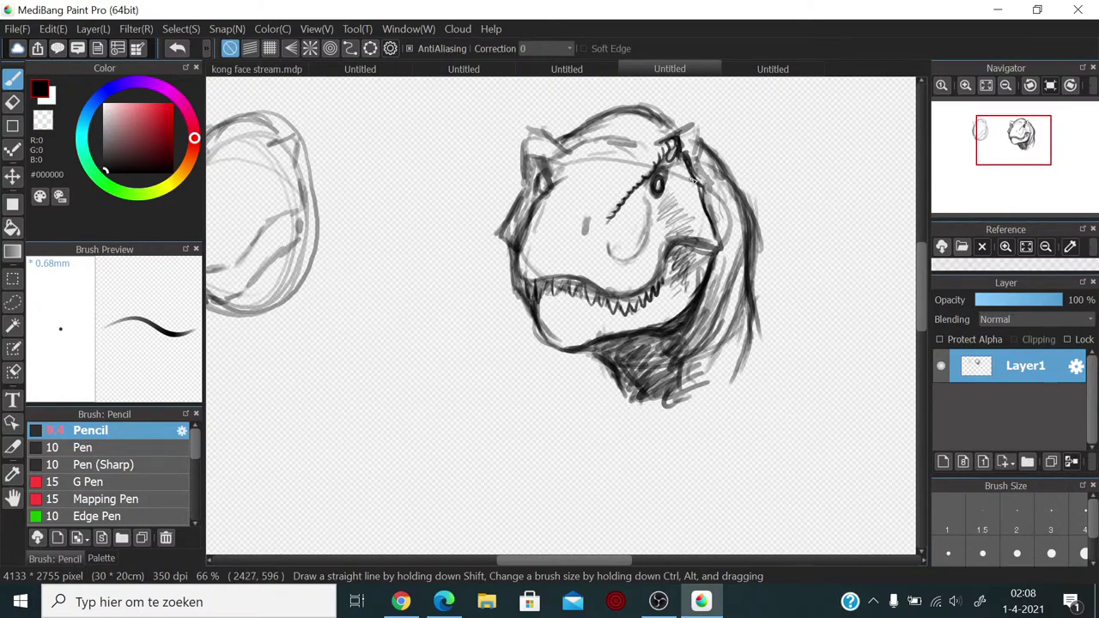
Step: Strengthen the snout's curved fold, add short vertical wrinkles above the upper lip and darken the far eye
mouse_move(675, 175)
left_mouse_down()
mouse_move(669, 212)
mouse_move(633, 200)
mouse_move(644, 191)
mouse_move(631, 258)
left_mouse_up()
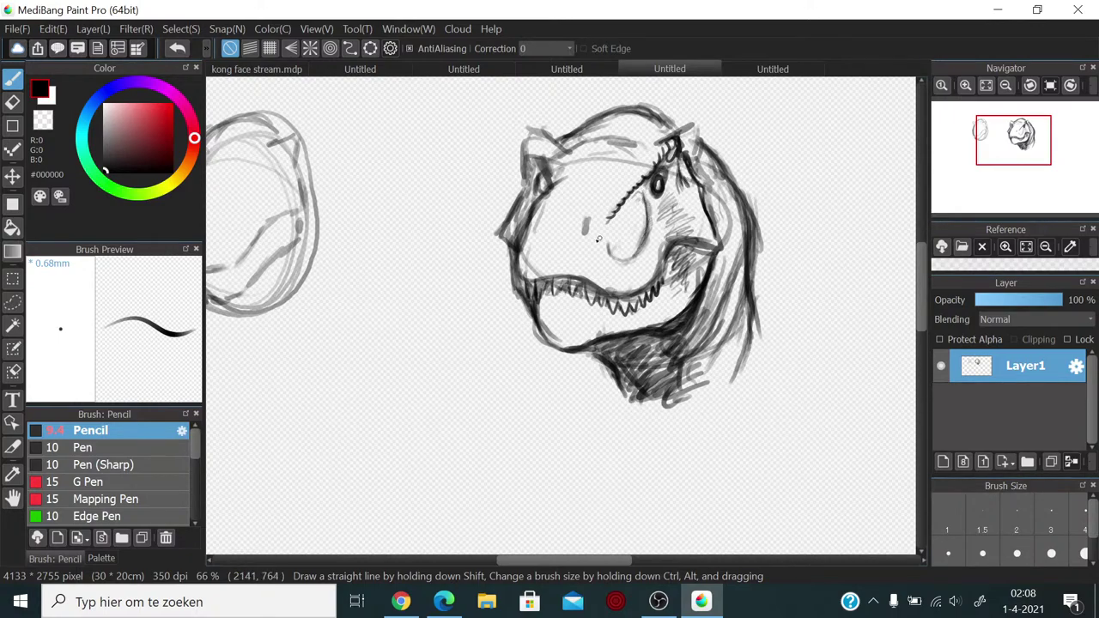
mouse_move(537, 278)
left_mouse_down()
mouse_move(612, 278)
mouse_move(637, 245)
mouse_move(641, 209)
mouse_move(633, 292)
mouse_move(647, 225)
mouse_move(649, 273)
mouse_move(653, 220)
mouse_move(656, 265)
mouse_move(641, 252)
mouse_move(611, 287)
mouse_move(617, 233)
mouse_move(596, 278)
mouse_move(551, 221)
mouse_move(523, 268)
left_mouse_up()
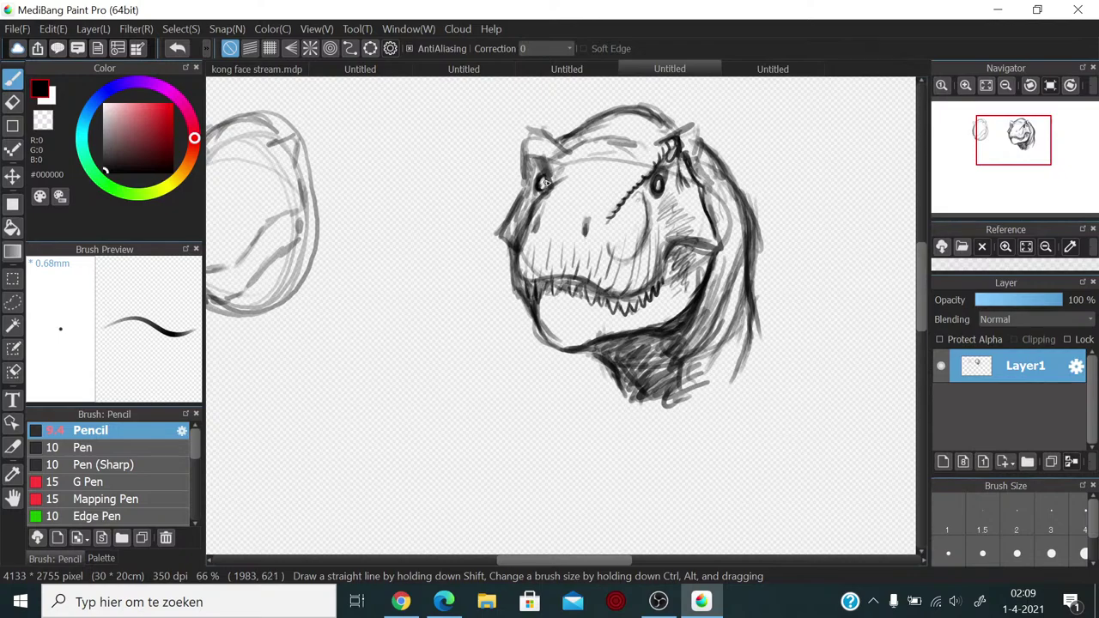
left_click_drag(546, 182, 543, 184)
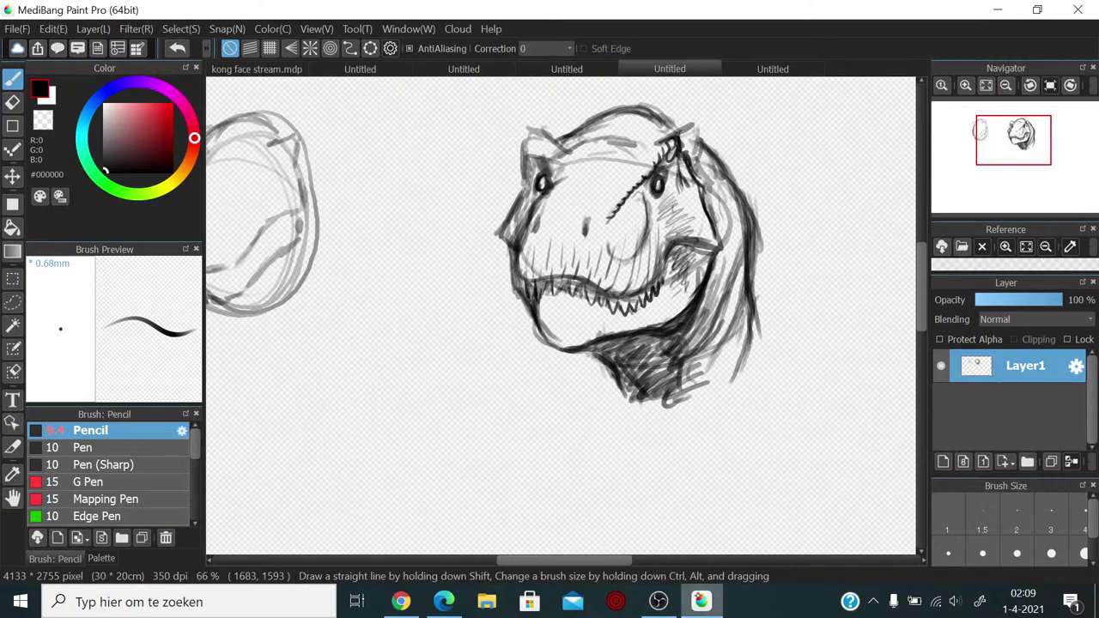
Step: Switch to OBS
left_click(659, 601)
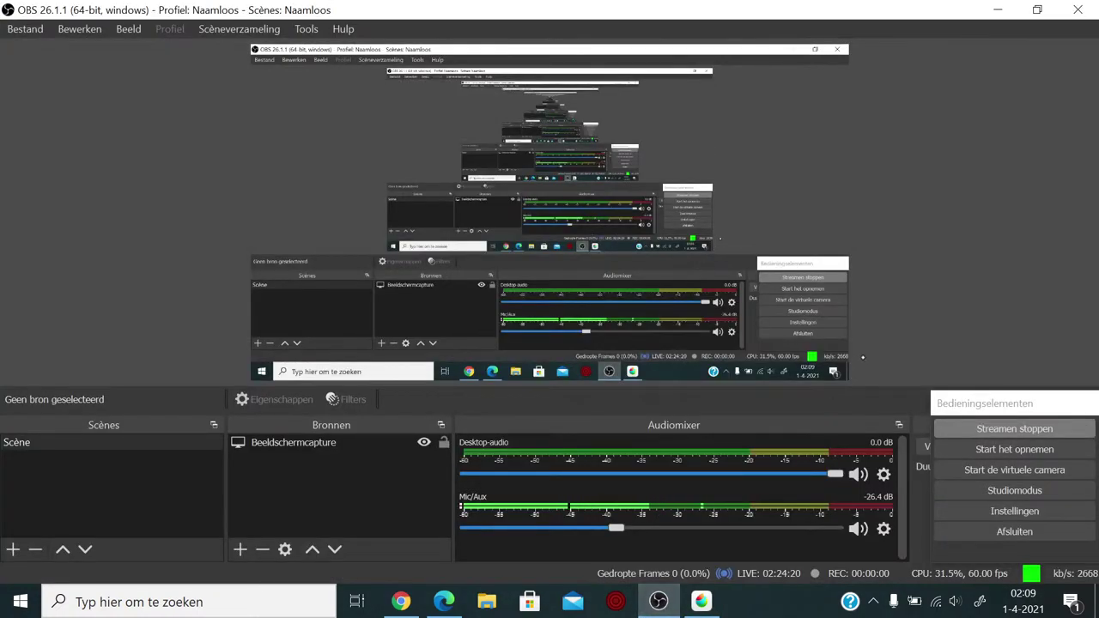